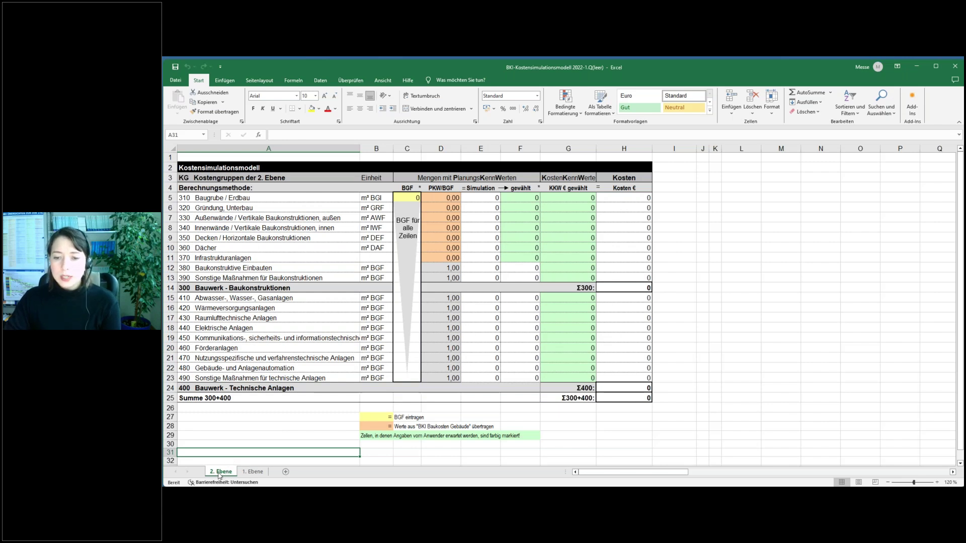
Look over the 1. Ebene summary sheet and return to the 2. Ebene cost simulation sheet.
left_click(257, 473)
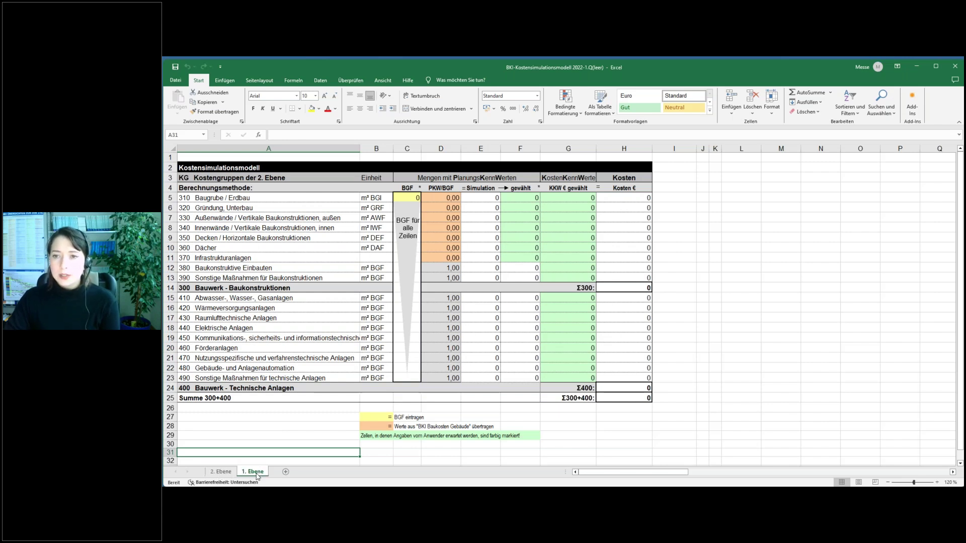
left_click(220, 473)
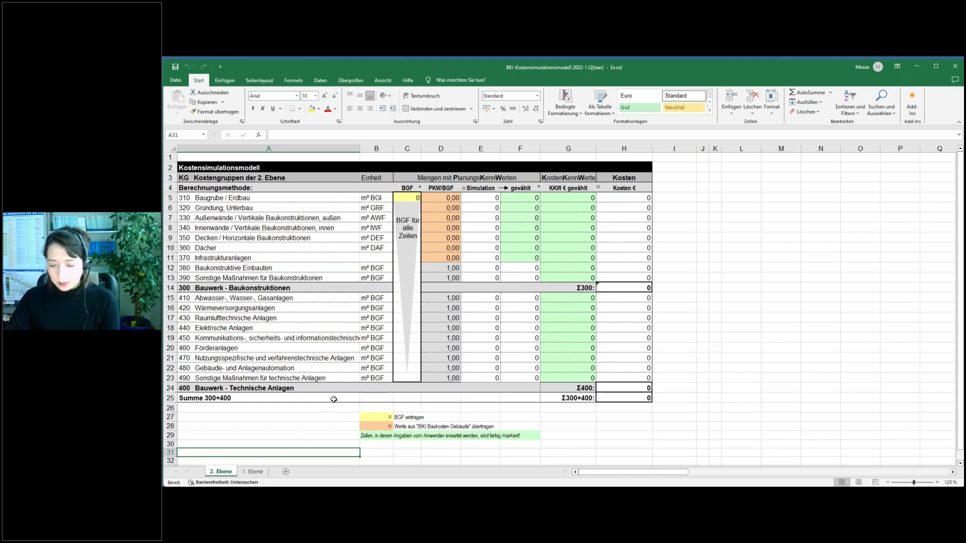
left_click(256, 472)
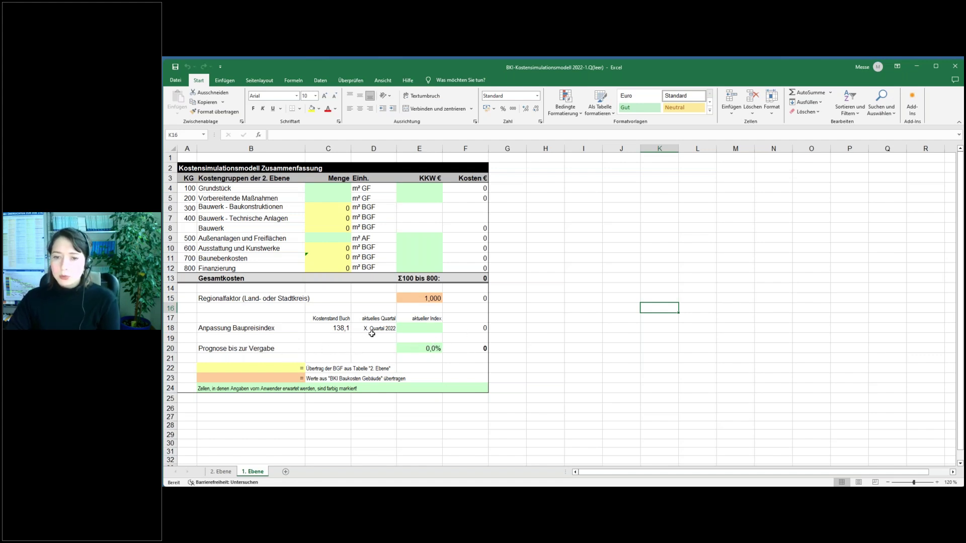
left_click(219, 471)
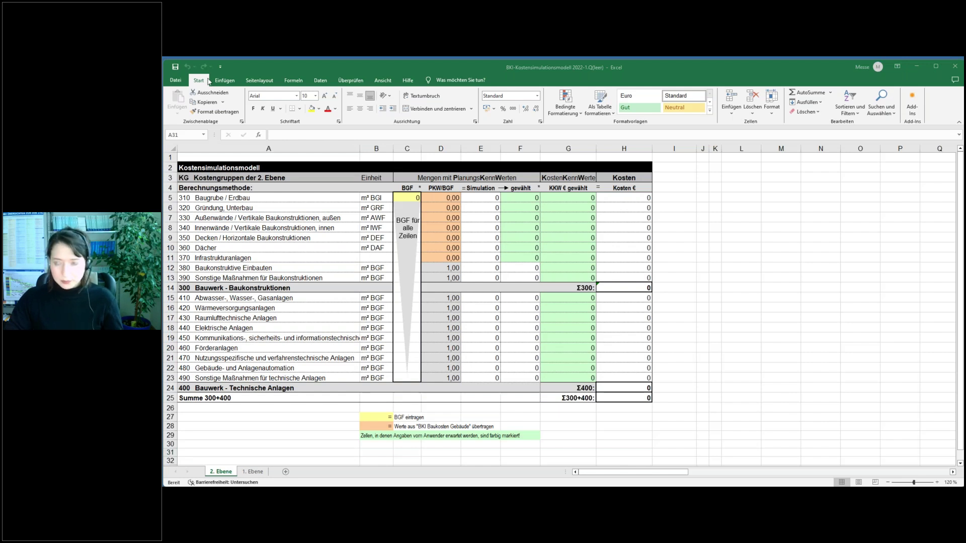
Arrange the Excel workbook and T1_Bürogeb_hoh_Standard.pdf side by side, giving the PDF window slightly more width.
left_click(573, 64)
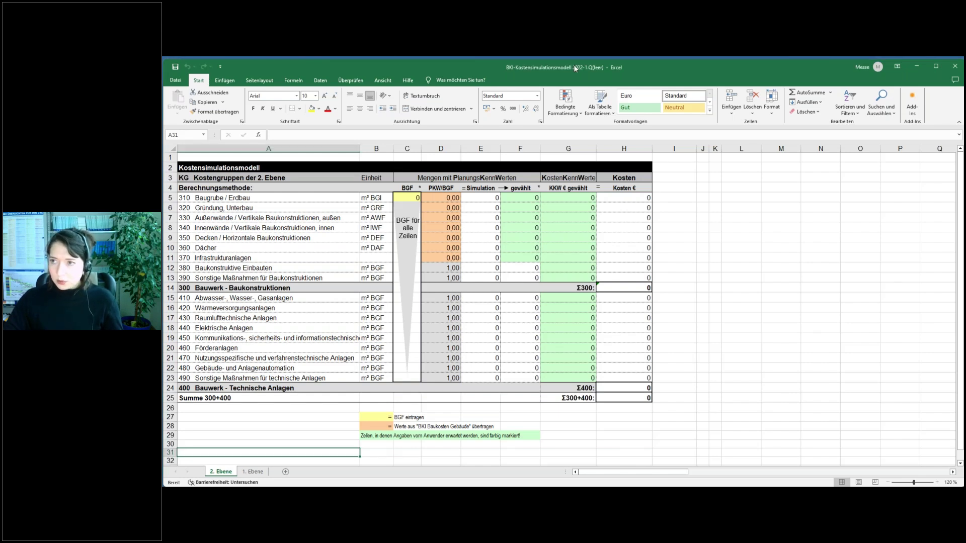
key("super+Right")
left_click_drag(563, 164, 448, 156)
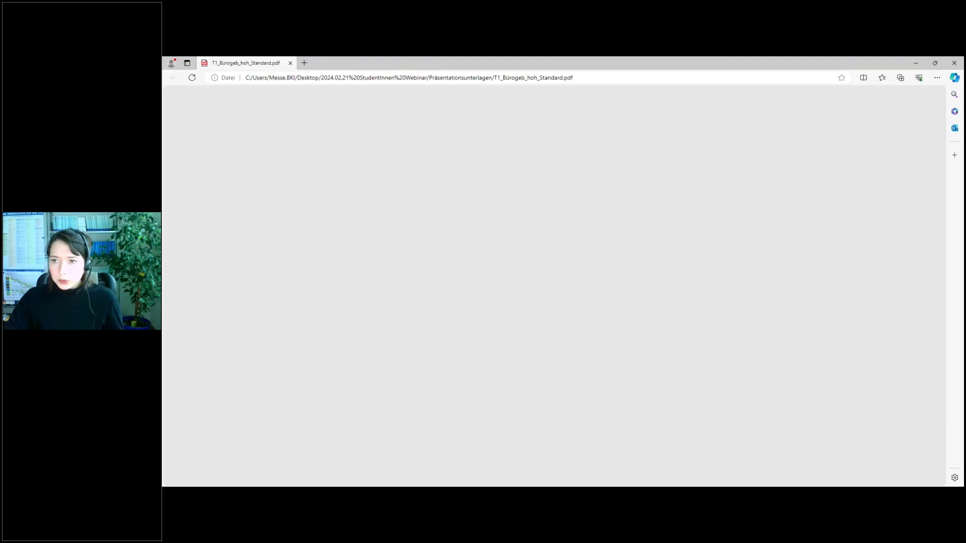
key("super+Left")
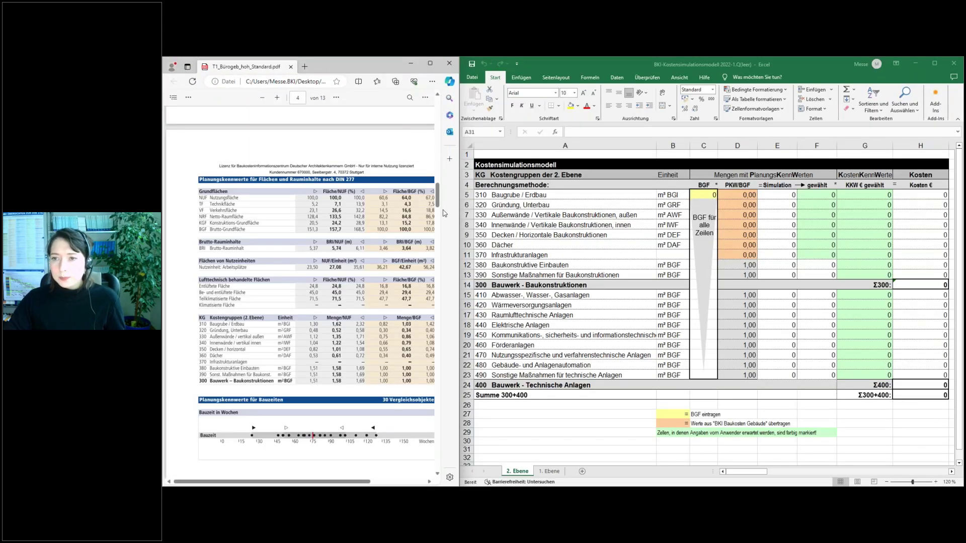
left_click_drag(460, 222, 481, 221)
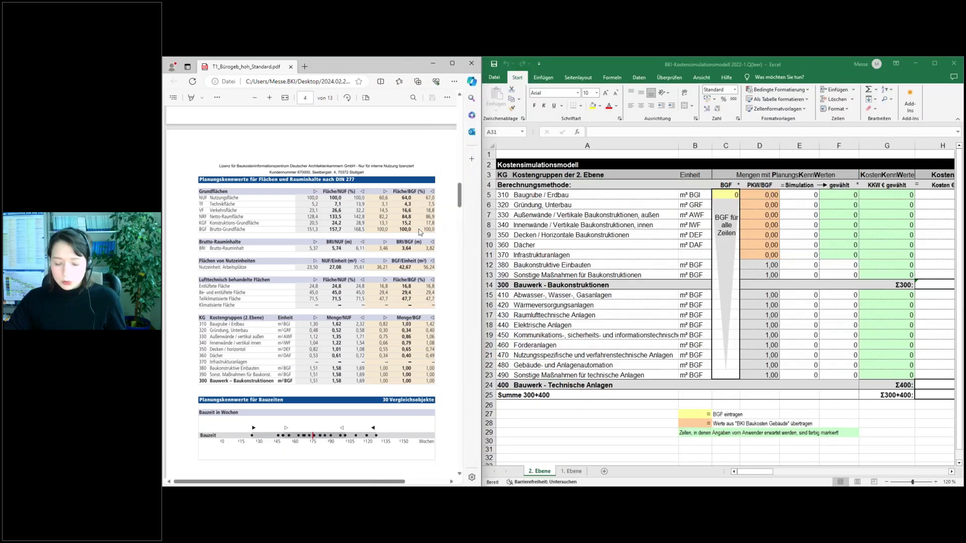
Review the first pages of the office building PDF, from the cost key values to the planning key values on page 4.
scroll(402, 227, "up", 10)
scroll(398, 230, "up", 8)
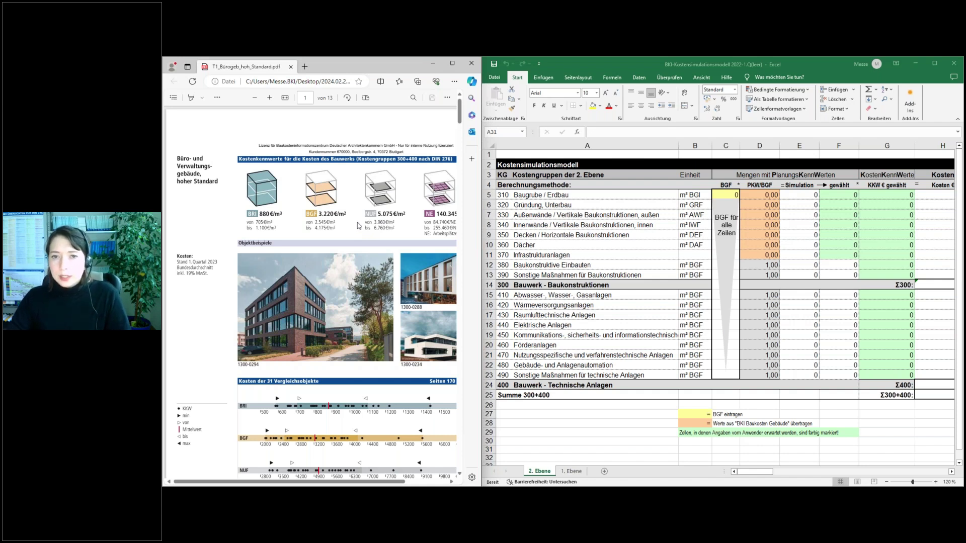
left_click_drag(322, 484, 332, 484)
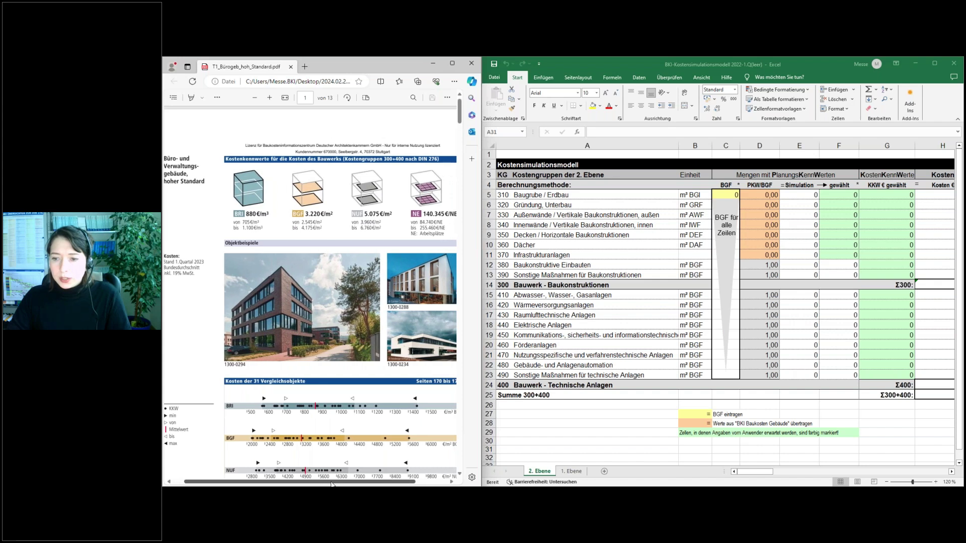
scroll(369, 393, "down", 2)
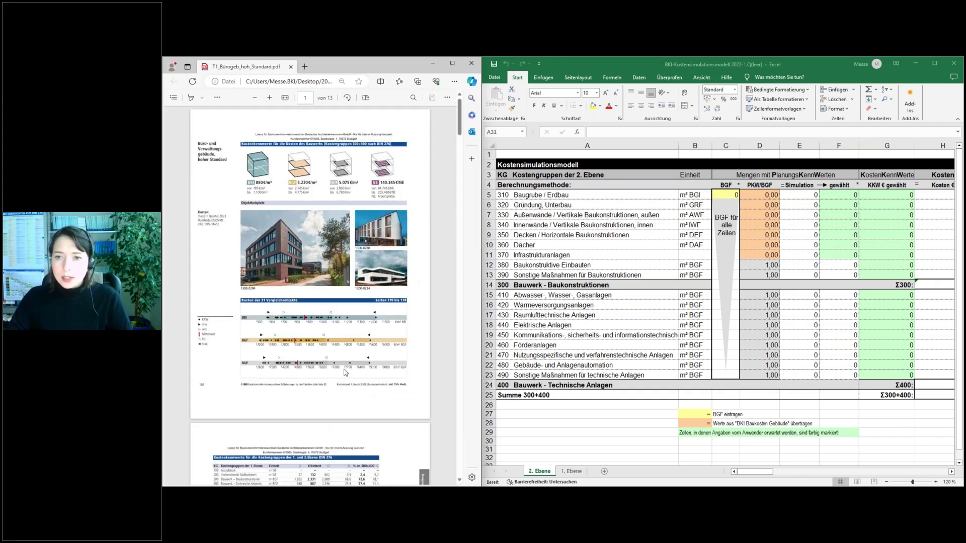
scroll(332, 363, "down", 5)
scroll(304, 315, "up", 2)
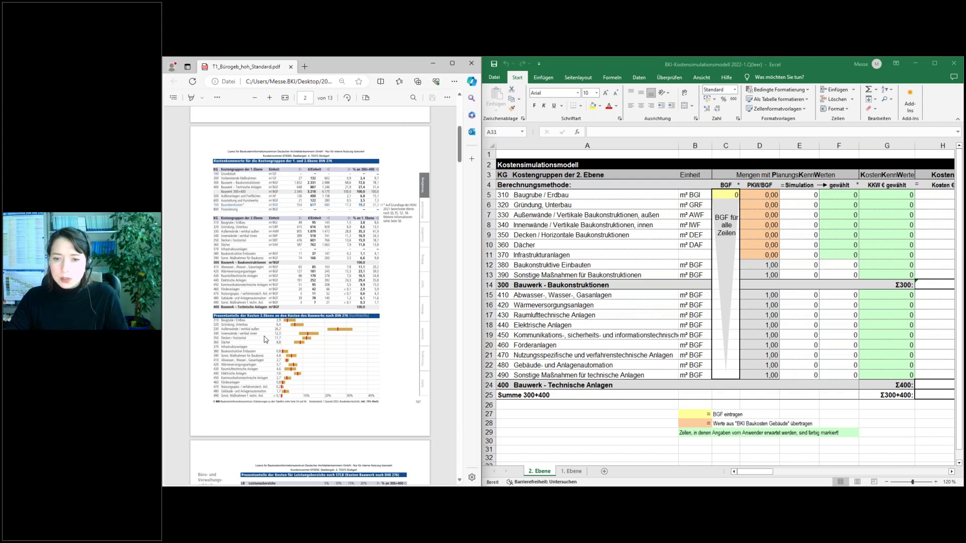
scroll(270, 334, "down", 8)
scroll(267, 337, "down", 4)
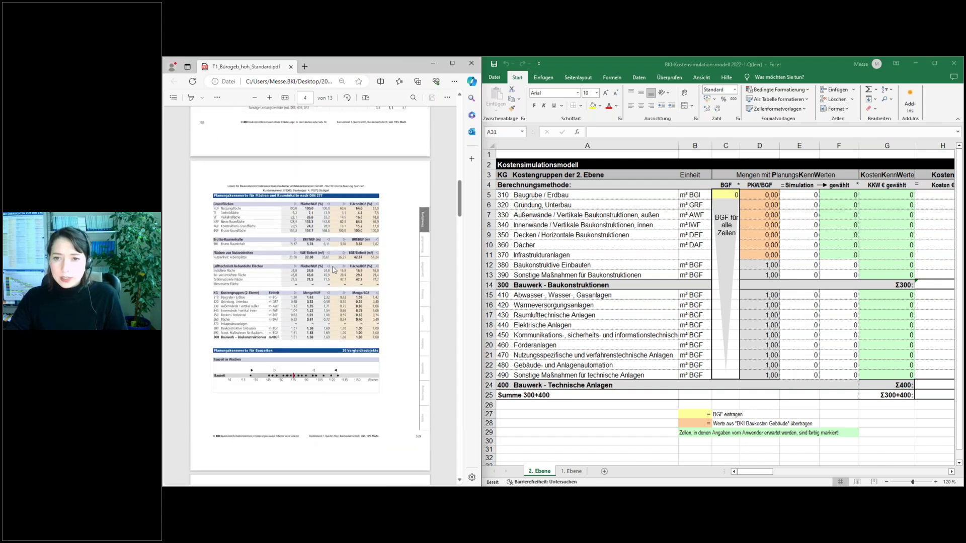
scroll(333, 271, "up", 3)
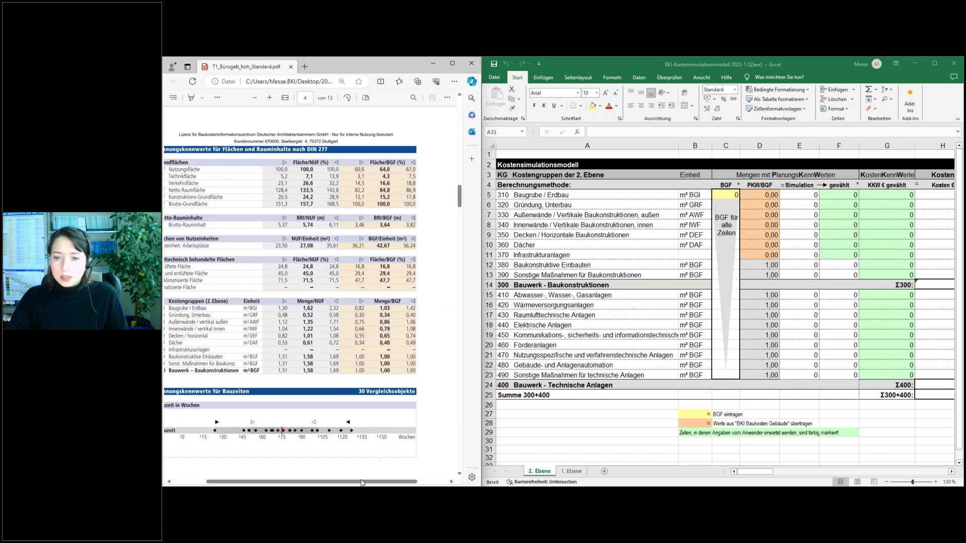
scroll(410, 433, "left", 2)
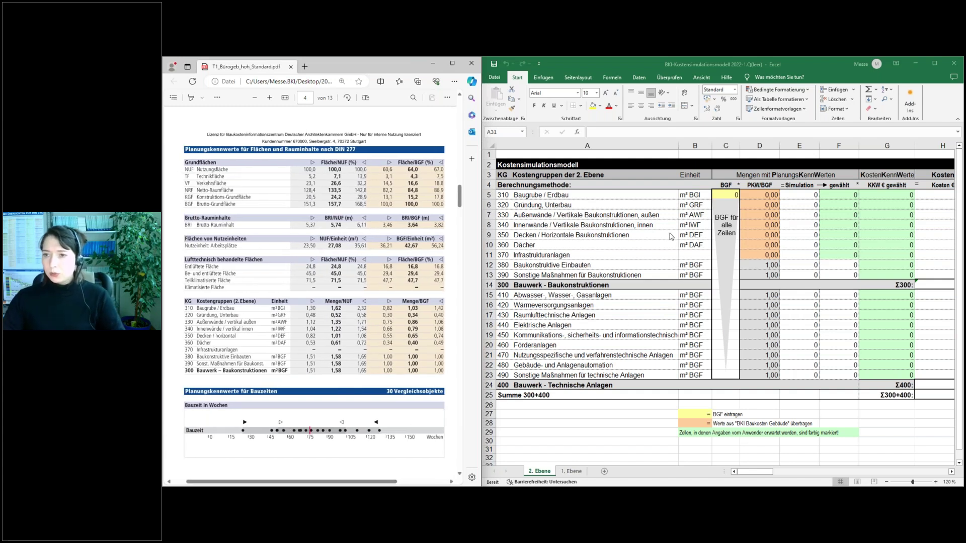
Enter the BGF of 1784 from the object documentation 1300-0225_1Q2023.pdf in cell C5 of the 2. Ebene sheet.
key("alt+Tab")
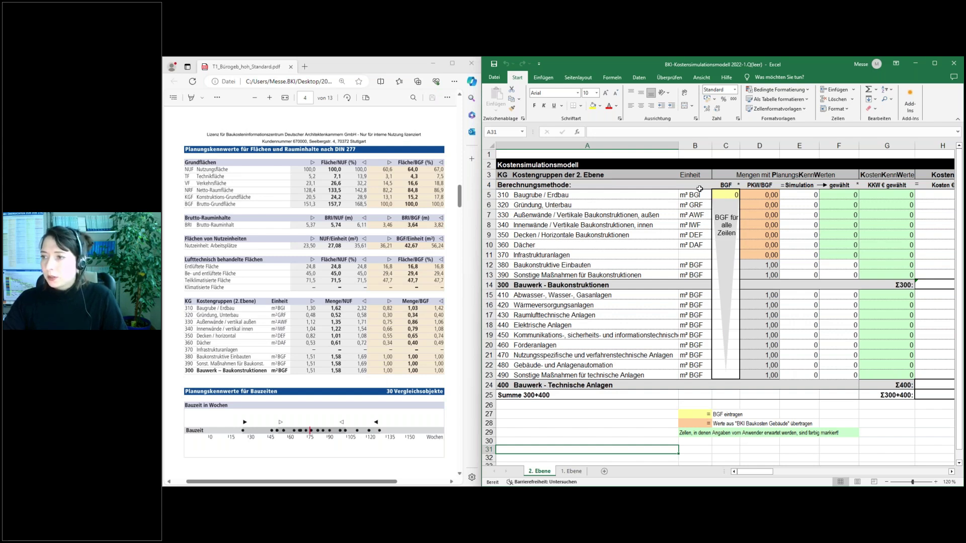
left_click(725, 146)
left_click(726, 195)
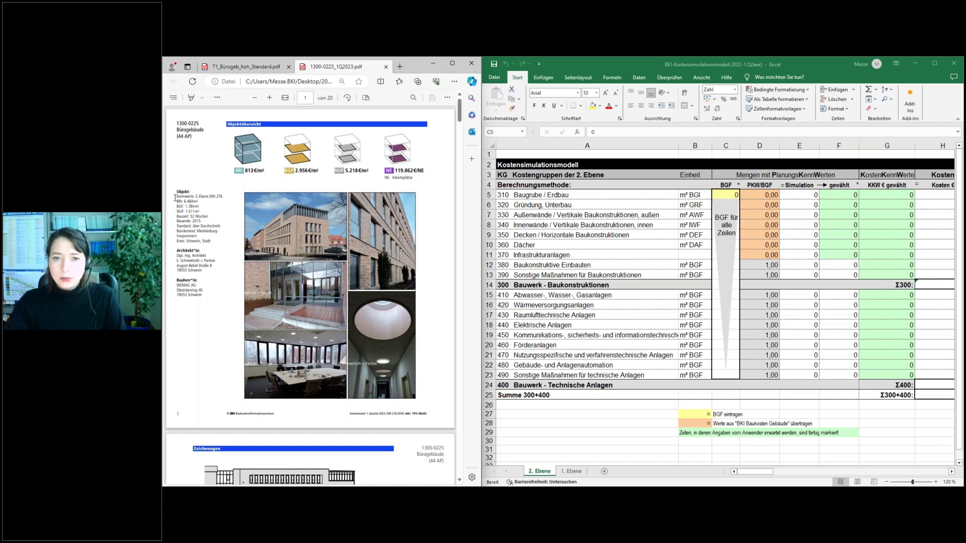
scroll(175, 197, "up", 5)
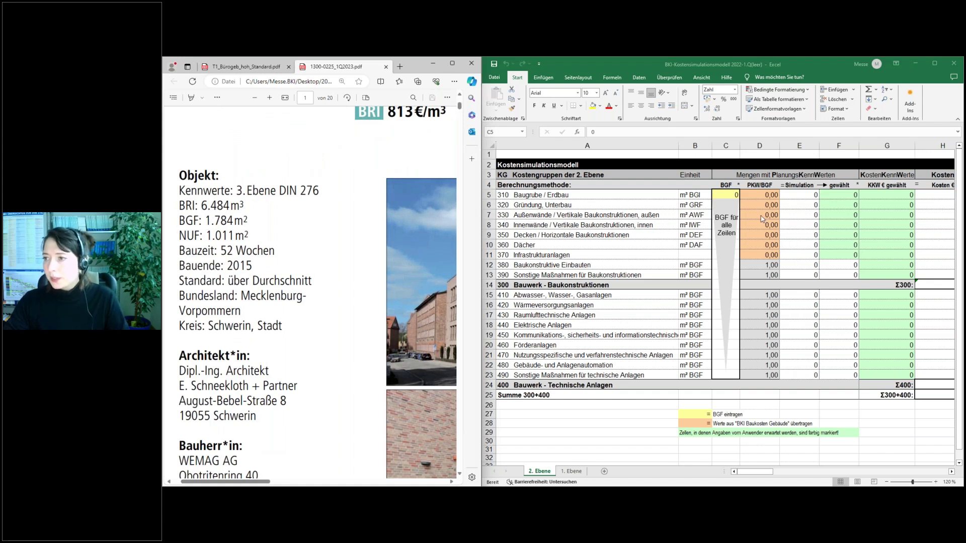
left_click(733, 195)
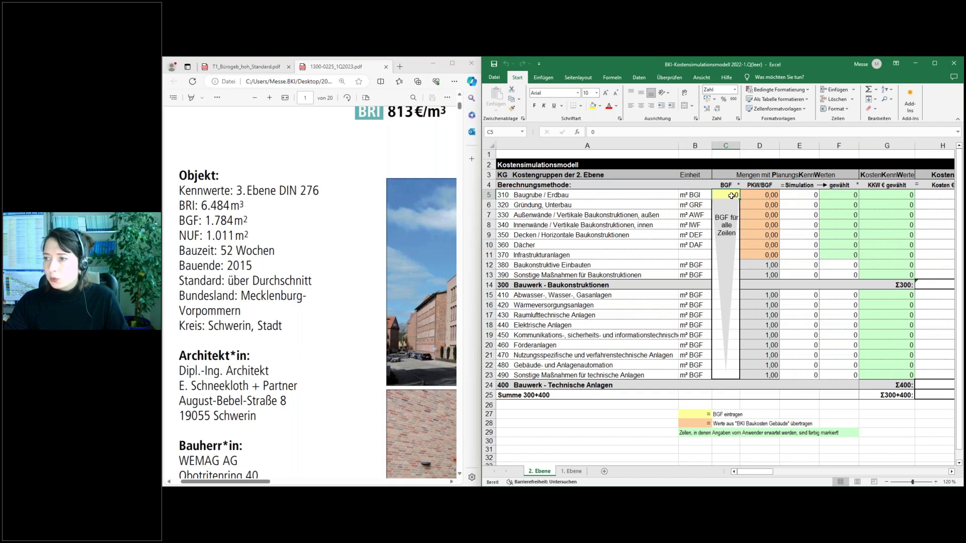
type("1784")
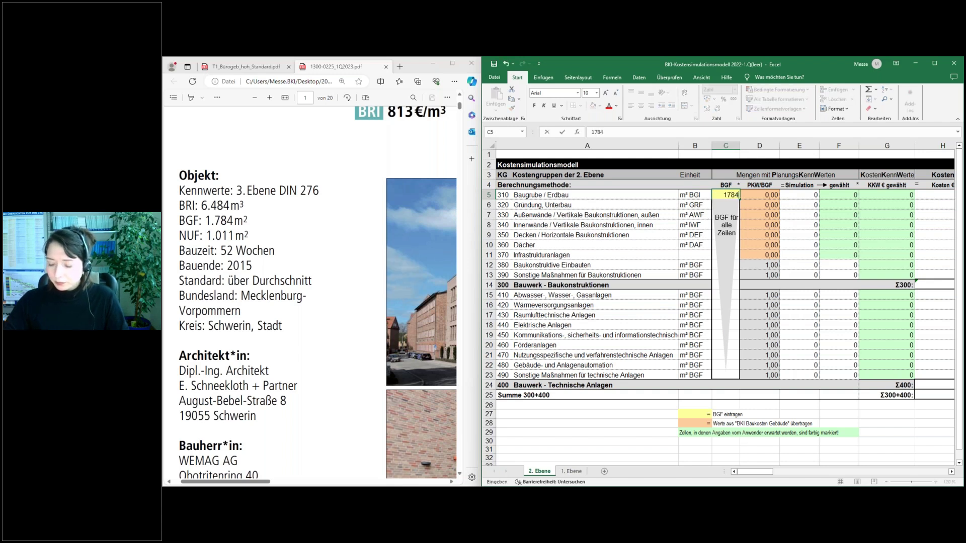
key("Return")
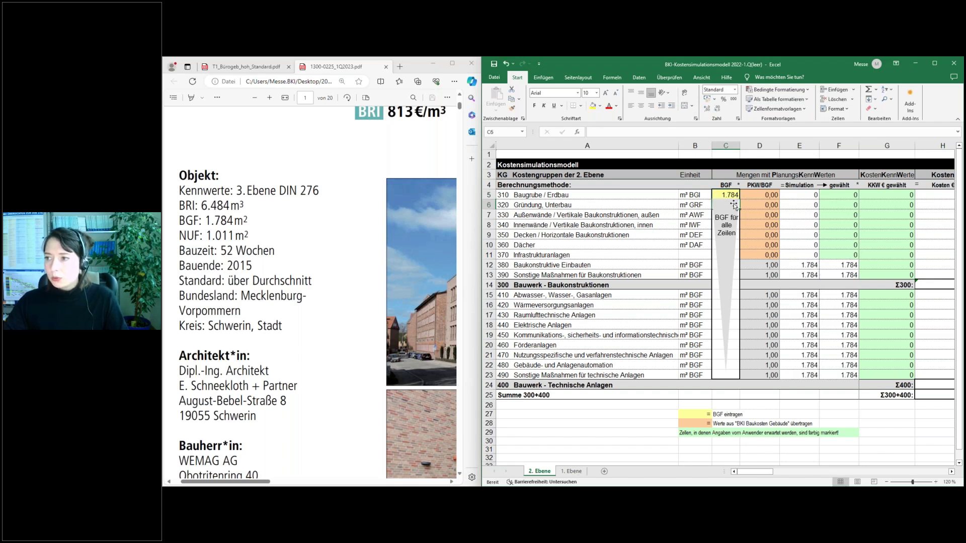
Consult the Menge/BGF planning values in T1_Bürogeb_hoh_Standard.pdf and enter 1,03 as the PKW/BGF of cost group 310 Baugrube / Erdbau.
scroll(314, 224, "down", 5)
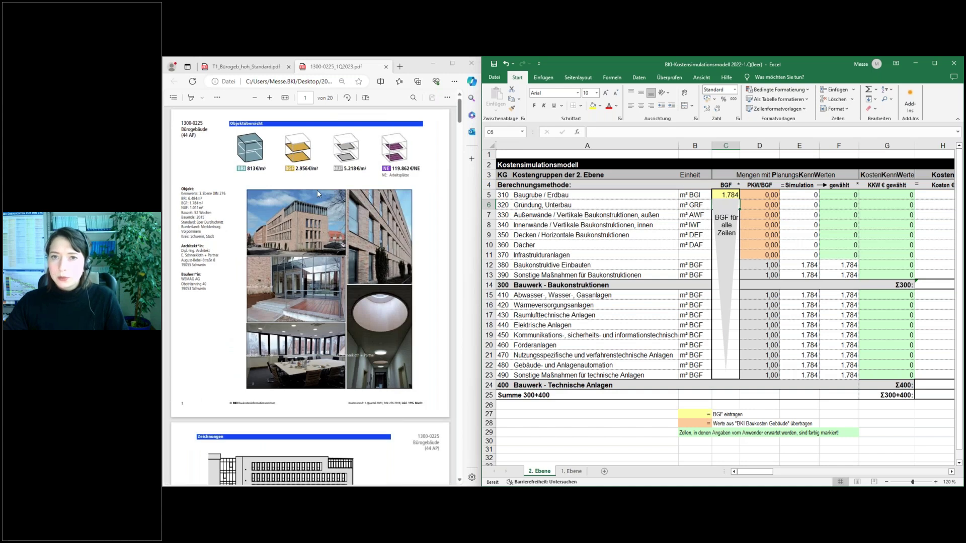
left_click(244, 66)
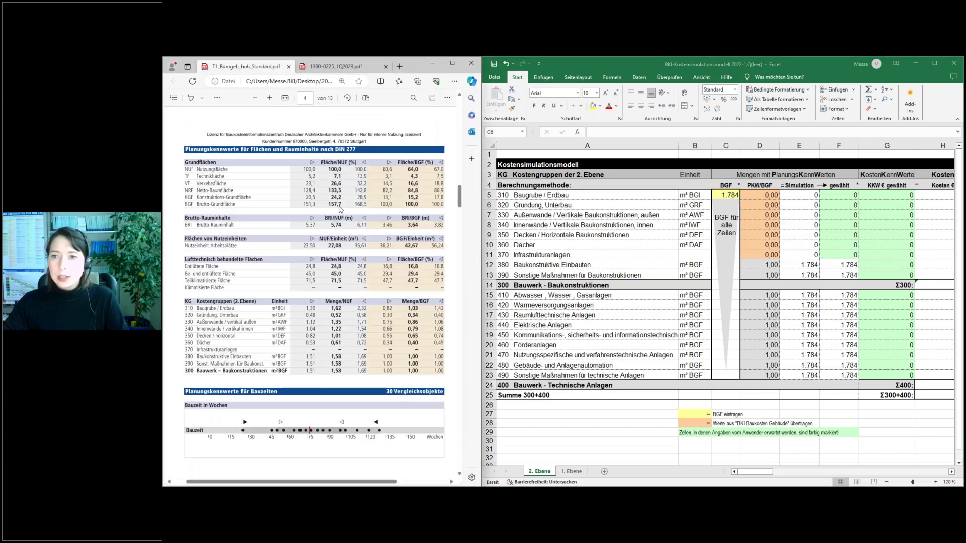
left_click_drag(459, 197, 370, 187)
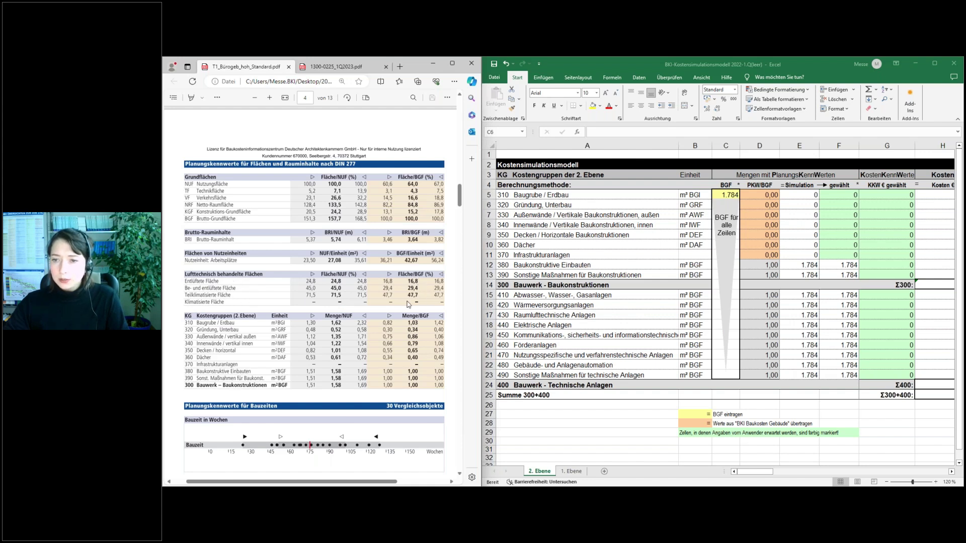
scroll(331, 305, "down", 1)
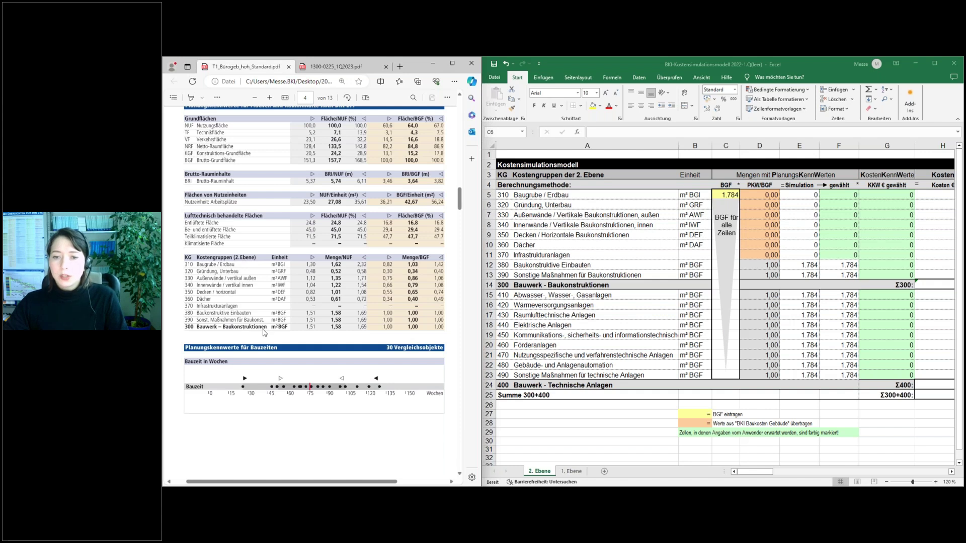
scroll(272, 322, "down", 6)
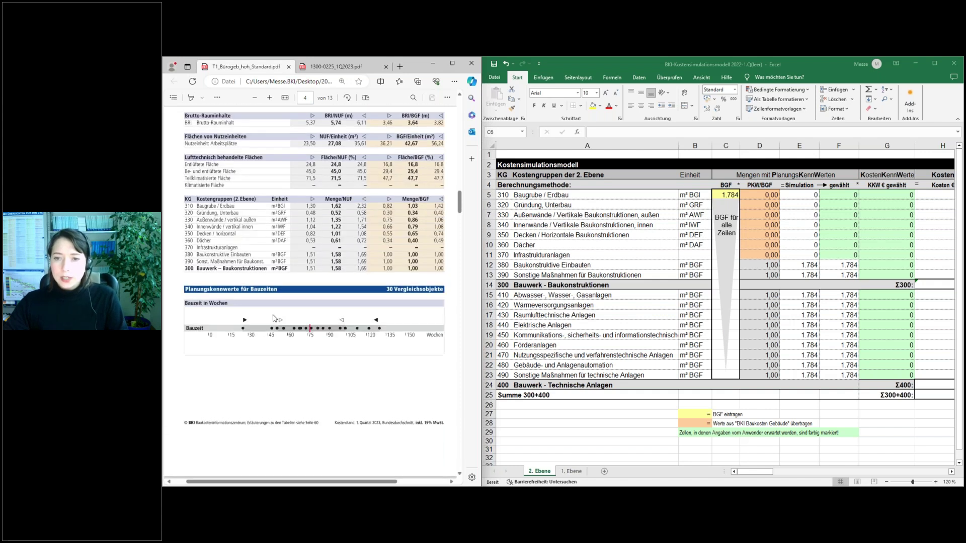
scroll(273, 318, "up", 5)
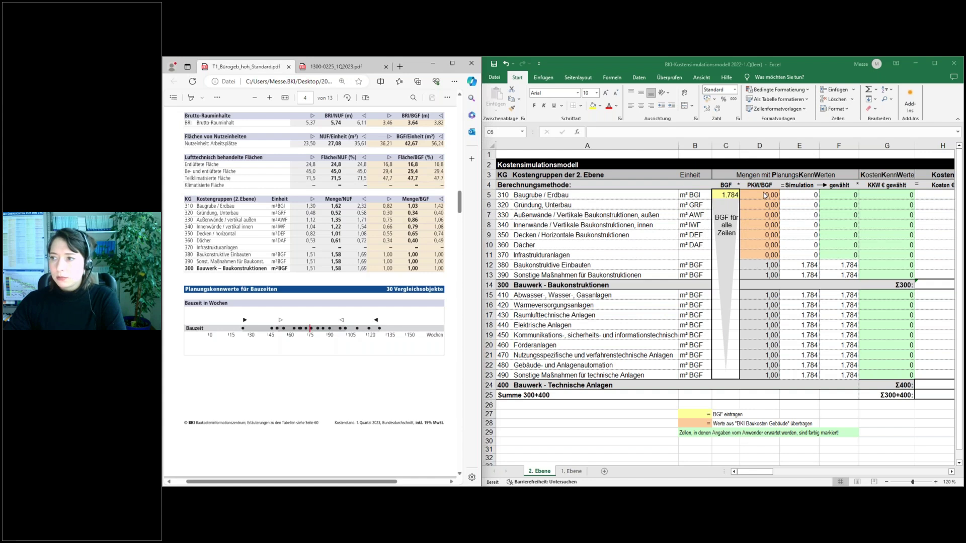
key("alt+Tab")
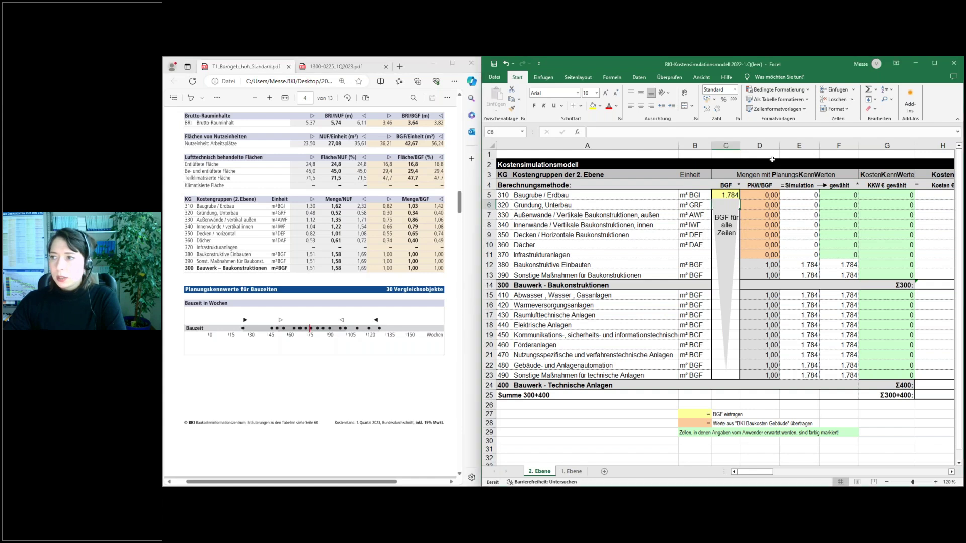
left_click(764, 195)
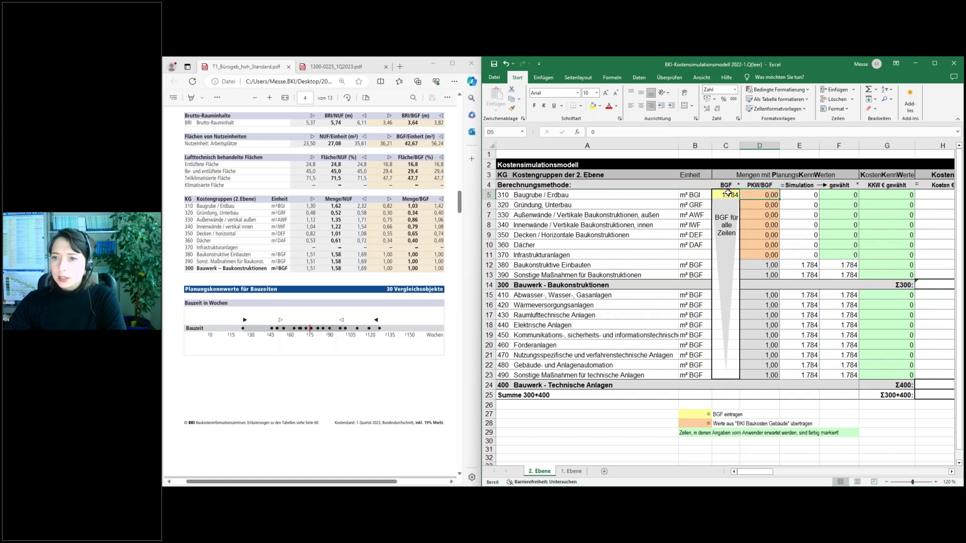
type("1,03")
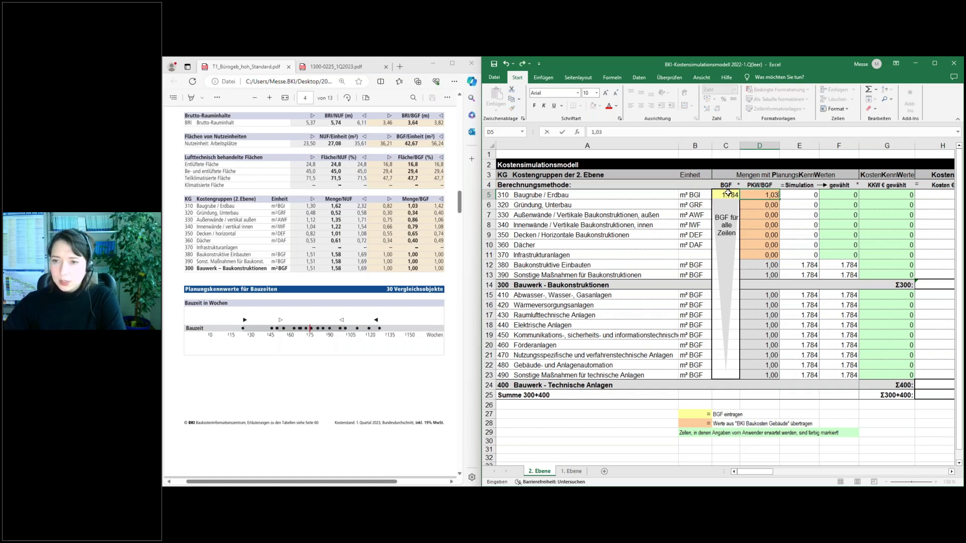
key("Return")
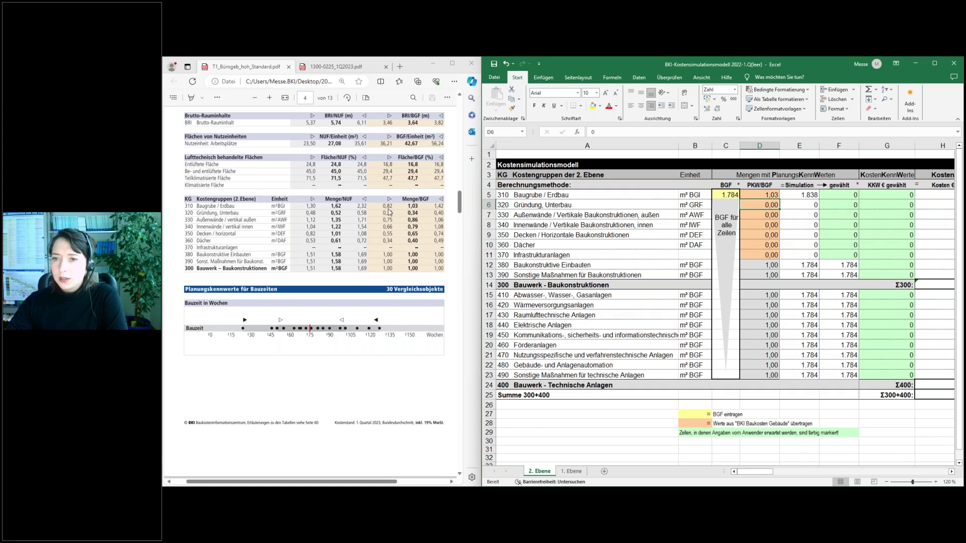
Inspect the formula behind the Simulation quantity of cost group 310 Baugrube / Erdbau in cell E5.
left_click(776, 196)
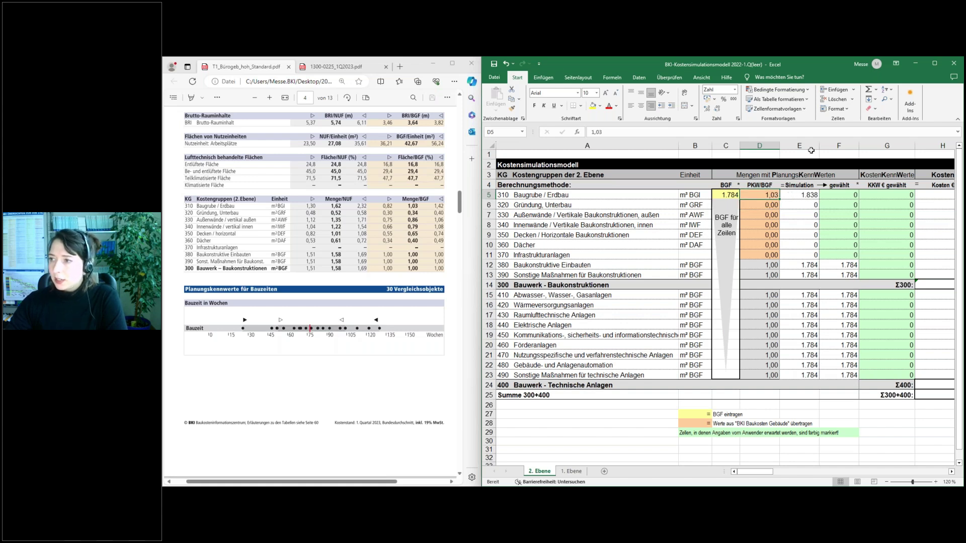
left_click(811, 147)
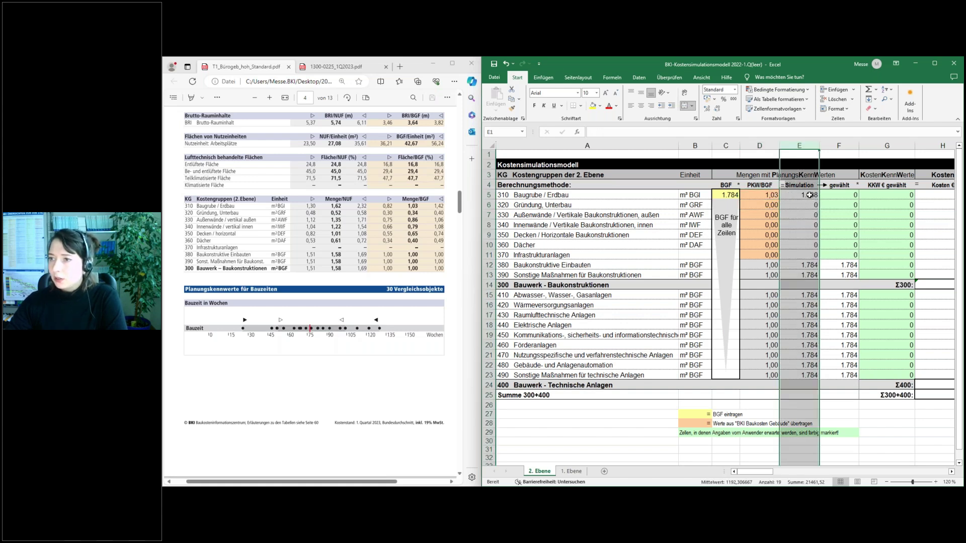
left_click(810, 195)
left_click(656, 134)
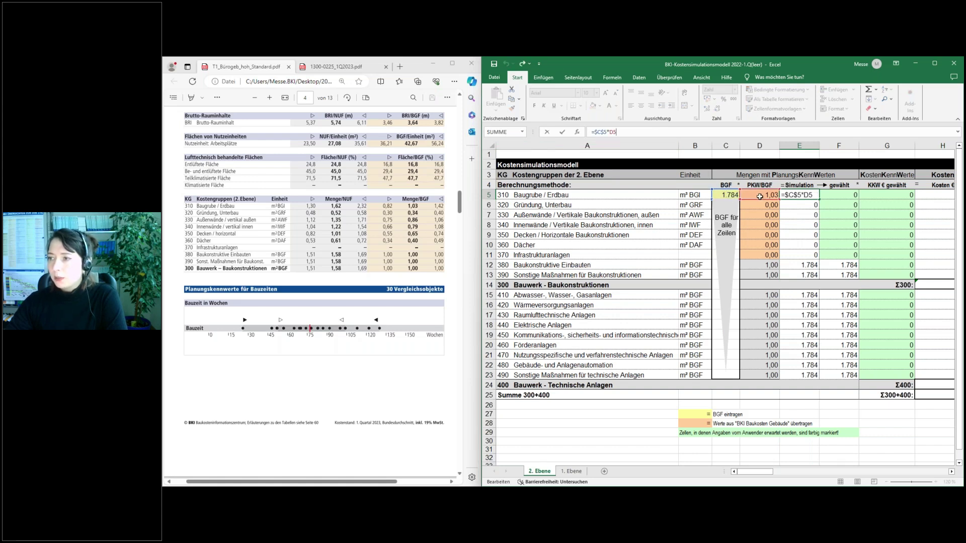
key("Return")
left_click(806, 196)
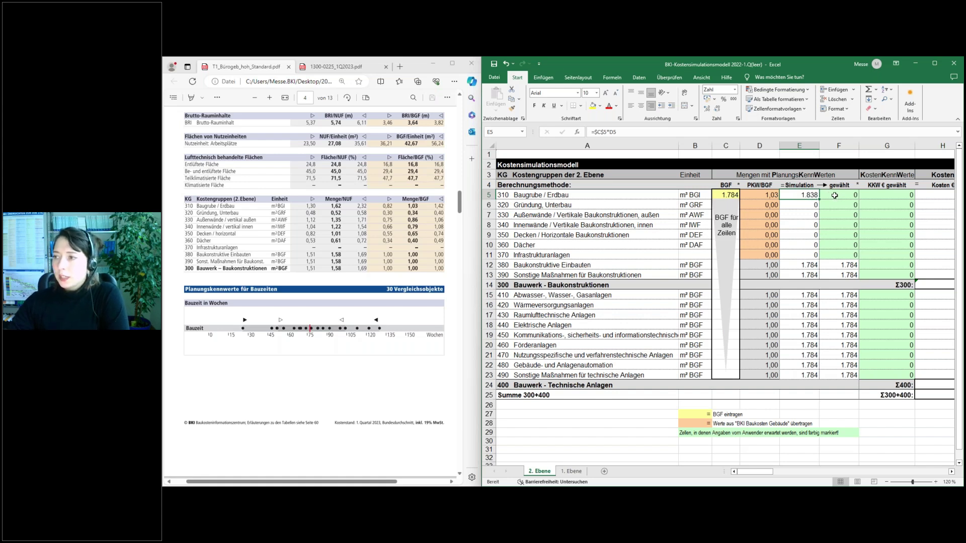
Enter 1840 as the chosen quantity (gewählt) of cost group 310 Baugrube / Erdbau in cell F5.
left_click(839, 145)
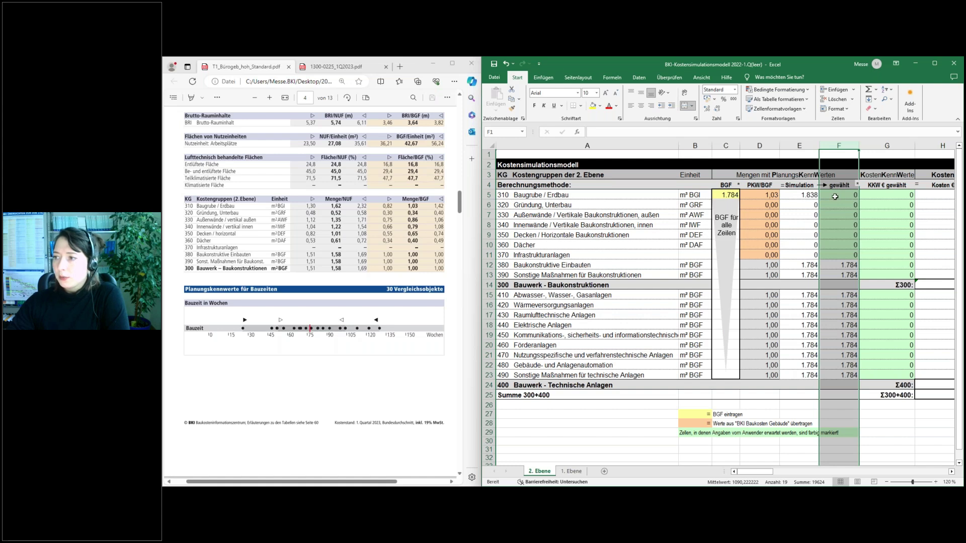
left_click(834, 196)
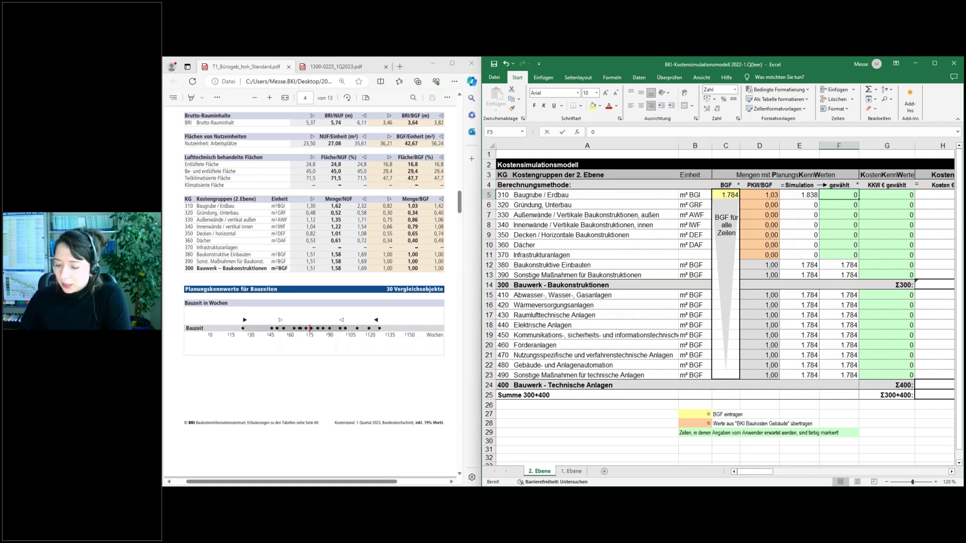
type("1840")
key("Return")
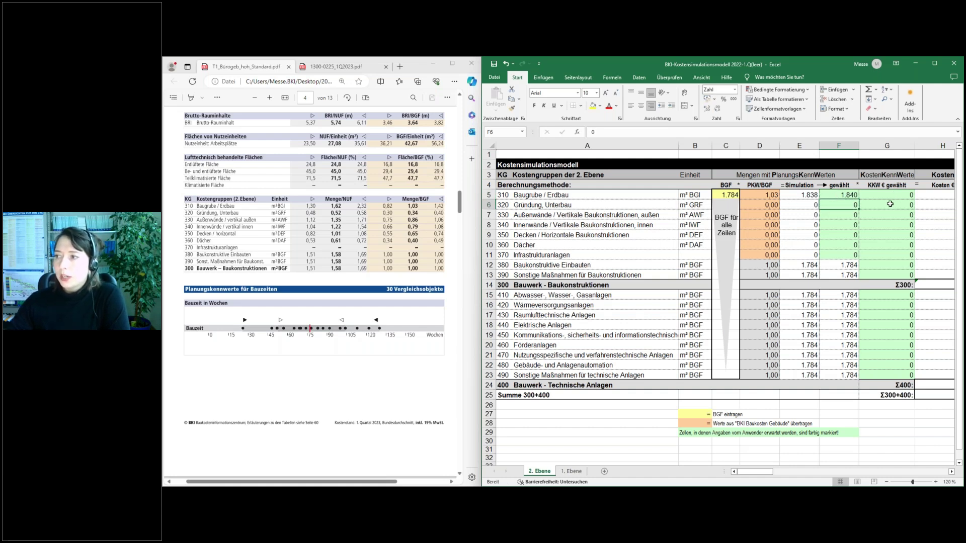
Widen the spreadsheet window beside the PDF so that the whole Kosten € column H fits in view.
left_click(952, 471)
left_click_drag(754, 474, 753, 474)
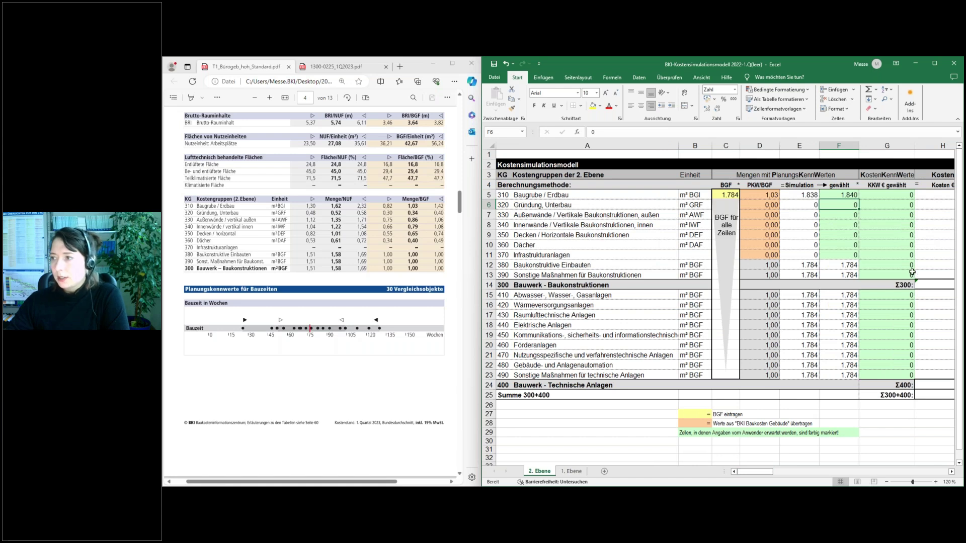
left_click_drag(481, 272, 465, 272)
left_click(481, 274)
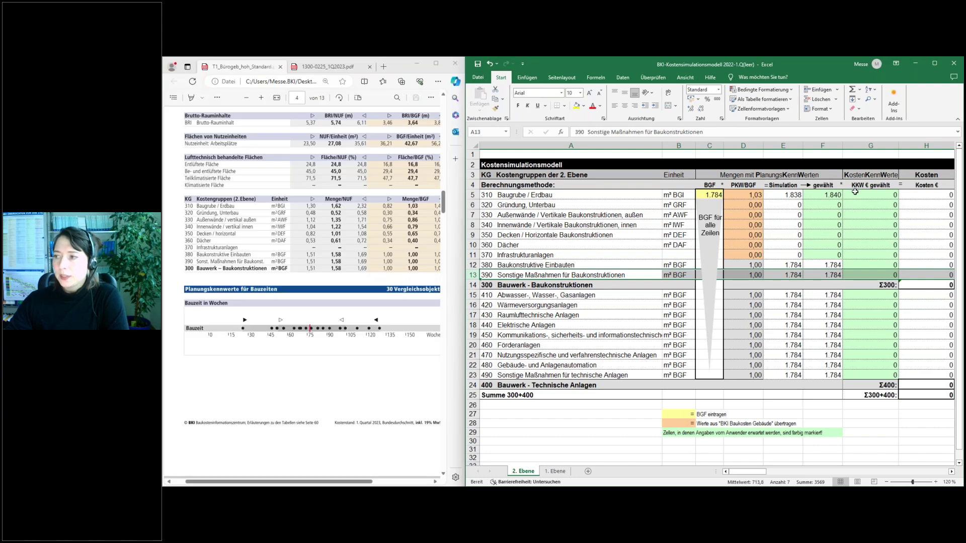
Consult the 2. Ebene cost key values on page 2 of T1_Bürogeb_hoh_Standard.pdf and enter 95 as the KKW of cost group 310 in cell G5.
left_click(856, 194)
scroll(280, 272, "up", 5)
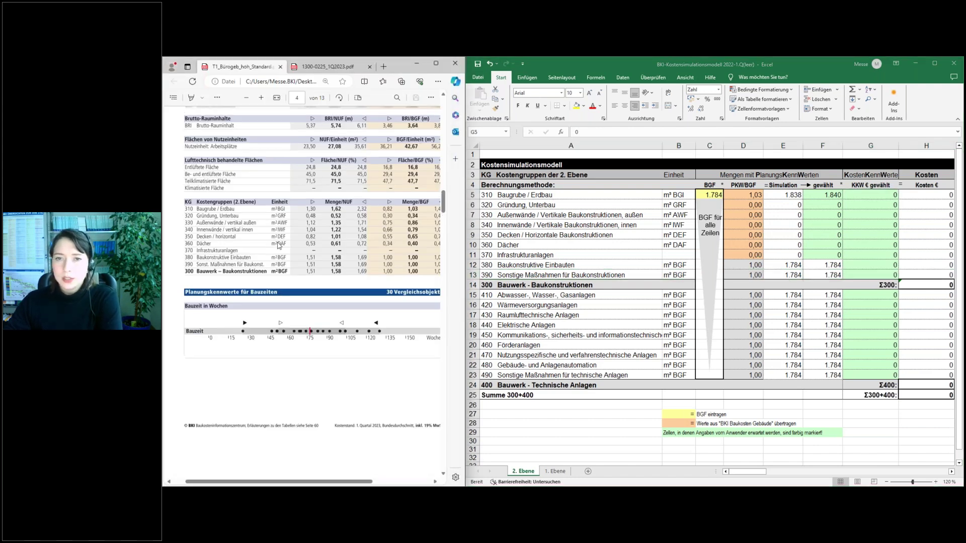
scroll(290, 252, "up", 15)
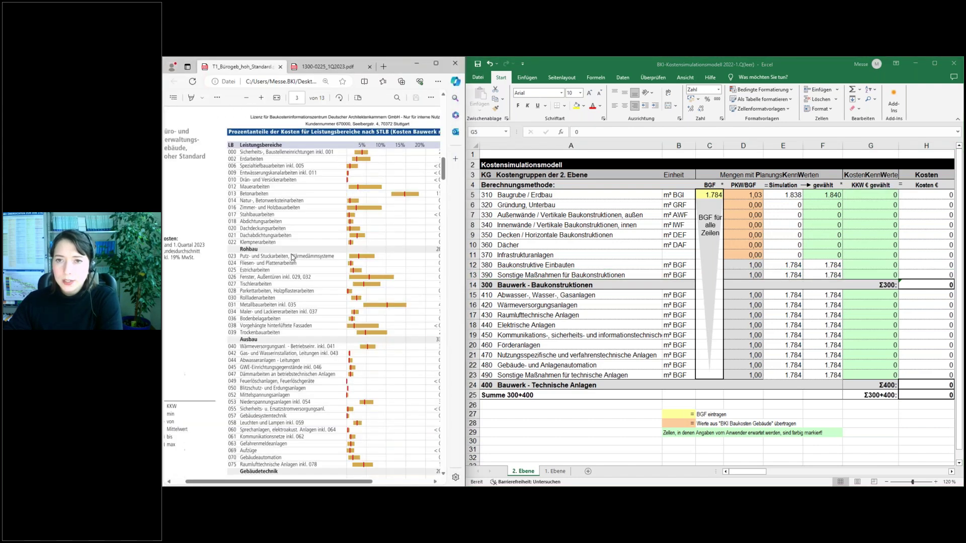
scroll(295, 264, "down", 8)
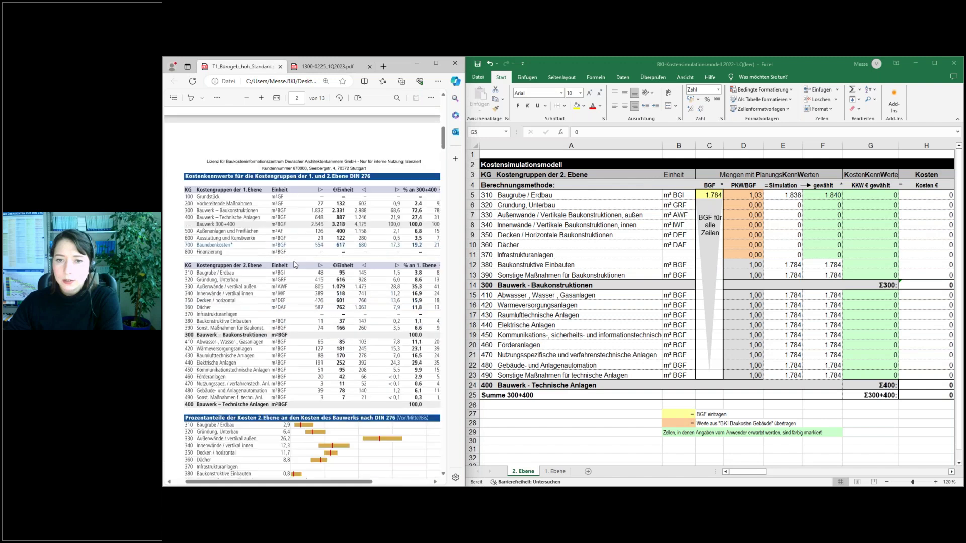
scroll(293, 262, "up", 8)
scroll(293, 263, "down", 5)
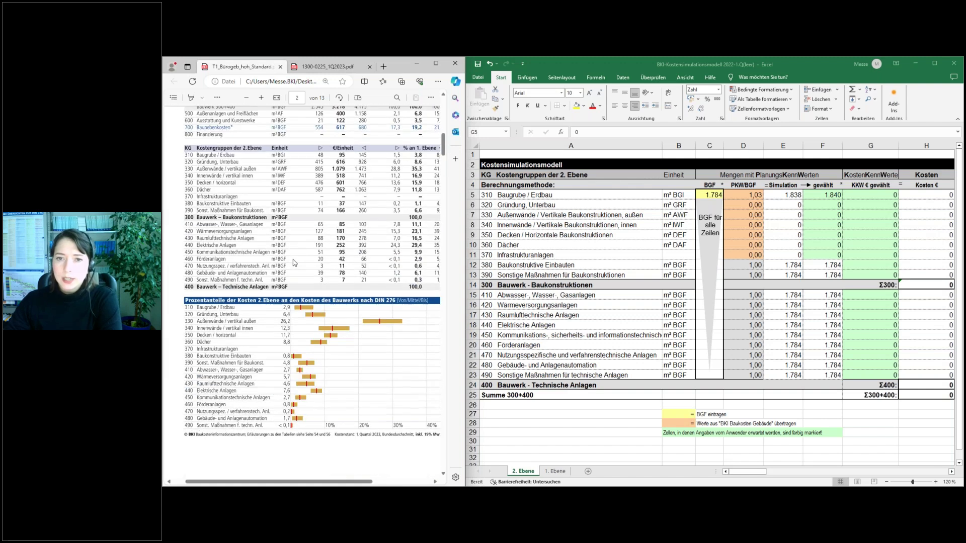
scroll(297, 252, "up", 3)
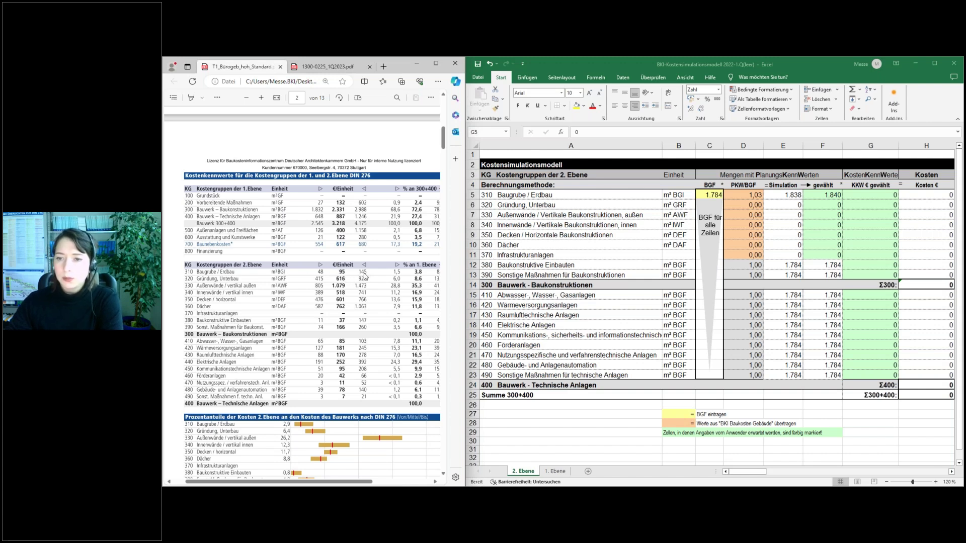
left_click(880, 197)
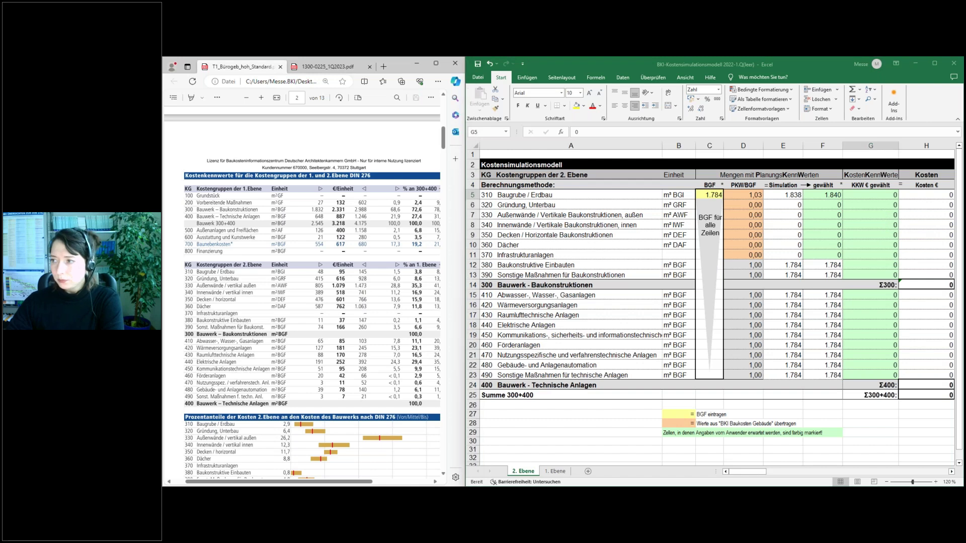
type("95")
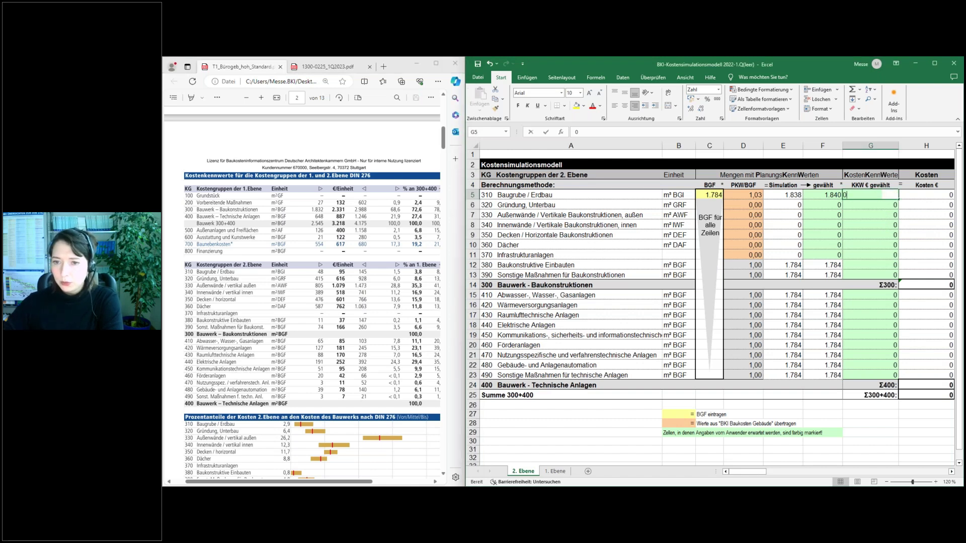
key("Return")
Inspect the Kosten € column and the formula behind the cost of cost group 310 Baugrube / Erdbau in cell H5.
left_click(911, 195)
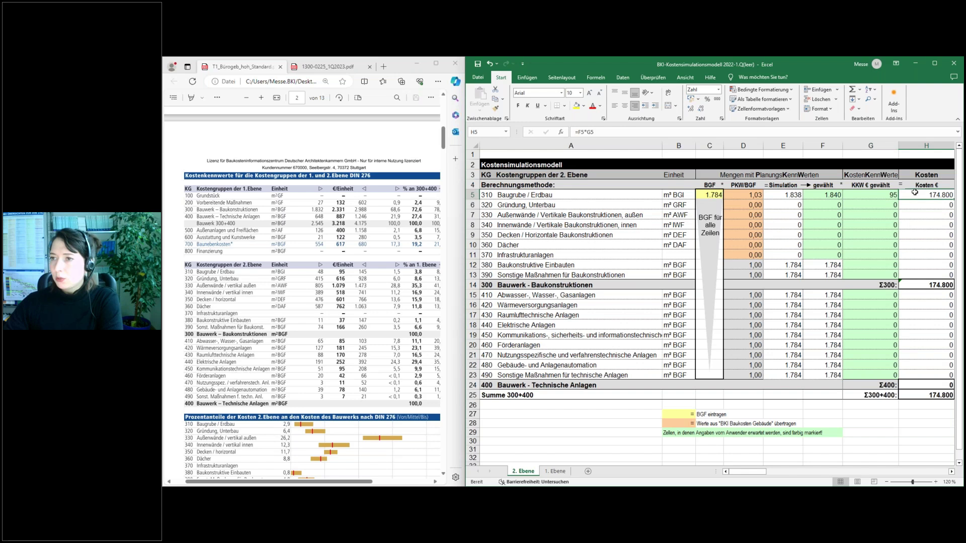
left_click(927, 146)
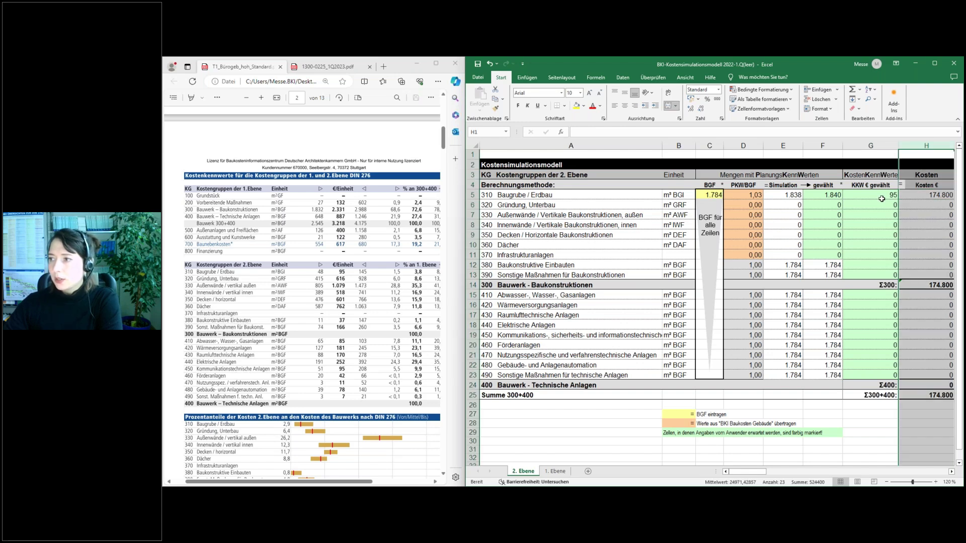
left_click(940, 196)
left_click(639, 132)
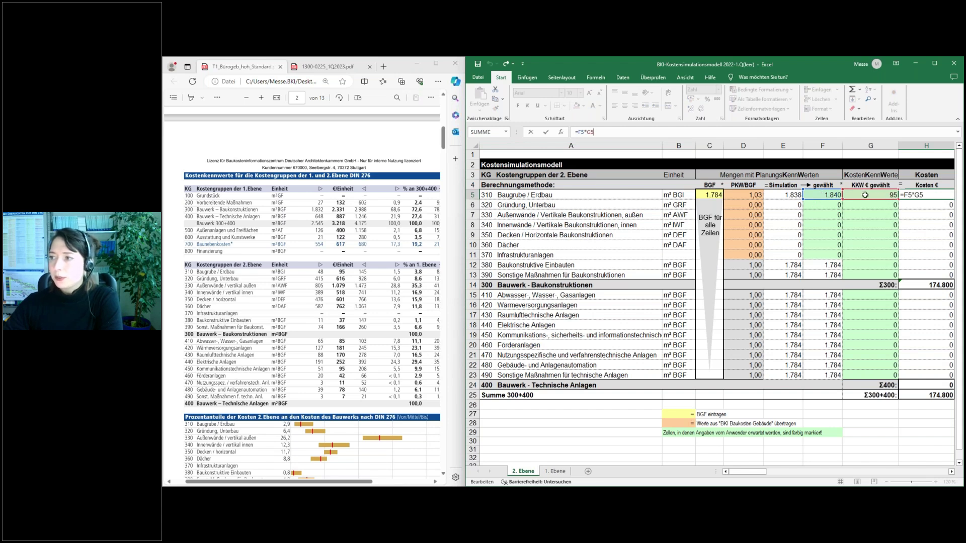
key("ctrl+Return")
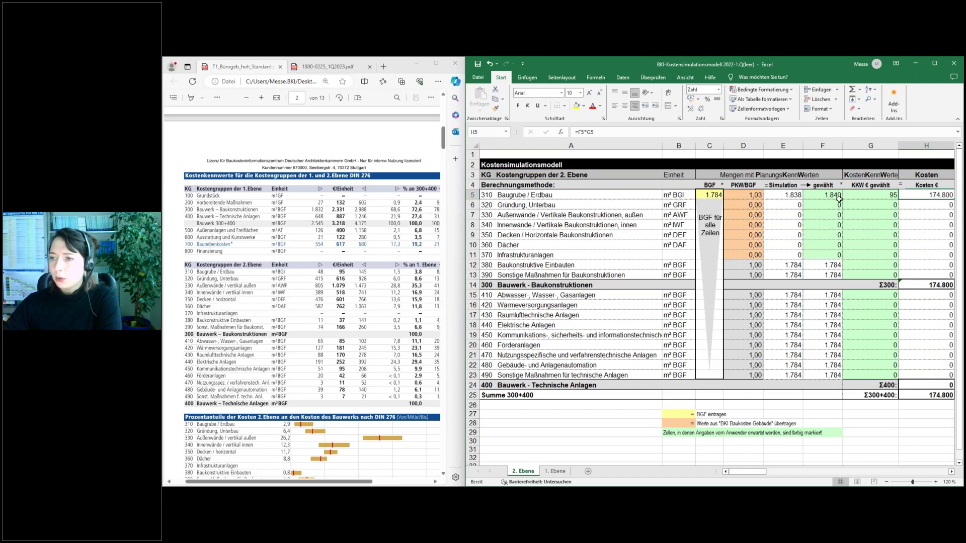
Consult the Menge/BGF planning values on page 4 of the PDF and enter 0,34 as the PKW/BGF of cost group 320 Gründung, Unterbau.
left_click(507, 206)
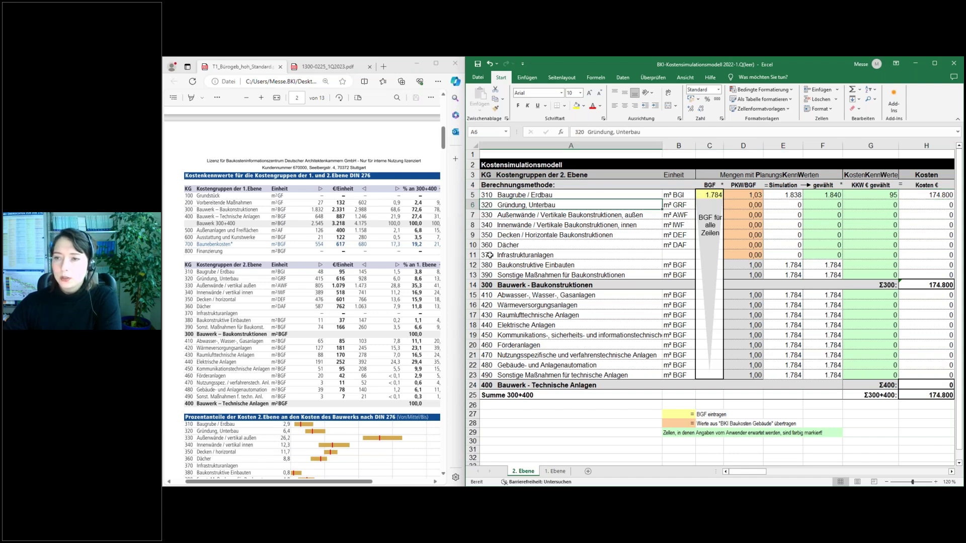
scroll(353, 222, "down", 15)
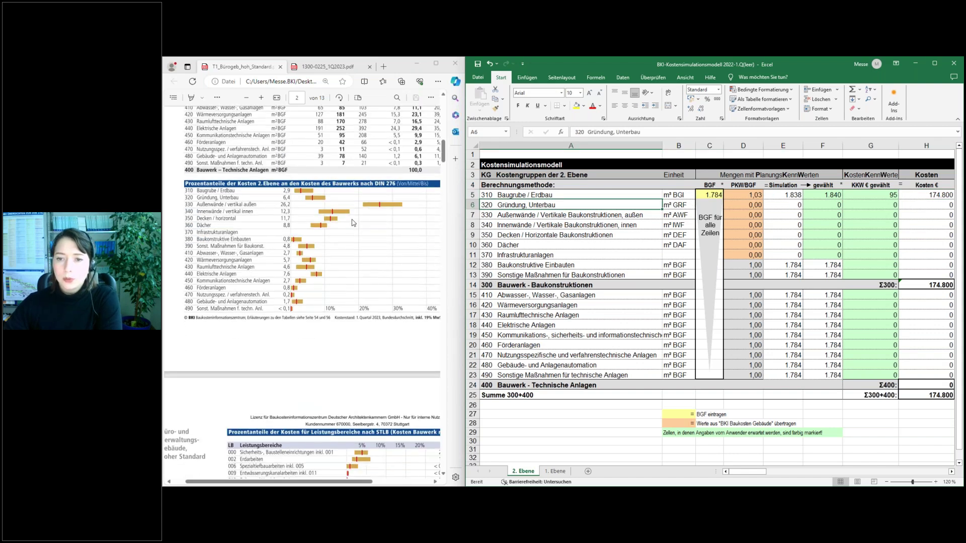
scroll(353, 223, "down", 5)
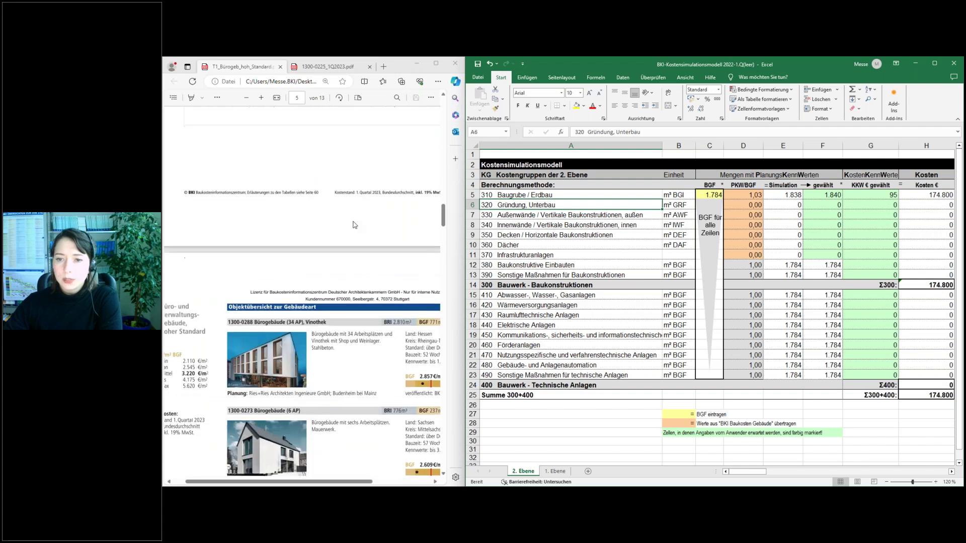
scroll(357, 225, "down", 1)
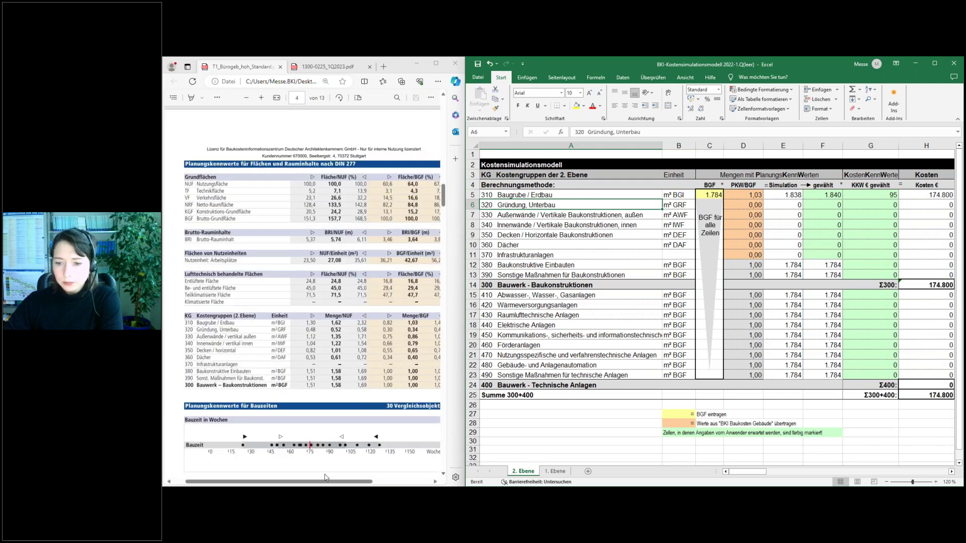
scroll(384, 333, "right", 1)
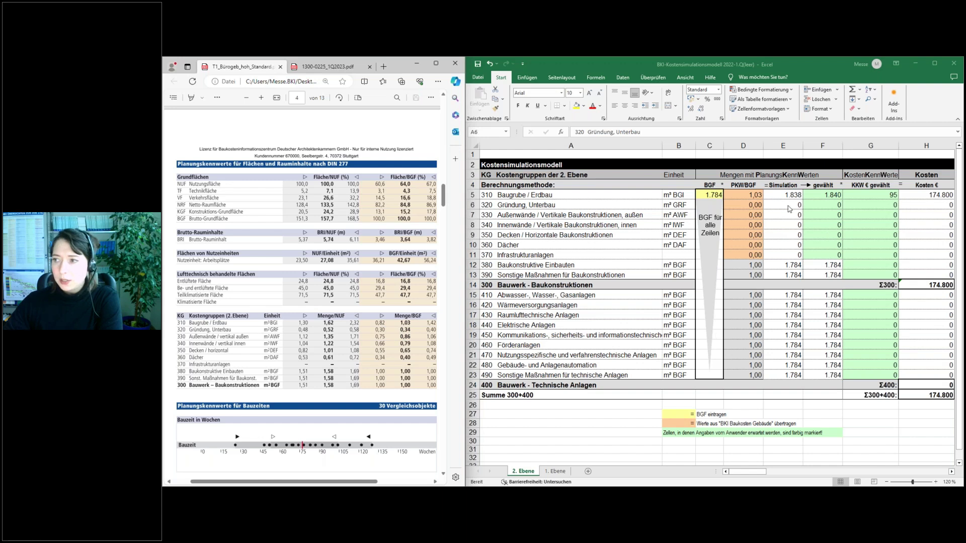
left_click(744, 205)
type("0,34")
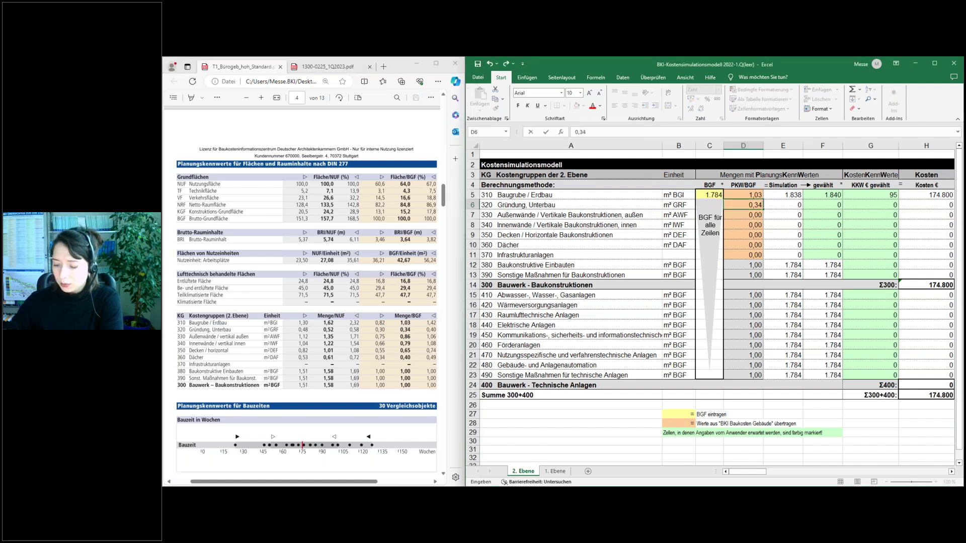
key("Return")
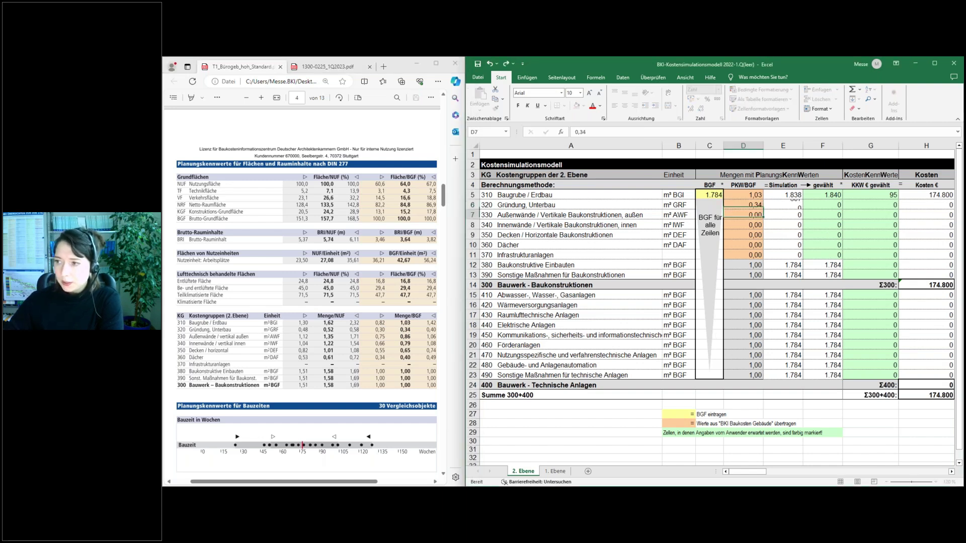
Check the simulated quantity of cost group 320 Gründung, Unterbau and enter 605 as its chosen quantity in cell F6.
left_click(785, 205)
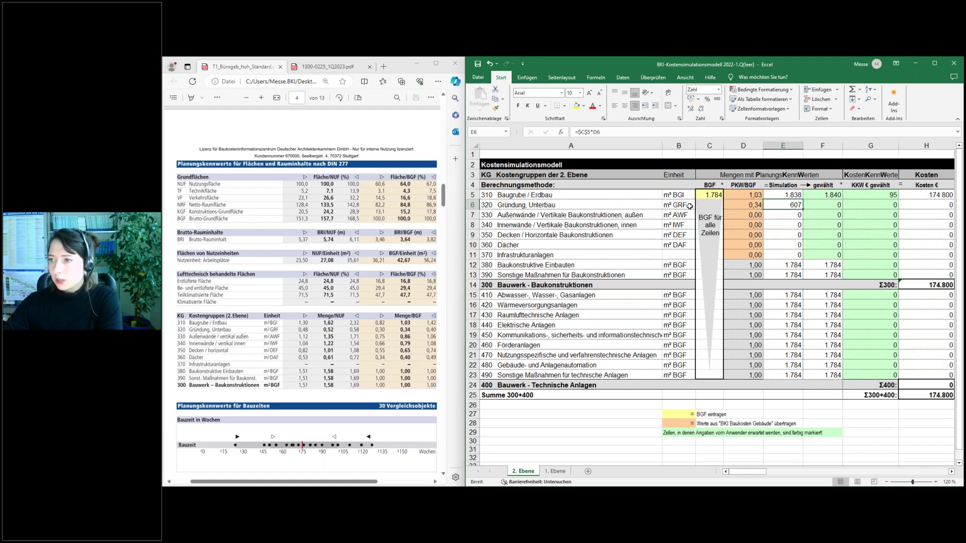
left_click(818, 206)
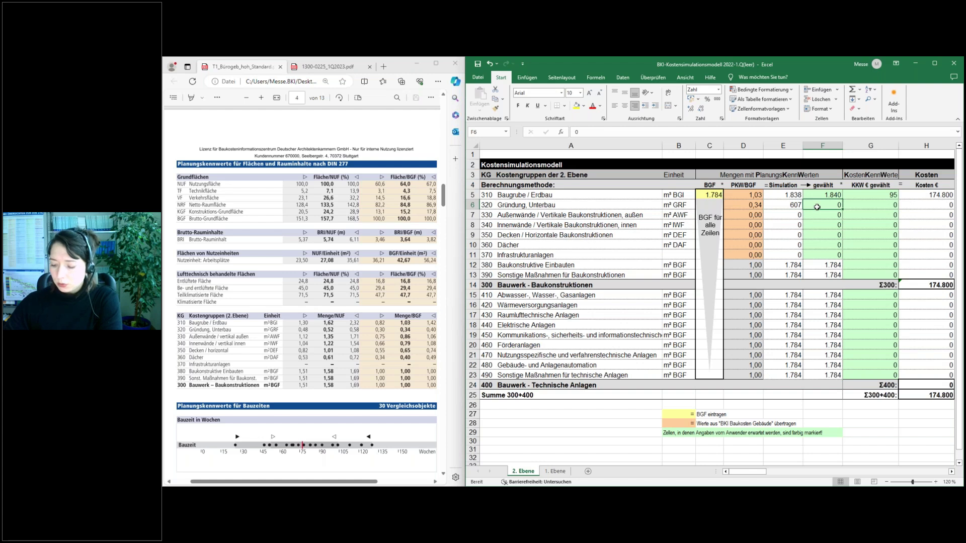
type("605")
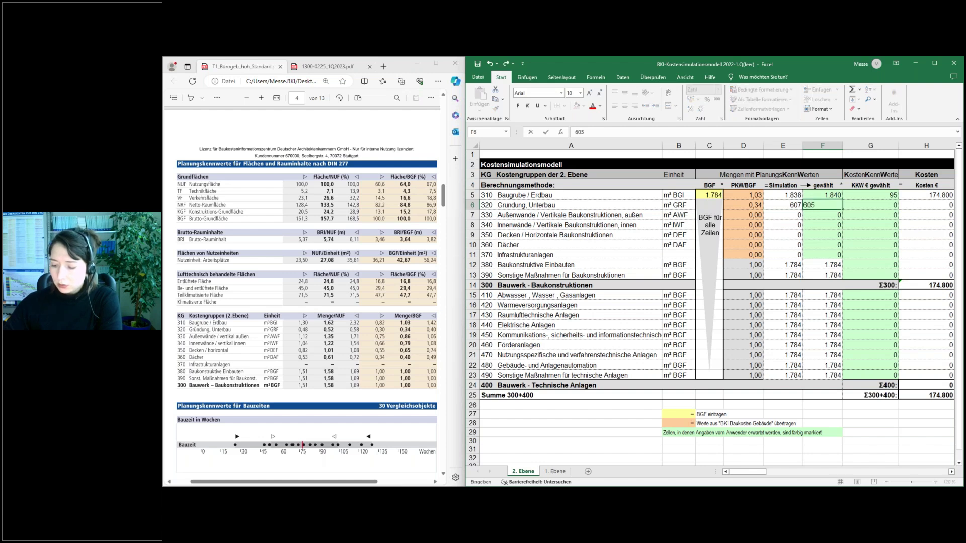
key("Return")
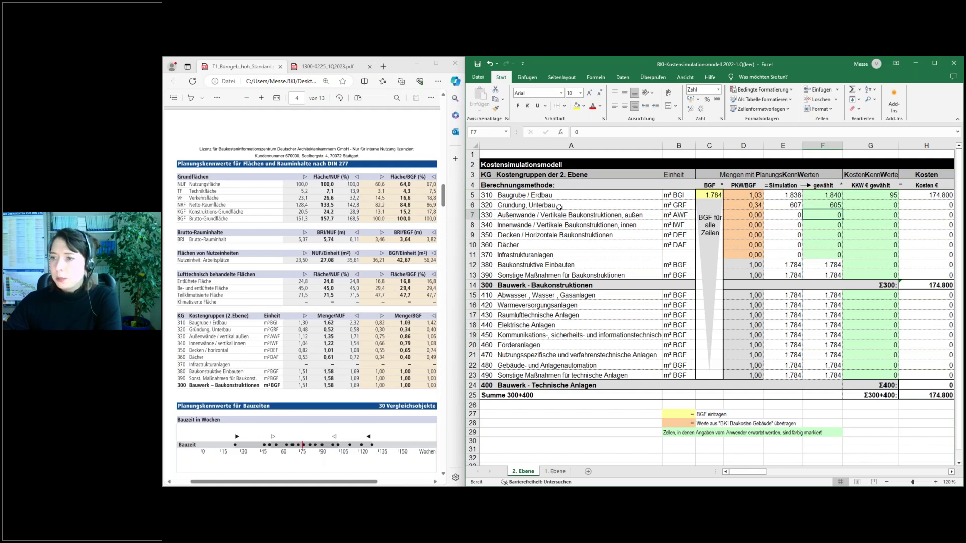
Enter the Menge/BGF planning values from the PDF as PKW/BGF in D7:D10: 0,86 for cost group 330, 0,79 for 340, 0,65 for 350 and 0,40 for 360.
left_click_drag(532, 216, 532, 276)
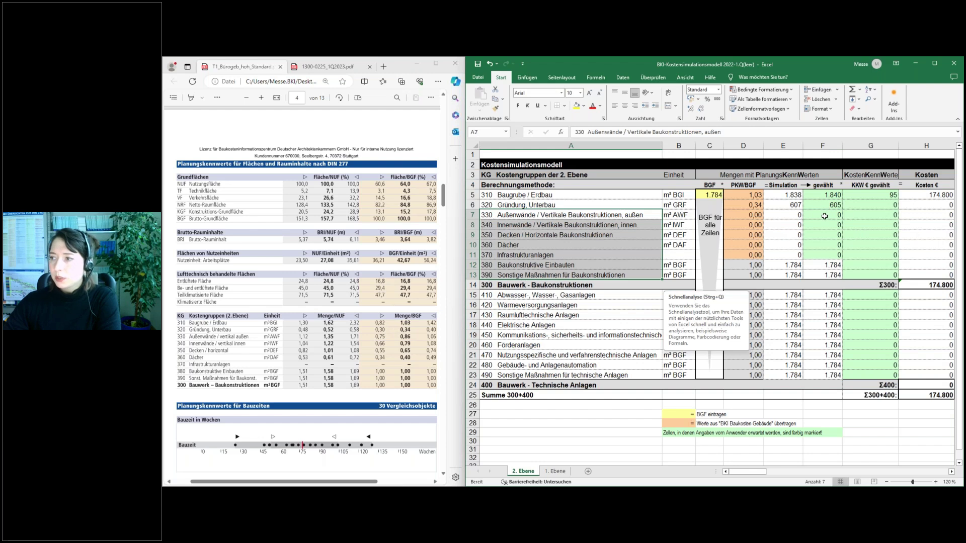
left_click(824, 216)
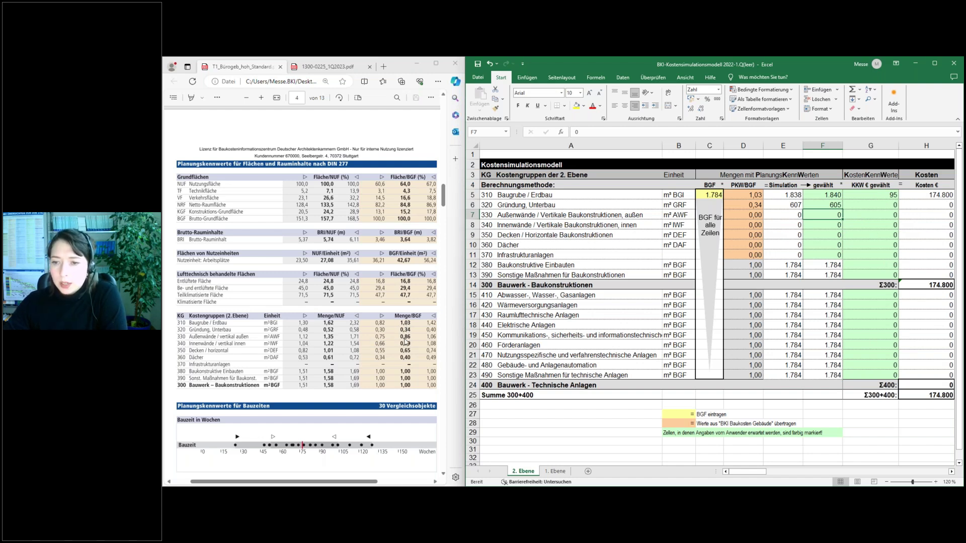
left_click(755, 214)
type("0")
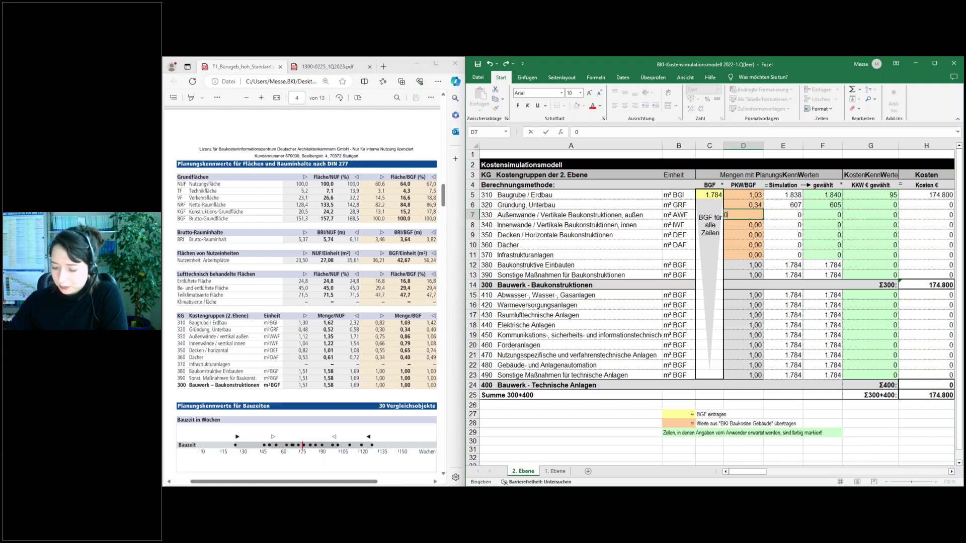
key("Return")
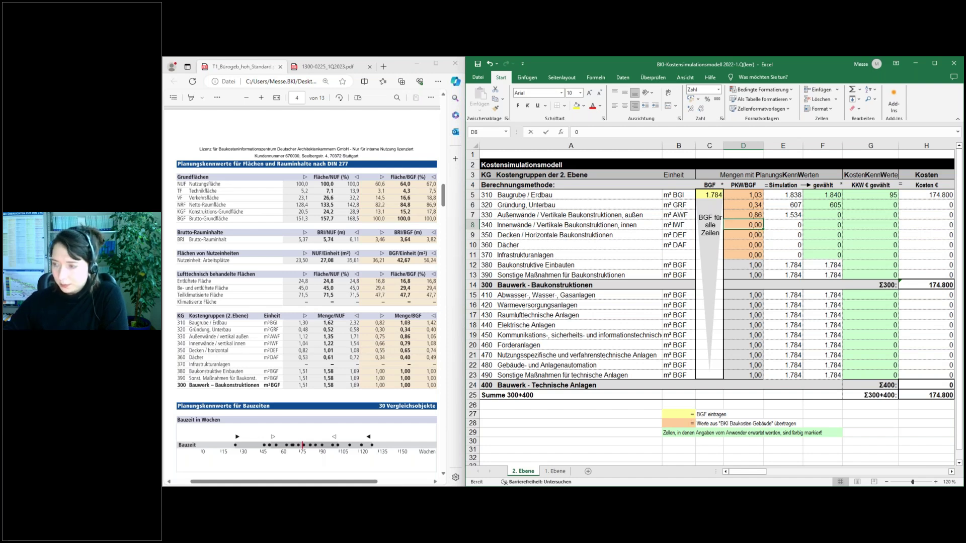
type("0,79")
key("Return")
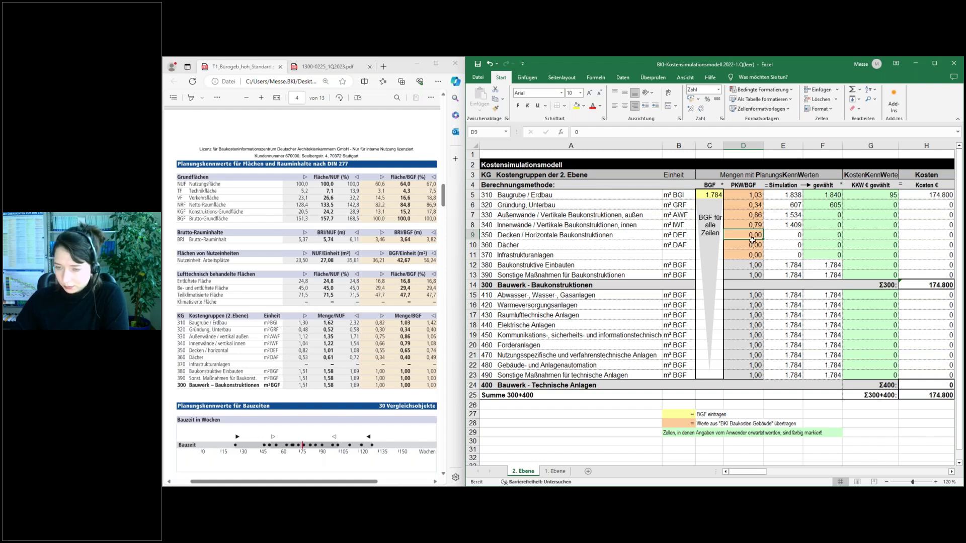
type("0,63")
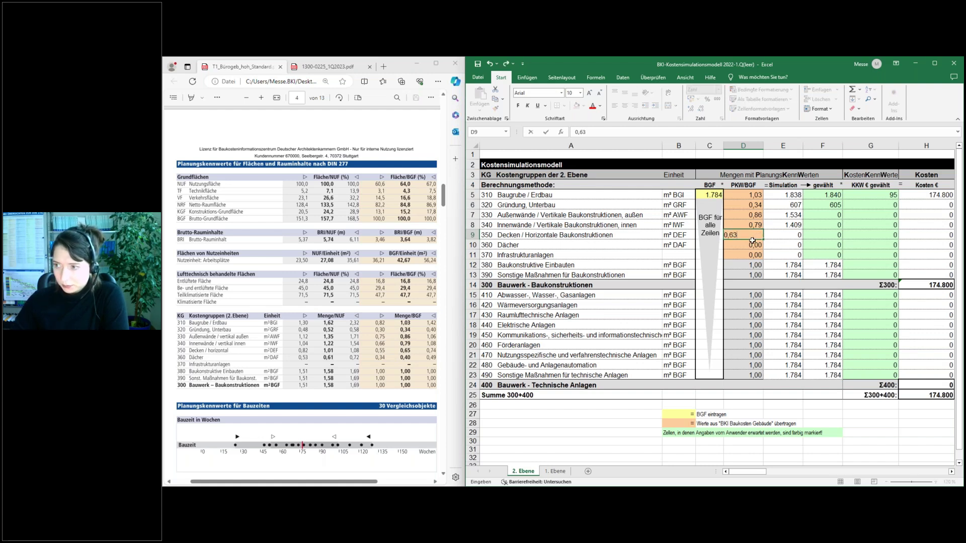
key("Return")
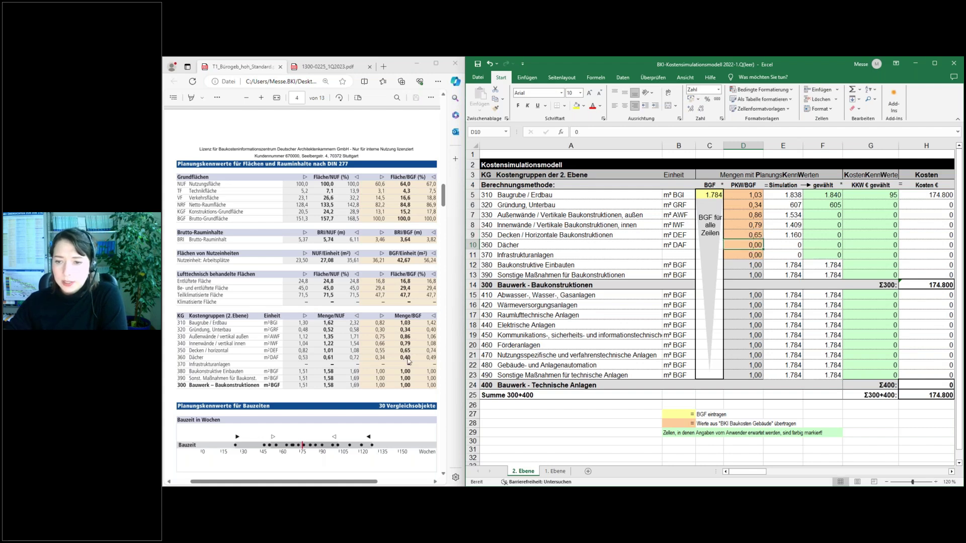
type("0,4")
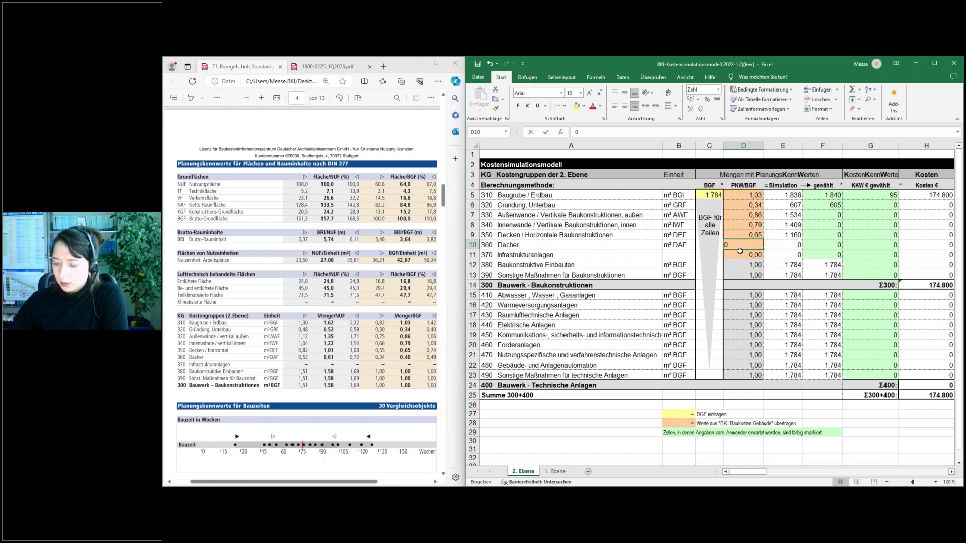
key("Return")
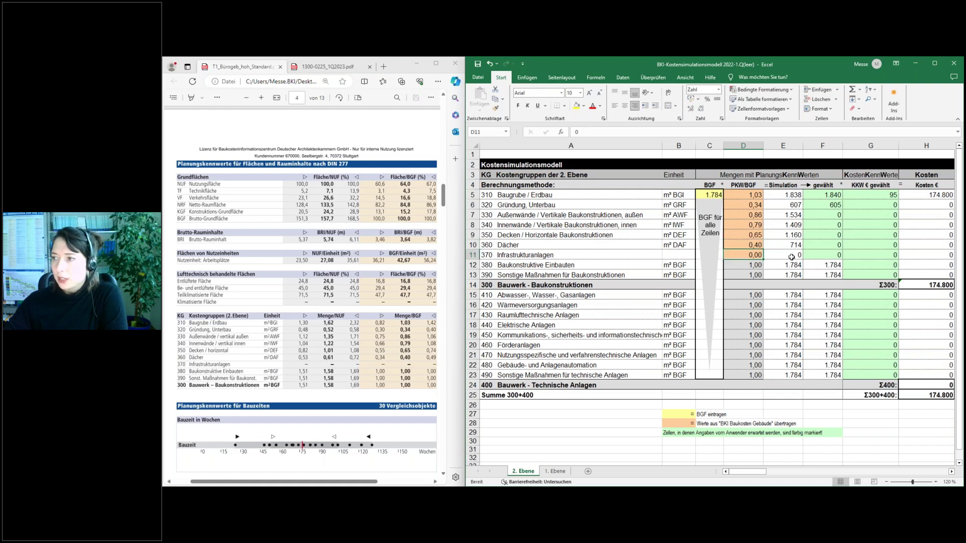
Check the Simulation column and enter the chosen quantities in F7:F10: 1535 for cost group 330, 1410 for 340, 1160 for 350 and 715 for 360.
left_click(794, 146)
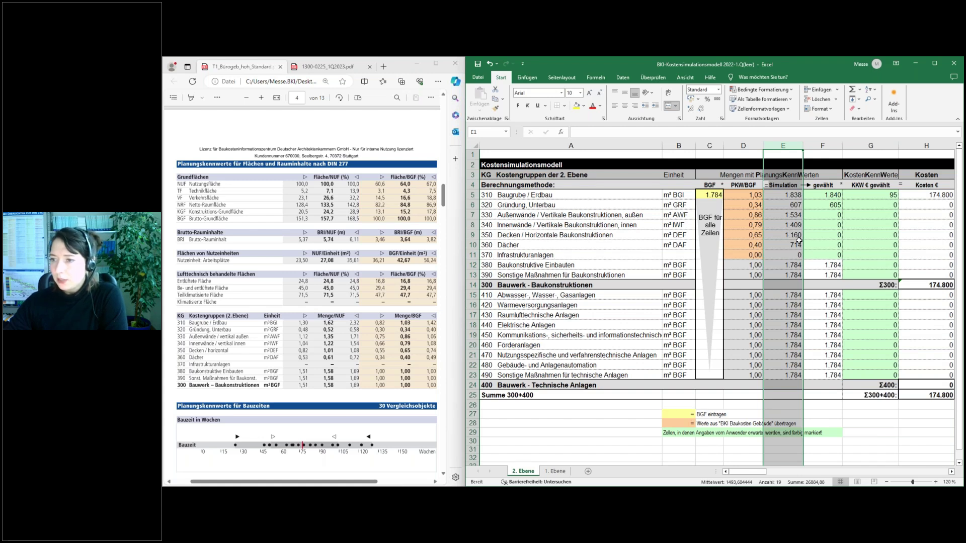
left_click(829, 215)
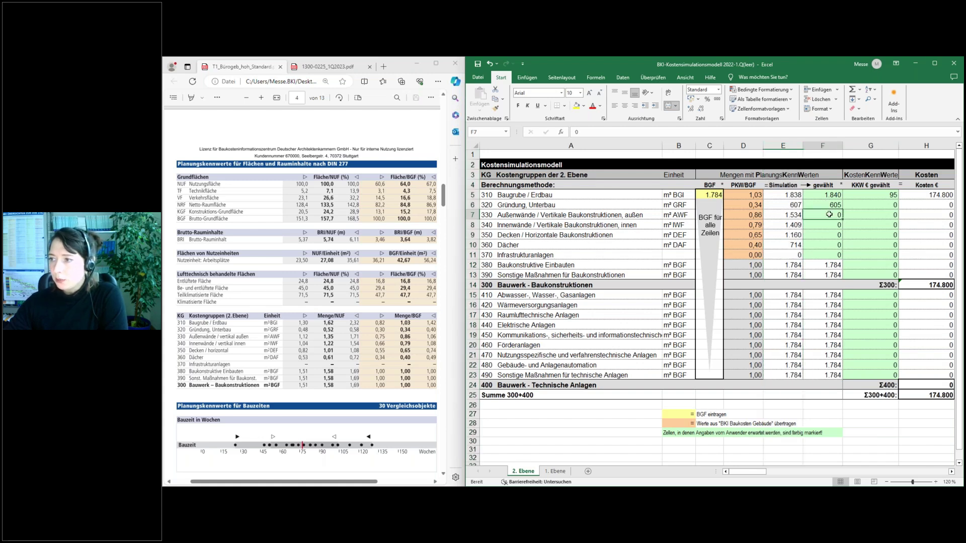
type("1535")
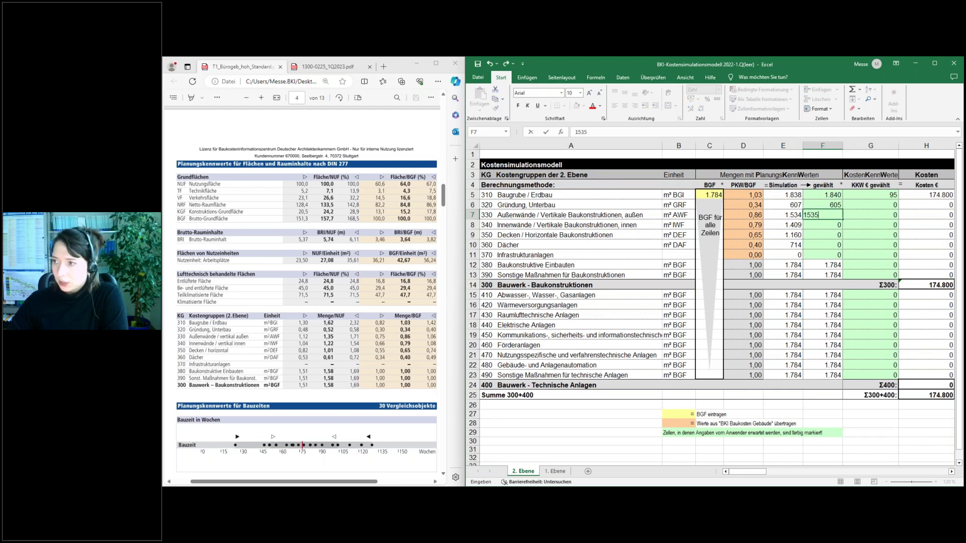
key("Return")
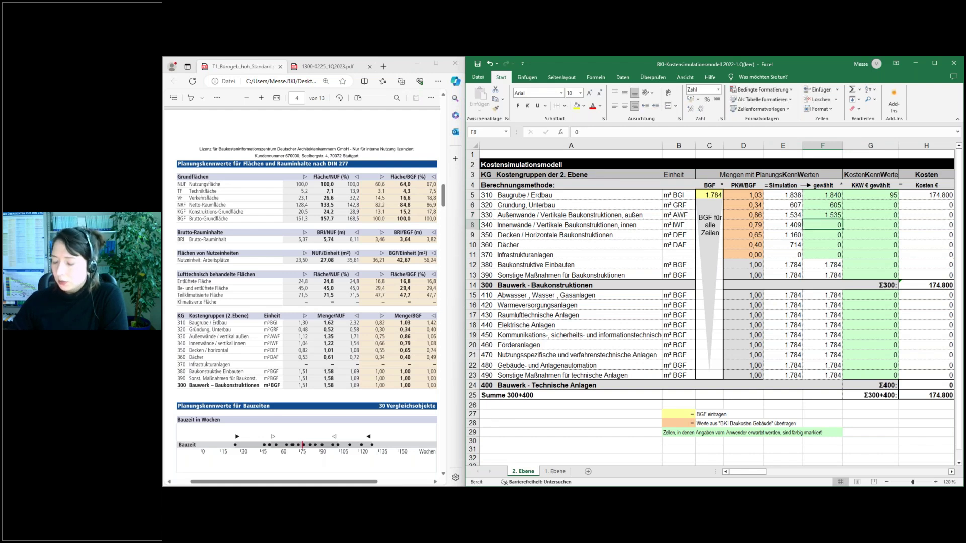
type("1410")
key("Return")
type("1160")
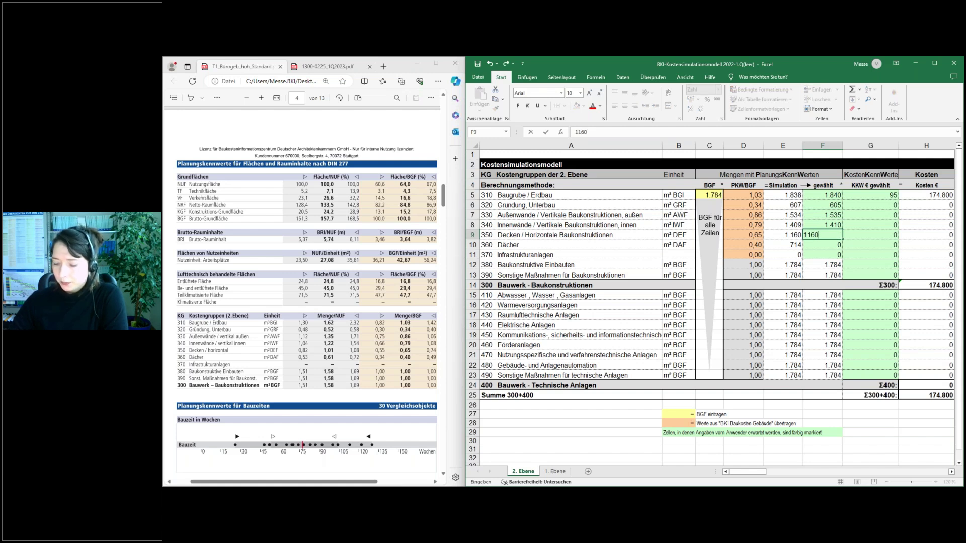
key("Return")
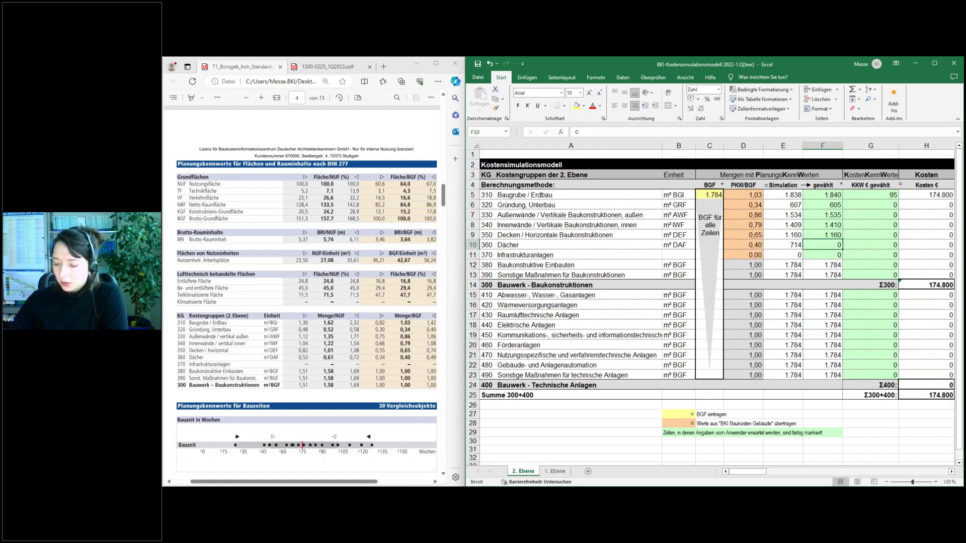
type("715")
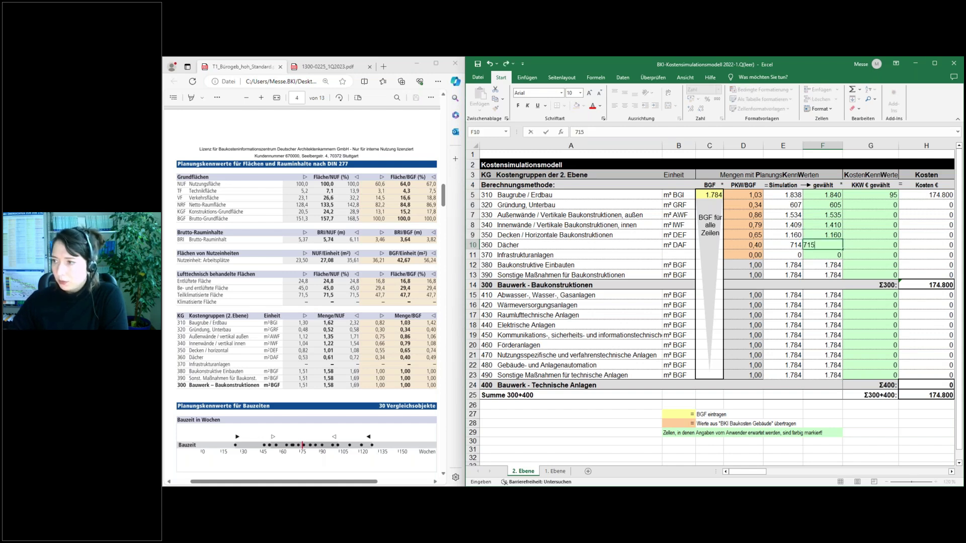
key("Return")
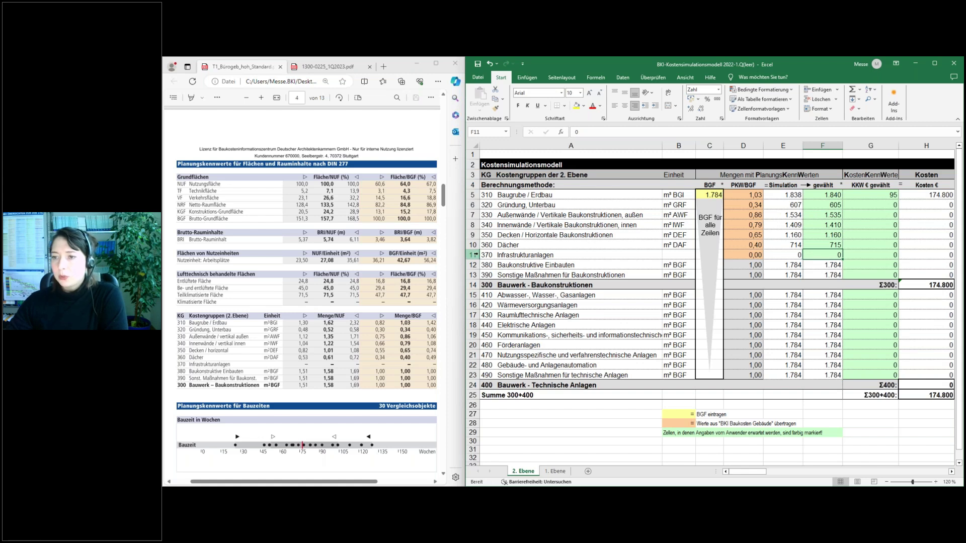
Examine the row of cost group 370 Infrastrukturanlagen, including its chosen quantity and KKW cells, against the planning values in the PDF.
left_click(494, 254)
left_click(471, 255)
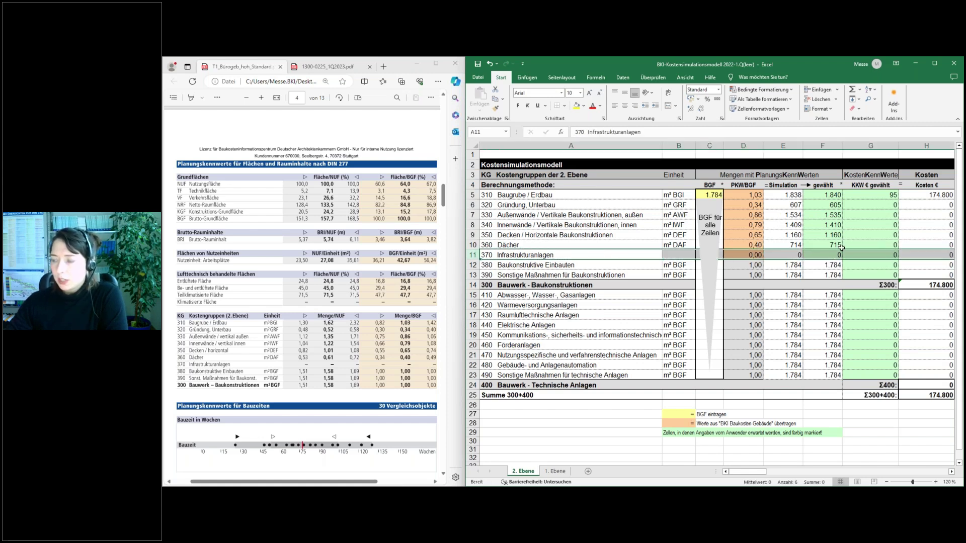
left_click(828, 255)
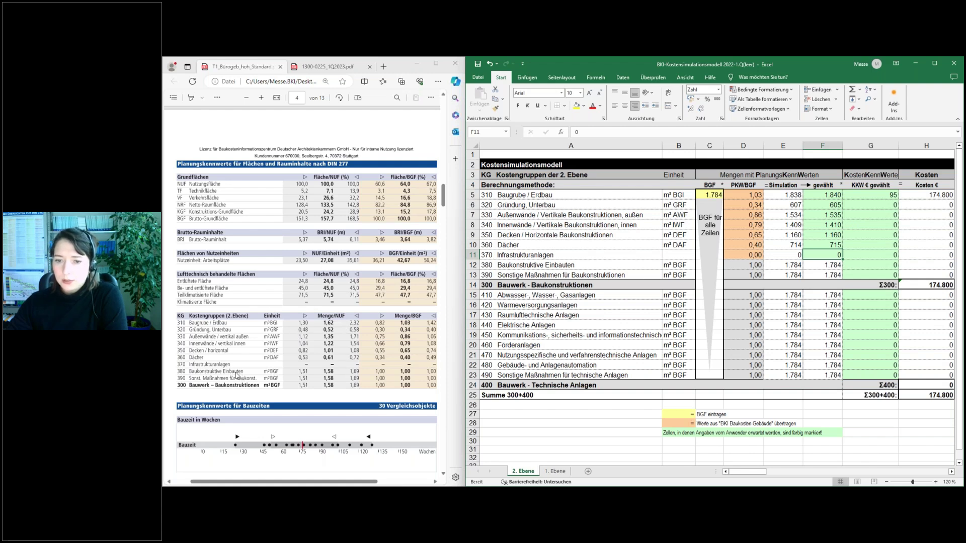
left_click(874, 256)
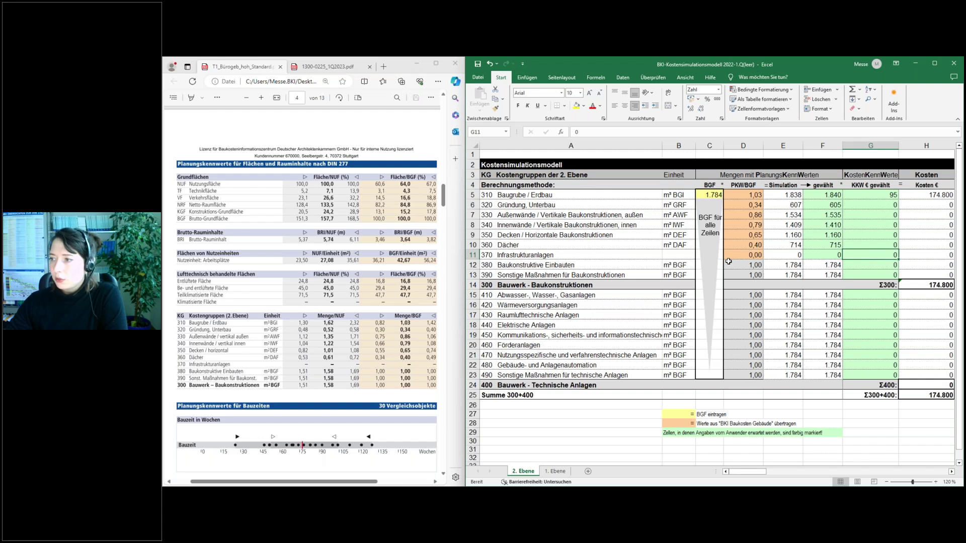
Consult the 2. Ebene cost key values on page 2 of the PDF and enter KKW 616 for cost group 320 and 1079 for cost group 330.
left_click(862, 185)
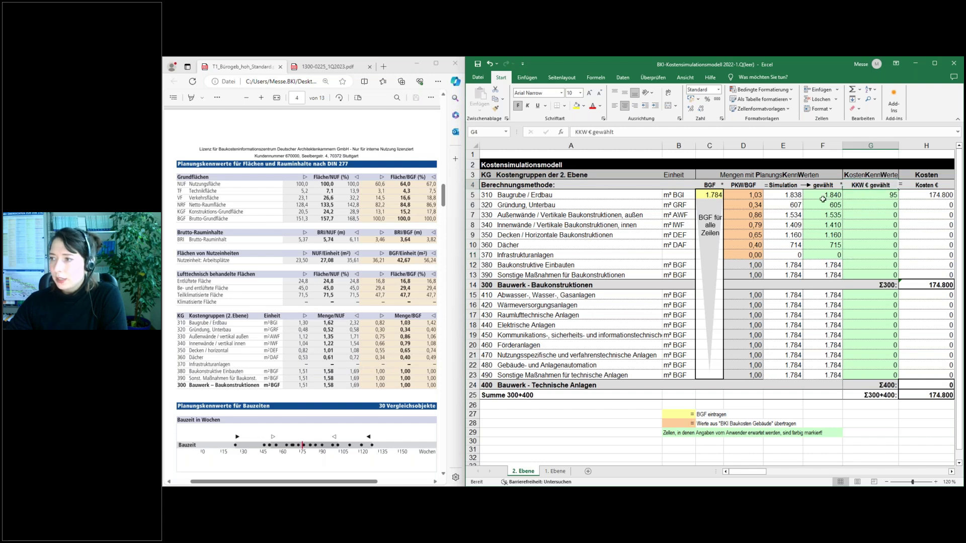
scroll(291, 256, "up", 5)
scroll(291, 256, "up", 10)
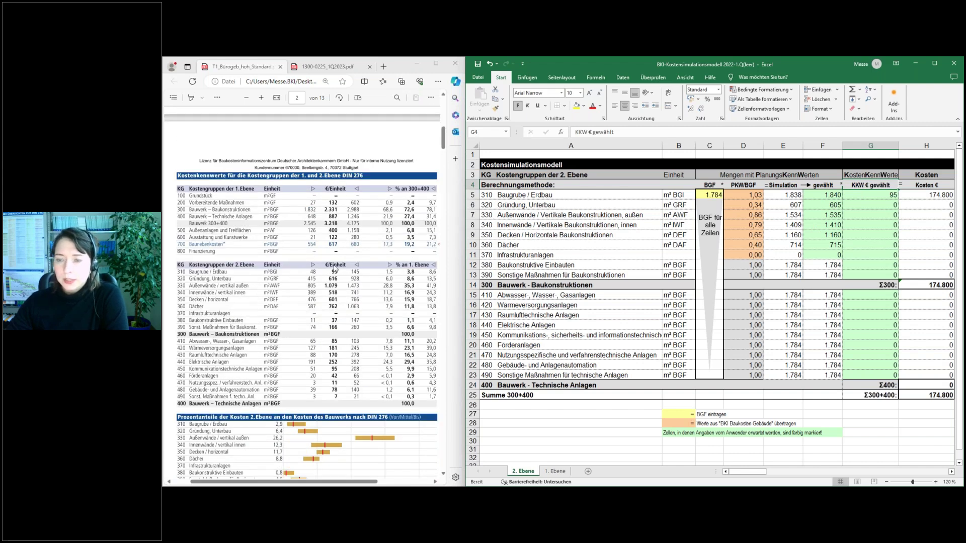
left_click(870, 205)
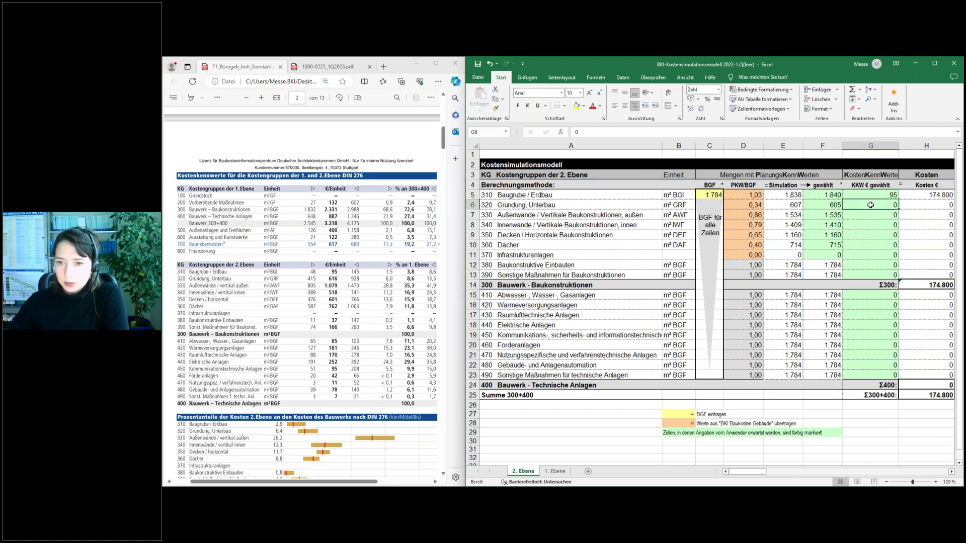
type("616")
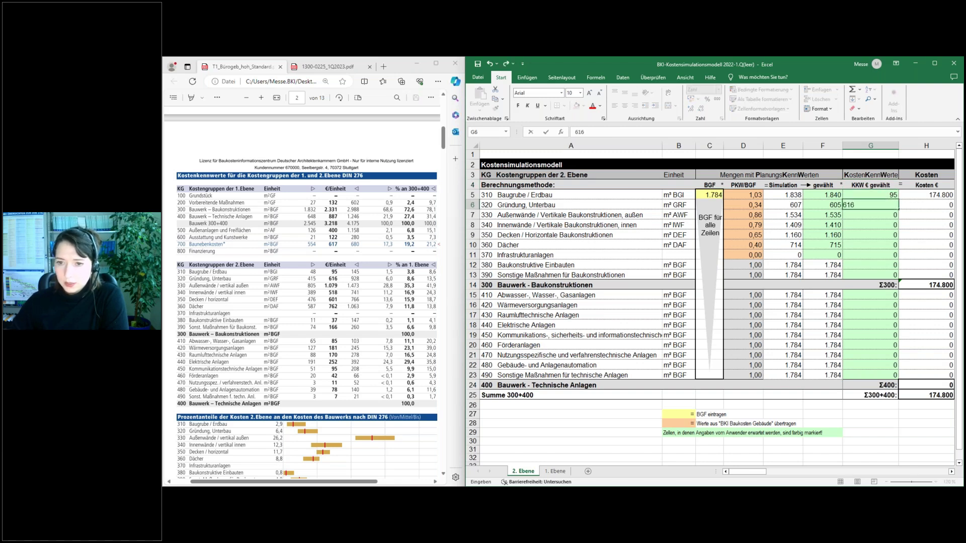
key("Return")
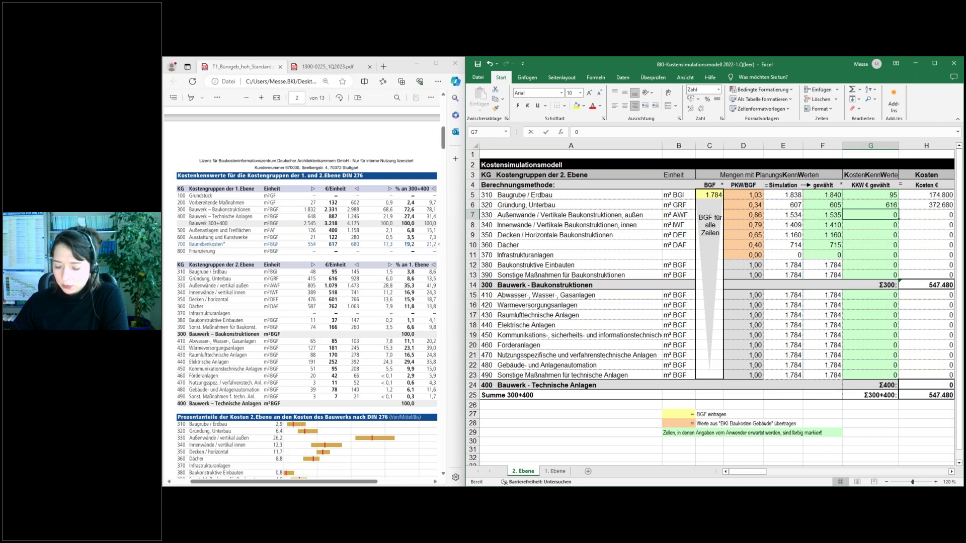
type("1079")
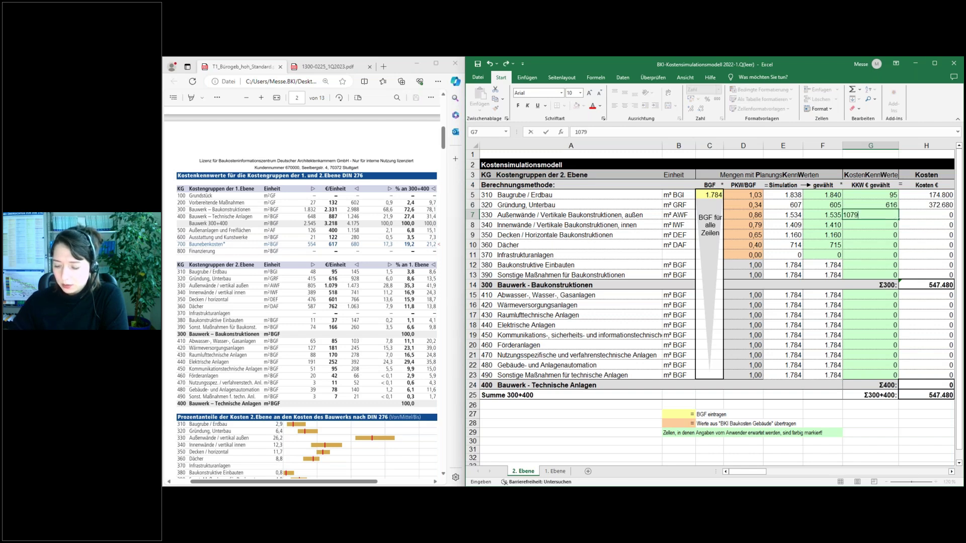
key("Return")
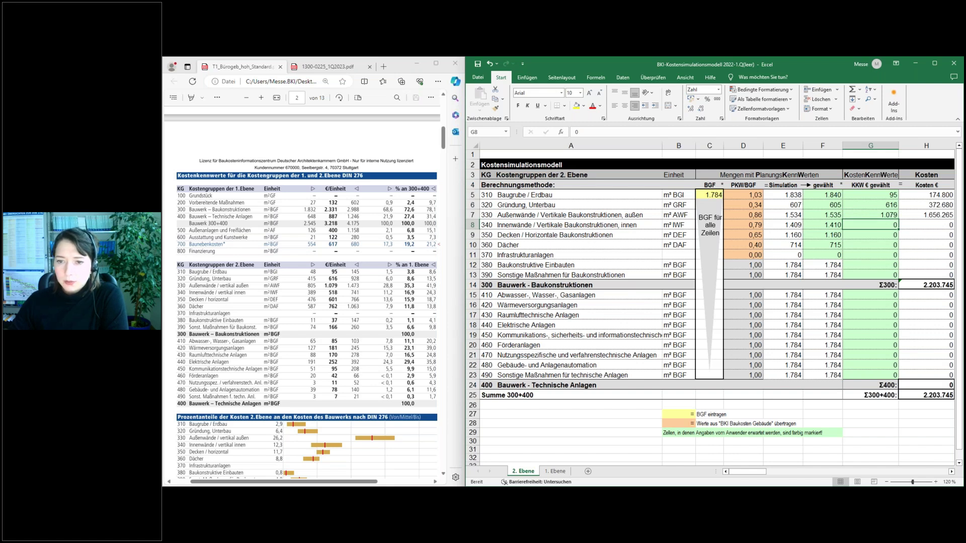
Enter the KKW values in G8:G10: 518 for cost group 340, 601 for 350 and 762 for 360, and skip cost group 370.
type("518")
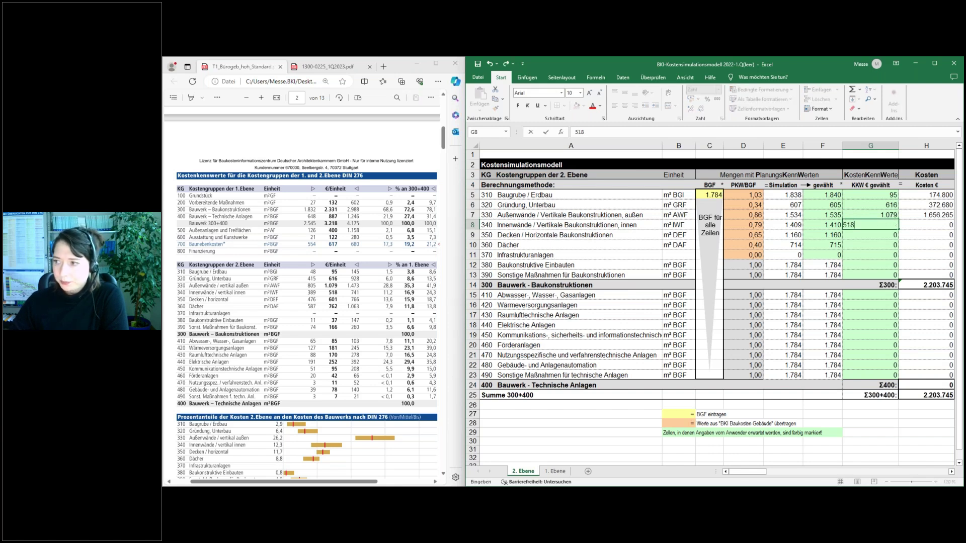
key("Return")
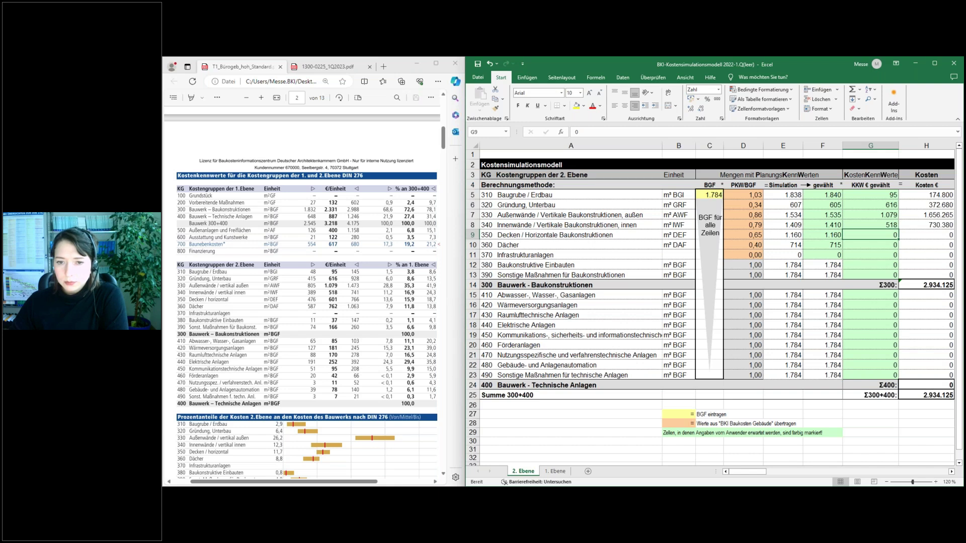
type("601")
key("Return")
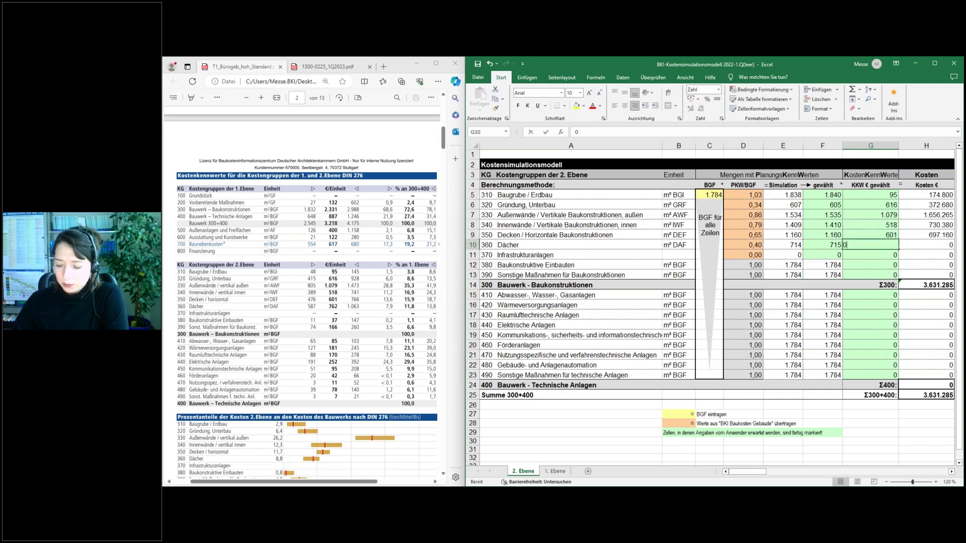
type("762")
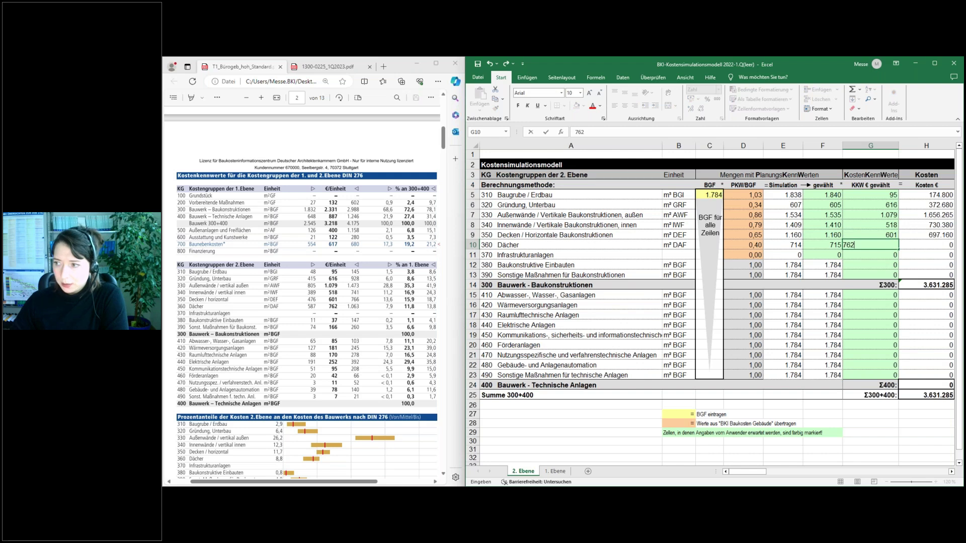
key("Return")
key("Return")
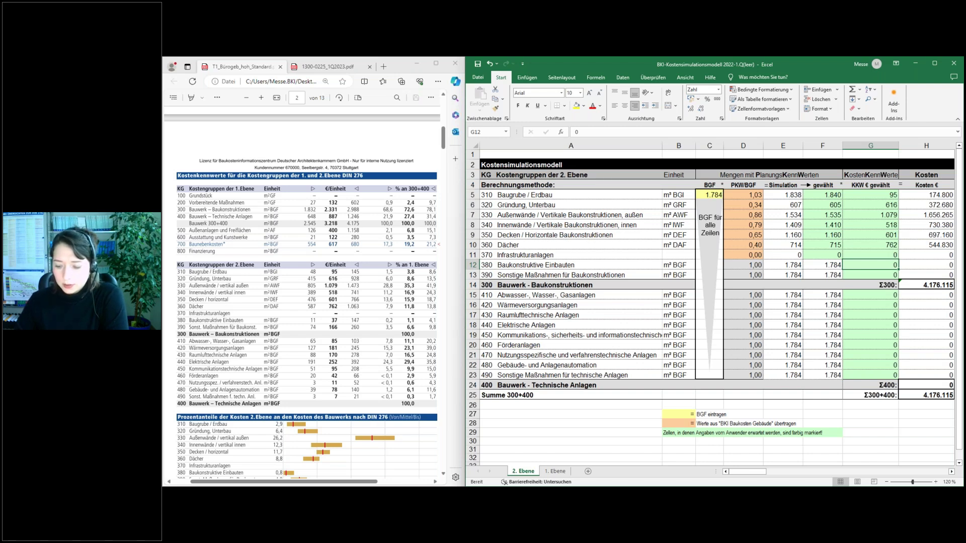
Enter the KKW values in G12:G13: 37 for cost group 380 and 166 for cost group 390.
type("37")
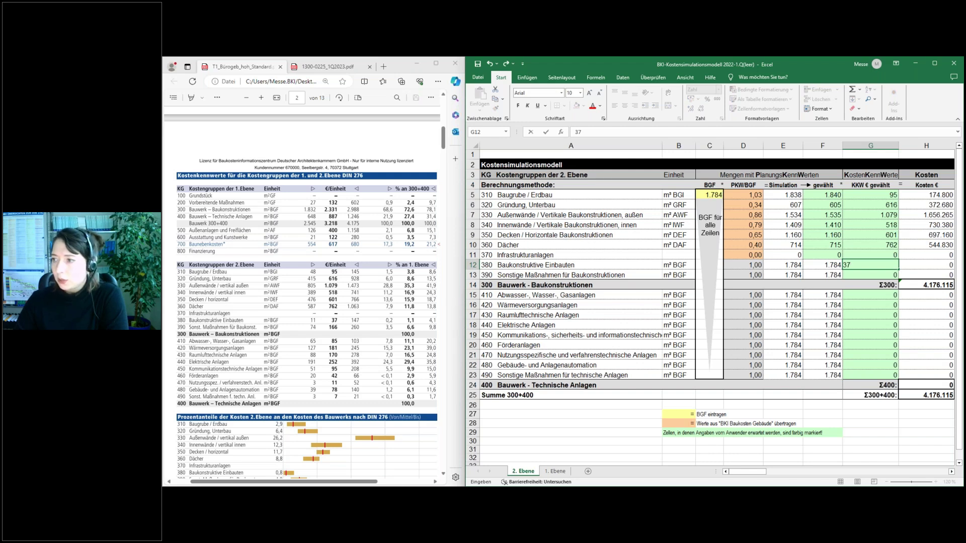
key("Return")
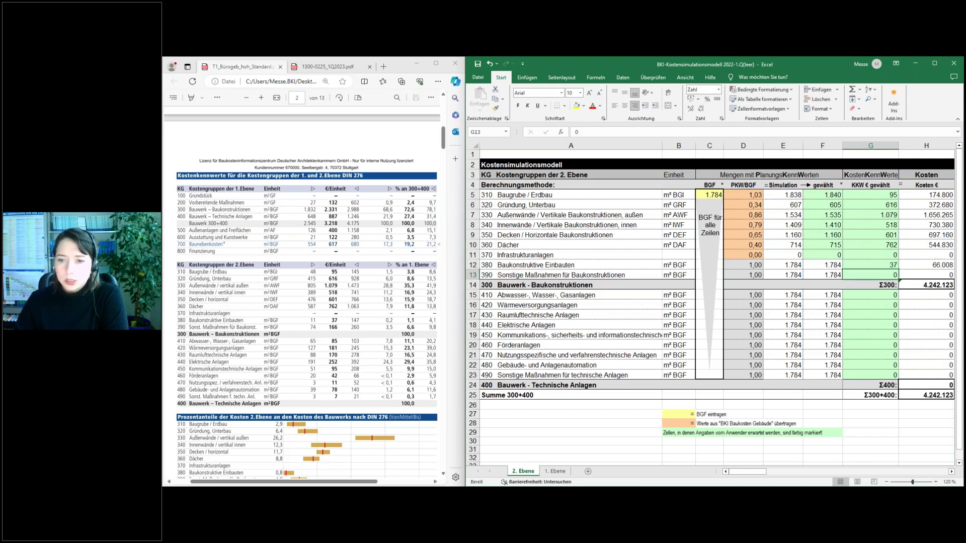
type("166")
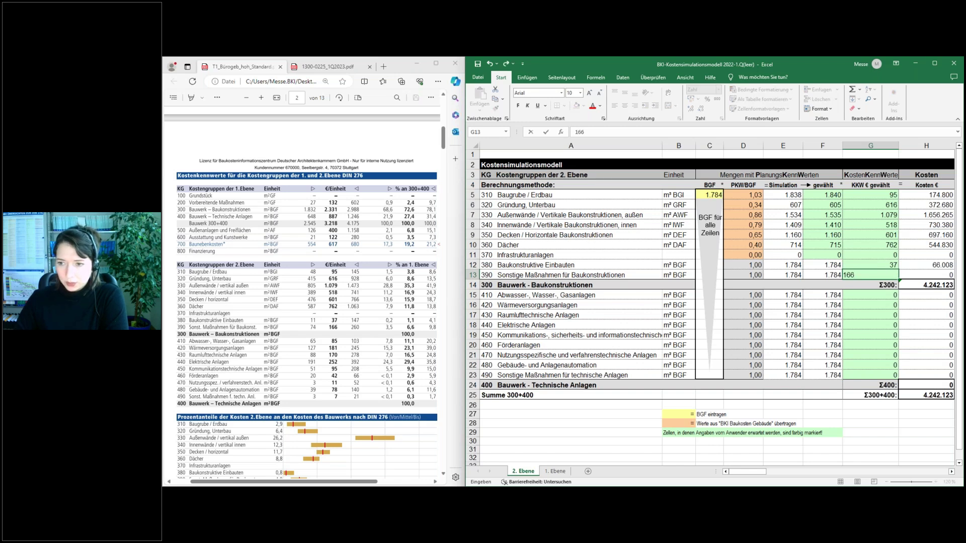
key("Return")
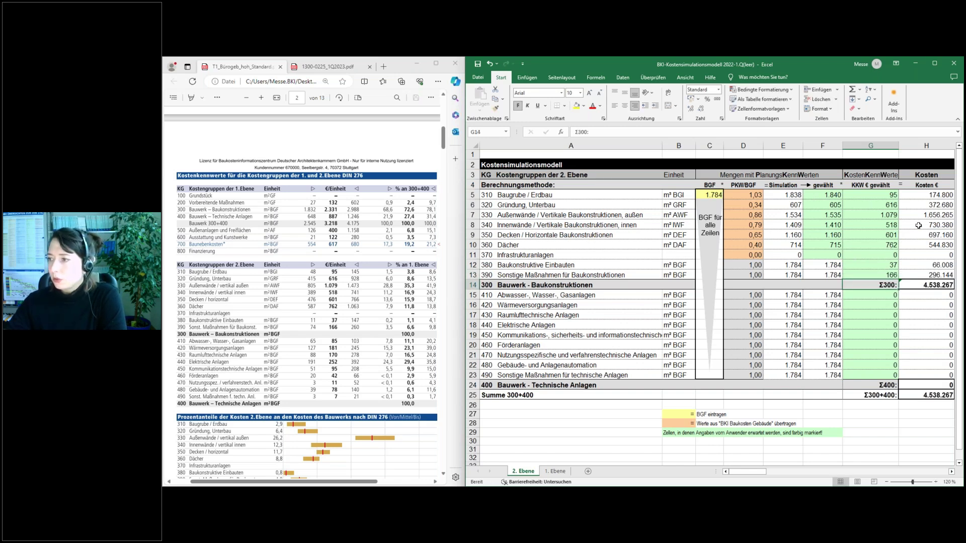
Inspect the Kosten column's formulas for cost group 310 in H5 and the cost group 300 subtotal in H14.
left_click(932, 144)
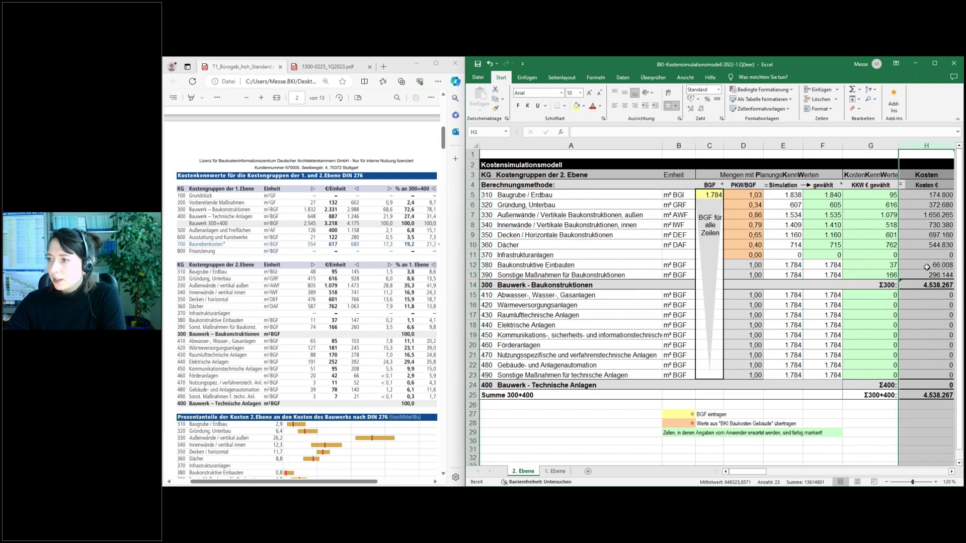
left_click(930, 196)
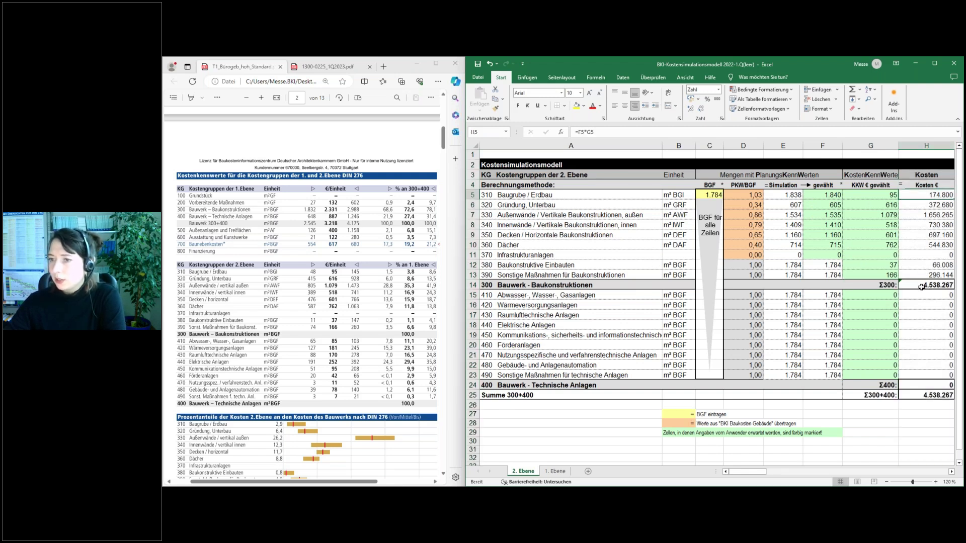
left_click(475, 285)
left_click(926, 284)
key("F2")
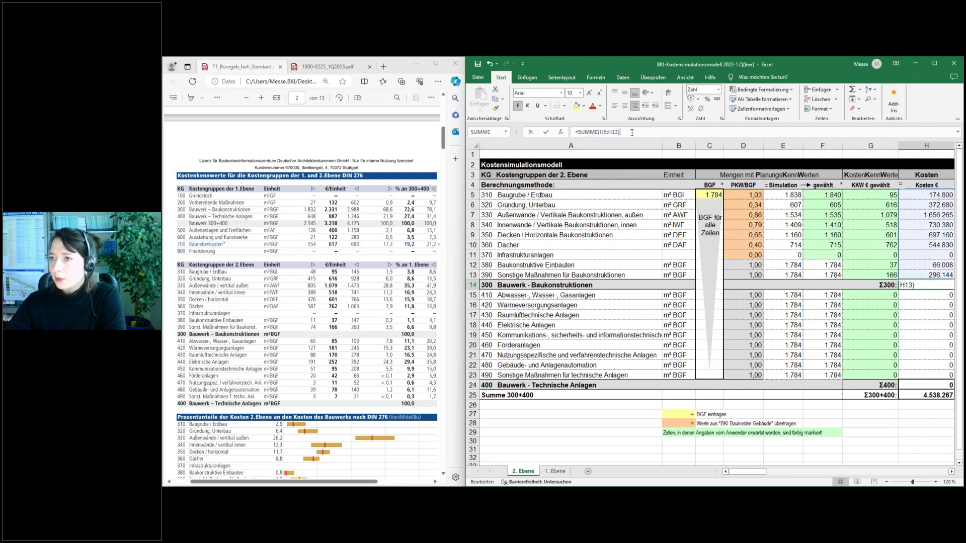
key("Return")
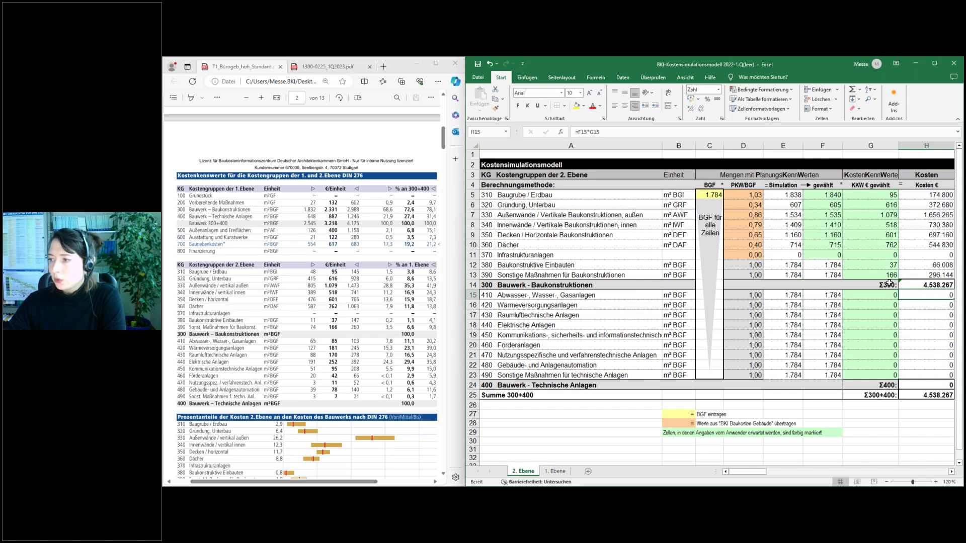
left_click(913, 286)
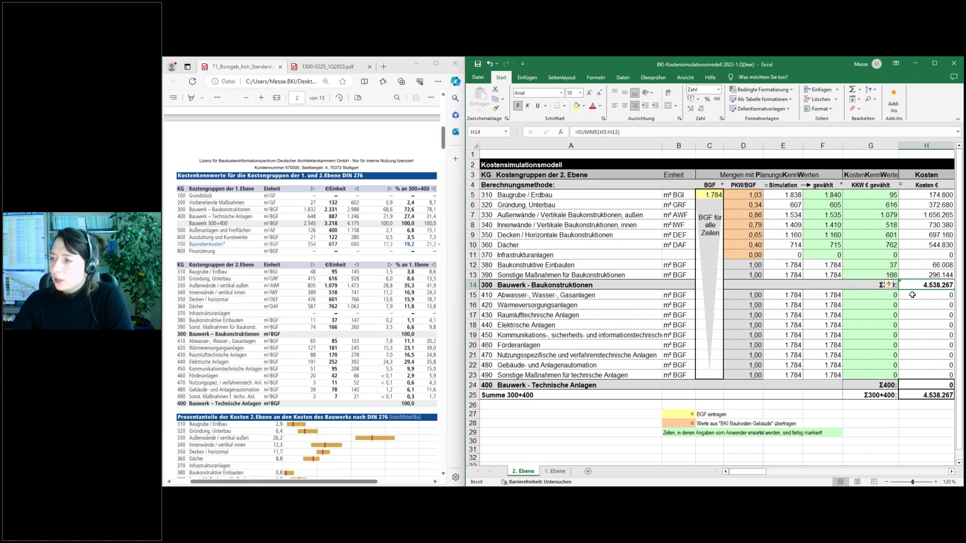
Consult the 400 series cost key values in the PDF and enter KKW 85 for cost group 410, 181 for 420 and 170 for 430.
left_click(871, 296)
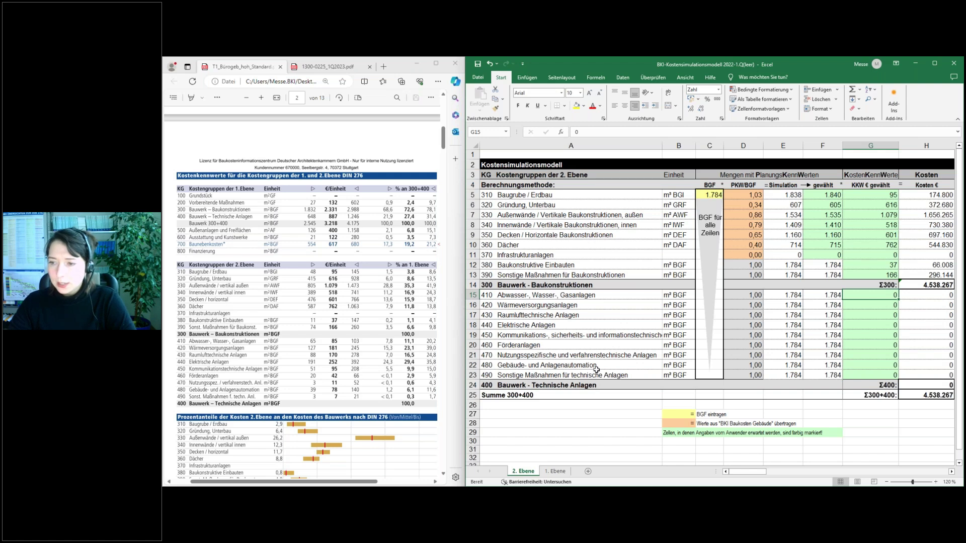
scroll(250, 211, "down", 2)
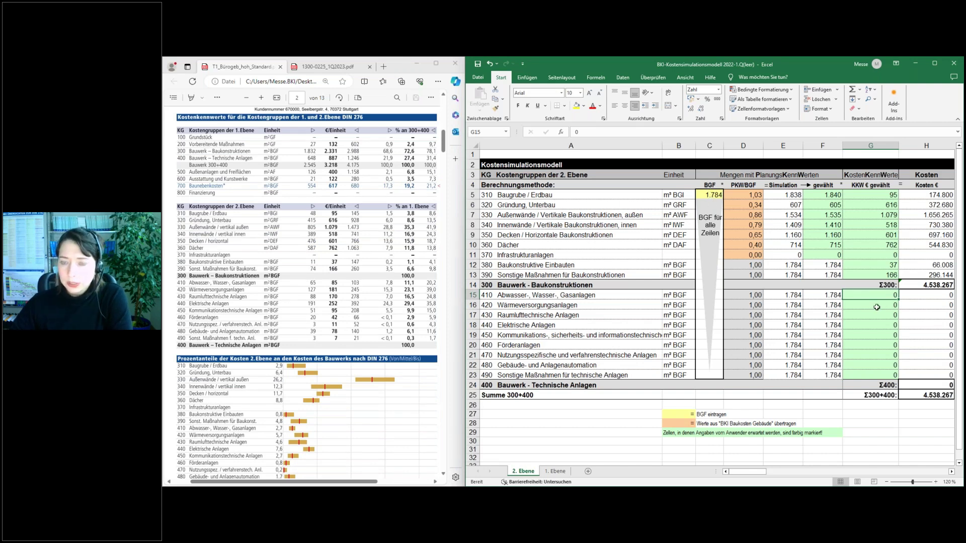
type("85")
key("Return")
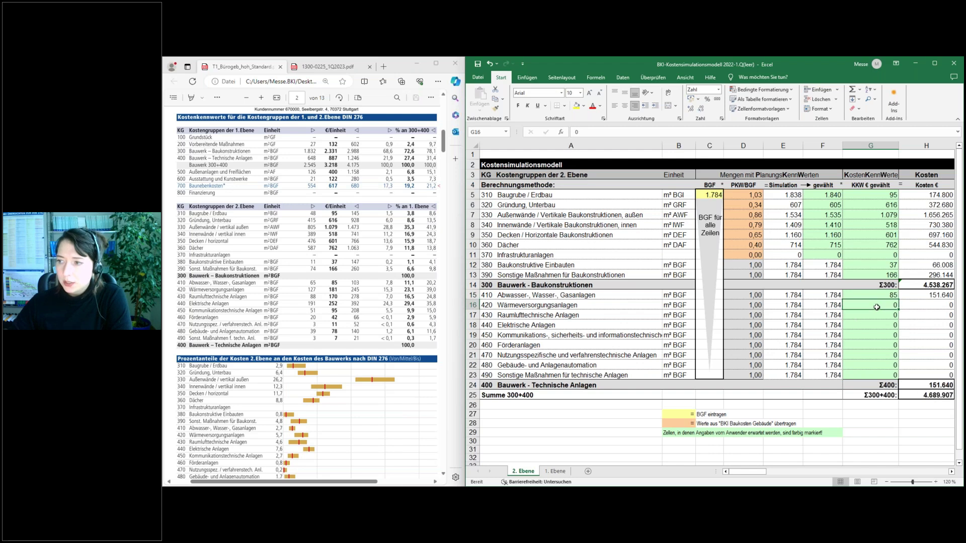
type("181")
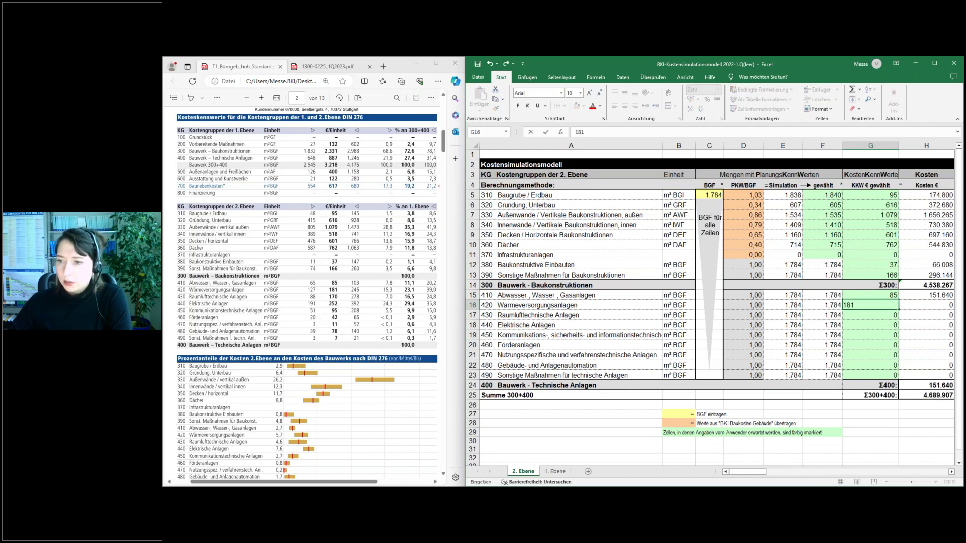
key("Return")
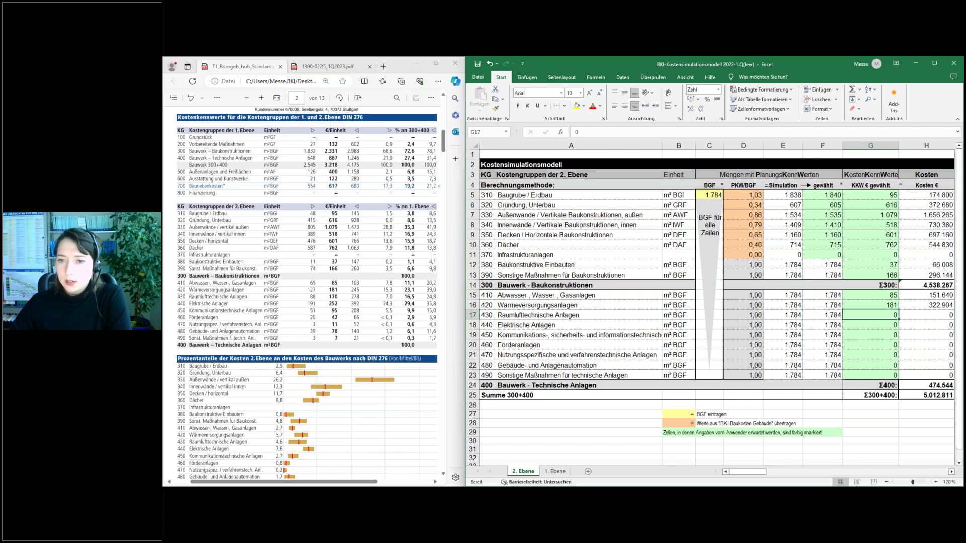
type("170")
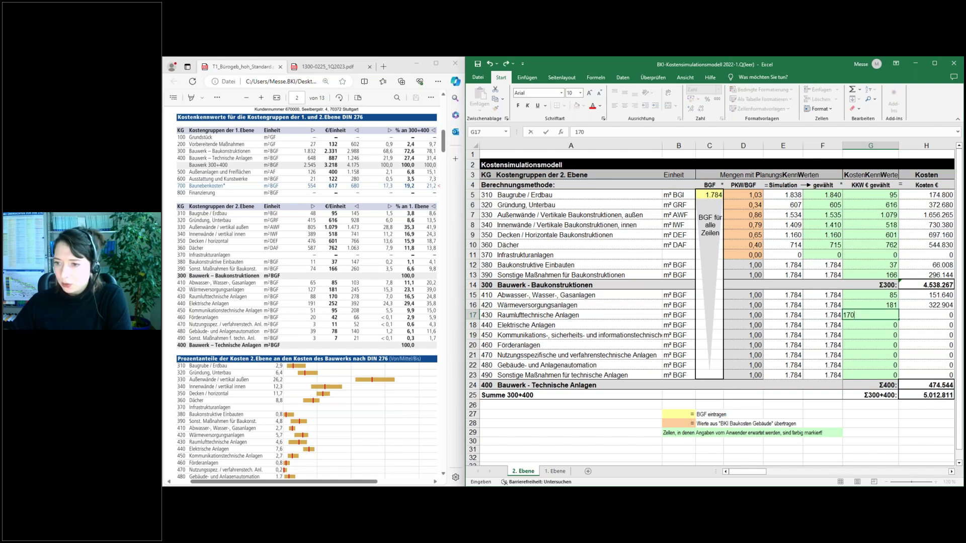
key("Return")
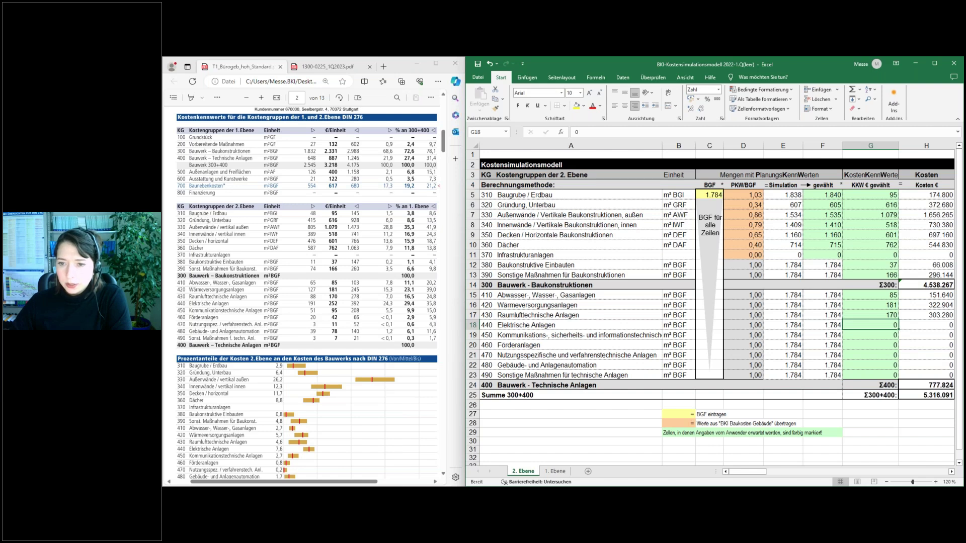
Enter the KKW values in G18:G20: 252 for cost group 440, 95 for 450 and 42 for 460.
type("252")
key("Return")
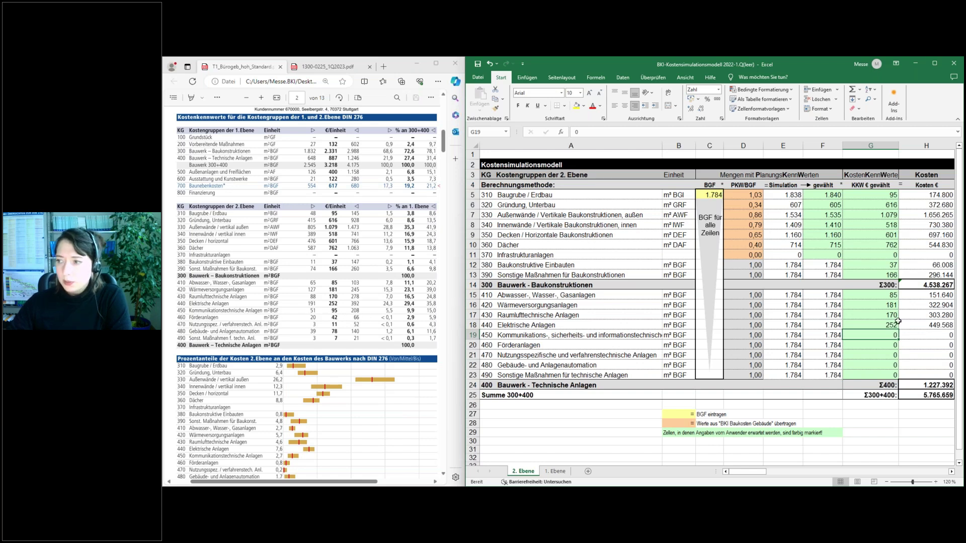
type("95")
key("Return")
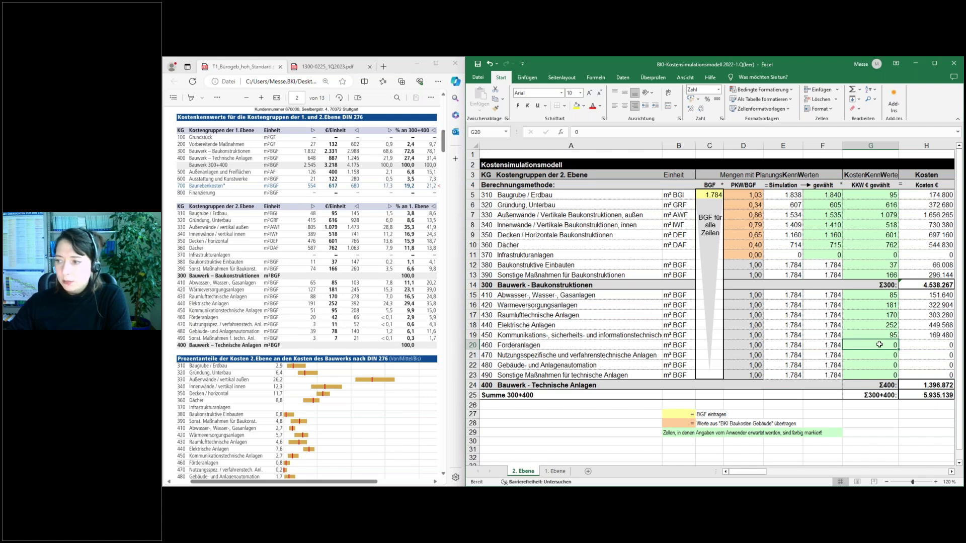
type("42")
key("Return")
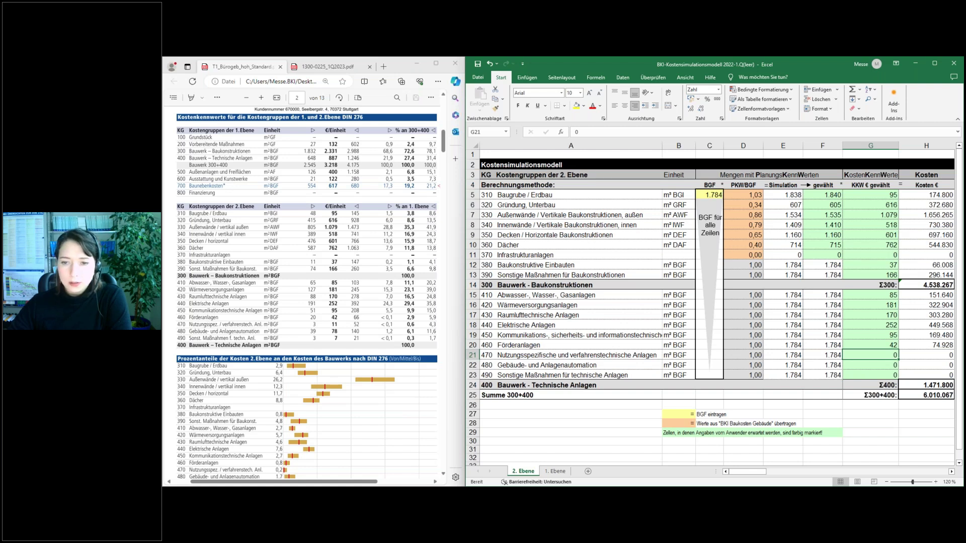
Enter the KKW values in G21:G23: 11 for cost group 470, 78 for 480 and 7 for 490.
type("78")
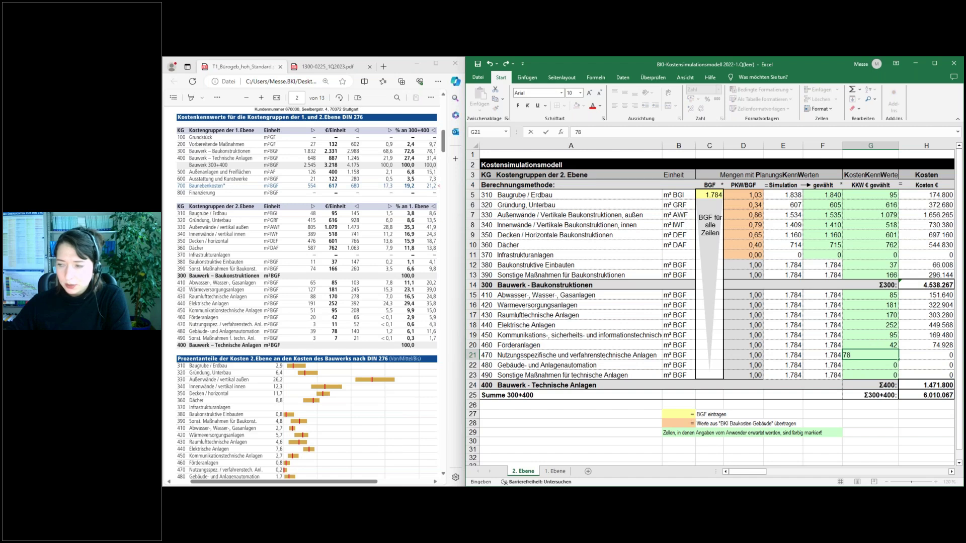
key("Return")
left_click(882, 356)
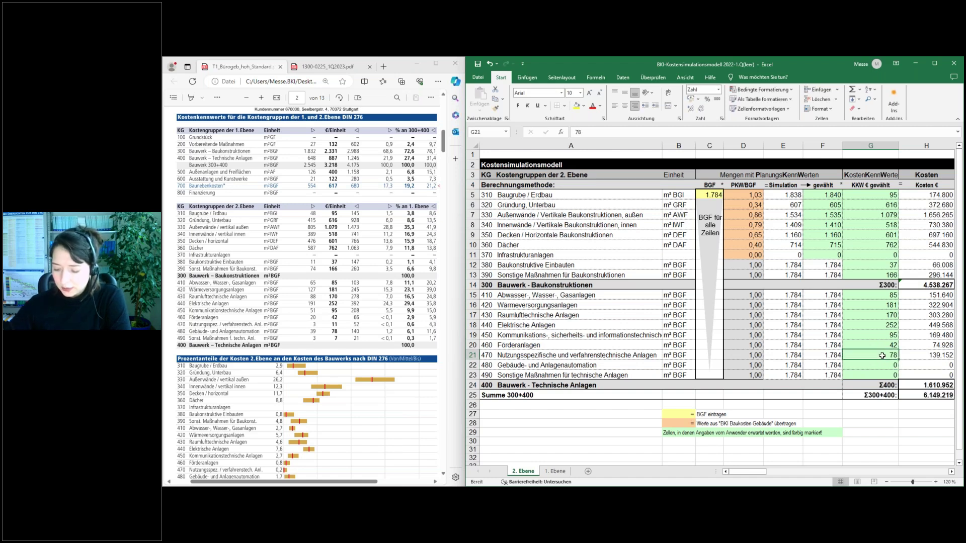
type("11")
key("Return")
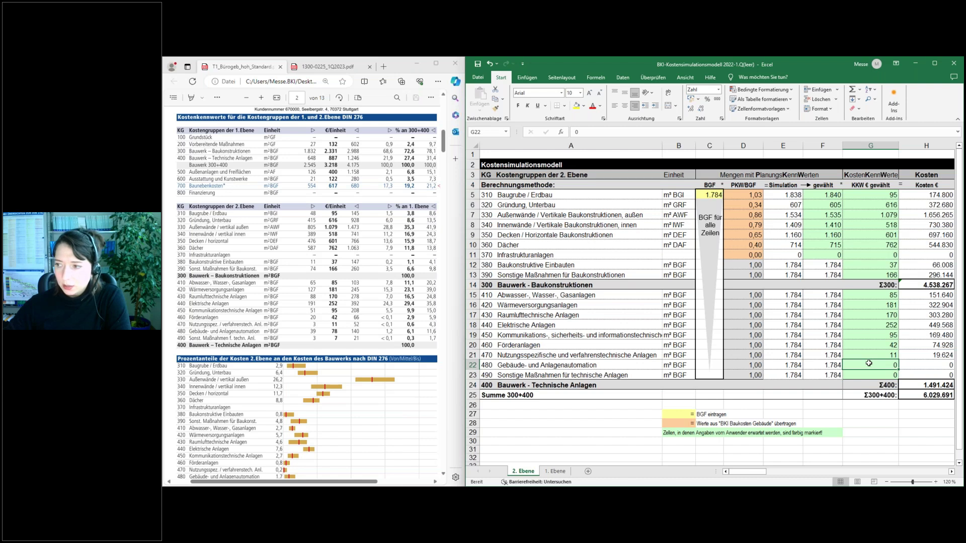
type("78")
key("Return")
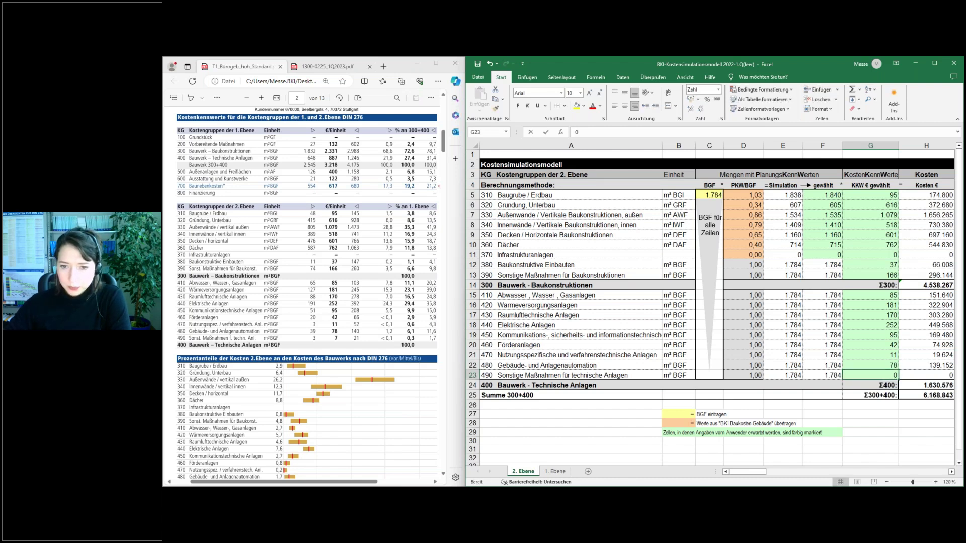
type("7")
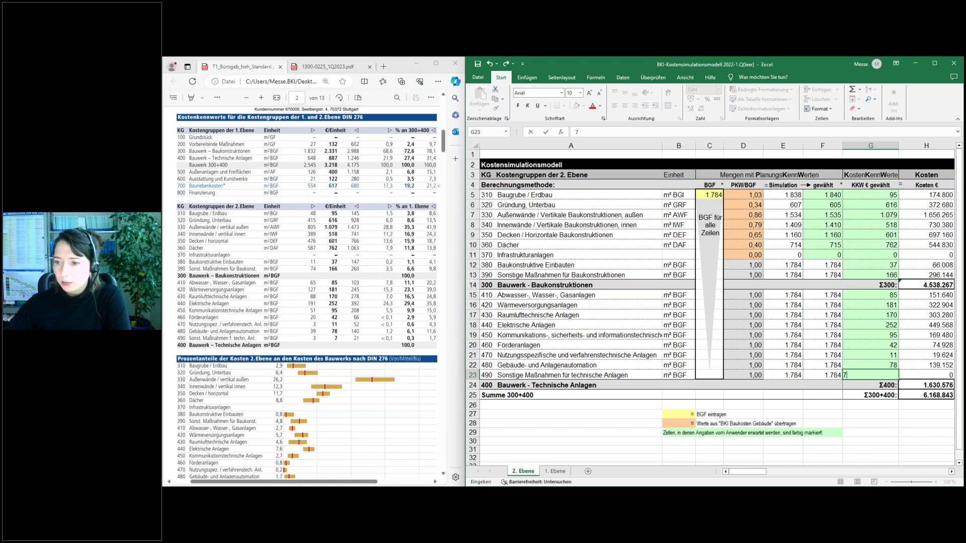
key("Return")
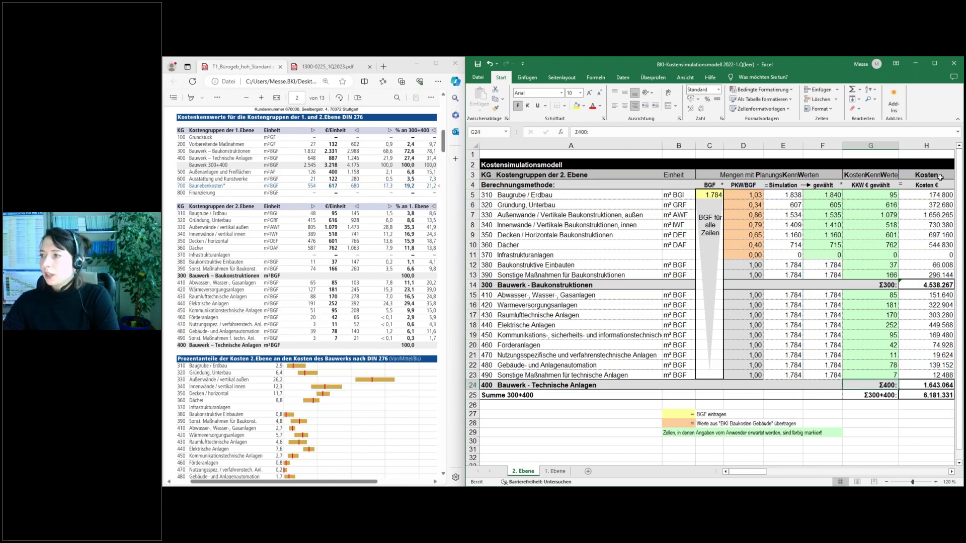
Examine how the cost of cost group 410 in H15 is calculated from its chosen quantity and KKW value.
left_click(937, 146)
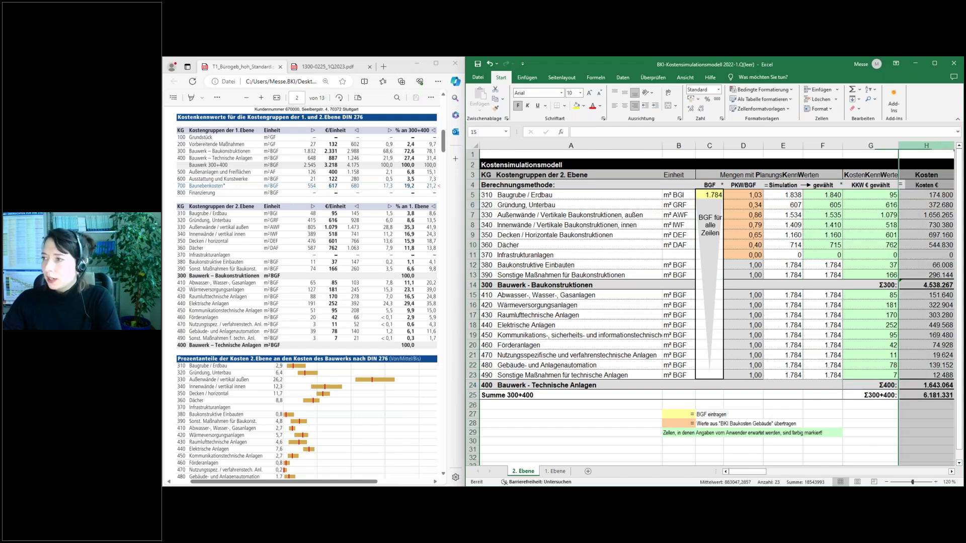
left_click(920, 295)
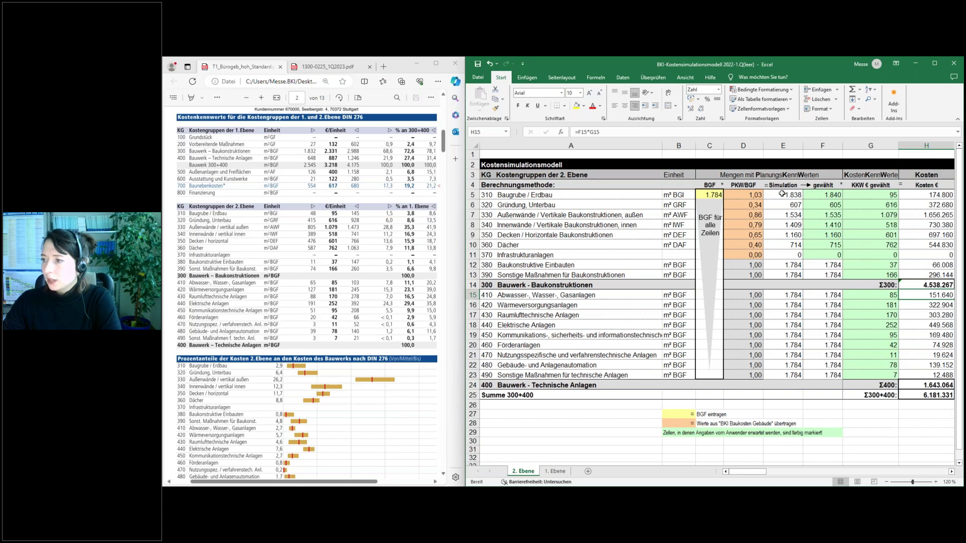
left_click(877, 297)
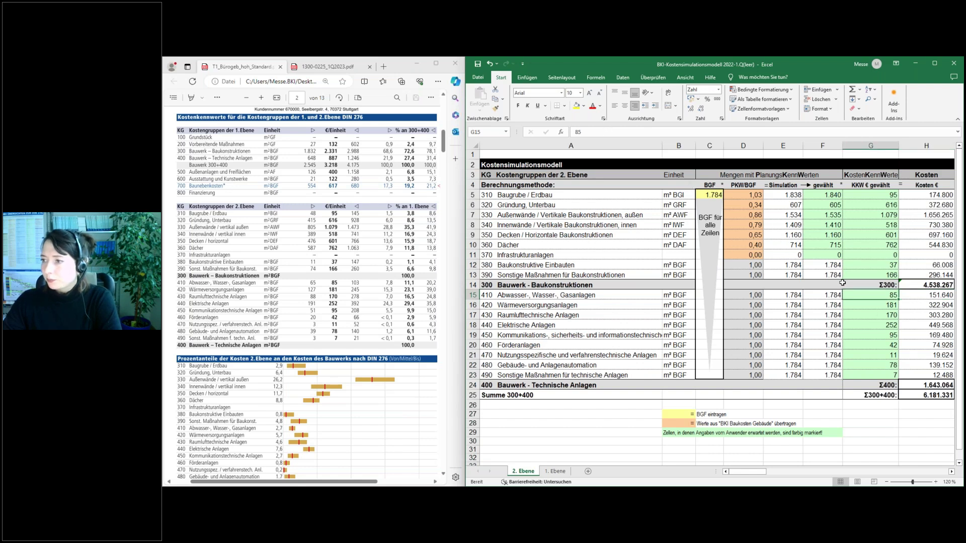
left_click(827, 296)
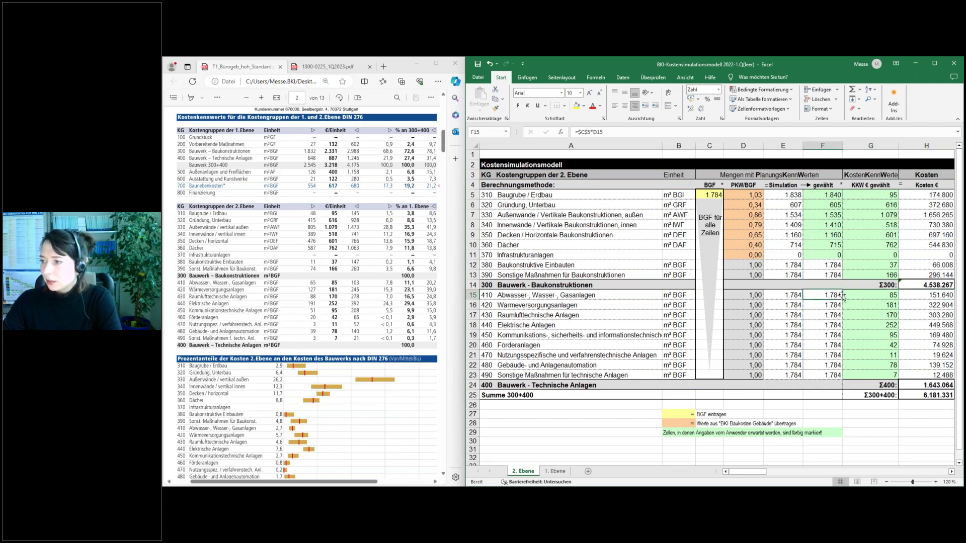
key("Right")
key("Right")
key("F2")
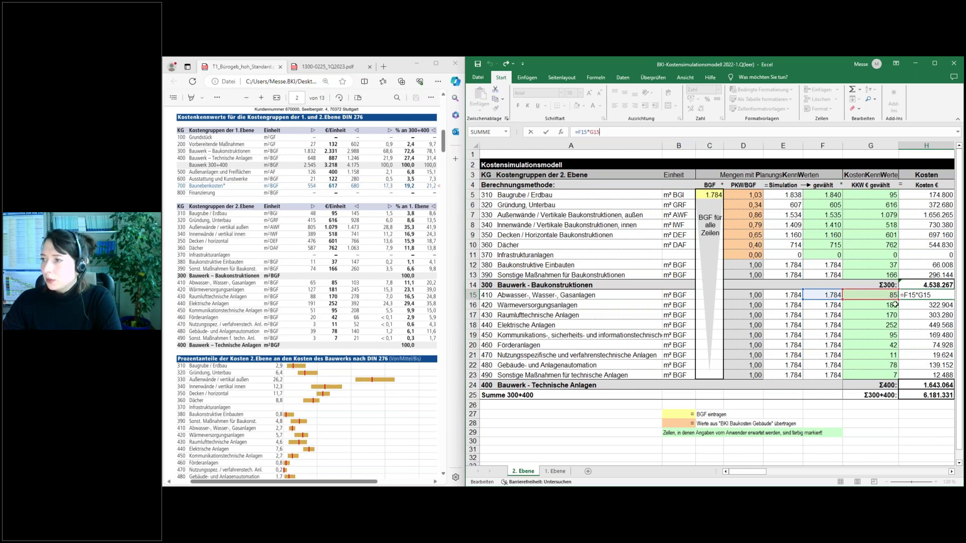
key("Return")
left_click(941, 295)
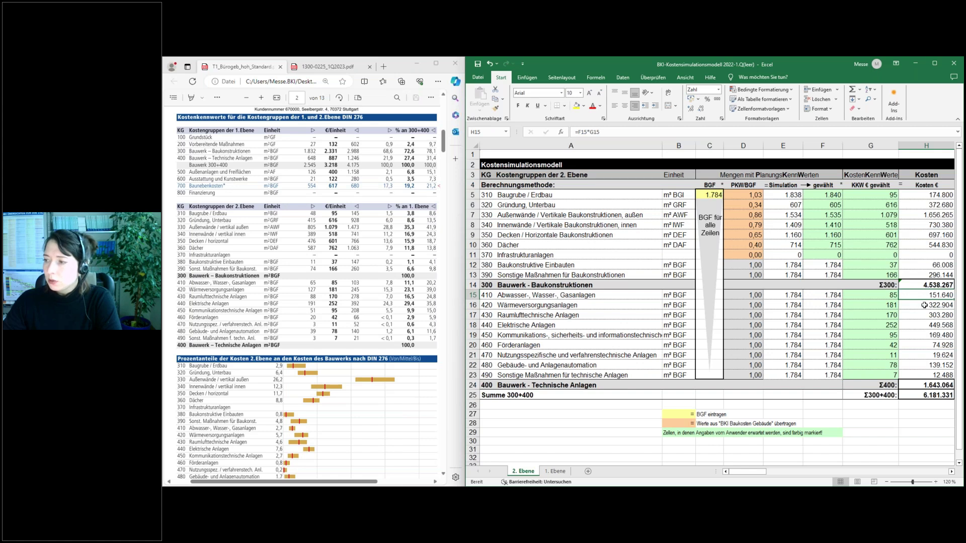
Inspect the formulas of the cost group 400 subtotal in H24 and the overall 300+400 sum in H25.
left_click(911, 384)
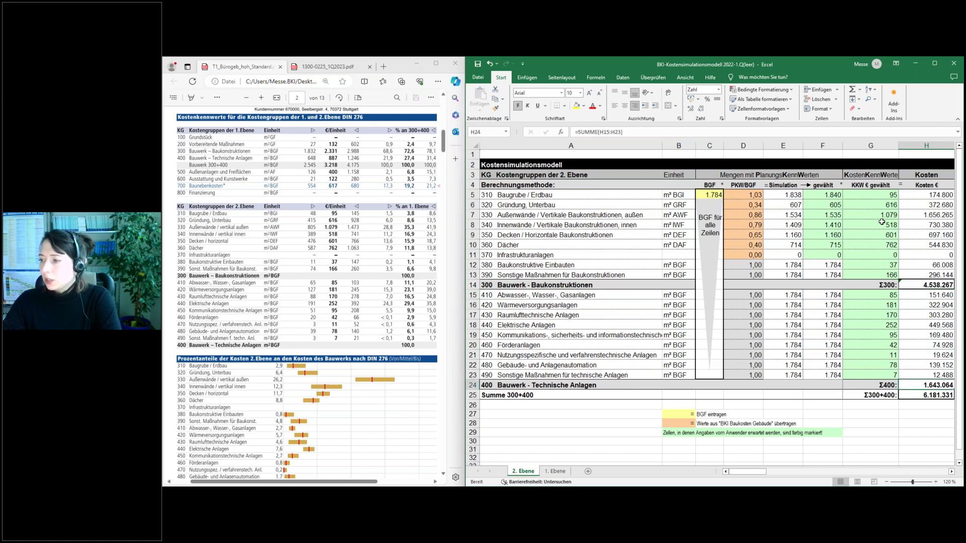
left_click(736, 131)
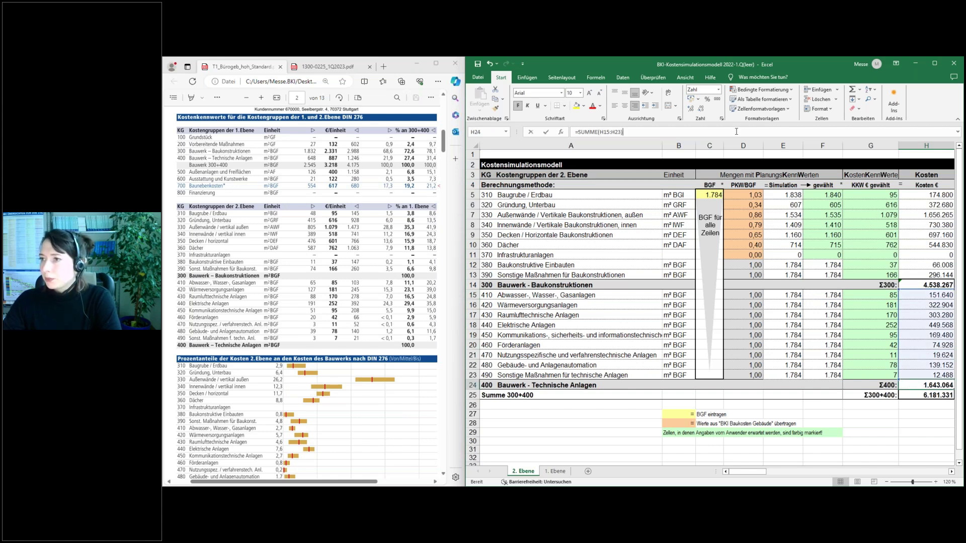
left_click(857, 429)
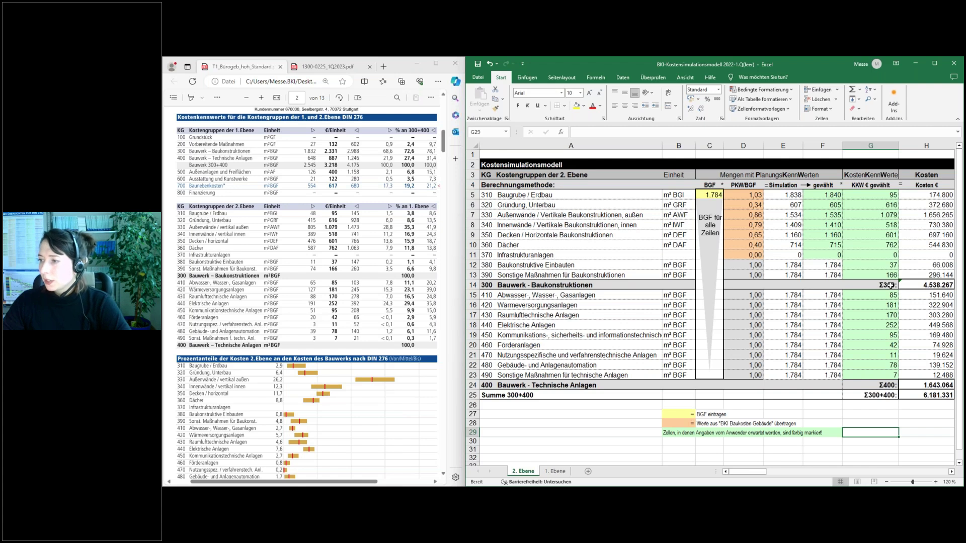
left_click(913, 395)
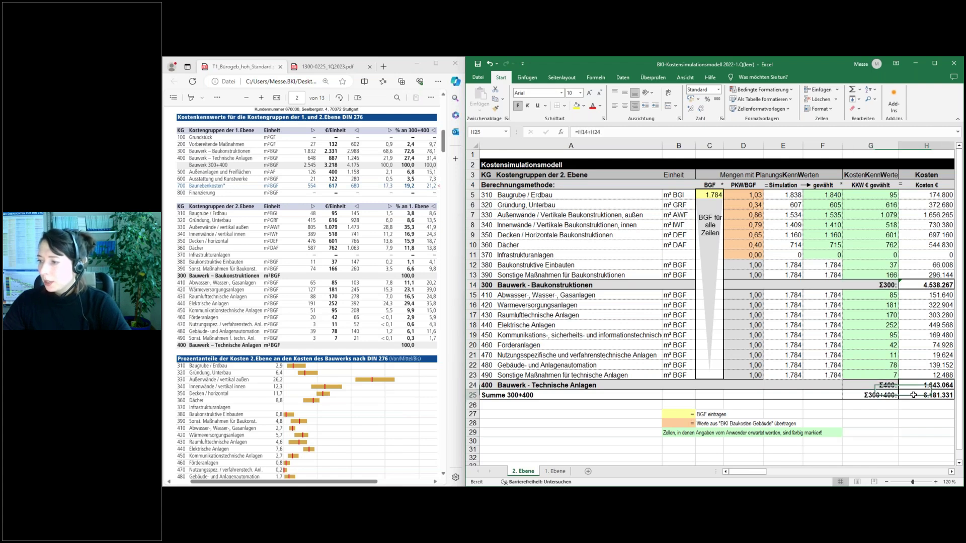
left_click(472, 395)
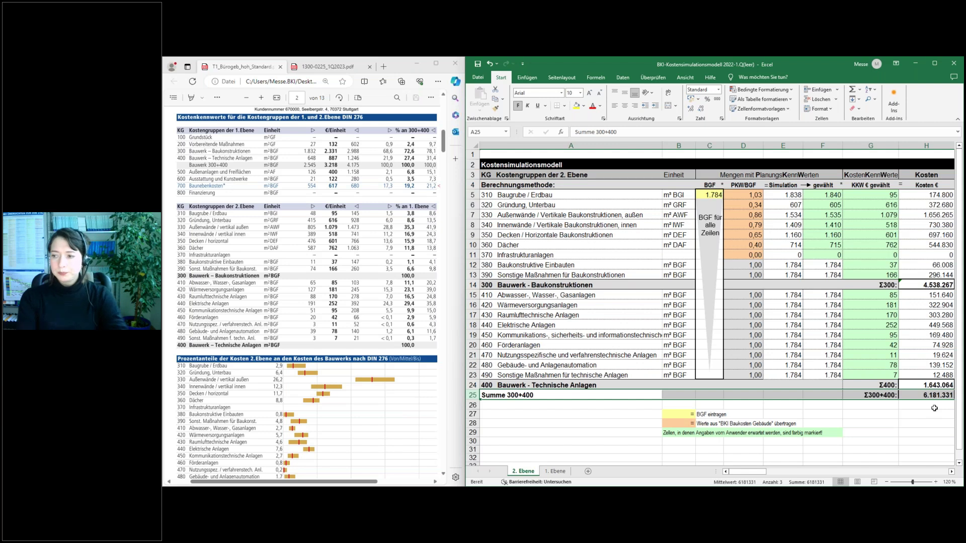
left_click(574, 423)
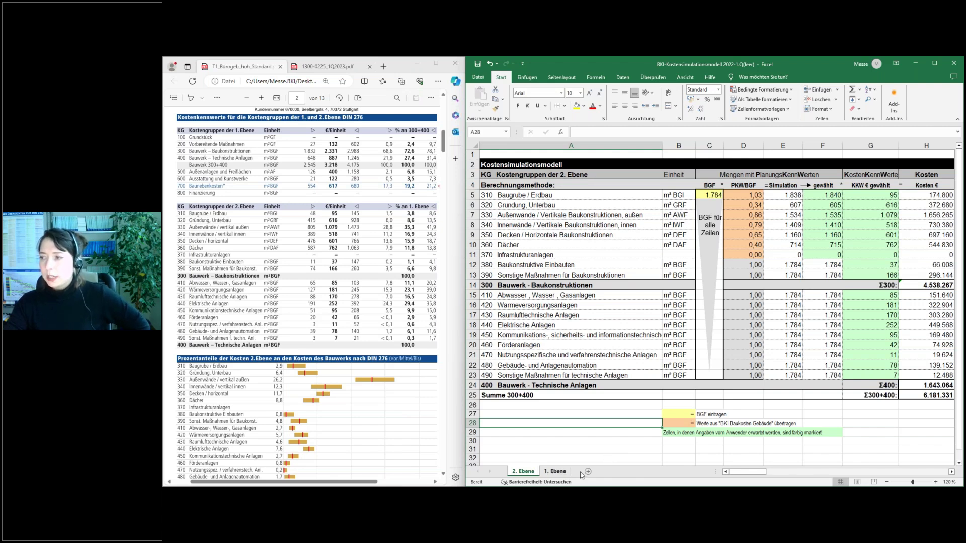
Copy the cost group 300 subtotal in H14 and select its cost cell F6 on the 1. Ebene sheet.
left_click(925, 285)
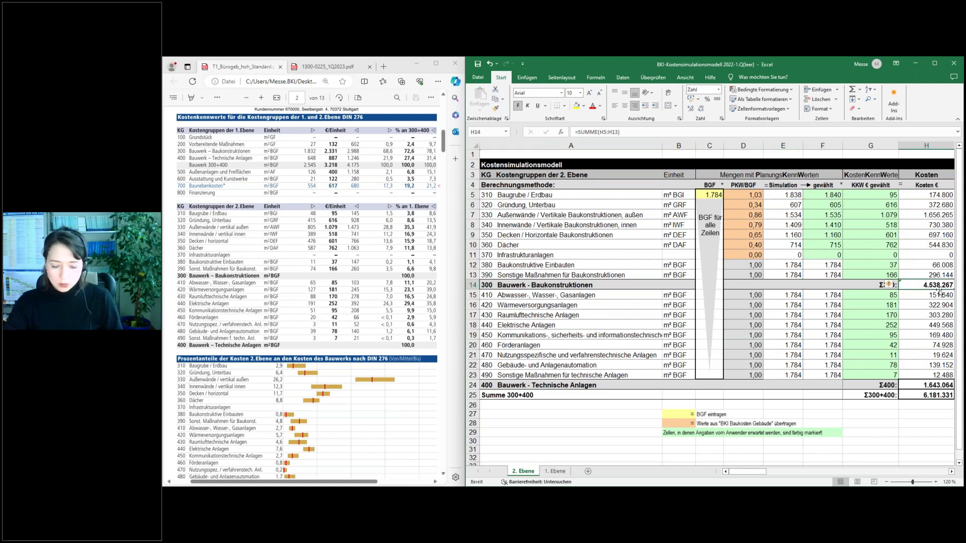
key("ctrl+c")
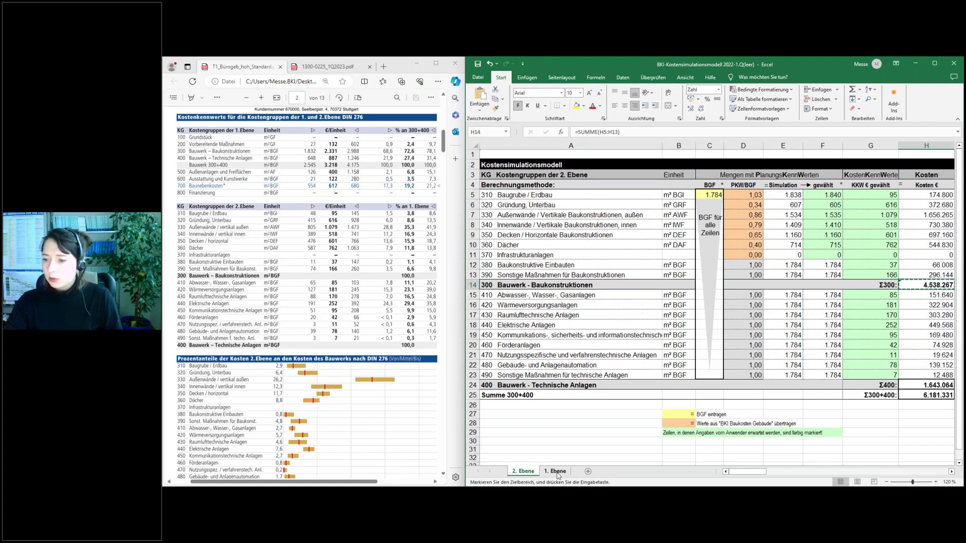
key("ctrl+Page_Down")
left_click(775, 206)
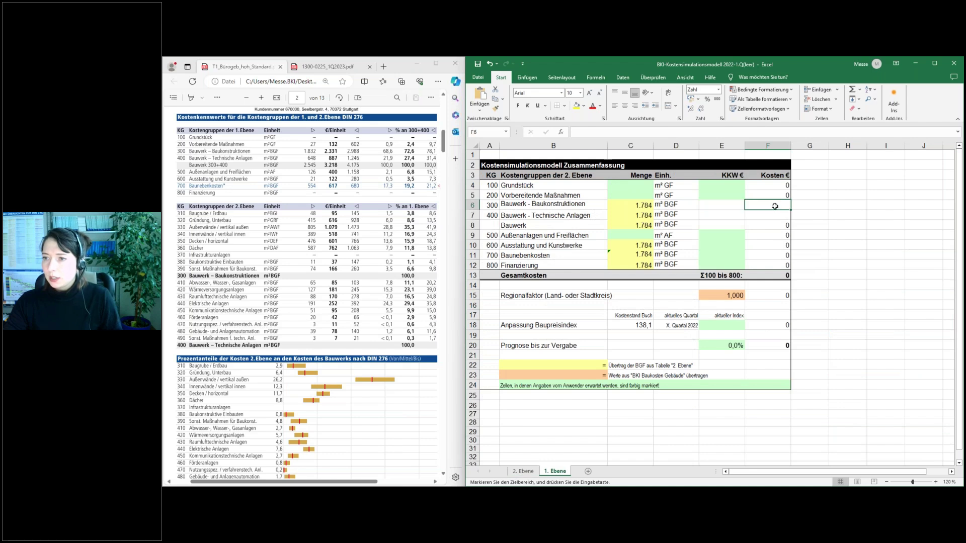
key("ctrl+v")
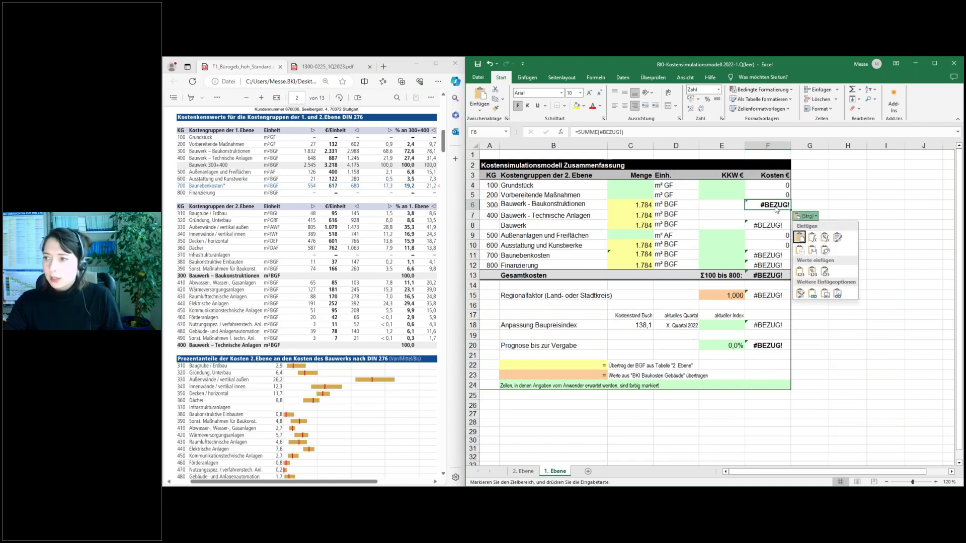
key("Escape")
key("Escape")
key("ctrl+z")
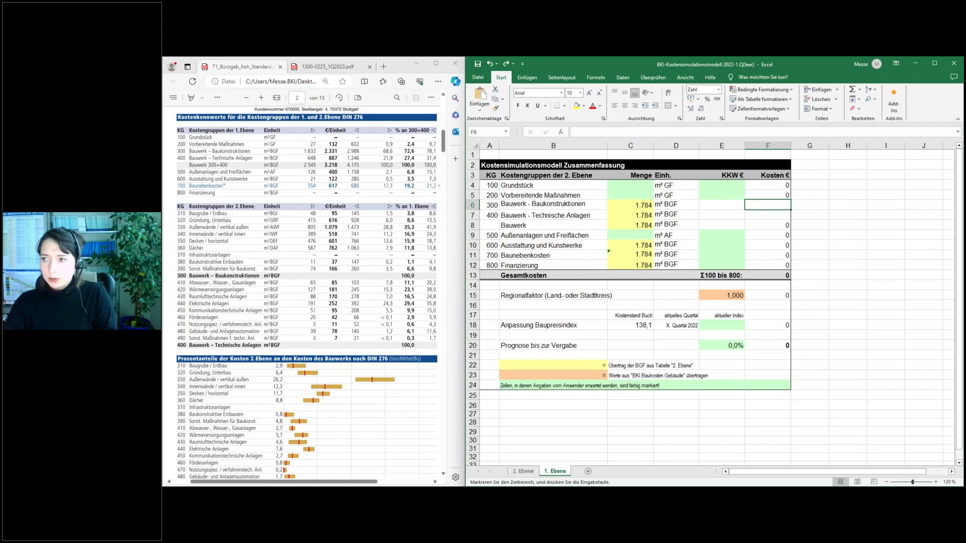
Paste the copied cost group 300 subtotal into F6 as a value only.
right_click(782, 208)
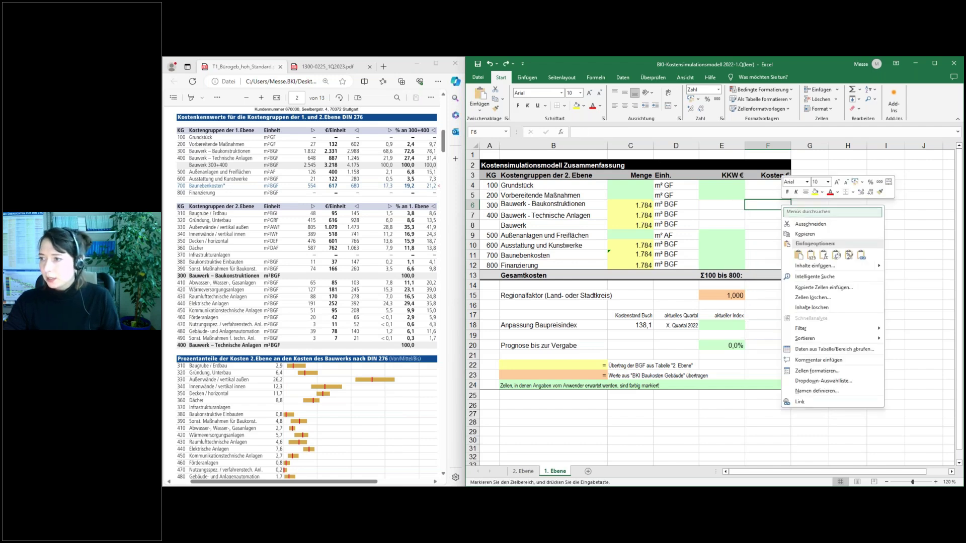
left_click(806, 258)
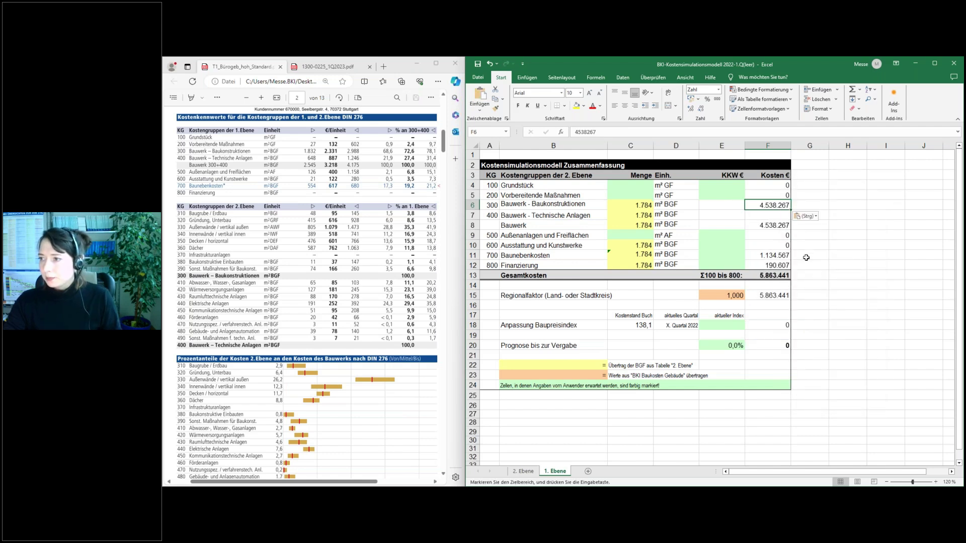
Transfer the cost group 400 subtotal from H24 of the 2. Ebene sheet to F7 of 1. Ebene as a value only.
left_click(534, 474)
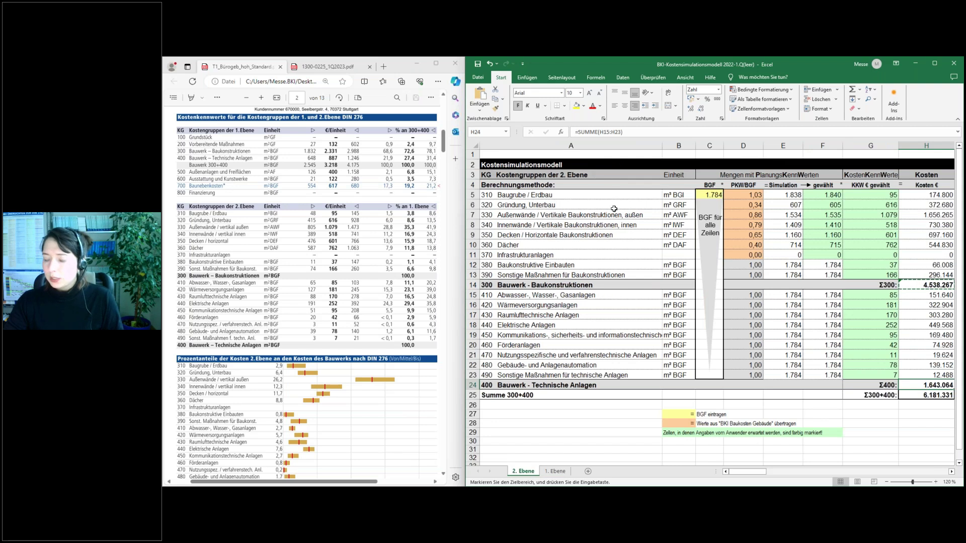
left_click(555, 471)
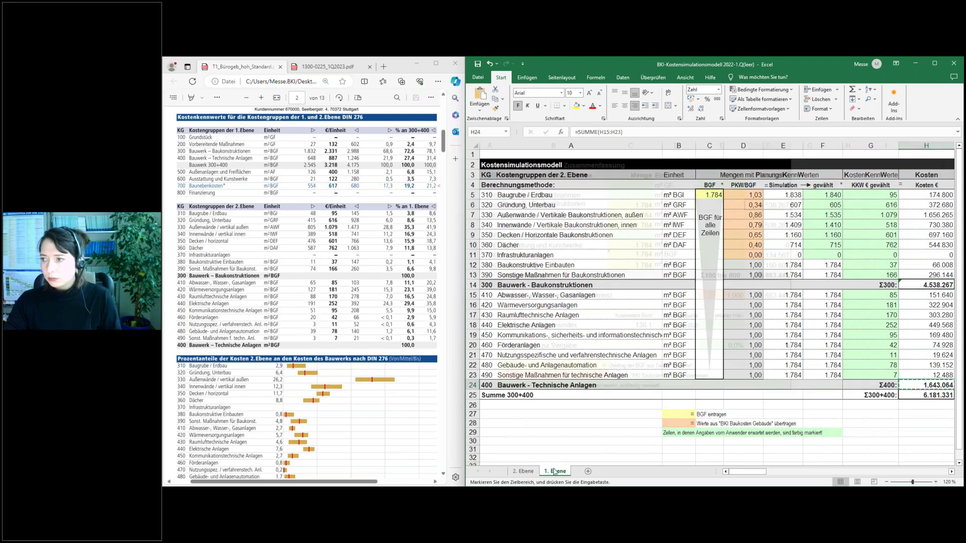
left_click(757, 215)
right_click(758, 215)
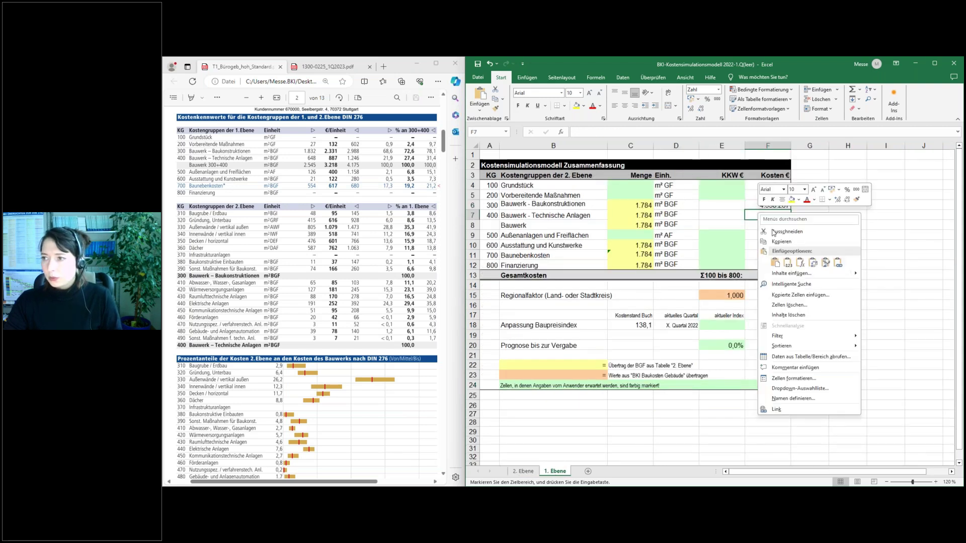
left_click(788, 263)
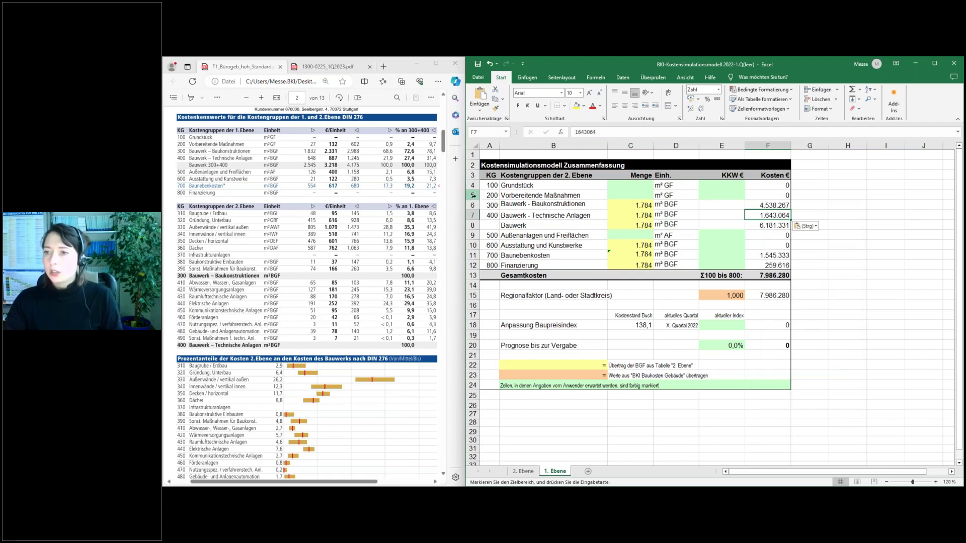
Look up the Grundstücksfläche (GF) for cost group 200 in 1300-0225_1Q2023.pdf and highlight its line in the DIN 277 area table.
left_click(523, 185)
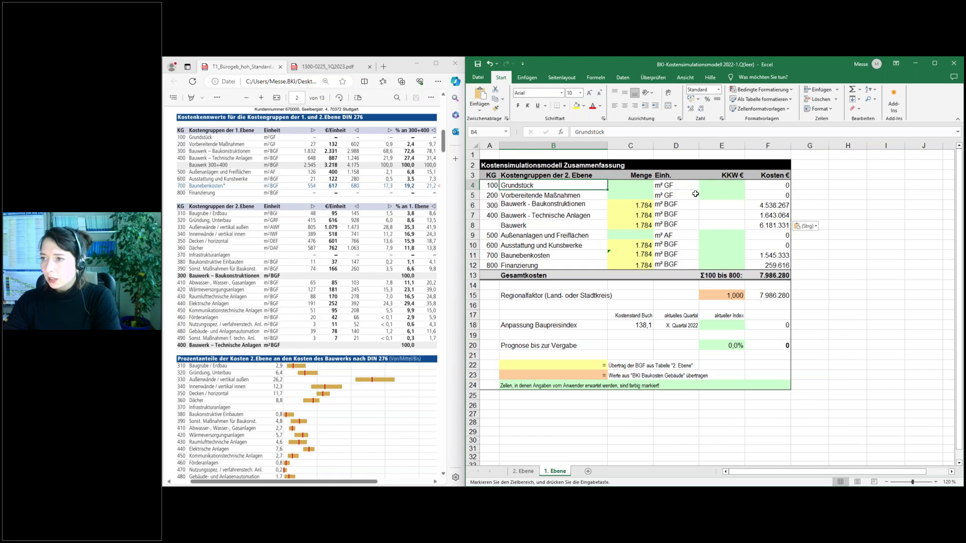
left_click(711, 198)
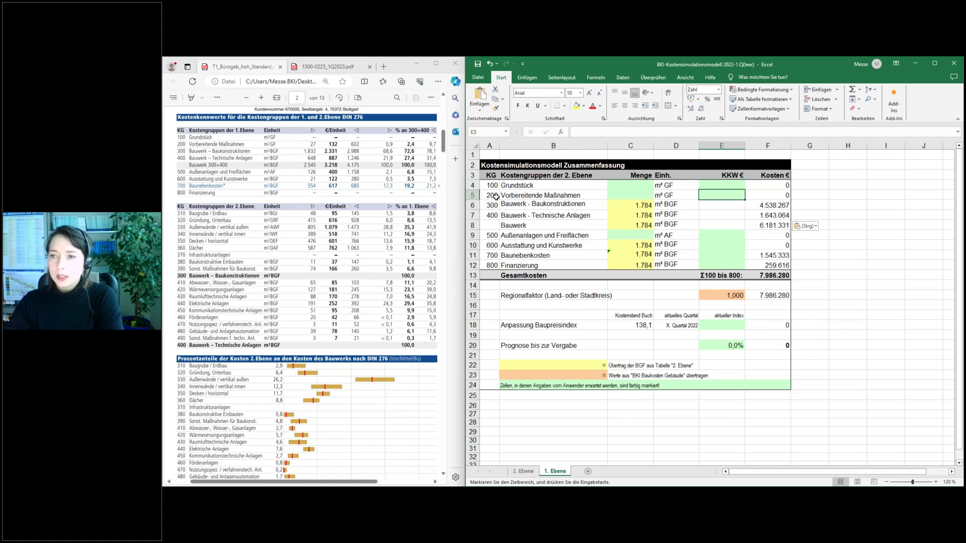
left_click(640, 197)
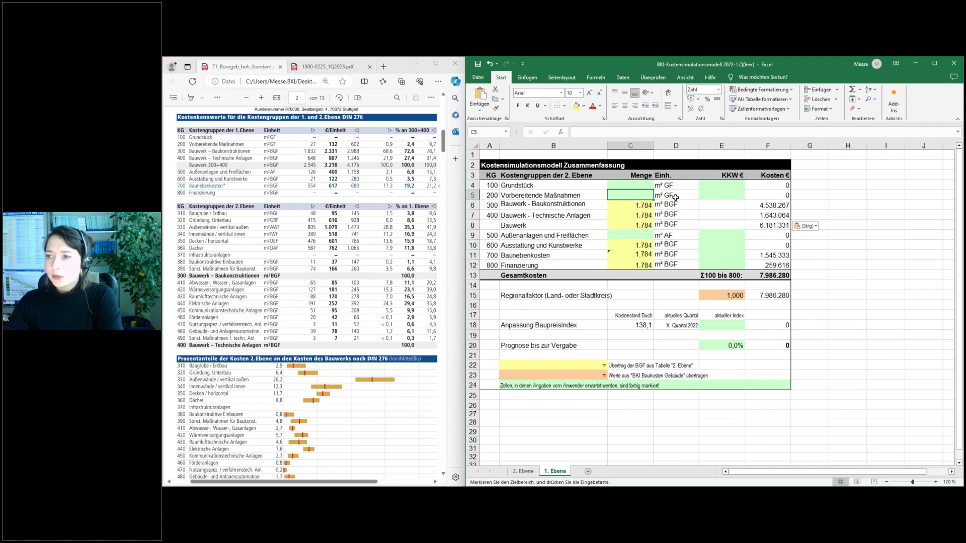
left_click(319, 65)
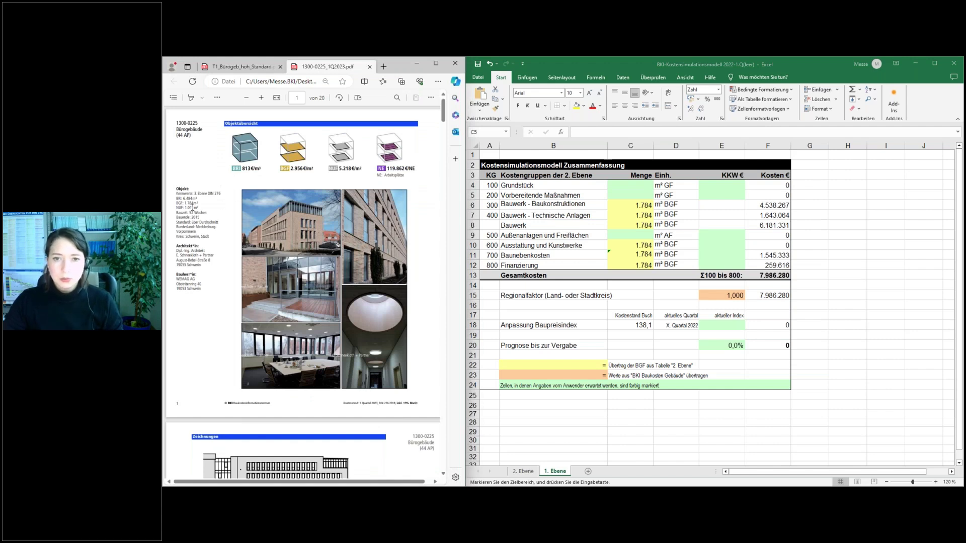
scroll(201, 211, "down", 10)
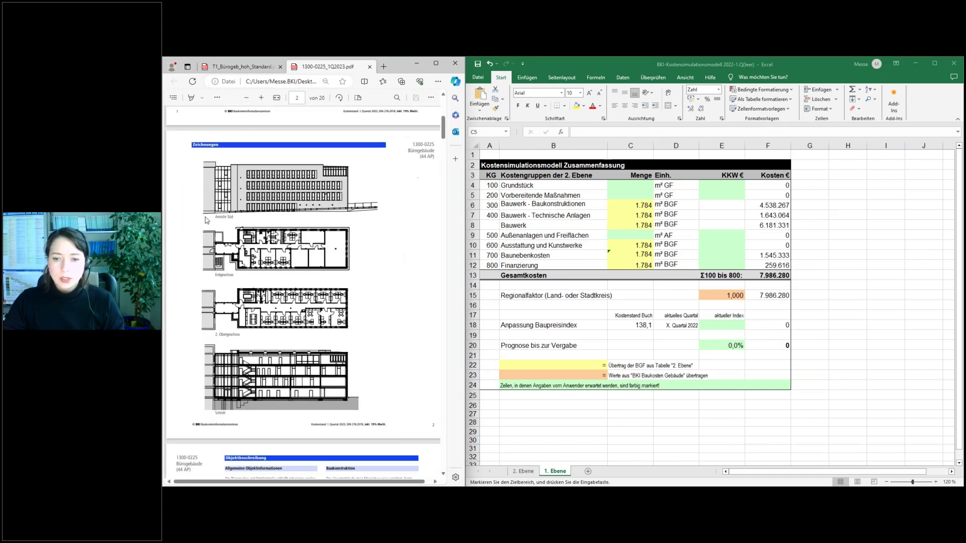
scroll(276, 180, "down", 2)
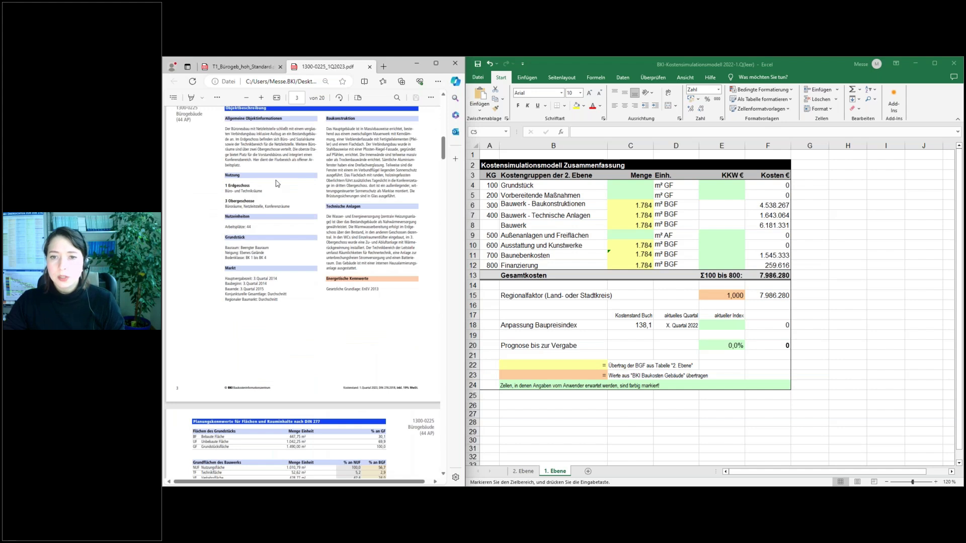
scroll(275, 180, "down", 4)
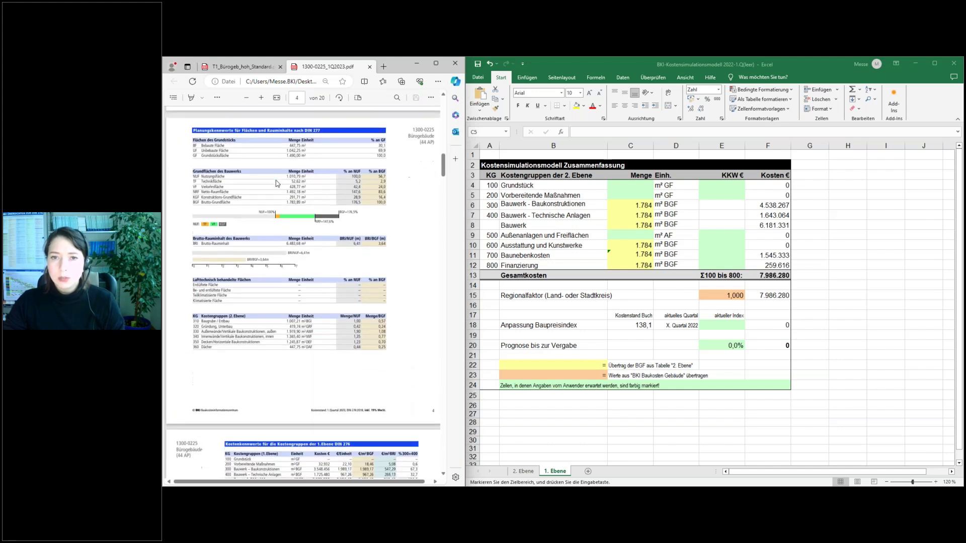
scroll(195, 207, "up", 1, "ctrl")
scroll(195, 207, "down", 2, "ctrl")
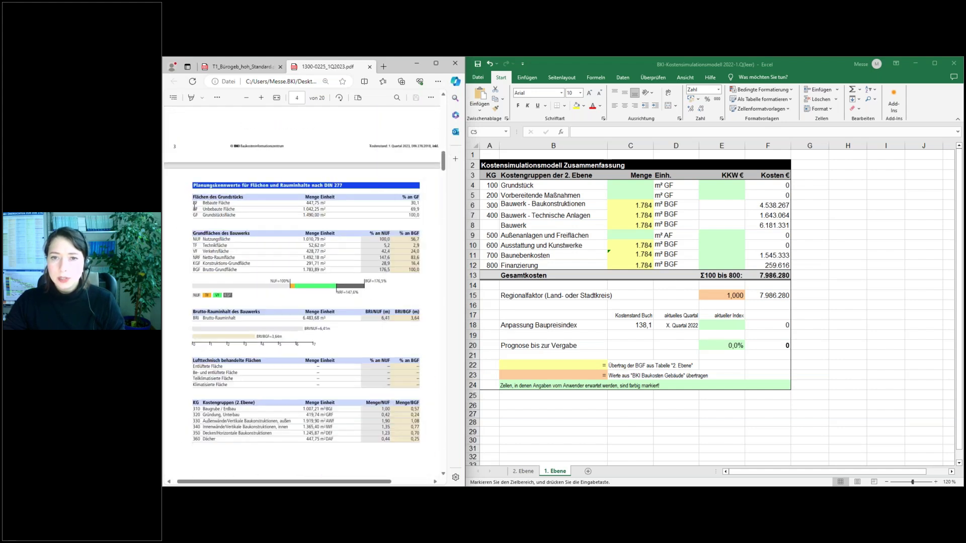
scroll(311, 203, "down", 1, "ctrl")
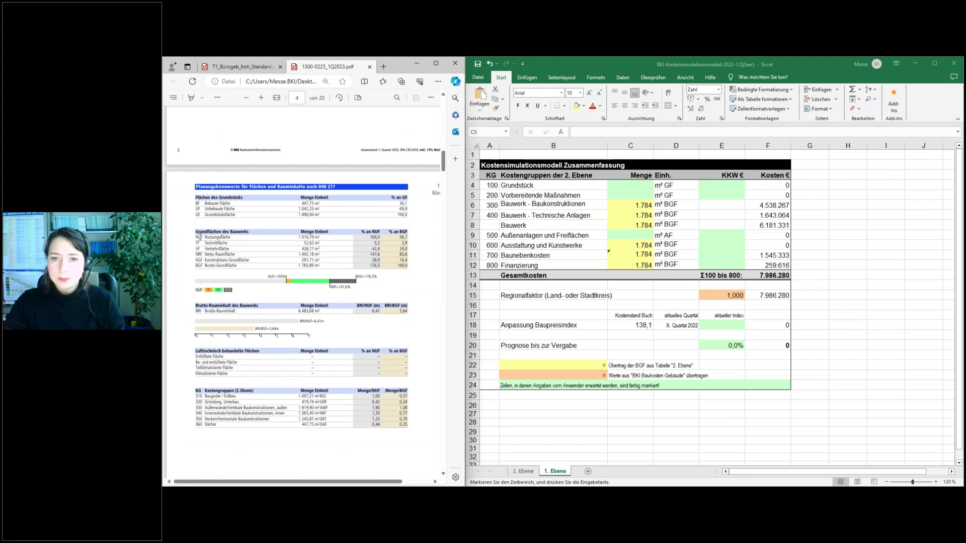
left_click_drag(194, 214, 331, 215)
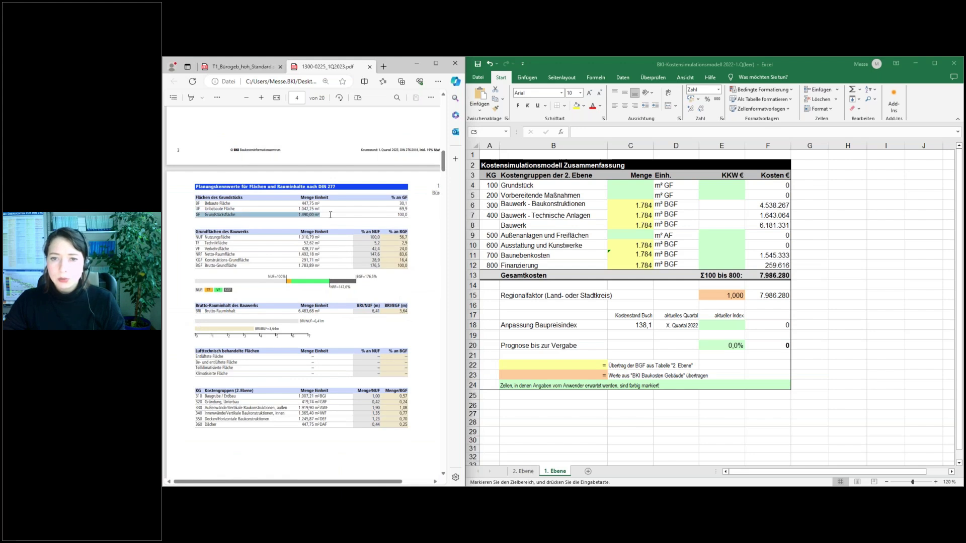
Set the quantity of cost group 200 Vorbereitende Maßnahmen in C5 to 1490.
left_click(628, 193)
key("ctrl+v")
type("1490")
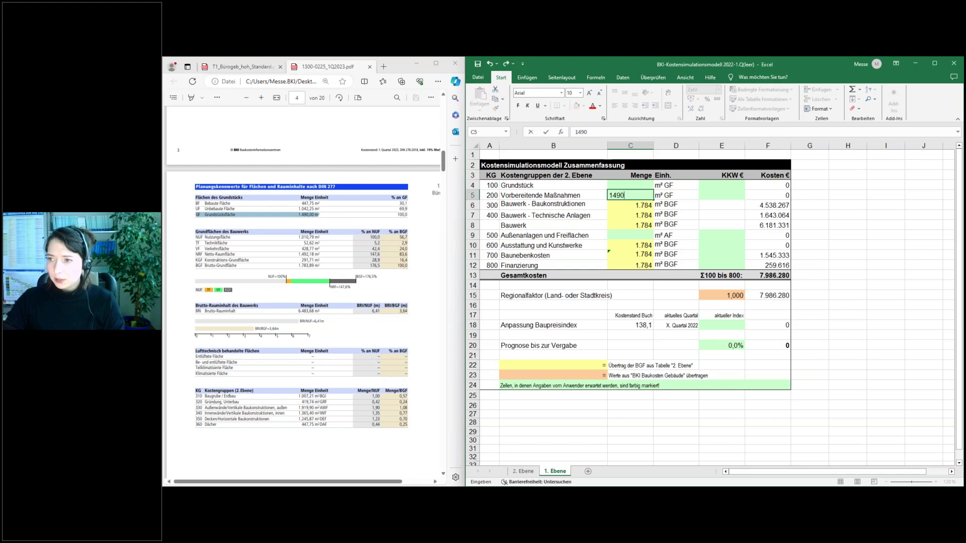
key("Return")
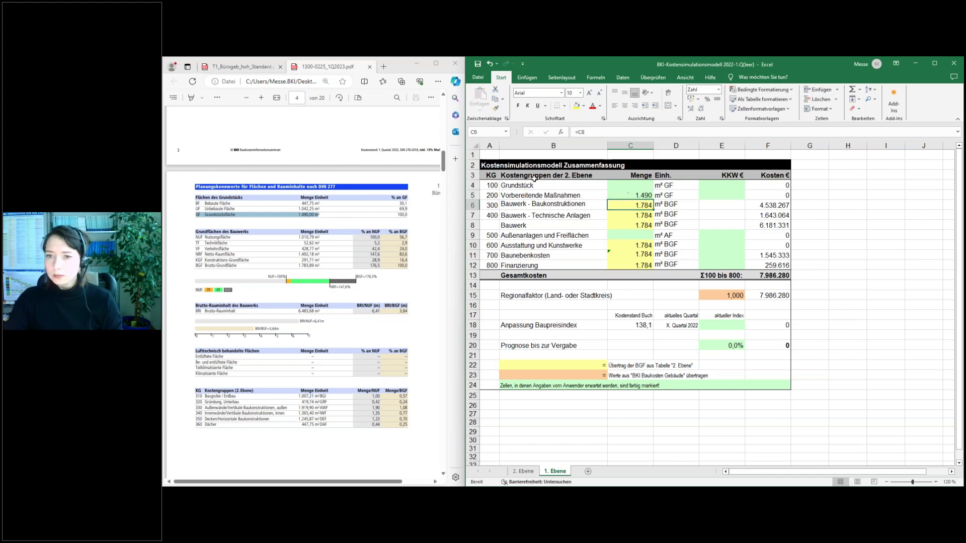
Enter the mean key value 132 from the Bürogebäude statistics PDF as the KKW of cost group 200 in E5.
mouse_move(444, 166)
left_mouse_down()
mouse_move(450, 126)
mouse_move(449, 173)
left_mouse_up()
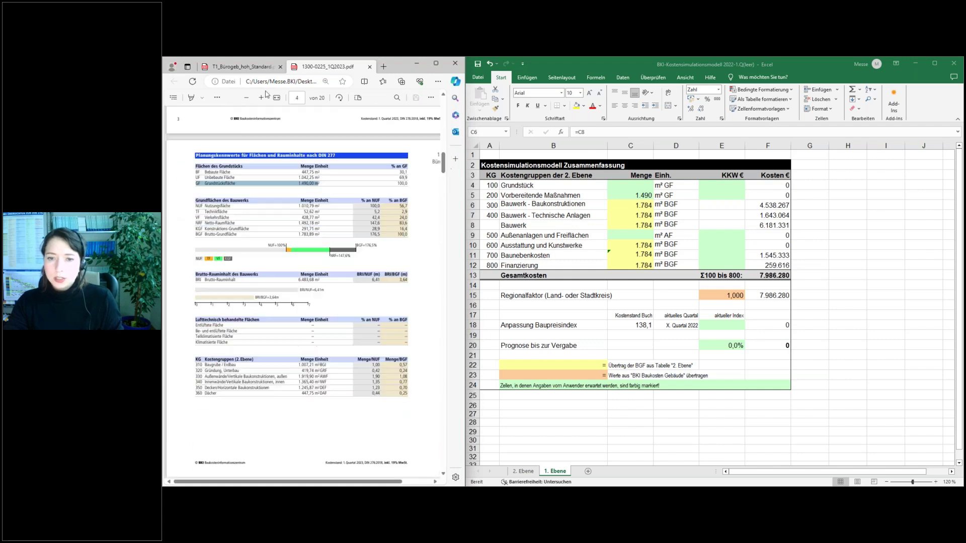
left_click(252, 67)
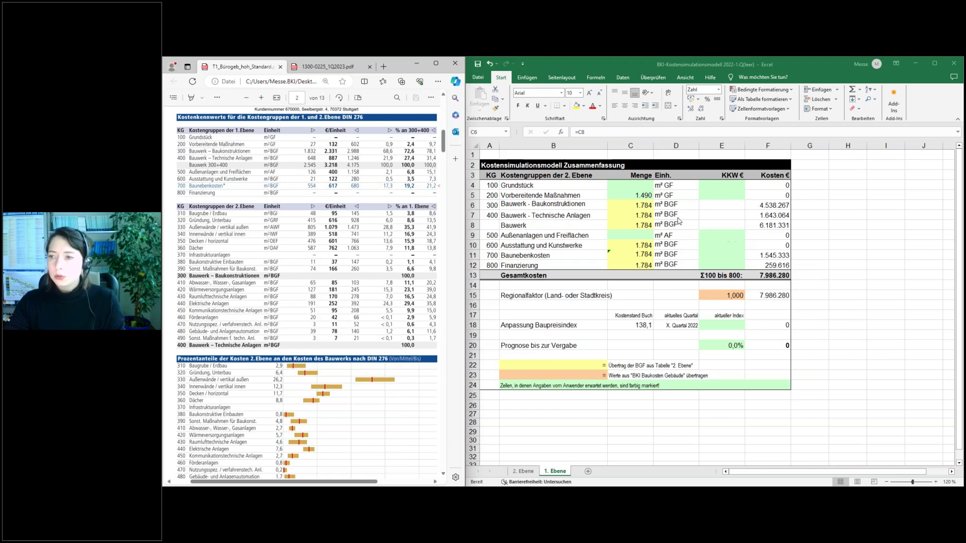
left_click(733, 193)
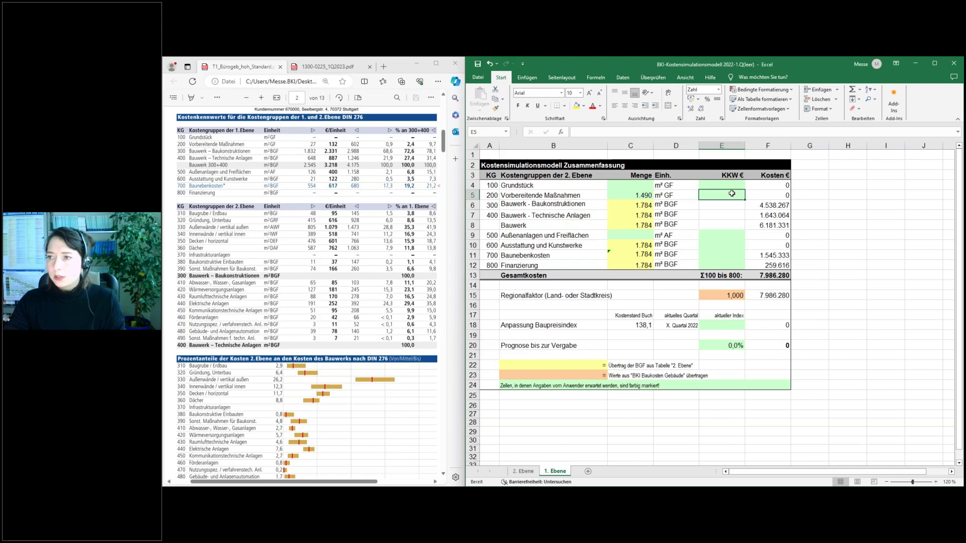
type("132")
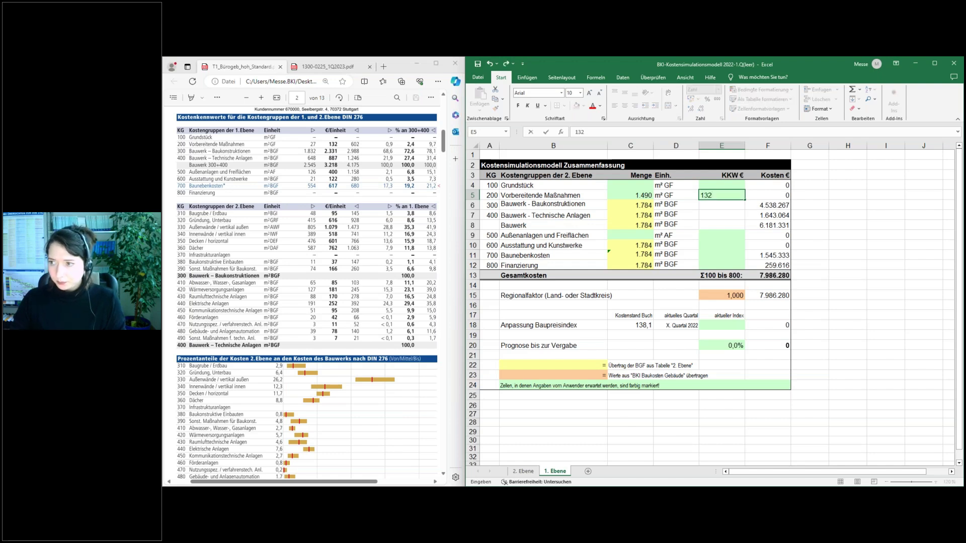
key("Return")
Inspect the formula that calculates the cost of cost group 200 in F5 from its quantity and KKW.
left_click(766, 195)
type("=C5*E5")
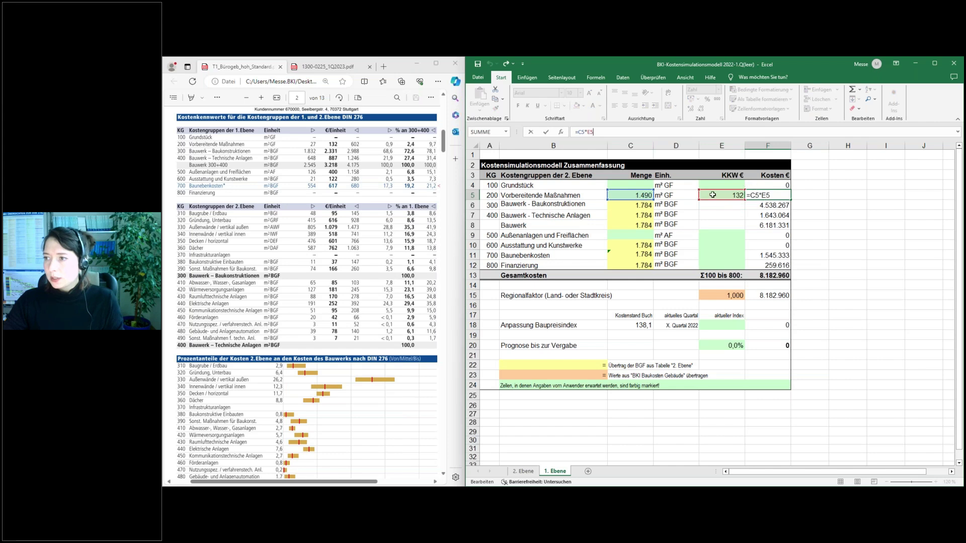
key("Escape")
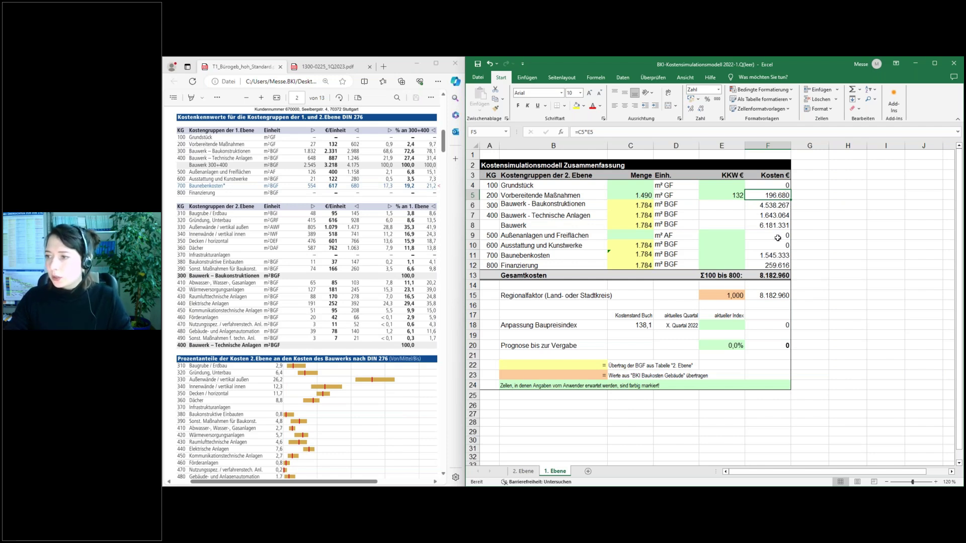
Set the quantity of cost group 500 Außenanlagen und Freiflächen in C9 to 1042, using the Unbebaute Fläche (UF) from 1300-0225_1Q2023.pdf.
left_click(522, 237)
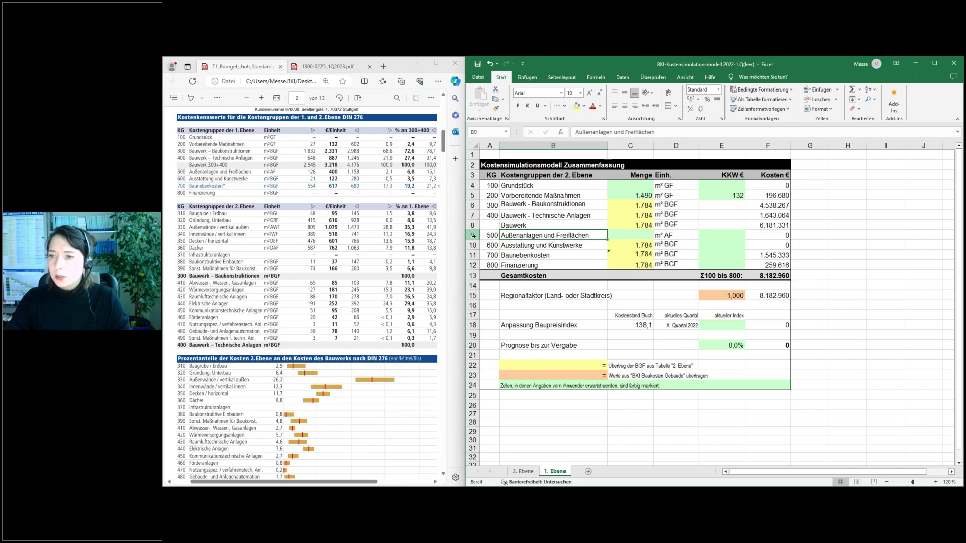
left_click(637, 236)
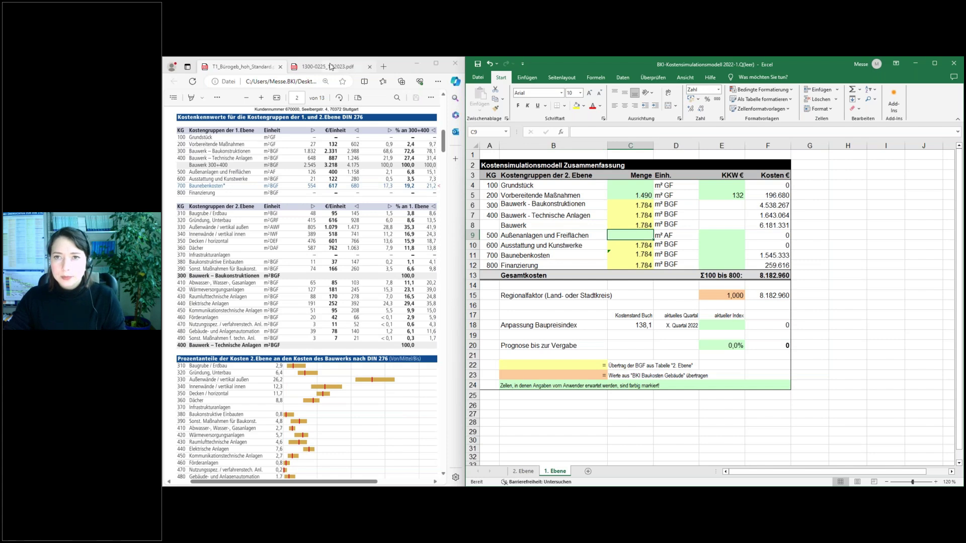
left_click(331, 66)
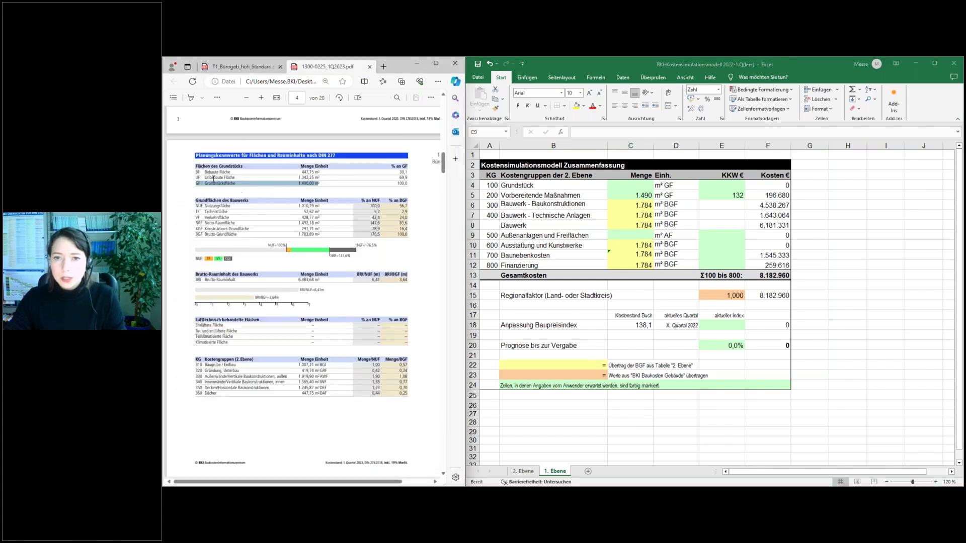
scroll(201, 184, "up", 3)
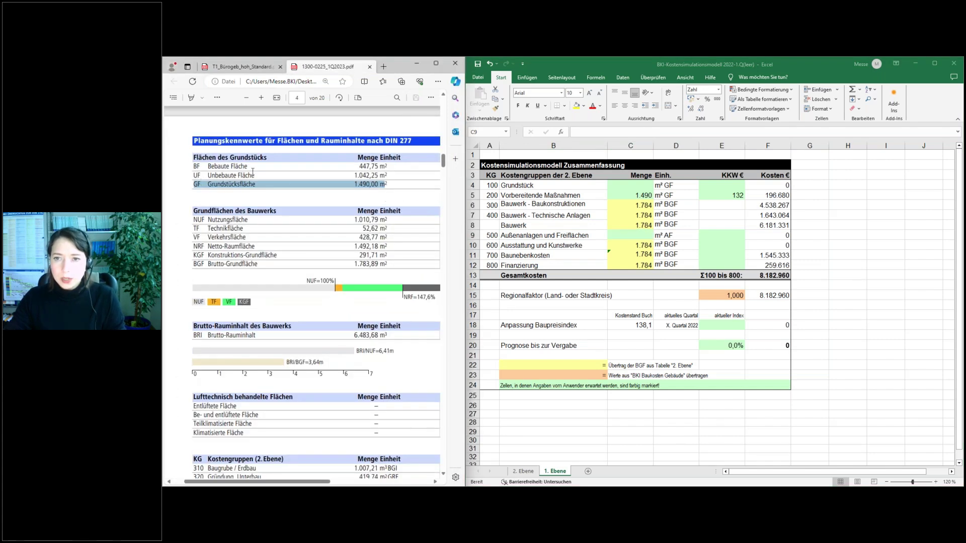
left_click(215, 192)
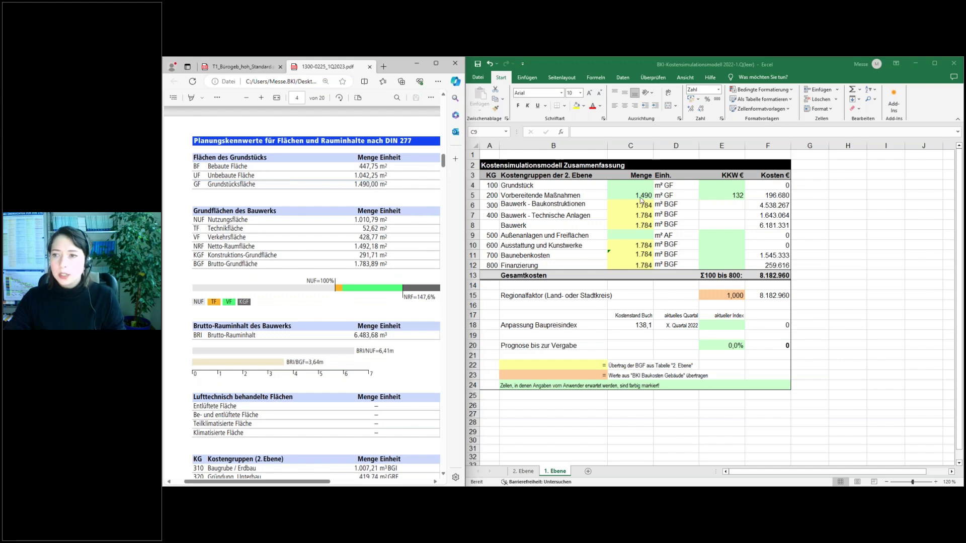
left_click(630, 237)
type("1042")
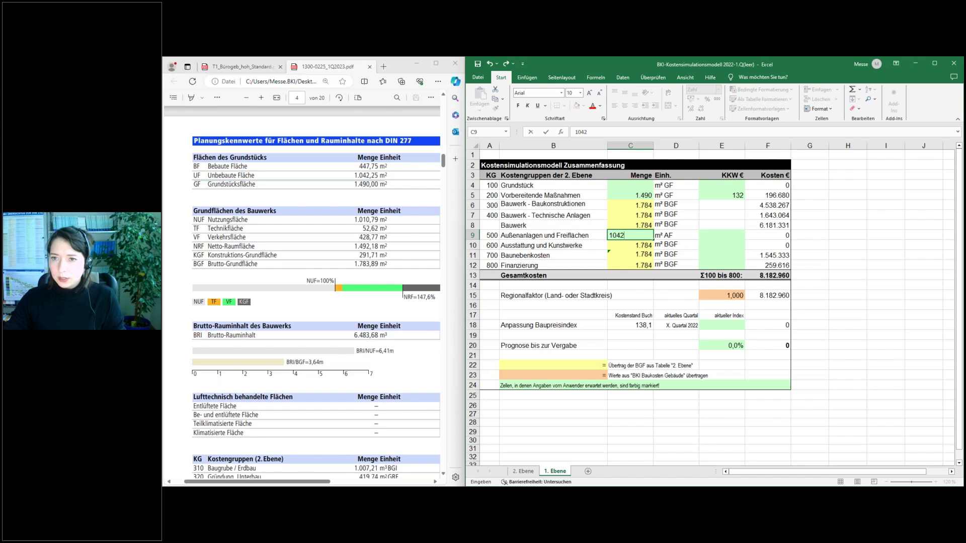
key("Return")
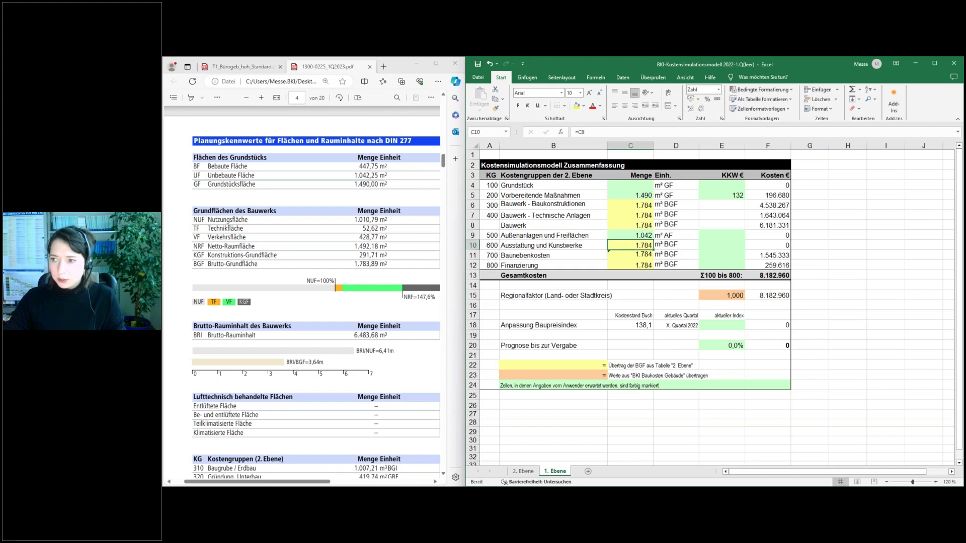
Enter the mean key values from the Bürogebäude statistics PDF as KKW: 400 for cost group 500 in E9 and 122 for cost group 600 in E10.
scroll(394, 236, "down", 2)
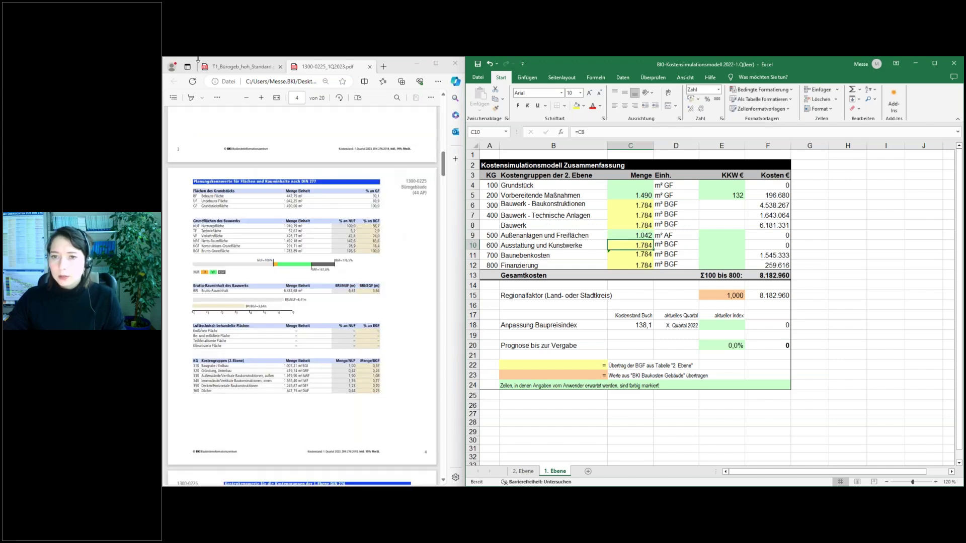
left_click(242, 67)
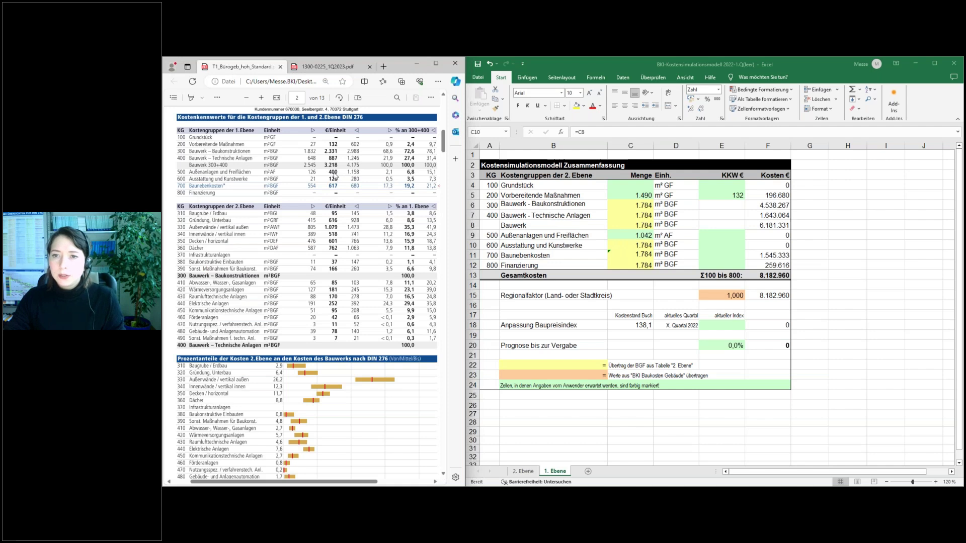
left_click(731, 235)
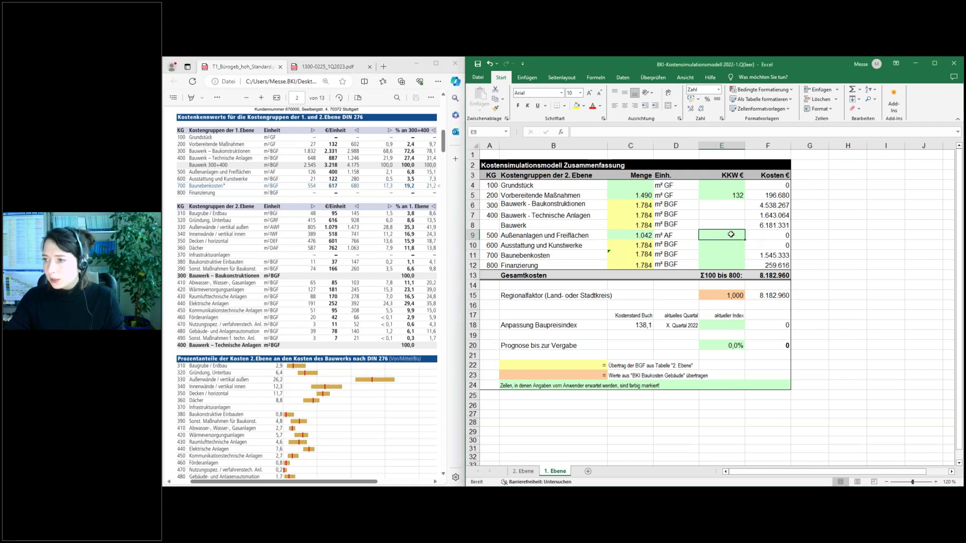
type("400")
key("Return")
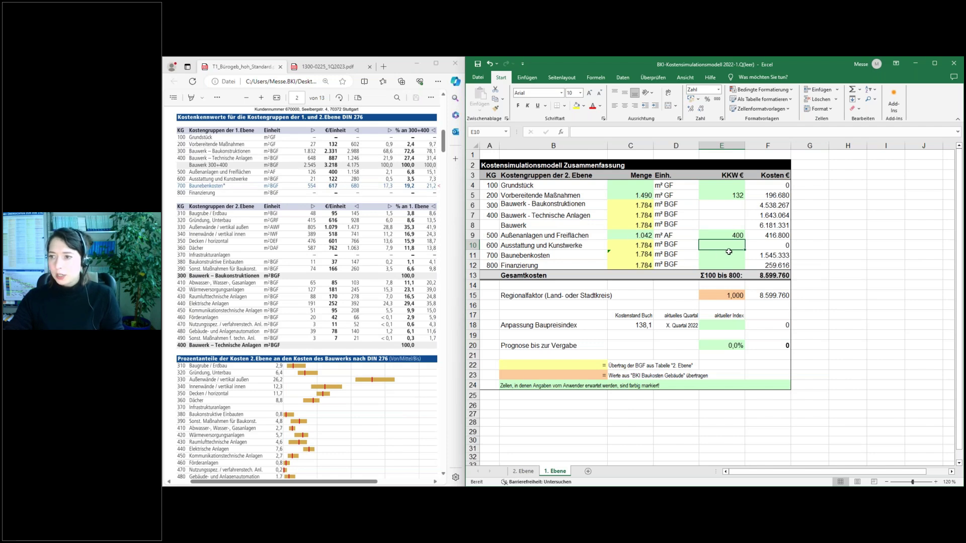
type("122")
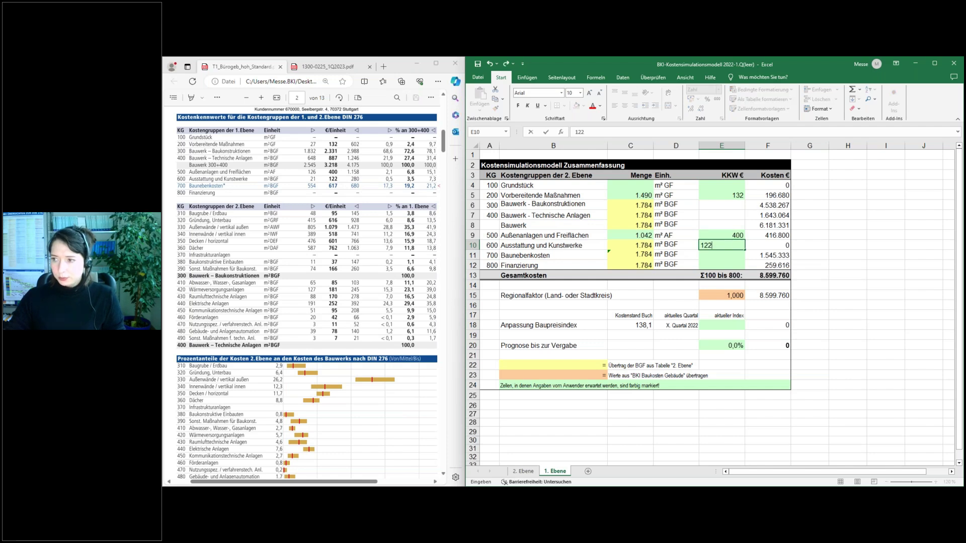
key("Return")
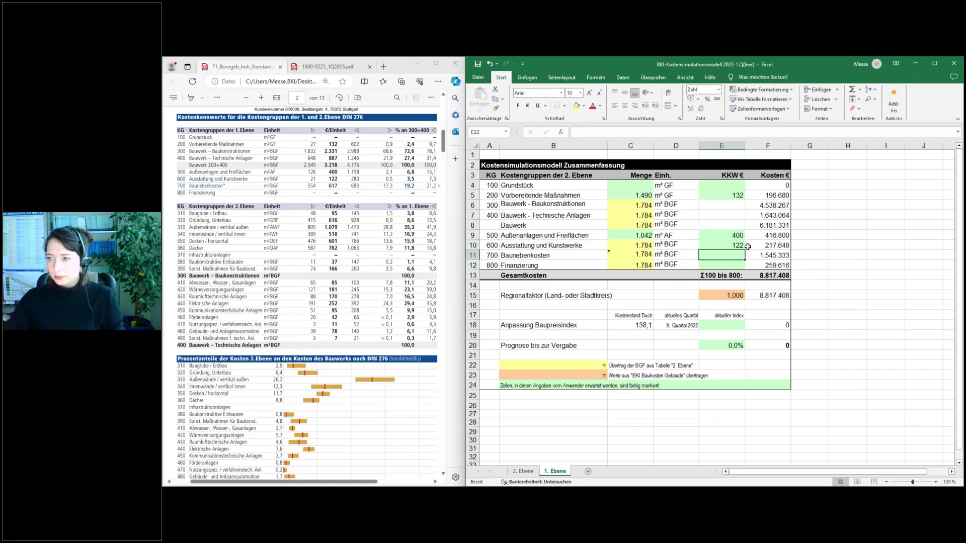
Review the Kosten column and the Gesamtkosten row, and inspect the formula in F13 that sums the cost groups.
left_click(780, 145)
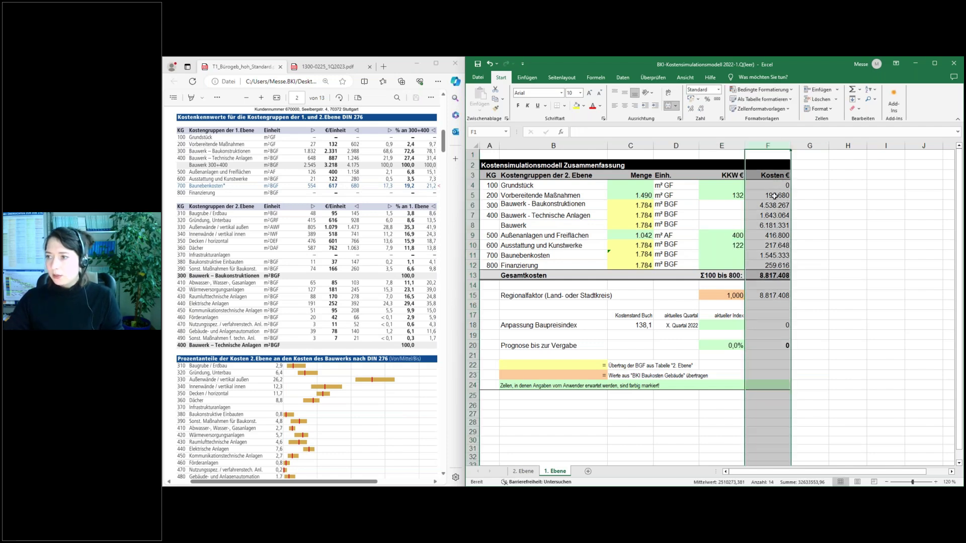
left_click(469, 276)
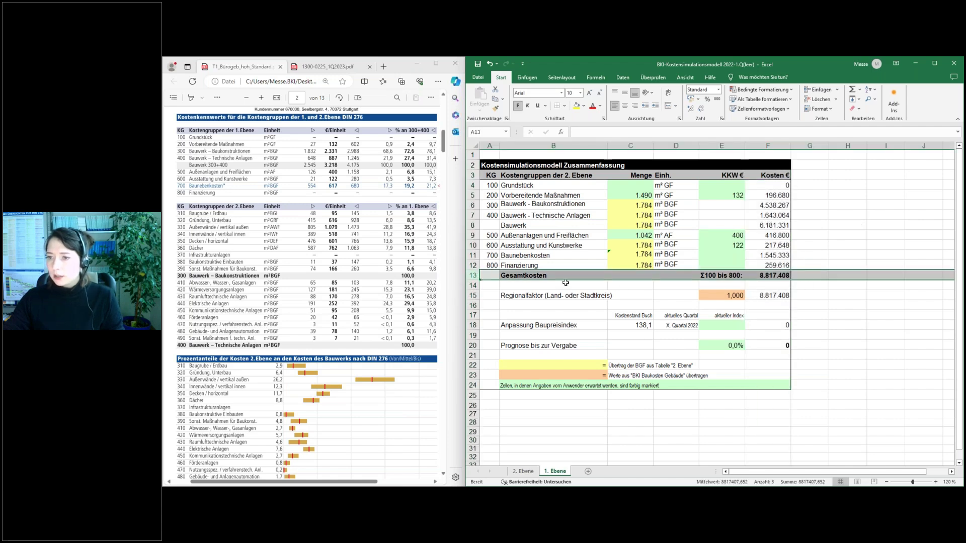
left_click(775, 276)
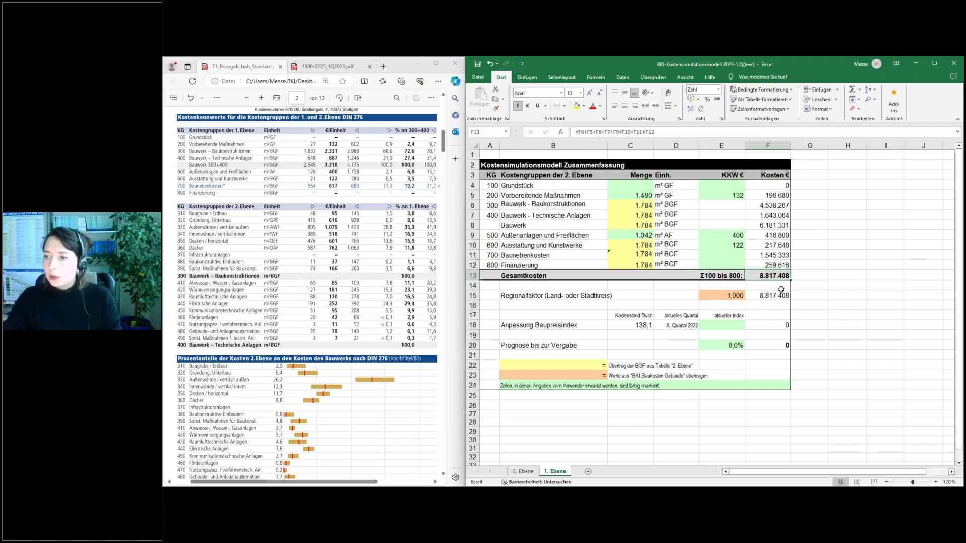
left_click(764, 334)
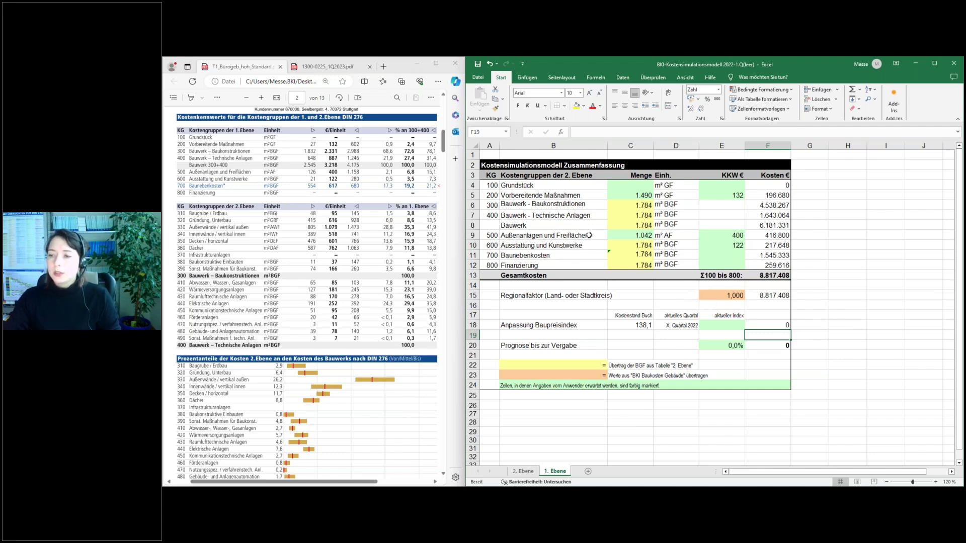
Look up the Bundesland and Kreis of the comparison object on the overview page of 1300-0225_1Q2023.pdf.
left_click(313, 68)
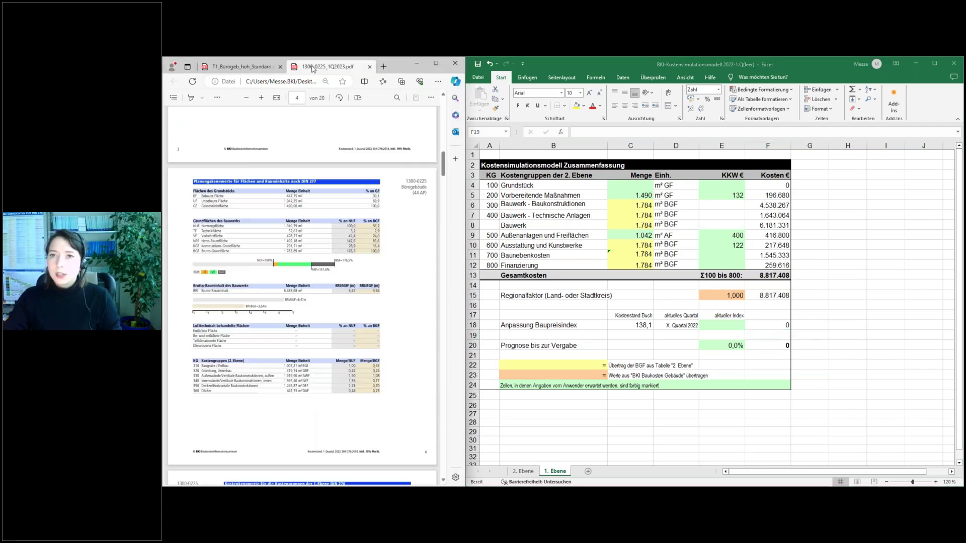
scroll(340, 186, "up", 15)
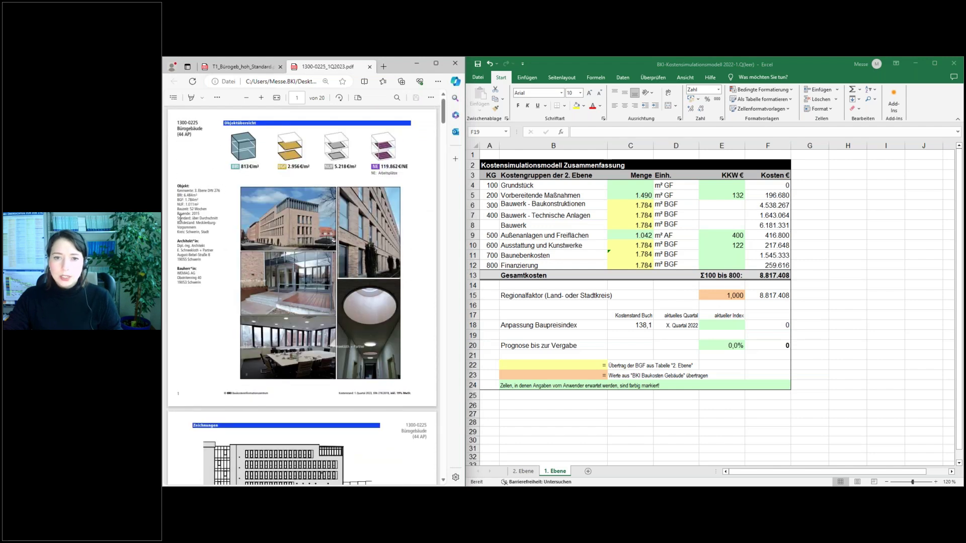
scroll(180, 218, "up", 5)
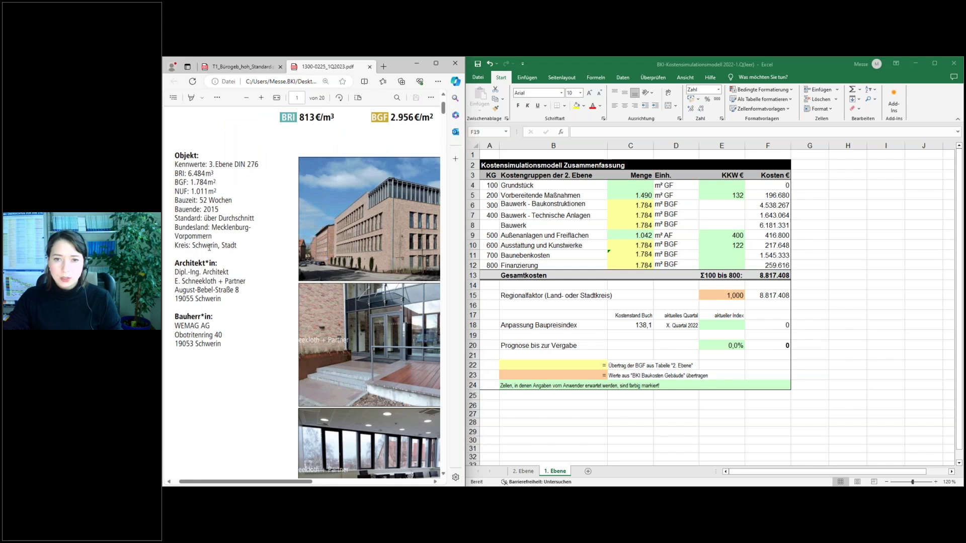
scroll(222, 247, "down", 5)
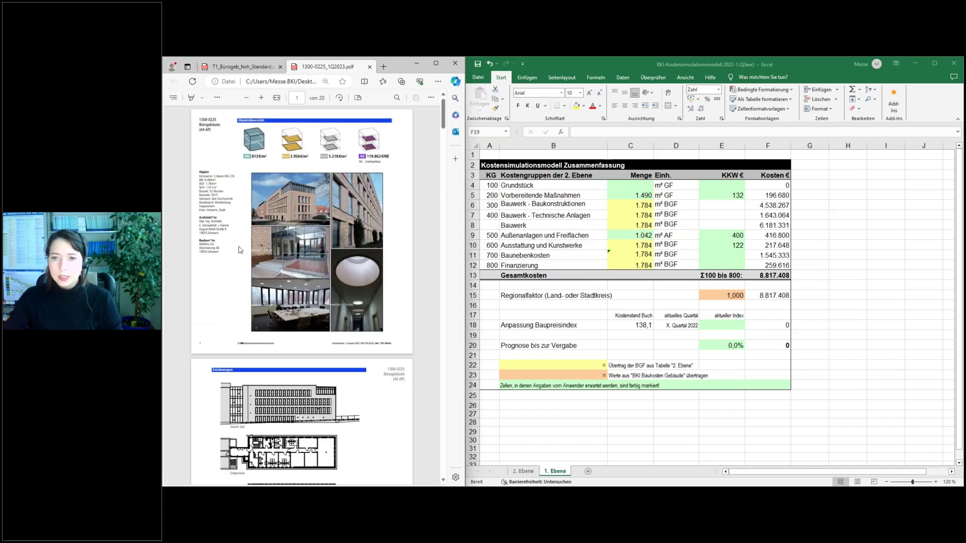
Find the regional factor of Schwerin, Stadt in the Regionalfaktoren Deutschland PDF.
left_click(240, 67)
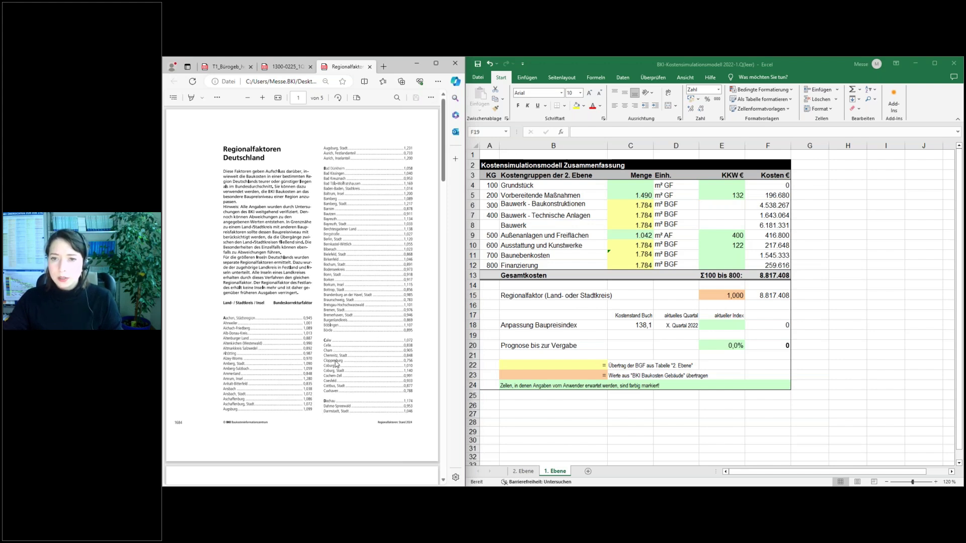
scroll(336, 364, "down", 10)
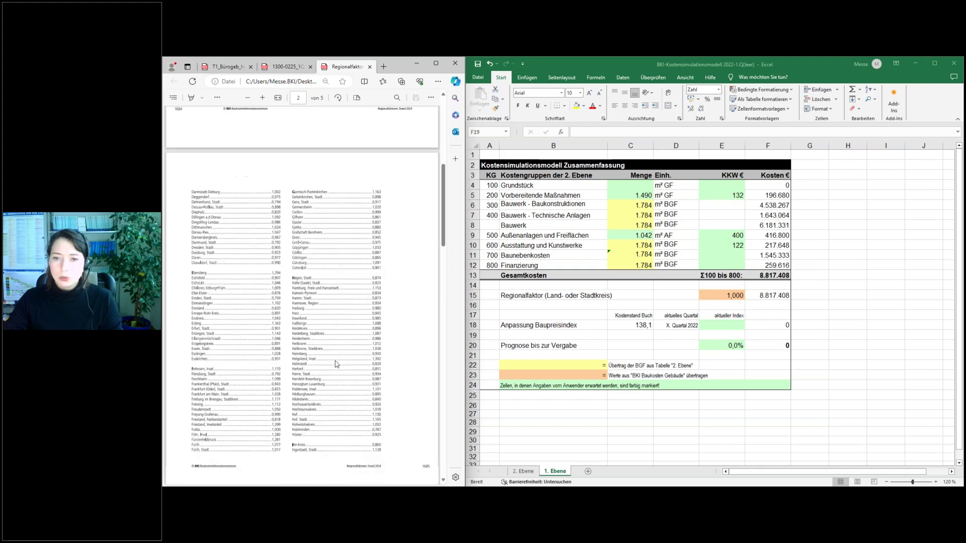
scroll(336, 363, "down", 20)
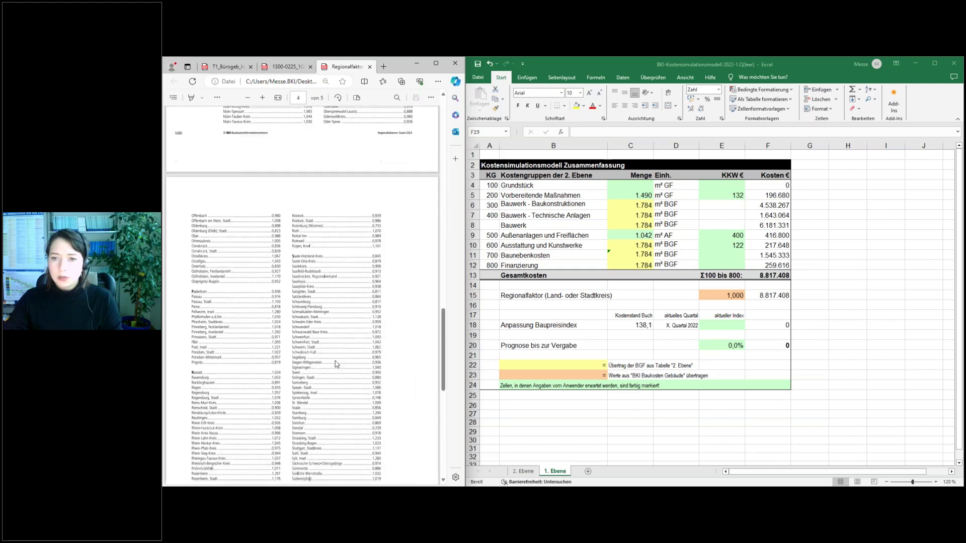
scroll(335, 361, "up", 10)
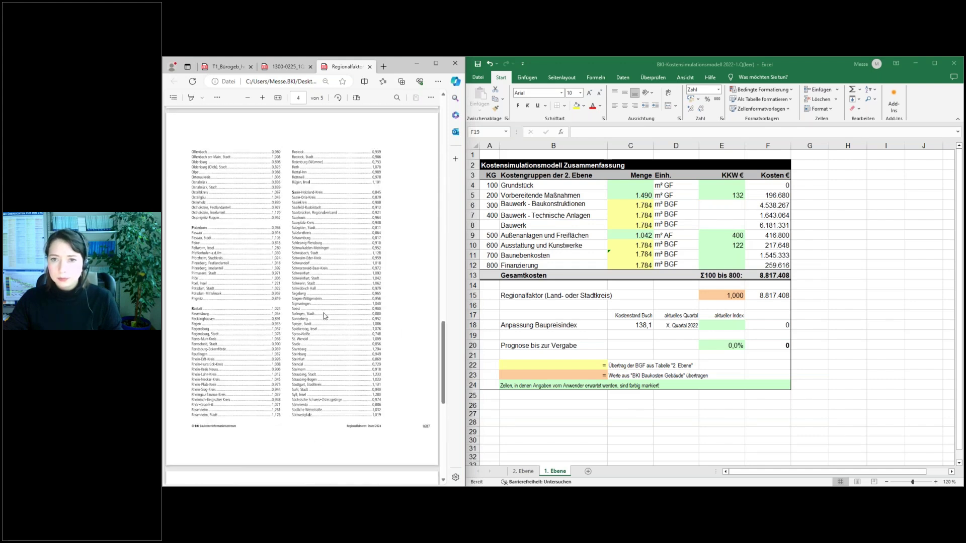
scroll(324, 314, "up", 2)
scroll(324, 315, "up", 3)
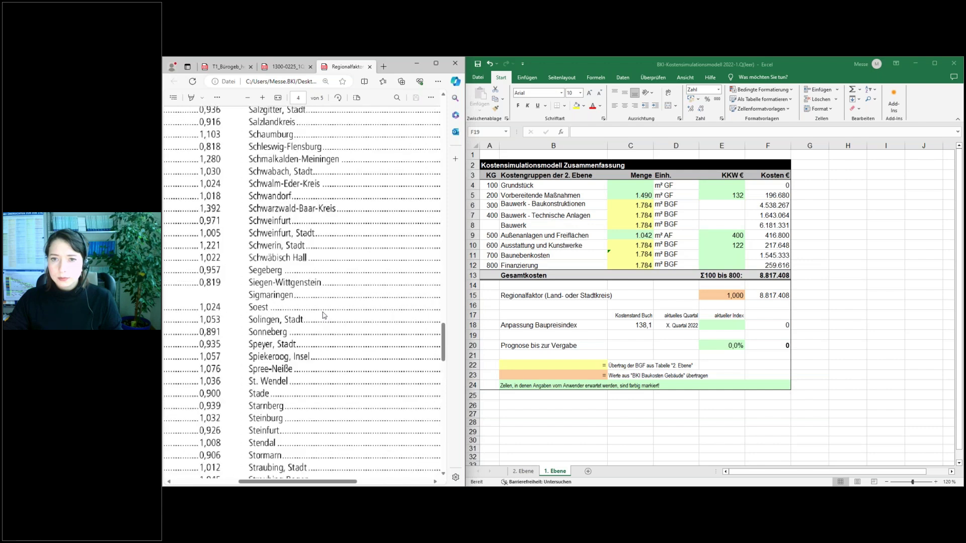
left_click_drag(321, 484, 344, 484)
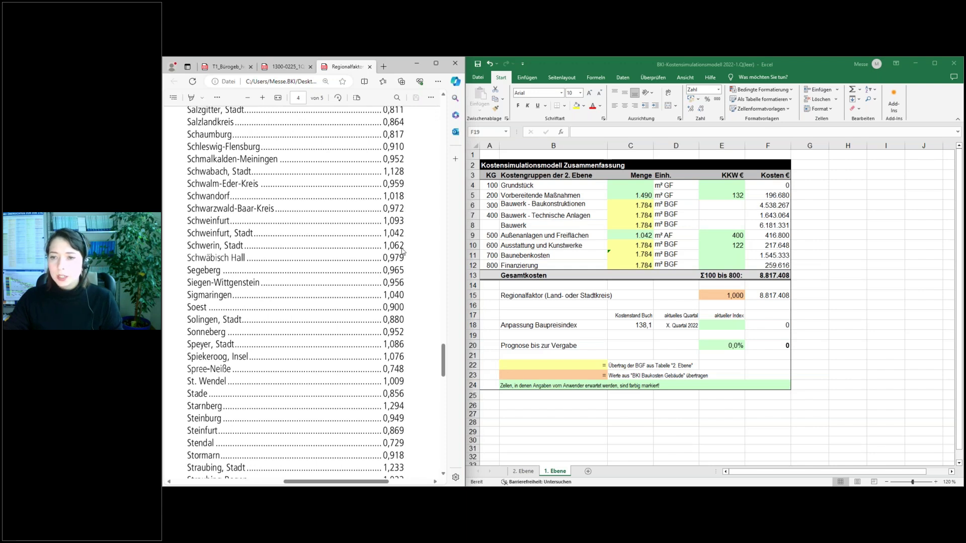
Set the Regionalfaktor in E15 to 1,062.
left_click(718, 298)
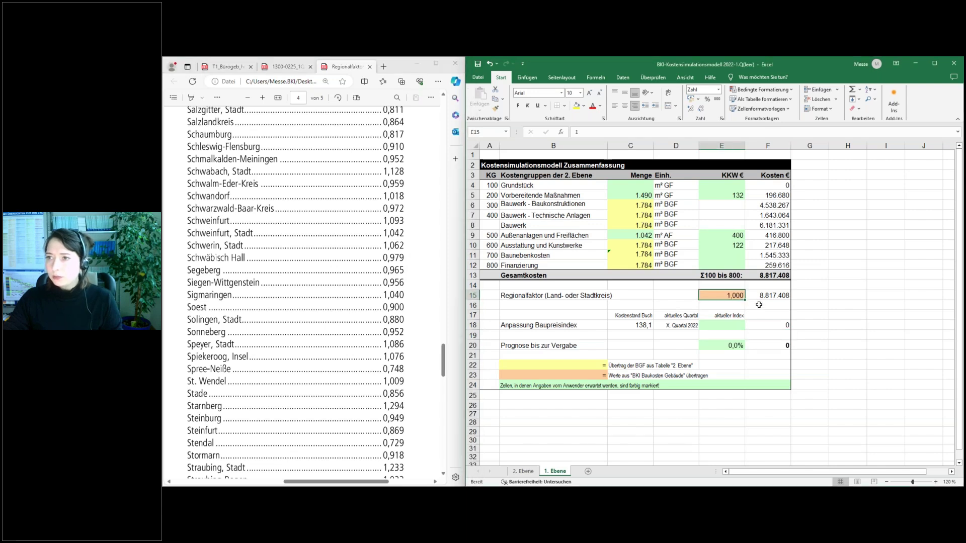
left_click(602, 131)
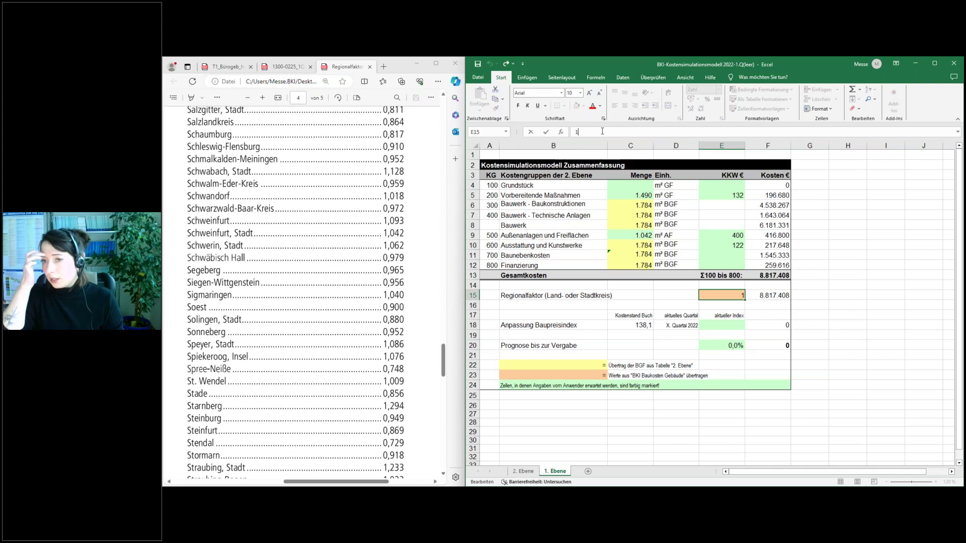
type("1,062")
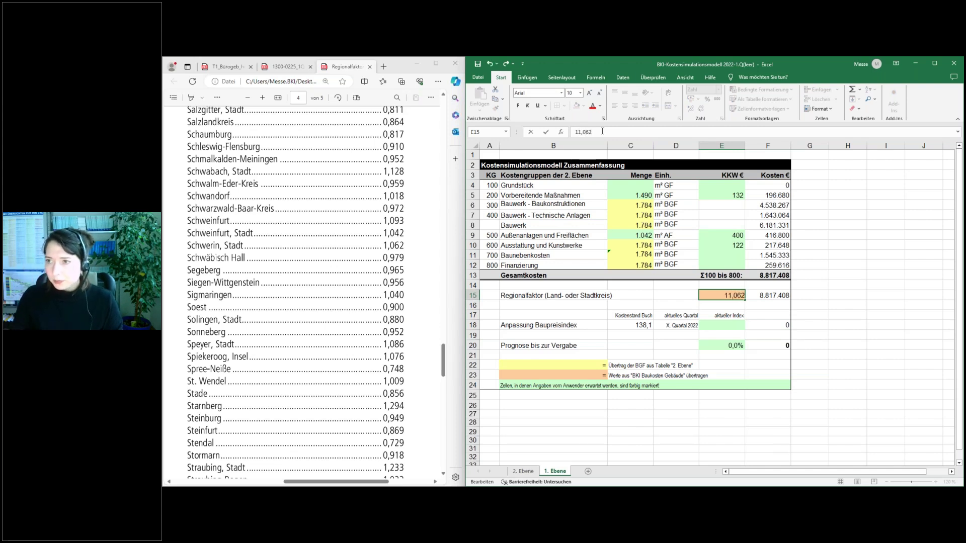
left_click(579, 132)
key("BackSpace")
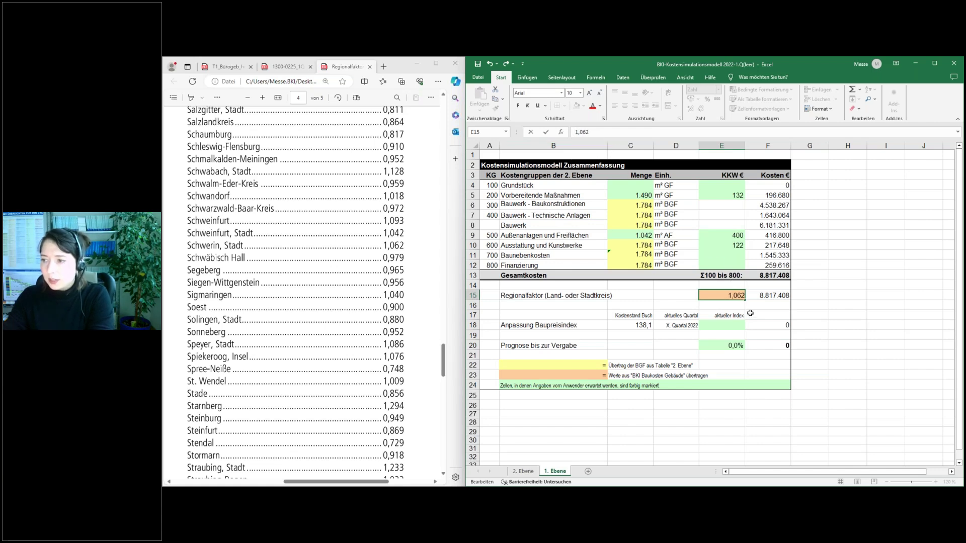
key("Return")
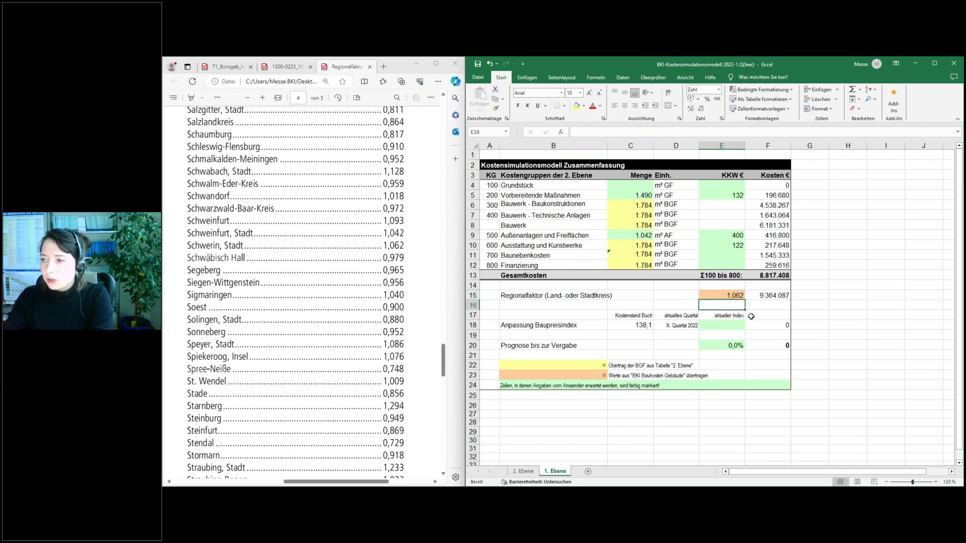
Inspect the formula in F15 that applies the Regionalfaktor to the Gesamtkosten, leaving it as it is.
left_click(769, 295)
key("F2")
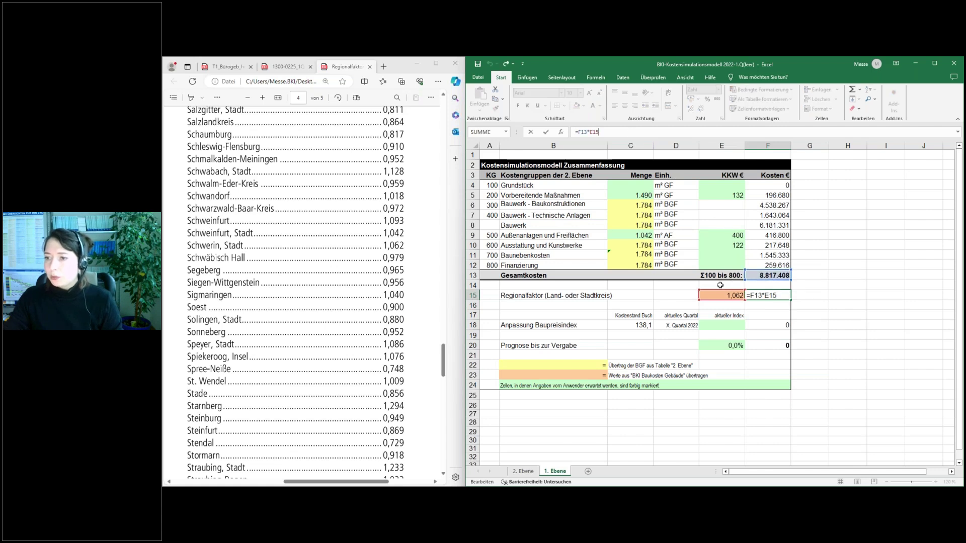
left_click(831, 298)
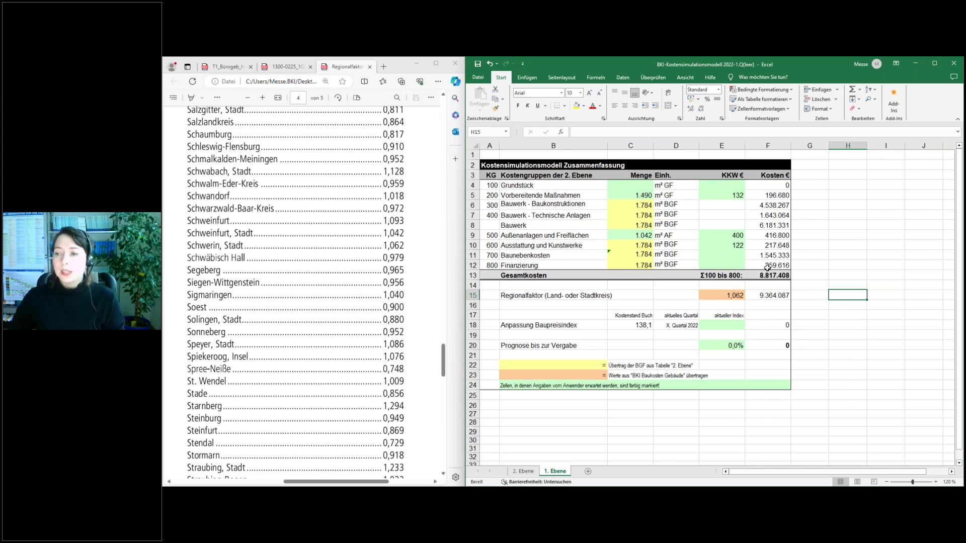
left_click(323, 243)
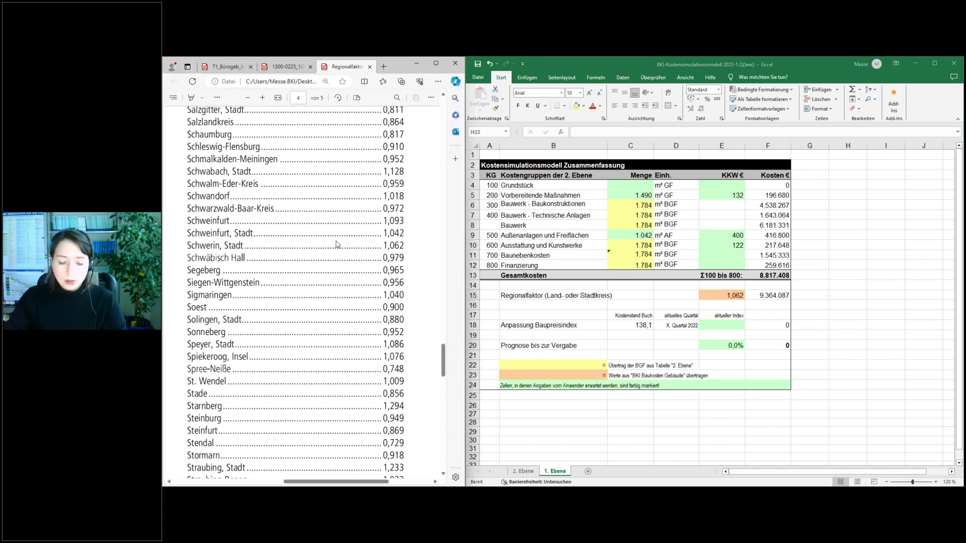
Find the regional factor of München, Stadt in Regionalfaktoren 2024.pdf.
scroll(327, 243, "down", 5)
scroll(337, 245, "down", 5)
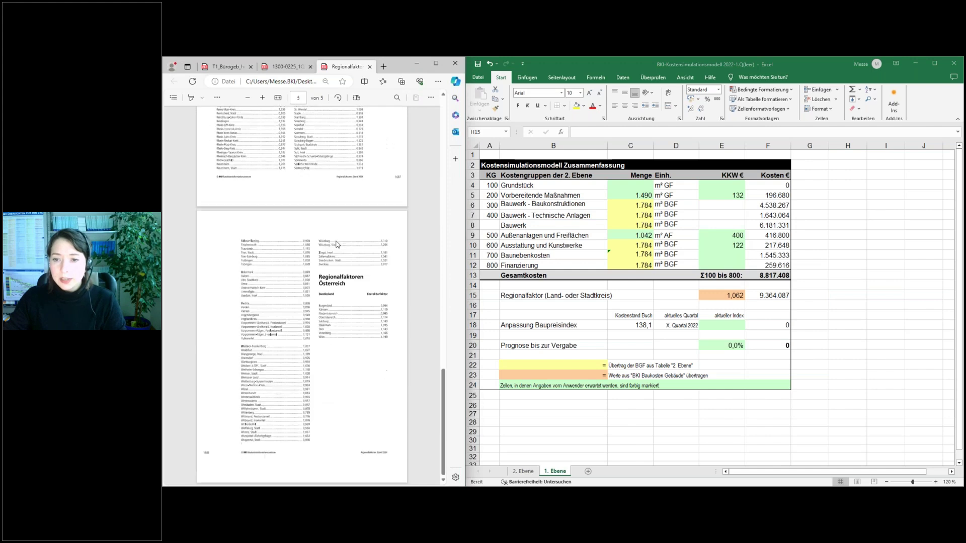
scroll(337, 245, "up", 12)
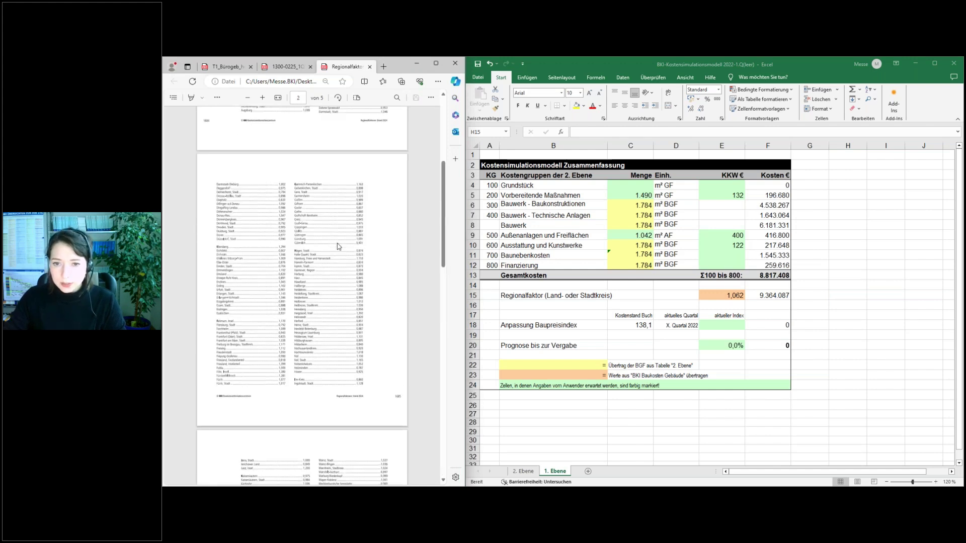
scroll(337, 245, "up", 5)
scroll(337, 245, "down", 6)
scroll(337, 246, "down", 5)
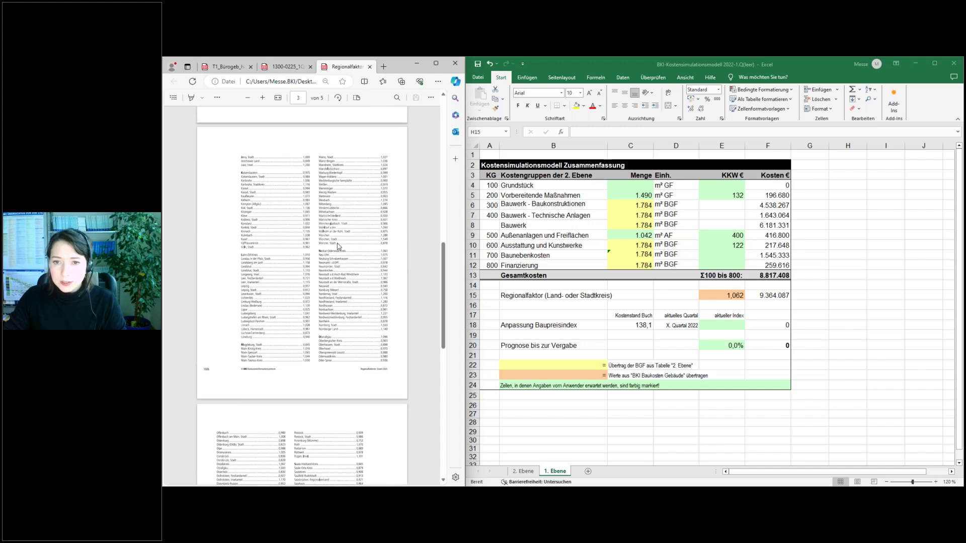
scroll(337, 246, "down", 2)
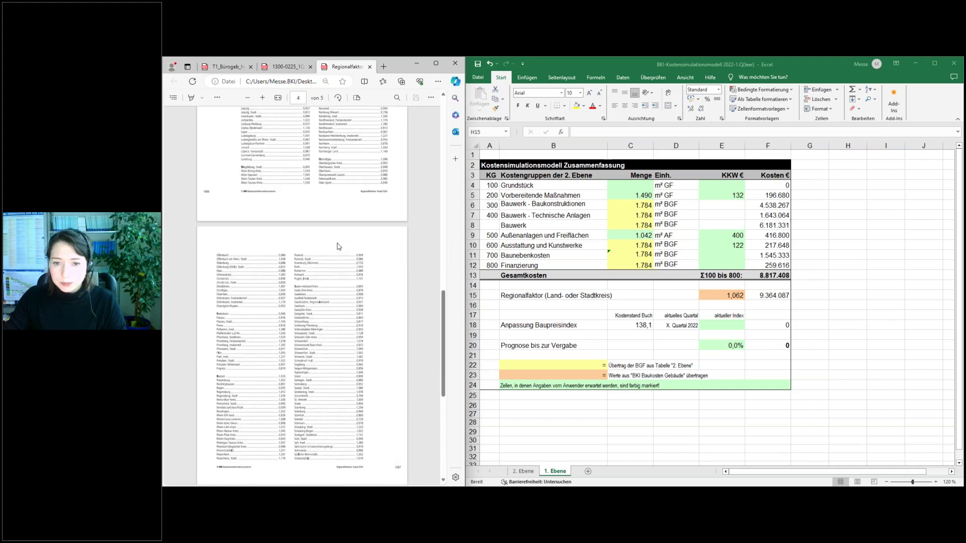
scroll(337, 246, "up", 3)
scroll(339, 247, "up", 5)
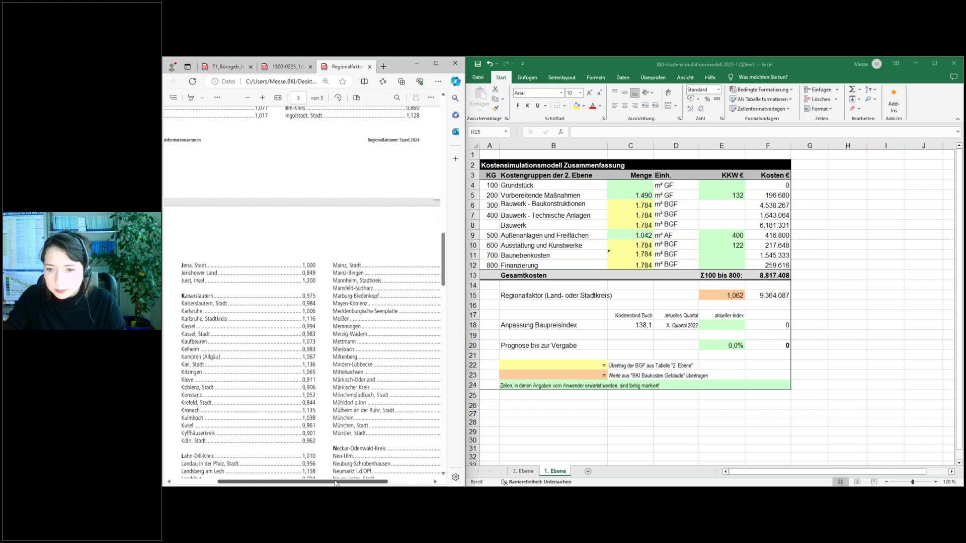
left_click_drag(317, 482, 367, 481)
scroll(332, 372, "up", 3)
scroll(332, 373, "down", 5)
scroll(417, 250, "up", 4)
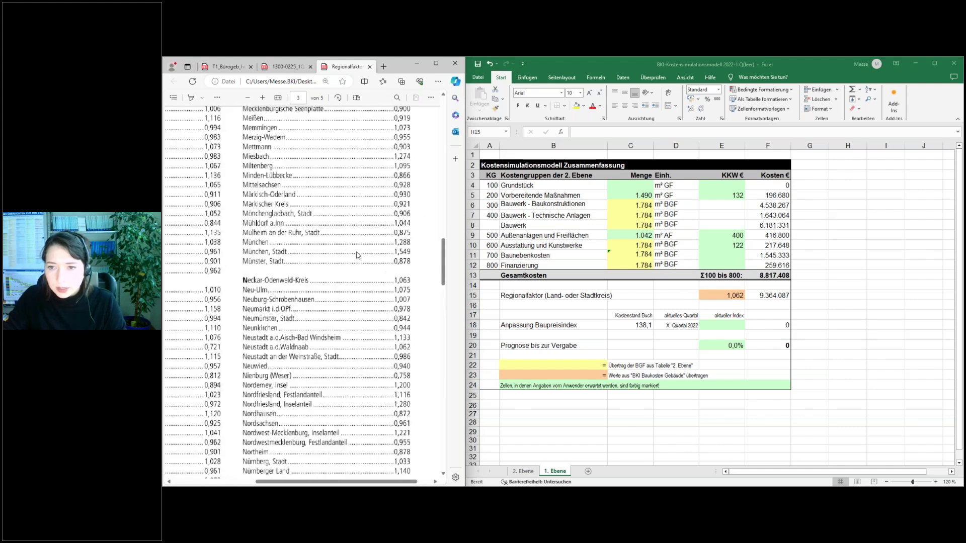
scroll(275, 258, "down", 2)
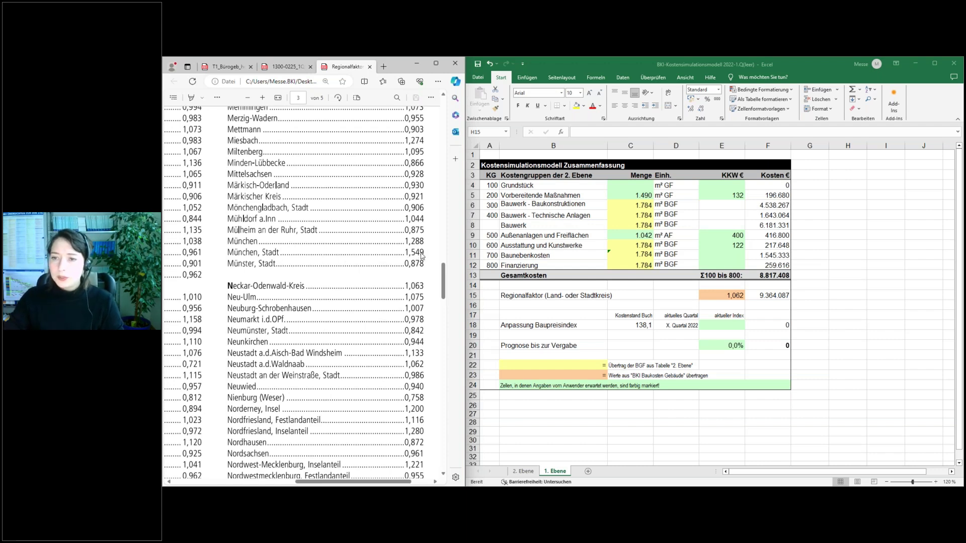
Review other regional factors in the K and M sections on page 3 of the Regionalfaktoren list.
scroll(400, 281, "down", 3)
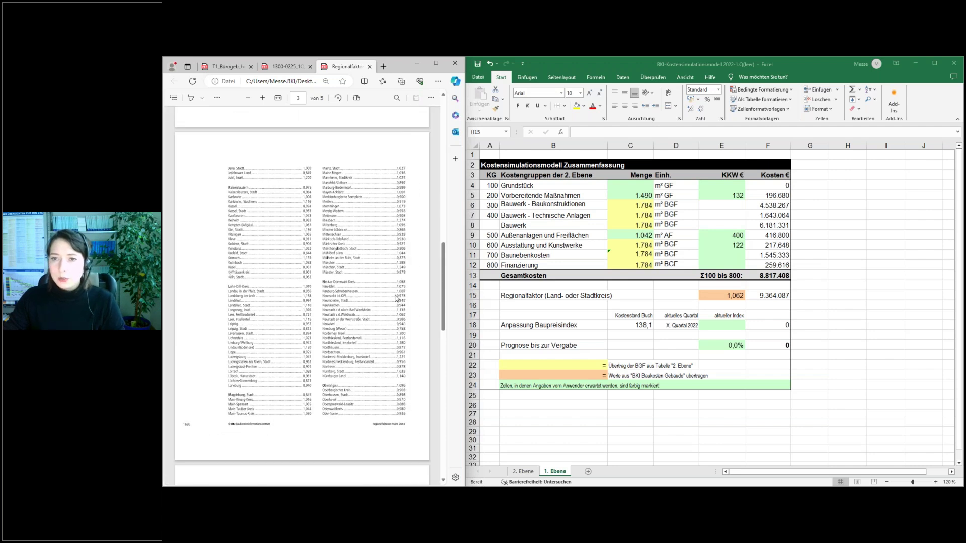
scroll(234, 187, "up", 1)
scroll(235, 187, "up", 2)
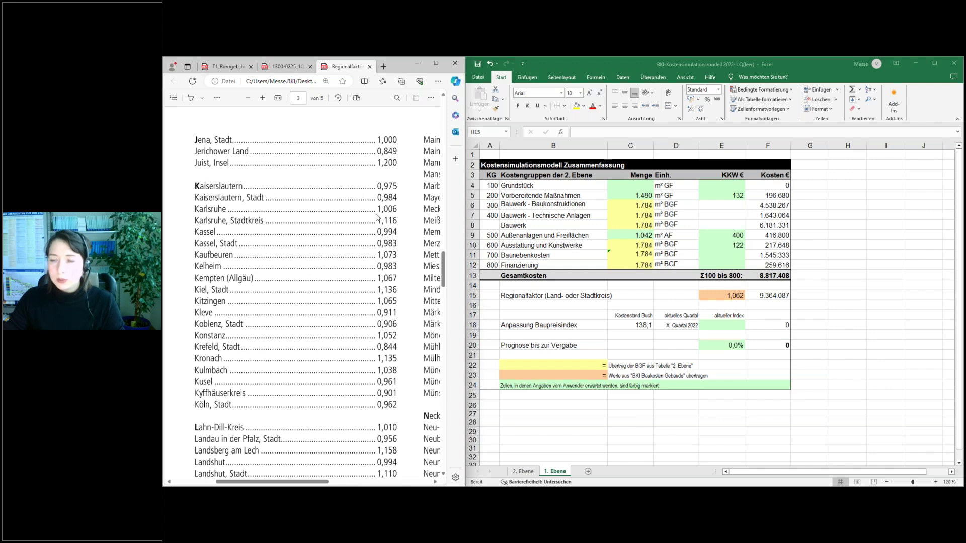
scroll(337, 255, "down", 2)
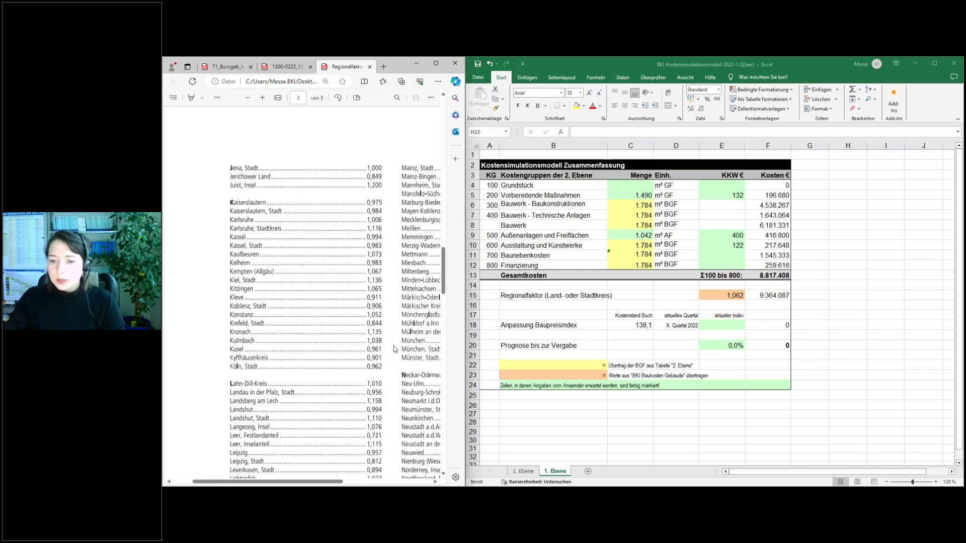
left_click_drag(320, 484, 367, 484)
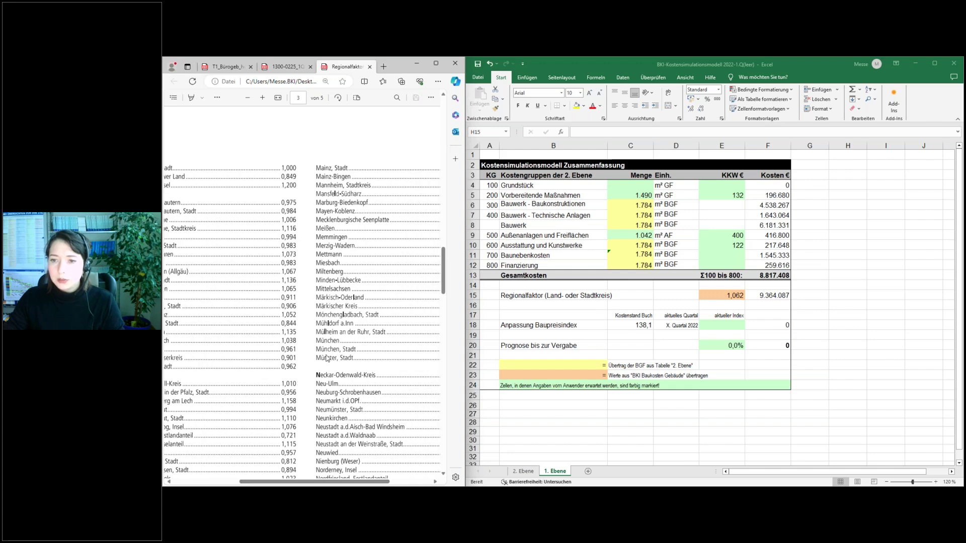
scroll(327, 358, "down", 2)
Review the Gesamtkosten formula and the Kosten and KKW values of groups 200 to 600 alongside T1_Bürogeb_hoh_Standard.pdf.
left_click(773, 275)
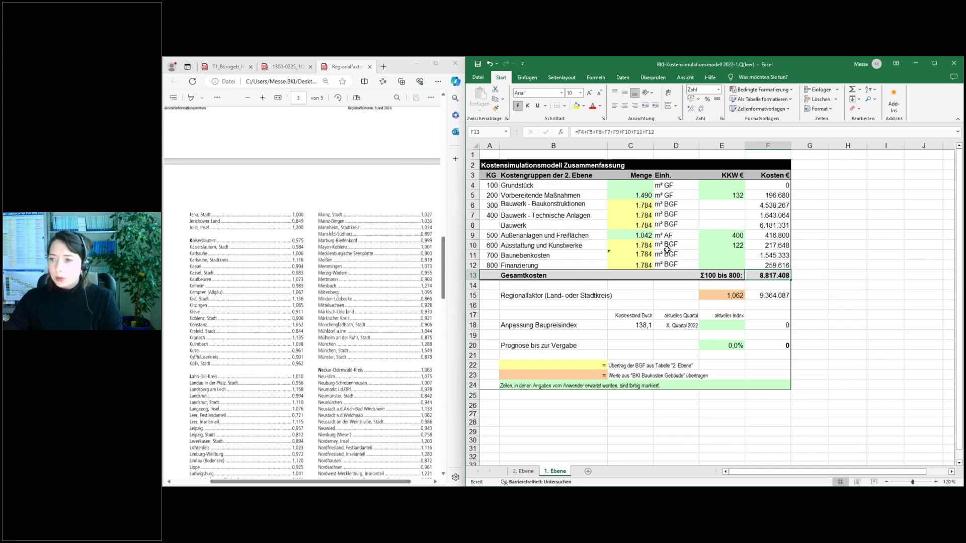
left_click(230, 68)
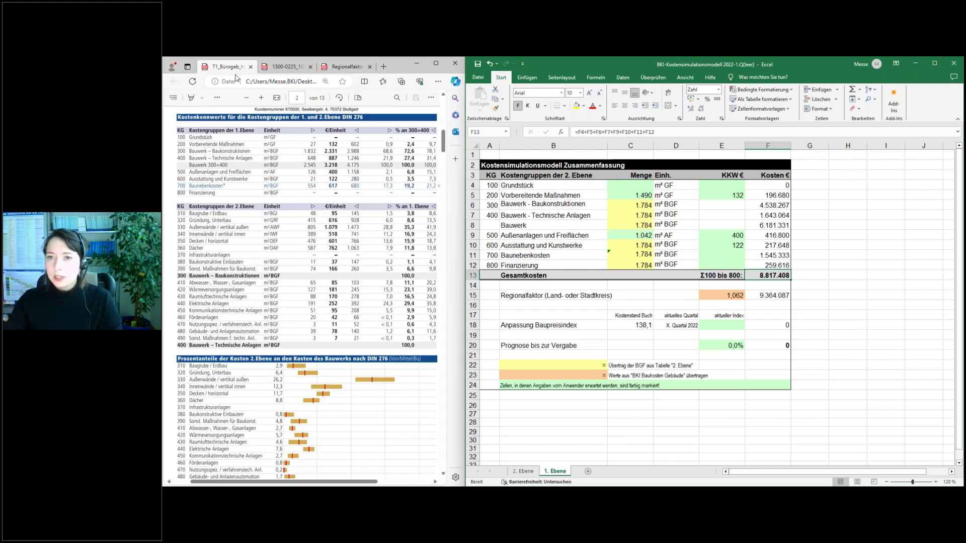
scroll(334, 230, "down", 5)
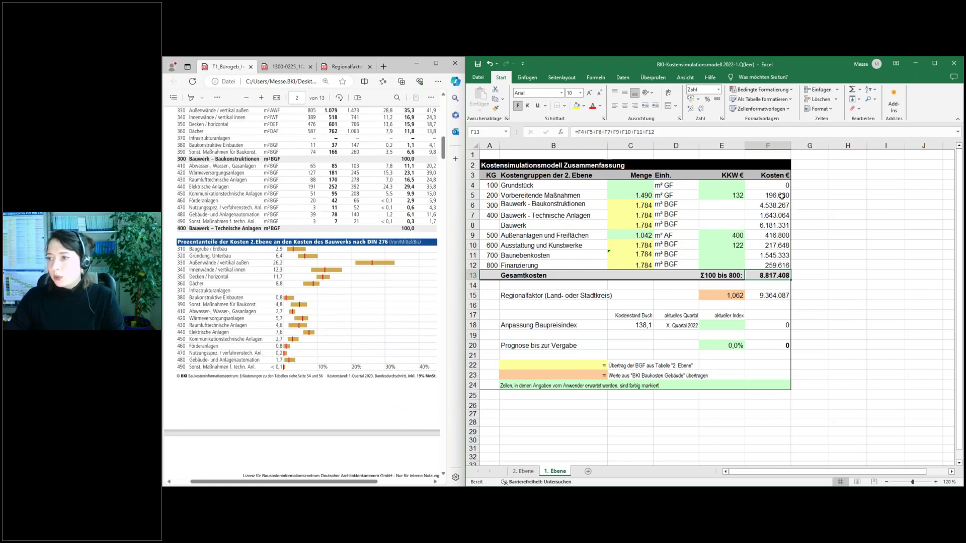
left_click_drag(782, 195, 775, 245)
left_click_drag(722, 196, 723, 245)
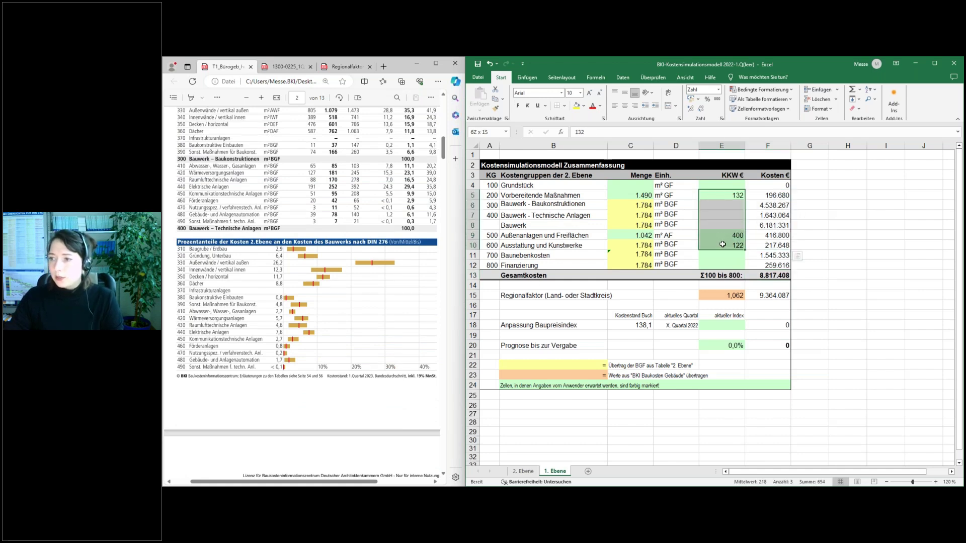
Read the Kostenstand note below the percentage chart on page 2 of T1_Bürogeb_hoh_Standard.pdf and check the Kostenstand Buch index in C18.
left_click(265, 336)
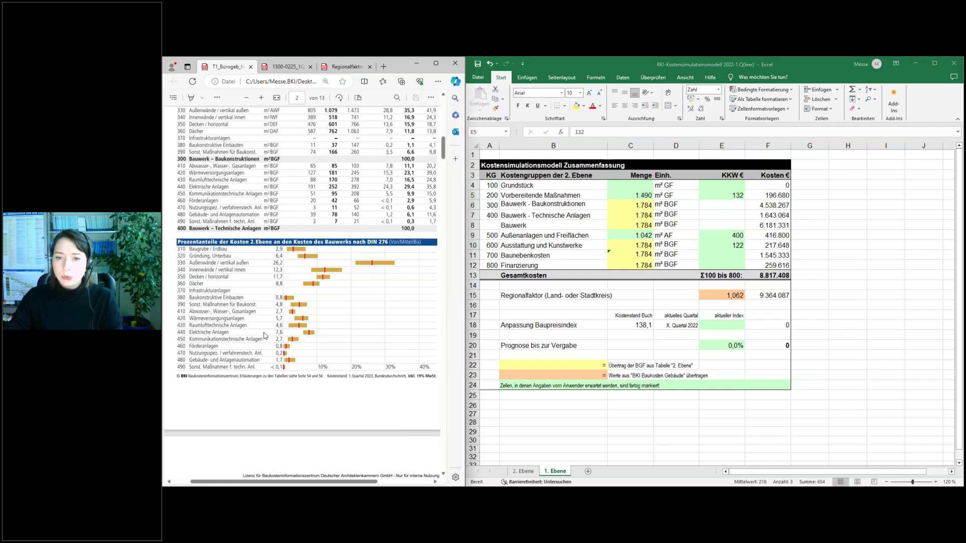
left_click_drag(338, 483, 370, 484)
scroll(315, 379, "up", 3)
scroll(316, 379, "up", 1)
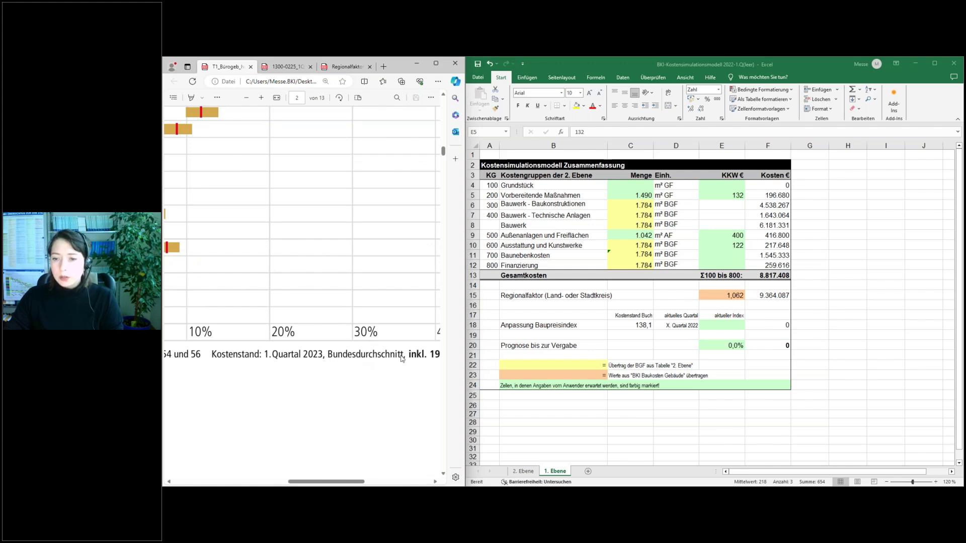
left_click_drag(329, 485, 338, 484)
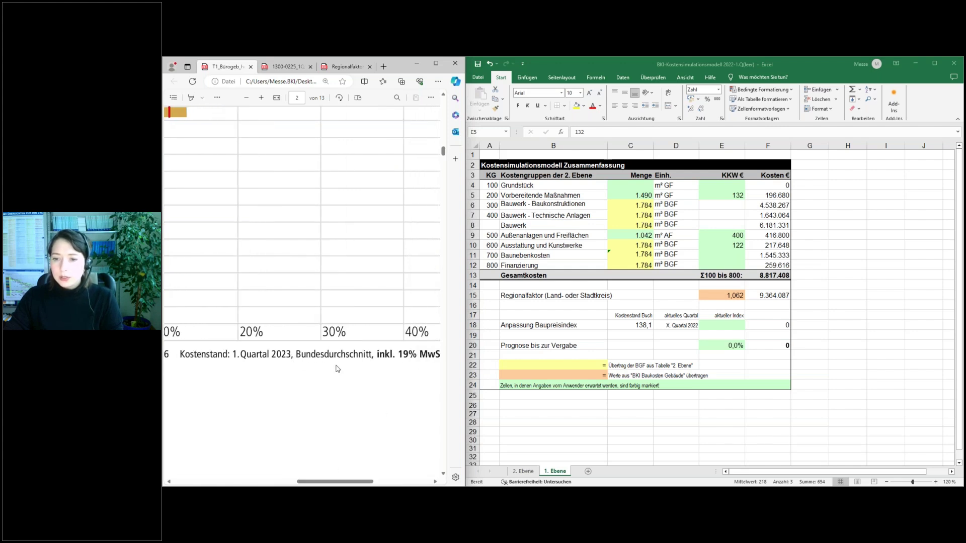
scroll(302, 376, "down", 1)
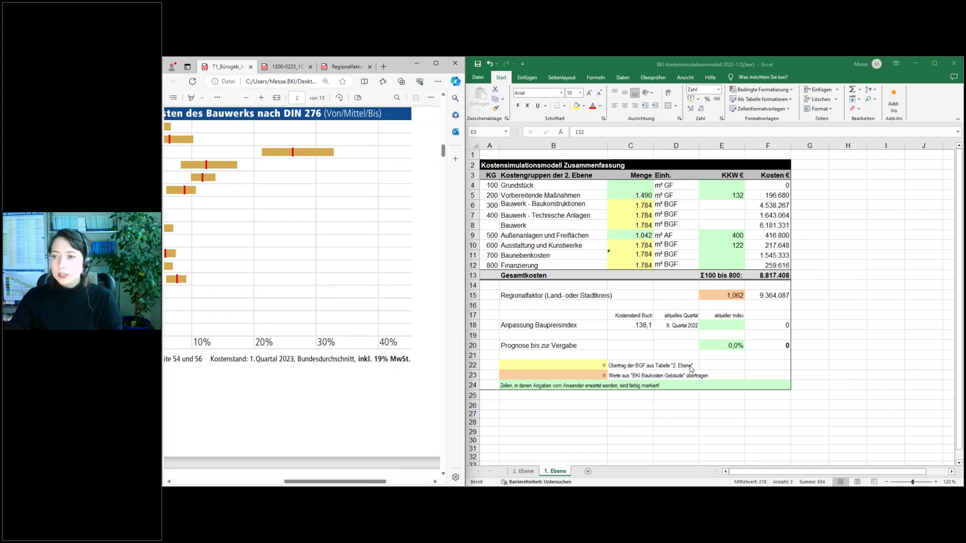
left_click(641, 326)
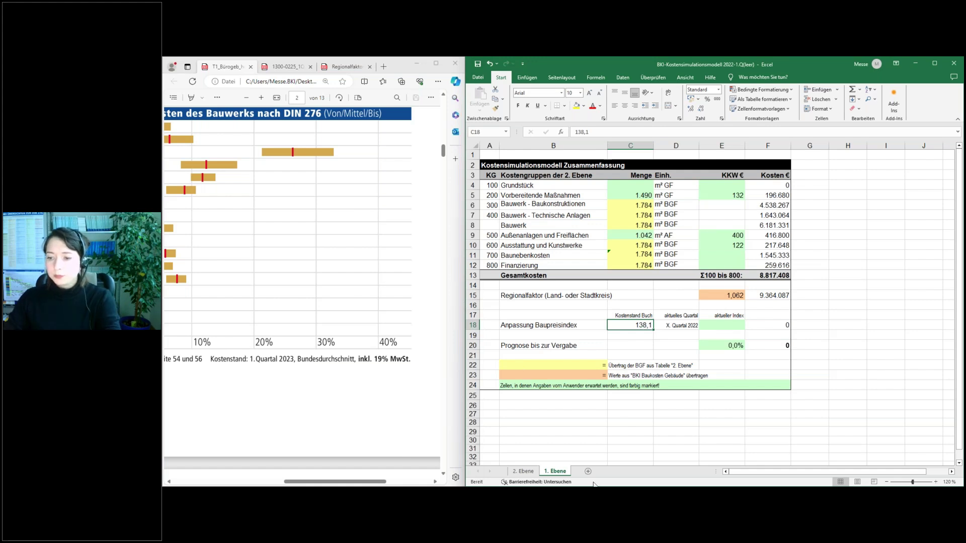
Open the bki.de website in a new browser tab and widen the browser window.
left_click(437, 441)
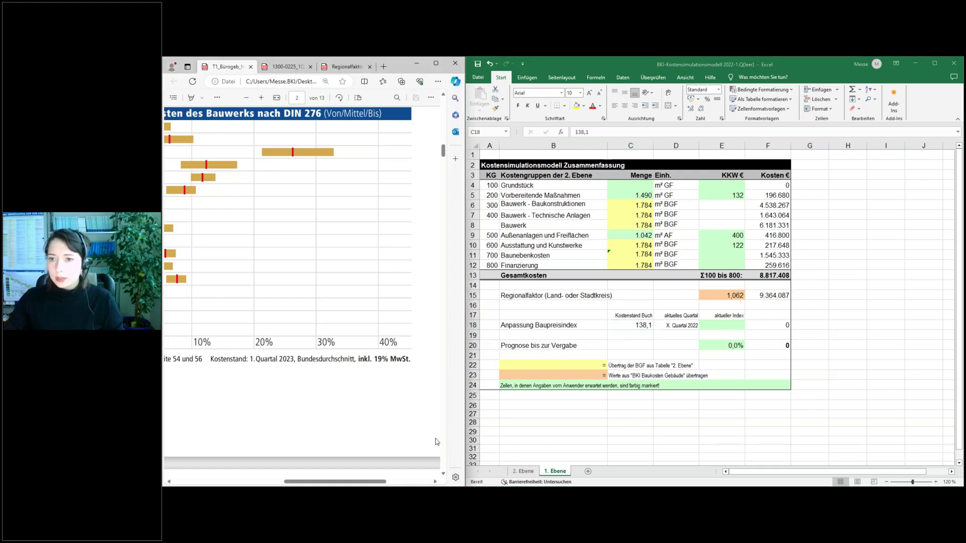
left_click(523, 486)
left_click(523, 486)
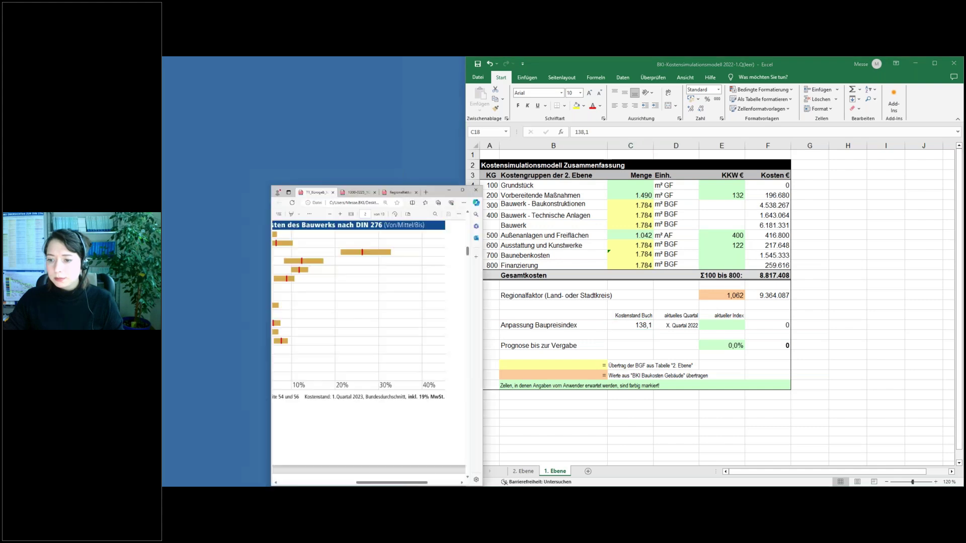
left_click(384, 66)
type("b")
key("Return")
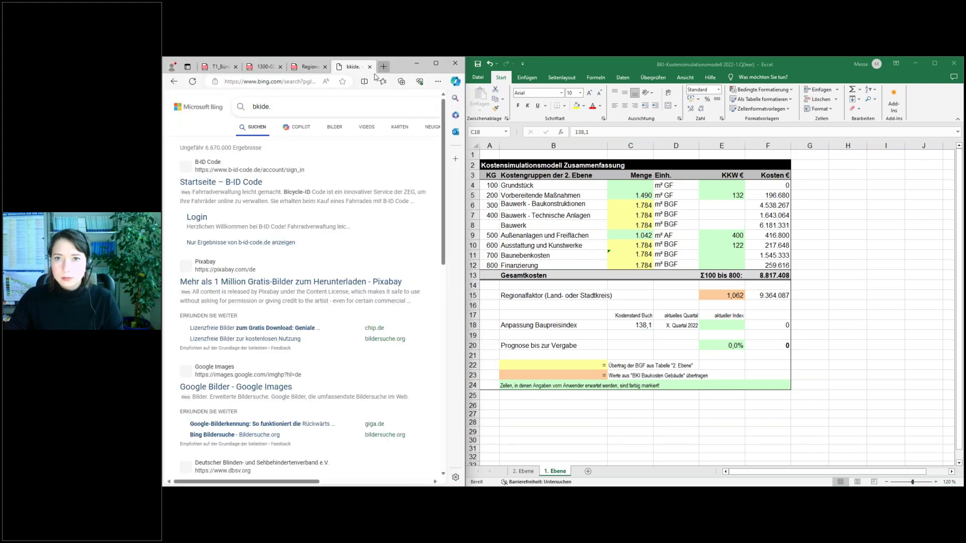
left_click(289, 82)
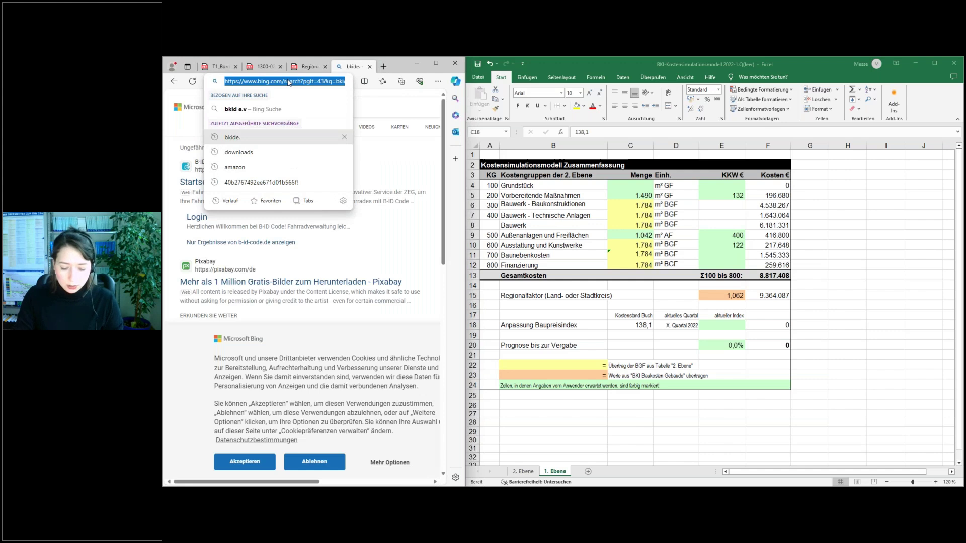
type("bki.de")
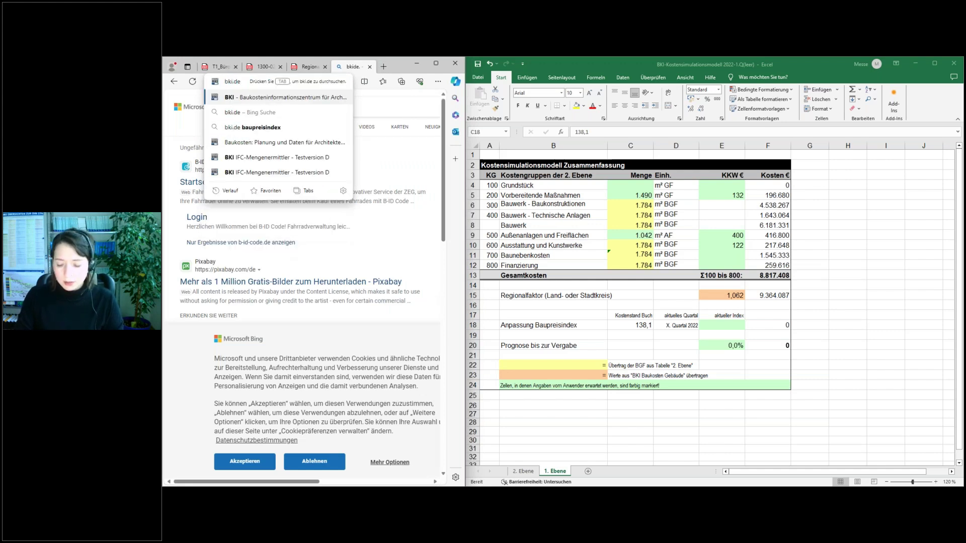
key("Return")
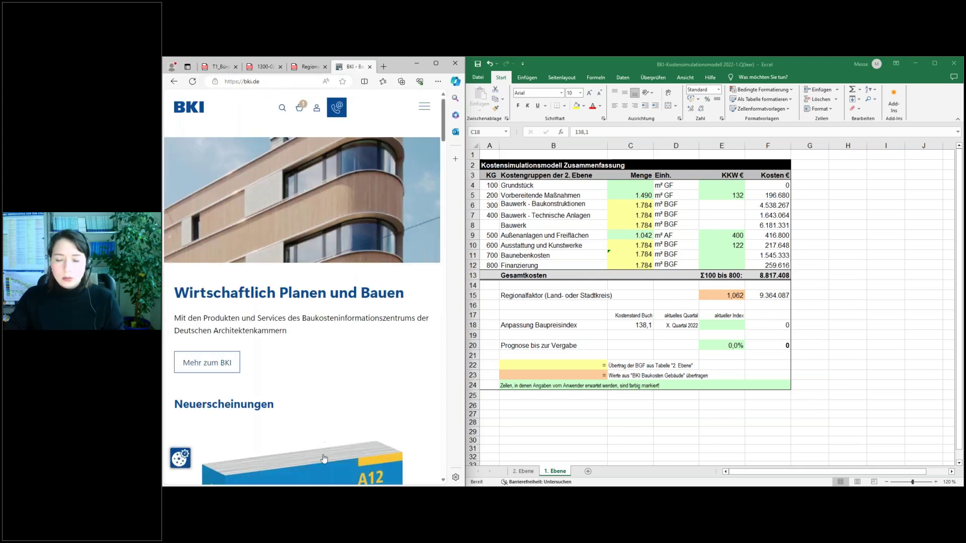
left_click_drag(465, 265, 680, 256)
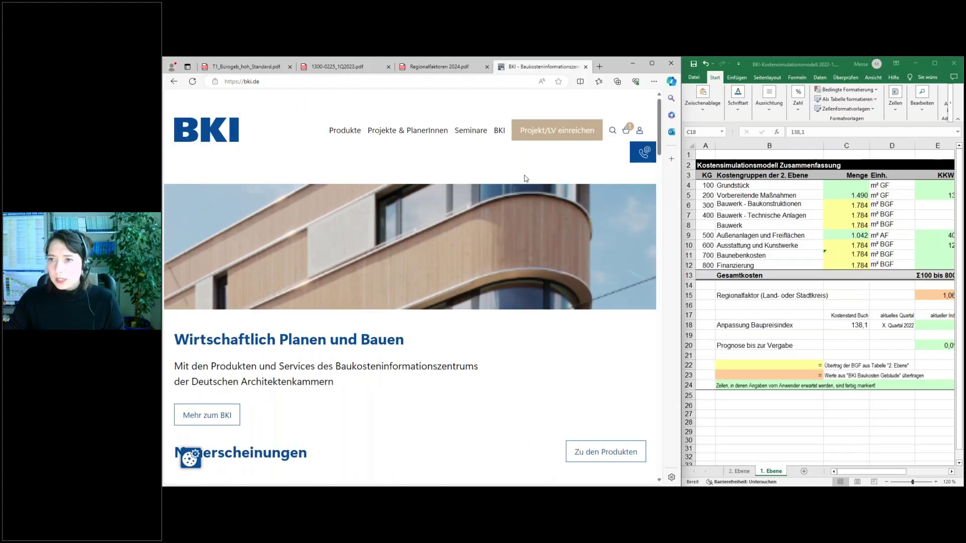
Look up the index value for 1/2023 in the table on BKI's Baupreisindex page.
mouse_move(500, 135)
left_click(509, 172)
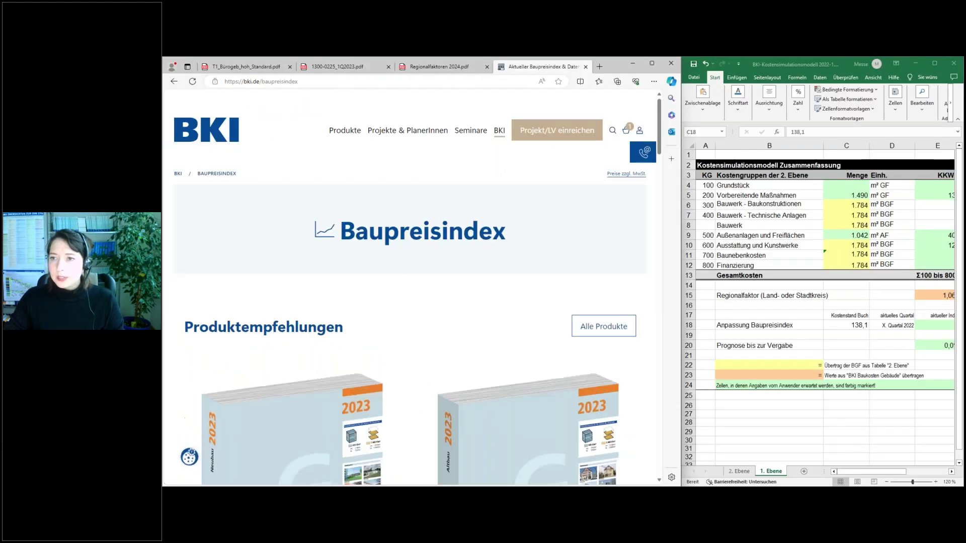
scroll(410, 287, "down", 6)
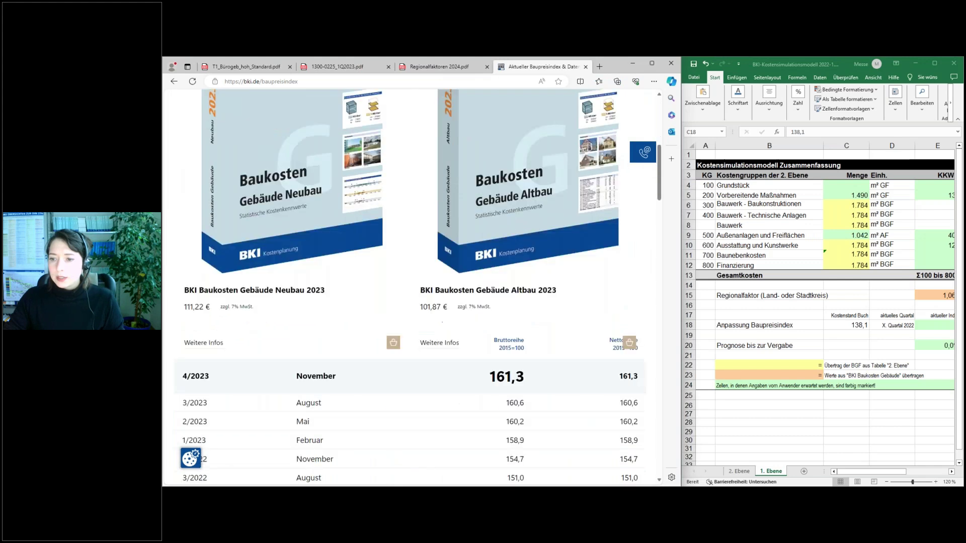
scroll(380, 247, "down", 3)
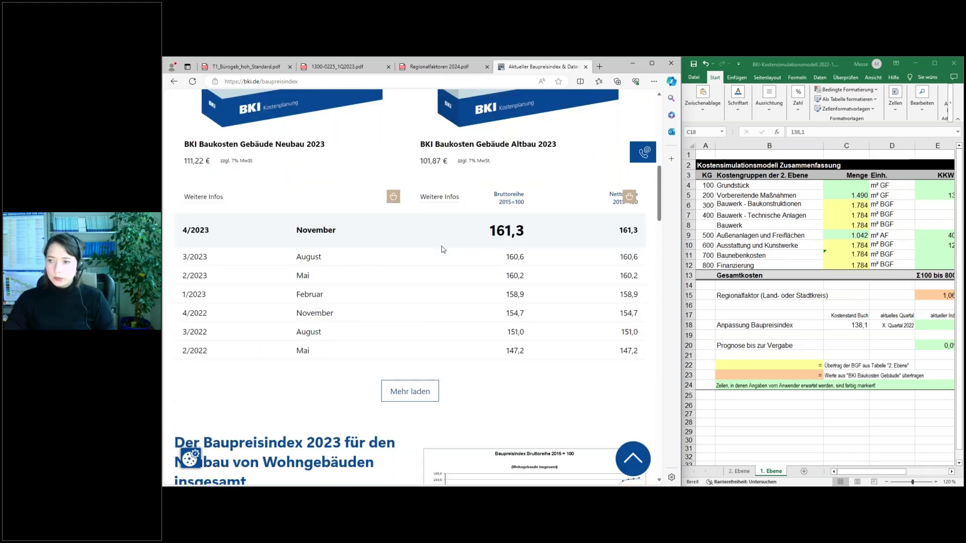
scroll(440, 273, "down", 1)
scroll(440, 273, "up", 1)
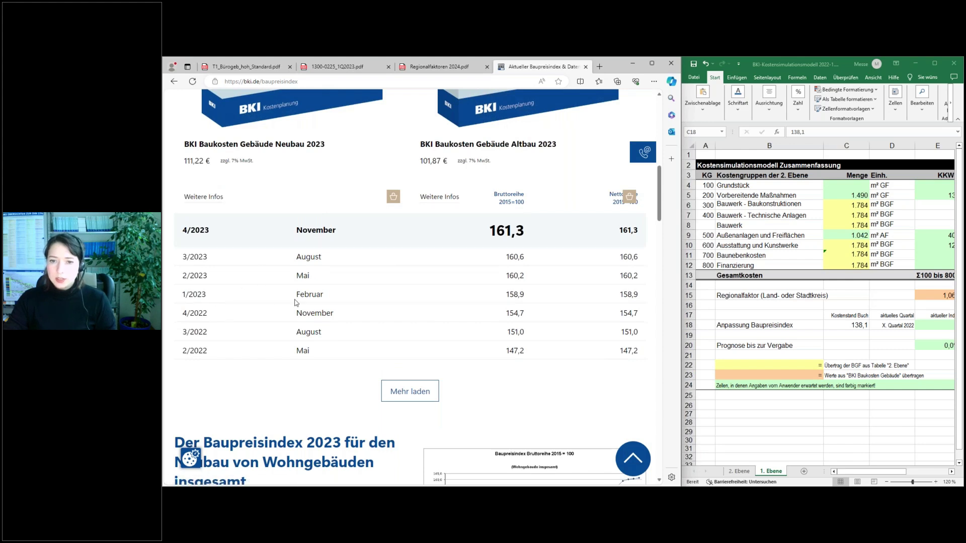
Set the Kostenstand Buch index in C18 to 158,9.
left_click(859, 325)
type("158")
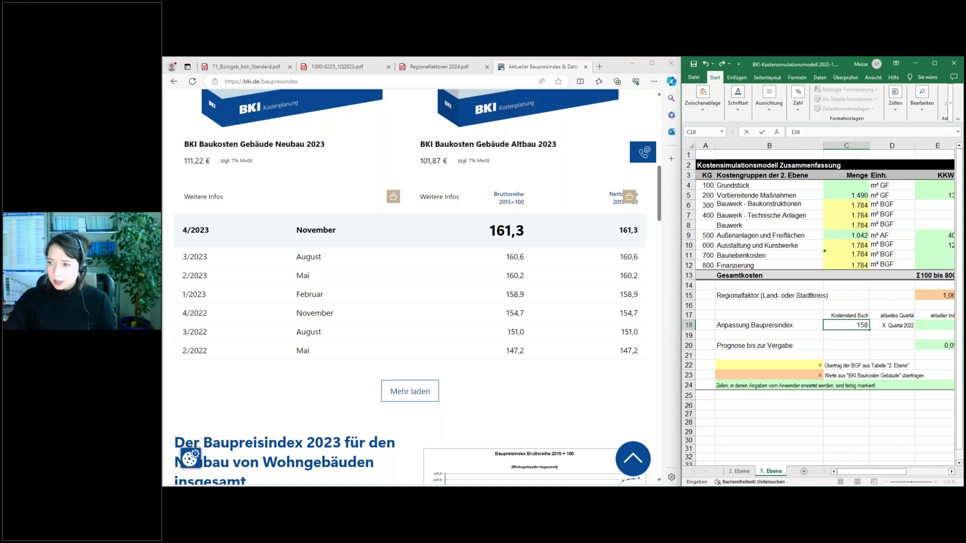
type(",9")
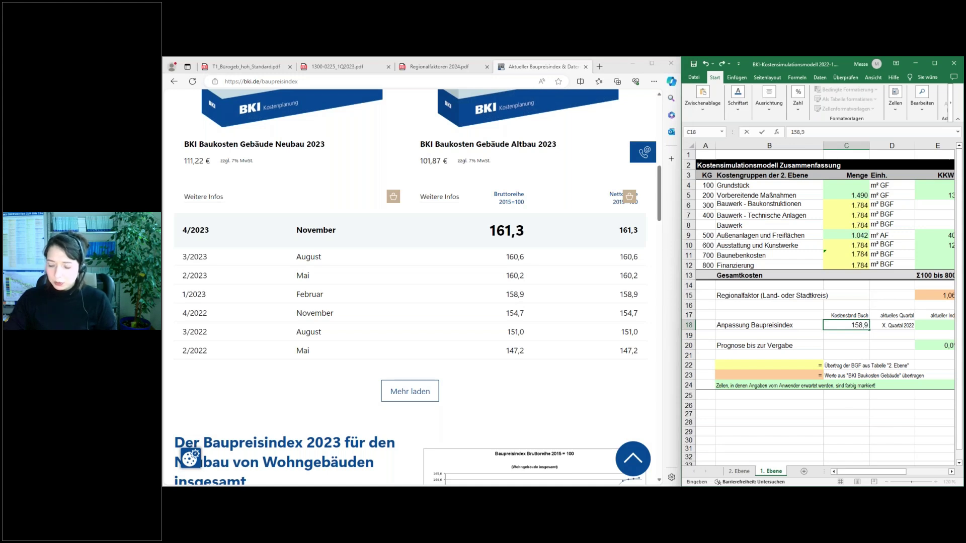
key("Return")
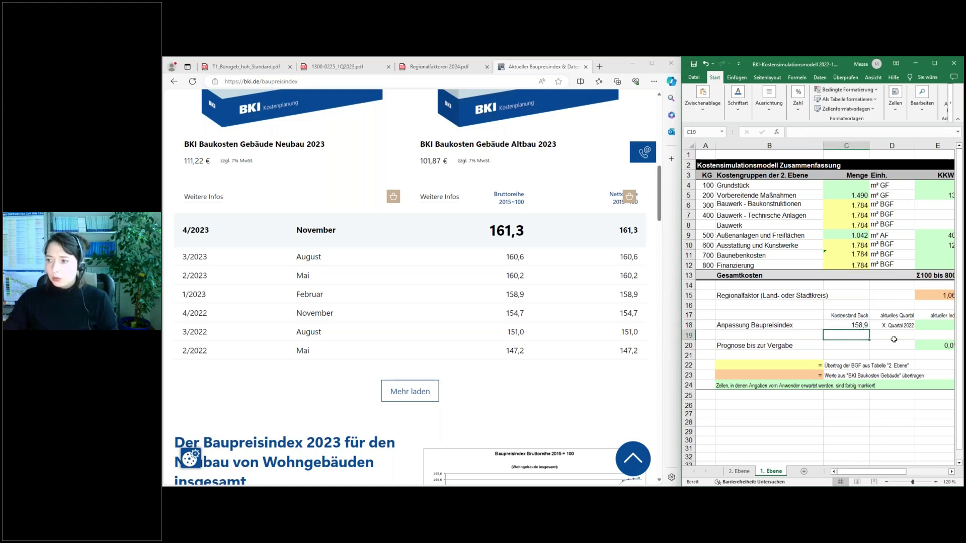
Set the aktuelles Quartal entry in D18 to 4. Quartal 2023.
left_click(894, 326)
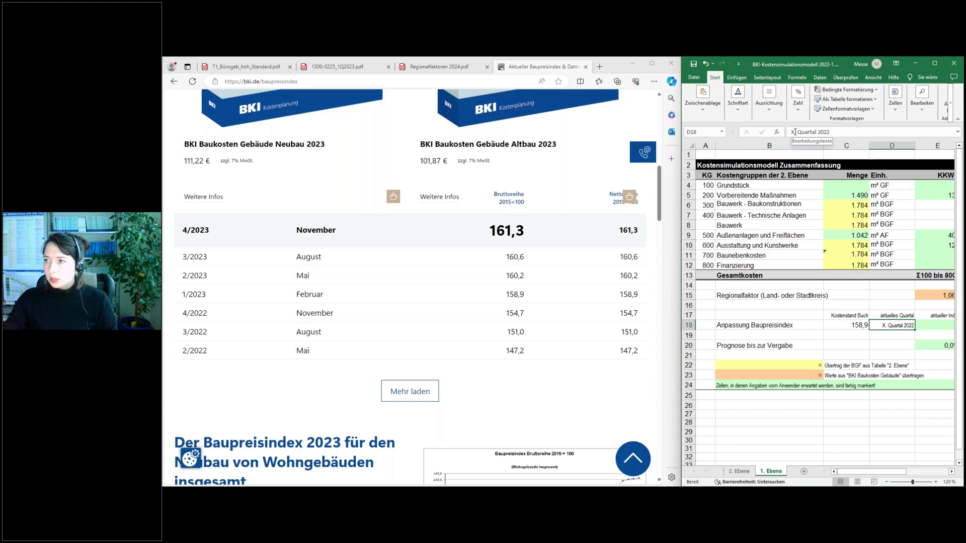
double_click(793, 132)
type("4")
left_click(834, 132)
key("BackSpace")
type("3")
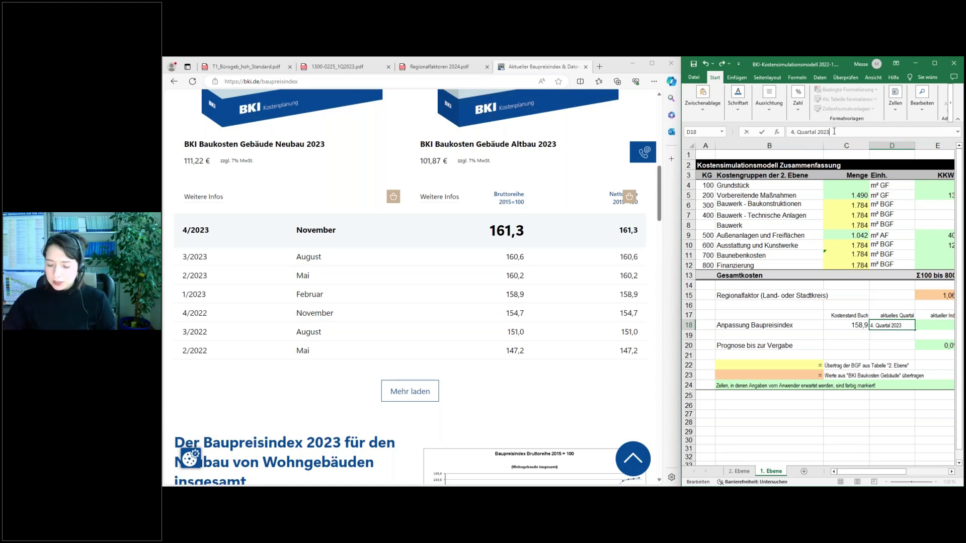
key("Return")
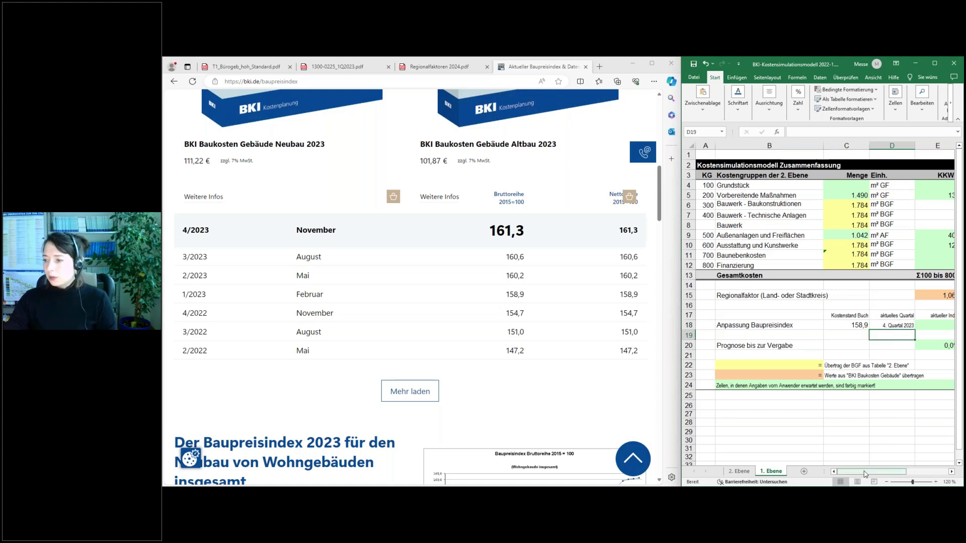
Enter 161,3 as the aktueller Index for the Baupreisindex adjustment in E18.
left_click_drag(866, 472, 906, 472)
left_click(809, 325)
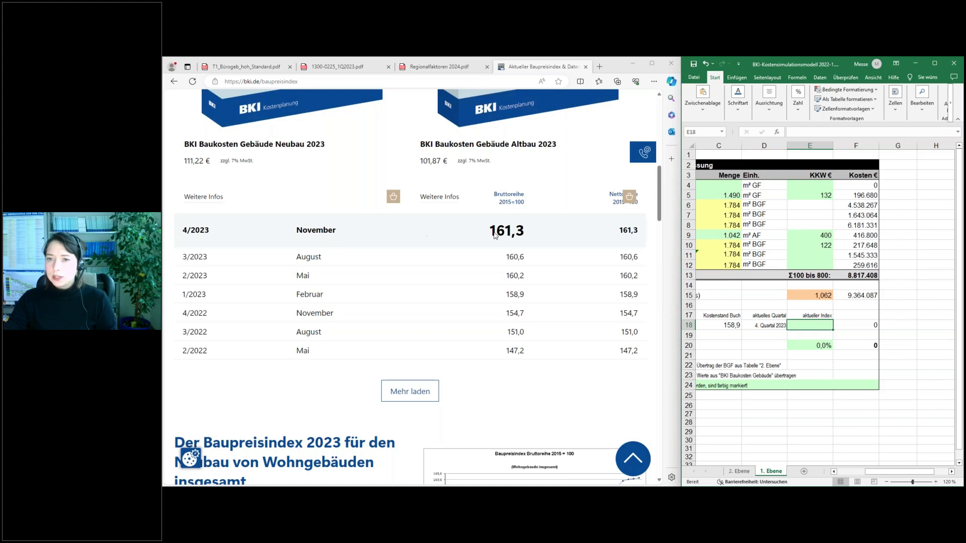
type("161")
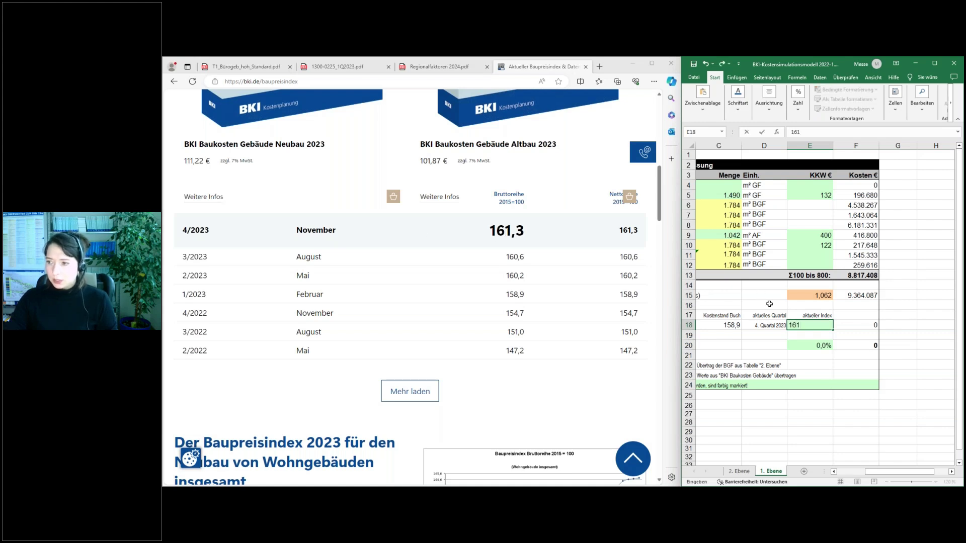
type(",3")
key("Return")
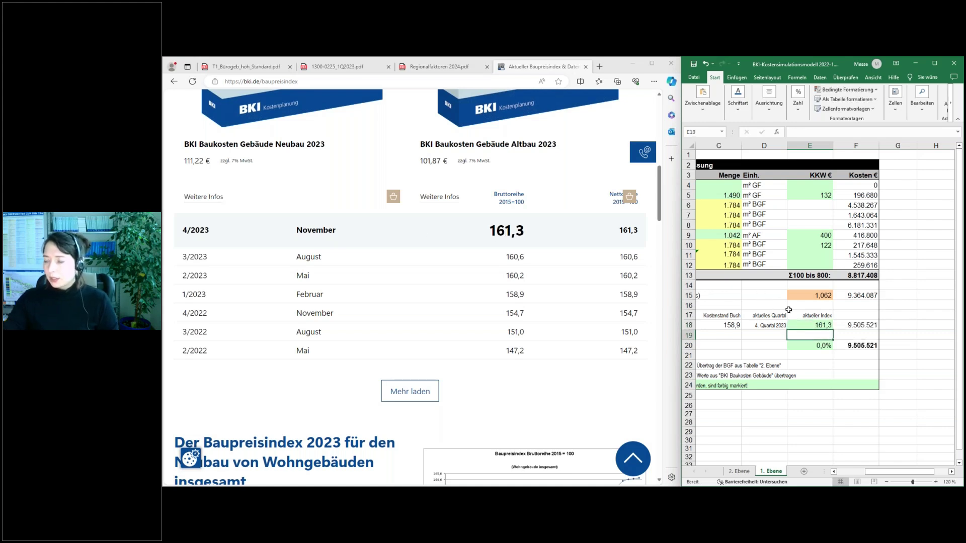
Widen the Excel window to show the whole summary table and check the cost formulas in F18 and F20.
left_click_drag(681, 211, 384, 193)
left_click_drag(801, 475, 766, 475)
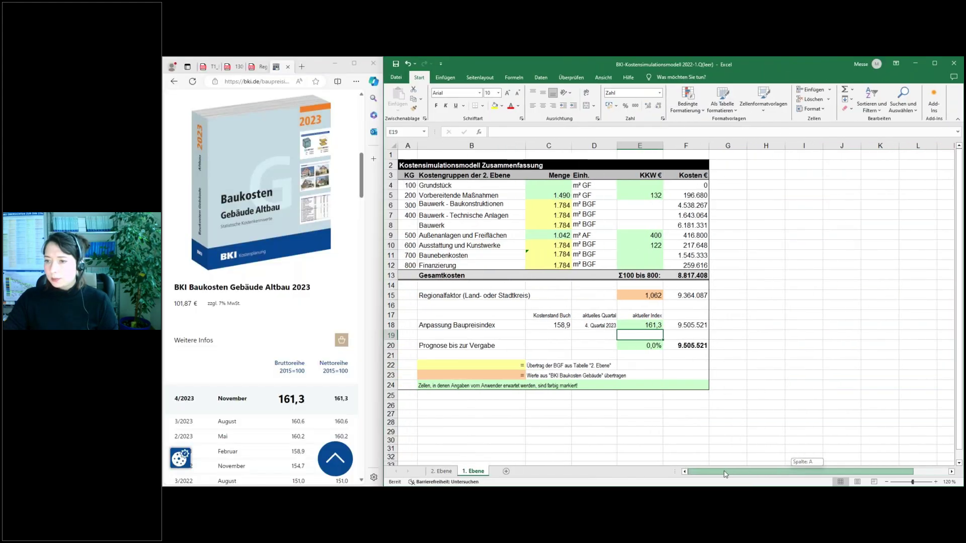
left_click(672, 324)
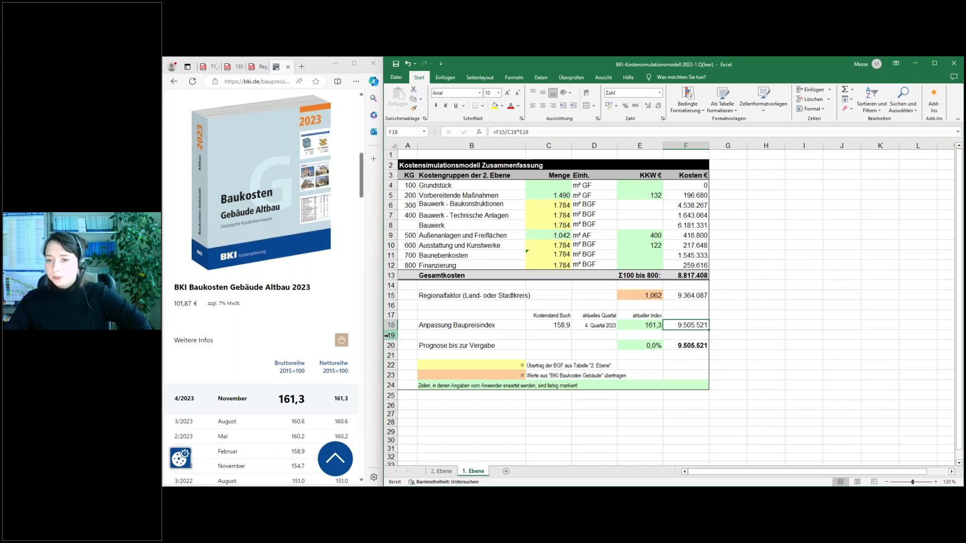
left_click_drag(384, 339, 431, 340)
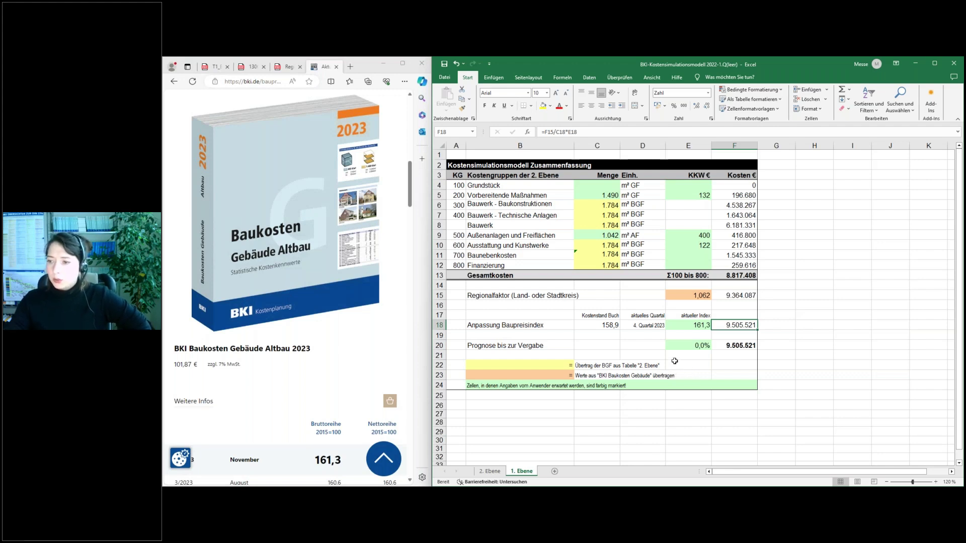
left_click(715, 346)
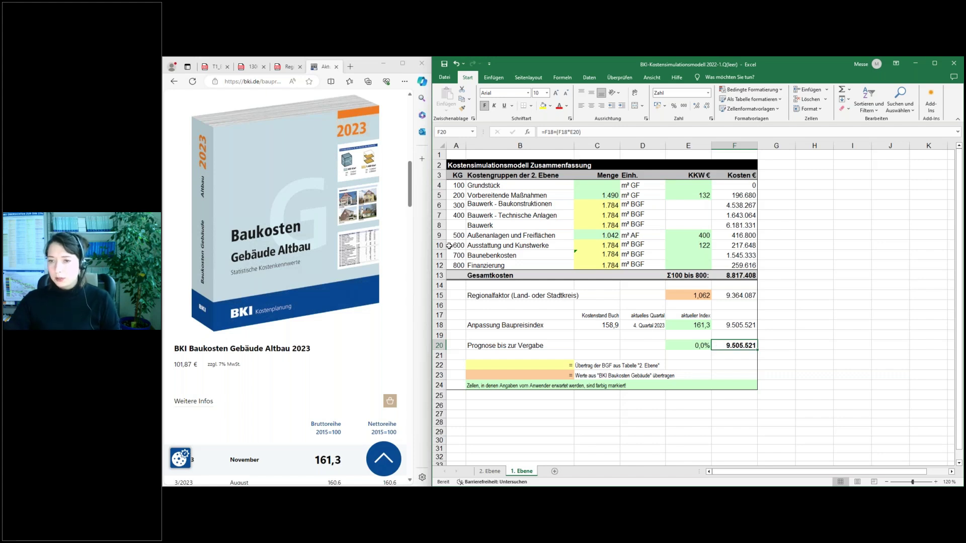
Widen the browser window and review the quarterly values in the Baupreisindex table.
left_click_drag(431, 261, 566, 272)
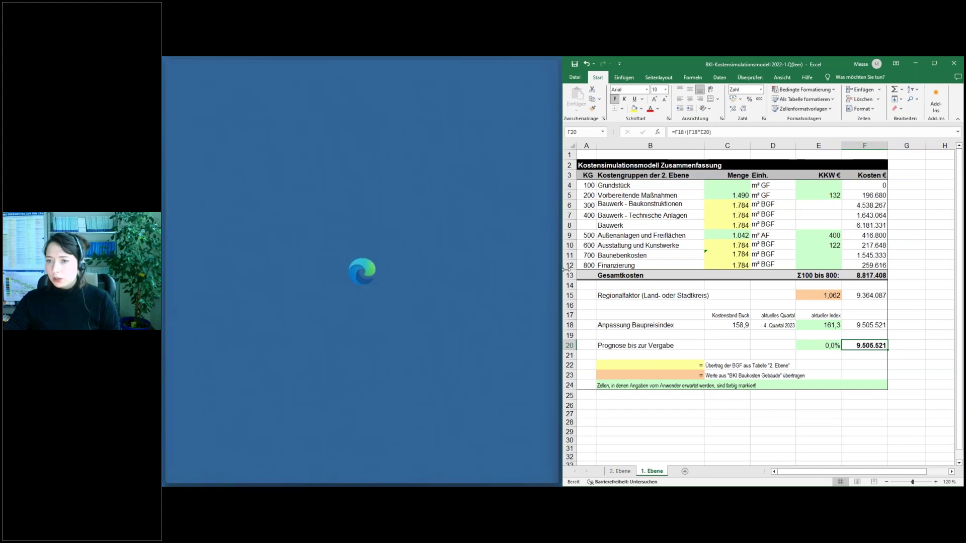
scroll(498, 247, "down", 5)
scroll(498, 247, "down", 6)
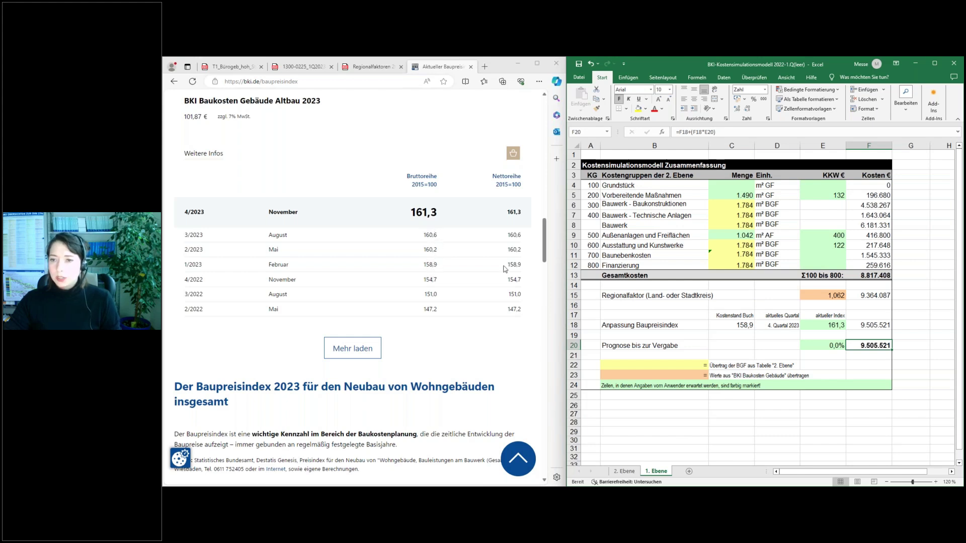
Set the Prognose bis zur Vergabe in E20 to 7% and check the forecast cost in F20.
left_click(817, 348)
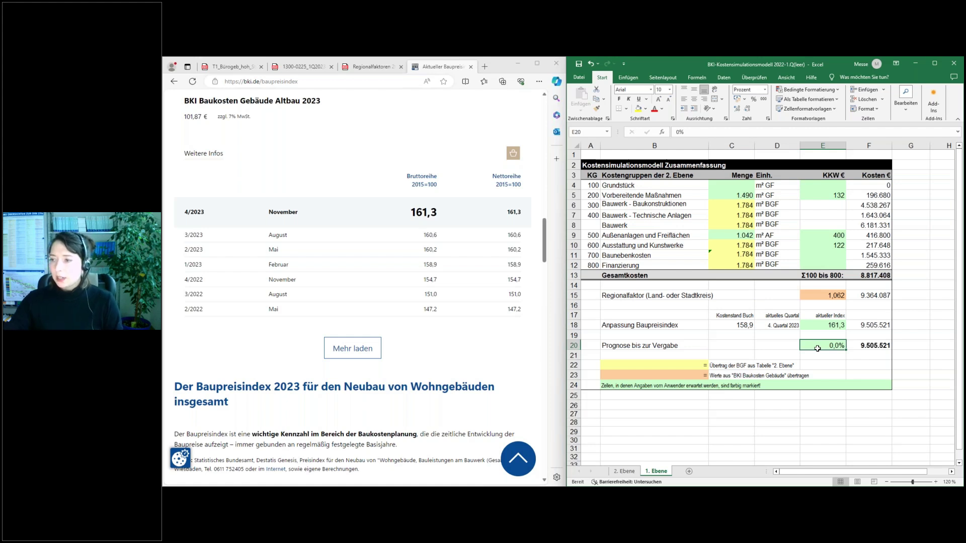
left_click(674, 132)
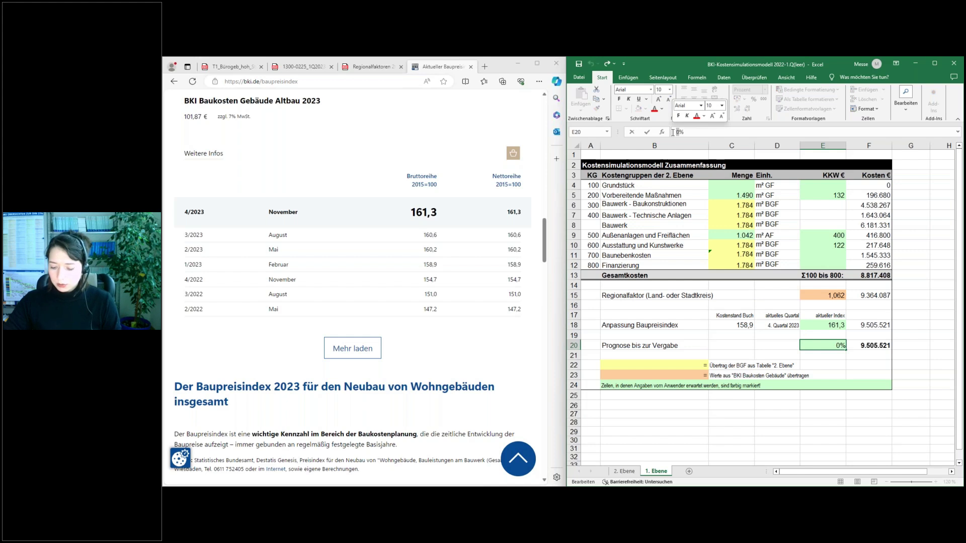
type("7")
key("Return")
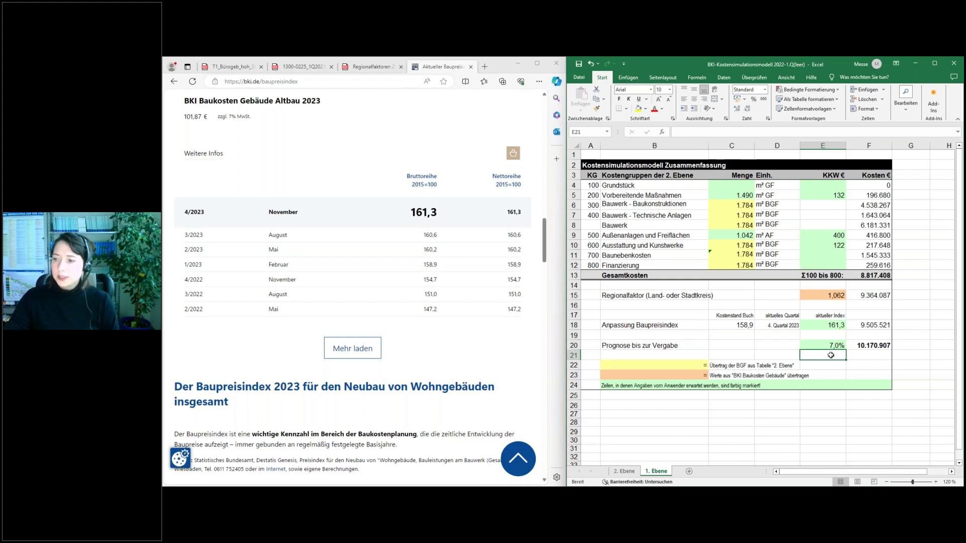
left_click(864, 346)
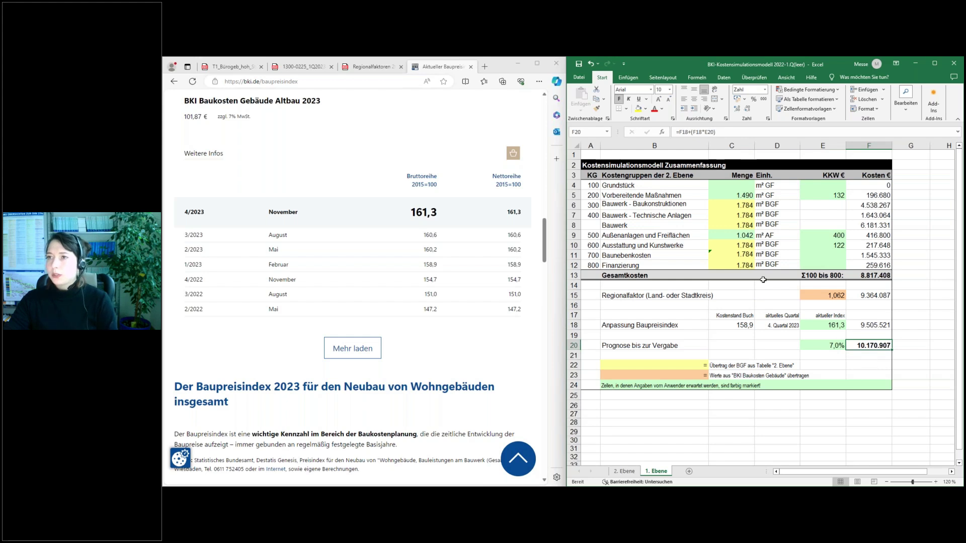
left_click(822, 406)
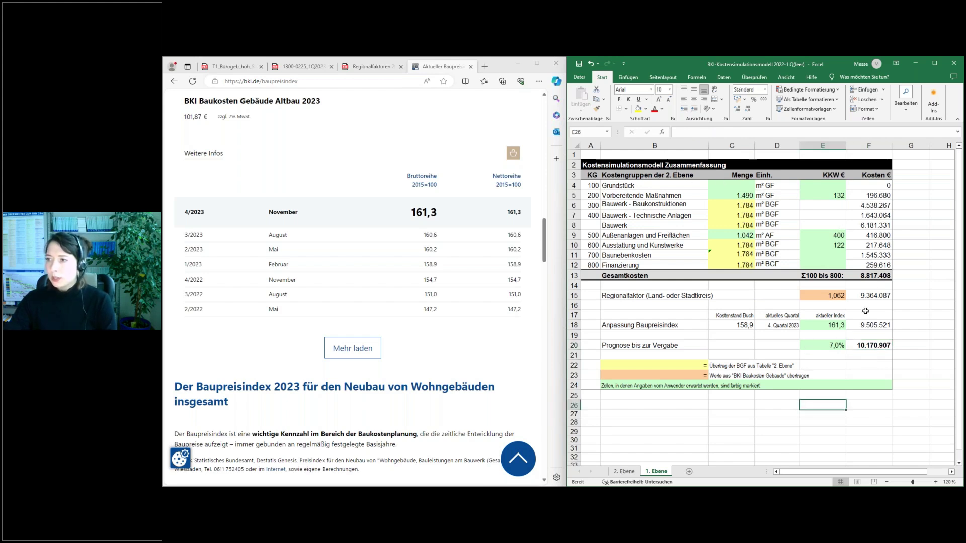
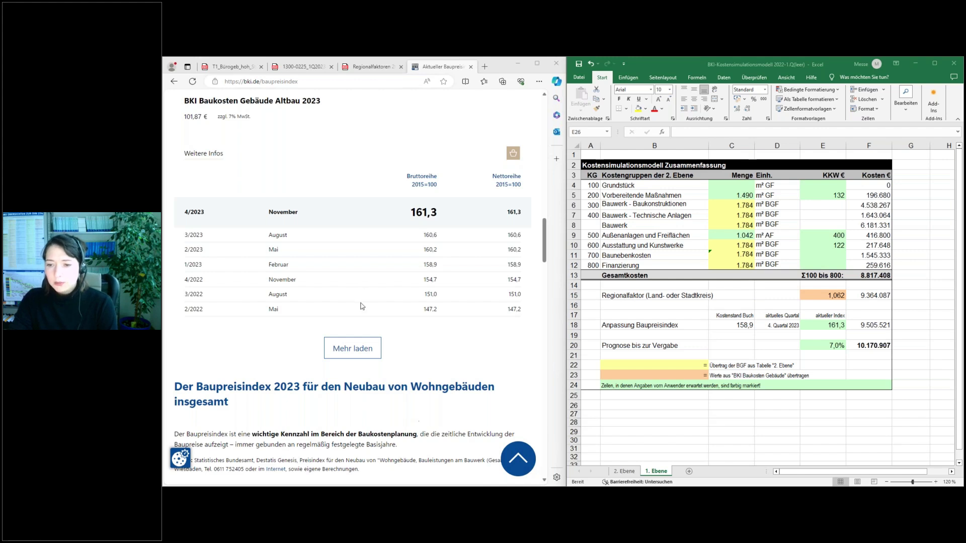
Review the Kostenkennwerte tables and the percentage chart on page 2 of T1_Bürogeb_hoh_Standard.pdf.
left_click(233, 67)
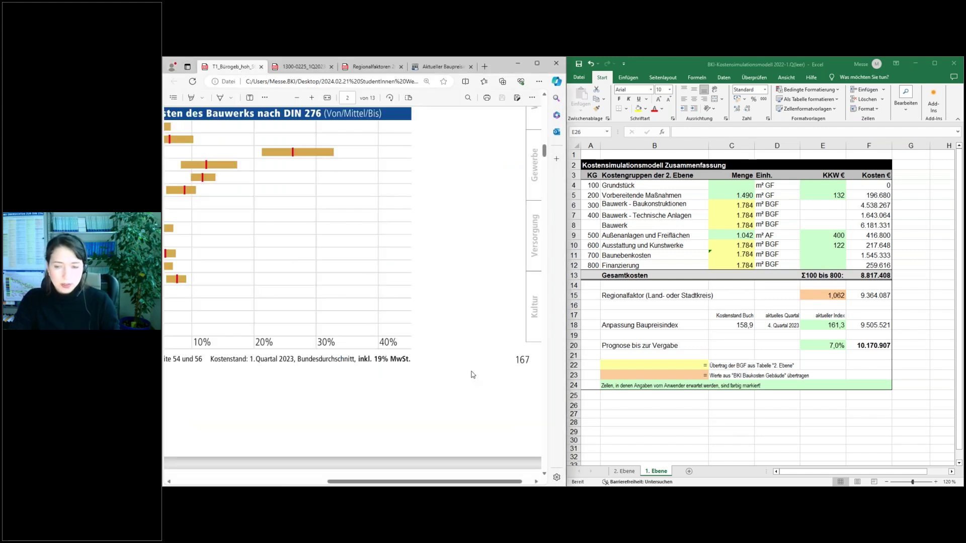
scroll(473, 375, "down", 3)
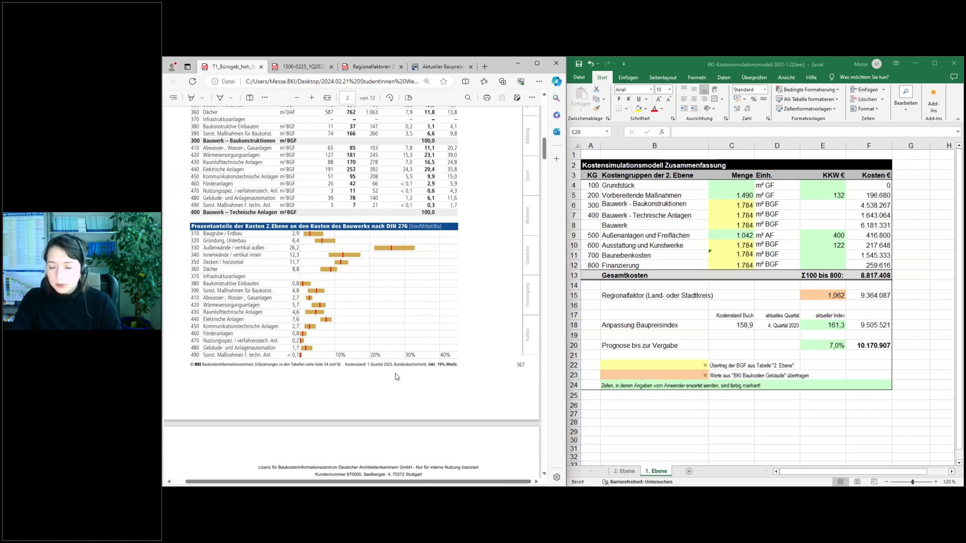
scroll(387, 370, "up", 2)
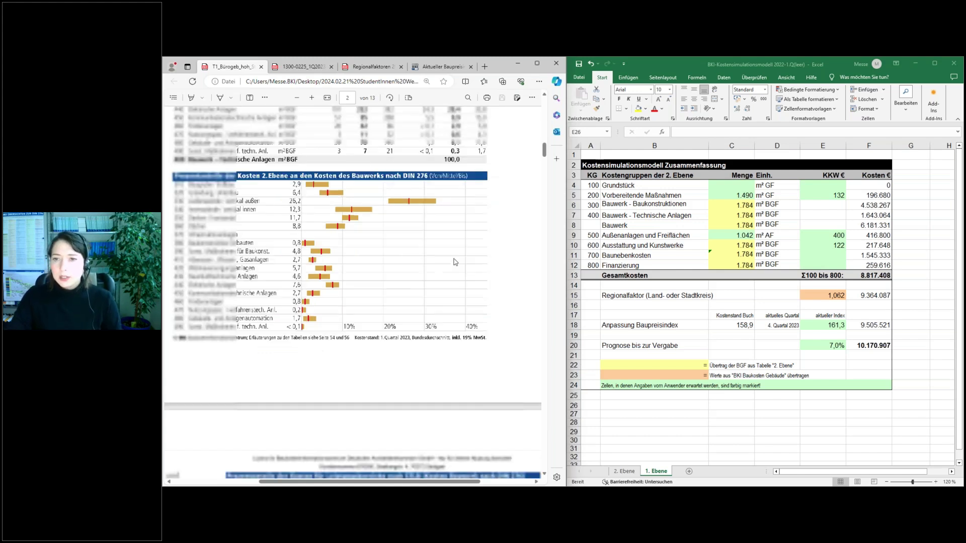
scroll(457, 260, "down", 4)
scroll(413, 254, "up", 4)
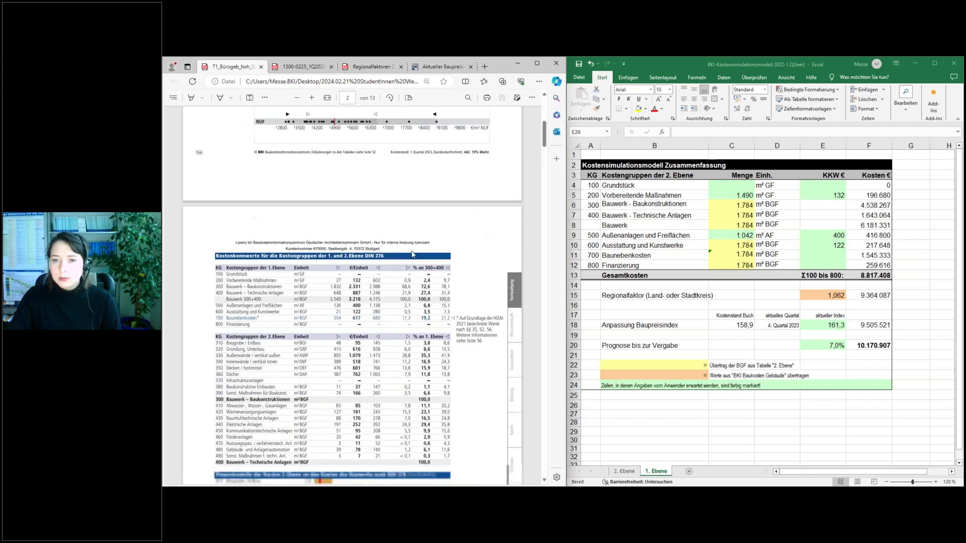
scroll(260, 187, "up", 2)
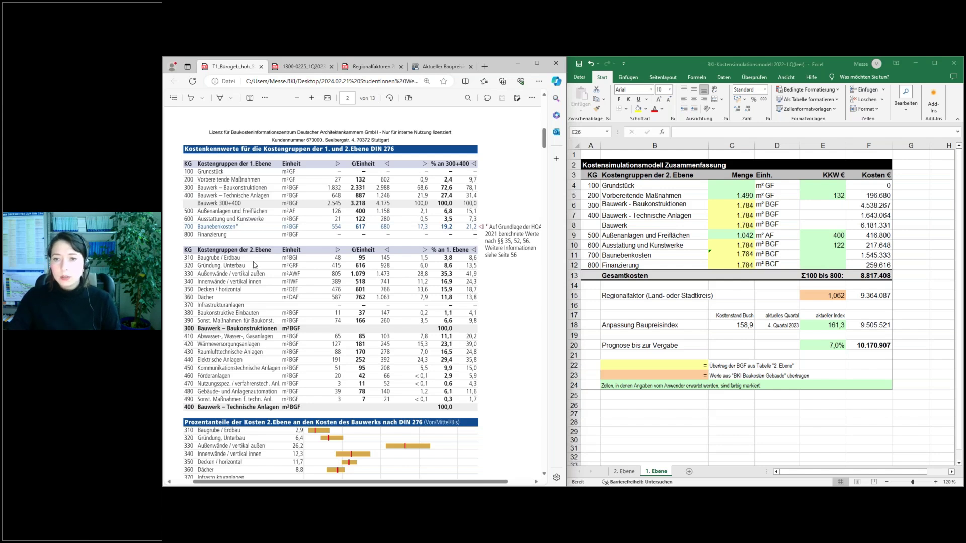
scroll(255, 266, "down", 2)
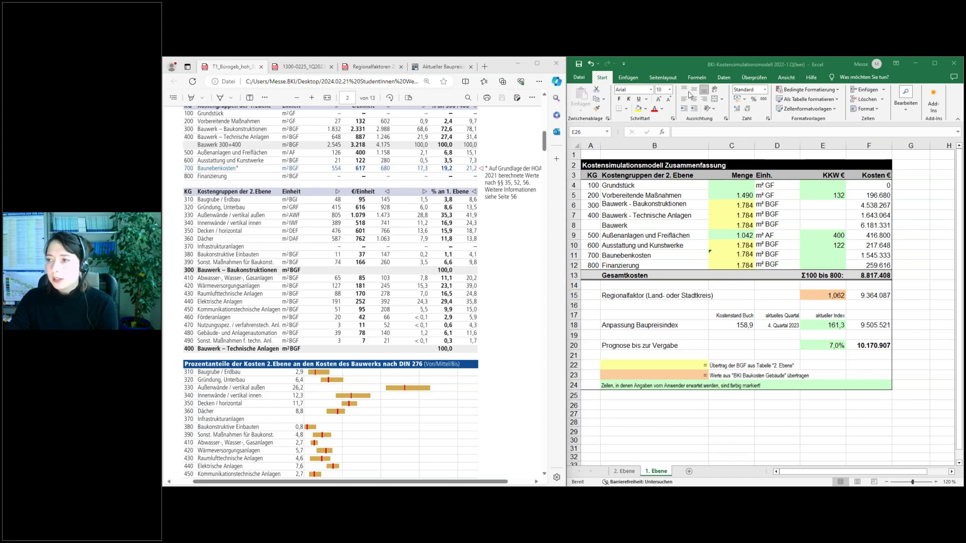
left_click(585, 66)
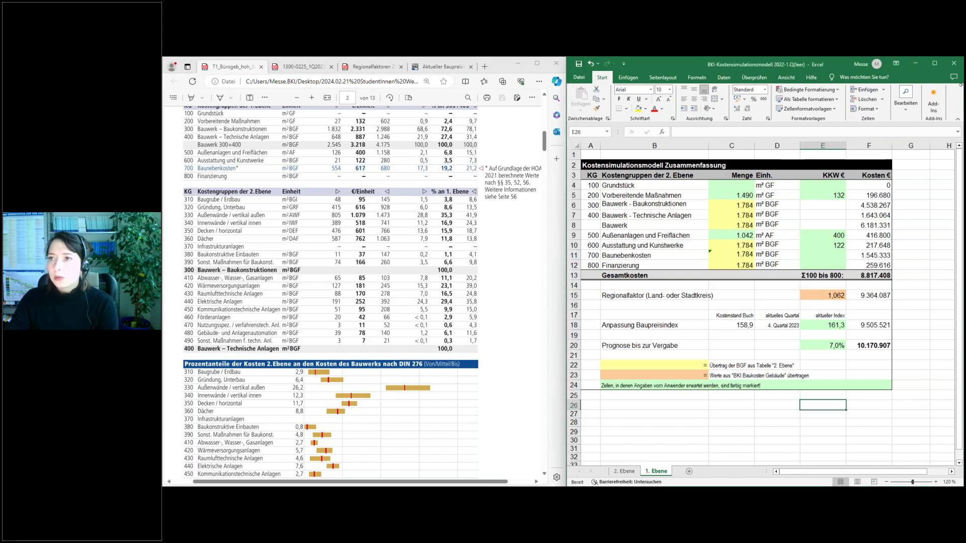
left_click(404, 431)
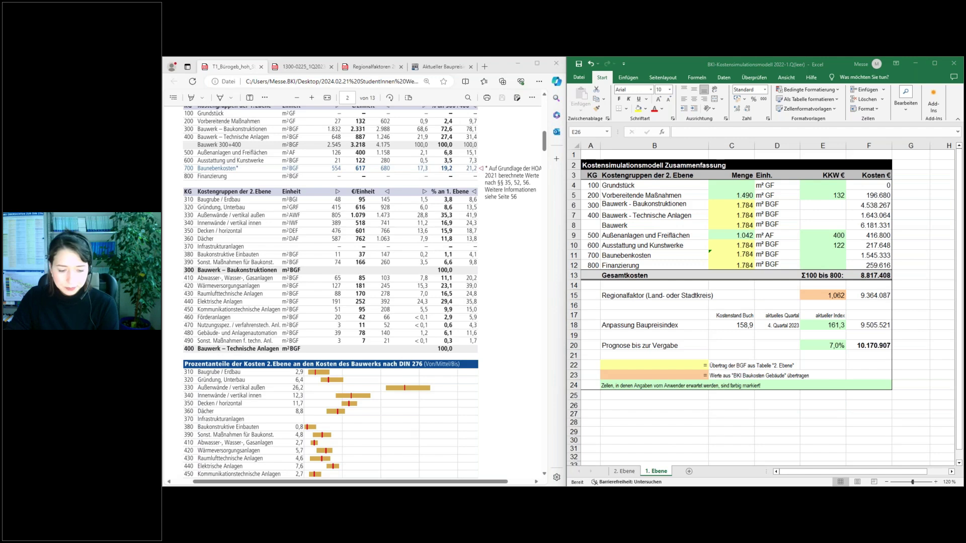
key("alt+Tab")
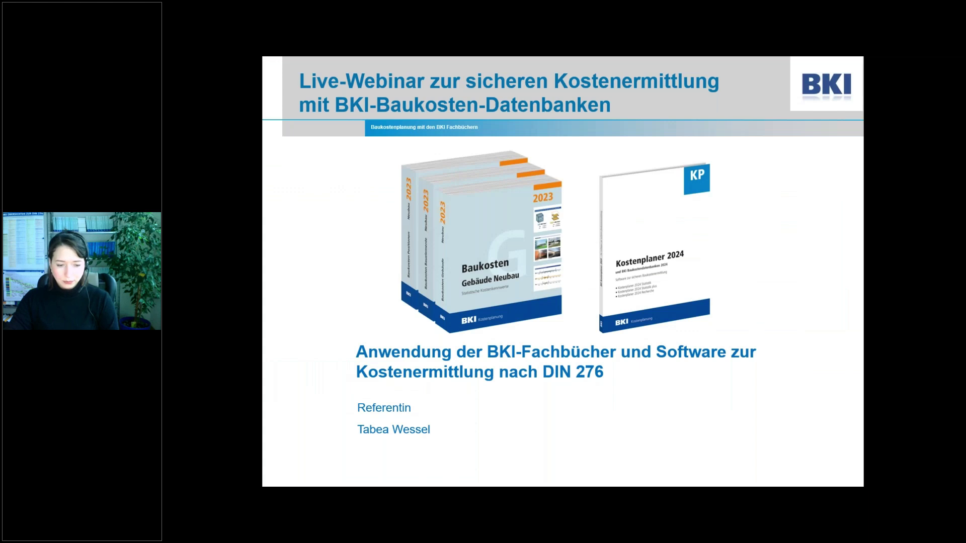
key("Right")
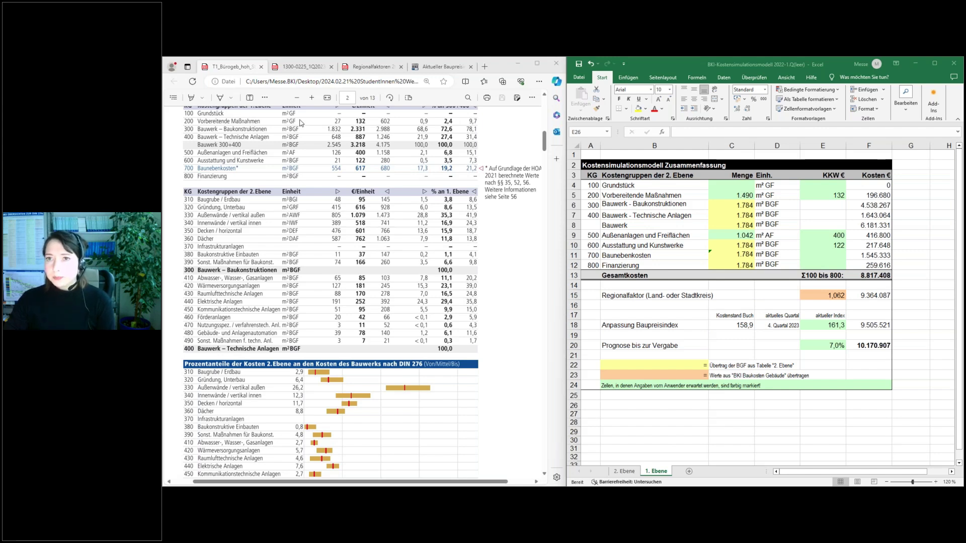
Look through 1300-0225_1Q2023.pdf from the Objektübersicht to the Planungskennwerte für Flächen und Rauminhalte on page 4.
left_click(286, 67)
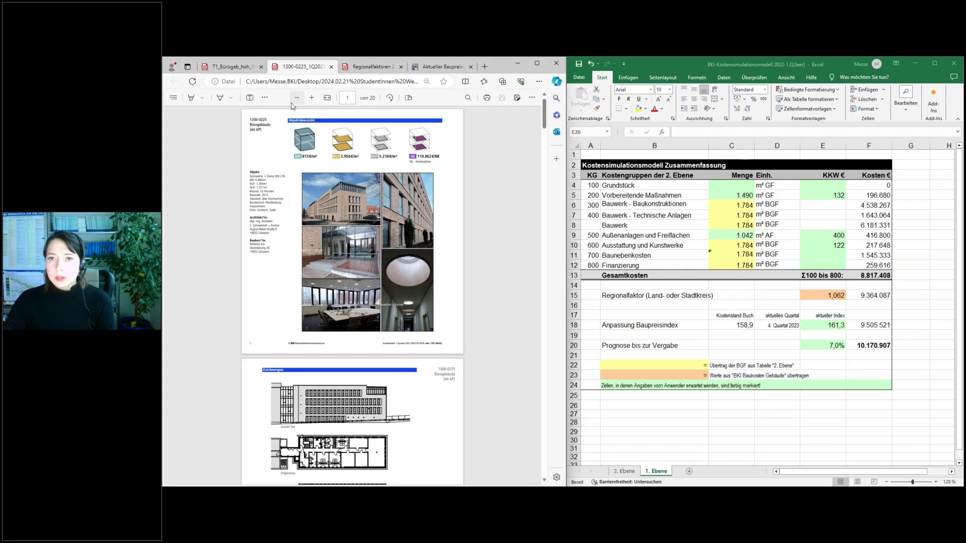
scroll(269, 146, "up", 2)
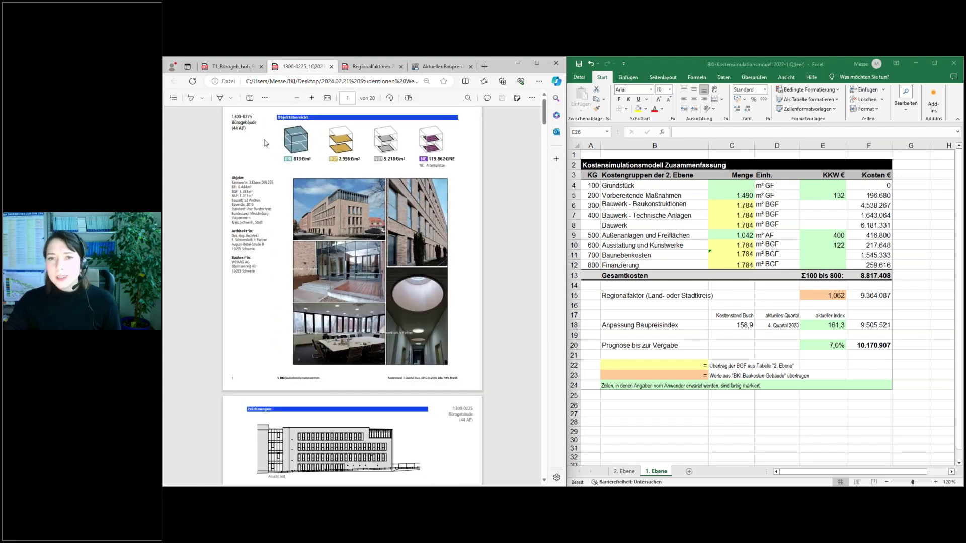
scroll(289, 150, "down", 1)
scroll(289, 150, "up", 1)
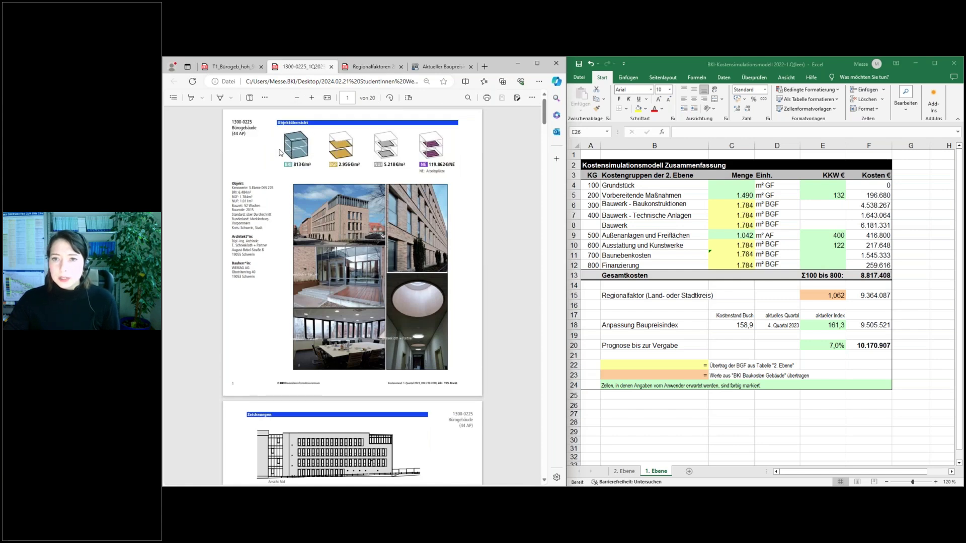
scroll(280, 157, "down", 3)
scroll(280, 157, "down", 11)
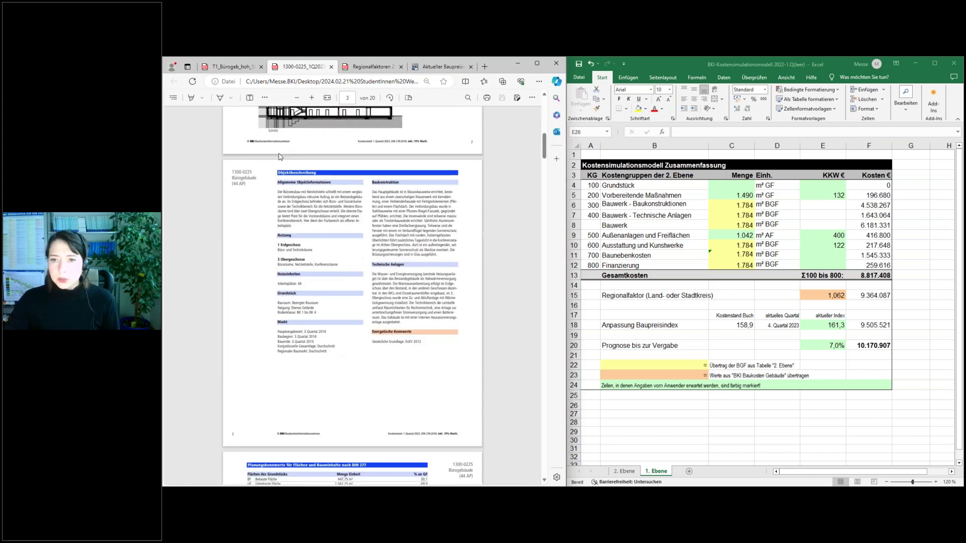
scroll(279, 157, "down", 1)
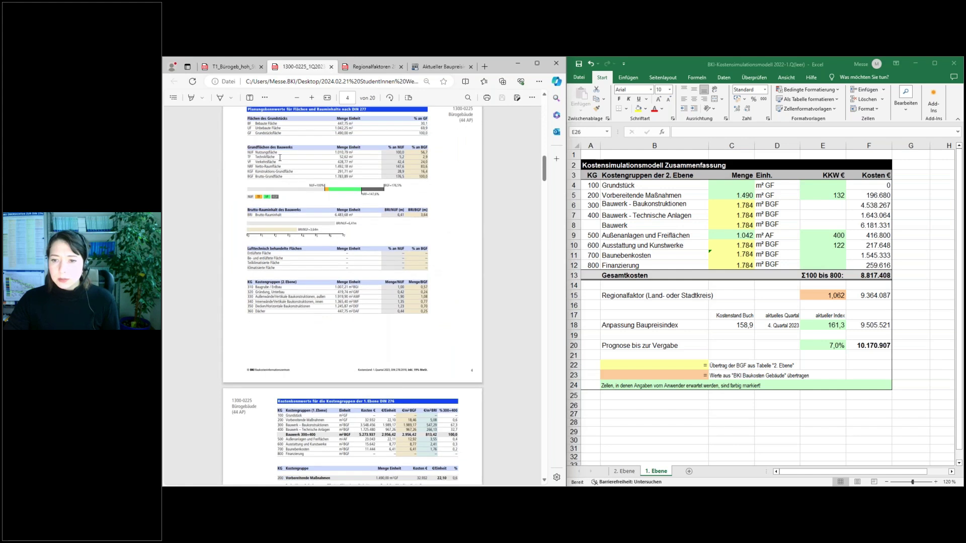
scroll(306, 190, "down", 1)
scroll(306, 190, "up", 1)
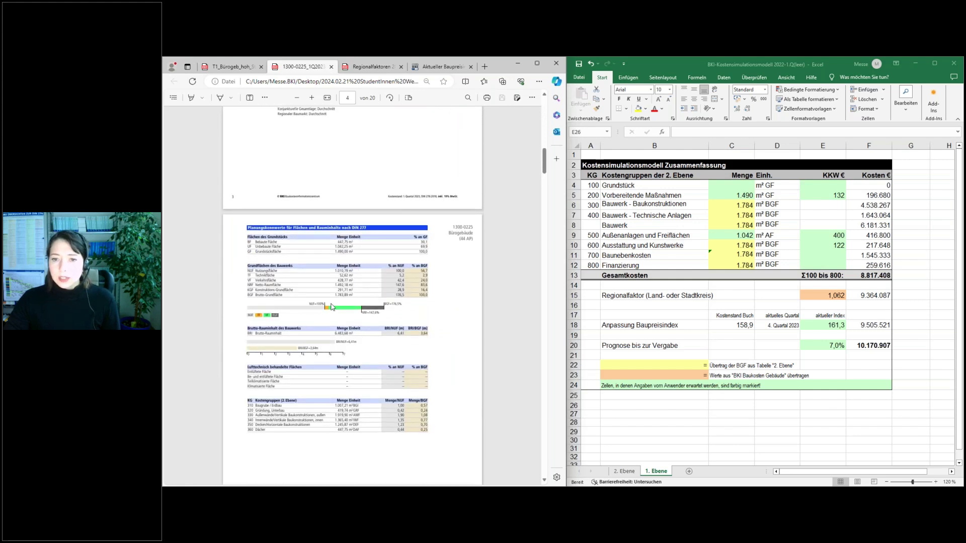
scroll(332, 306, "down", 2)
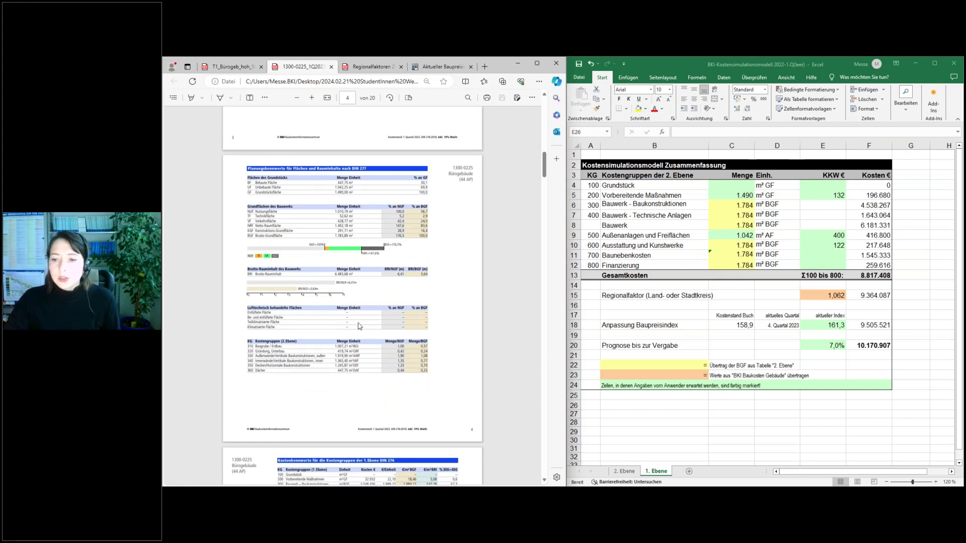
Check the area, volume and Kostengruppen tables on page 4 of 1300-0225_1Q2023.pdf.
scroll(352, 195, "up", 1)
scroll(291, 198, "down", 2)
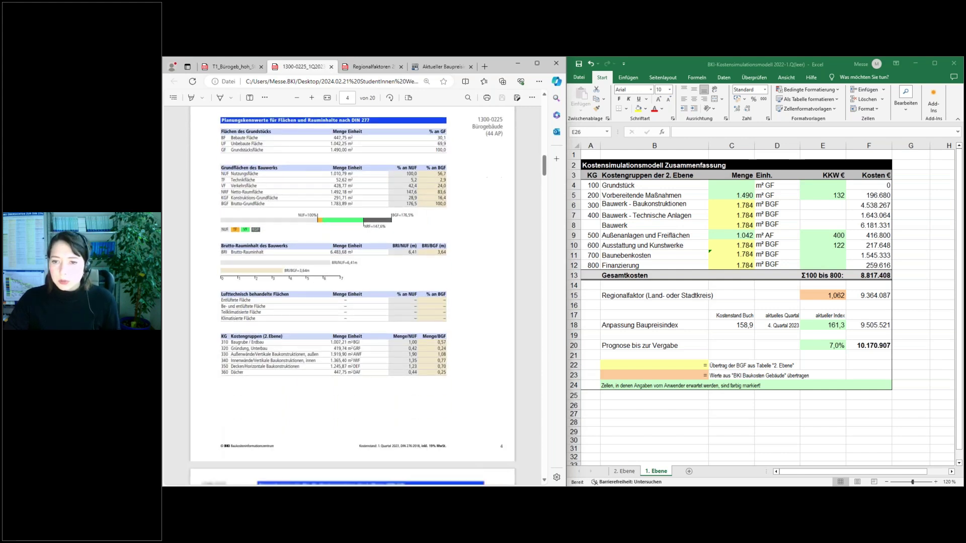
scroll(291, 198, "up", 2)
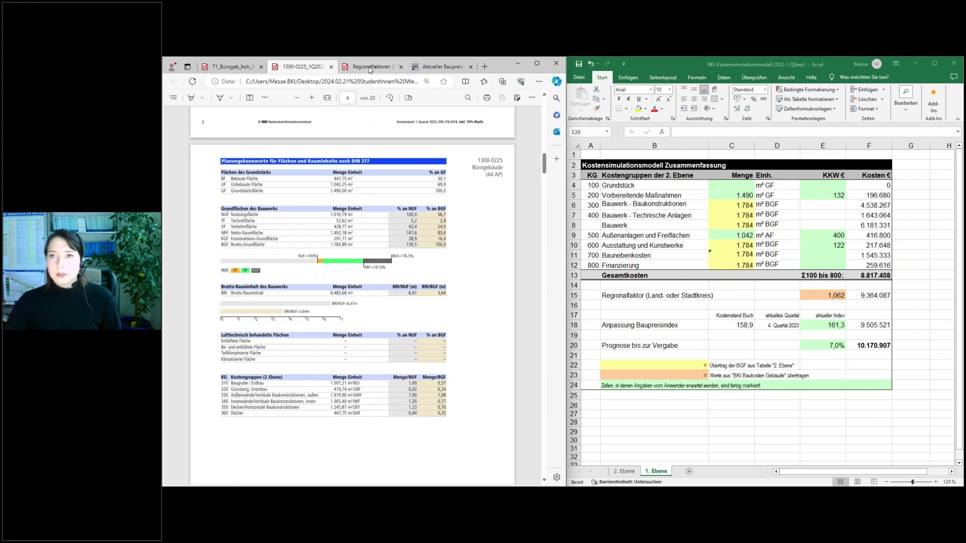
Close the Excel workbook and the three PDF tabs, and shrink and minimise the browser window with the Baupreisindex page.
left_click(961, 64)
left_click(961, 64)
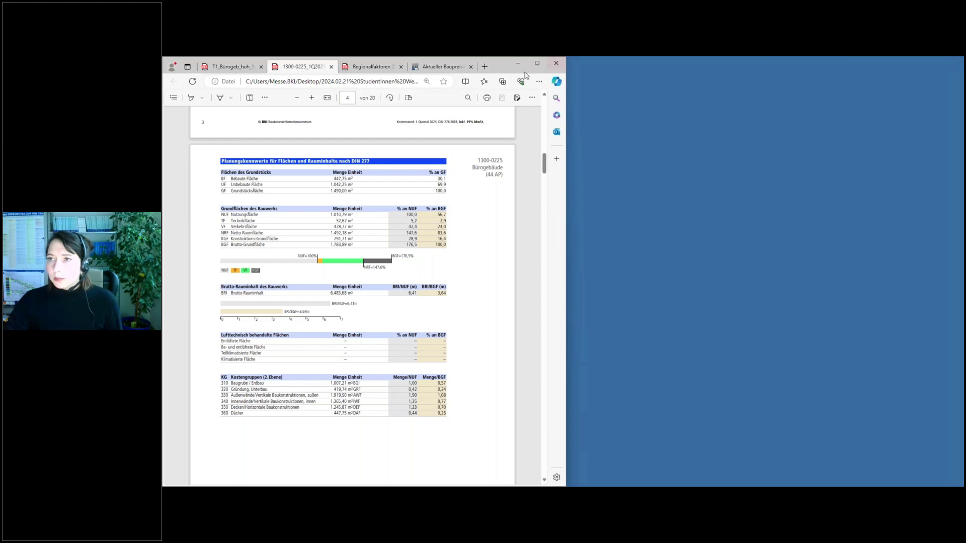
left_click(260, 66)
left_click(260, 67)
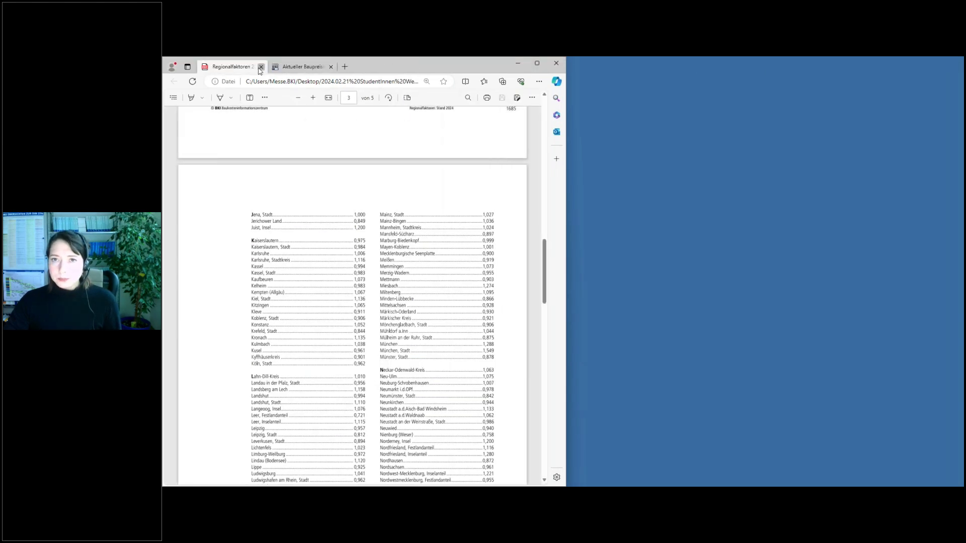
left_click(261, 66)
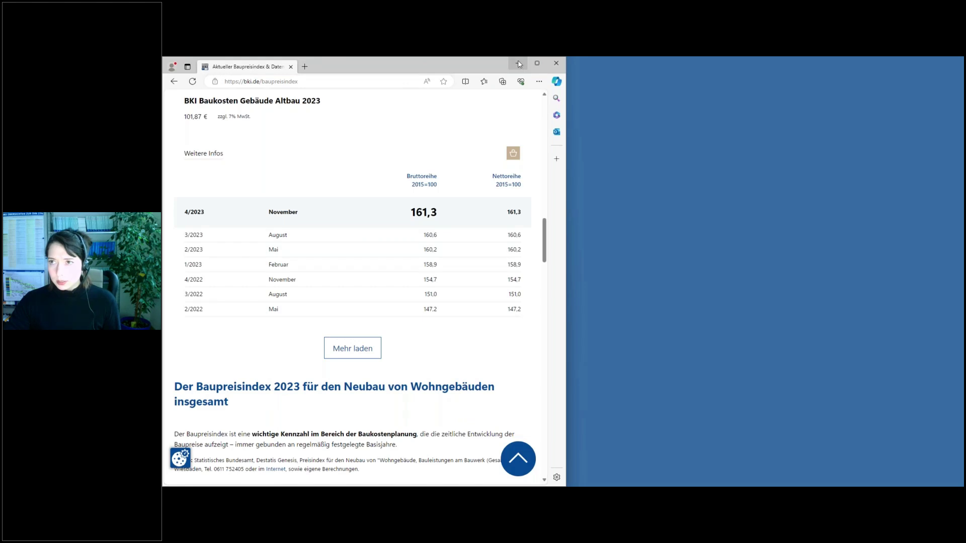
key("super+Right")
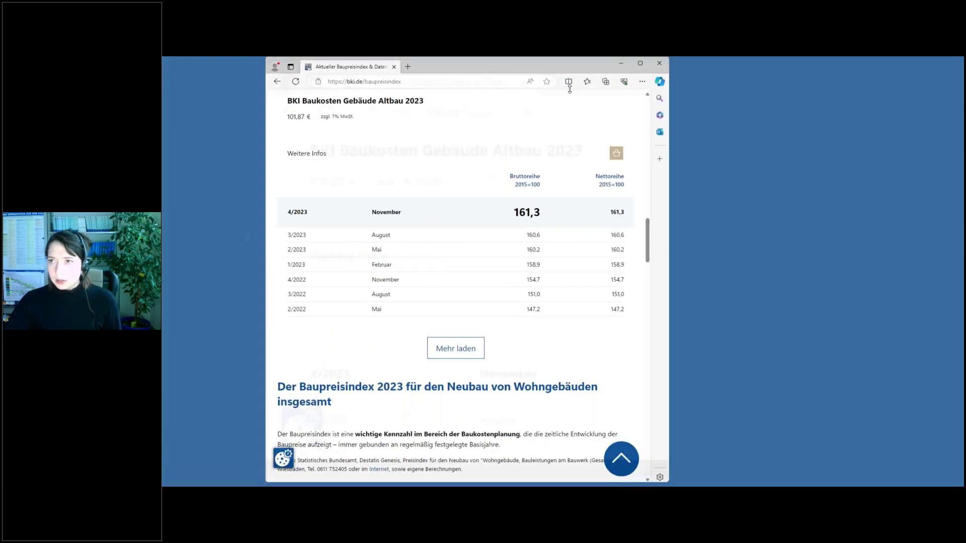
left_click_drag(544, 276, 545, 432)
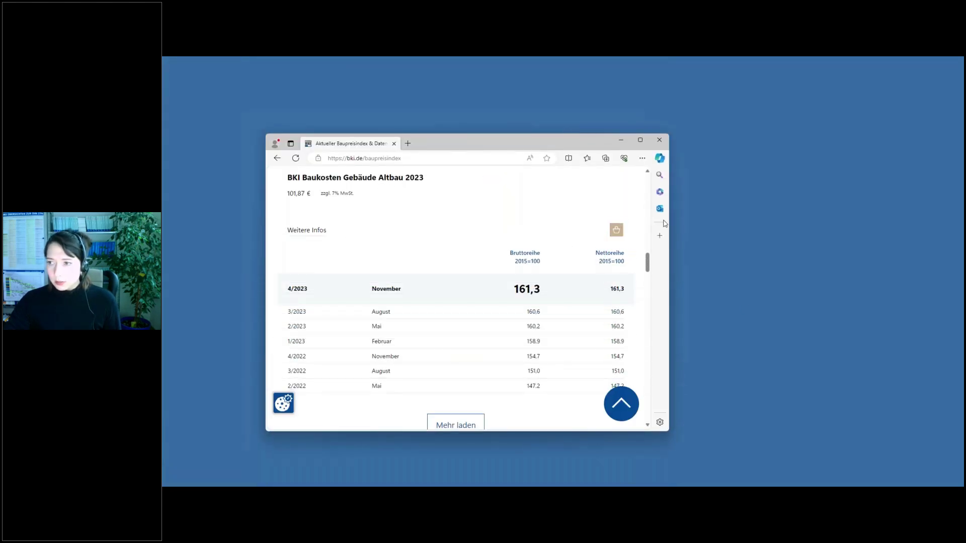
left_click(621, 141)
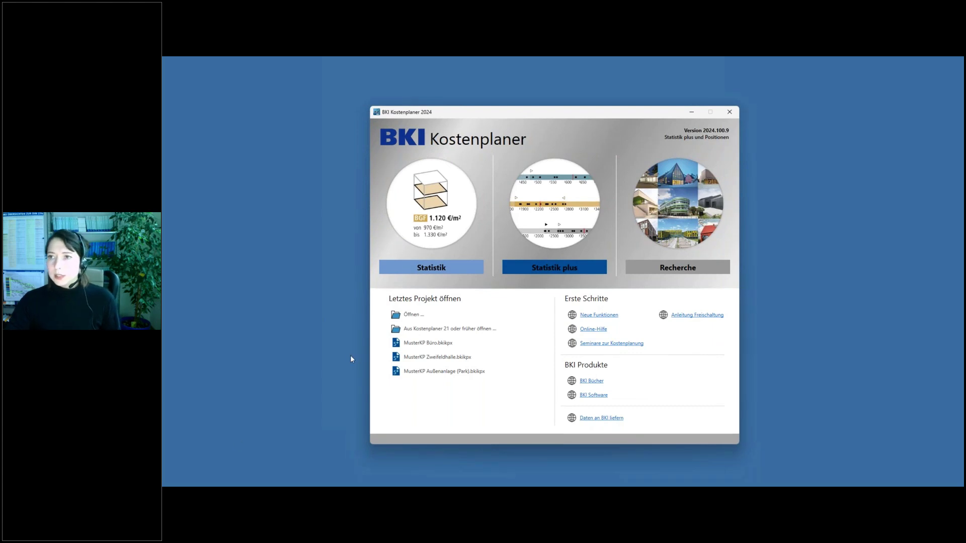
In BKI Kostenplaner 2024, start a new Statistik plus Kostenplan with the file name Bürogebäude Mustestraße.
left_click_drag(612, 117, 624, 108)
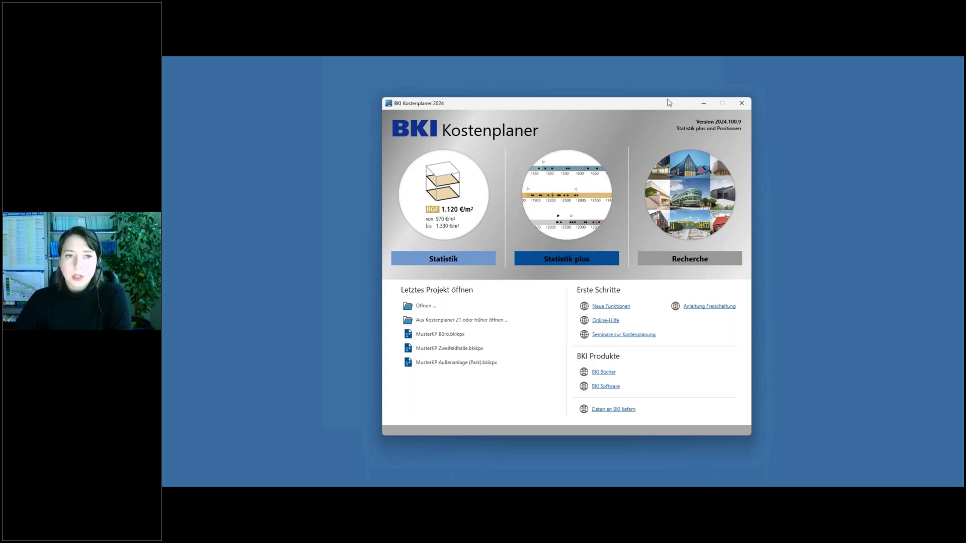
left_click(541, 199)
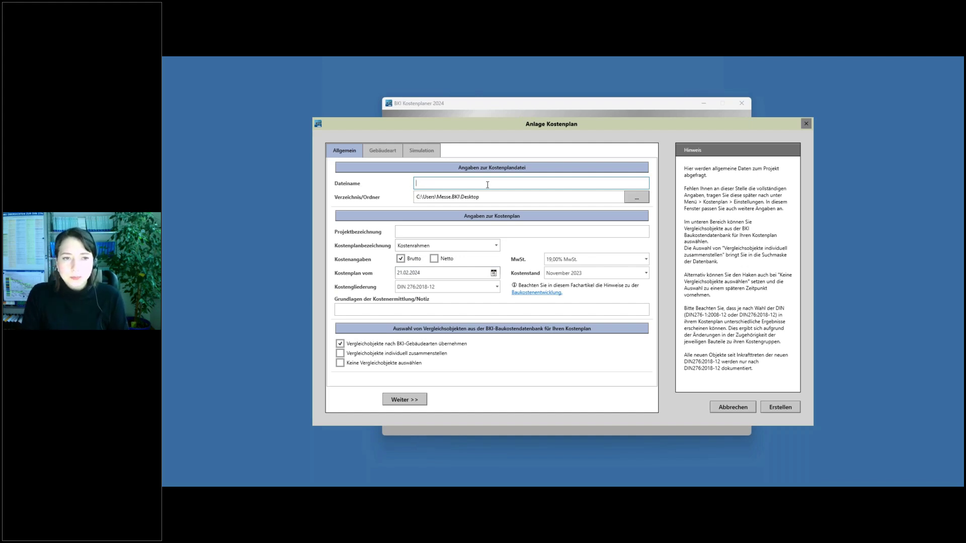
type("Bürogeb")
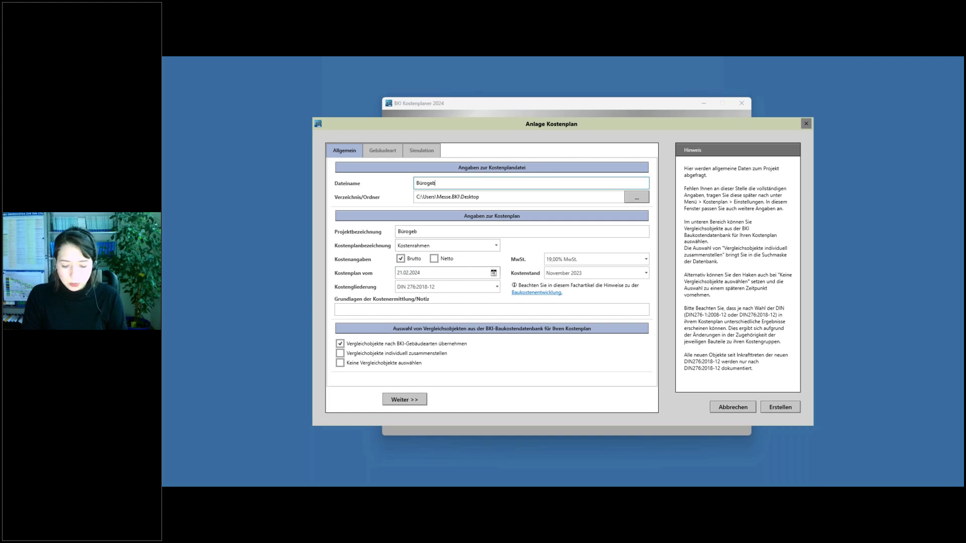
type("äude Mustestraße")
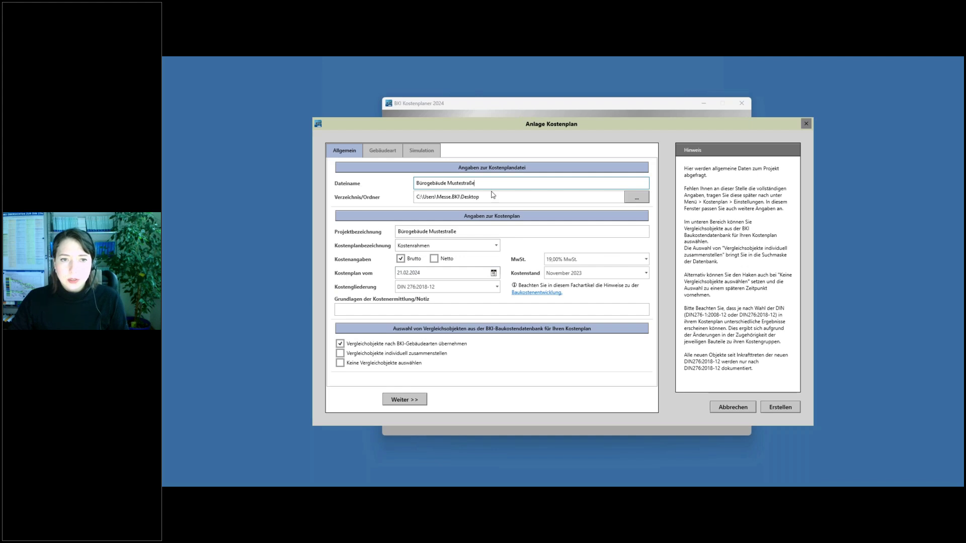
left_click(637, 198)
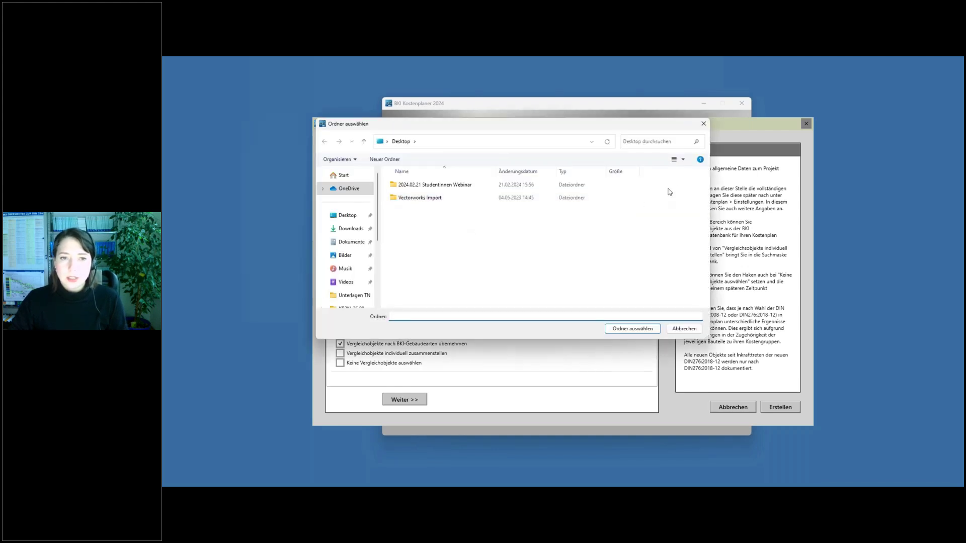
left_click(704, 123)
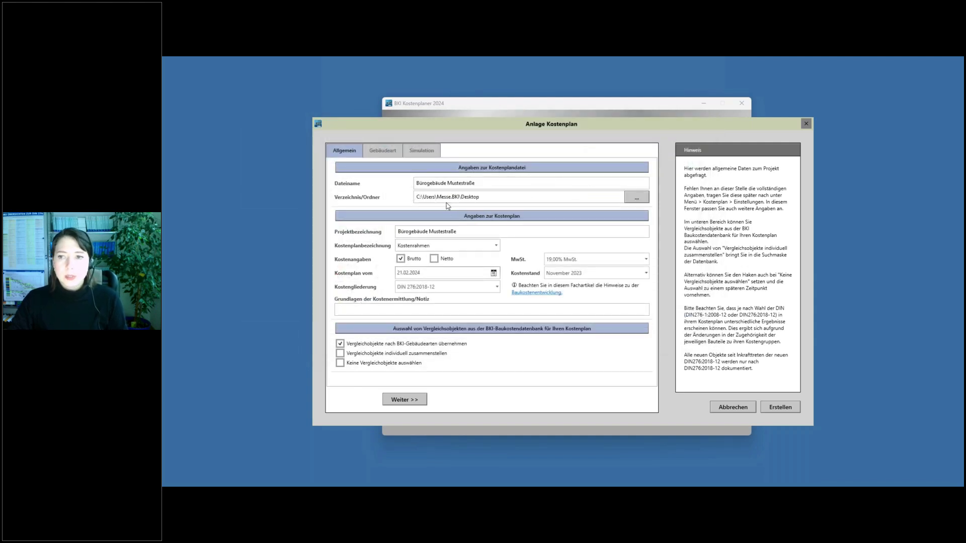
Set the Kostenplanbezeichnung to Kostenschätzung and choose DIN 276:2018-12 as the Kostengliederung.
left_click(496, 248)
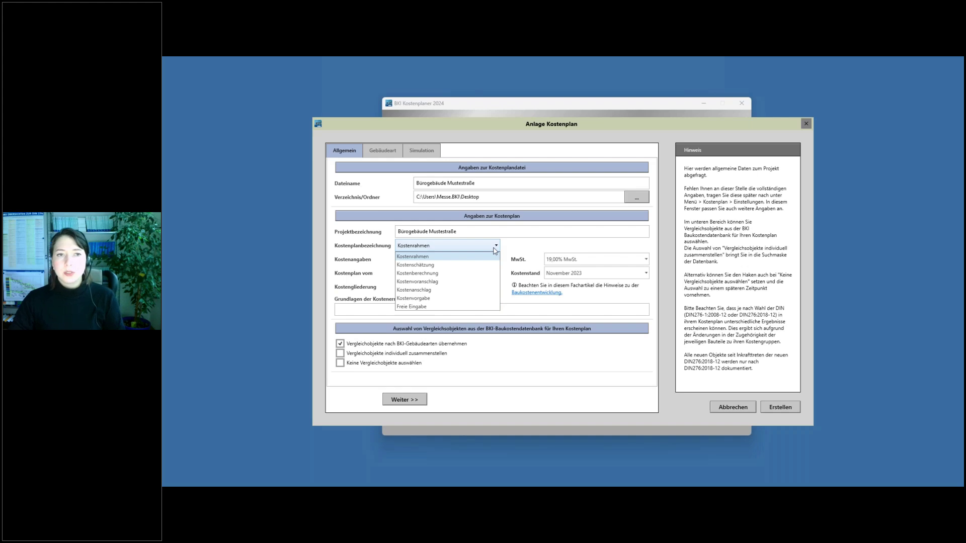
left_click(449, 265)
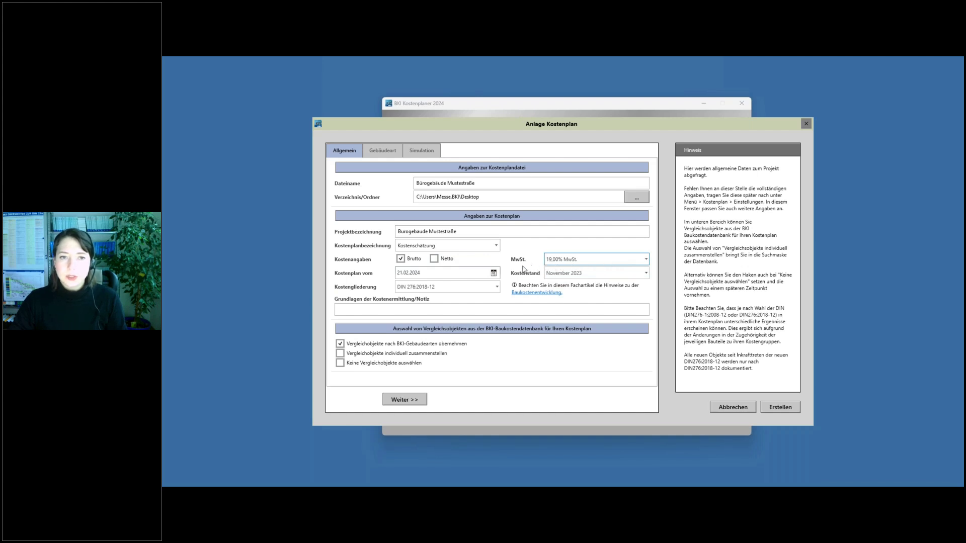
left_click(647, 275)
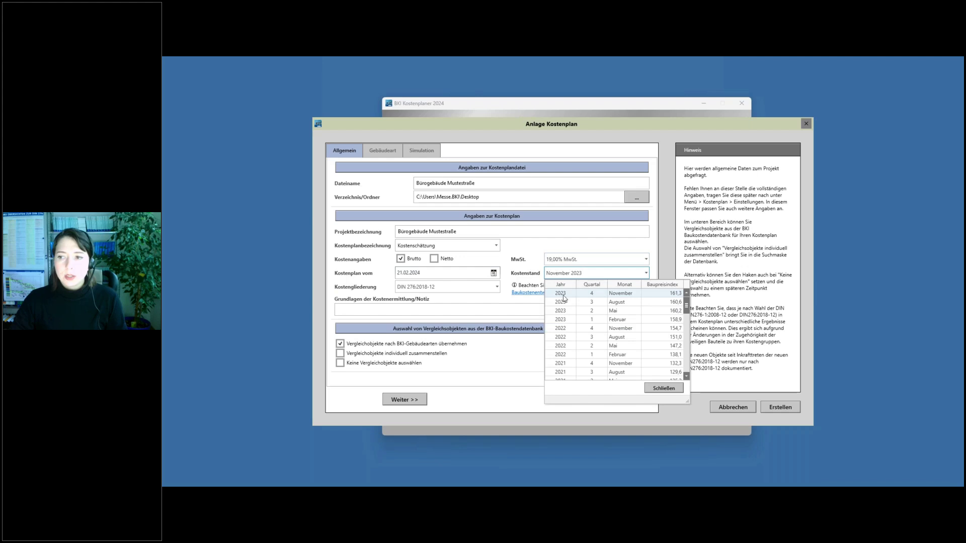
left_click(537, 250)
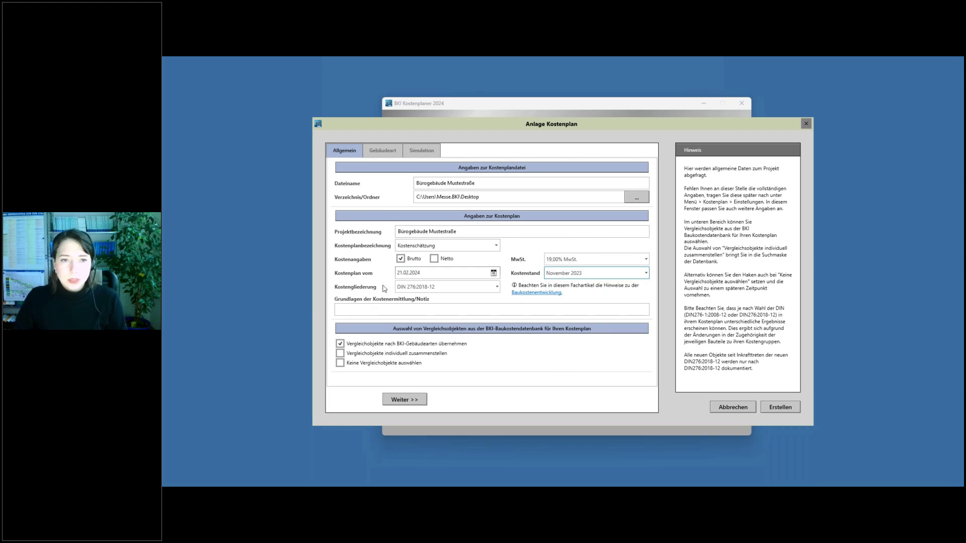
left_click(497, 288)
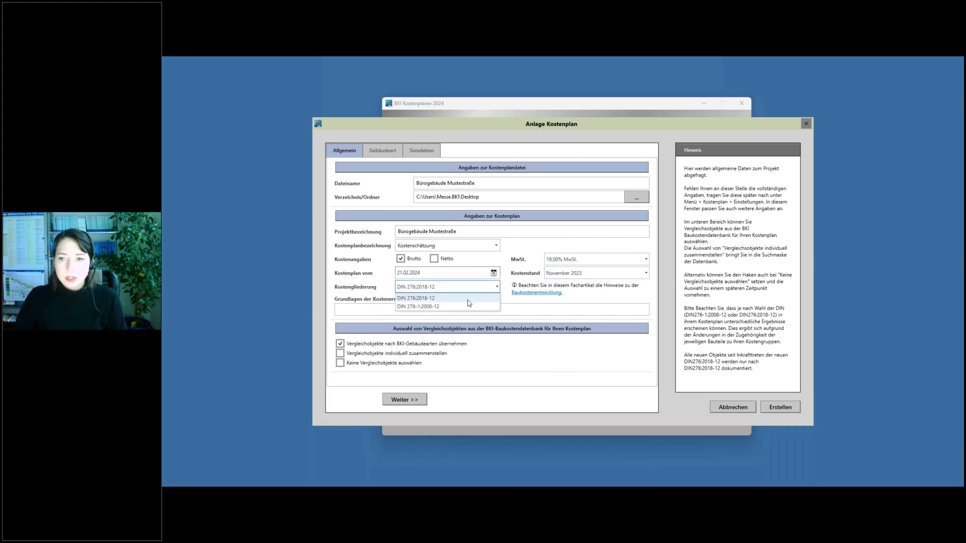
left_click(435, 298)
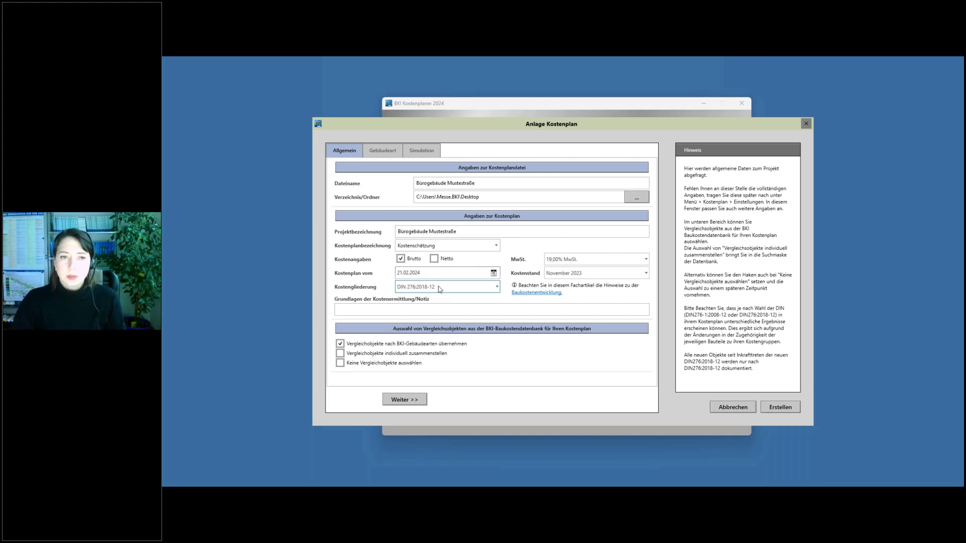
left_click(497, 288)
left_click(472, 297)
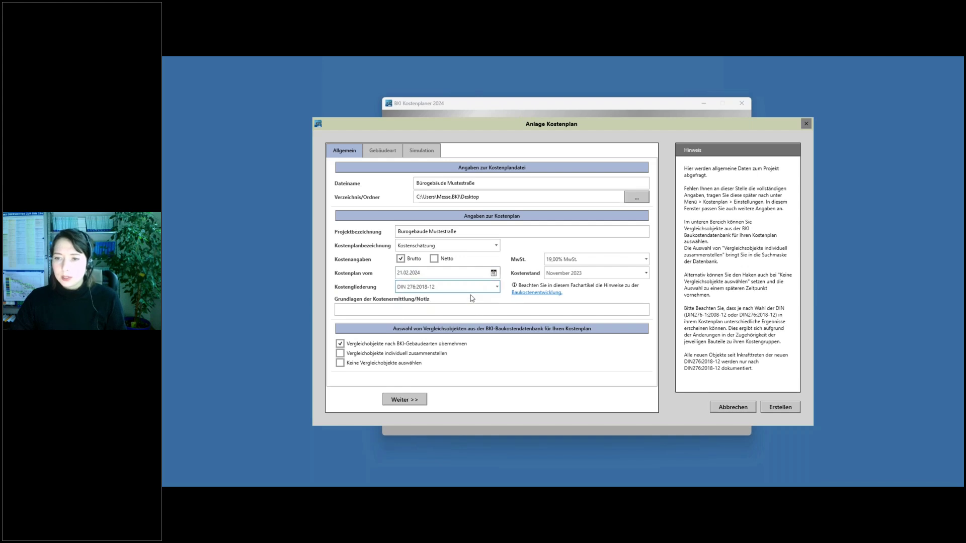
Enter "Gespräch mit dem Bauherren 21.02.24" as the Grundlagen der Kostenermittlung note and continue to the Gebäudeart settings.
left_click(361, 310)
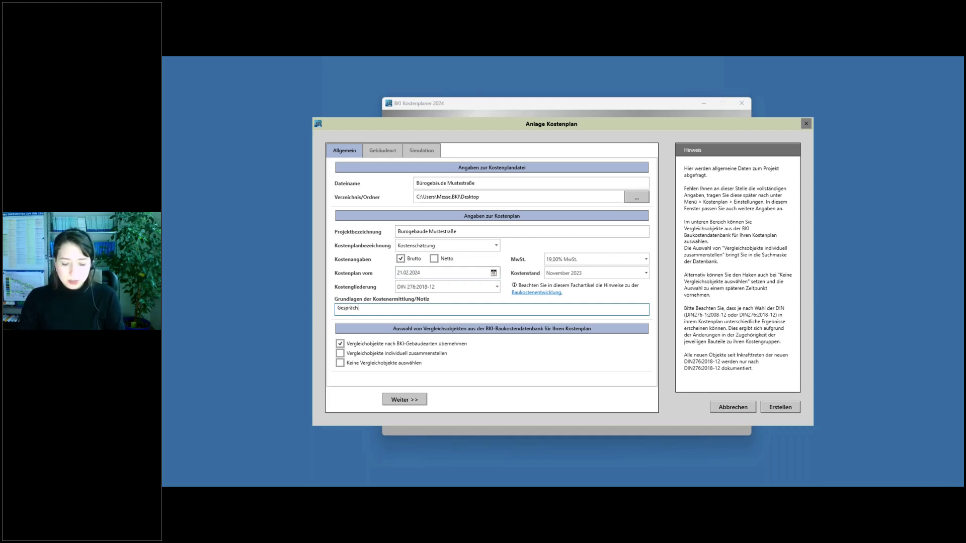
type("Gespräch mit dem Bauherren 21.02.24")
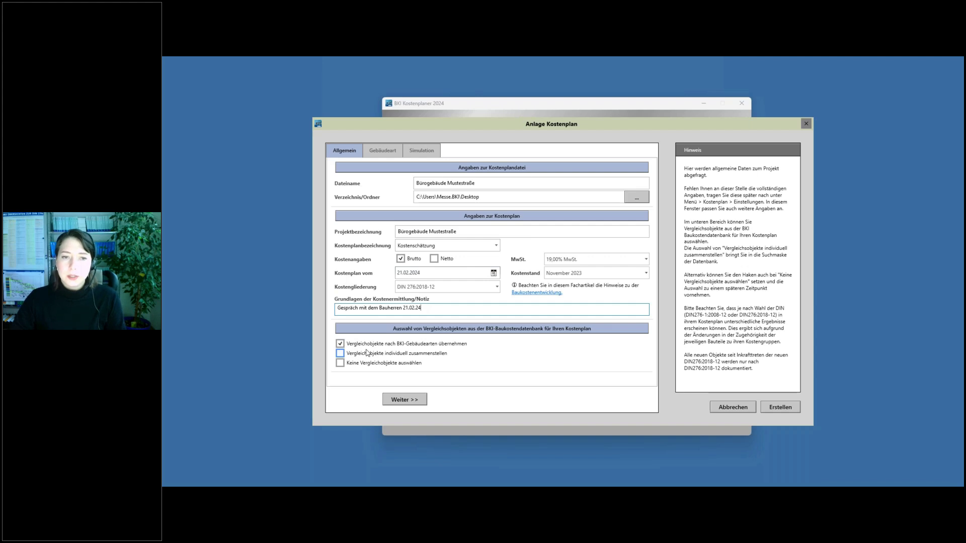
left_click(400, 399)
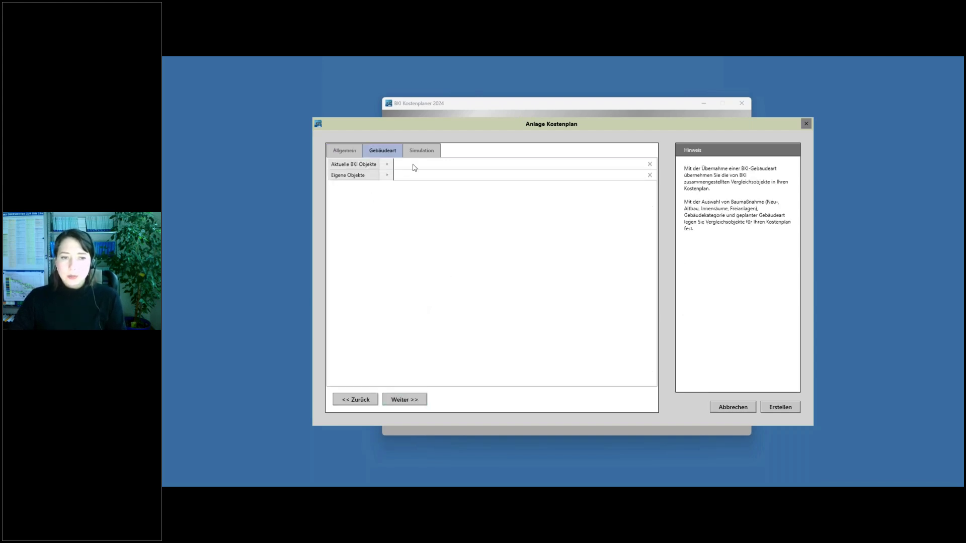
Choose the current BKI objects for Neubau, Büro- und Verwaltungsgebäude, hoher Standard, and continue to the Simulation settings.
left_click(389, 167)
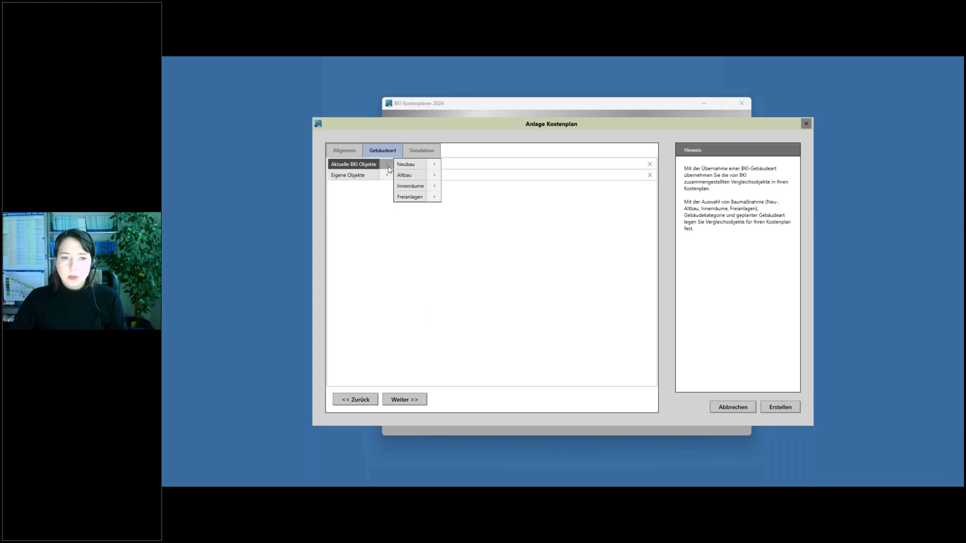
left_click(407, 164)
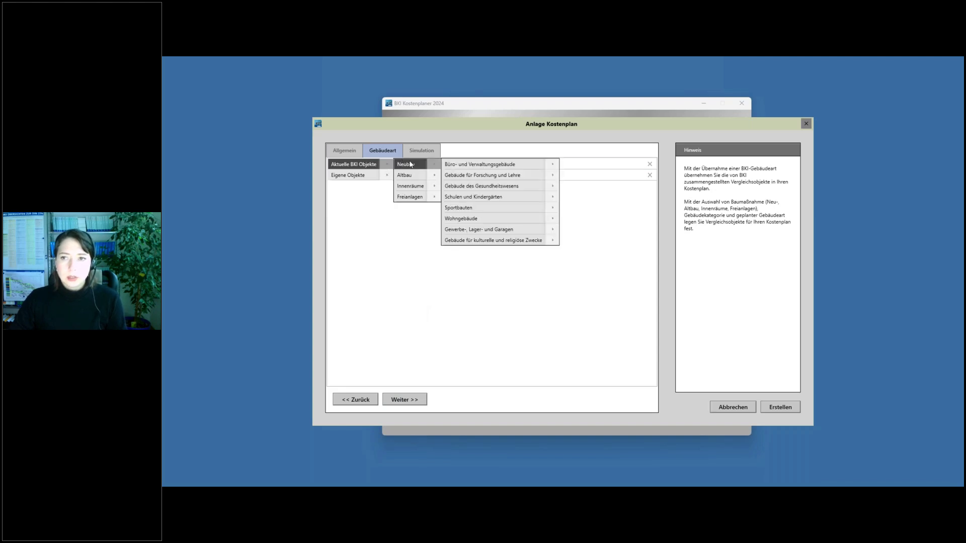
left_click(450, 166)
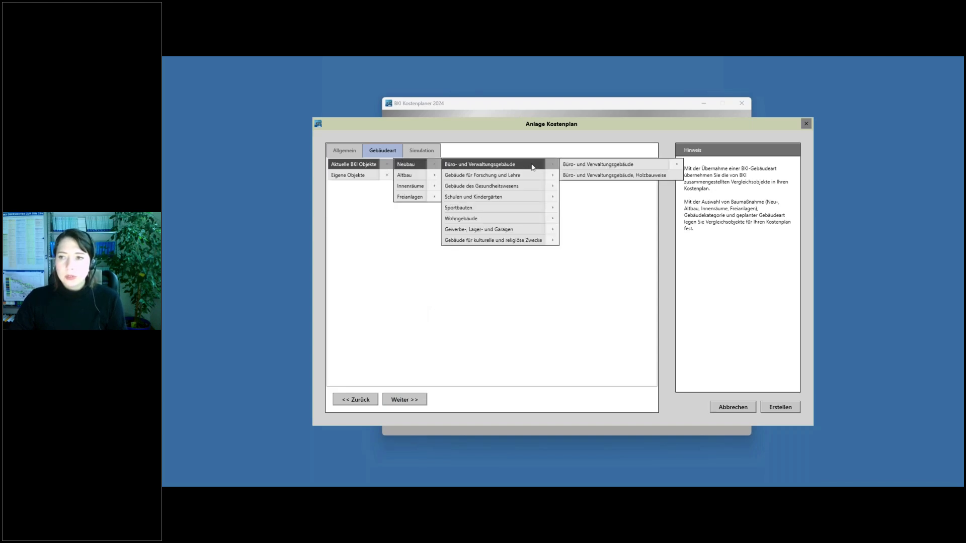
left_click(579, 167)
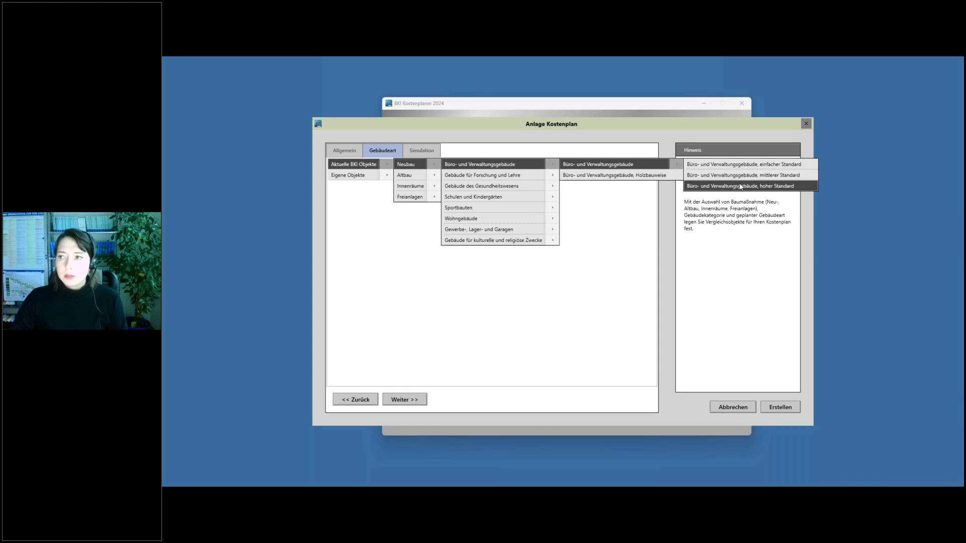
left_click(741, 187)
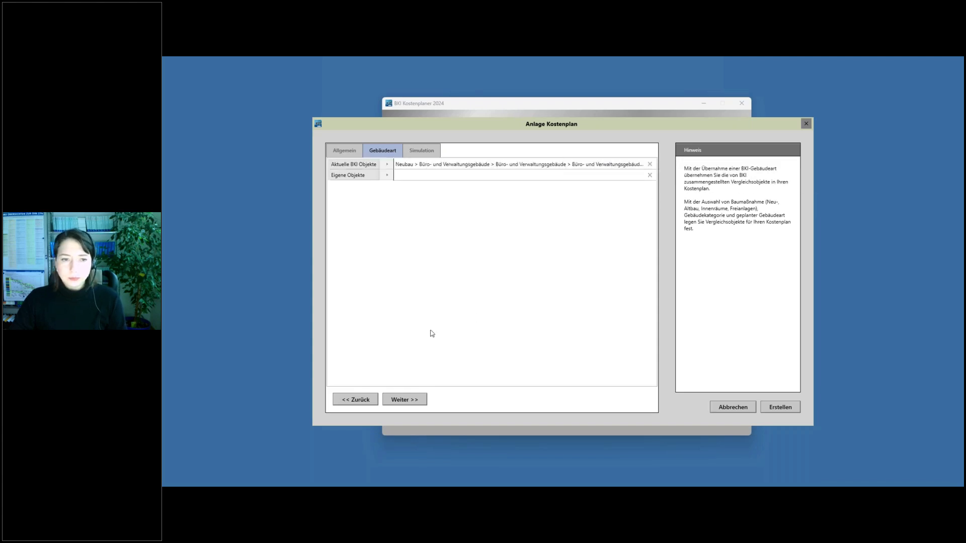
left_click(402, 400)
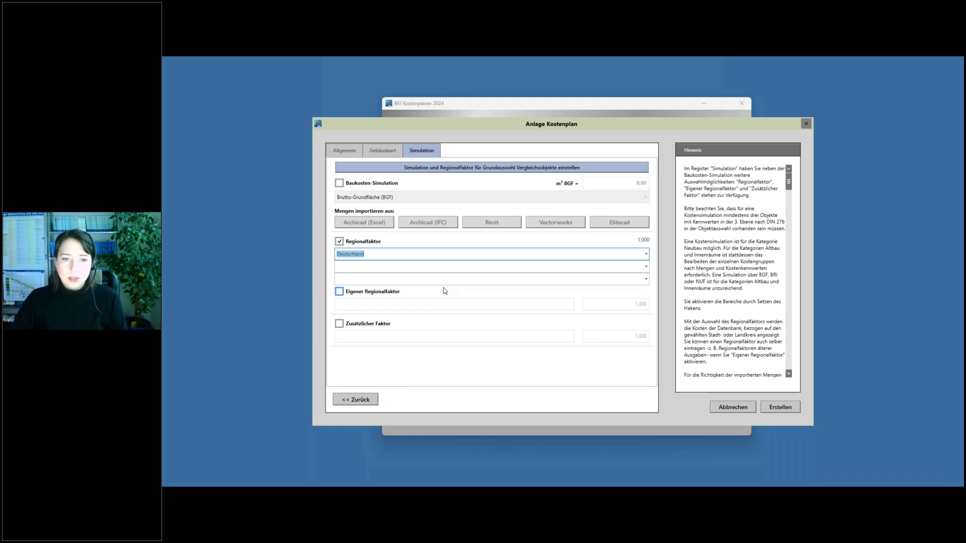
Enable the Baukosten-Simulation and set the Brutto-Grundfläche (BGF) to 1784 m².
left_click(339, 183)
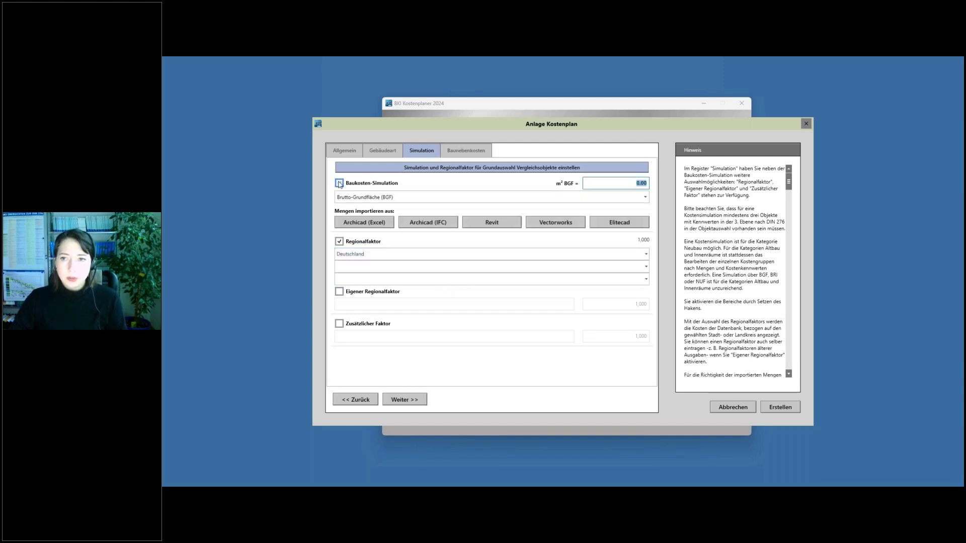
left_click(613, 181)
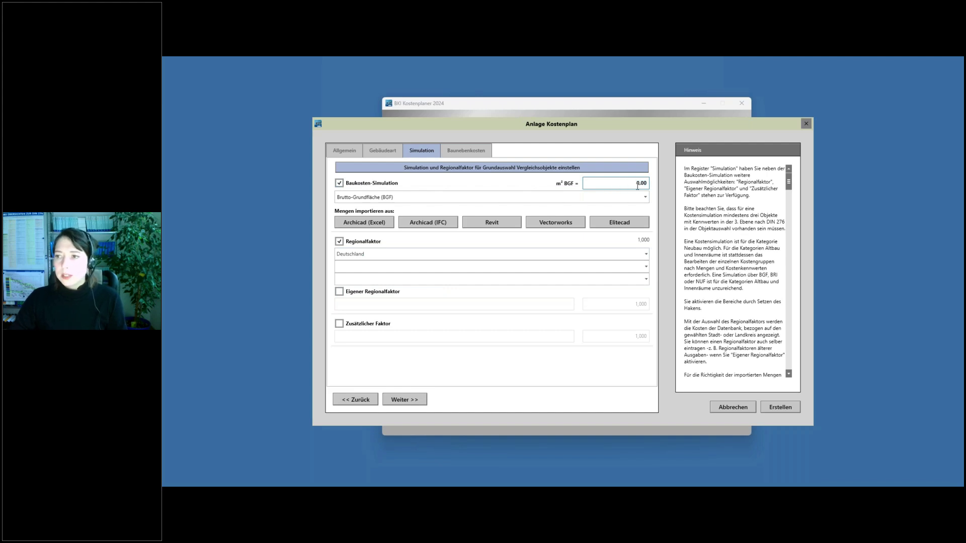
left_click(548, 197)
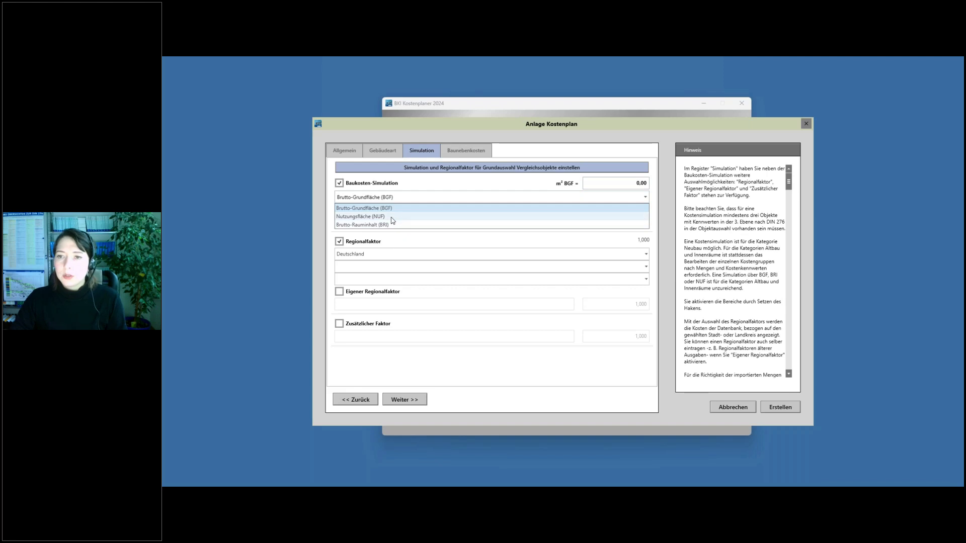
left_click(548, 197)
left_click(627, 184)
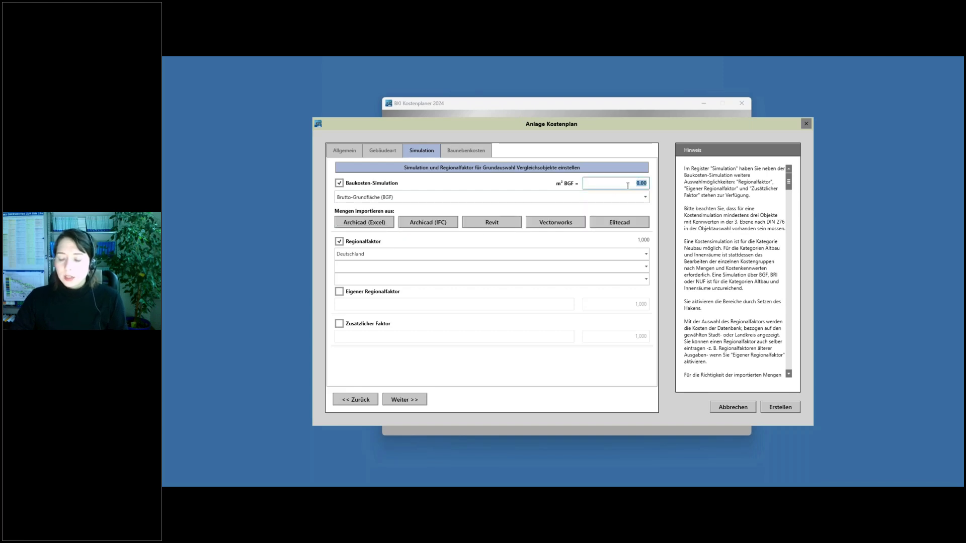
type("1784")
left_click(488, 177)
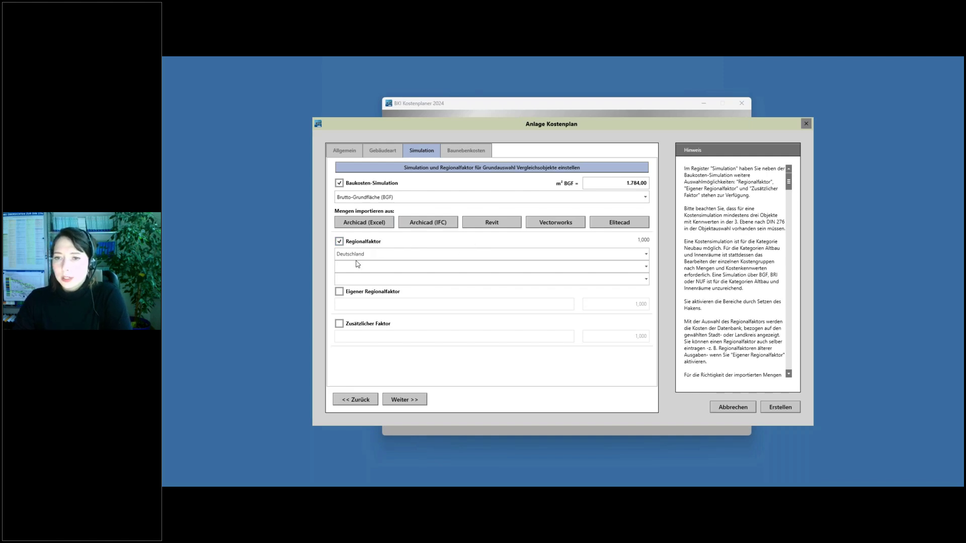
Set the Regionalfaktor location to Mecklenburg-Vorpommern, Schwerin, Stadt.
left_click(647, 267)
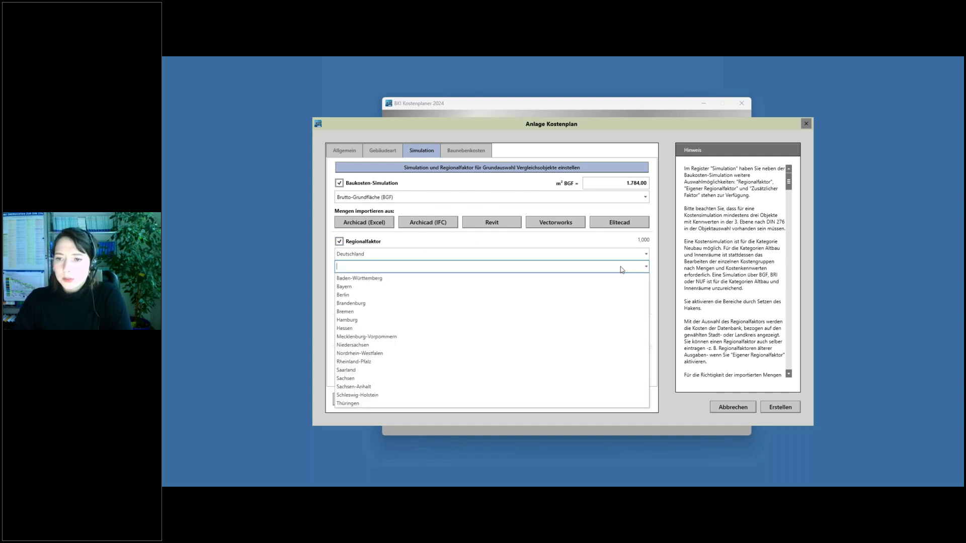
left_click(381, 337)
left_click(588, 278)
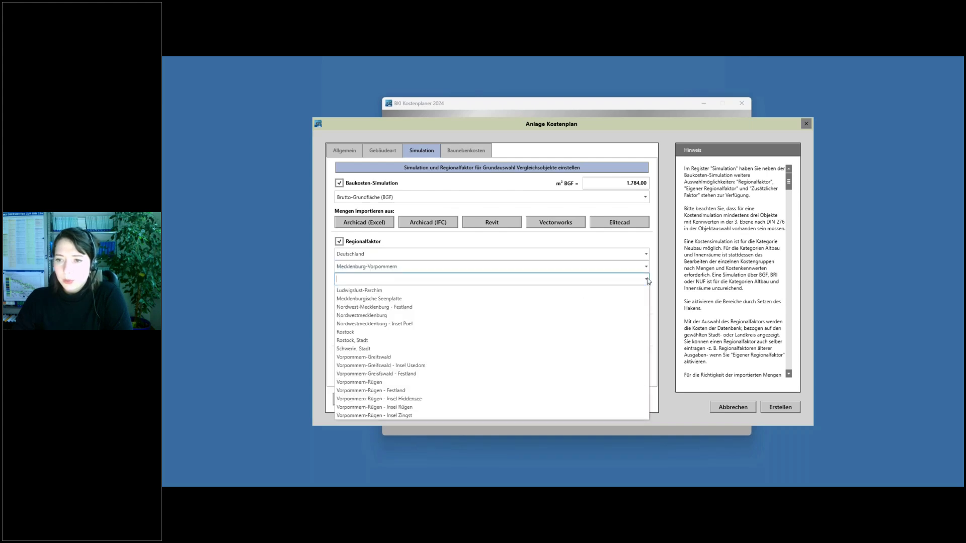
left_click(415, 349)
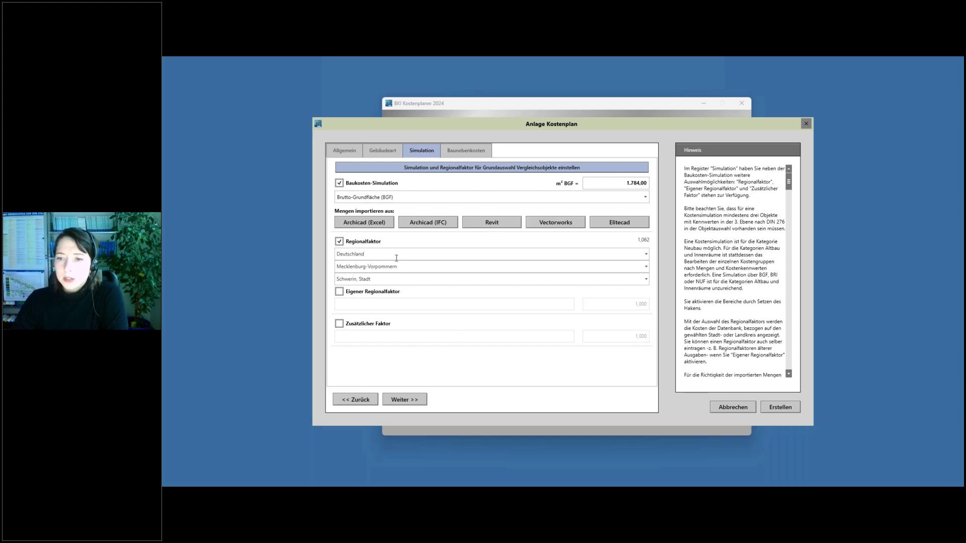
Continue to the Baunebenkosten settings, enable the Baunebenkostenberechnung and set KG 700 to 23 Prozent.
left_click(405, 400)
left_click(344, 261)
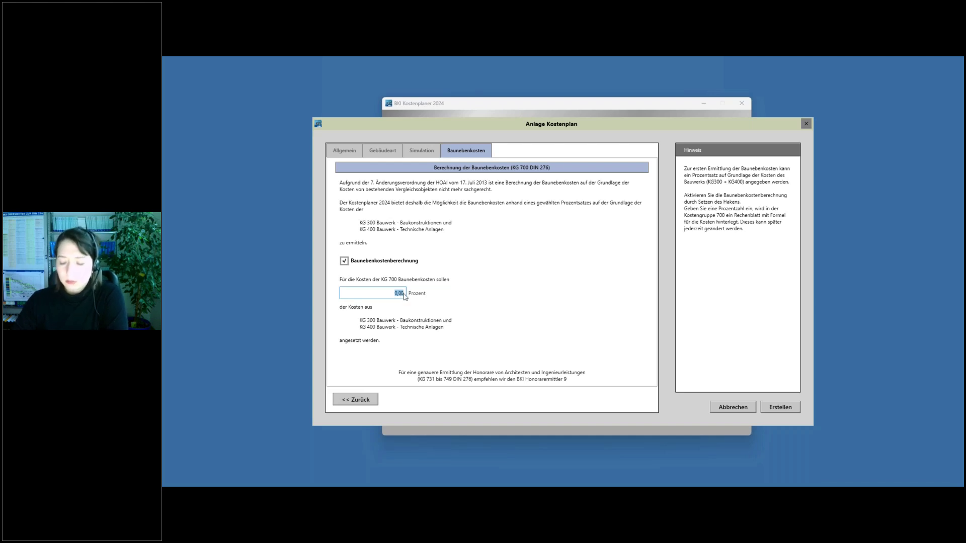
type("23")
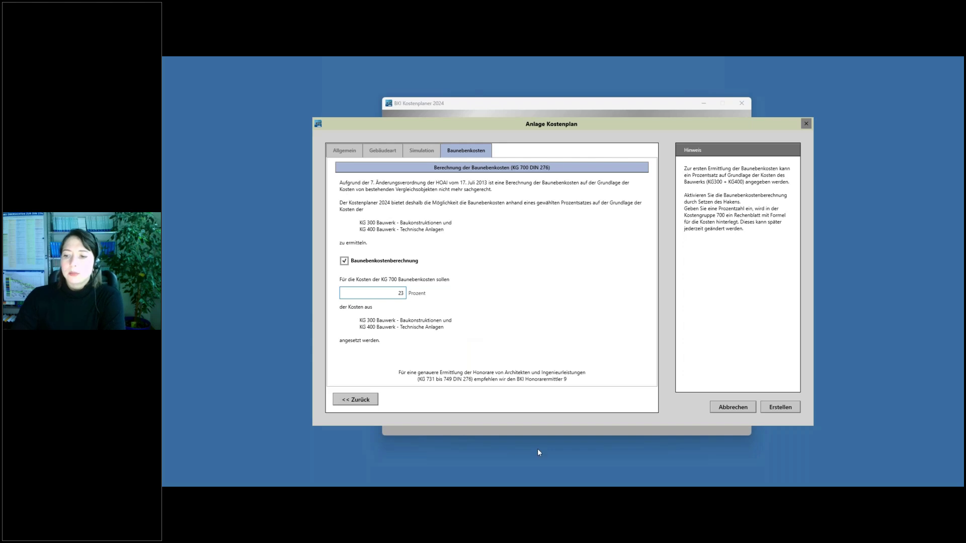
Switch to the Excel cost simulation and change the Baunebenkosten formula in F11 to =(F6+F7)*0,23.
mouse_move(556, 473)
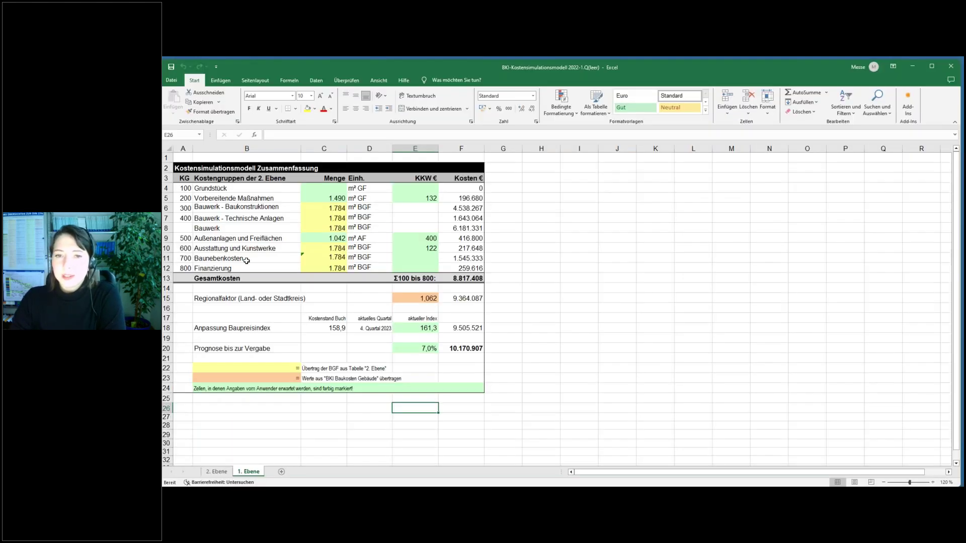
left_click(452, 259)
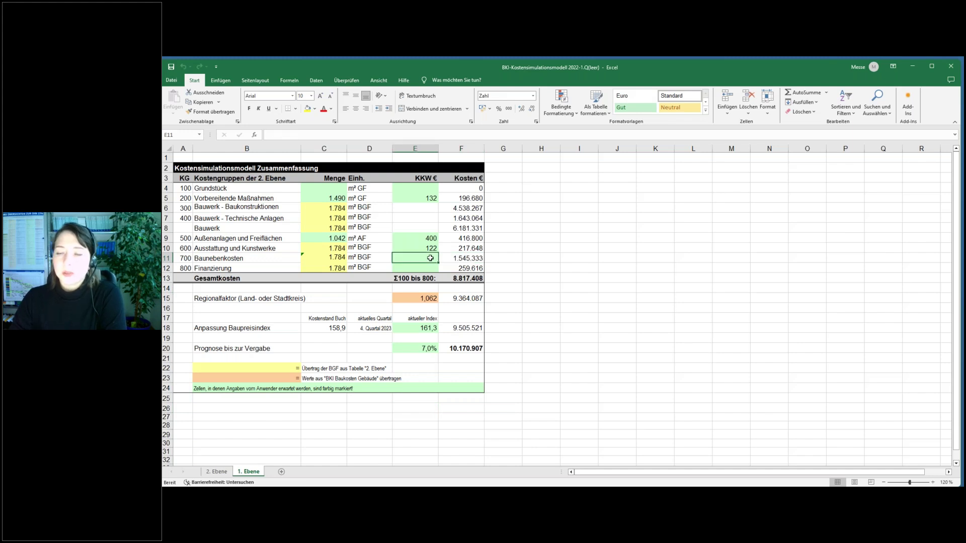
left_click(314, 135)
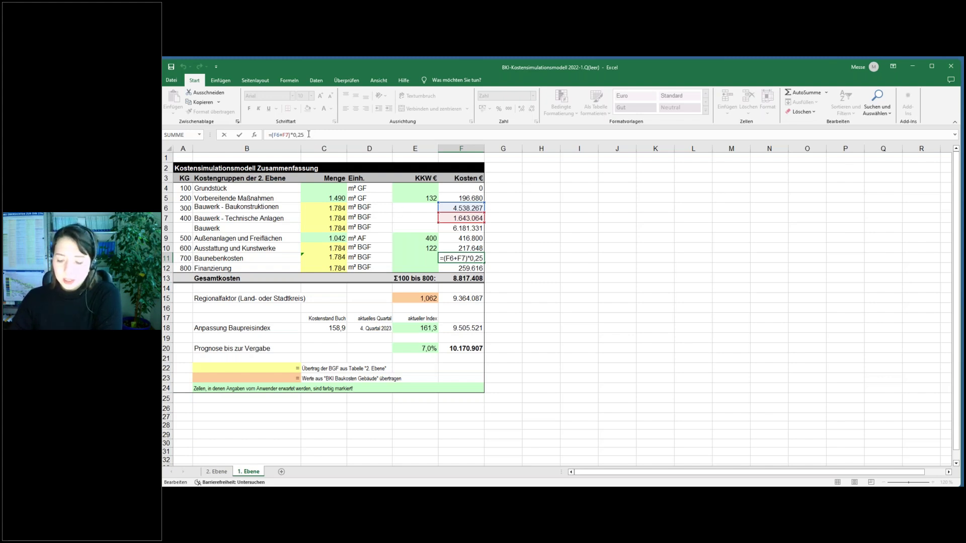
key("BackSpace")
type("3")
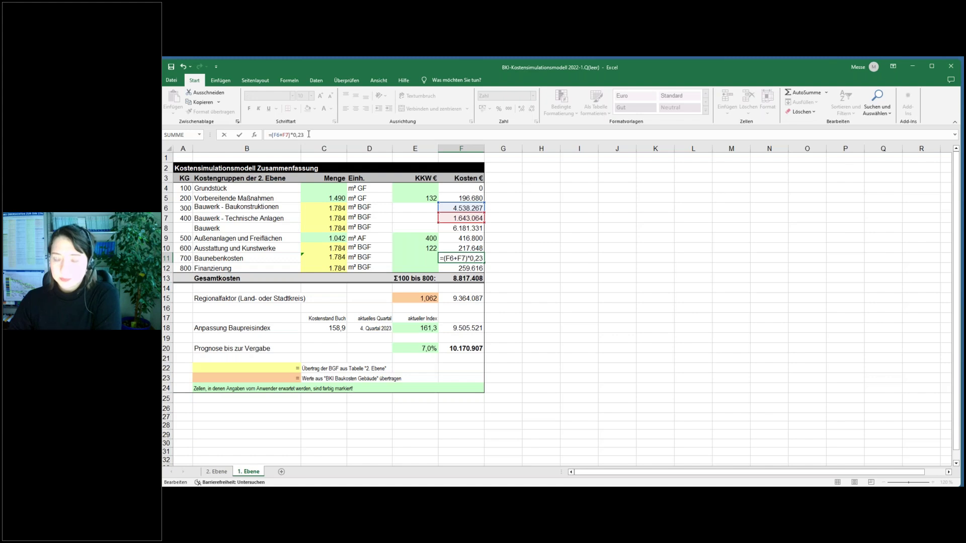
key("Return")
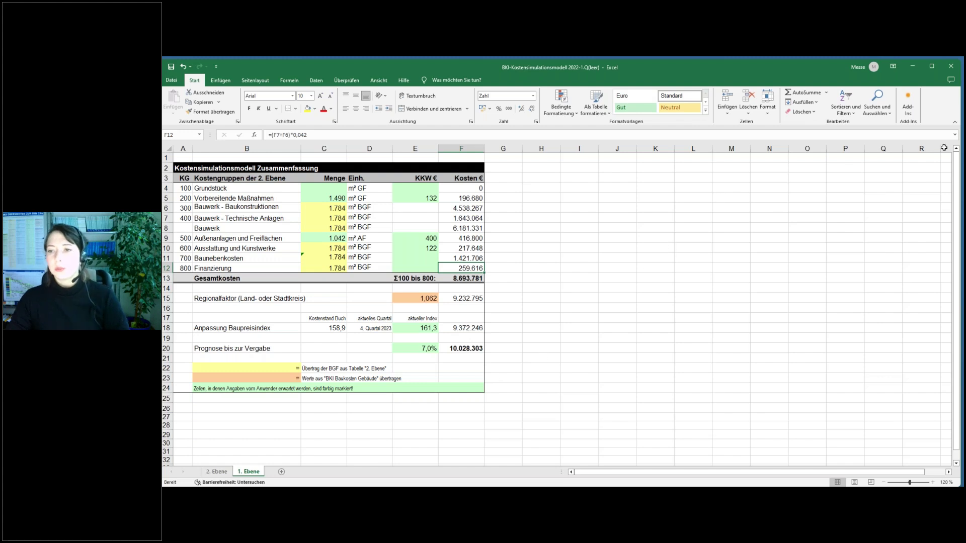
Return to BKI Kostenplaner and create the cost plan from the completed Anlage Kostenplan settings.
left_click(949, 68)
left_click(553, 288)
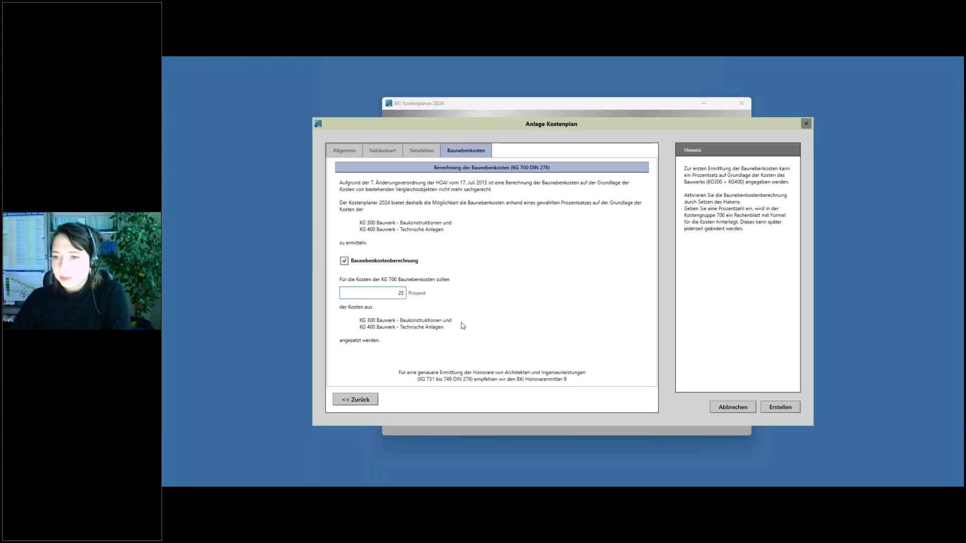
left_click(779, 412)
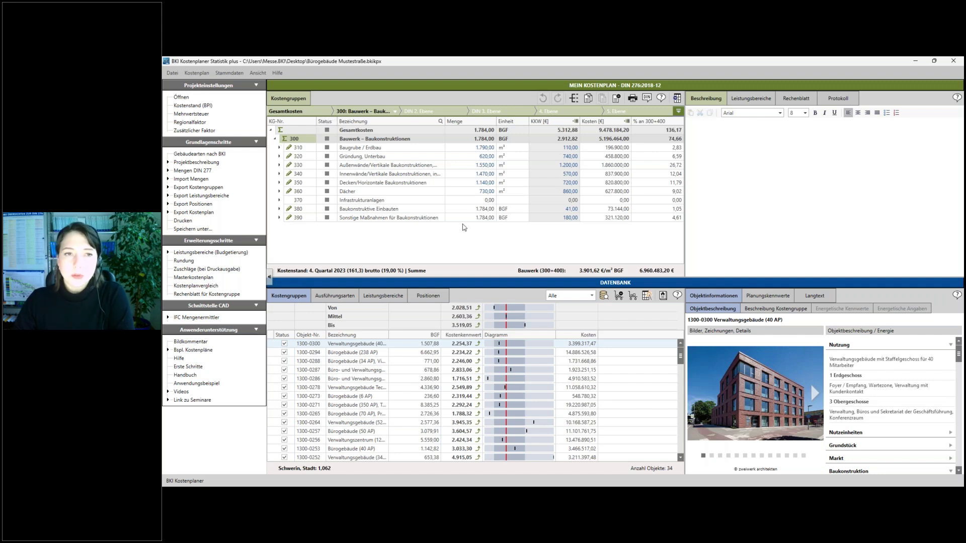
Collapse cost group 300 and browse the DIN levels below Gesamtkosten, including group 200 and its subgroup 230.
left_click(275, 140)
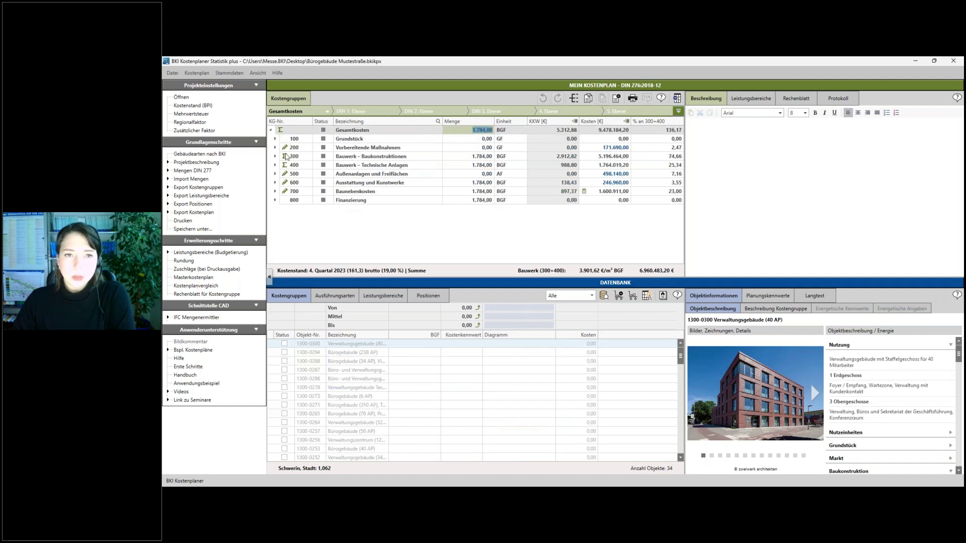
left_click(298, 111)
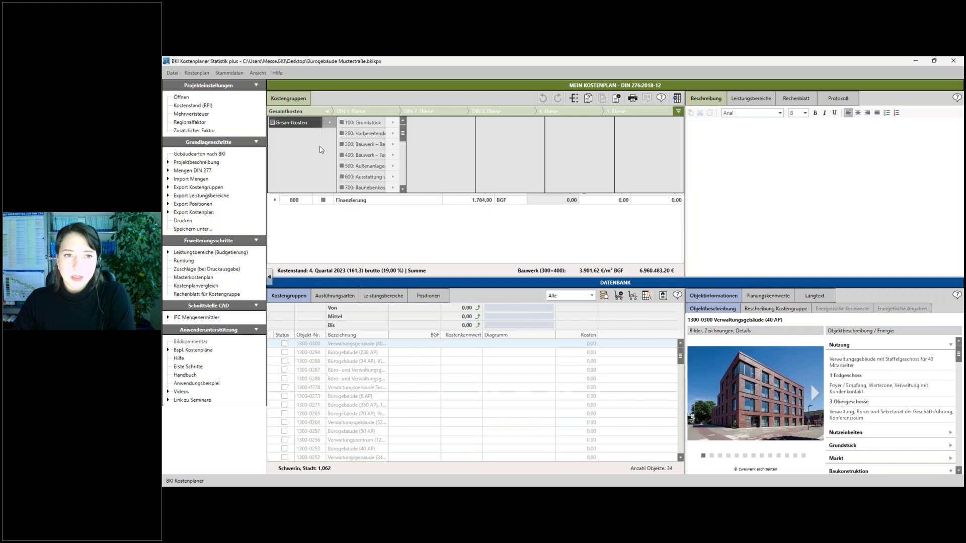
mouse_move(364, 134)
mouse_move(437, 144)
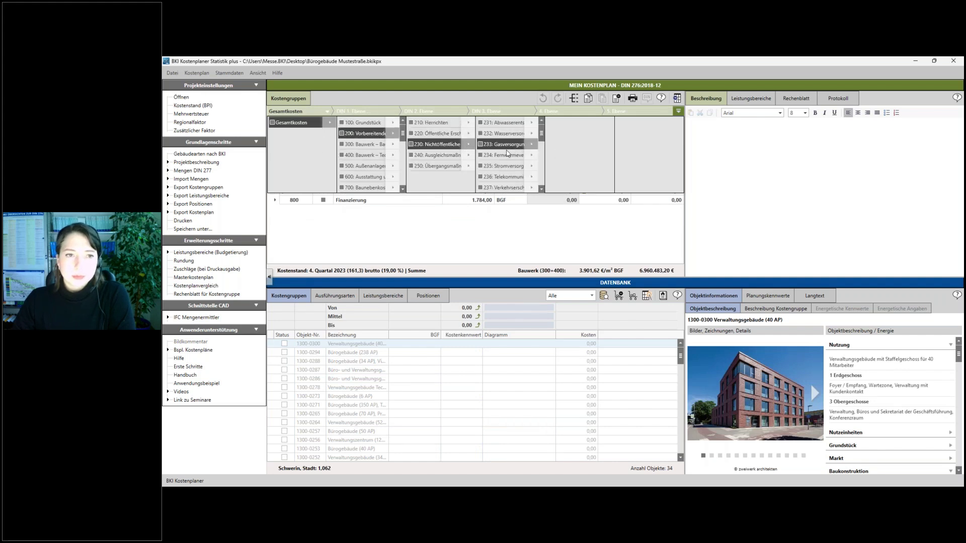
left_click(393, 240)
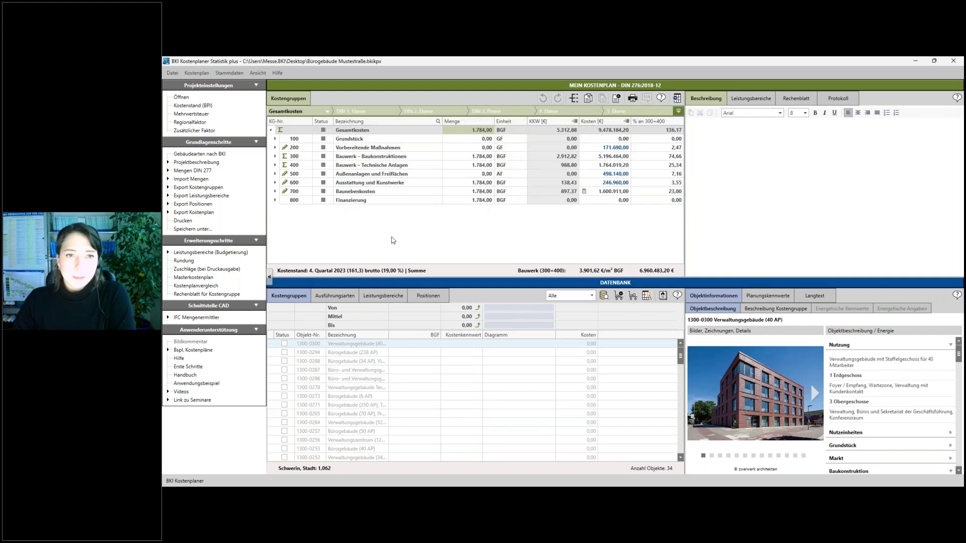
Search all cost groups for 331, including unfilled ones, and go to 331.10 Mauerwerkswand.
left_click(438, 122)
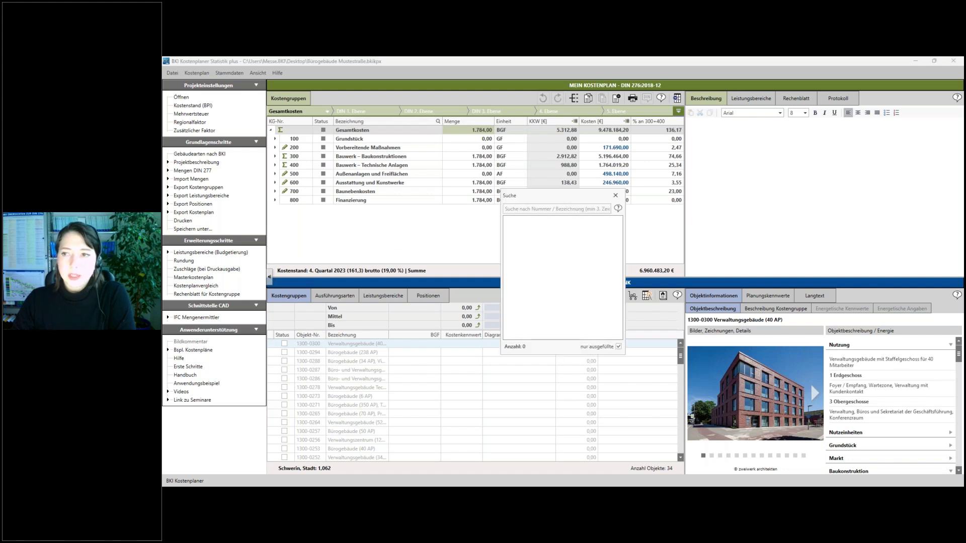
left_click(530, 209)
type("33")
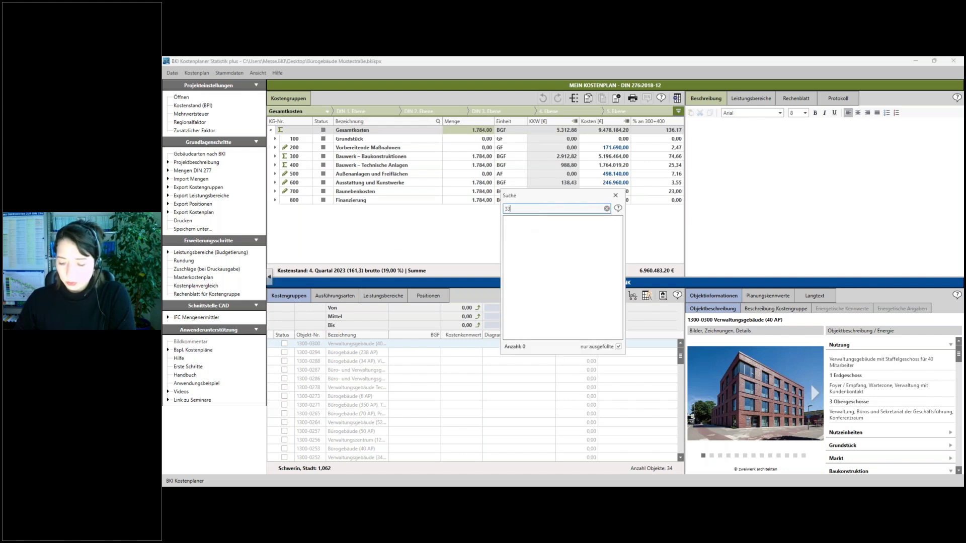
left_click(619, 346)
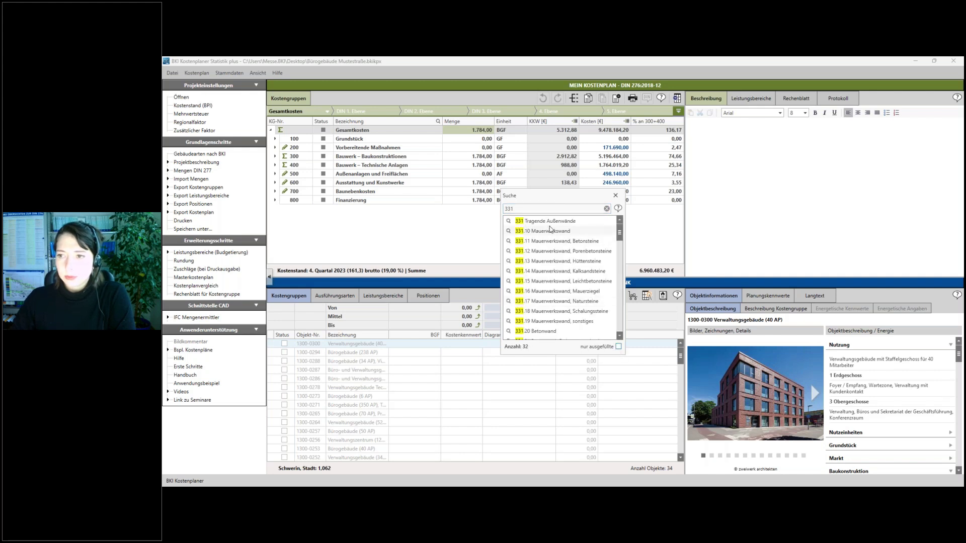
left_click(550, 230)
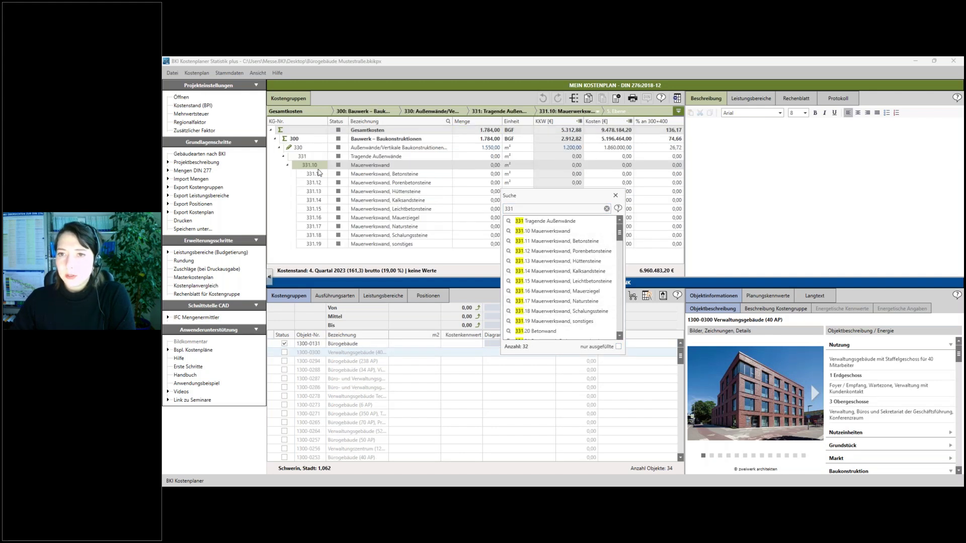
left_click(615, 196)
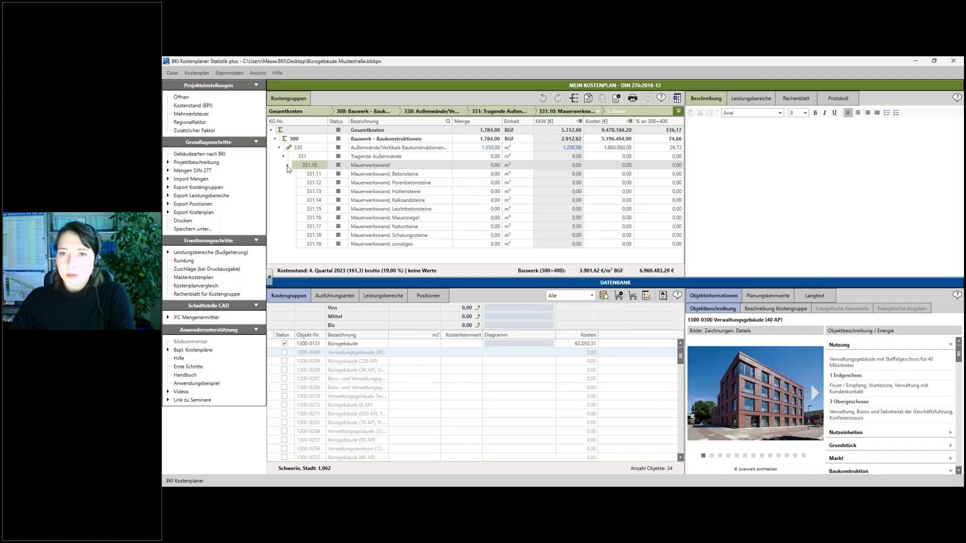
Collapse cost groups 331.10, 331 and 330 to return to the overview of group 300 Bauwerk – Baukonstruktionen.
left_click(288, 166)
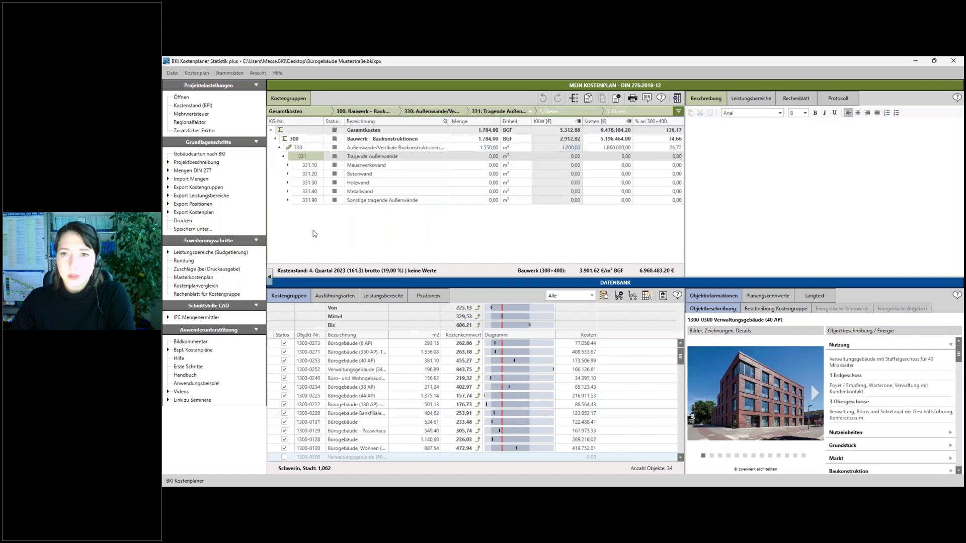
left_click(283, 157)
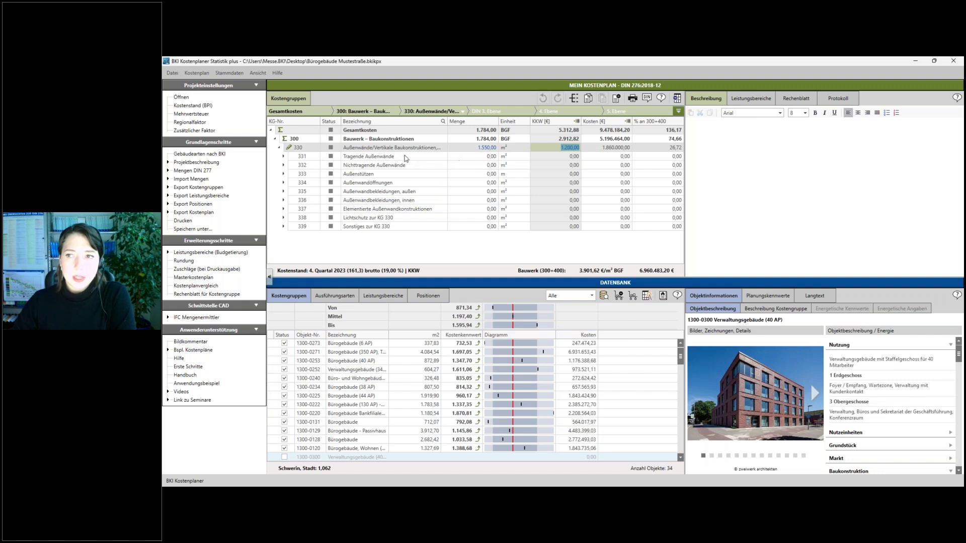
left_click(279, 147)
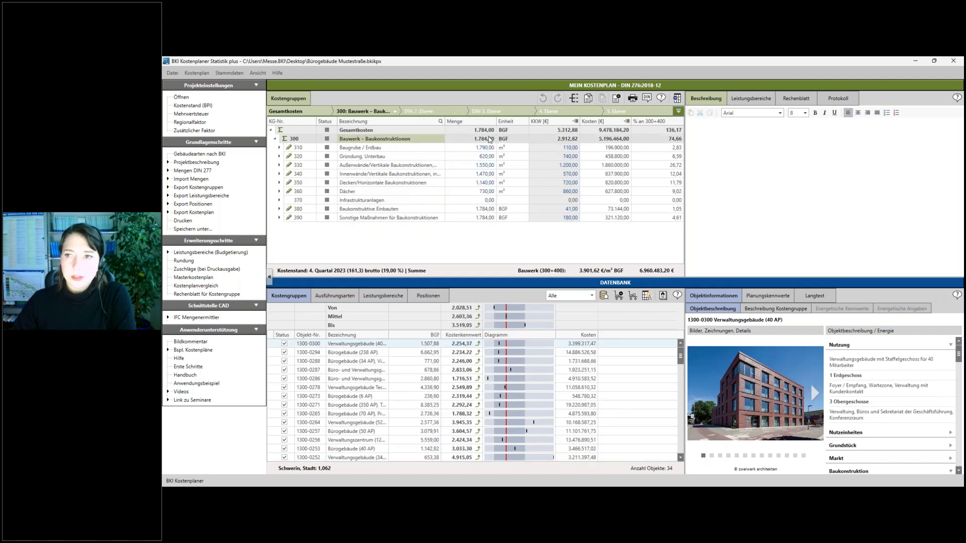
Examine the comparison objects for cost group 300, viewing 1300-0294, 1300-0271 and 1300-0248.
left_click(560, 143)
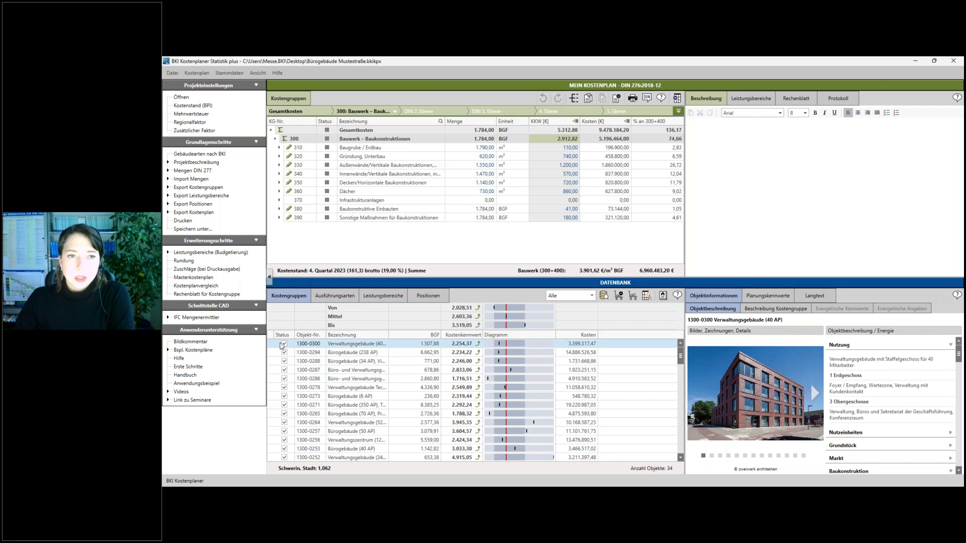
left_click(426, 354)
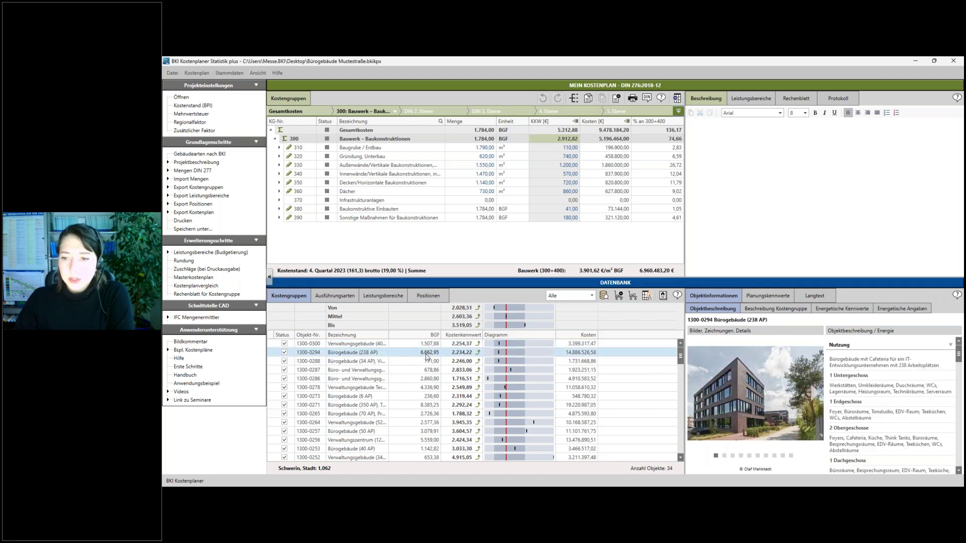
scroll(434, 380, "down", 2)
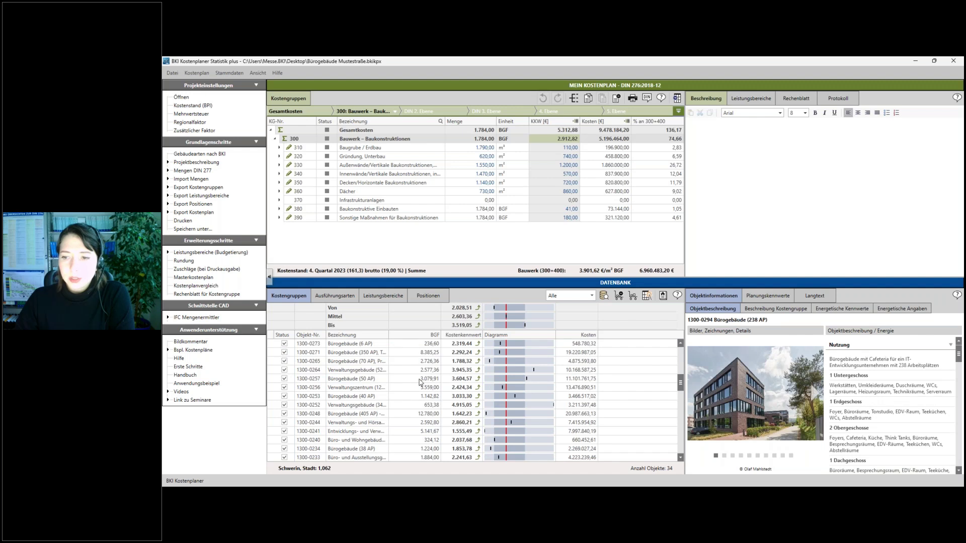
left_click(420, 353)
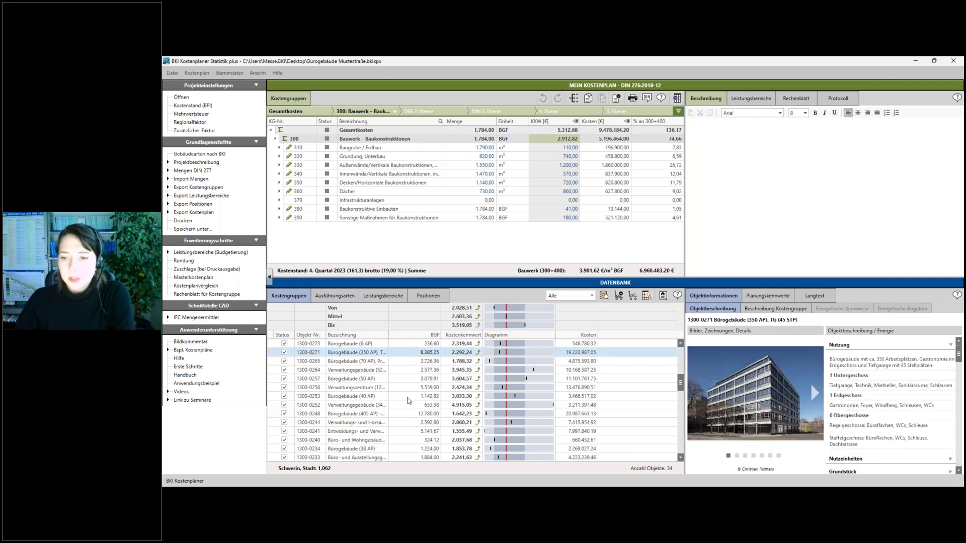
left_click(407, 414)
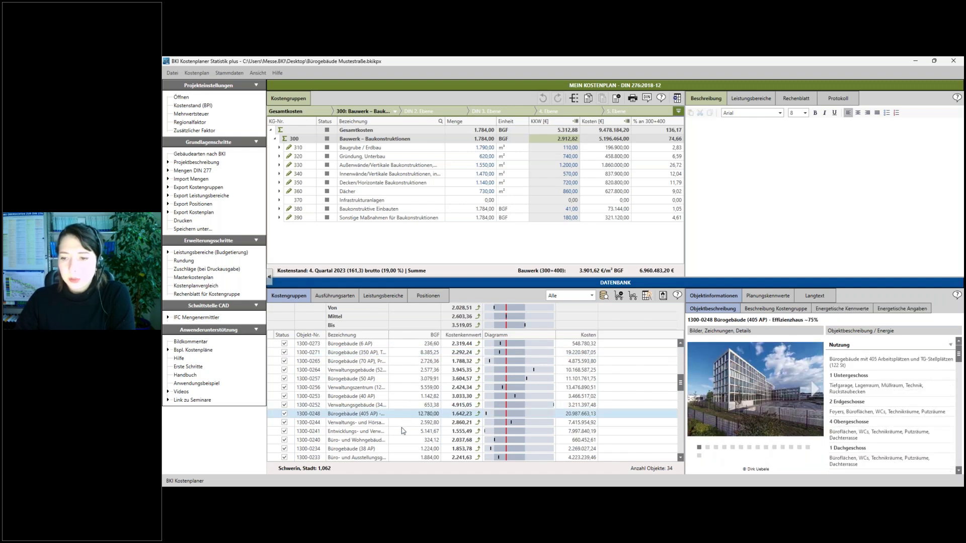
Exclude comparison object 1300-0248 from cost group 300 and object 1300-0129 from cost group 310 Baugrube / Erdbau.
left_click(285, 414)
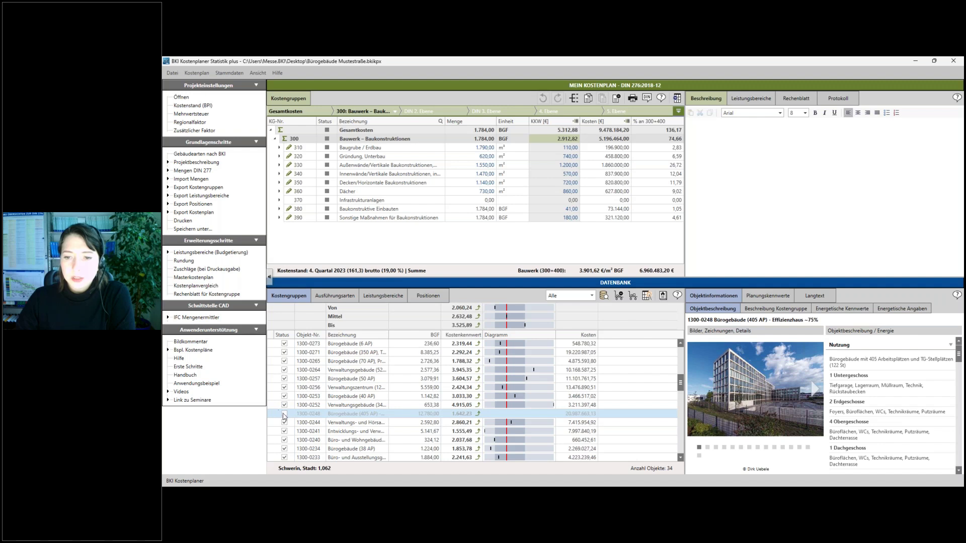
left_click(284, 415)
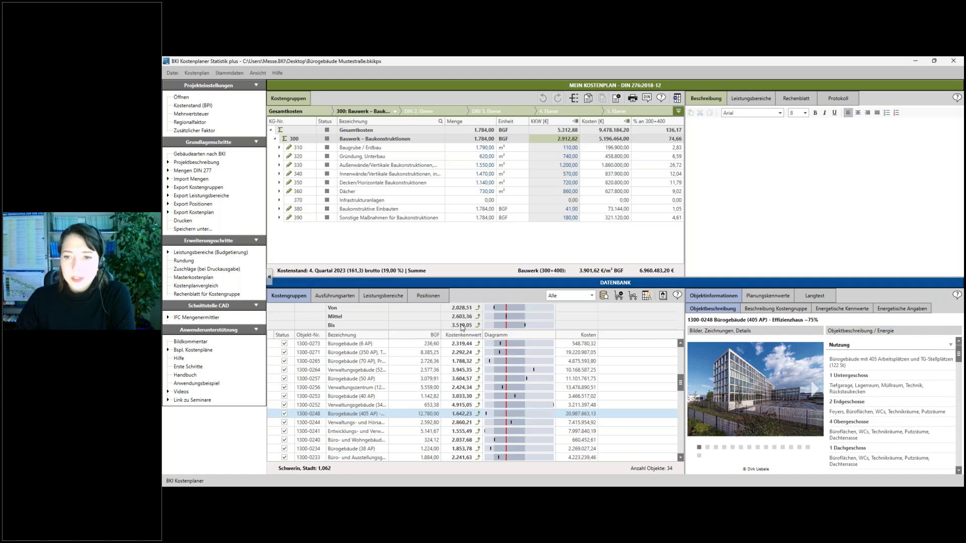
left_click(284, 415)
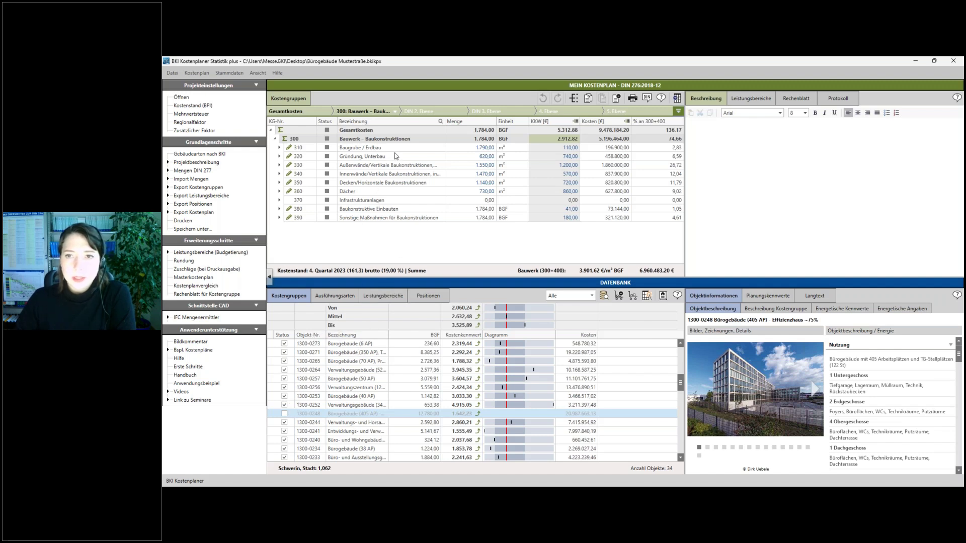
left_click(285, 414)
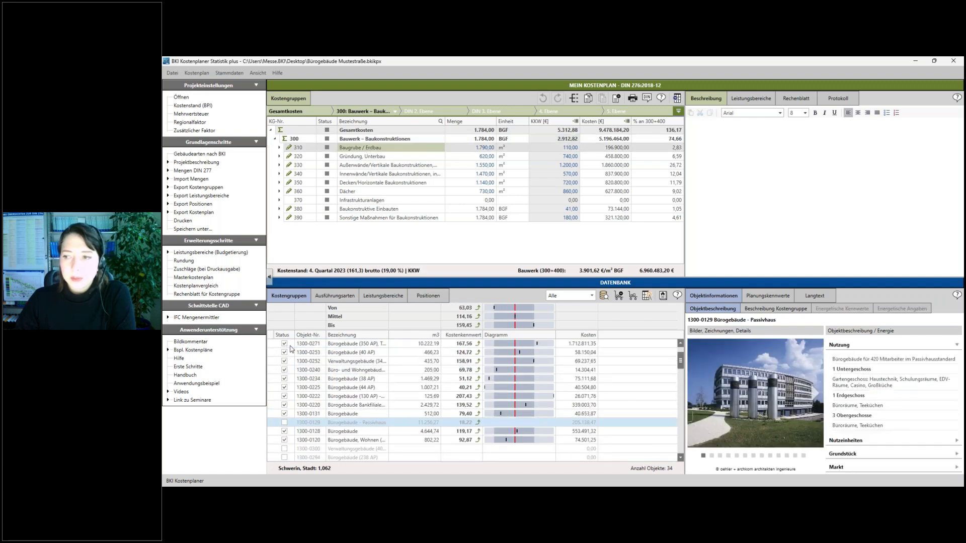
View comparison object 1300-0240 Büro- und Wohngebäude among the objects for cost group 320 Gründung, Unterbau.
left_click(374, 160)
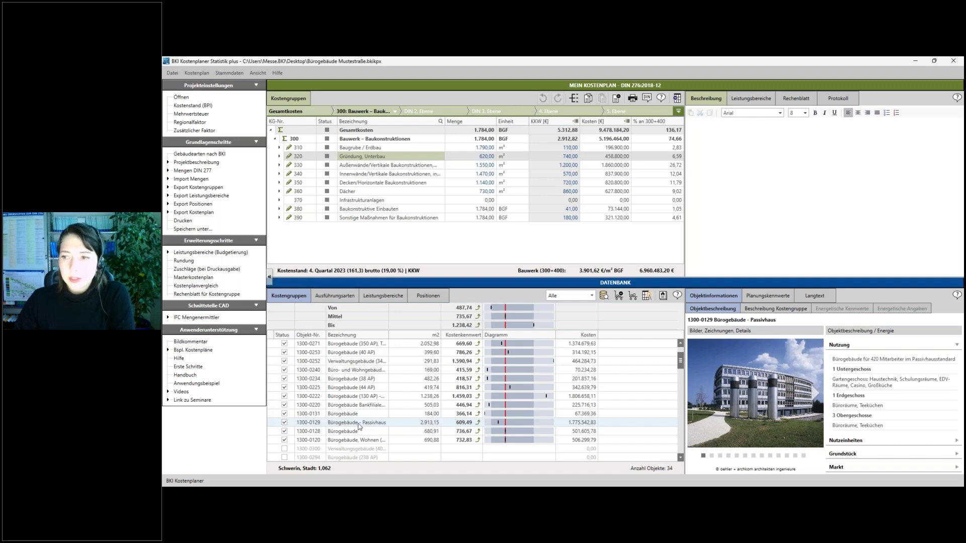
left_click(355, 371)
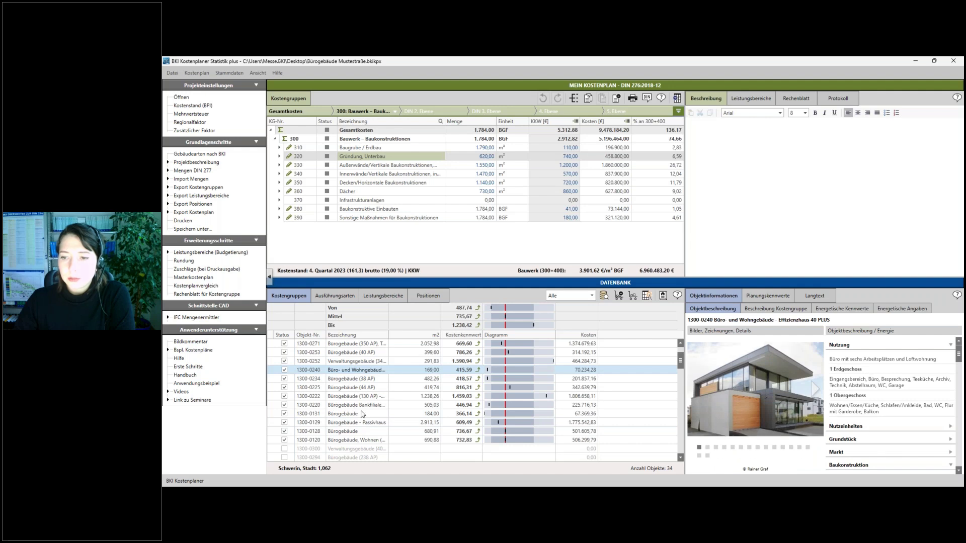
scroll(368, 382, "up", 1)
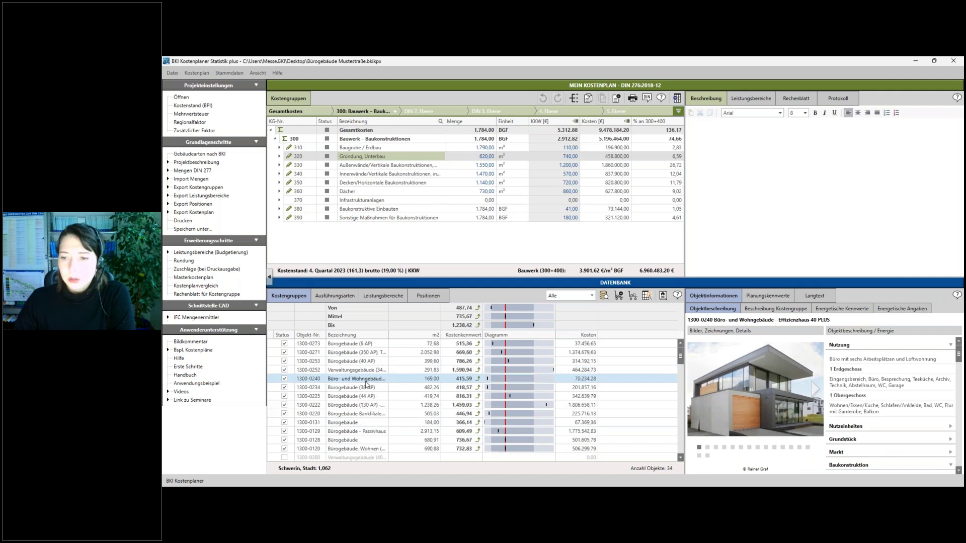
Remove comparison object 1300-0248 Bürogebäude (405 AP) from the sample of cost group 300 Bauwerk – Baukonstruktionen.
left_click(383, 139)
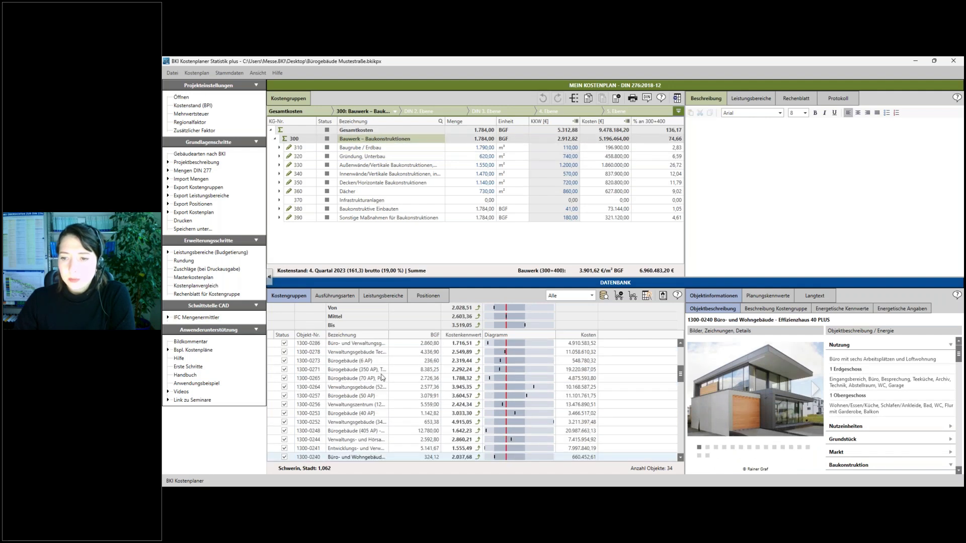
left_click(360, 432)
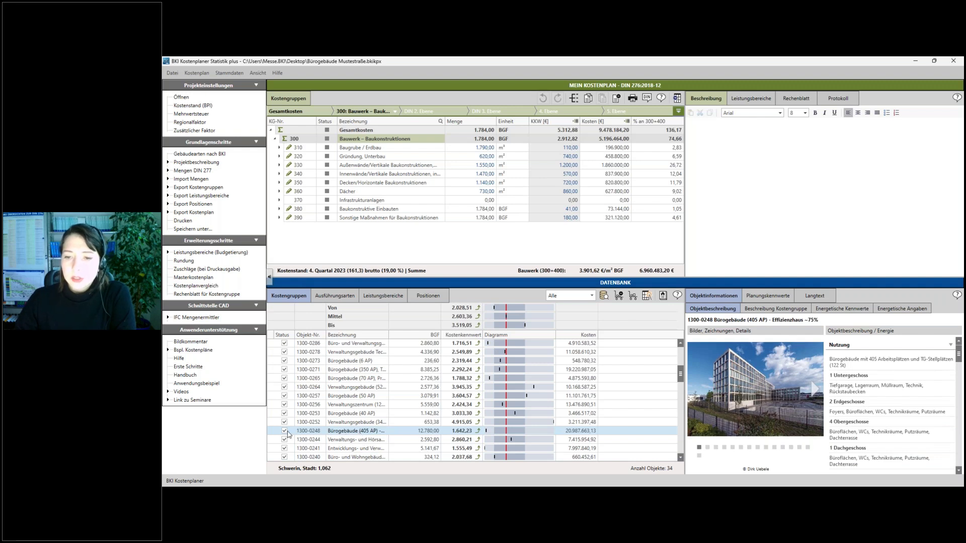
left_click(619, 297)
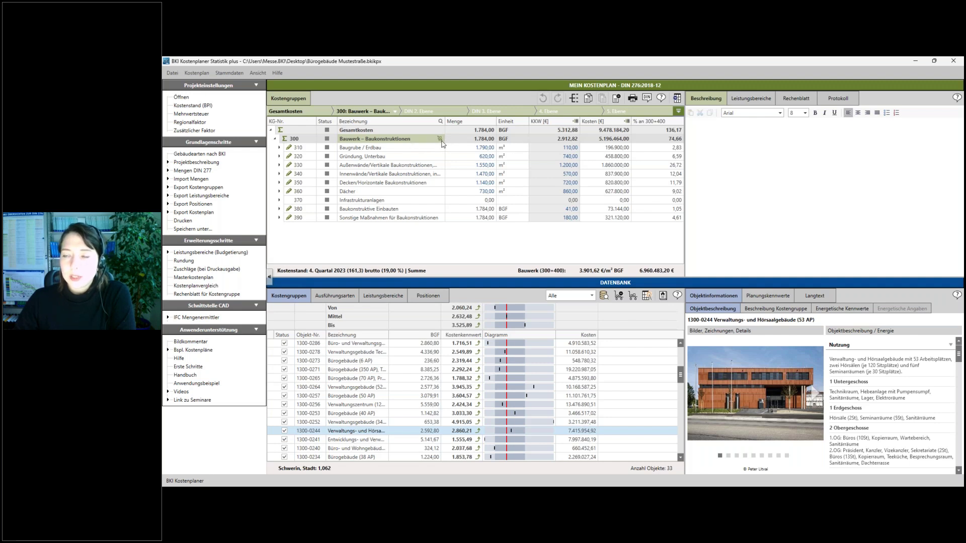
mouse_move(442, 144)
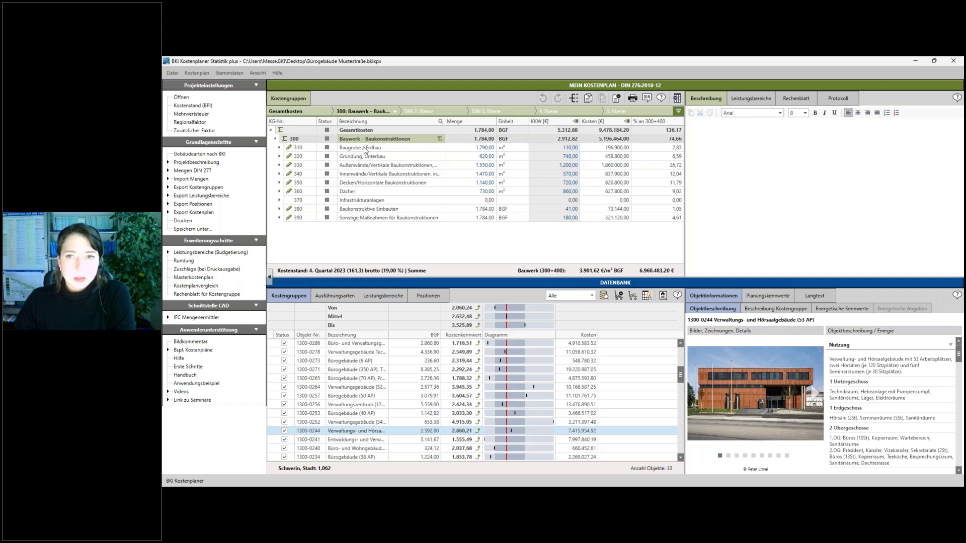
Collapse cost group 300, expand cost group 400 and copy the object selection of 410 Abwasser-, Wasser-, Gasanlagen.
left_click(276, 141)
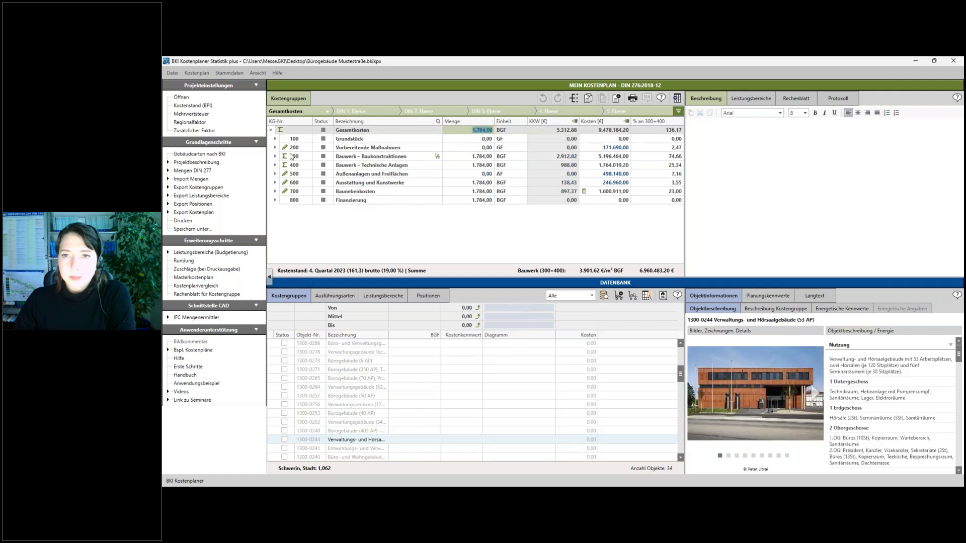
right_click(382, 165)
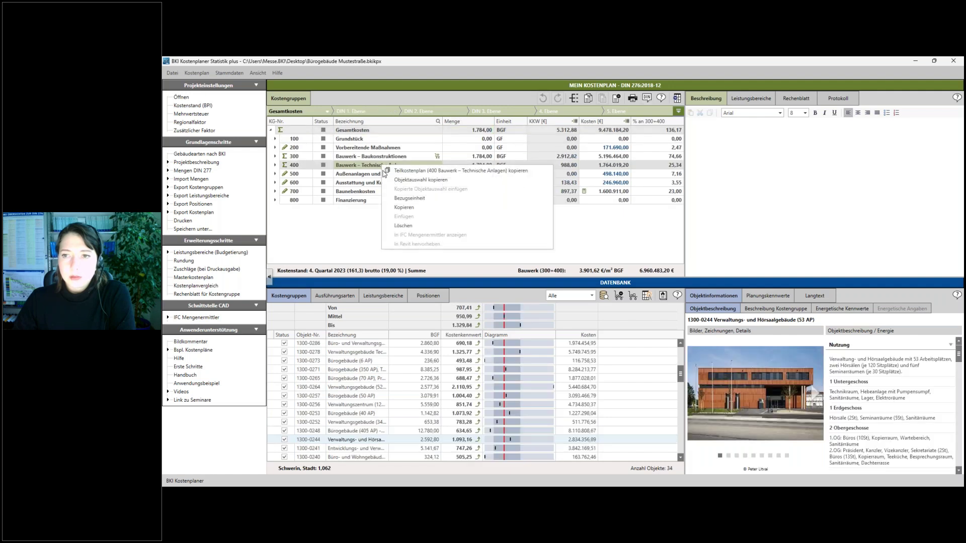
left_click(276, 165)
right_click(363, 148)
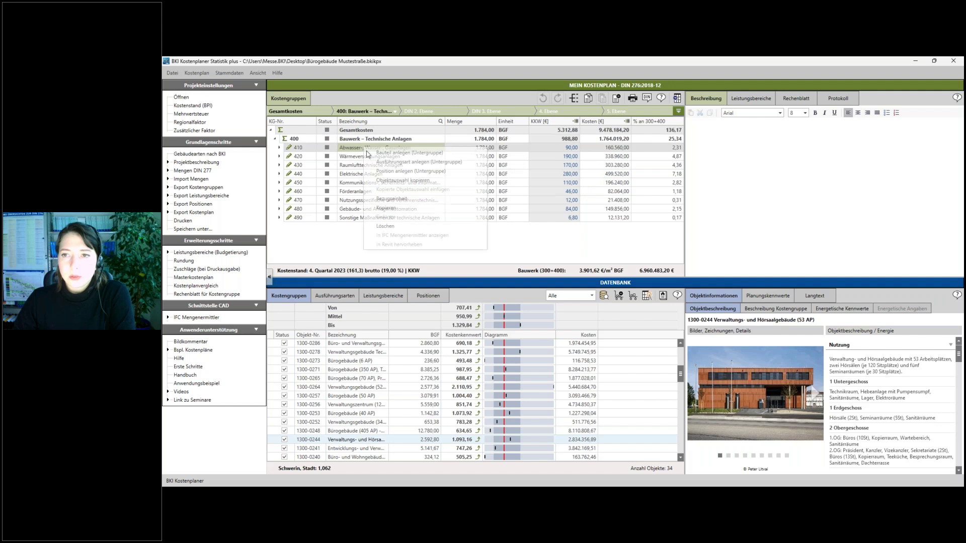
left_click(378, 181)
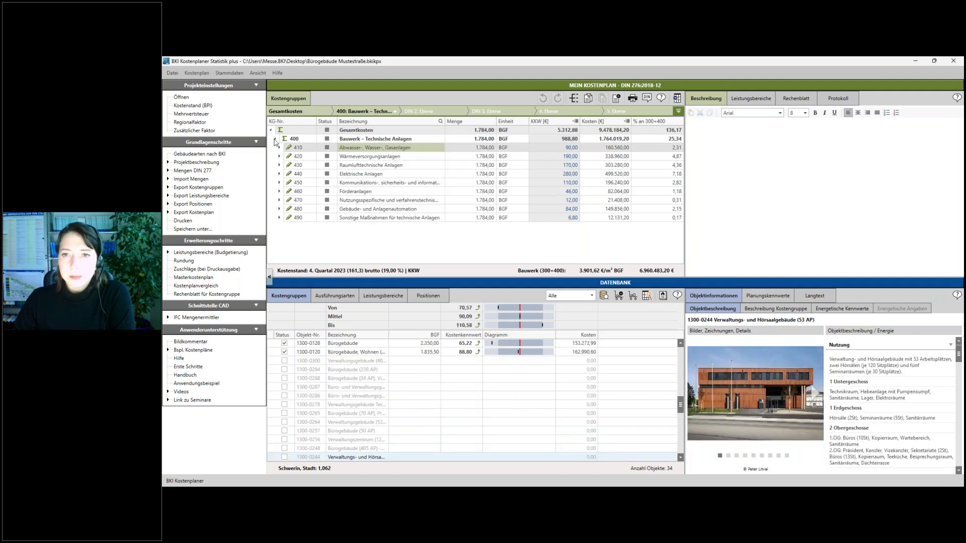
Replace the sample of cost group 300 with the copied object selection and review its comparison objects.
left_click(275, 141)
right_click(365, 158)
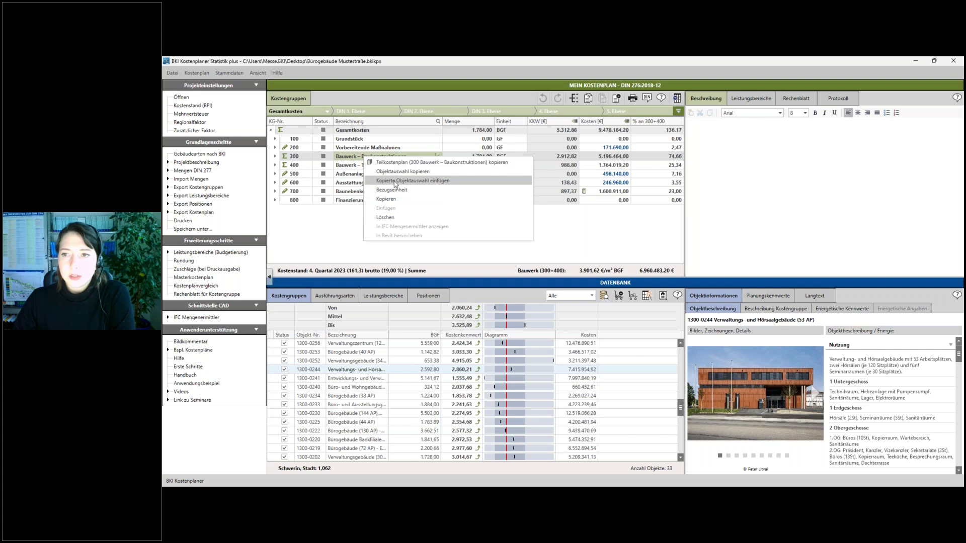
left_click(398, 181)
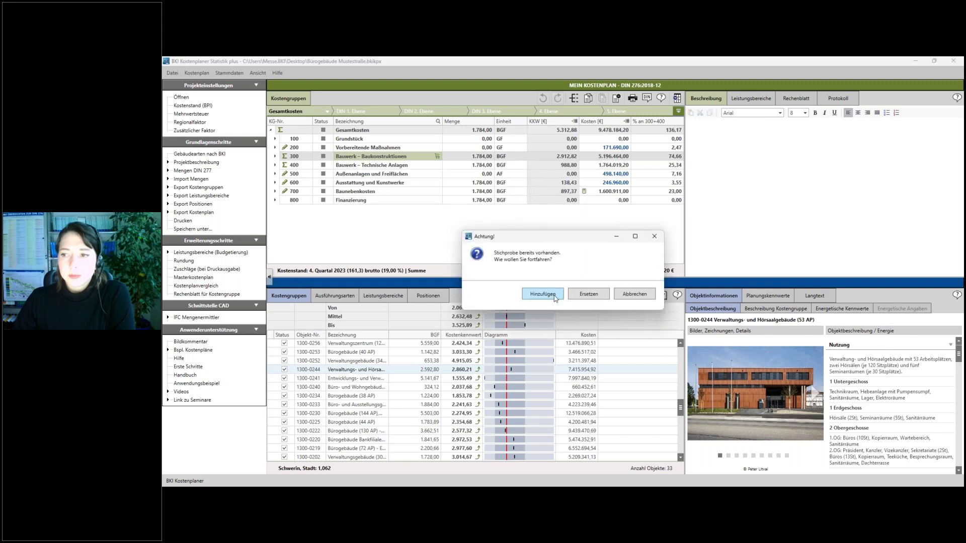
left_click(585, 297)
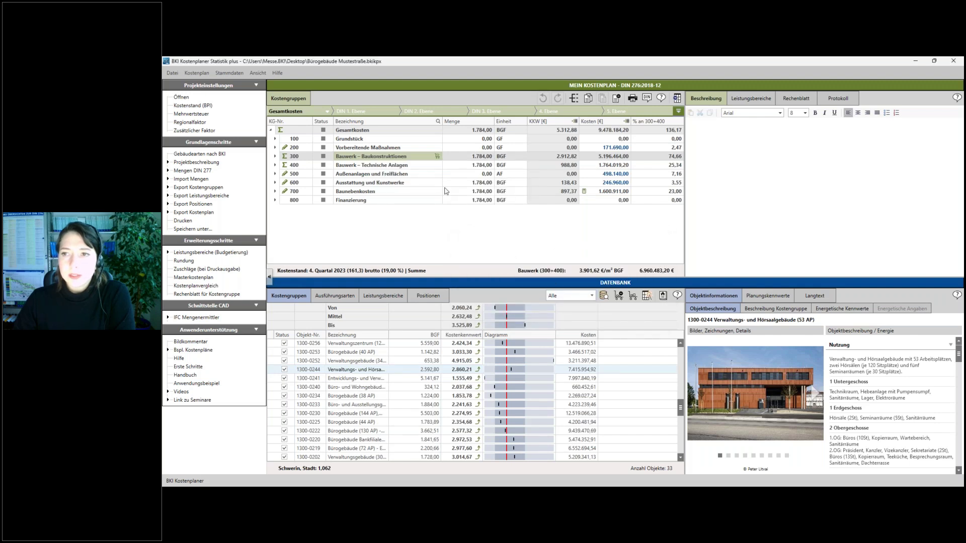
left_click(275, 156)
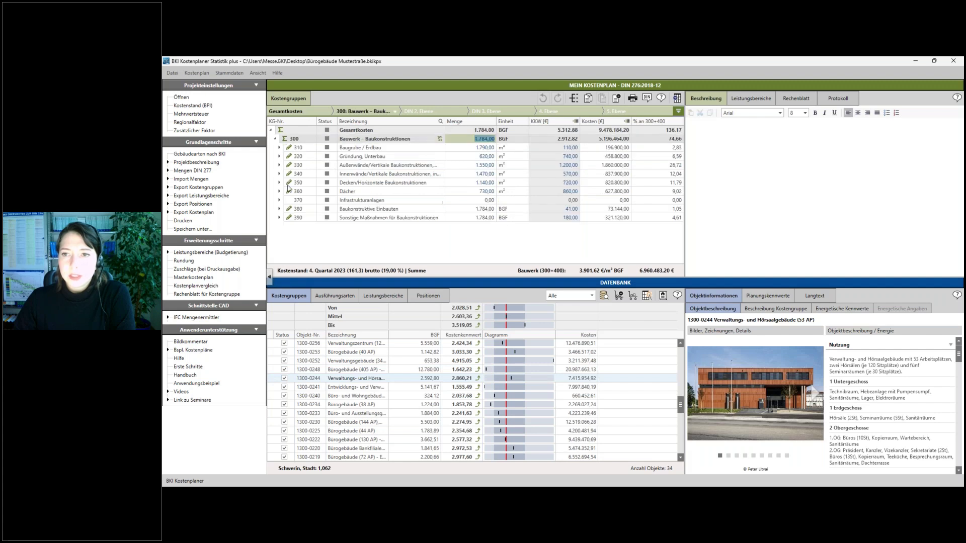
scroll(335, 369, "up", 2)
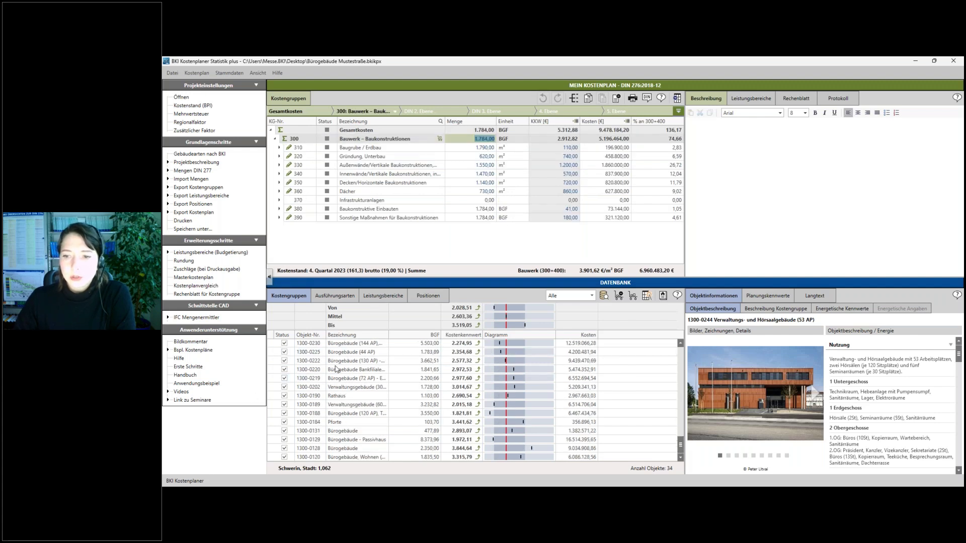
scroll(336, 370, "up", 2)
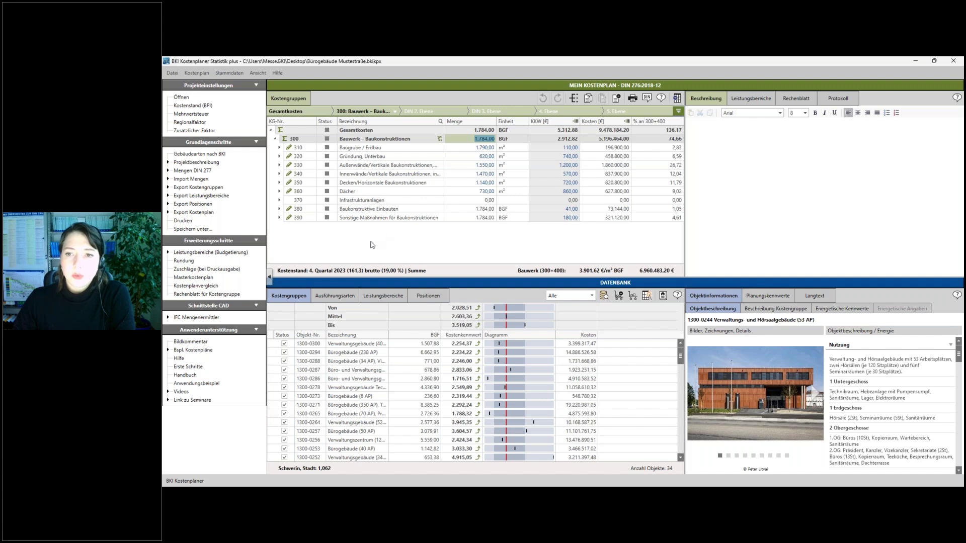
Try to transfer the object selection from cost group 320 Gründung, Unterbau to 310 Baugrube / Erdbau.
right_click(378, 157)
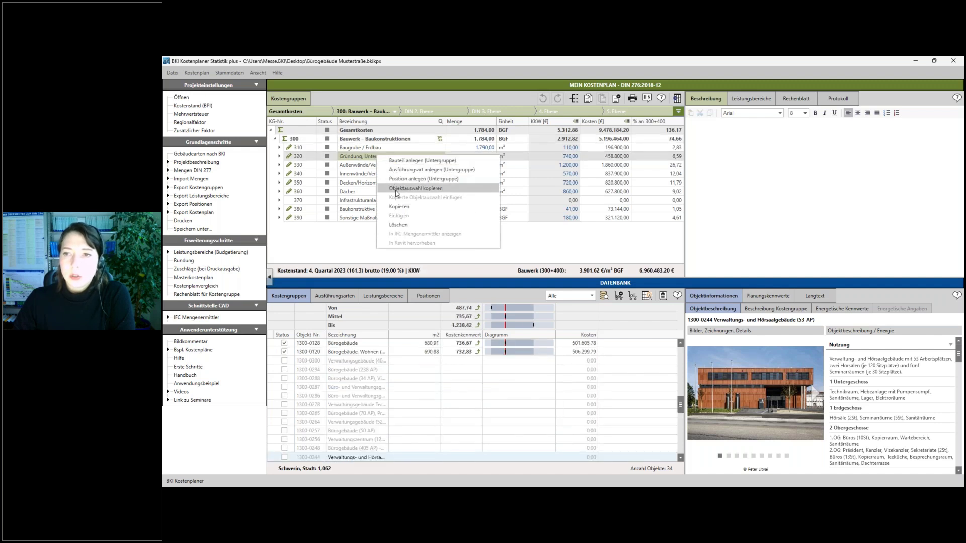
right_click(373, 149)
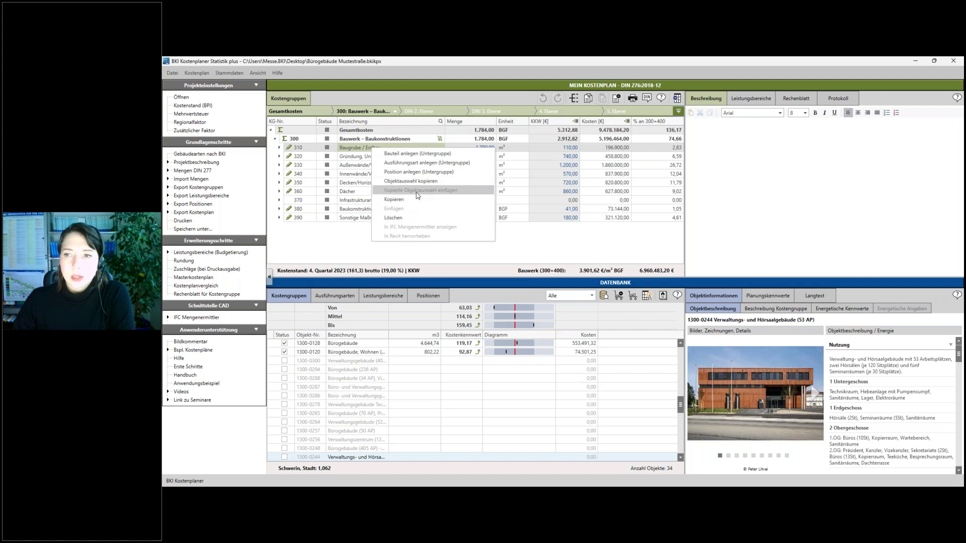
left_click(323, 248)
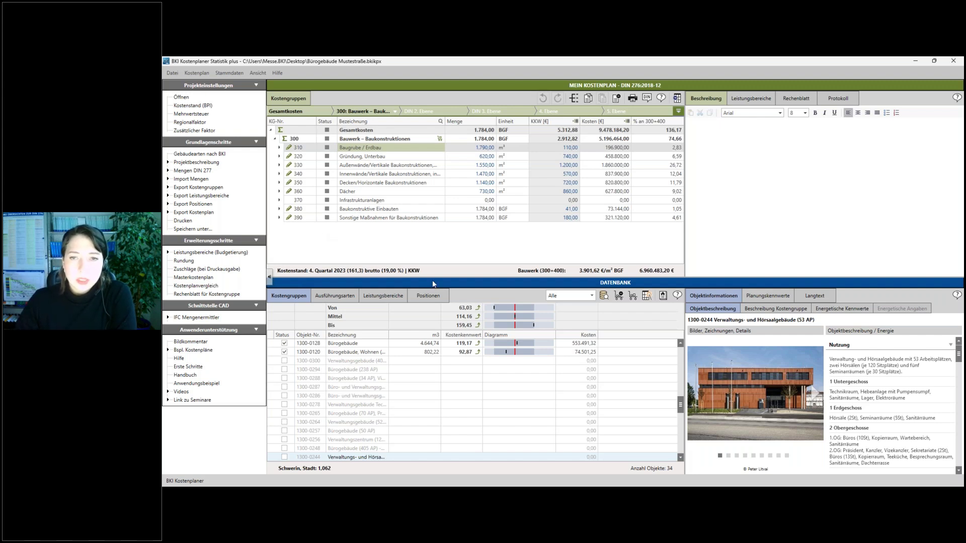
Set up an attribute search in the BKI Baukostendatenbank with Neubau and the Gebäudeart Büro- und Verwaltungsgebäude.
left_click(603, 296)
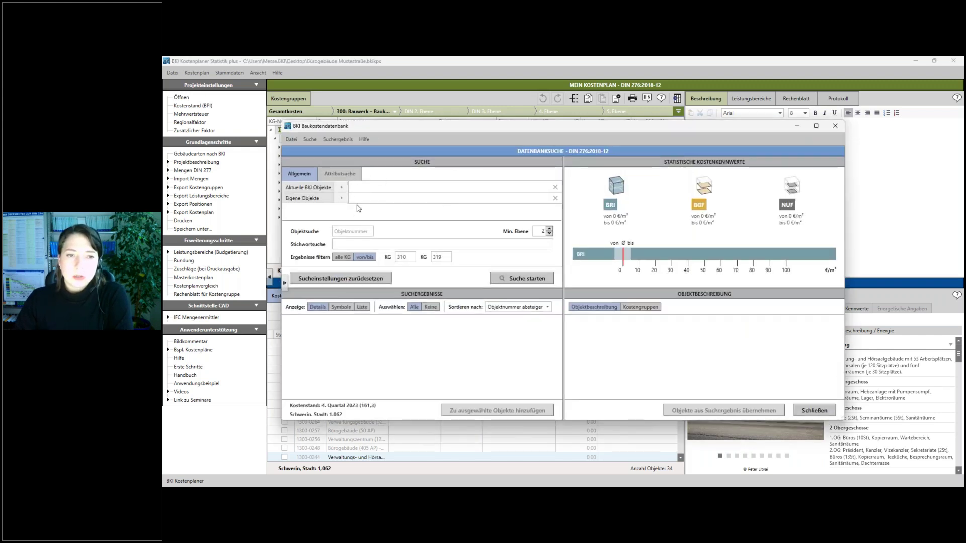
double_click(324, 130)
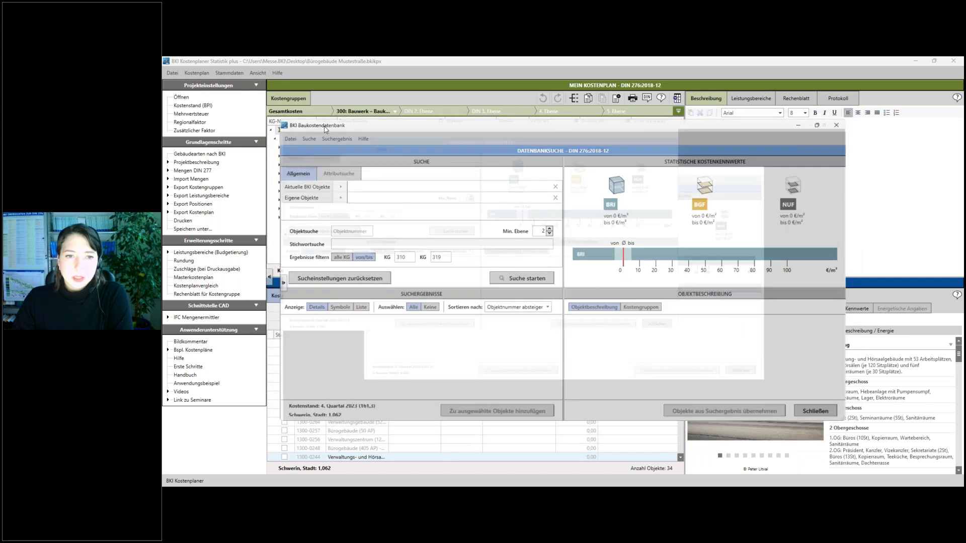
left_click(217, 108)
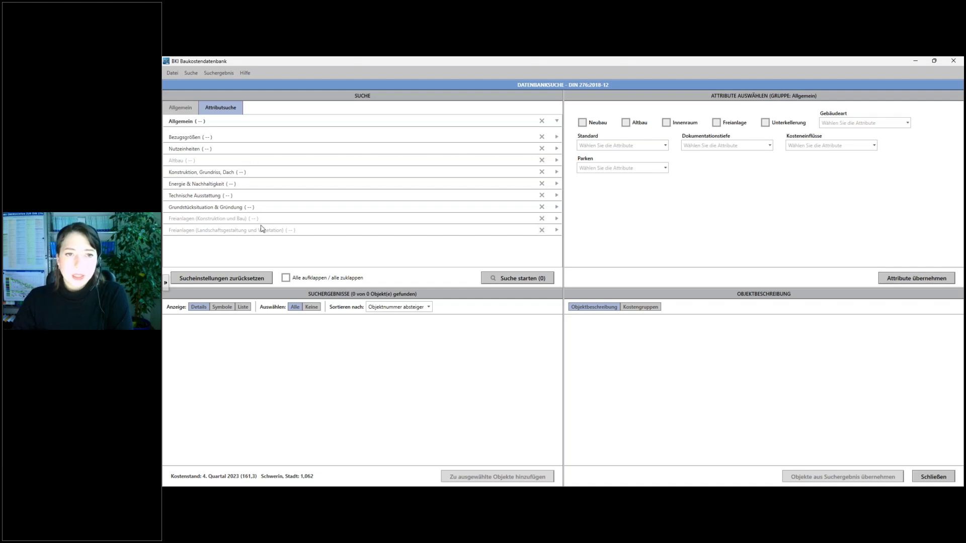
left_click(582, 122)
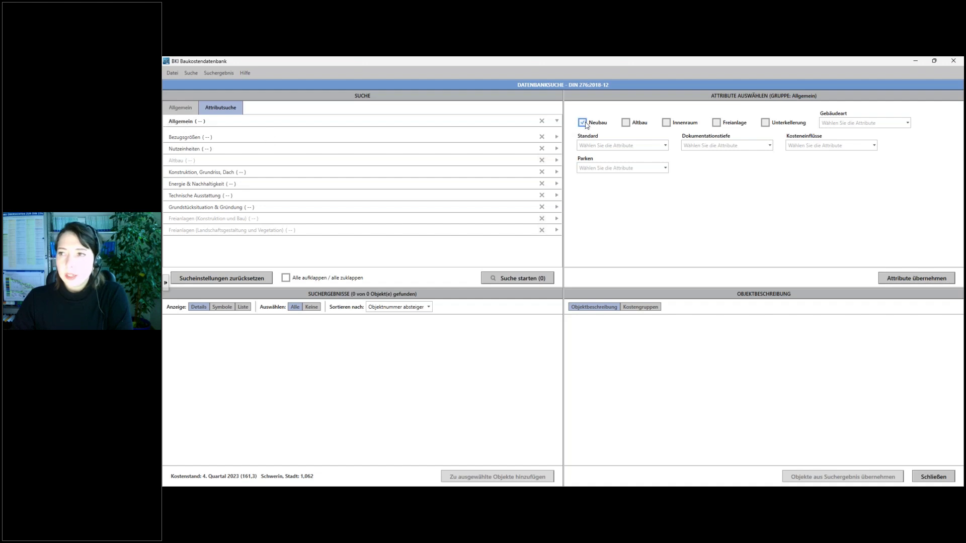
left_click(908, 123)
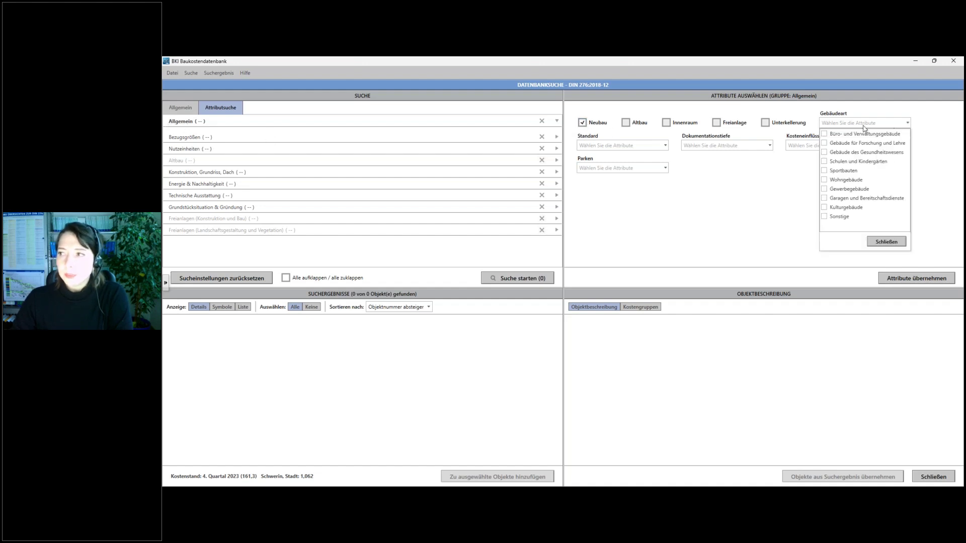
left_click(827, 133)
left_click(890, 244)
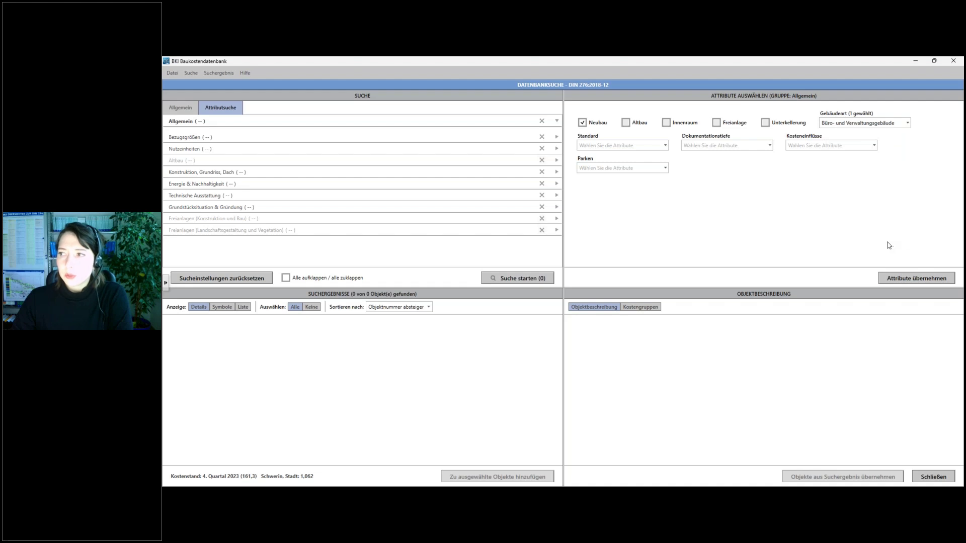
left_click(902, 280)
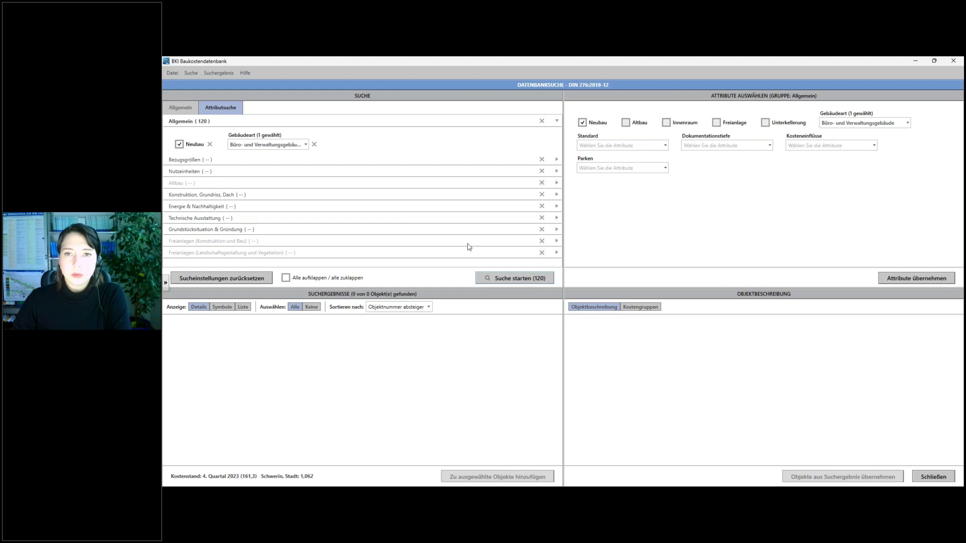
Run the attribute search and enlarge the area with the search results.
left_click(499, 276)
left_click(592, 323)
left_click_drag(350, 288, 359, 229)
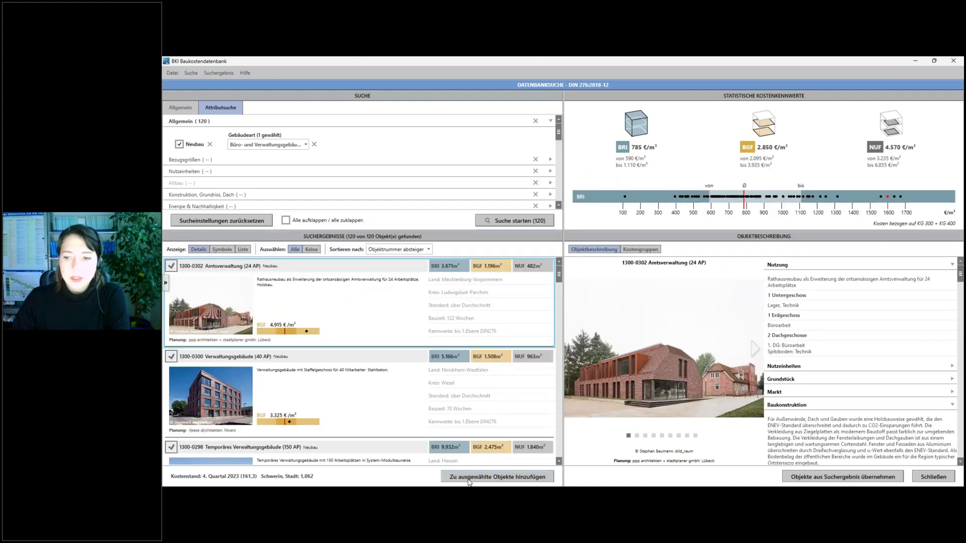
Add all found objects to the selected objects and look through the selection list.
left_click(509, 480)
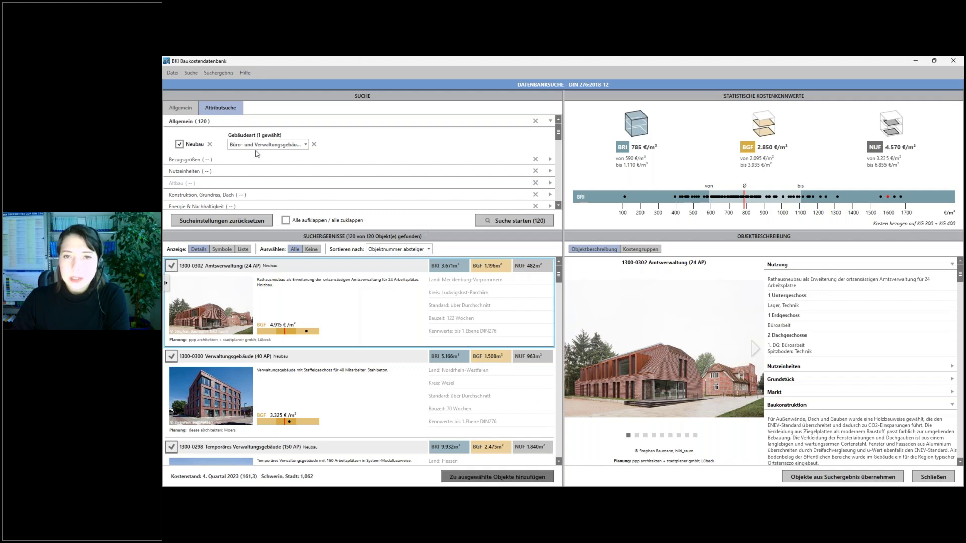
scroll(233, 178, "down", 5)
scroll(233, 181, "down", 3)
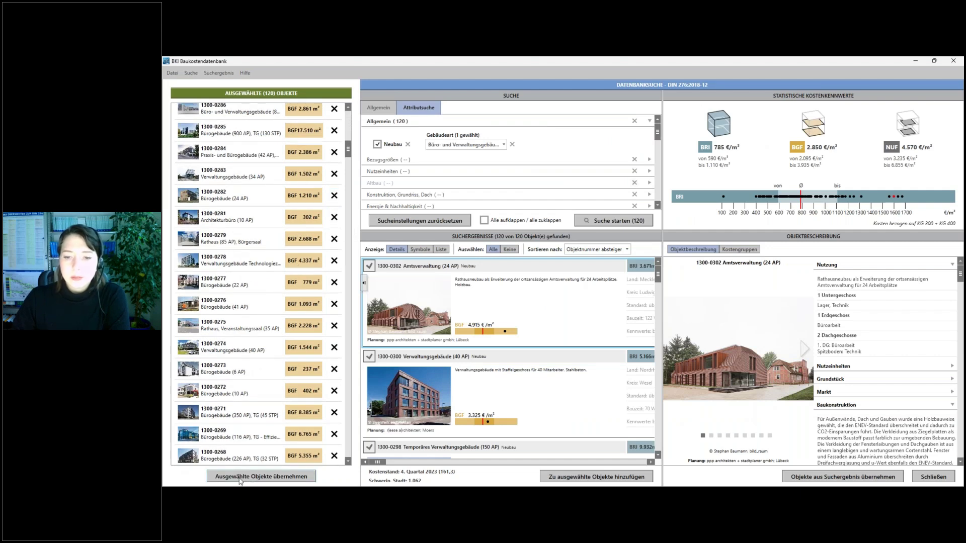
Close the cost database search without transferring the selected objects to the existing sample.
left_click(274, 481)
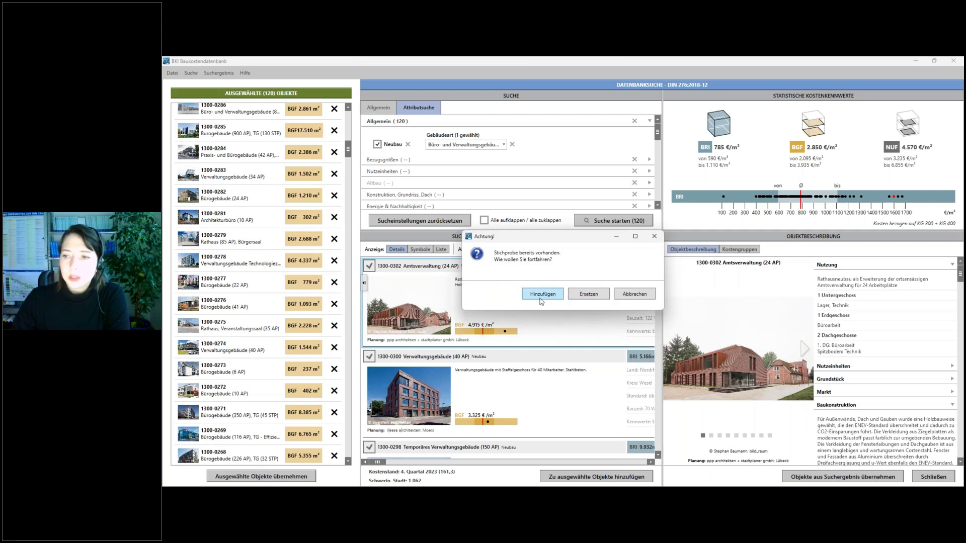
left_click(655, 237)
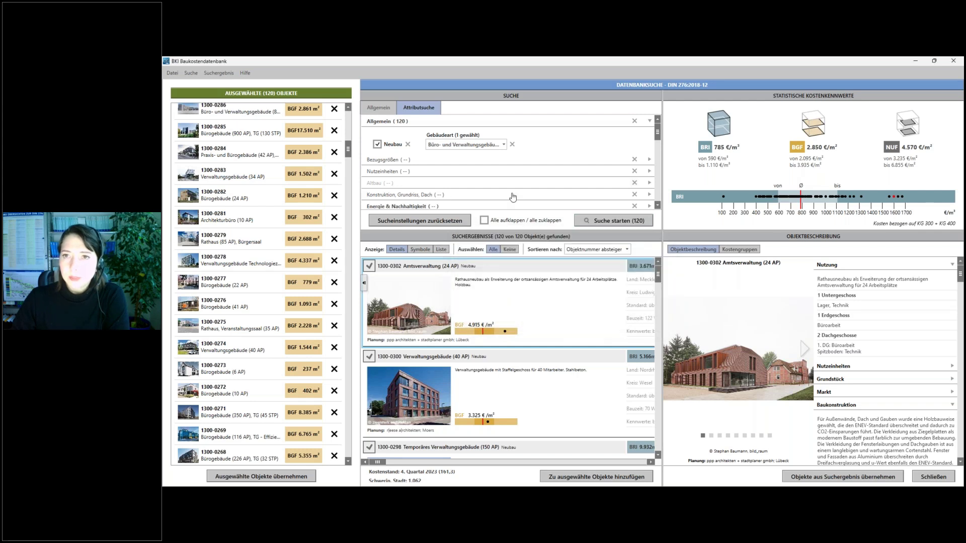
left_click(954, 60)
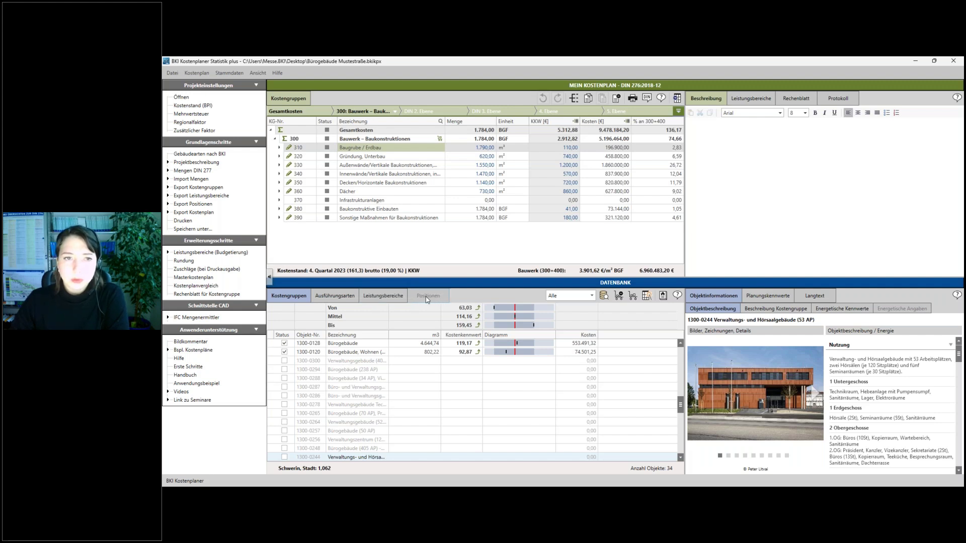
Sort cost group 330's comparison objects by ascending cost value, descending area and finally ascending total cost, and select object 1300-0131.
left_click(340, 168)
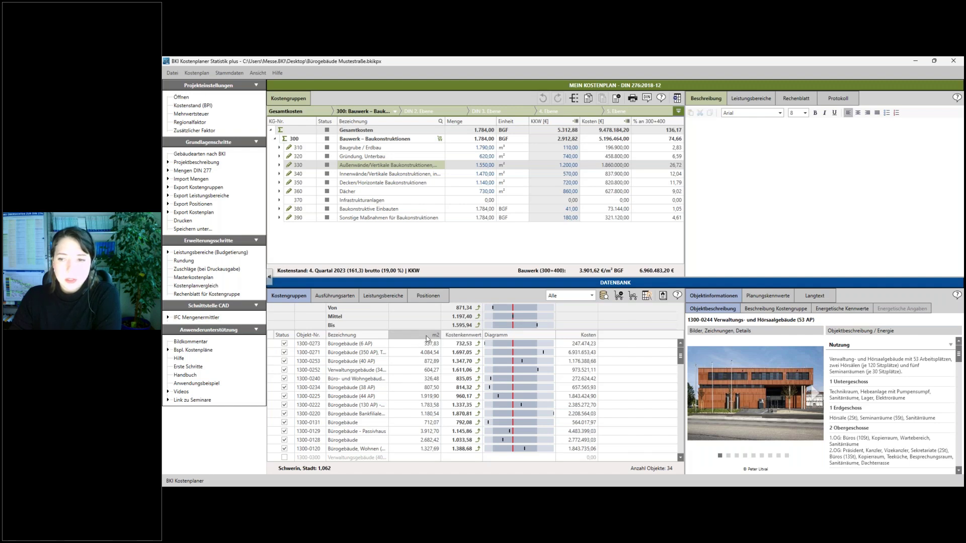
left_click(460, 336)
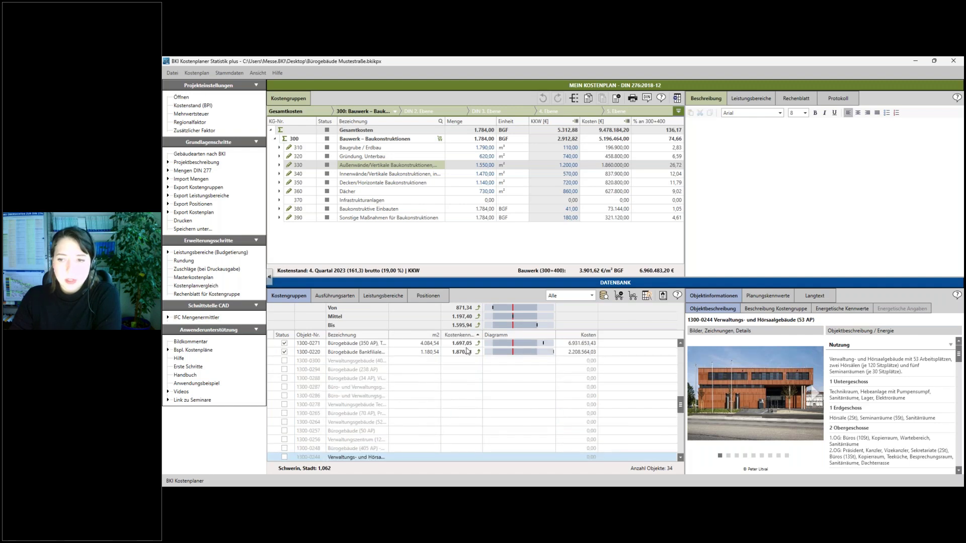
scroll(467, 351, "up", 4)
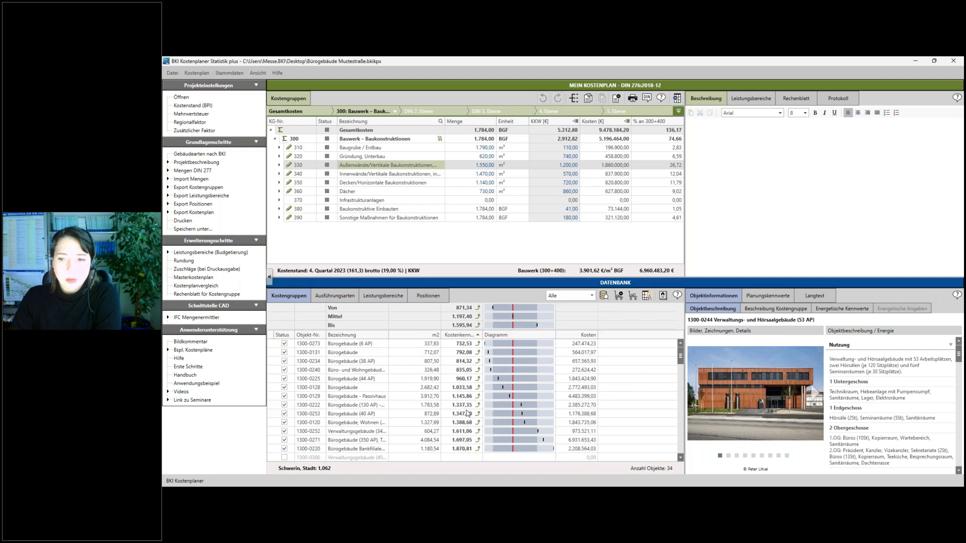
left_click(431, 335)
scroll(435, 351, "up", 4)
left_click(425, 336)
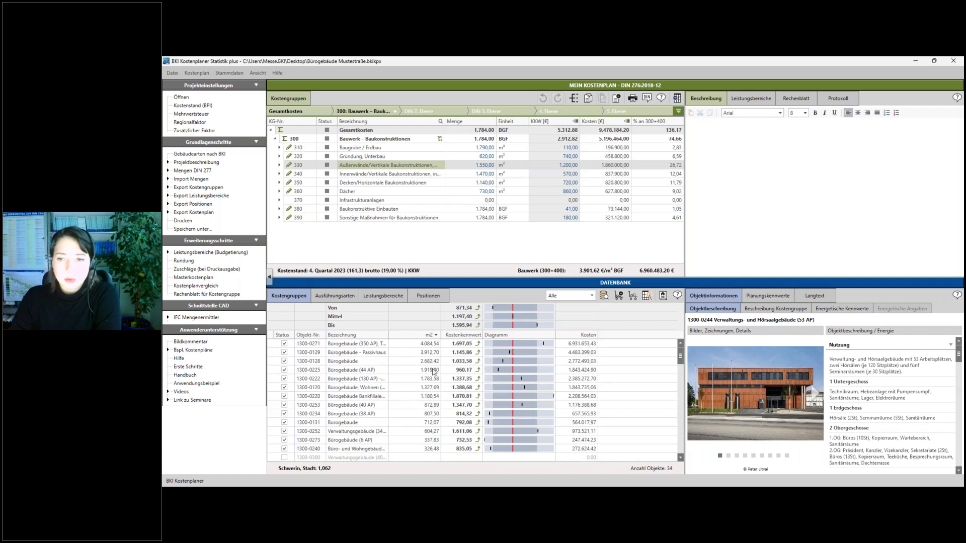
left_click(583, 335)
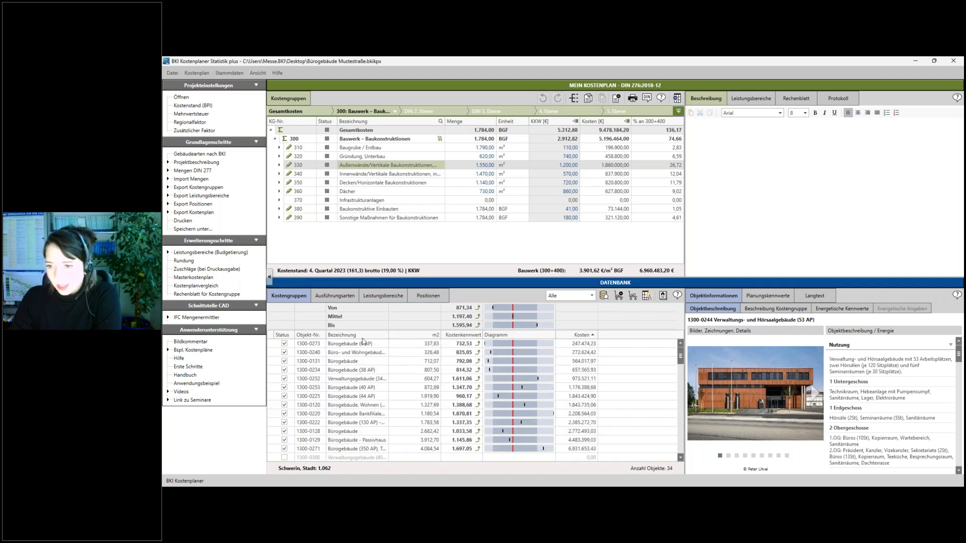
left_click(341, 362)
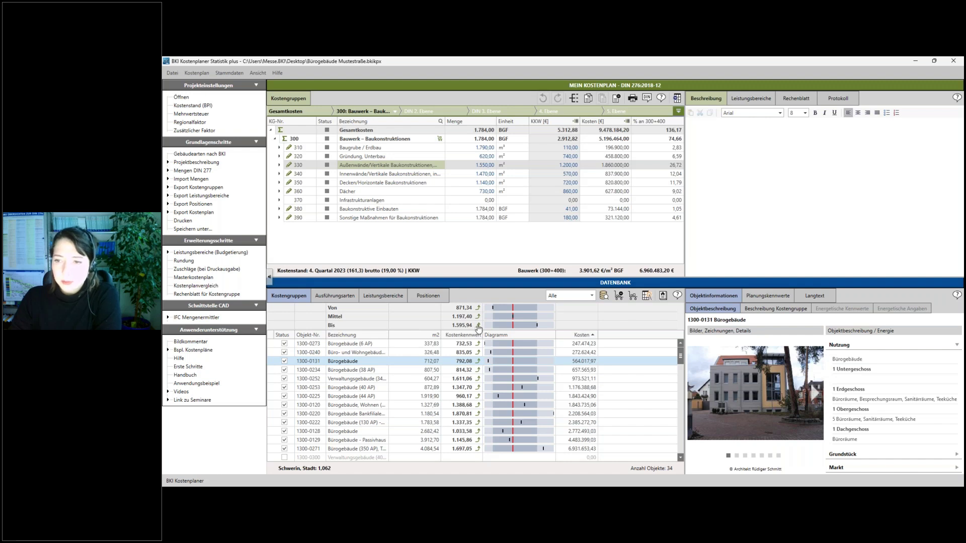
Transfer the upper "Bis" cost value to cost group 330, and set its KKW to 1.595,00.
left_click_drag(478, 328, 574, 165)
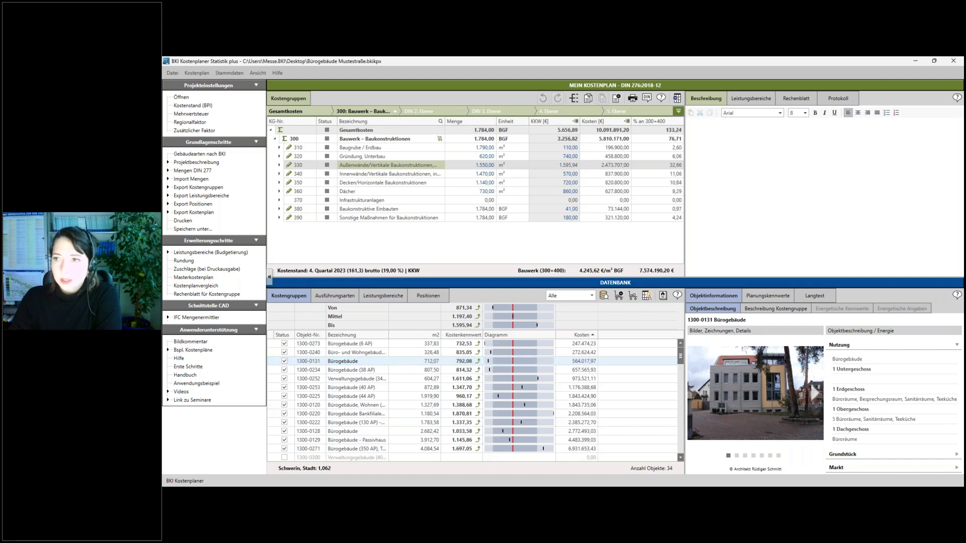
left_click(561, 166)
left_click(554, 251)
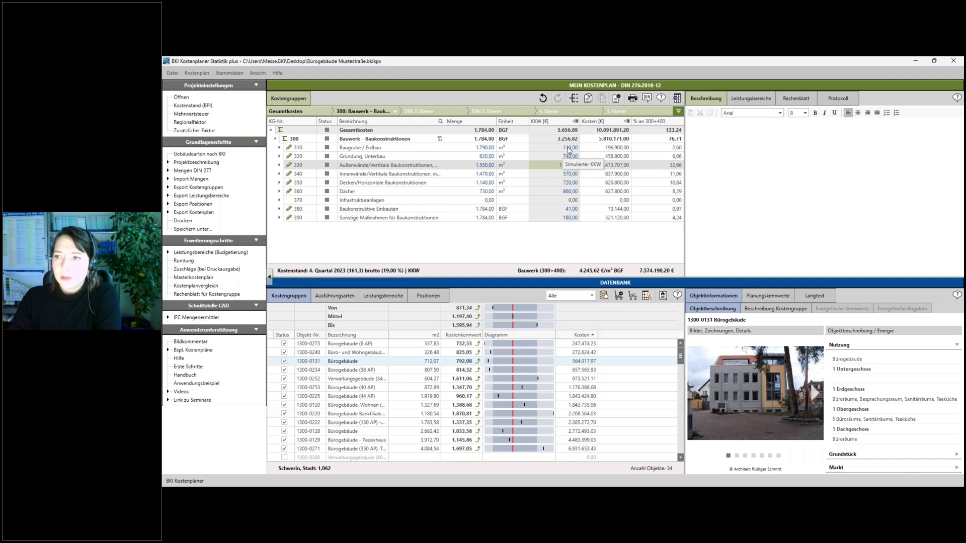
double_click(568, 166)
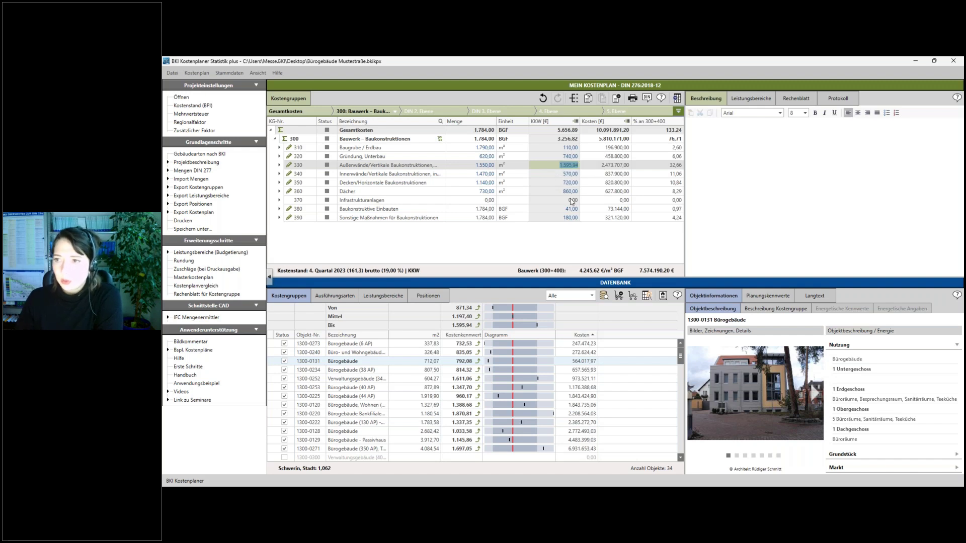
type("1100")
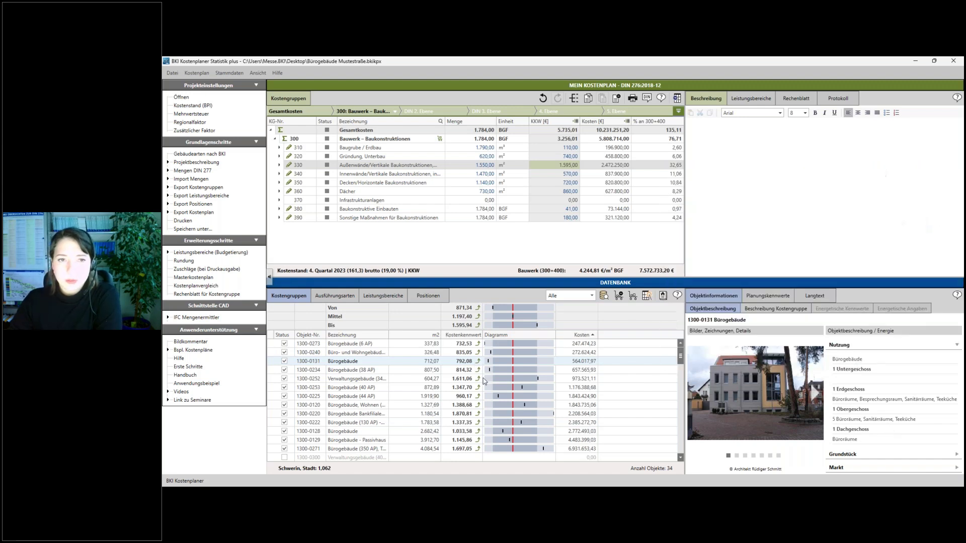
Examine the object information of 1300-0184, 1300-0273 and 1300-0240 among the comparison objects for cost group 300.
left_click(372, 141)
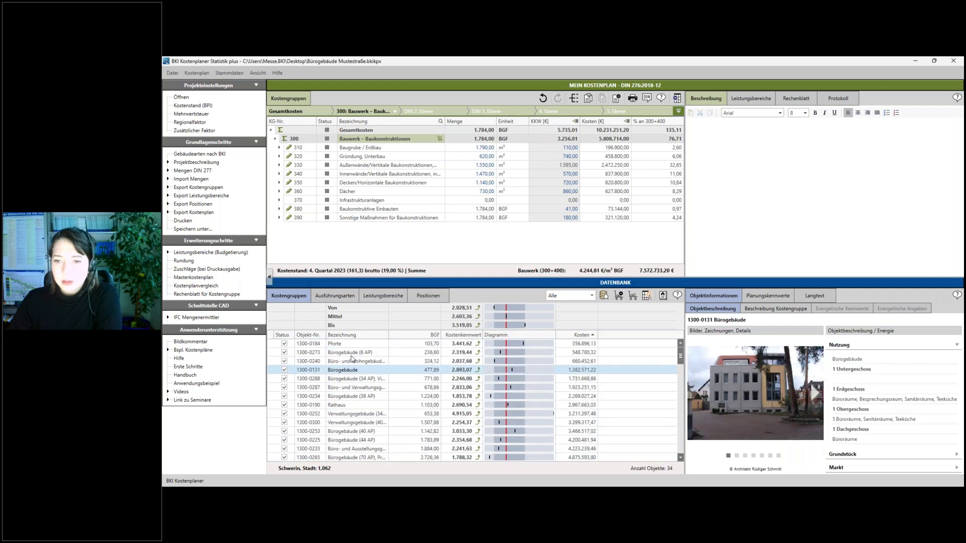
left_click(347, 345)
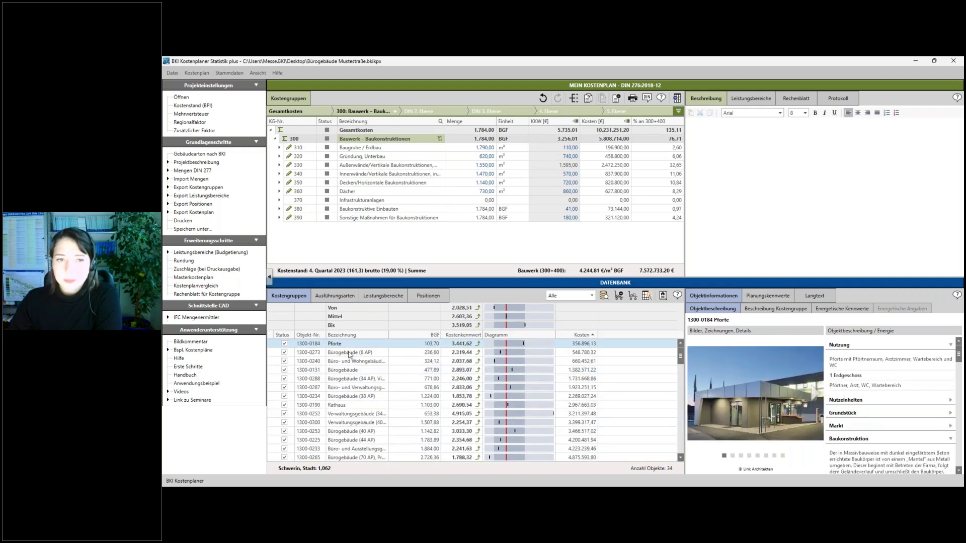
left_click(350, 354)
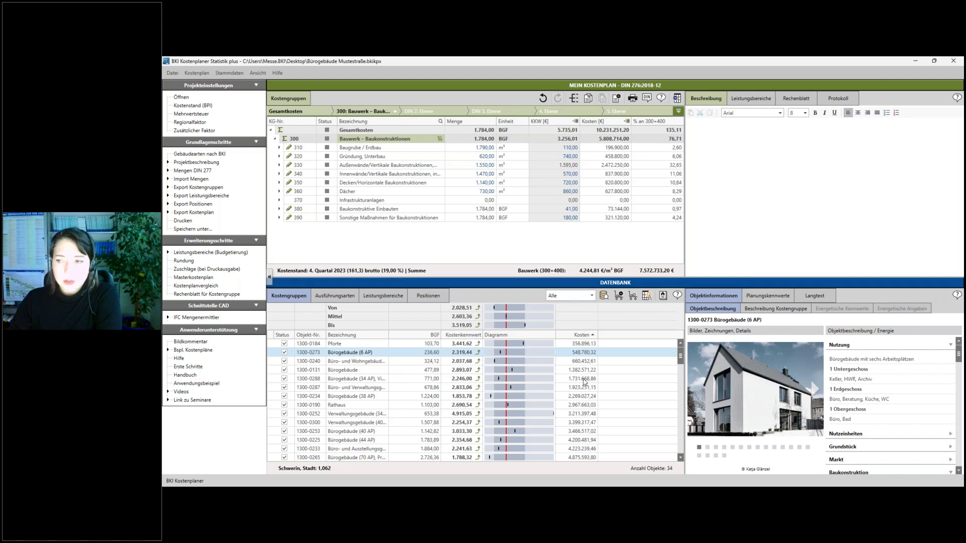
left_click(355, 362)
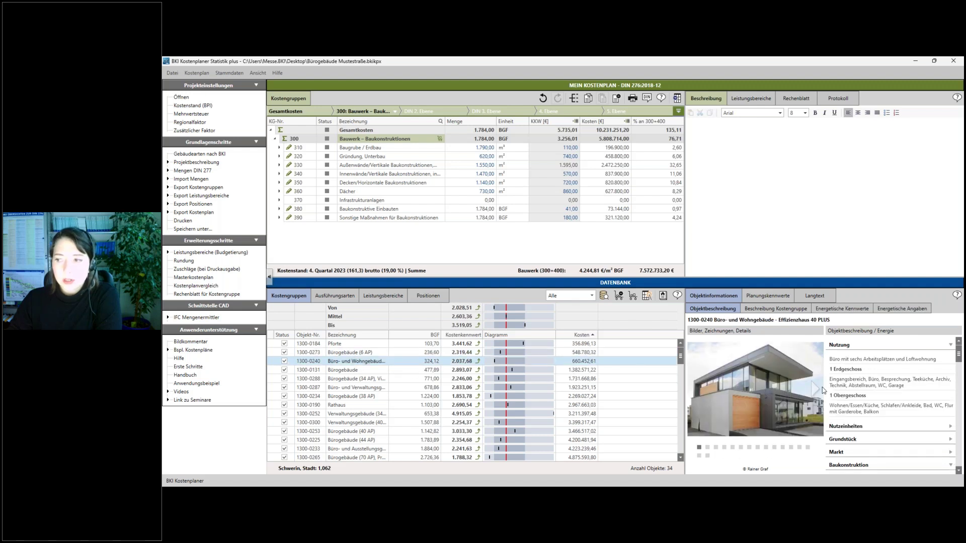
Look through the photos, elevations and floor plan of object 1300-0240, enlarging one of its elevation drawings.
left_click(815, 390)
left_click(816, 390)
left_click(815, 390)
left_click(816, 390)
left_click(816, 390)
left_click(816, 390)
left_click(816, 390)
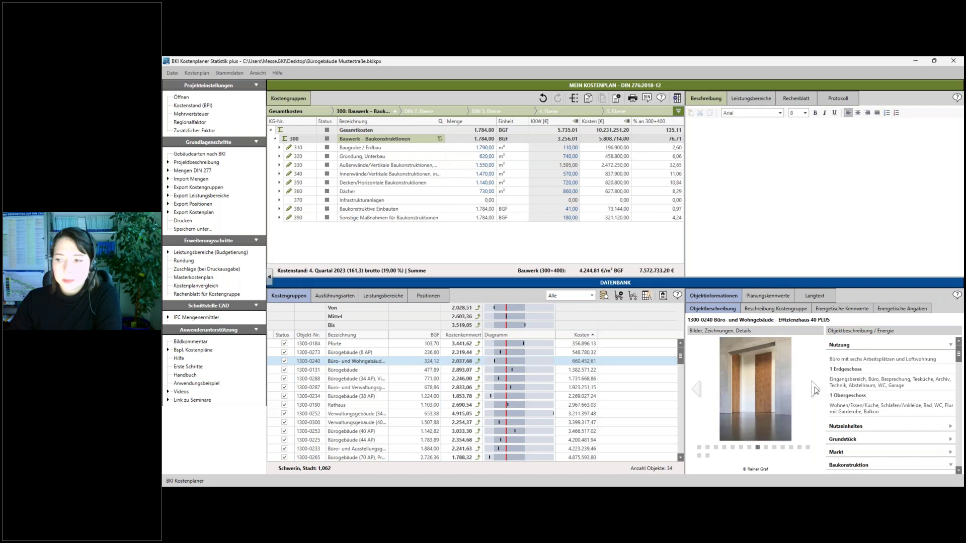
left_click(815, 390)
left_click(816, 390)
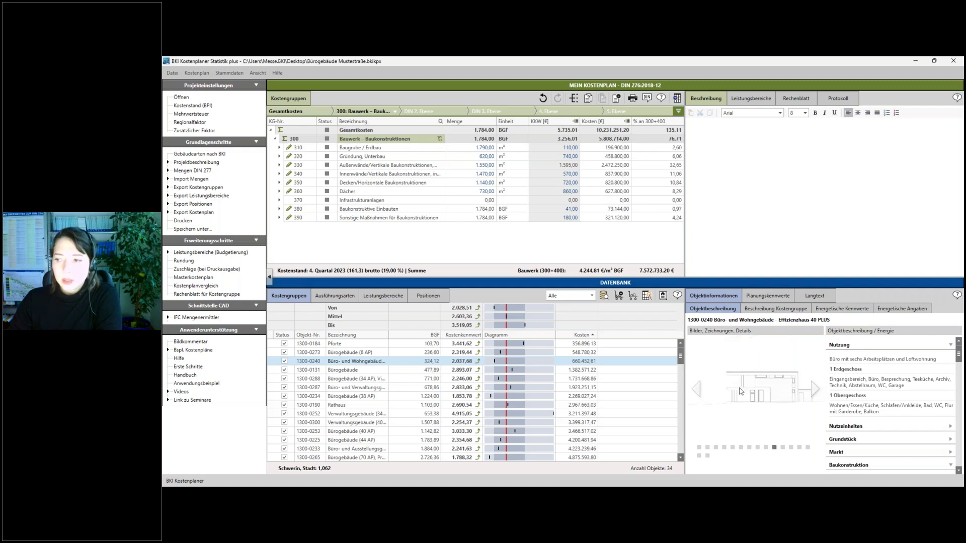
mouse_move(739, 391)
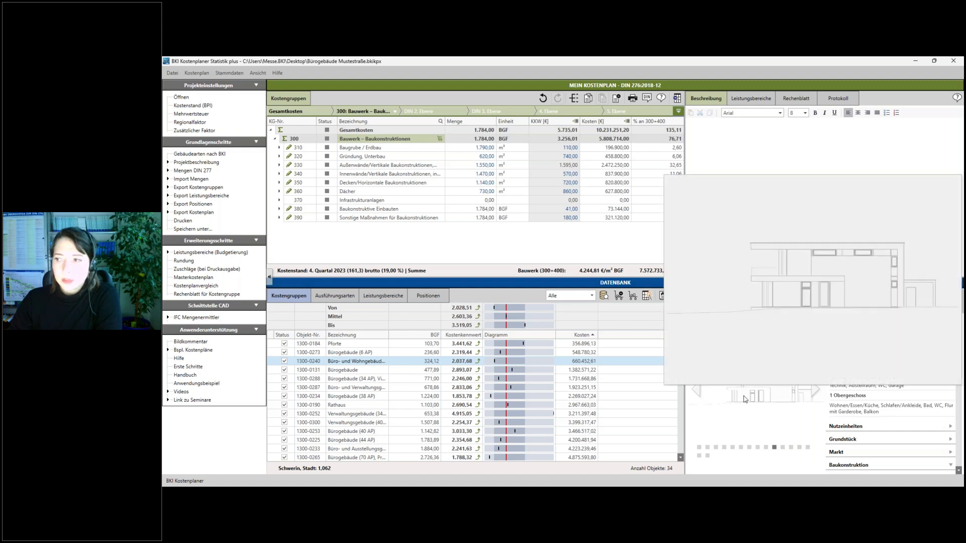
left_click(815, 390)
left_click(815, 390)
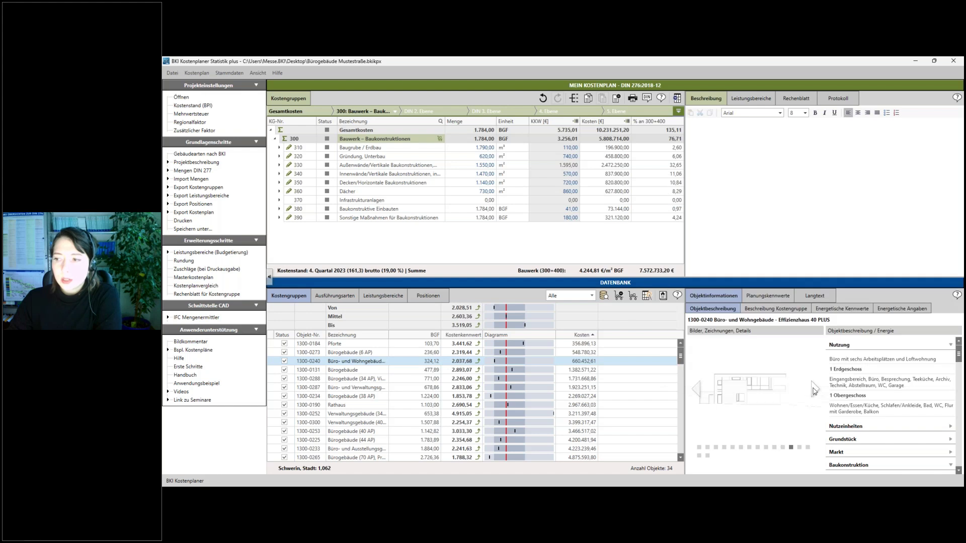
left_click(815, 390)
left_click(814, 390)
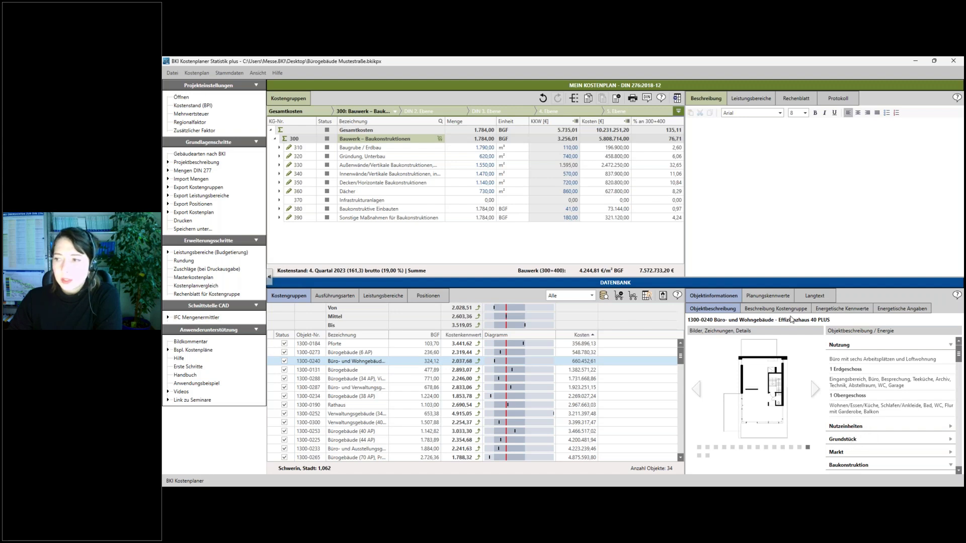
Read the cost group descriptions of objects 1300-0240, 1300-0131 and 1300-0287 for group 300, and of 1300-0131 for group 310.
left_click(766, 310)
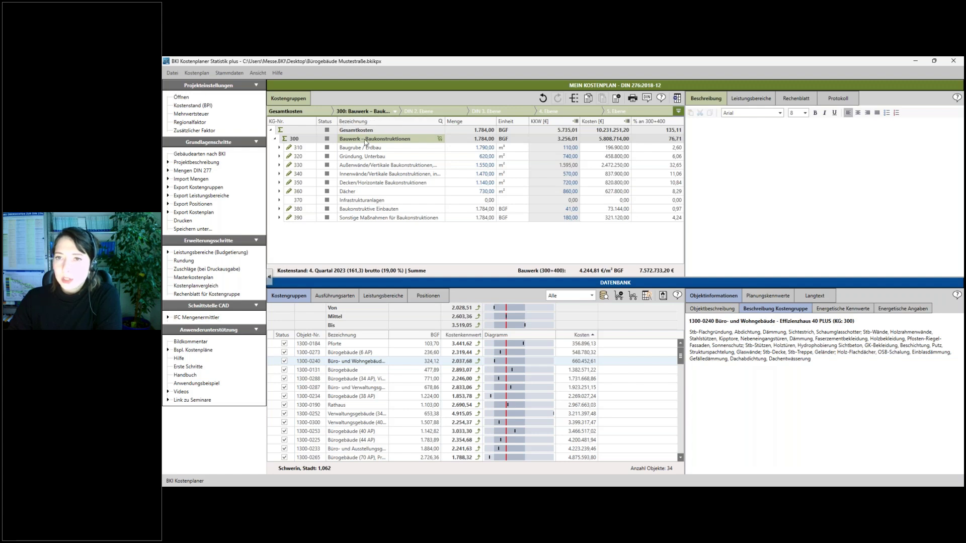
left_click(352, 373)
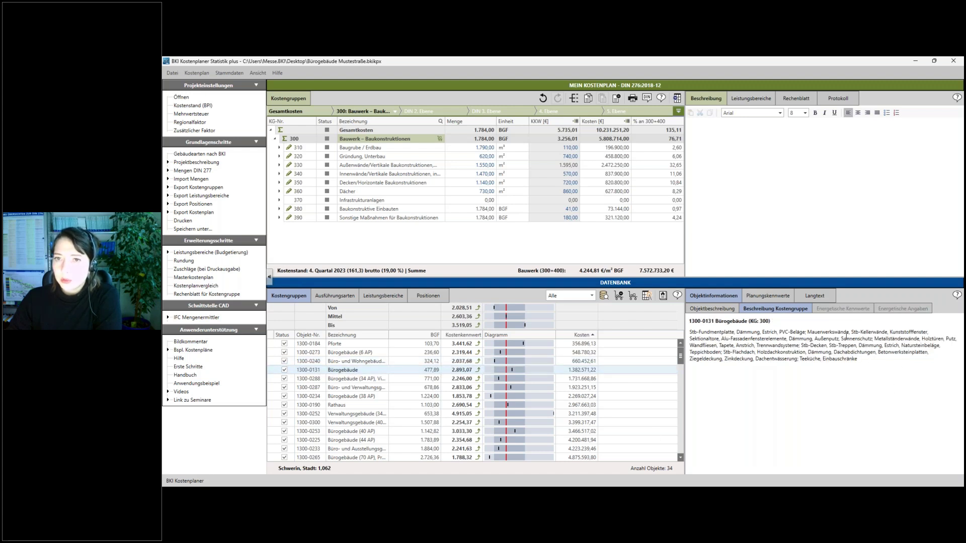
left_click(391, 152)
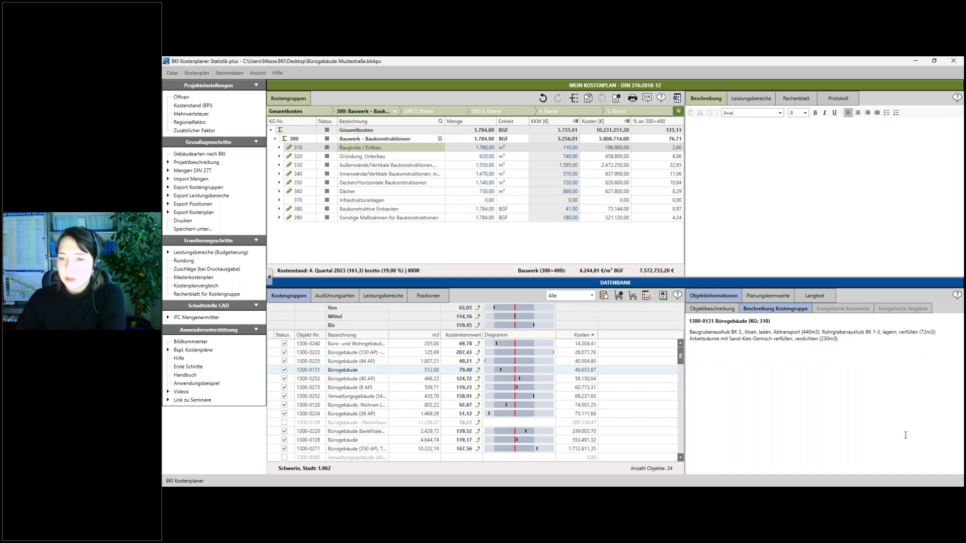
triple_click(839, 339)
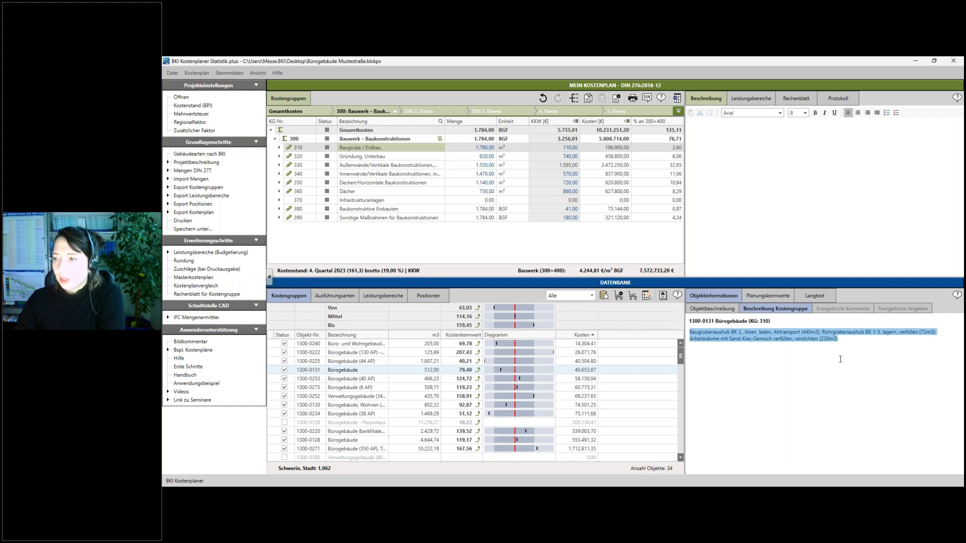
left_click(801, 349)
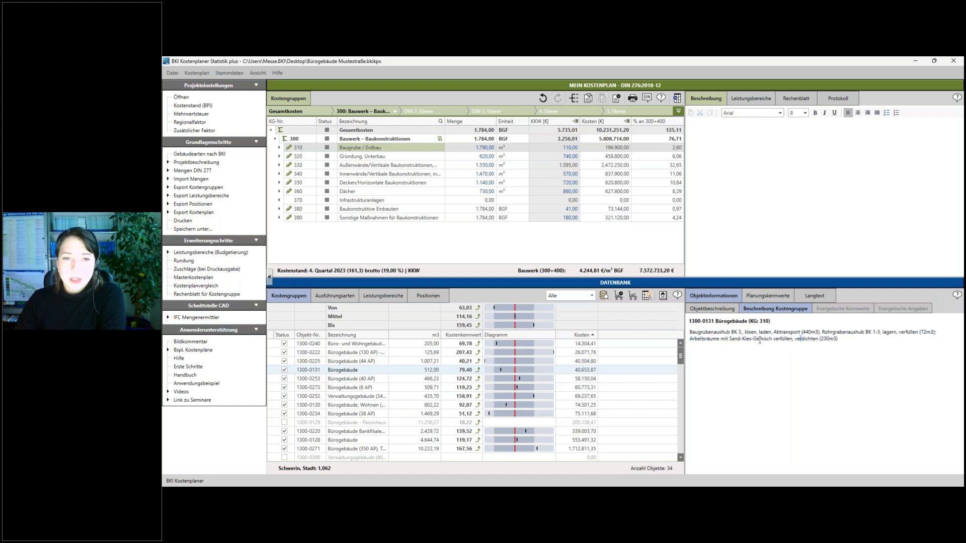
left_click(375, 140)
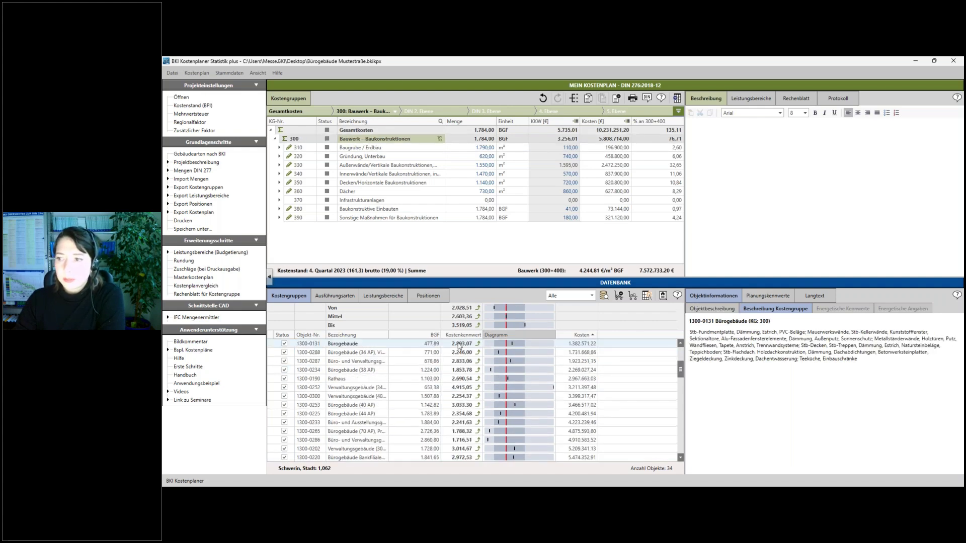
left_click(413, 360)
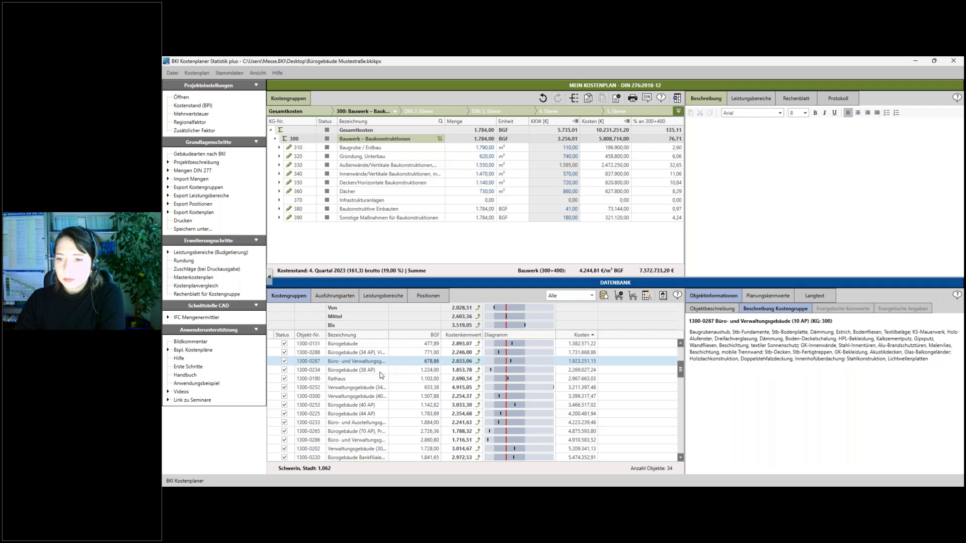
Copy object 1300-0234's cost group 300 description up to "Betonpflaster" into the project's own description, and delete "Betonpflaster" there.
left_click(381, 372)
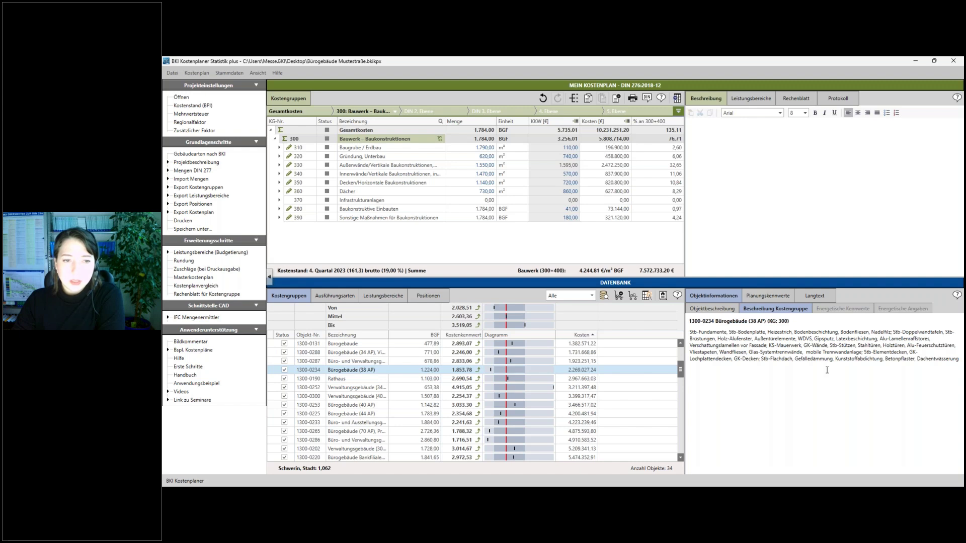
left_click_drag(938, 372, 671, 322)
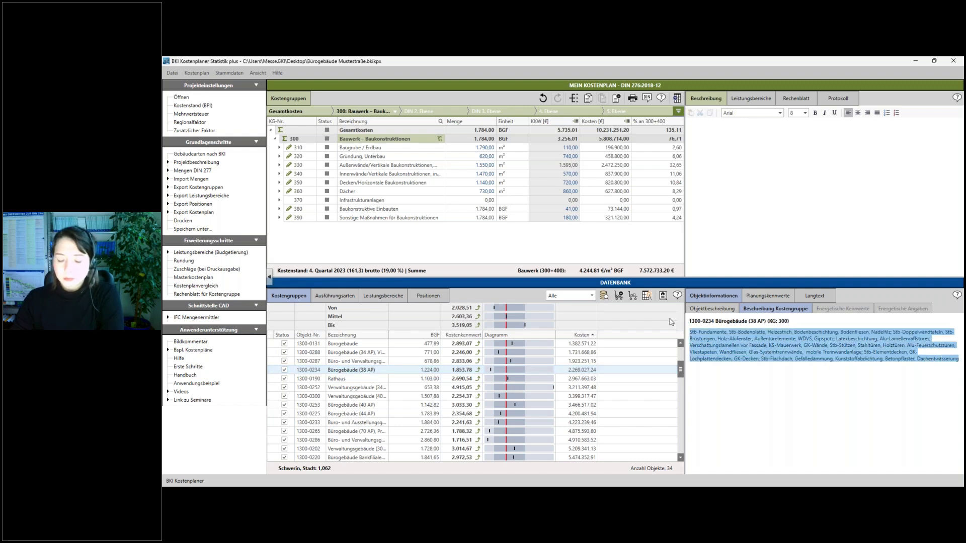
left_click(672, 323)
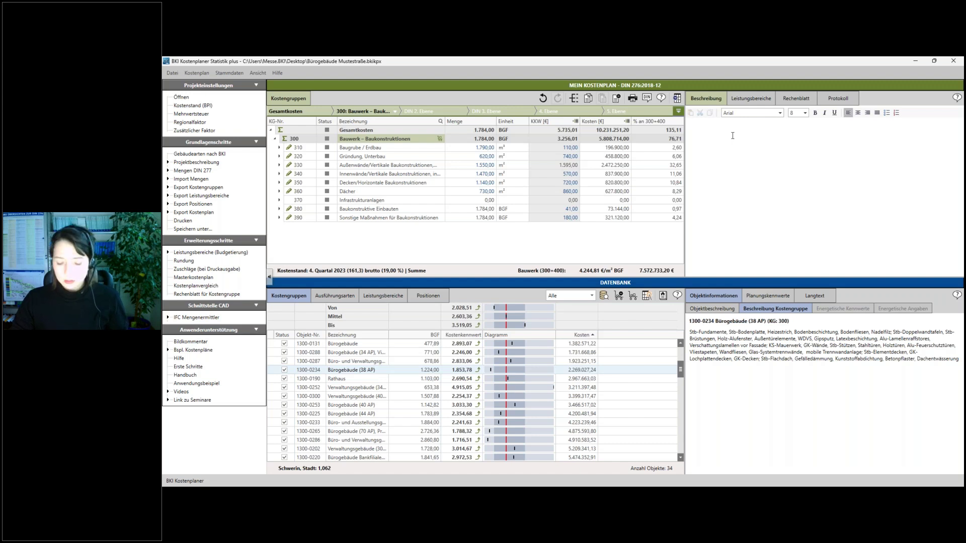
left_click_drag(915, 359, 649, 311)
key("ctrl+c")
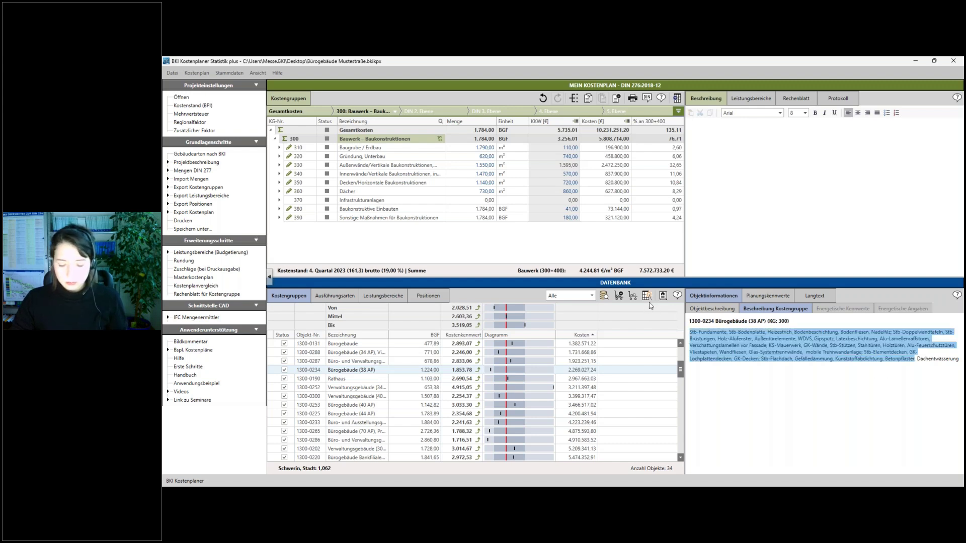
left_click(739, 126)
key("ctrl+v")
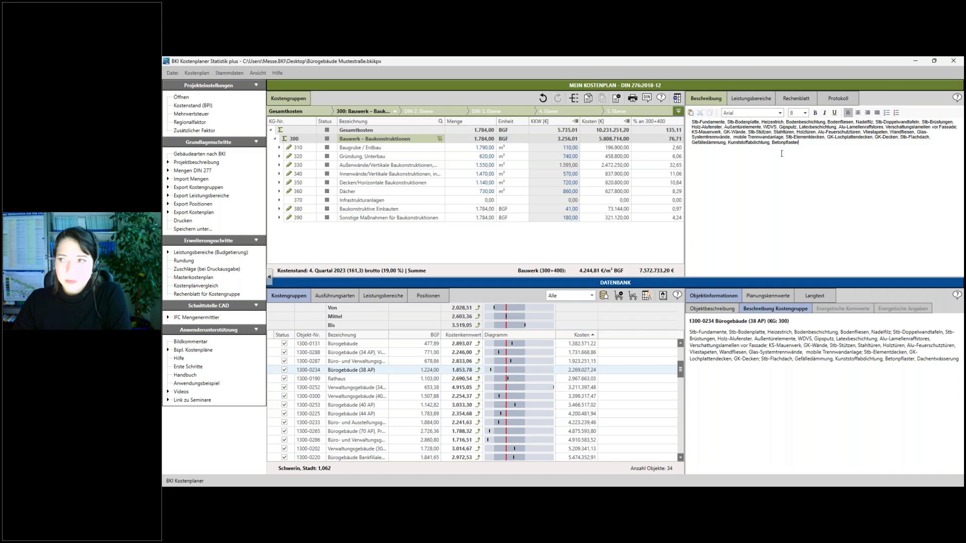
left_click_drag(799, 143, 771, 146)
key("Delete")
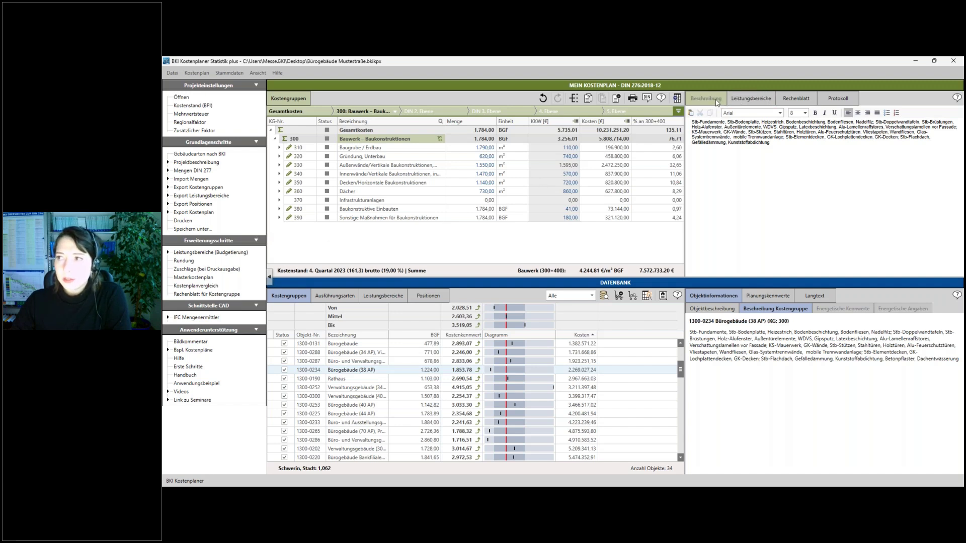
Create a quantity calculation sheet for cost group 330, Außenwände/Vertikale Baukonstruktionen.
left_click(750, 100)
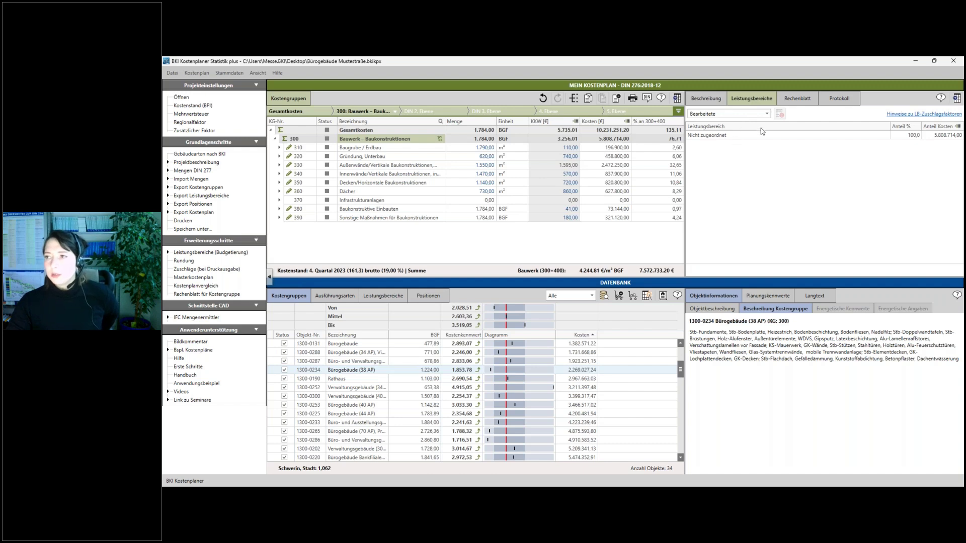
left_click(797, 98)
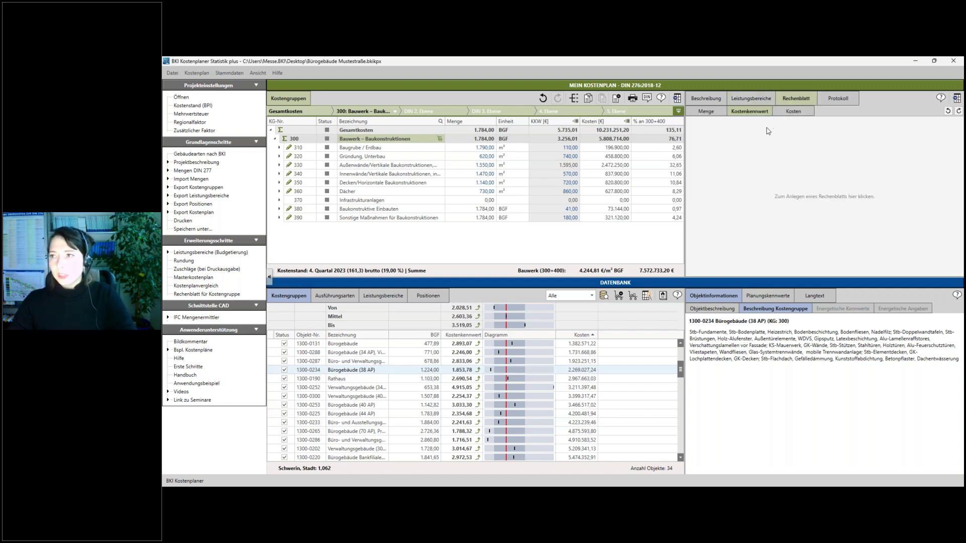
left_click(707, 113)
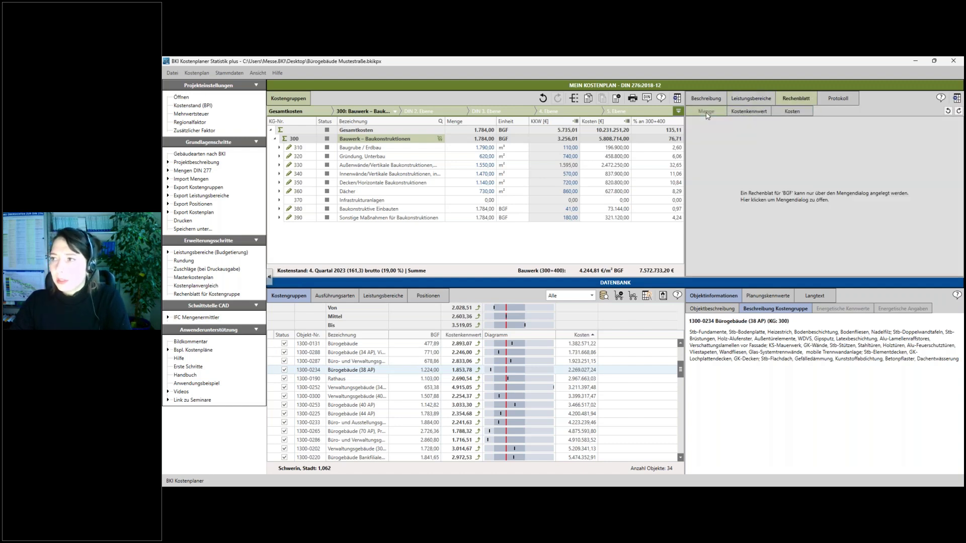
left_click(346, 150)
left_click(348, 167)
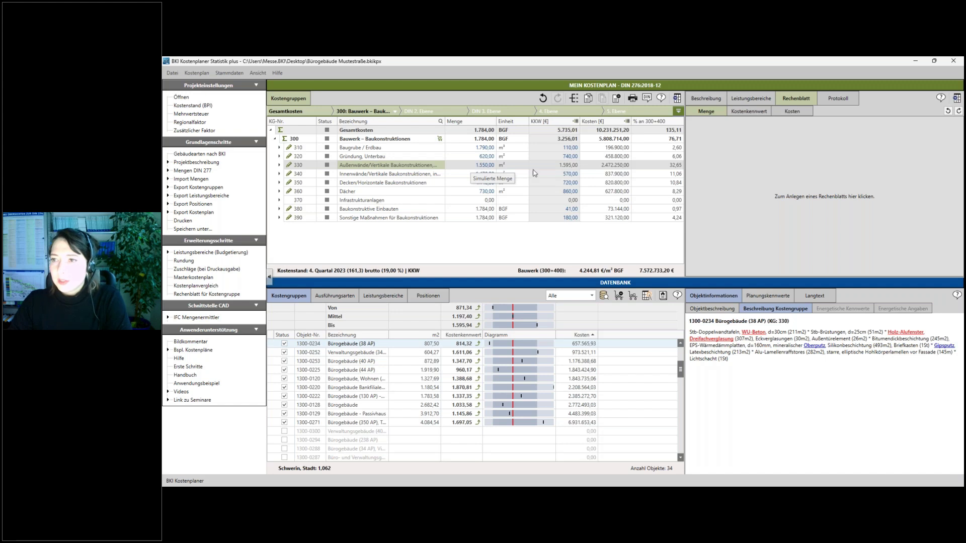
left_click(751, 169)
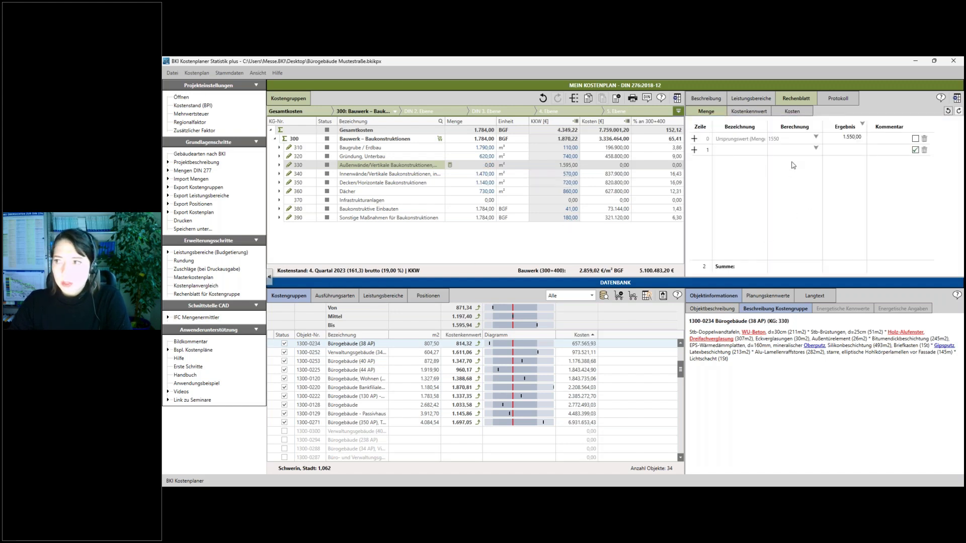
Enter 27*0,25 as the calculation in row 0 of group 330's quantity sheet, include that row in the sum, and start row 1.
left_click(789, 139)
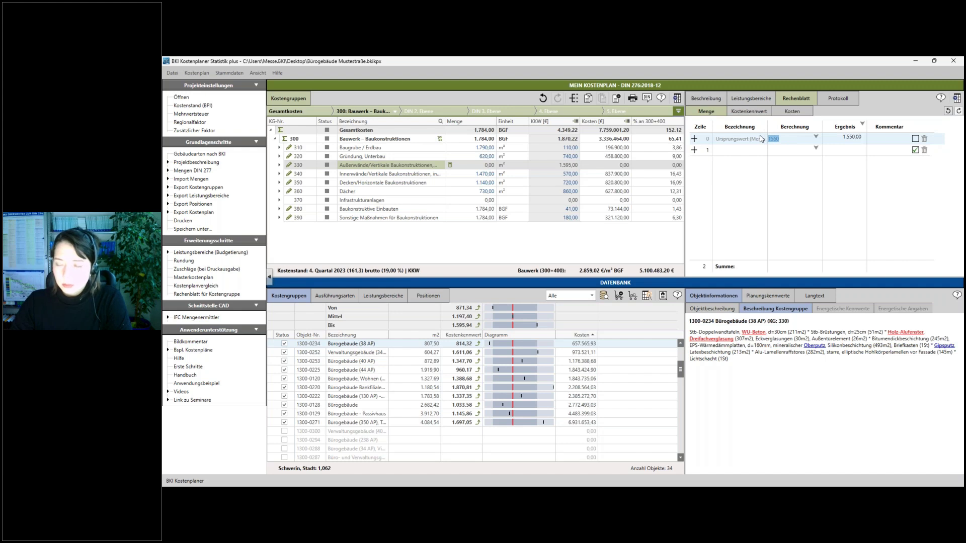
key("BackSpace")
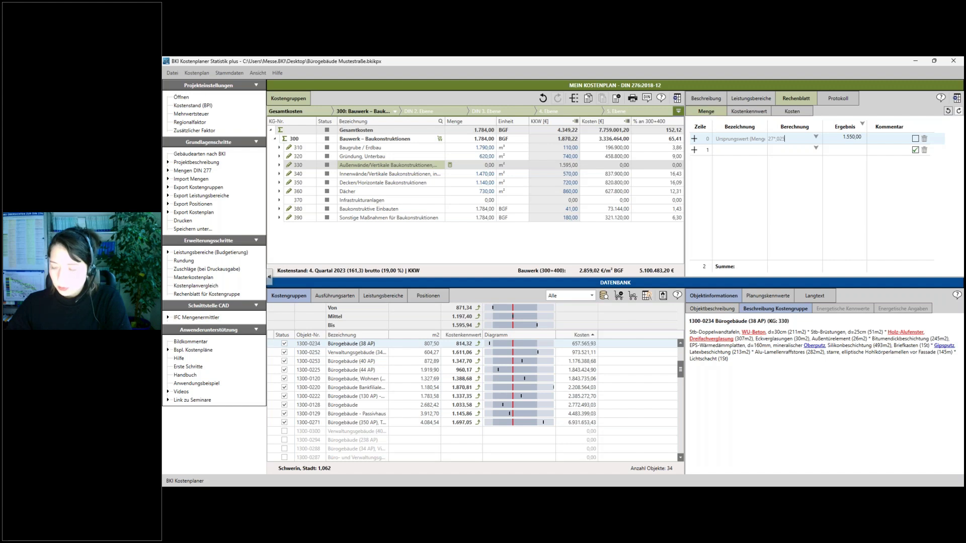
left_click(778, 139)
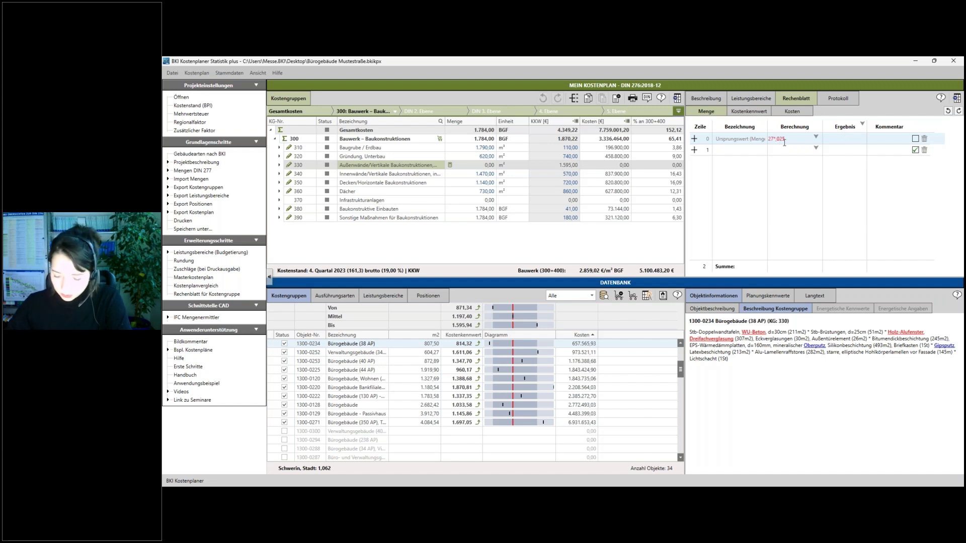
type(",")
left_click(857, 139)
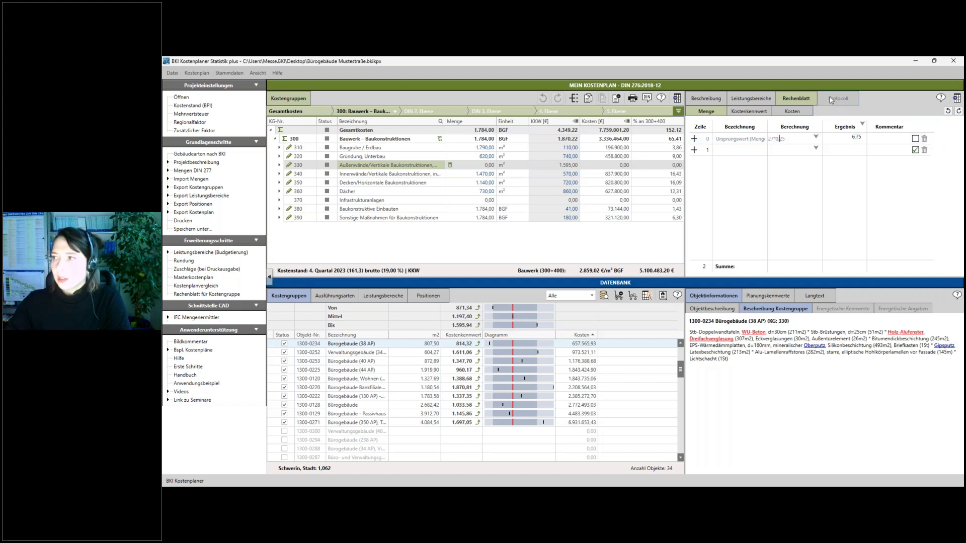
left_click(915, 139)
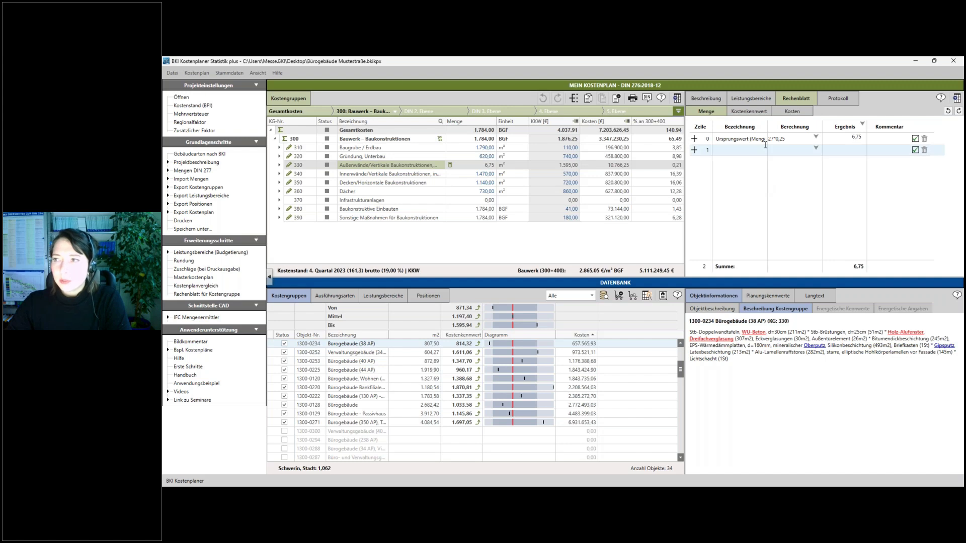
left_click(782, 150)
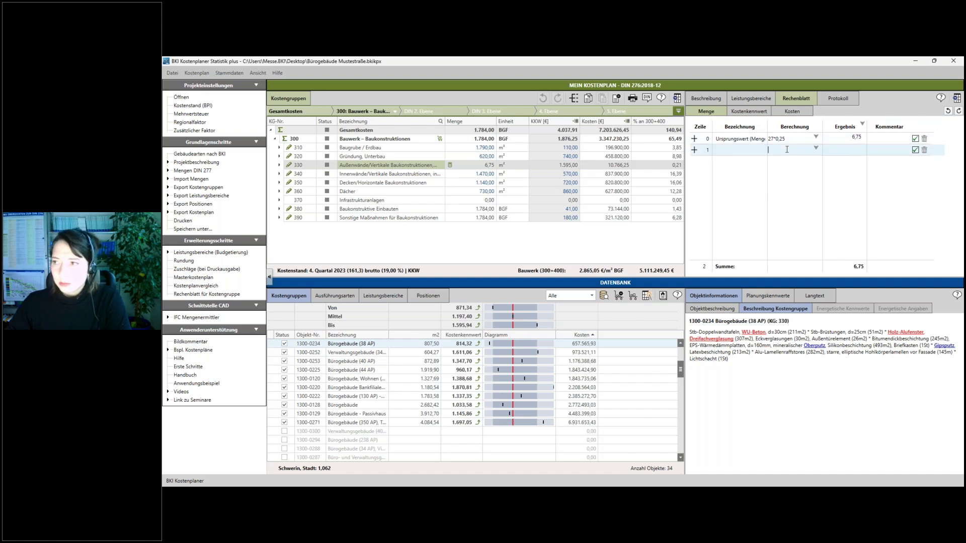
left_click(779, 150)
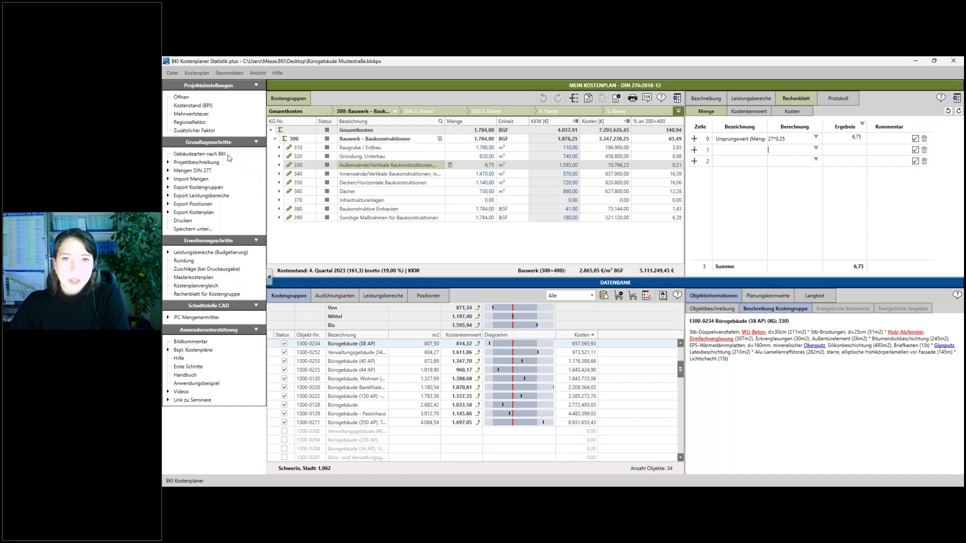
Check the cost status settings, the published index on the bki.de/baupreisindex web page, and the form for adding a new Baupreisindex.
left_click(191, 107)
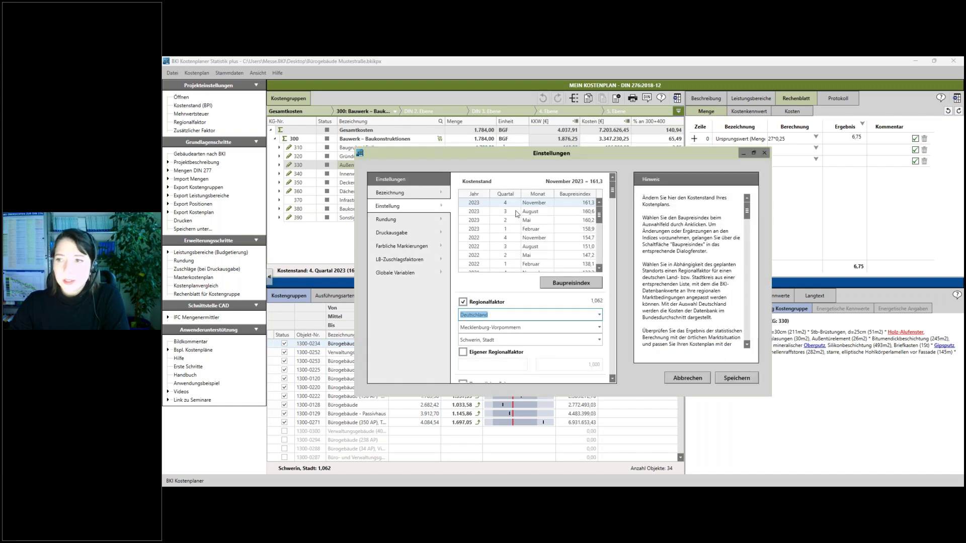
left_click_drag(480, 158, 420, 143)
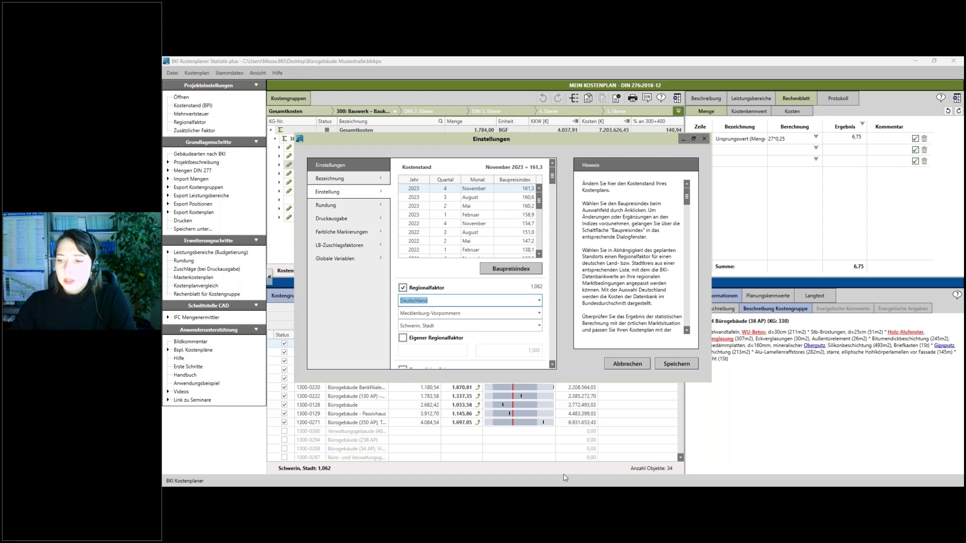
left_click(510, 269)
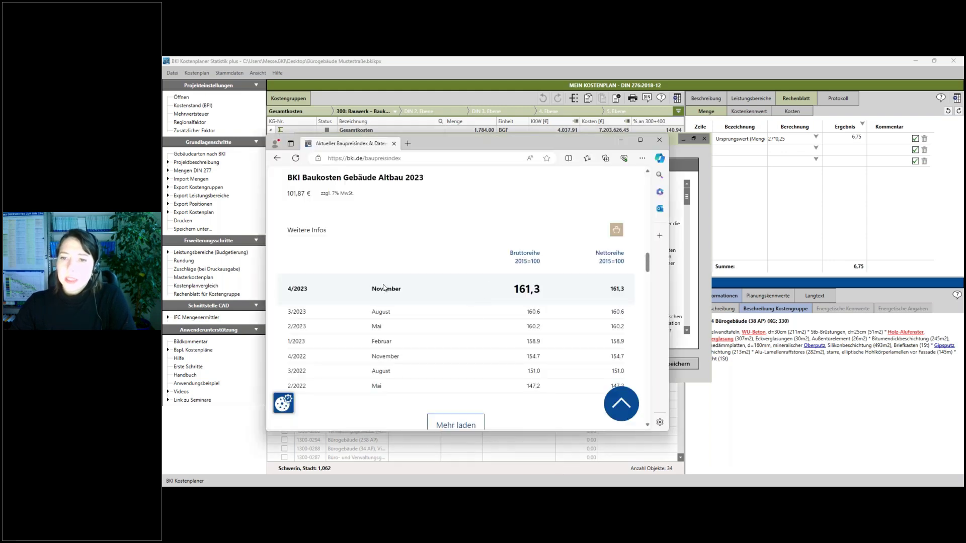
left_click(621, 140)
left_click(494, 270)
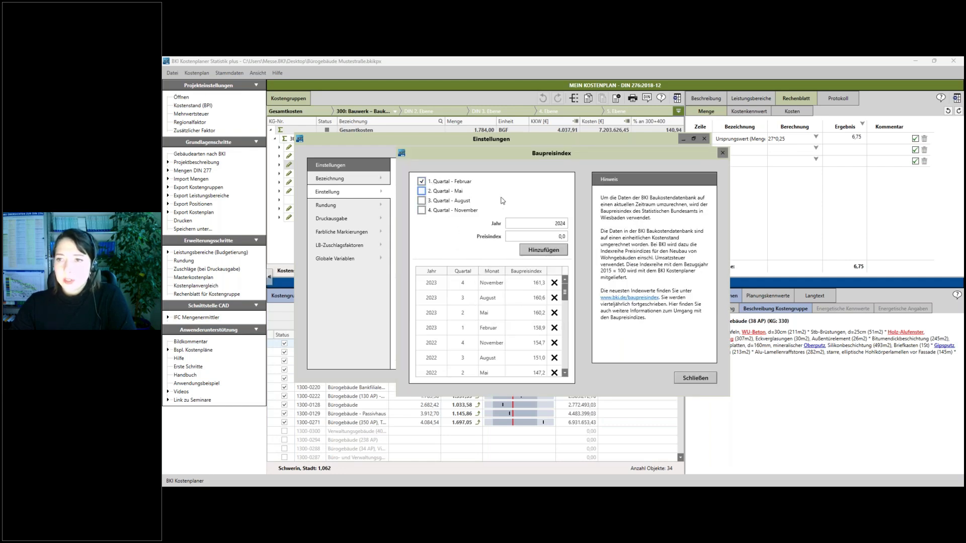
left_click(551, 238)
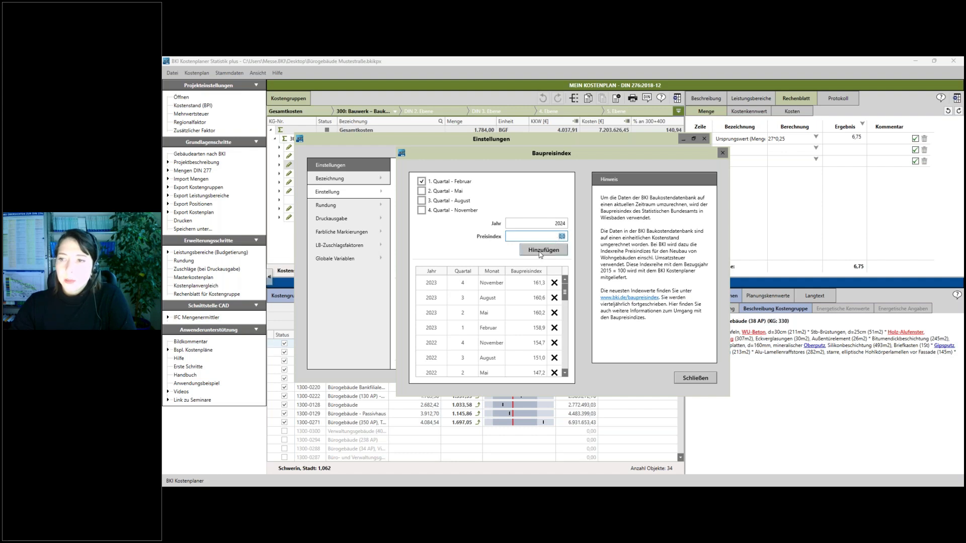
left_click(723, 153)
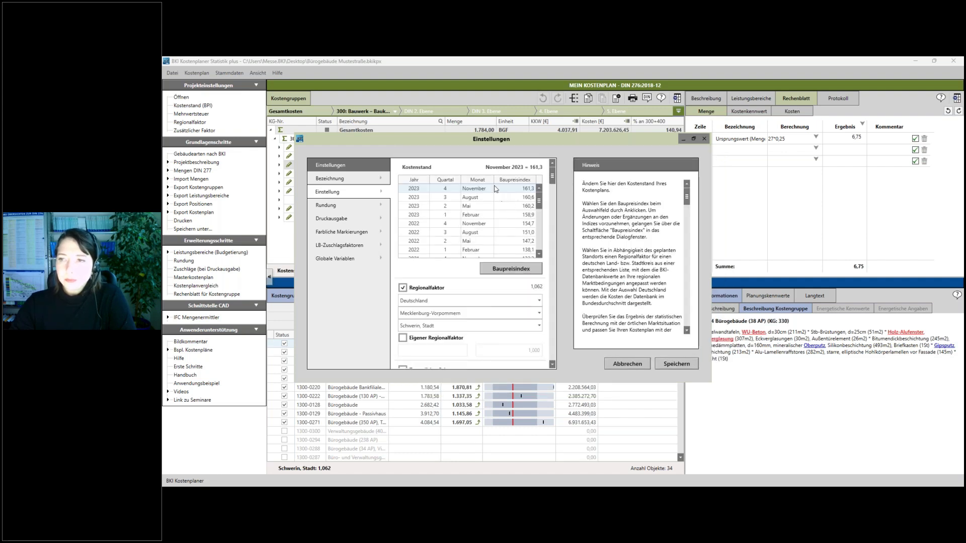
Select the fourth quarter, November 2023, as the plan's cost status, save the settings, and select cost group 340's quantity.
left_click(485, 197)
left_click(431, 188)
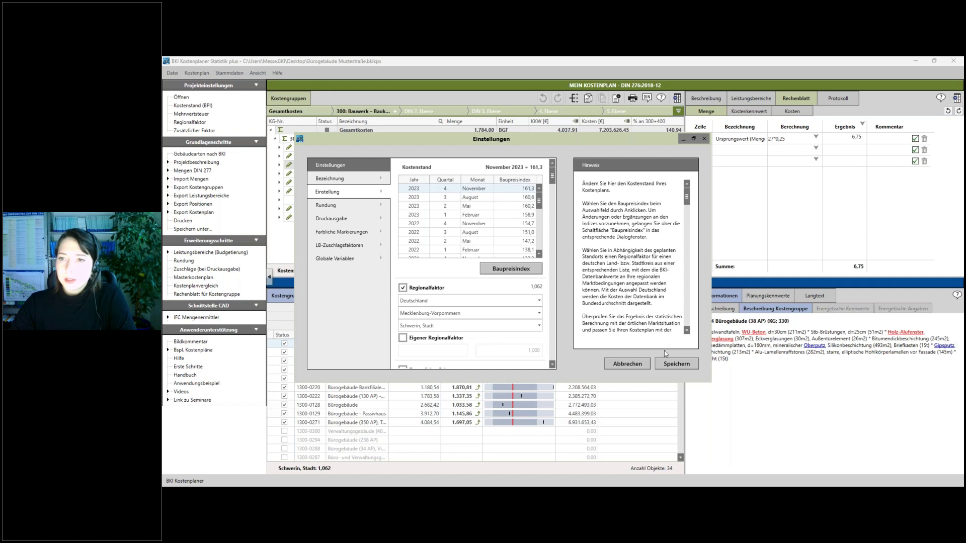
left_click(671, 366)
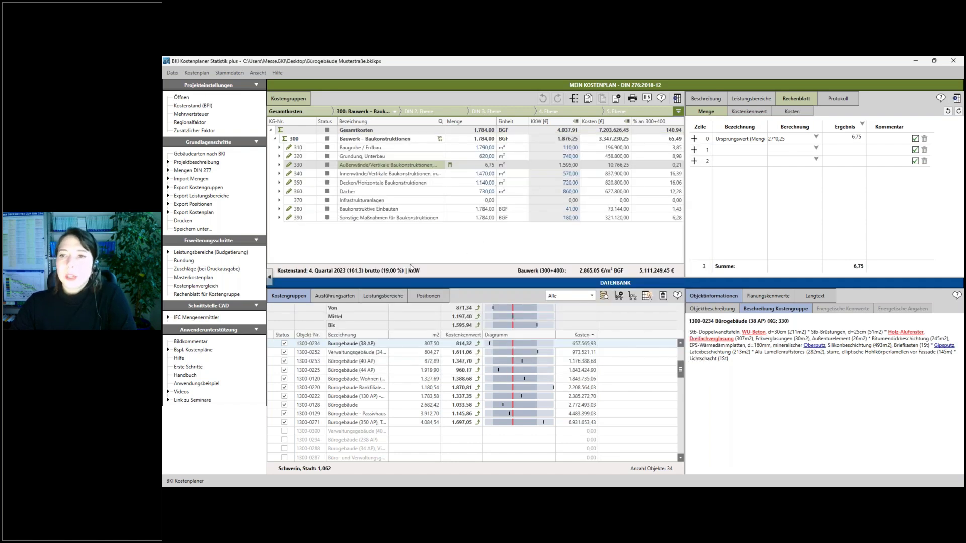
left_click(480, 174)
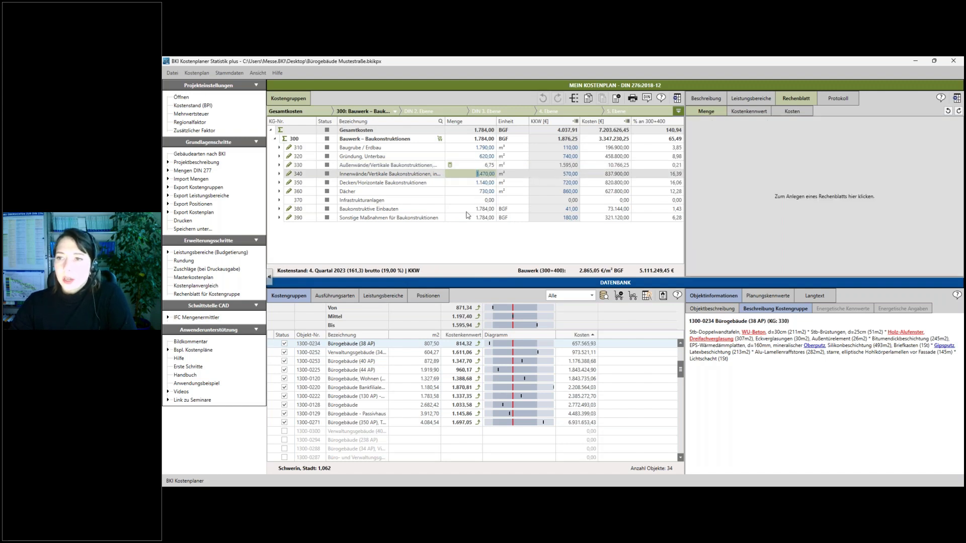
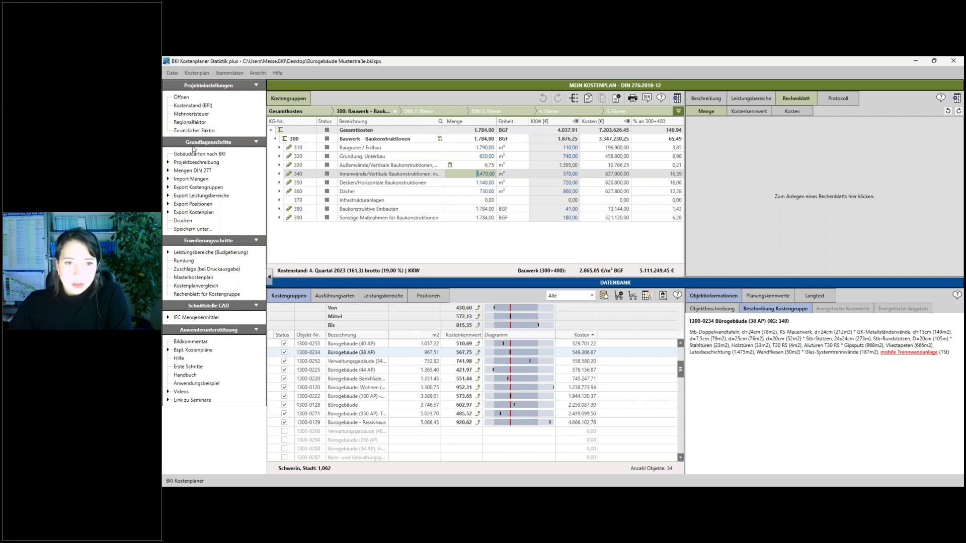
Look through the project description's entry fields for Planungsbüro, Bauherr and Projekt, and the subitems of Nutzung and Kosteneinflüsse.
left_click(168, 163)
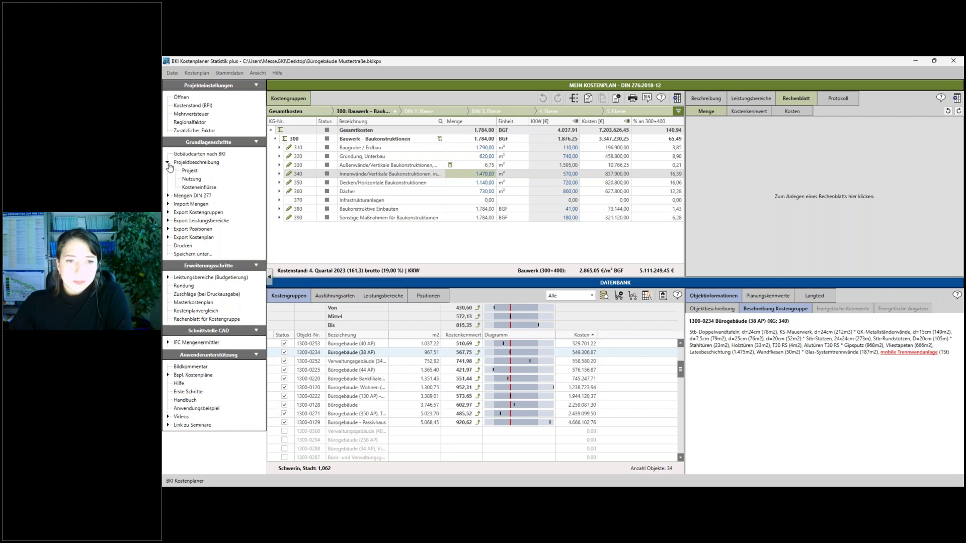
left_click(187, 171)
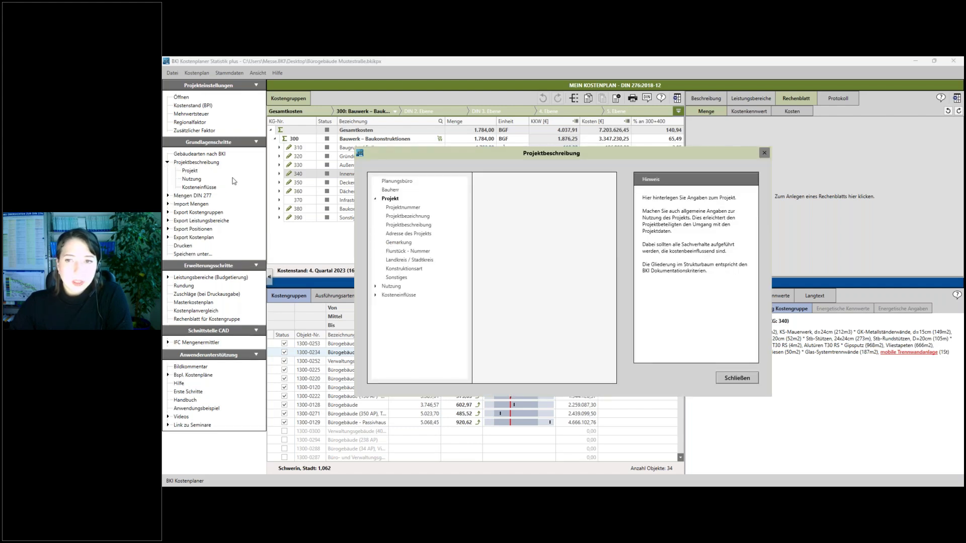
left_click_drag(431, 154, 379, 138)
left_click(337, 164)
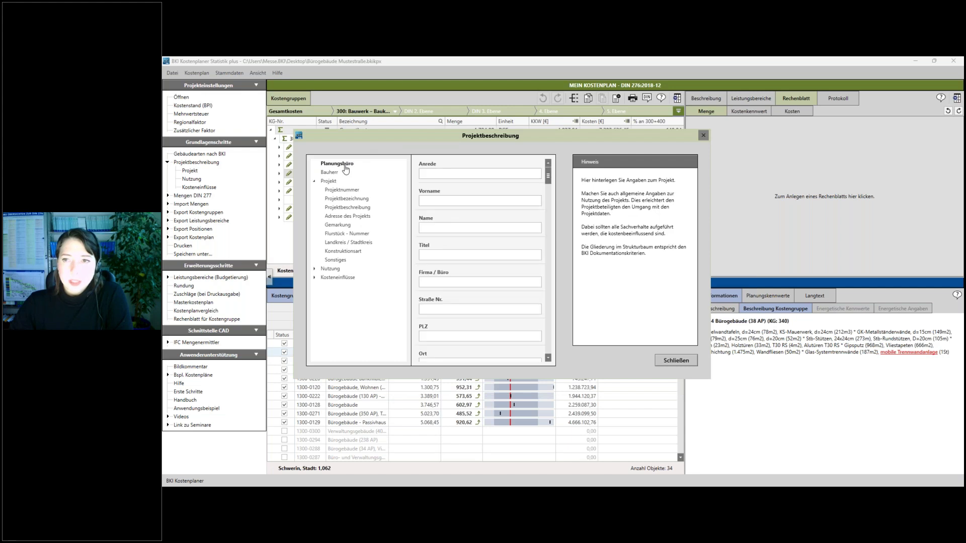
left_click(331, 173)
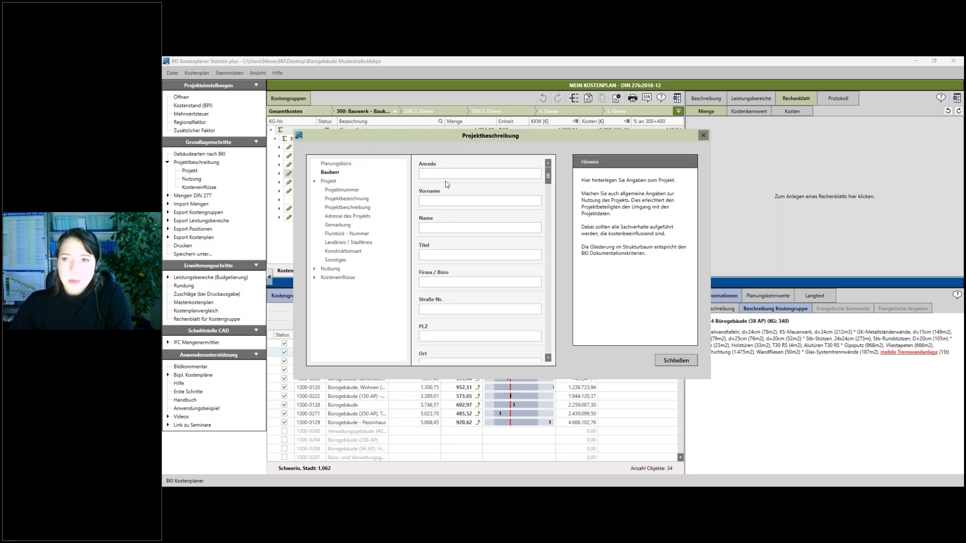
left_click(341, 191)
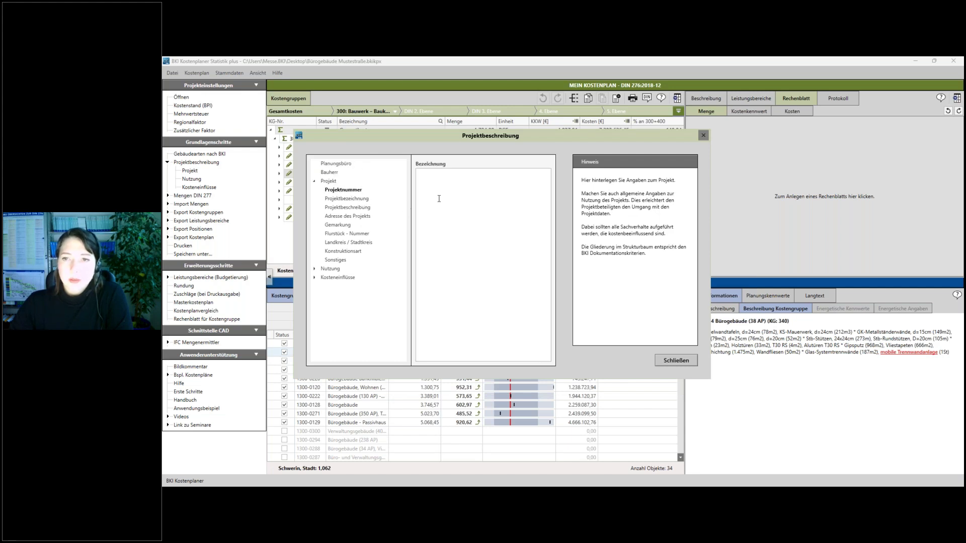
left_click(446, 192)
left_click(349, 198)
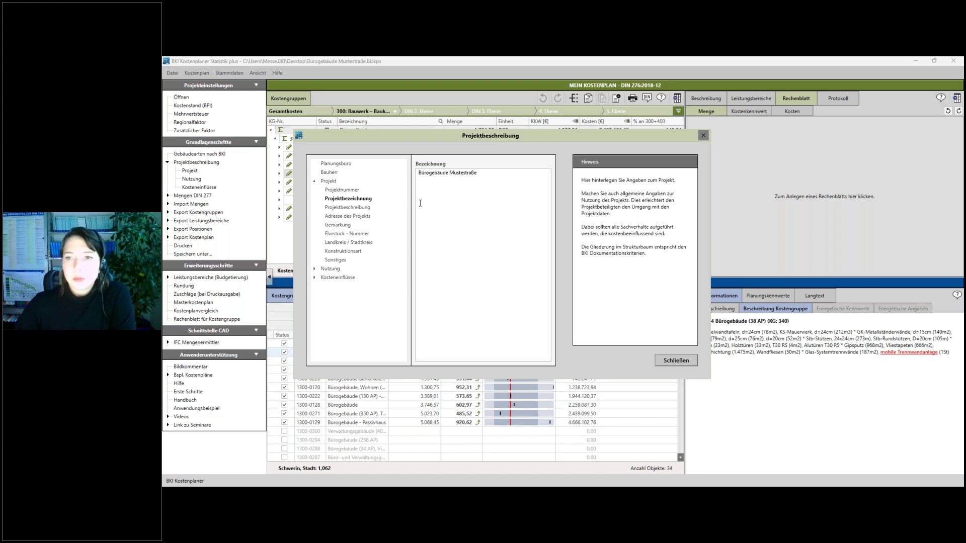
left_click(362, 208)
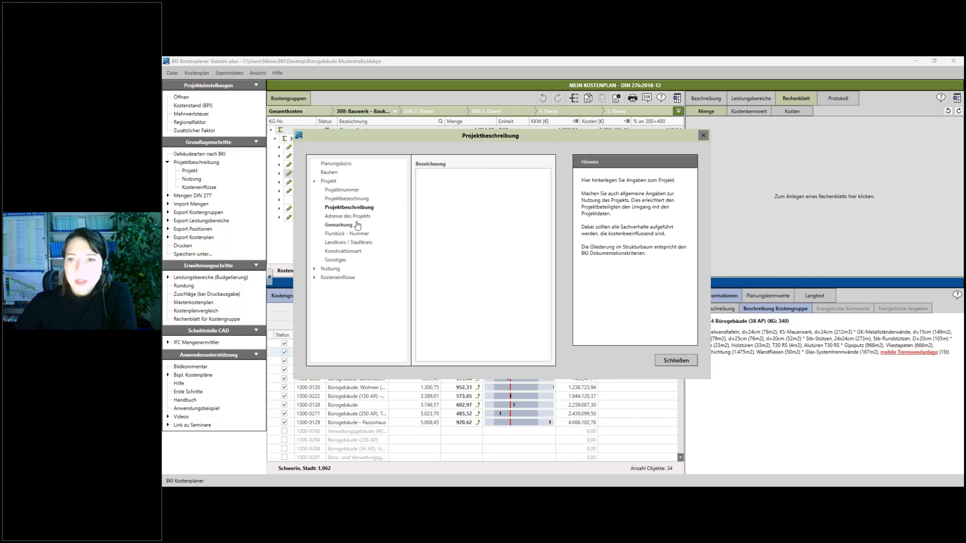
left_click(353, 217)
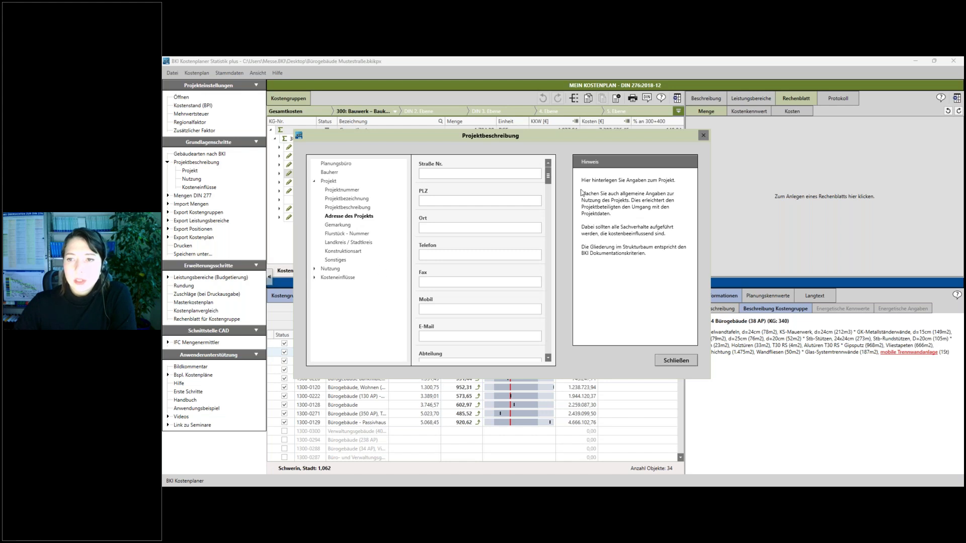
left_click(315, 269)
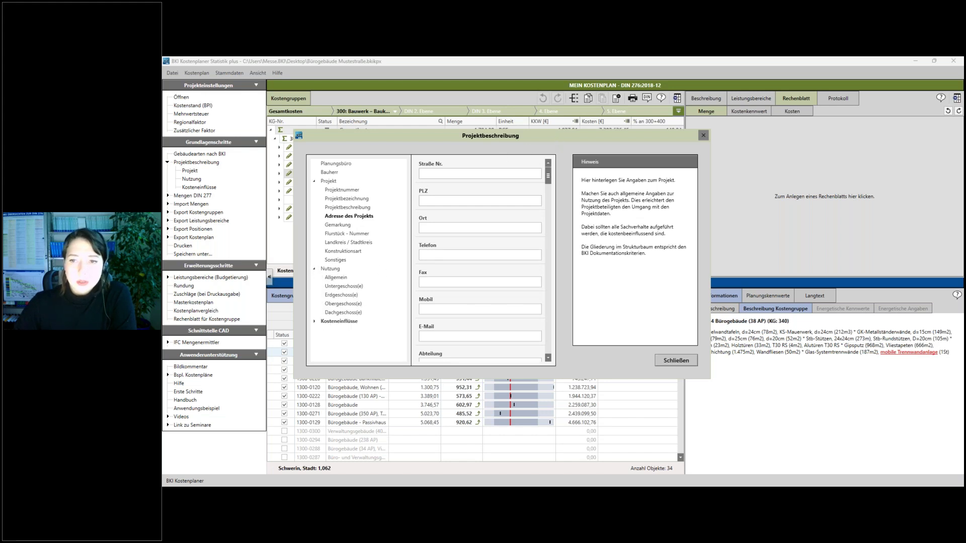
left_click(315, 322)
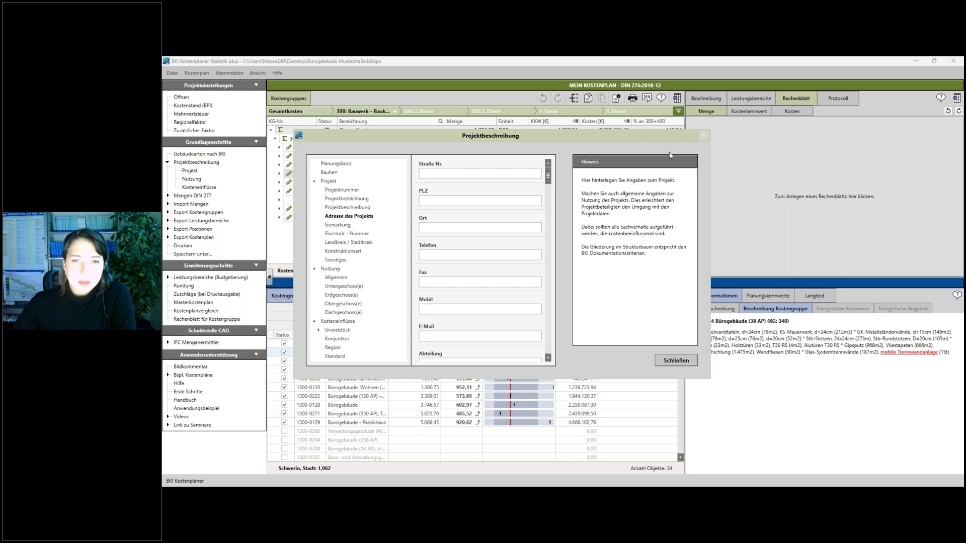
left_click(703, 136)
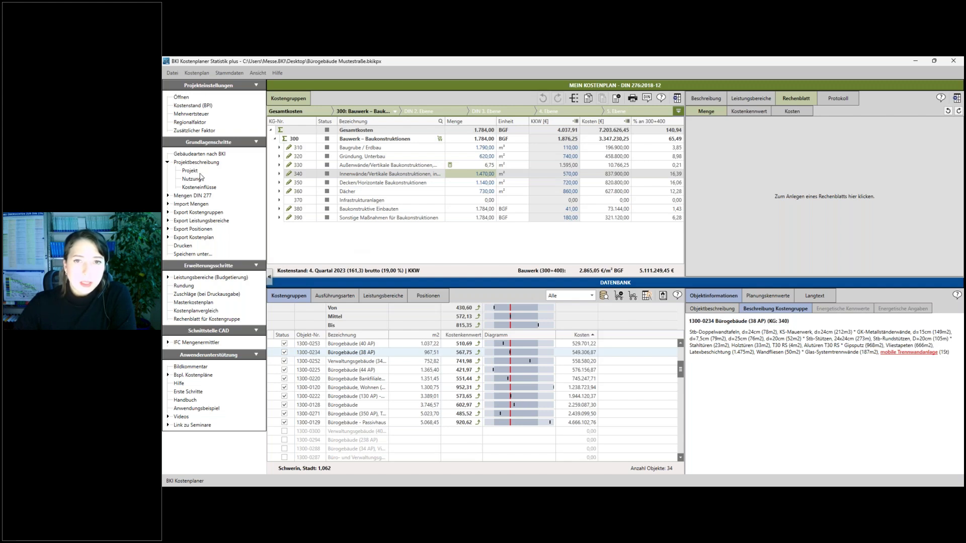
Enter 1010 m² for Nutzungsfläche, 52 m² for Technikfläche and 428 m² for Verkehrsfläche in the short DIN 277 quantities.
left_click(166, 165)
left_click(168, 171)
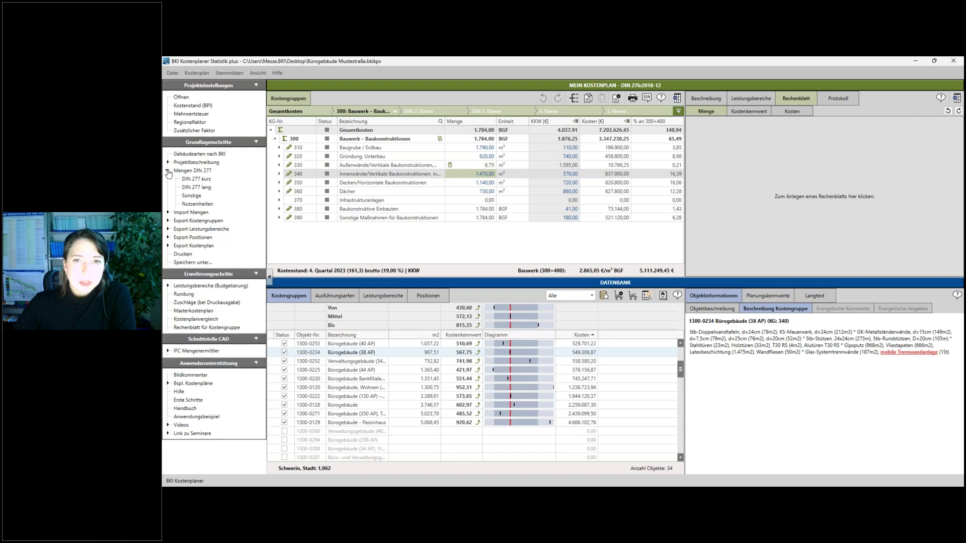
left_click(202, 180)
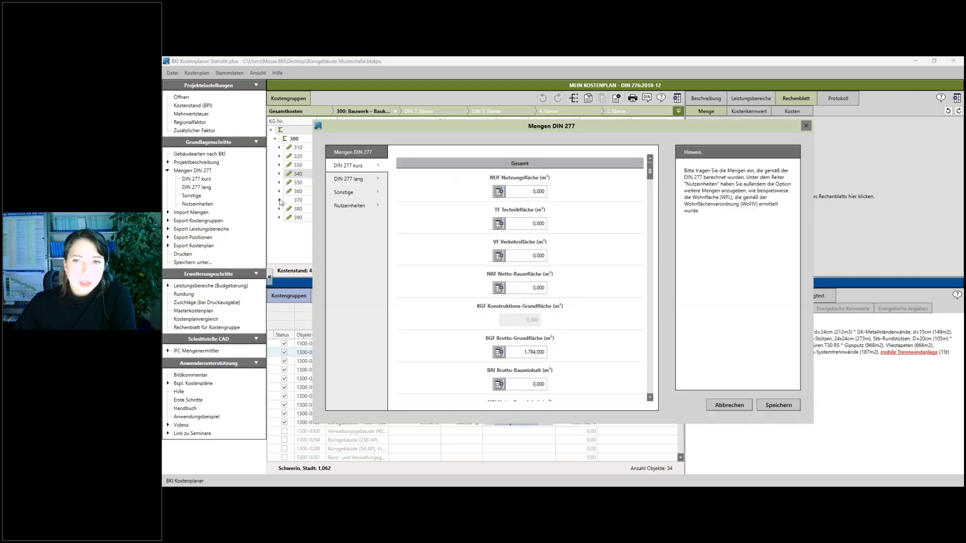
left_click(364, 180)
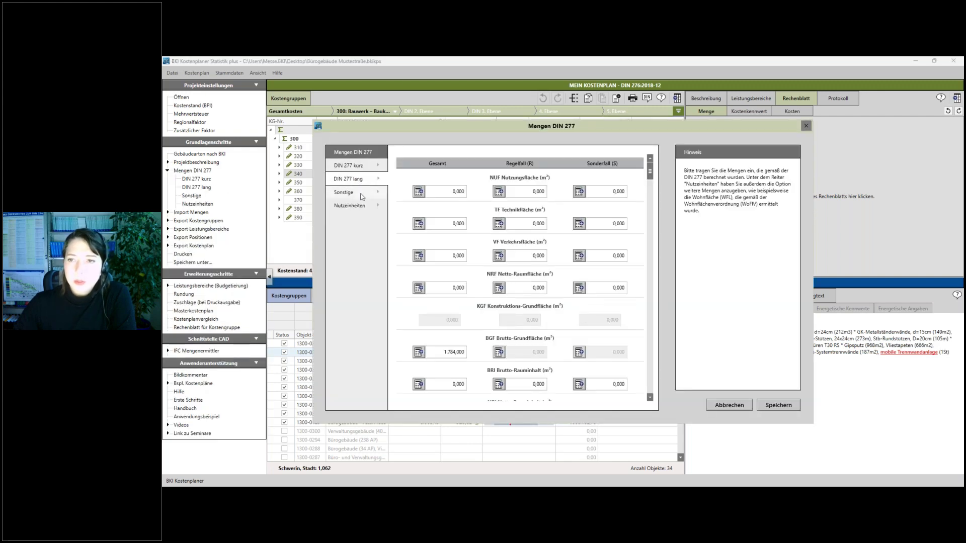
left_click(360, 166)
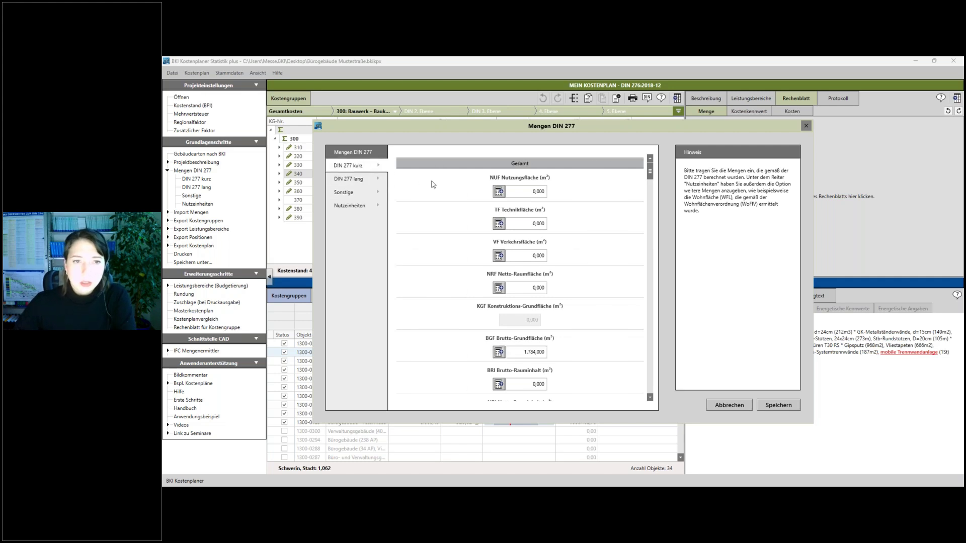
left_click(523, 194)
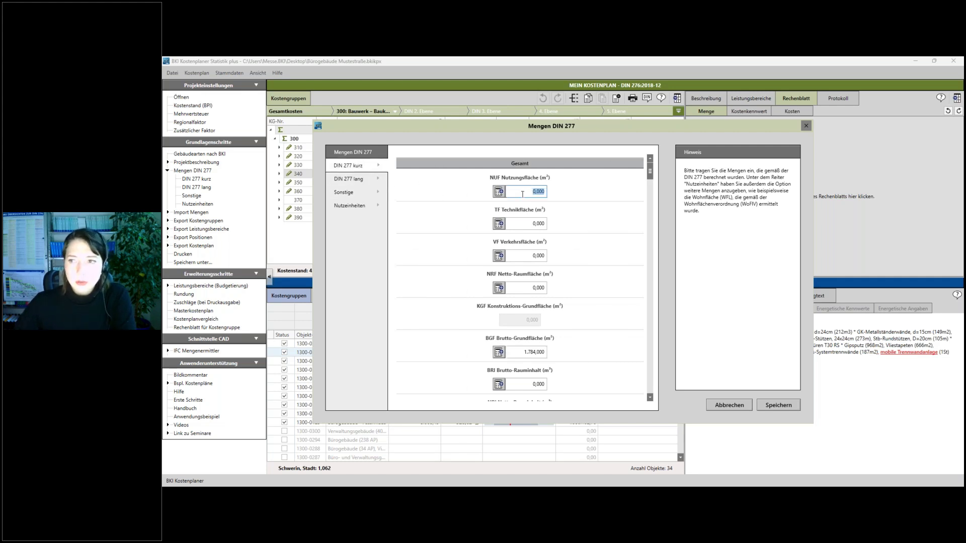
type("1010")
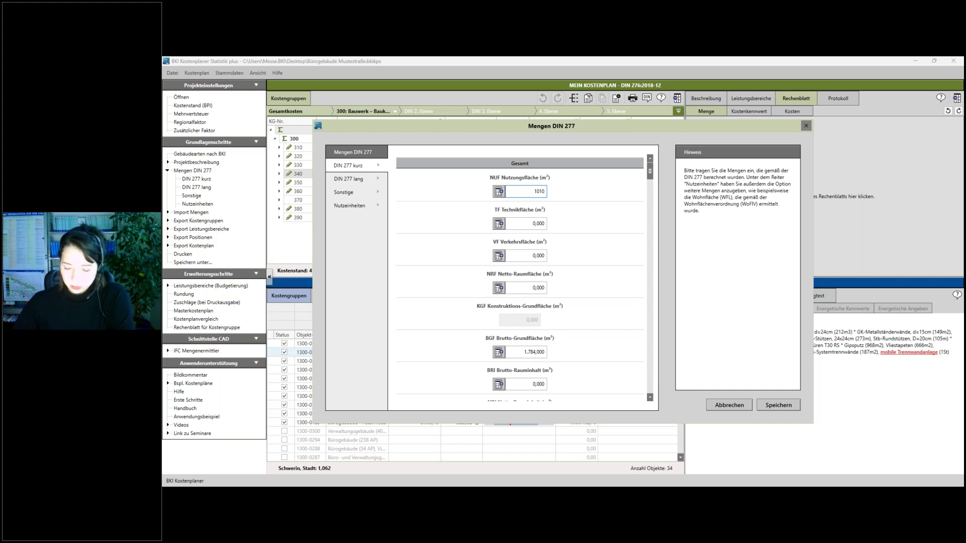
left_click(524, 223)
type("5")
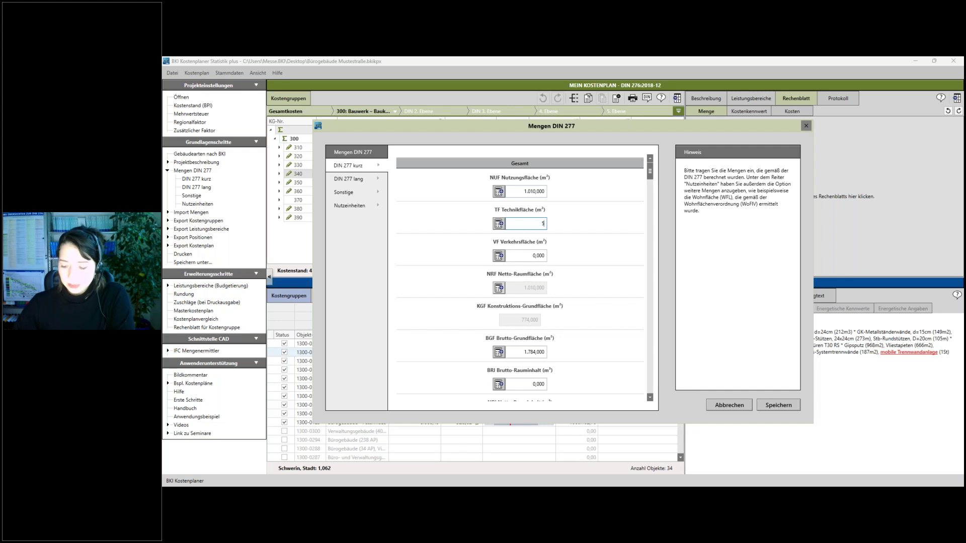
type("2")
left_click(528, 254)
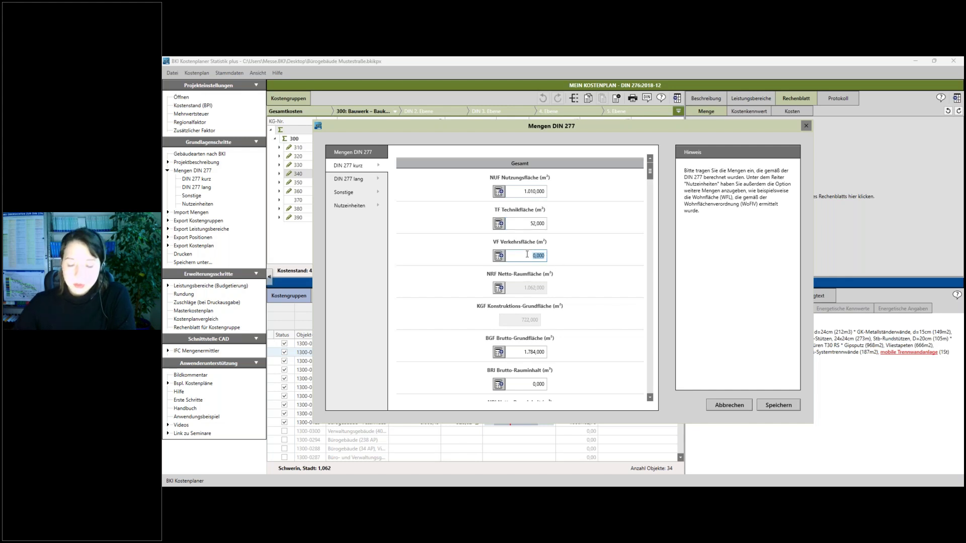
type("428")
left_click(577, 280)
Check the Verkehrsfläche calculation sheet, the DIN 277 lang quantities, and the Sonstige fields for Raumlufttechnik and Grundstück.
left_click(528, 256)
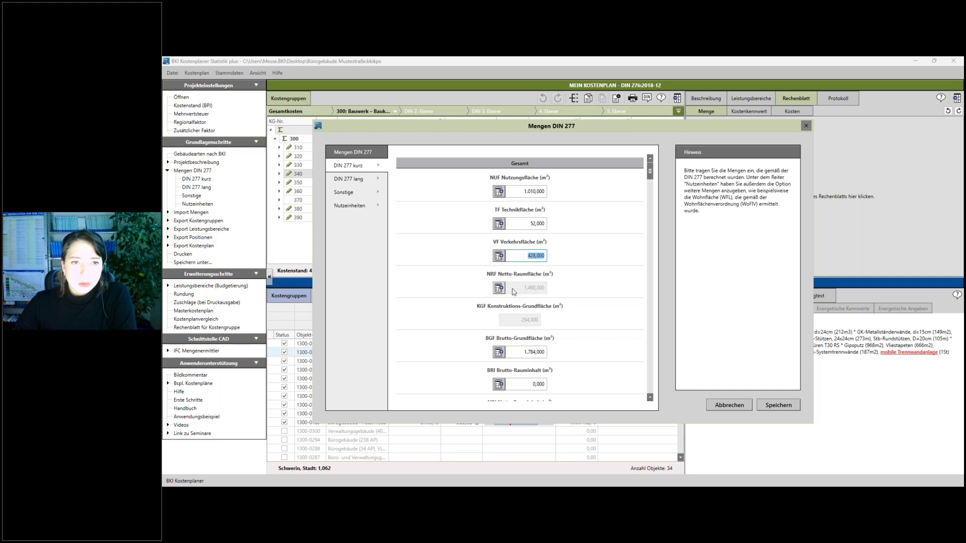
left_click(499, 256)
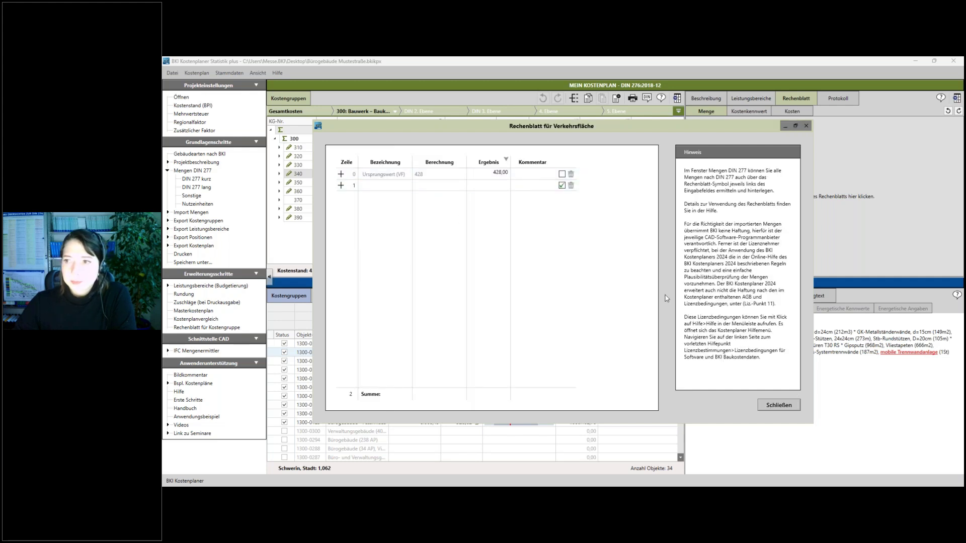
left_click(775, 405)
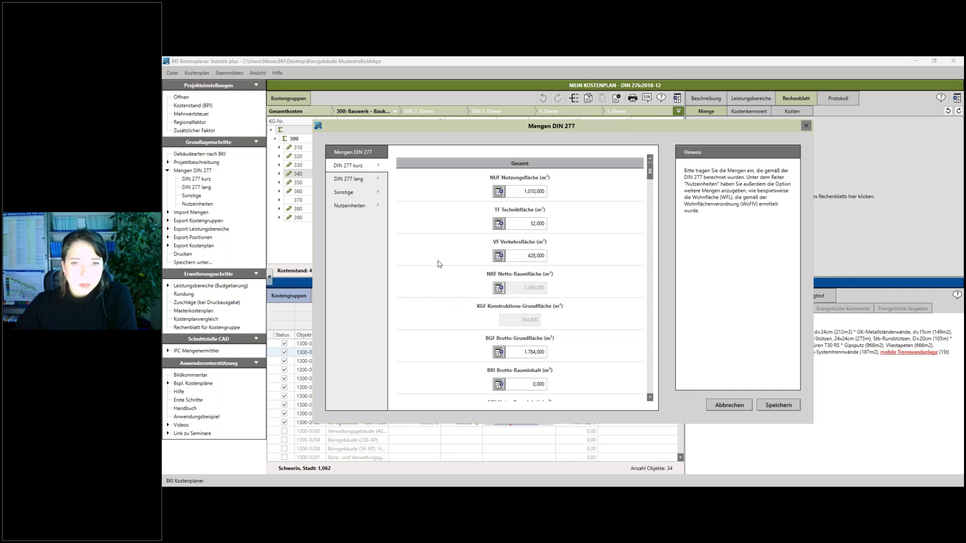
scroll(446, 269, "down", 1)
left_click(361, 181)
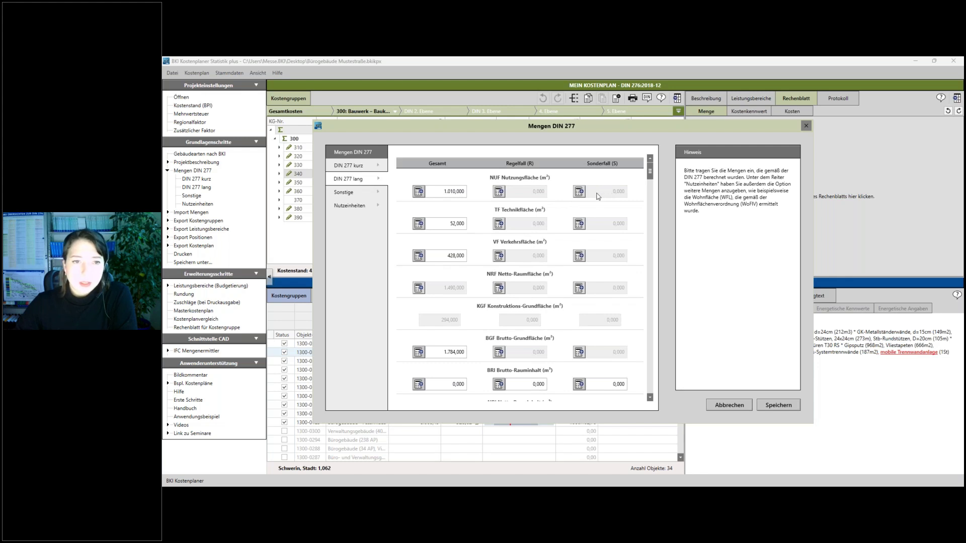
left_click(336, 192)
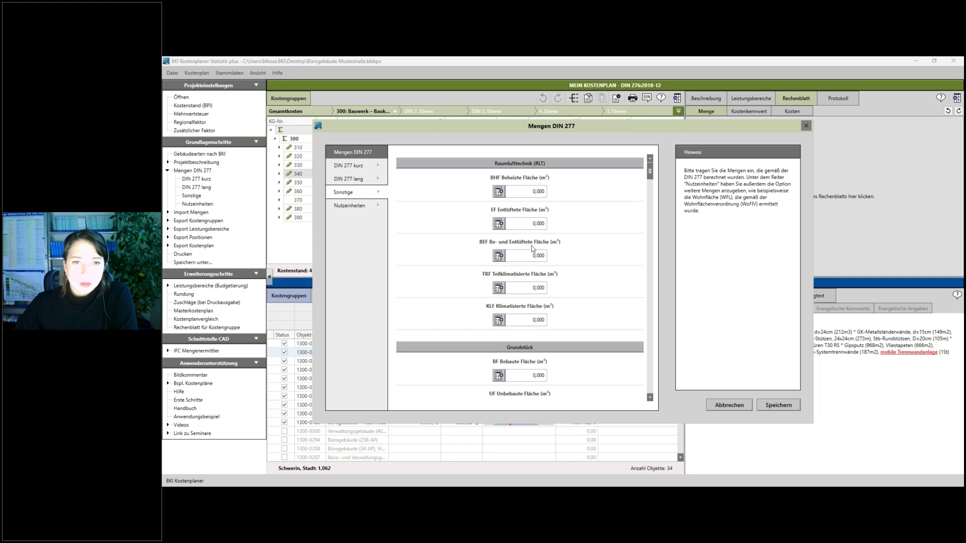
scroll(520, 309, "down", 1)
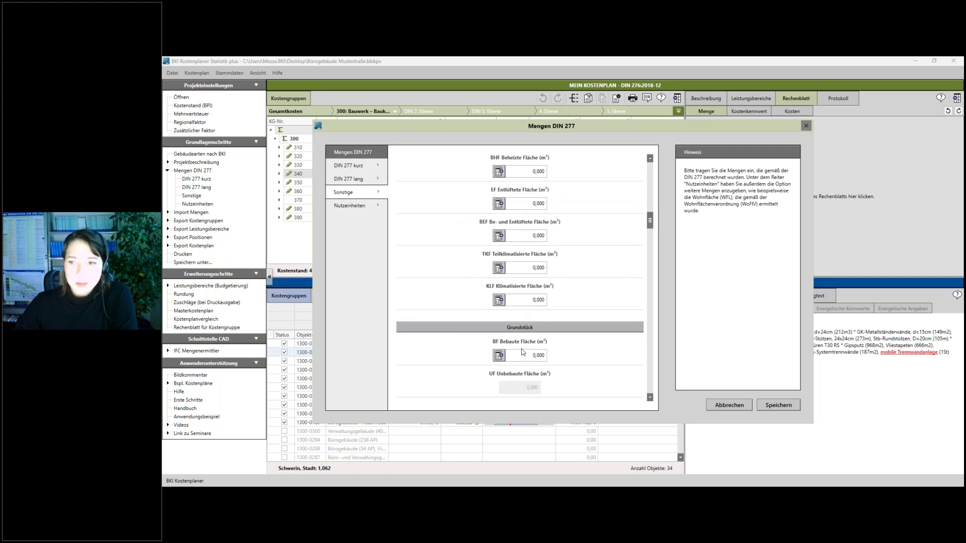
scroll(531, 386, "down", 3)
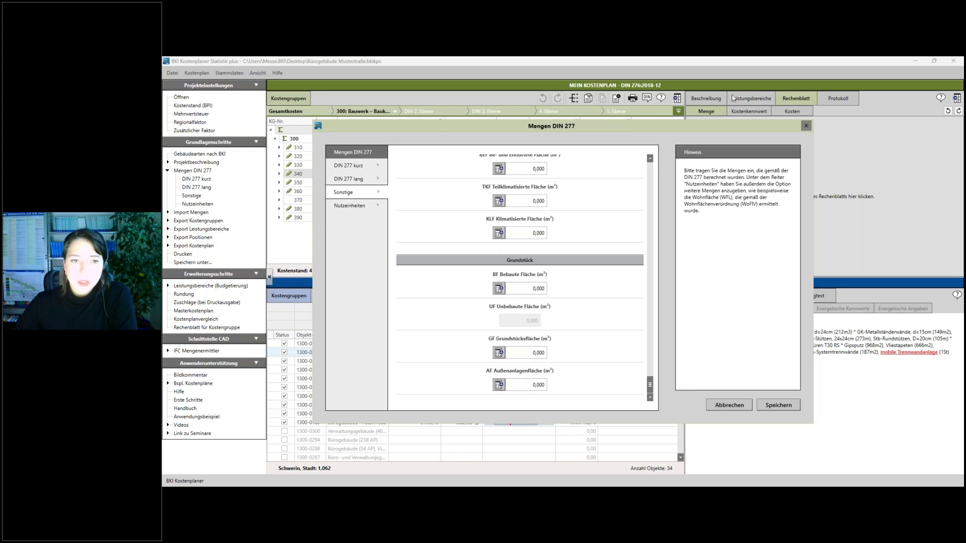
Set the Arbeitsplätze usage units to 42 and save the DIN 277 quantities, accepting the changes.
left_click(370, 206)
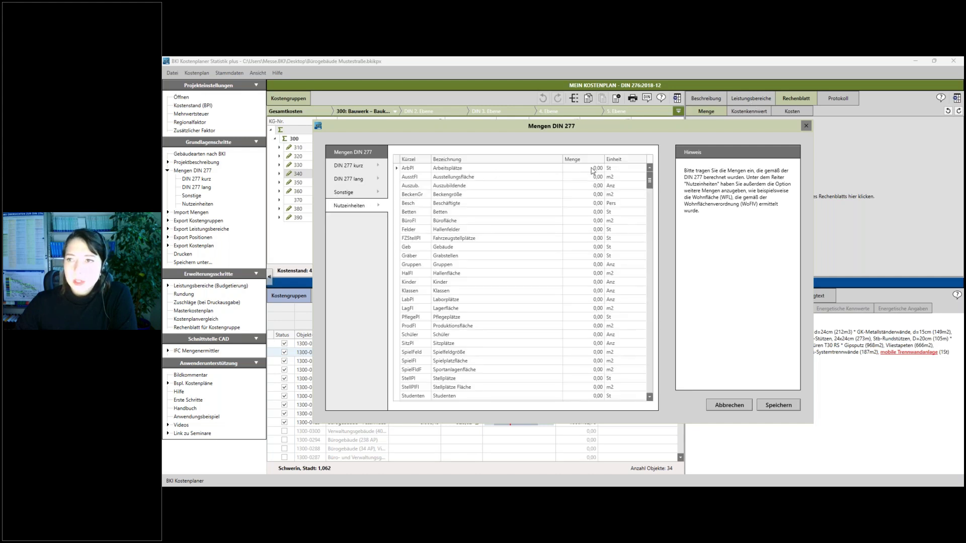
left_click(598, 169)
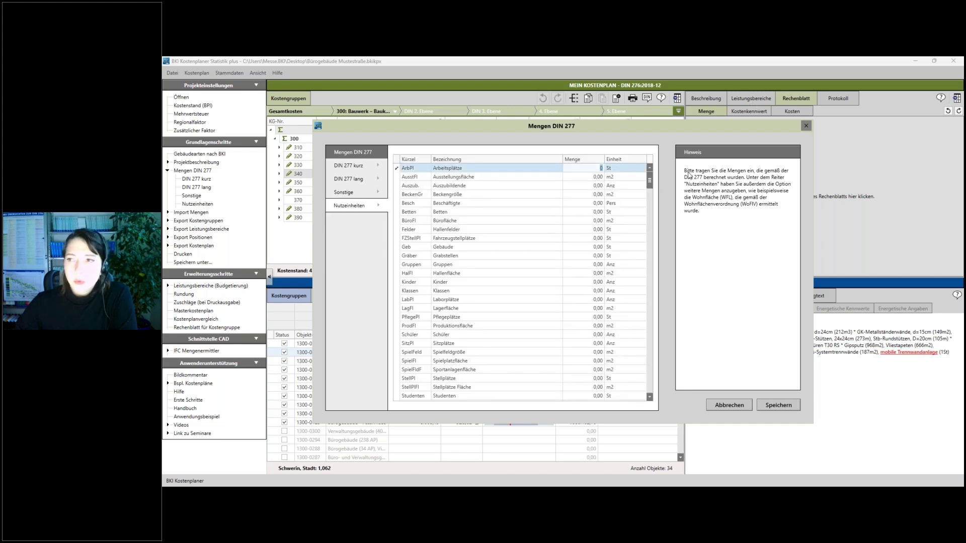
type("42")
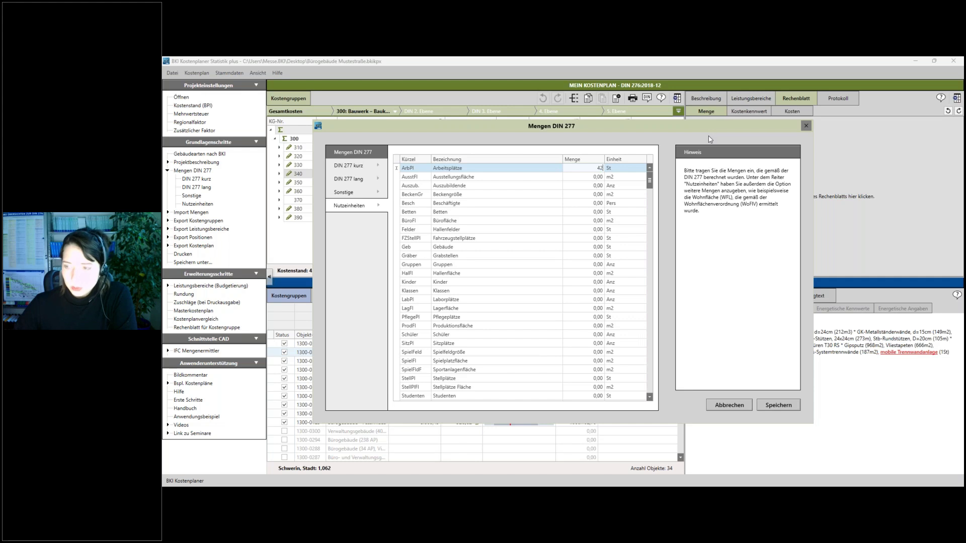
left_click(790, 407)
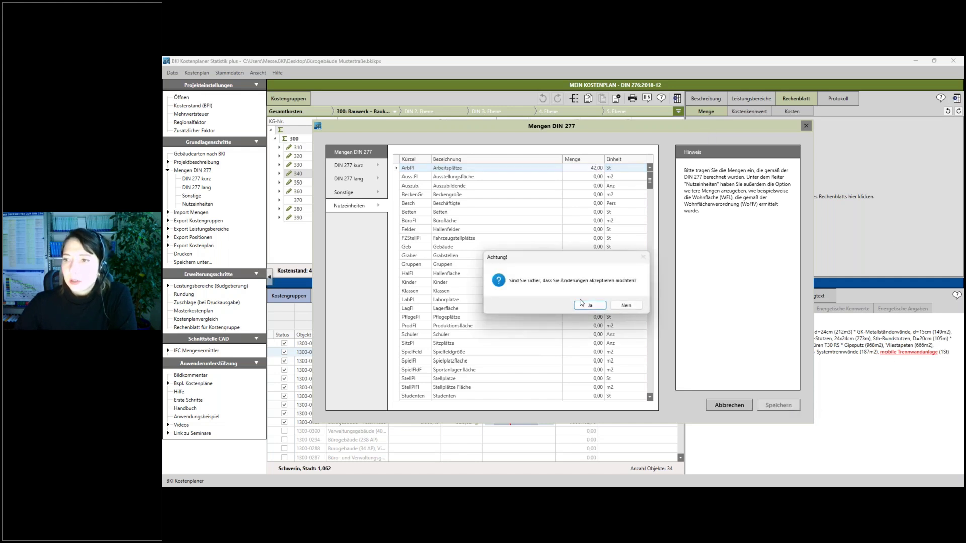
left_click(584, 304)
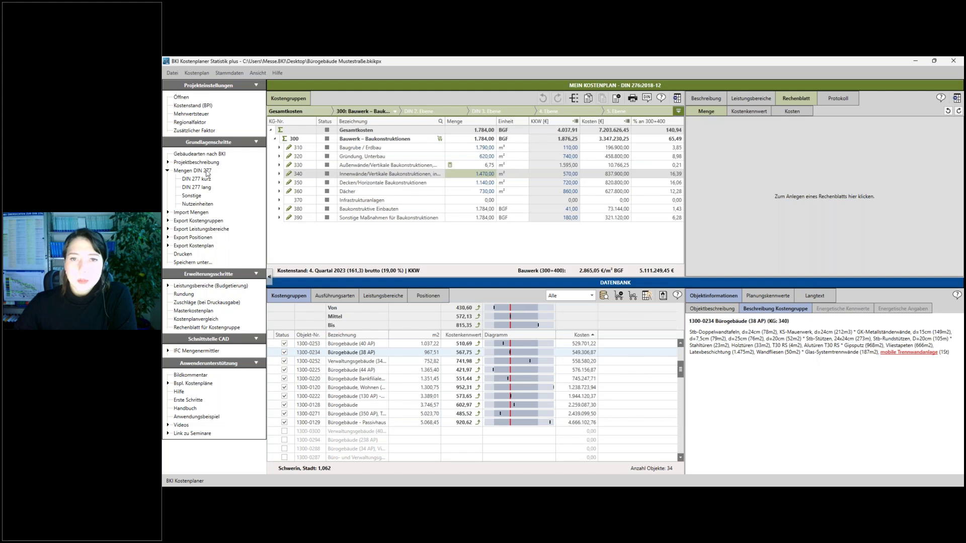
Load the ARCHICAD-Demoprojekt-Buero-25 (IFC4) file from the Präsentationsunterlagen folder for an Archicad IFC quantity import.
left_click(168, 171)
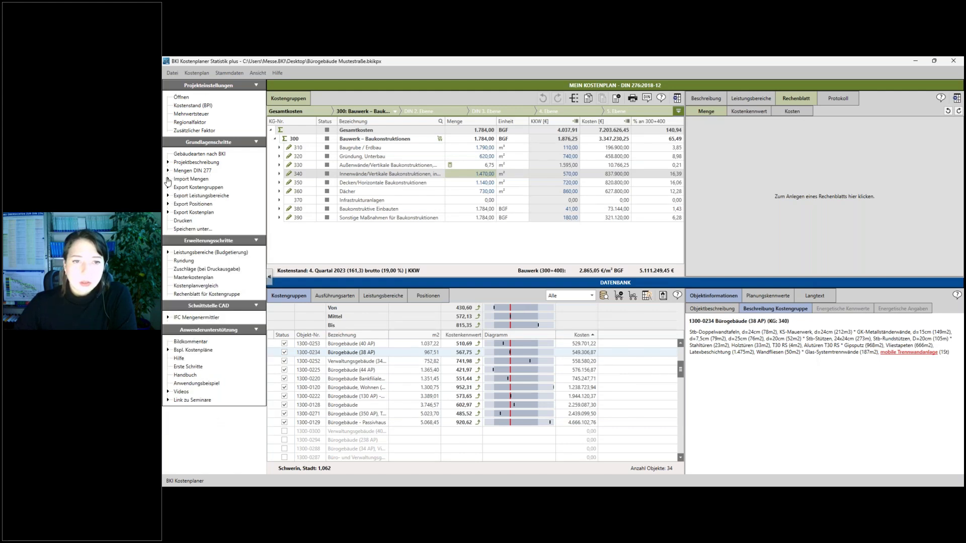
left_click(168, 180)
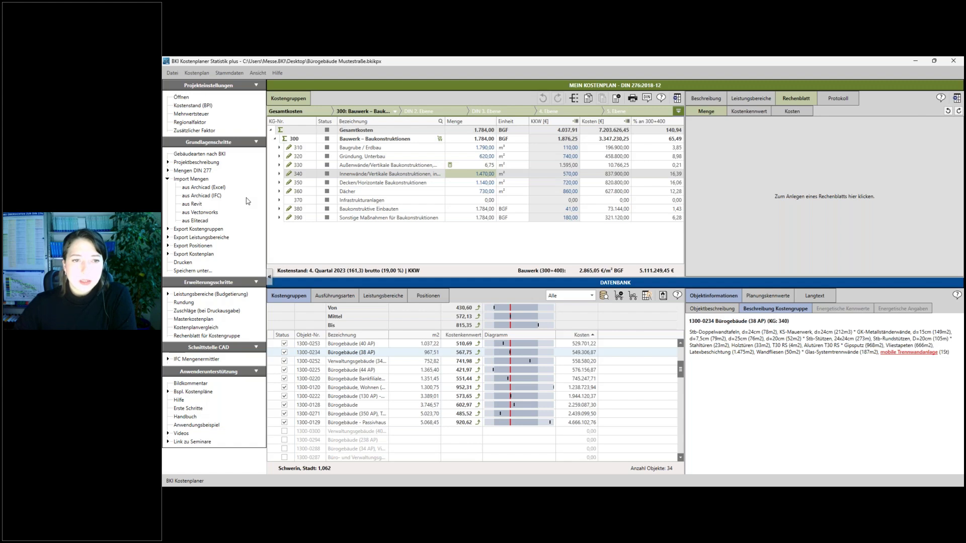
left_click(198, 198)
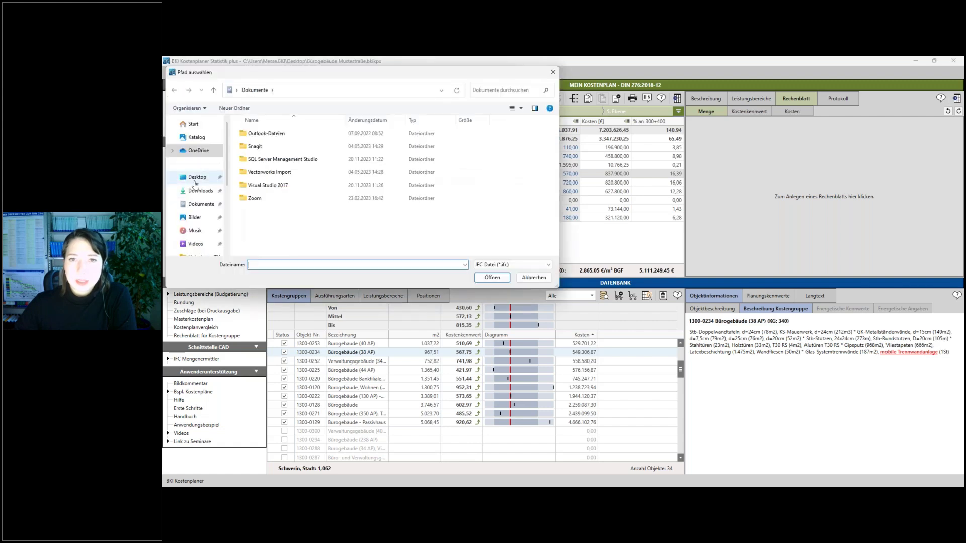
left_click(196, 183)
double_click(282, 134)
double_click(285, 137)
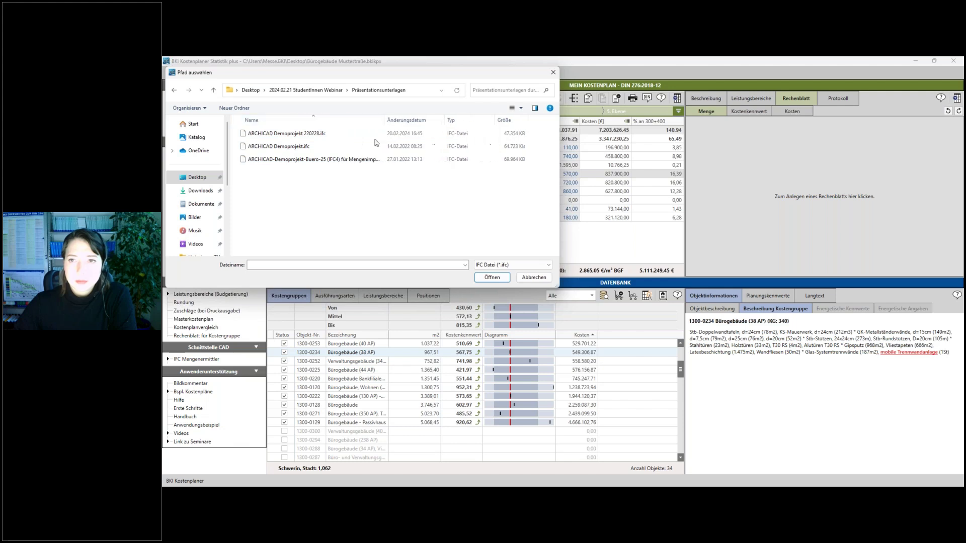
left_click(366, 158)
left_click(483, 277)
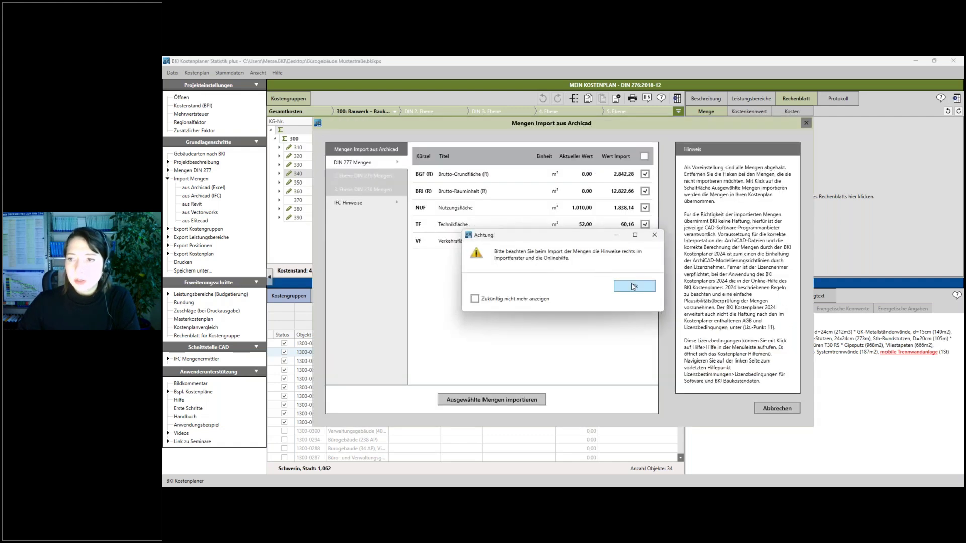
Import the BGF (R), BRI (R), NUF and TF quantities from the Archicad model, leaving out VF.
left_click(634, 287)
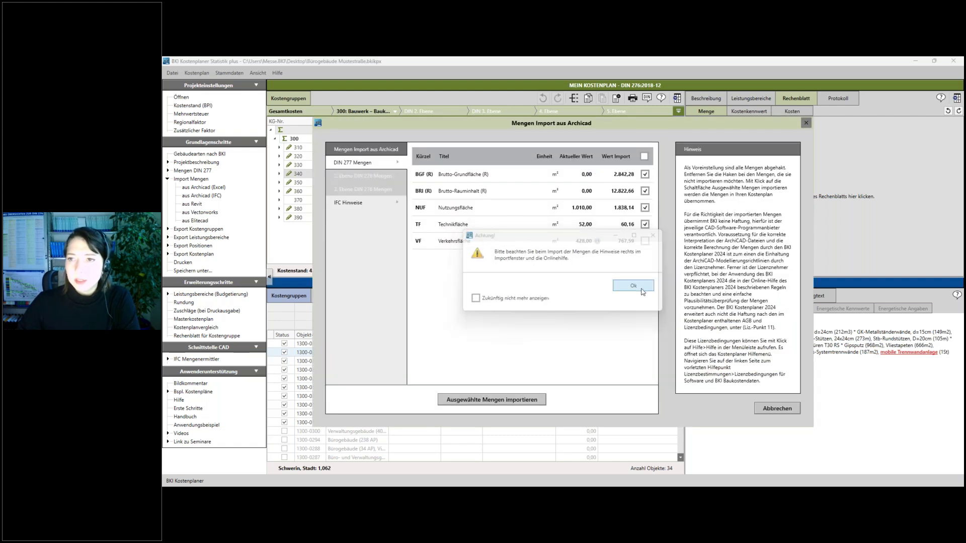
left_click(646, 176)
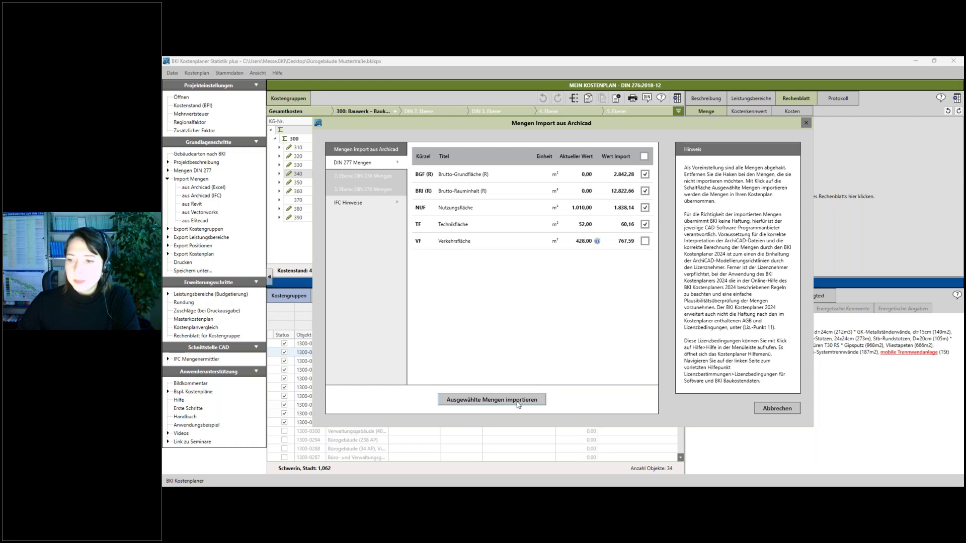
left_click(476, 402)
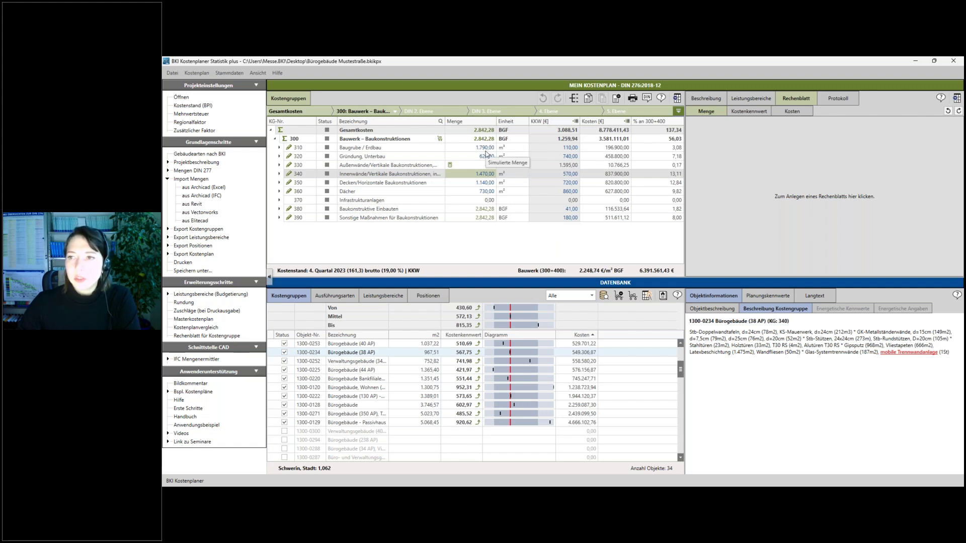
Inspect group 310's costs and the calculation sheet behind group 330's quantity.
left_click(566, 166)
left_click(627, 148)
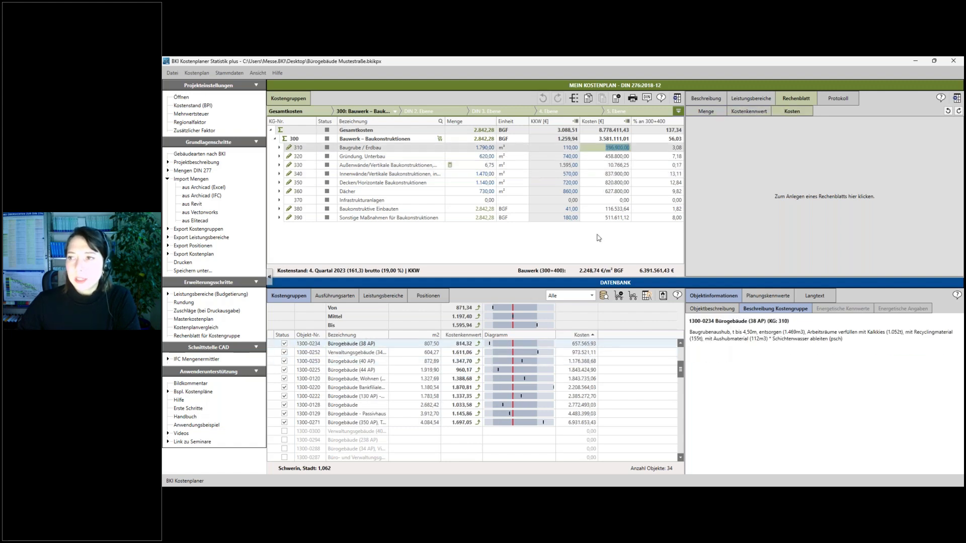
left_click(485, 166)
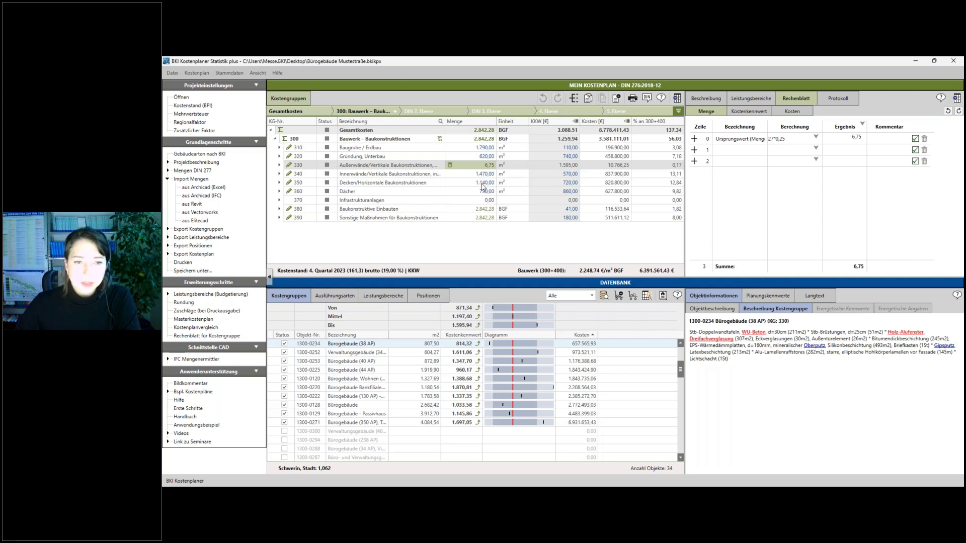
Review the Protokoll entries for the quantity and KKW changes of cost group 330.
left_click(831, 99)
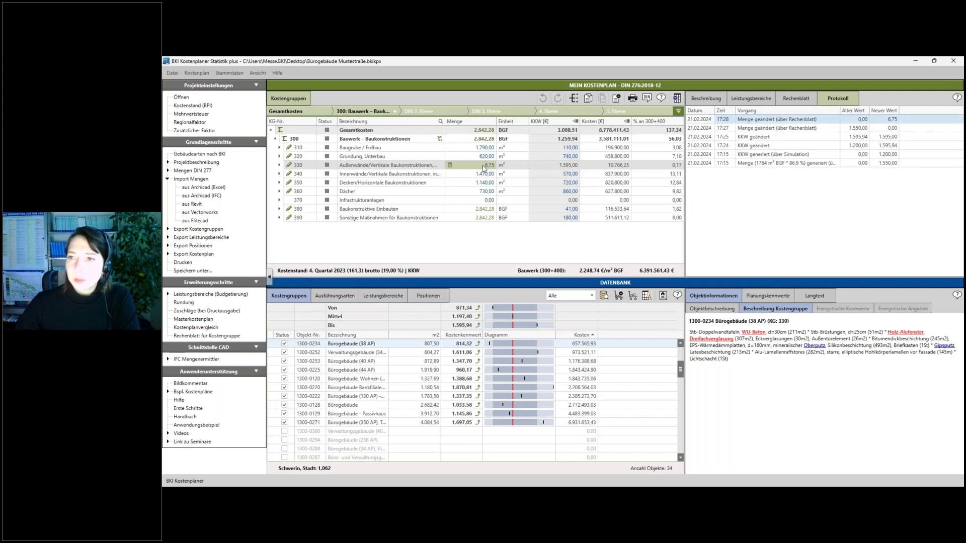
left_click(479, 168)
left_click(511, 261)
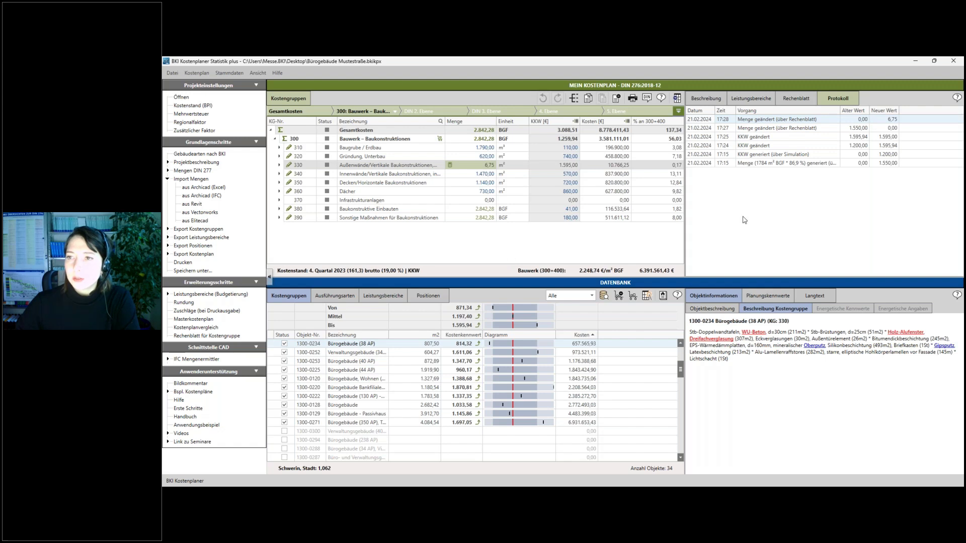
left_click(790, 132)
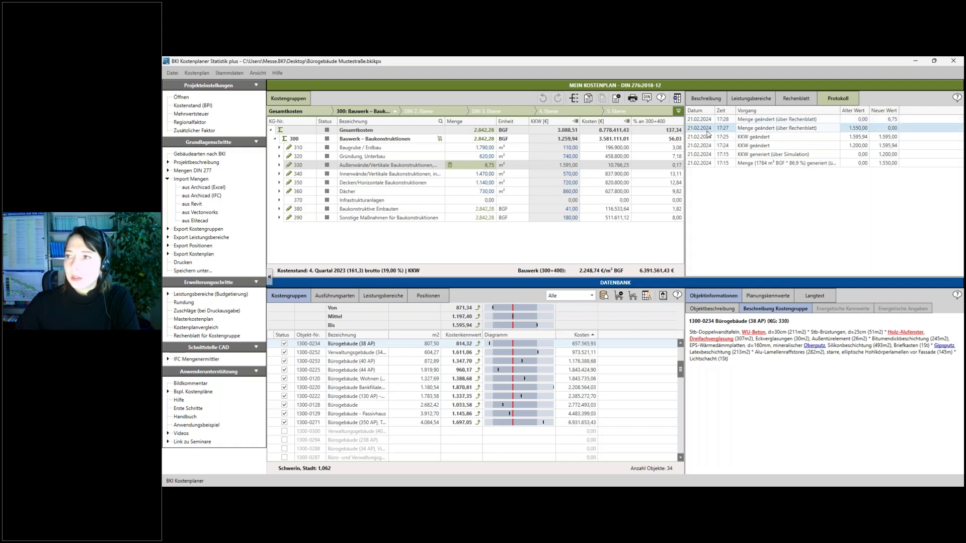
left_click(767, 138)
left_click(779, 146)
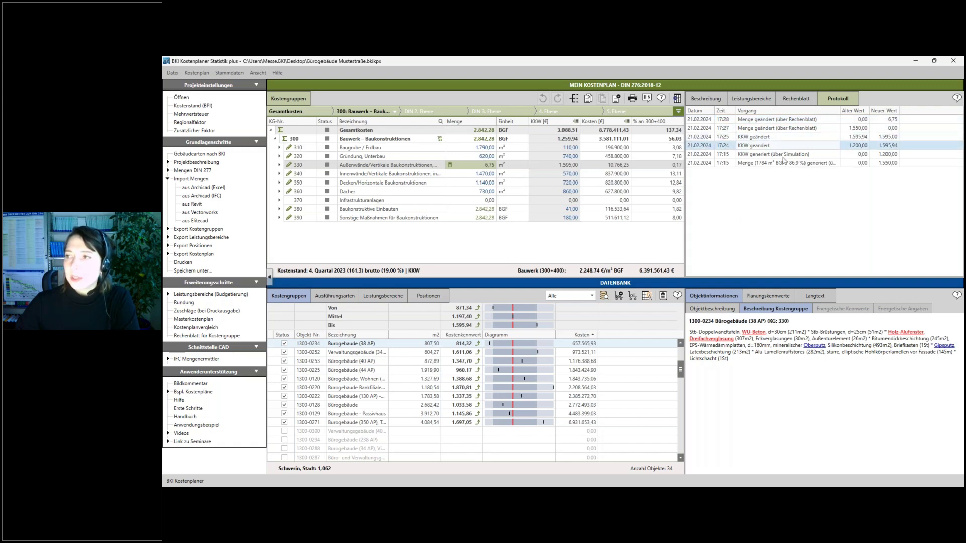
left_click(796, 155)
left_click(828, 138)
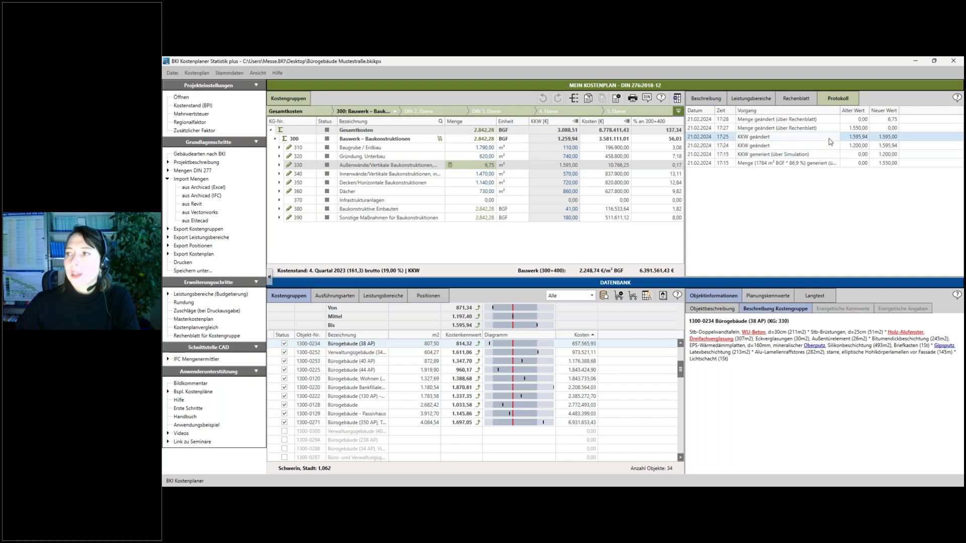
Check the latest quantity change logged for group 330 and look at the export formats offered for Kostengruppen.
left_click(829, 128)
left_click(815, 119)
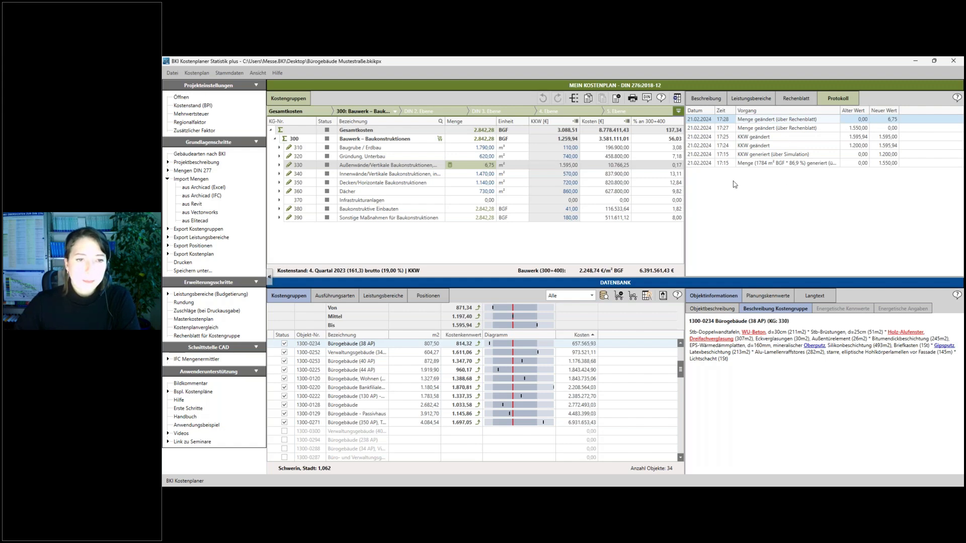
left_click(167, 179)
left_click(168, 187)
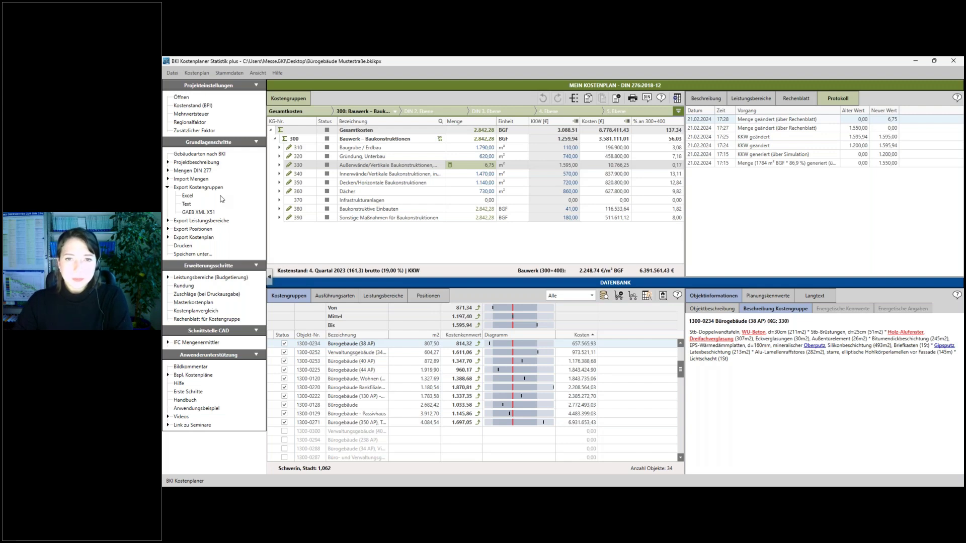
left_click(168, 188)
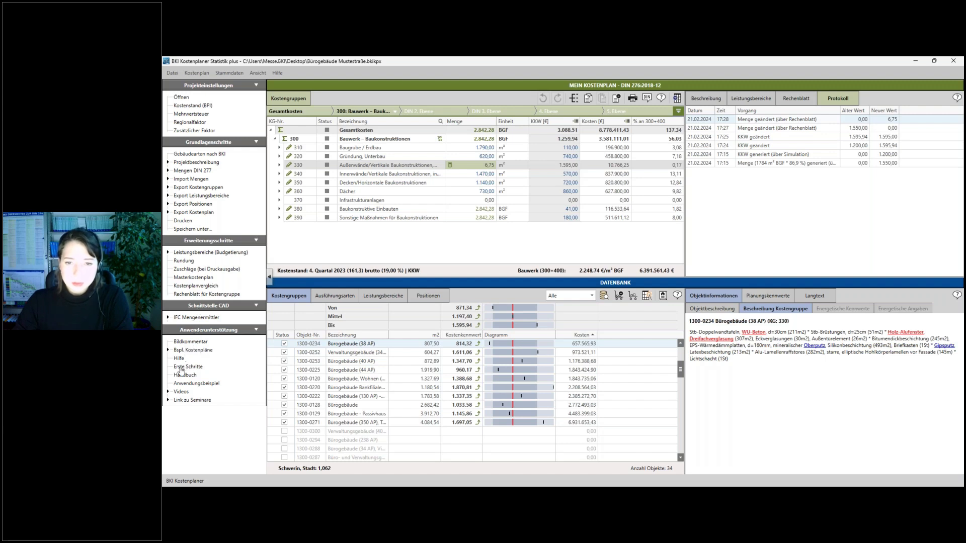
Look through the user-support resources, including the sample cost plans, the help, the videos and the seminar links.
left_click(167, 351)
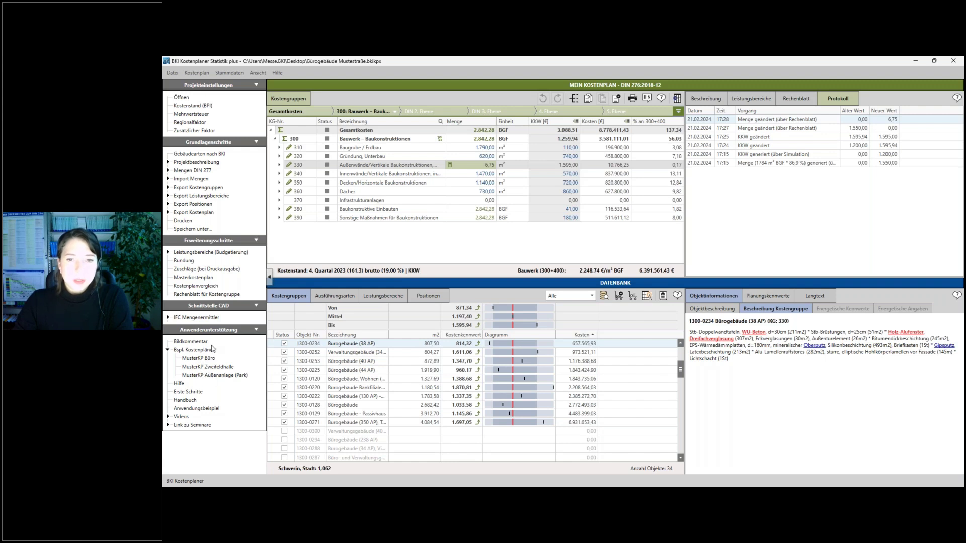
left_click(168, 350)
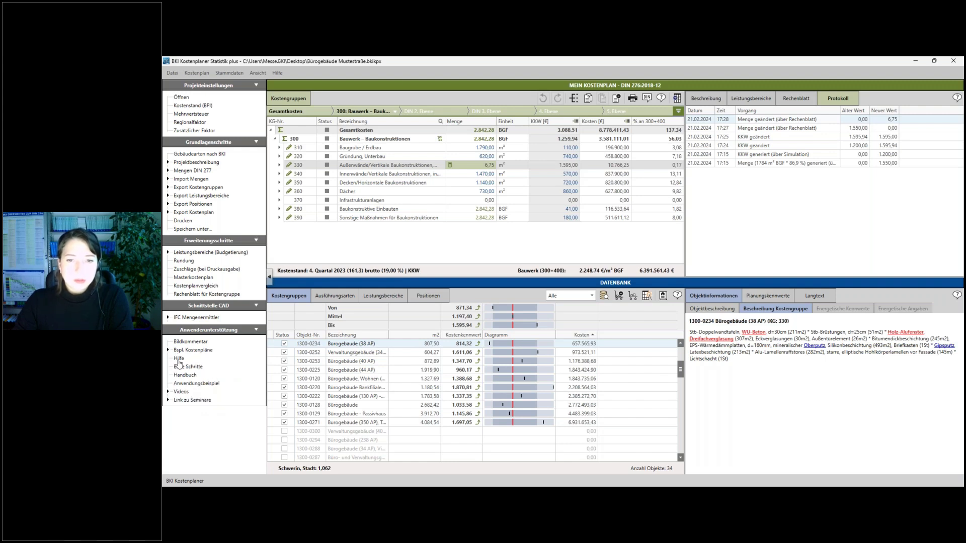
left_click(179, 358)
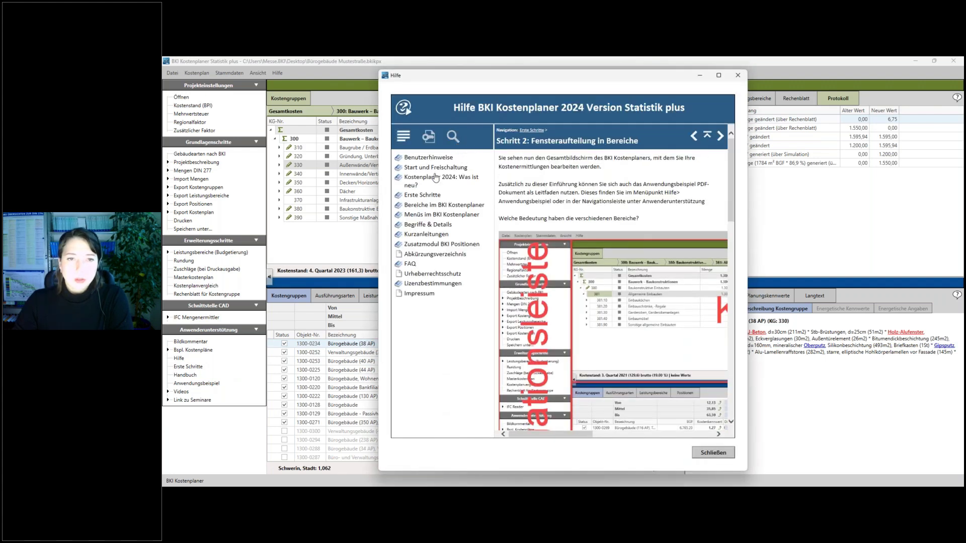
left_click(736, 76)
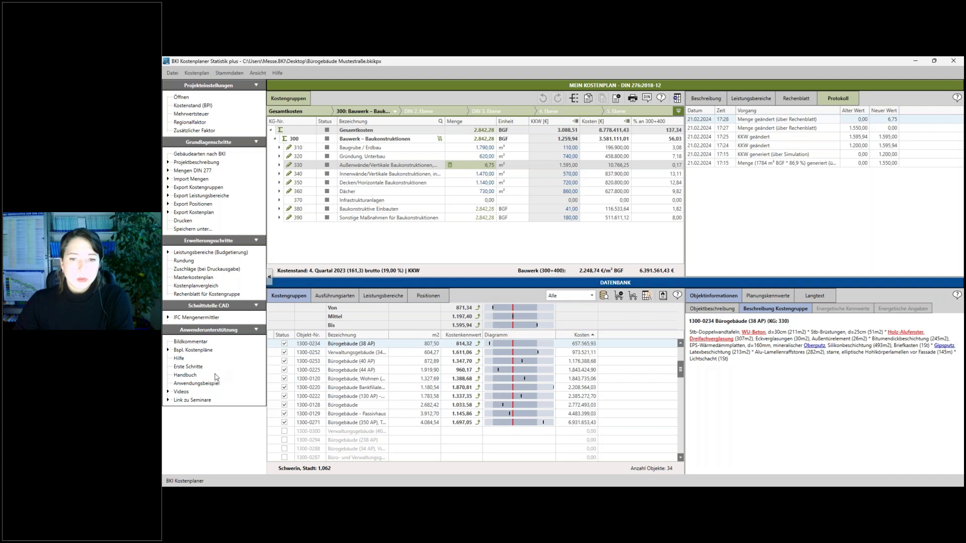
left_click(169, 392)
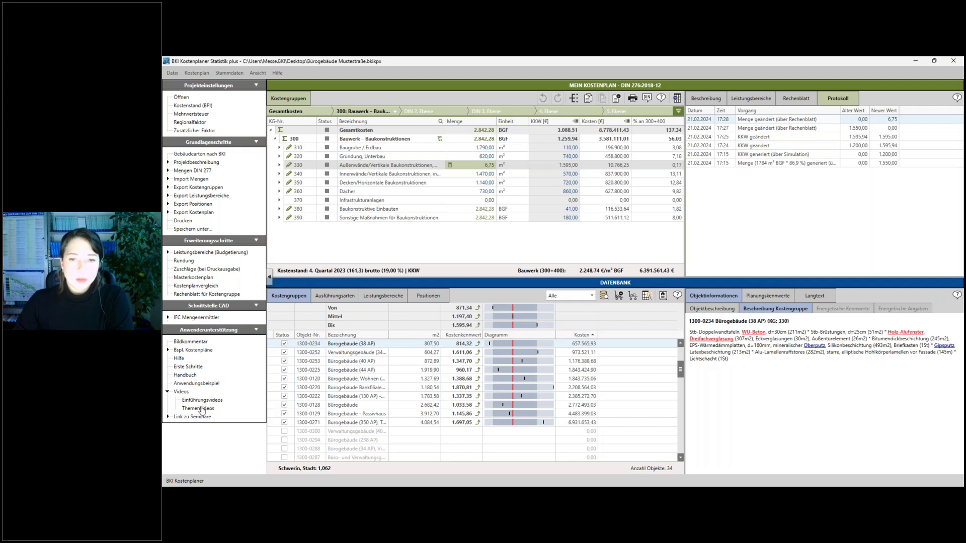
left_click(168, 417)
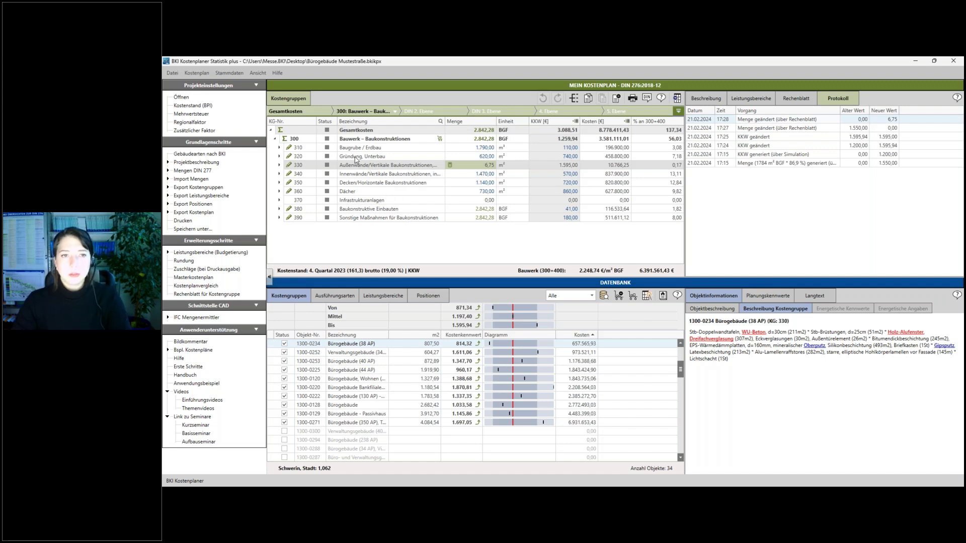
Set the quantity of cost group 310 Baugrube / Erdbau to 1.000 m³.
left_click(361, 148)
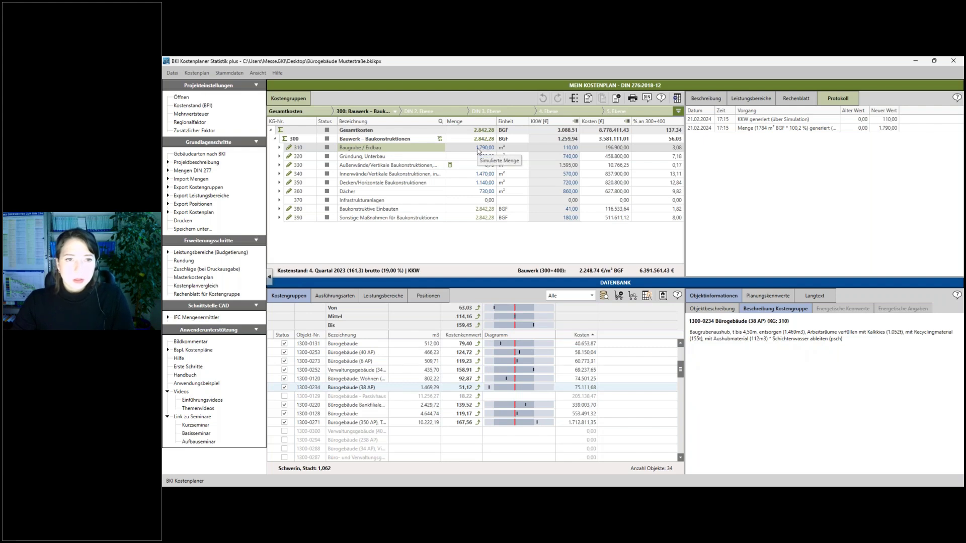
left_click(478, 149)
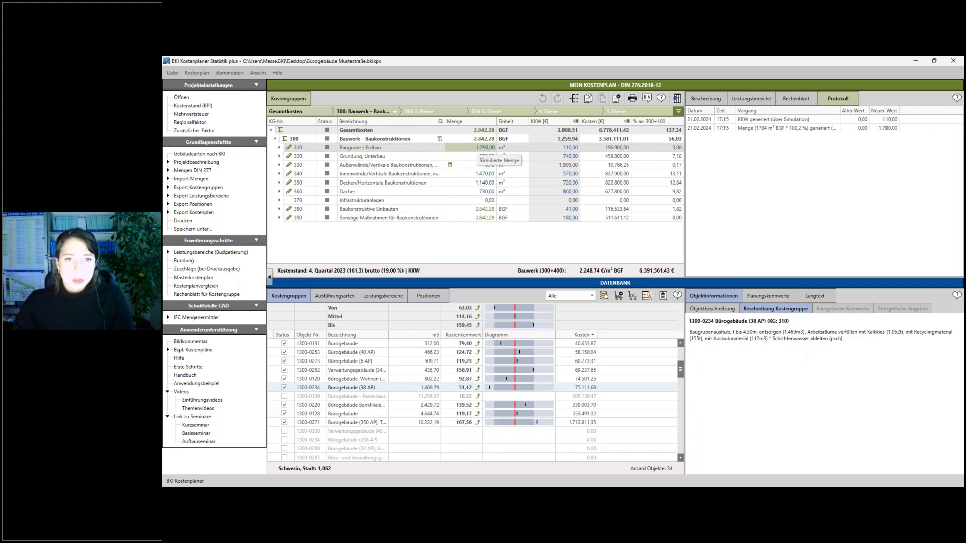
left_click(476, 159)
left_click(473, 149)
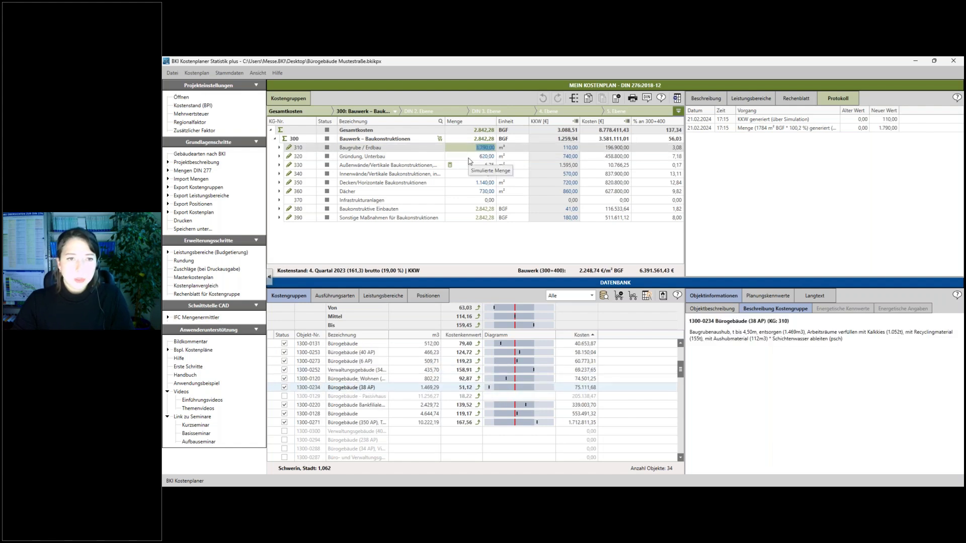
type("100")
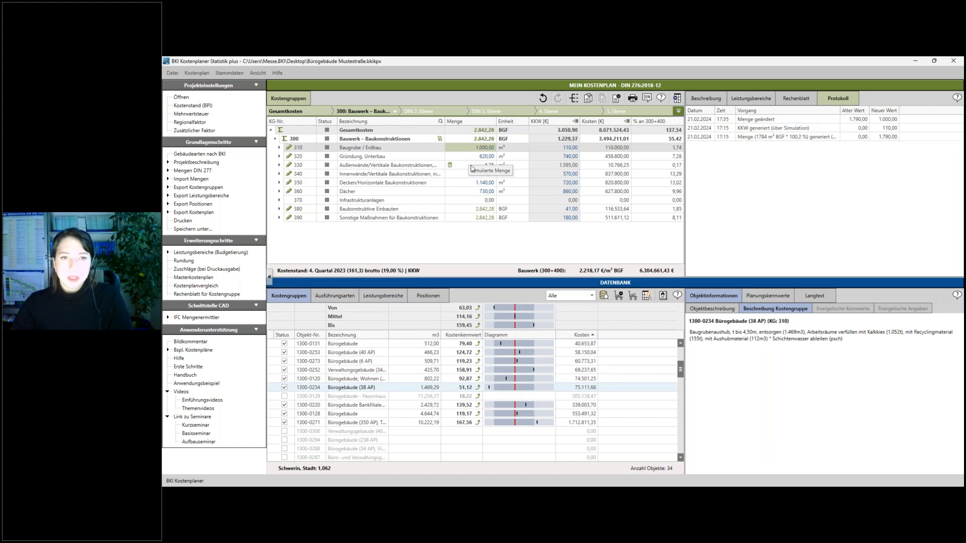
Examine comparison object 1300-0131 for group 310's KKW, including its pictures and its cost group description.
left_click(561, 148)
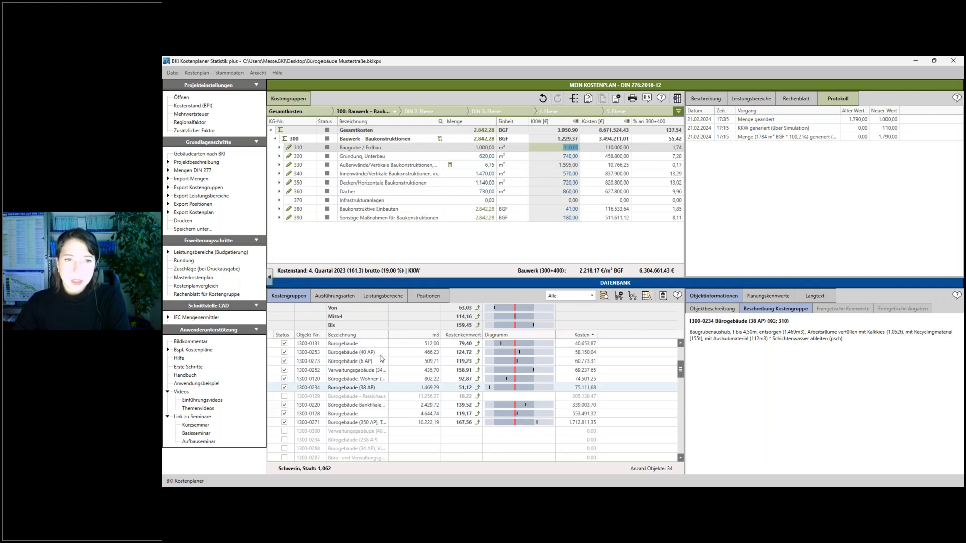
left_click(356, 344)
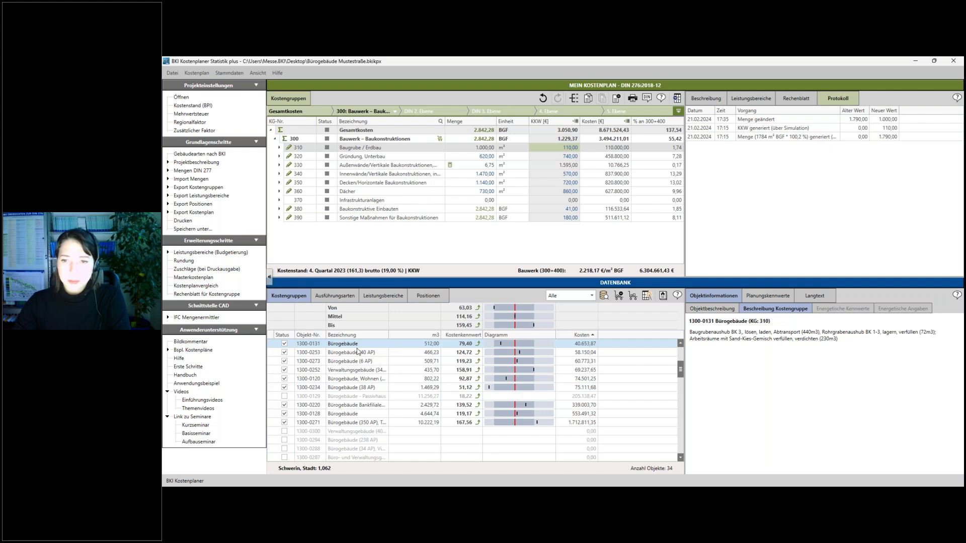
left_click(734, 311)
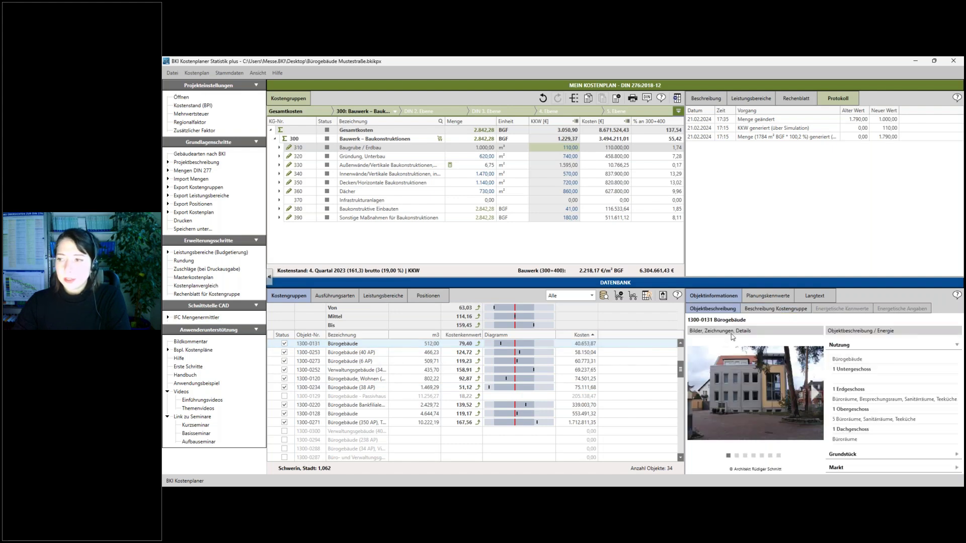
left_click(815, 392)
left_click(815, 394)
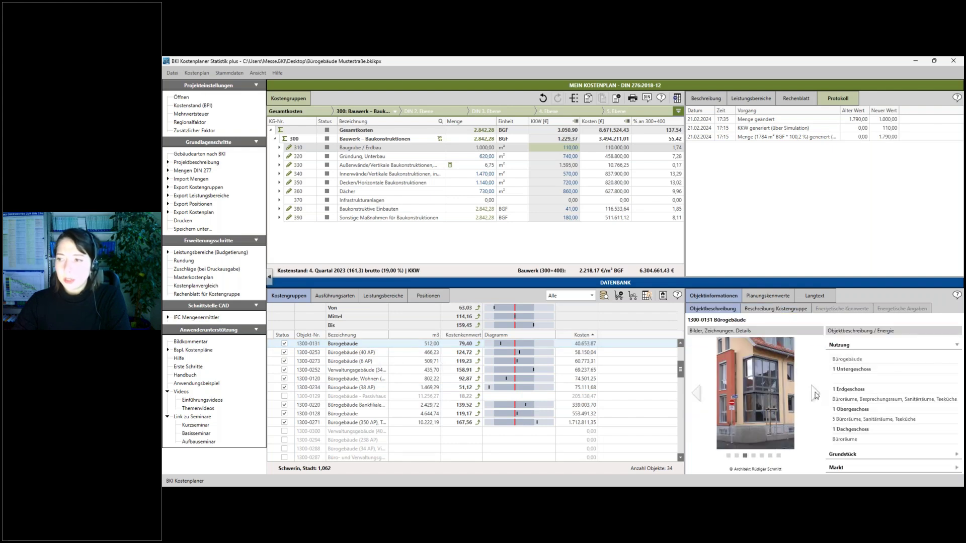
left_click(817, 395)
left_click(769, 310)
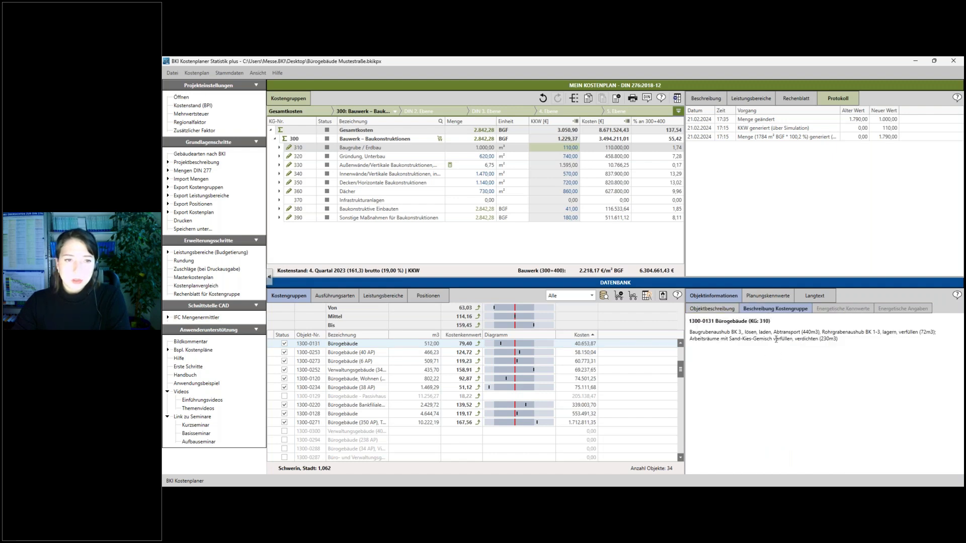
Check the excavation descriptions of comparison objects 1300-0253, 1300-0222 and 1300-0273 and exclude all three from group 310's statistics.
left_click(361, 353)
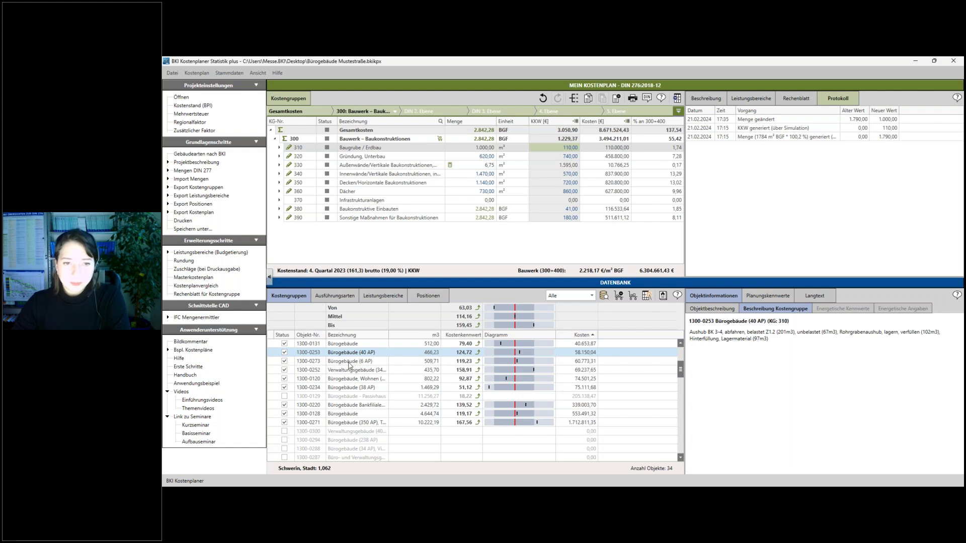
scroll(350, 367, "up", 1)
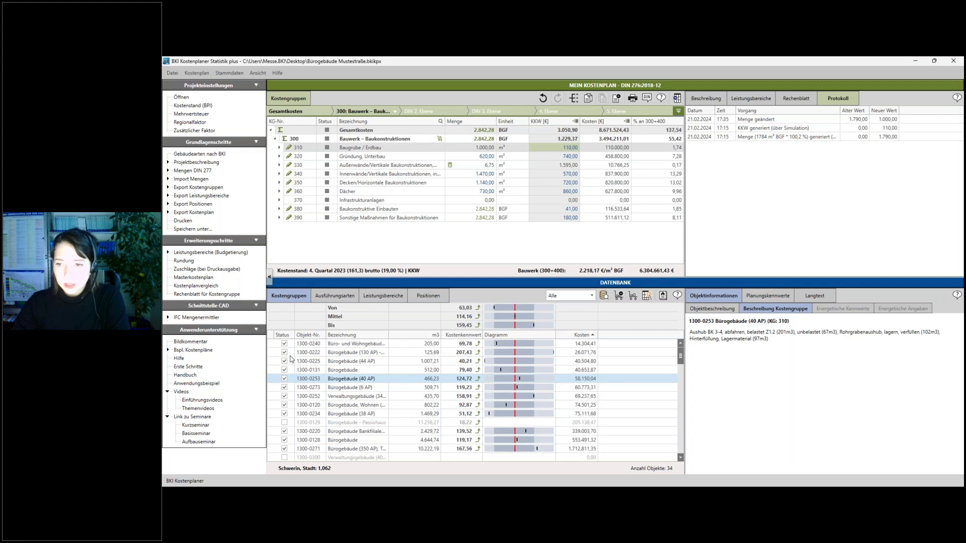
left_click(355, 354)
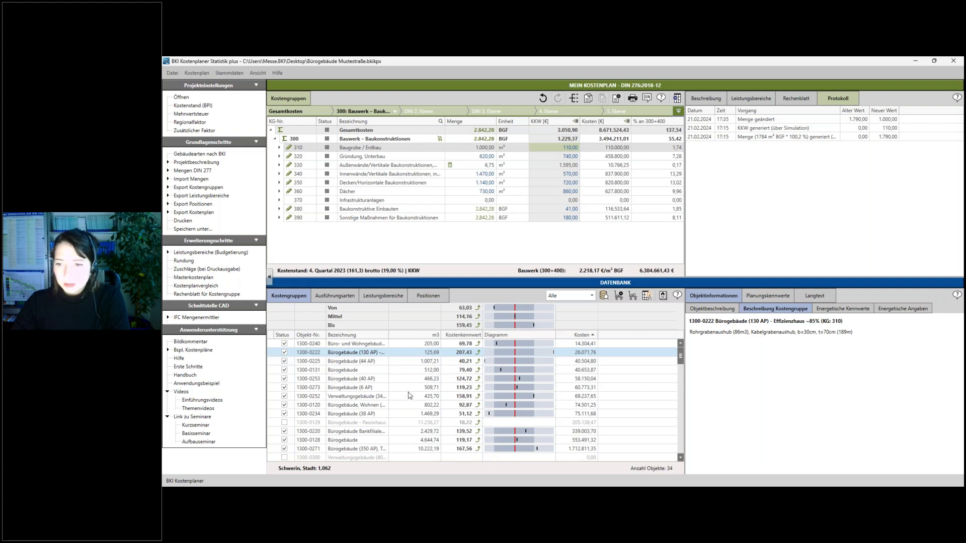
scroll(409, 396, "down", 1)
left_click(417, 353)
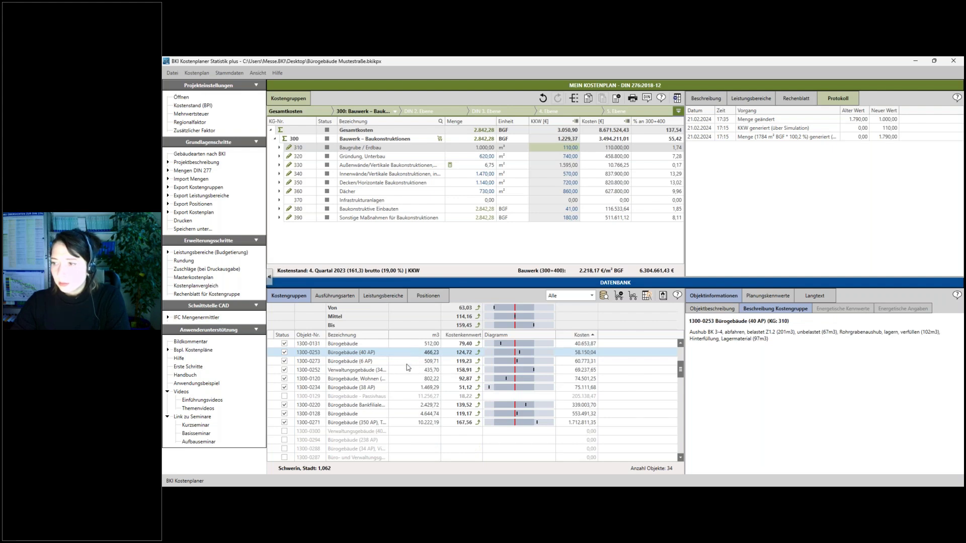
scroll(417, 374, "up", 1)
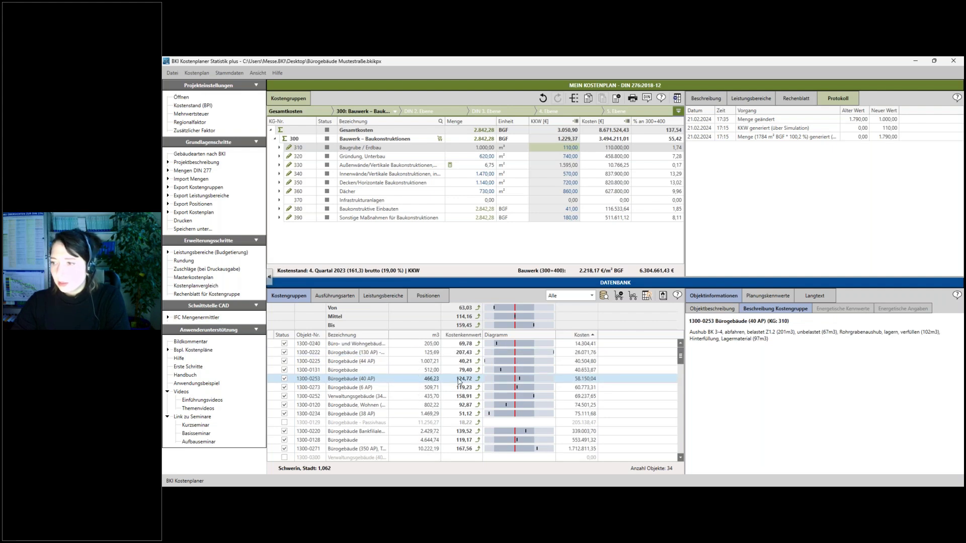
left_click(284, 378)
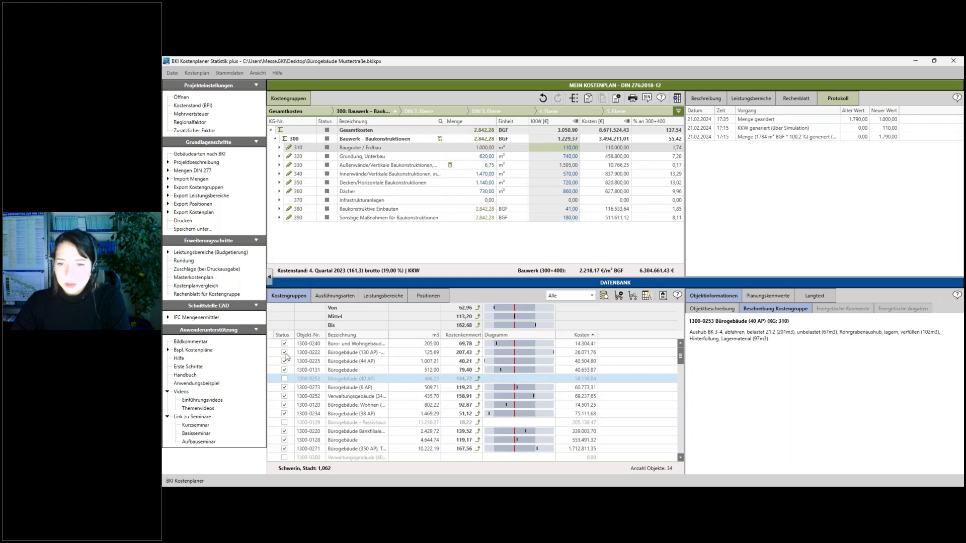
left_click(284, 352)
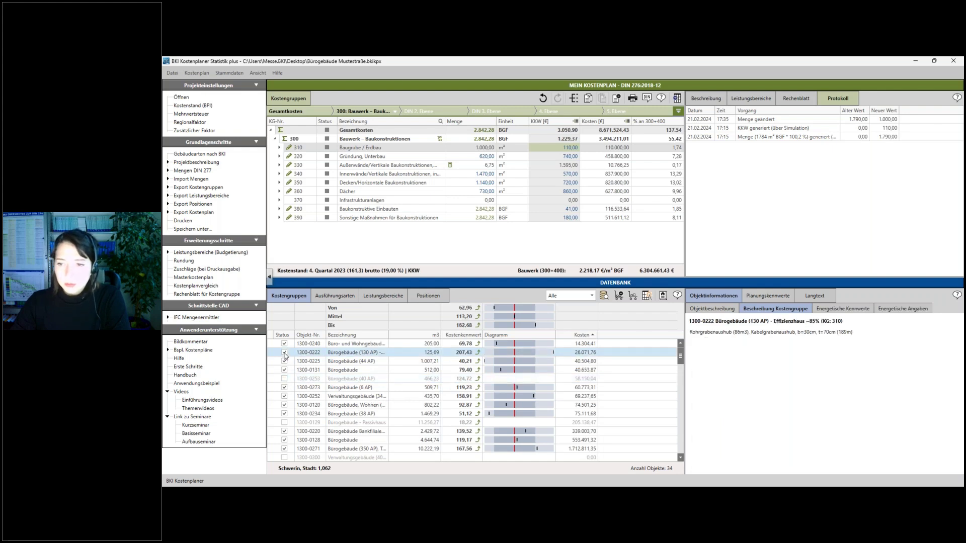
left_click(352, 388)
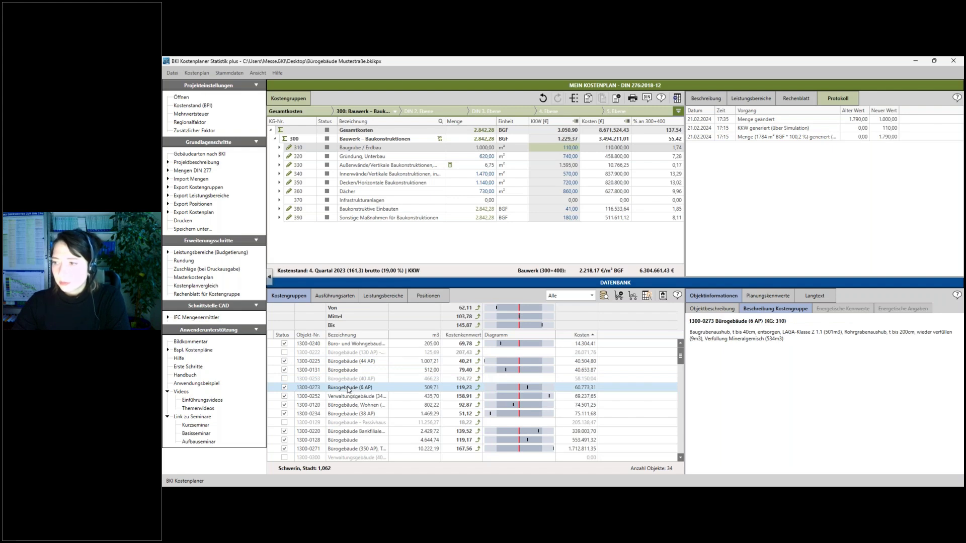
left_click(285, 389)
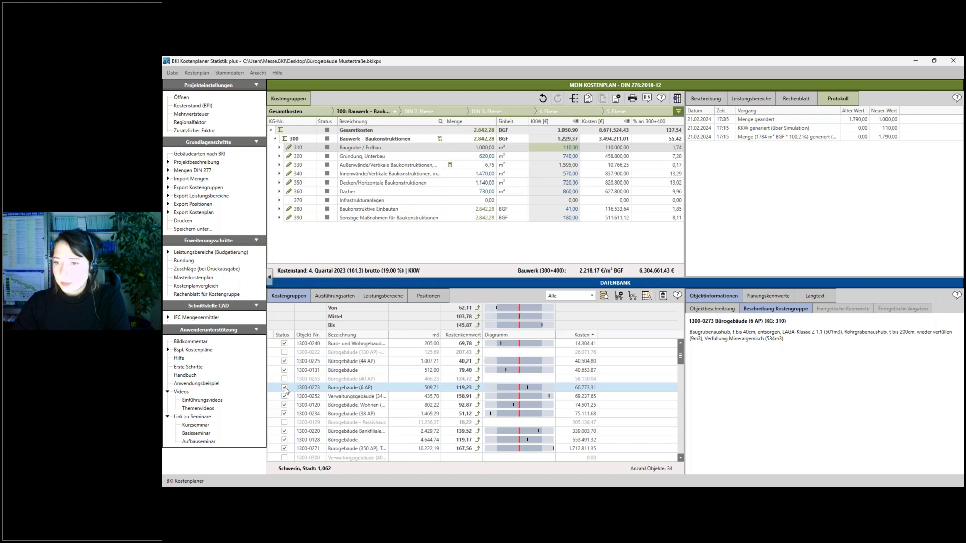
Compare the group 310 descriptions of objects 1300-0252 and 1300-0253.
left_click(336, 399)
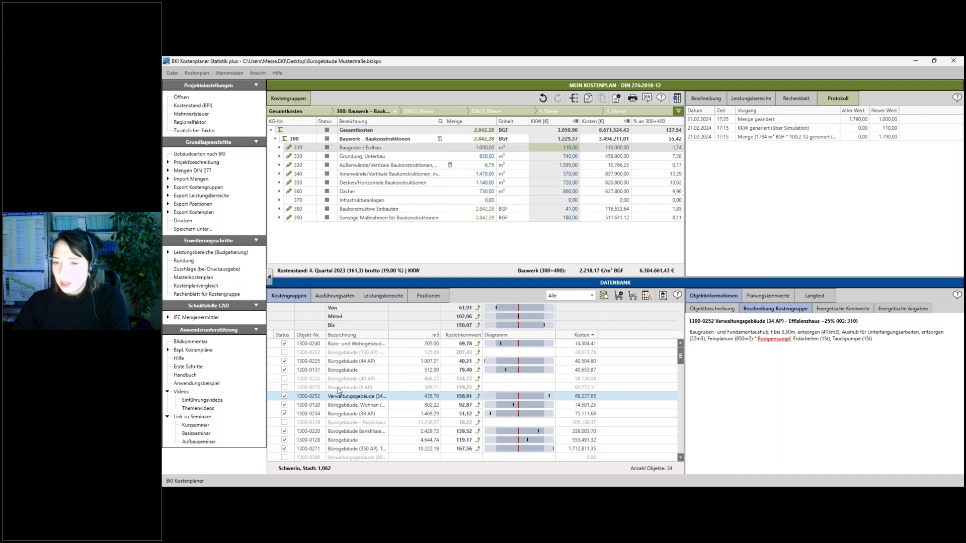
key("Up")
key("Up")
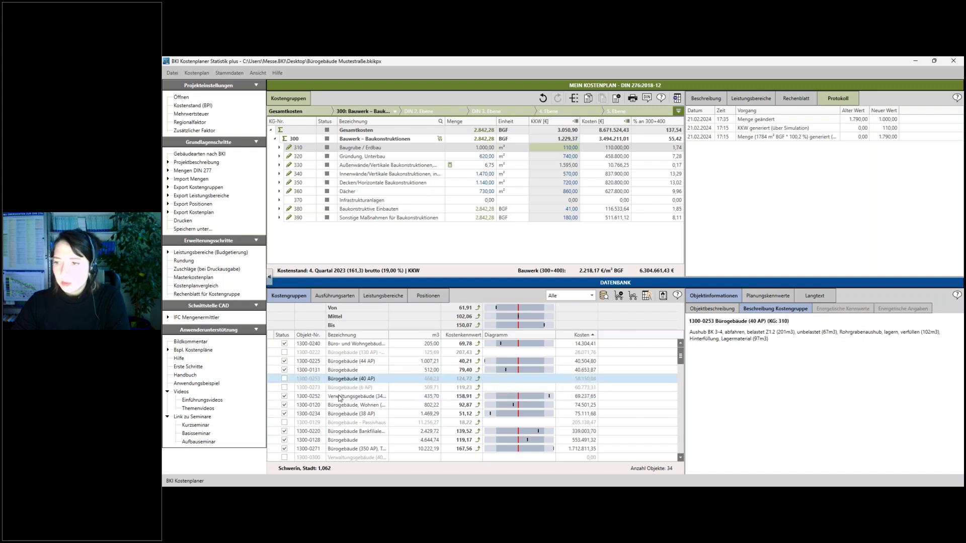
left_click(340, 397)
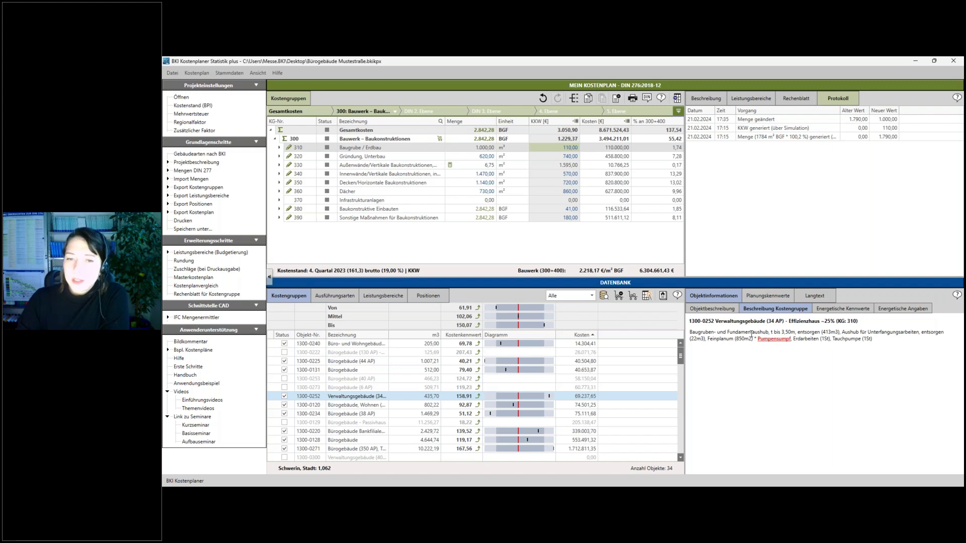
Check the group 310 descriptions of objects 1300-0234, 1300-0129, 1300-0220 and 1300-0128, and exclude 1300-0128 from the statistics.
left_click(371, 412)
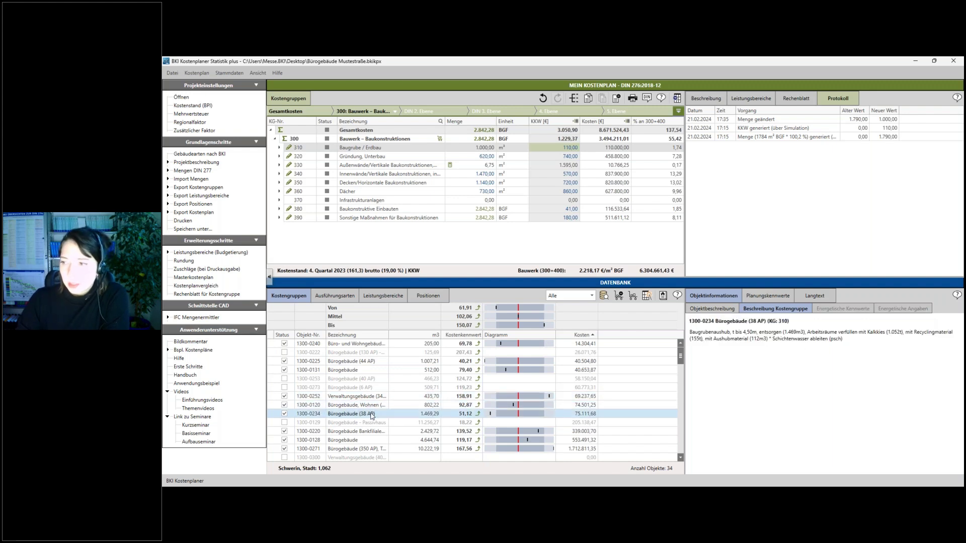
left_click(368, 423)
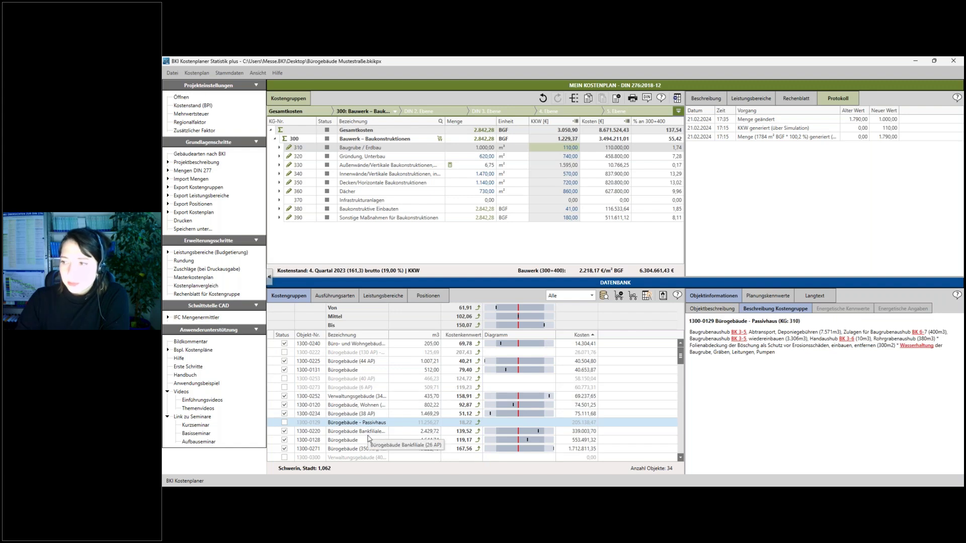
left_click(369, 434)
scroll(370, 439, "down", 2)
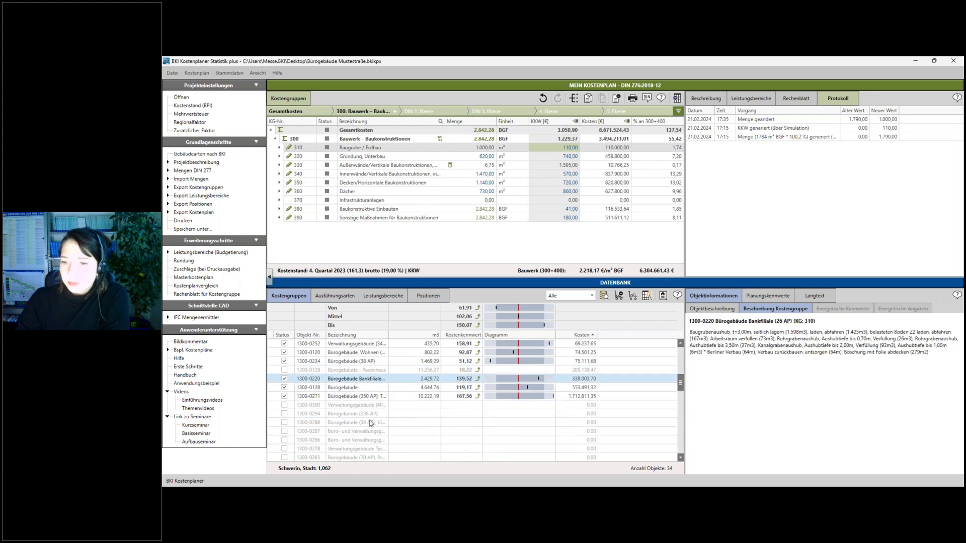
left_click(362, 388)
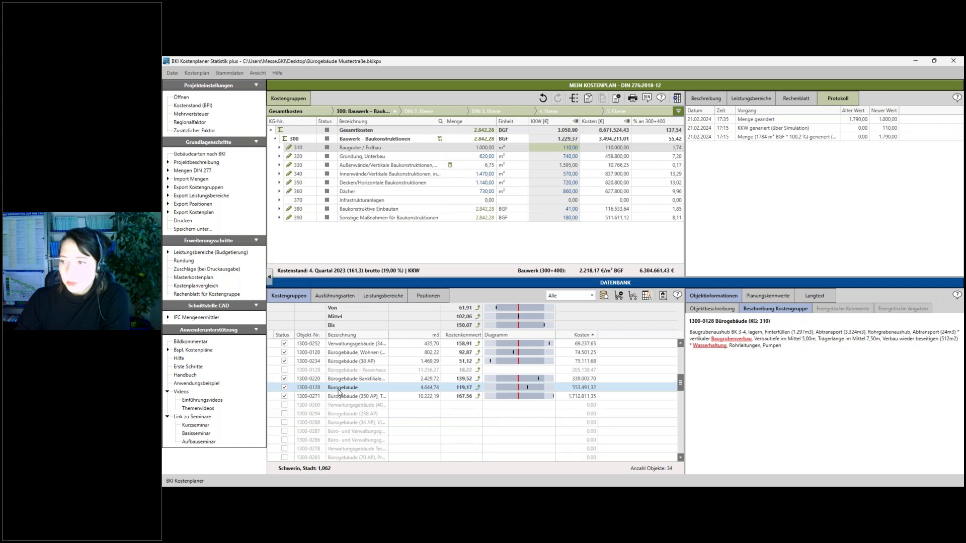
left_click(285, 388)
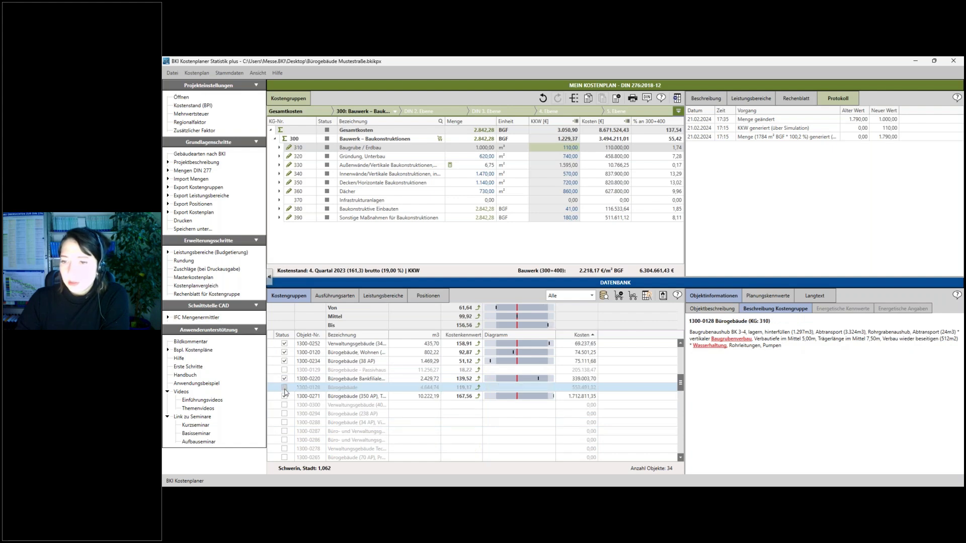
Check the group 310 descriptions of comparison objects 1300-0271 and 1300-0252 and exclude both from the statistics.
left_click(330, 396)
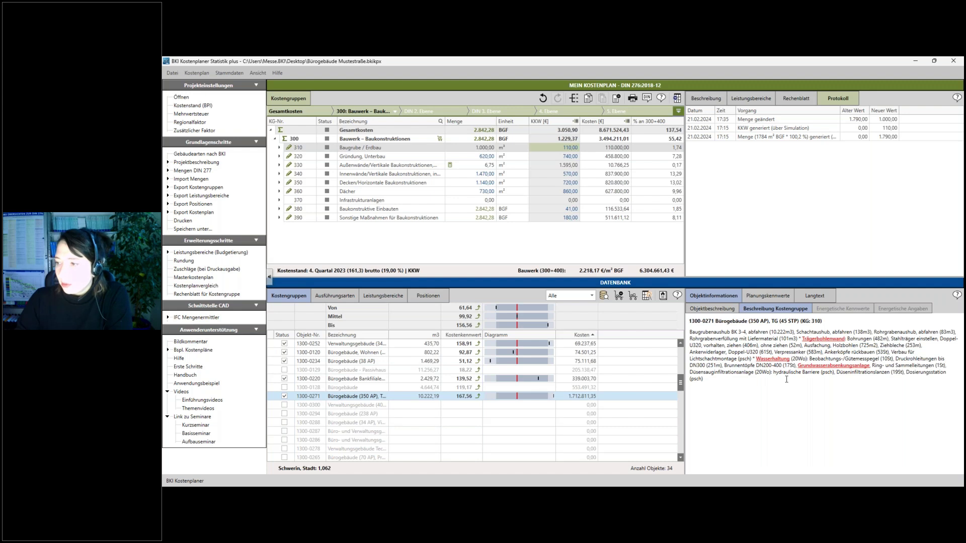
left_click(285, 397)
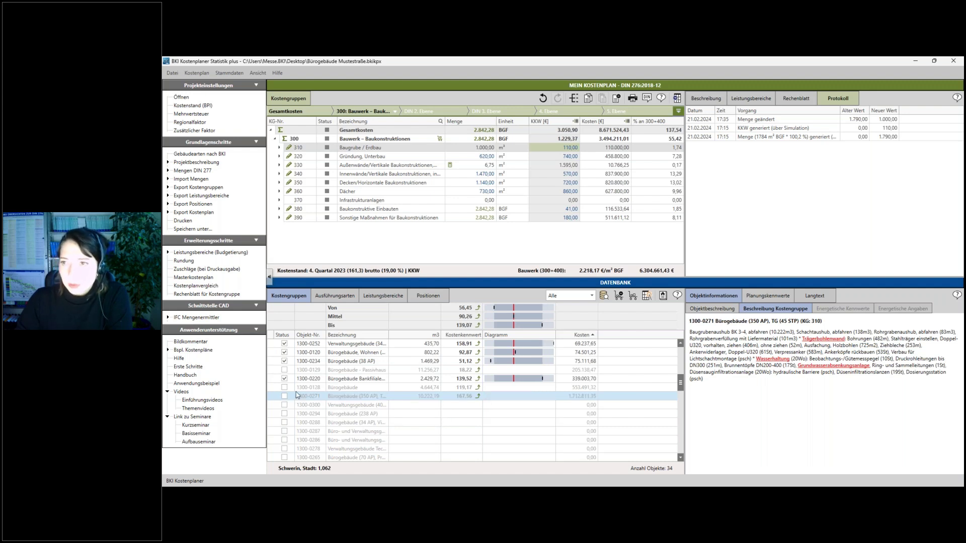
scroll(316, 380, "up", 2)
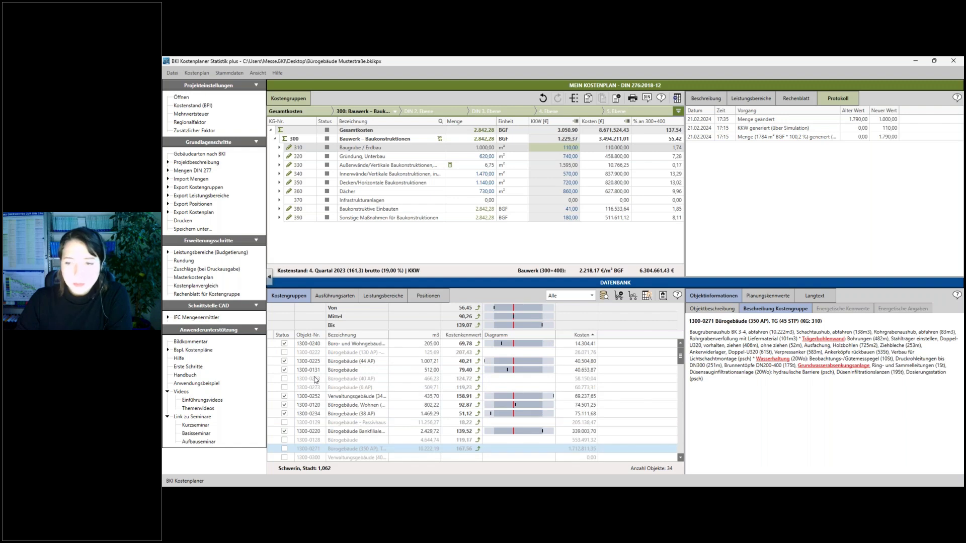
left_click(340, 397)
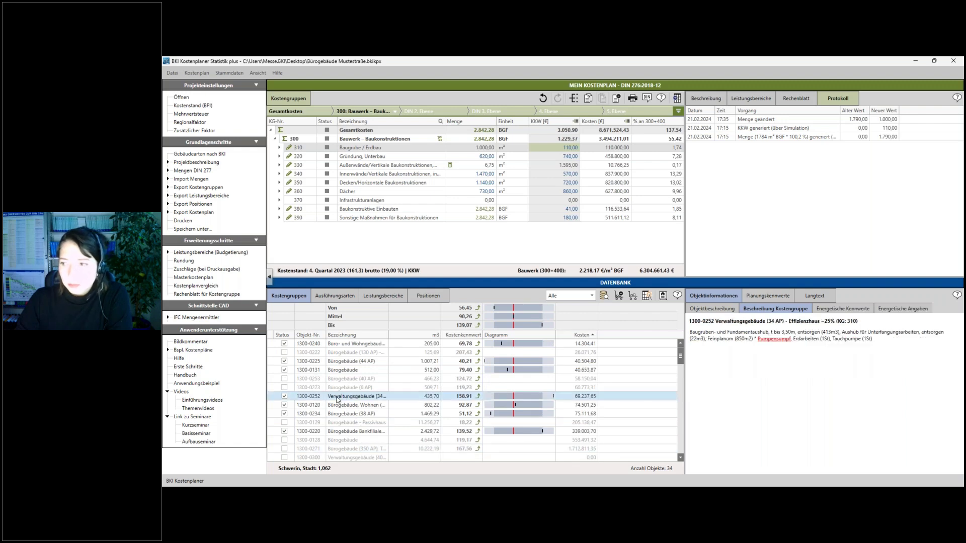
left_click(284, 397)
Check the excavation description of the bank branch object 1300-0220 and exclude it from group 310's statistics.
left_click(311, 433)
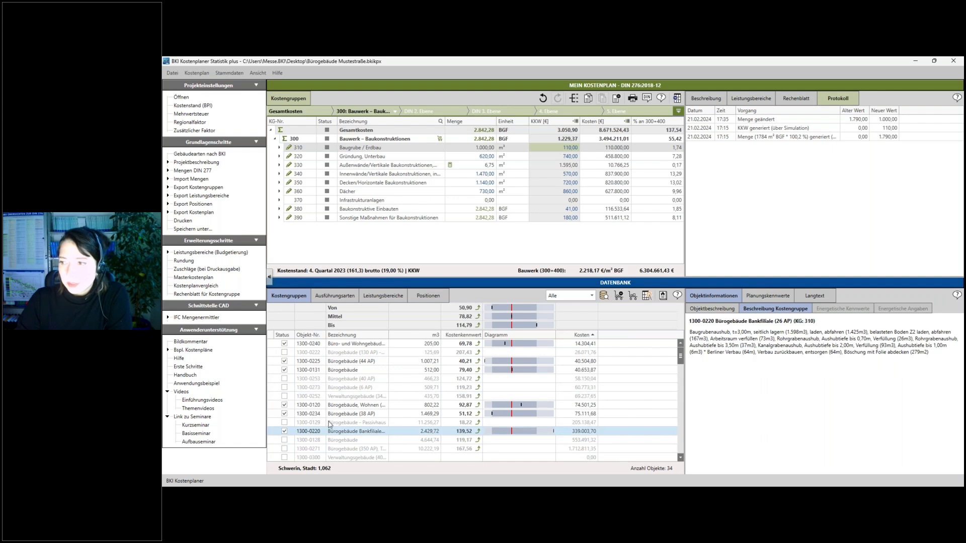
scroll(351, 394, "down", 1)
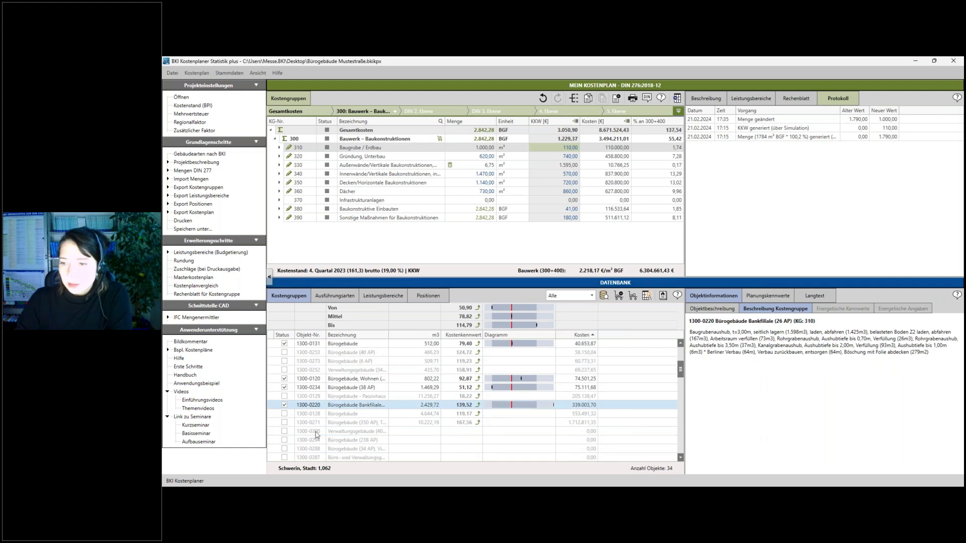
left_click(285, 405)
scroll(354, 375, "up", 1)
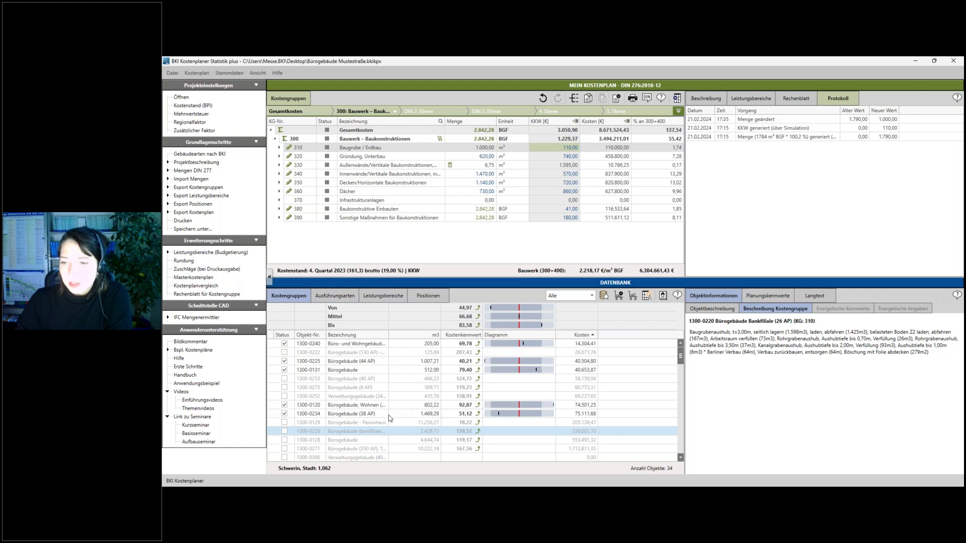
Recheck the group 310 descriptions of the excluded objects 1300-0253, 1300-0252 and 1300-0222.
left_click(391, 381)
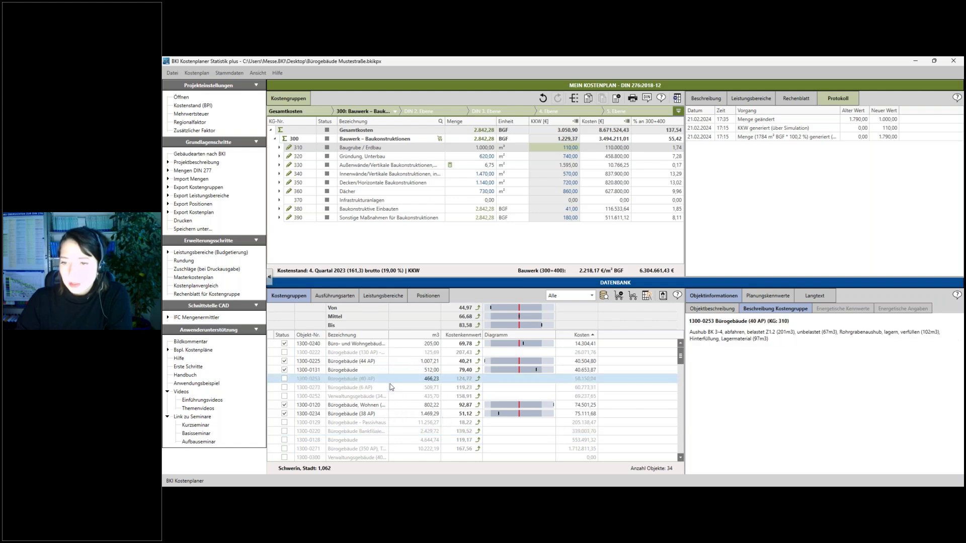
left_click(391, 396)
left_click(391, 354)
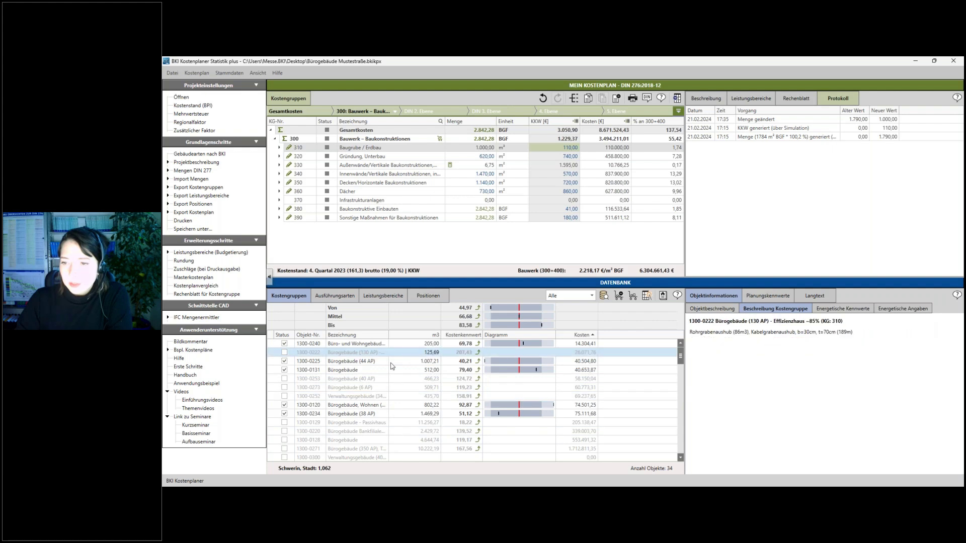
left_click(390, 381)
left_click(384, 397)
left_click(387, 380)
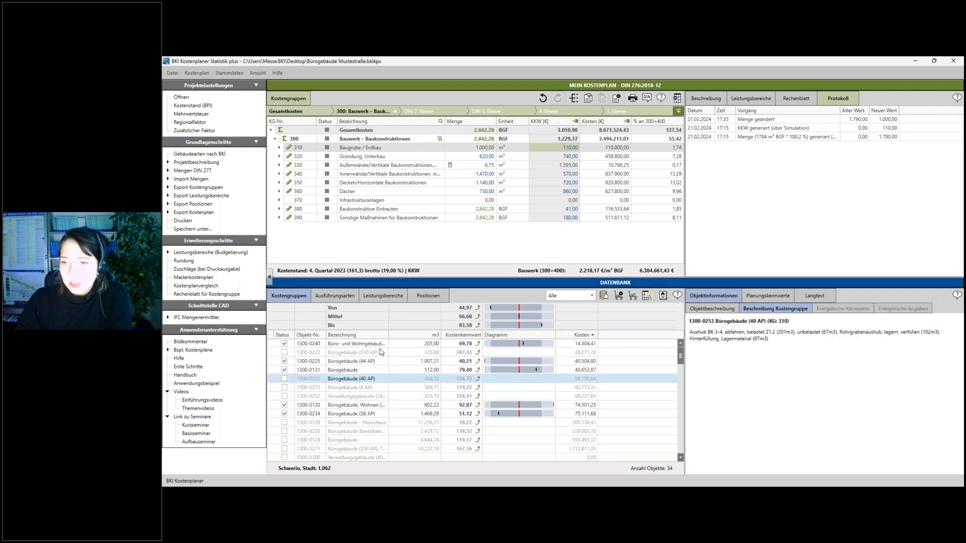
Exclude object 1300-0120 from group 310's statistics after checking its description, and check the description of object 1300-0240.
left_click(339, 407)
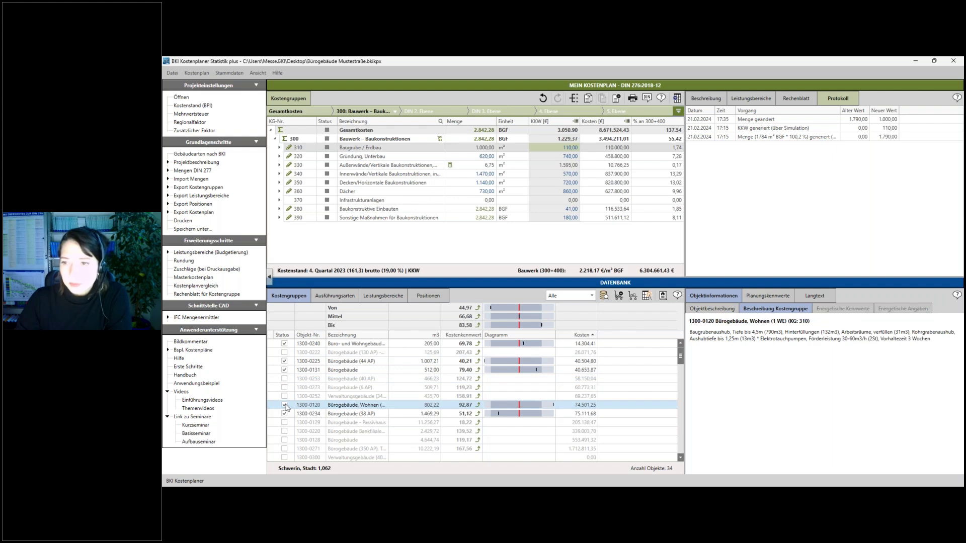
left_click(285, 406)
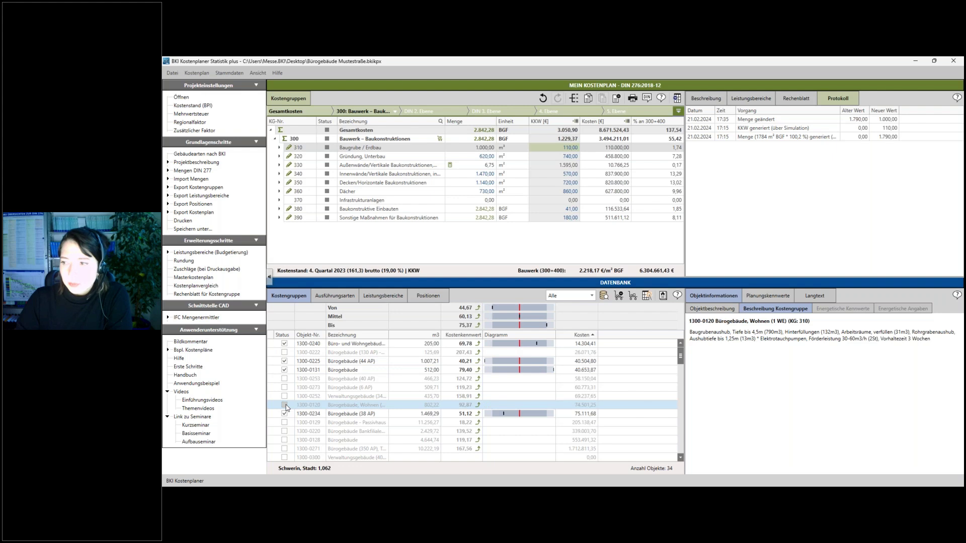
left_click(375, 345)
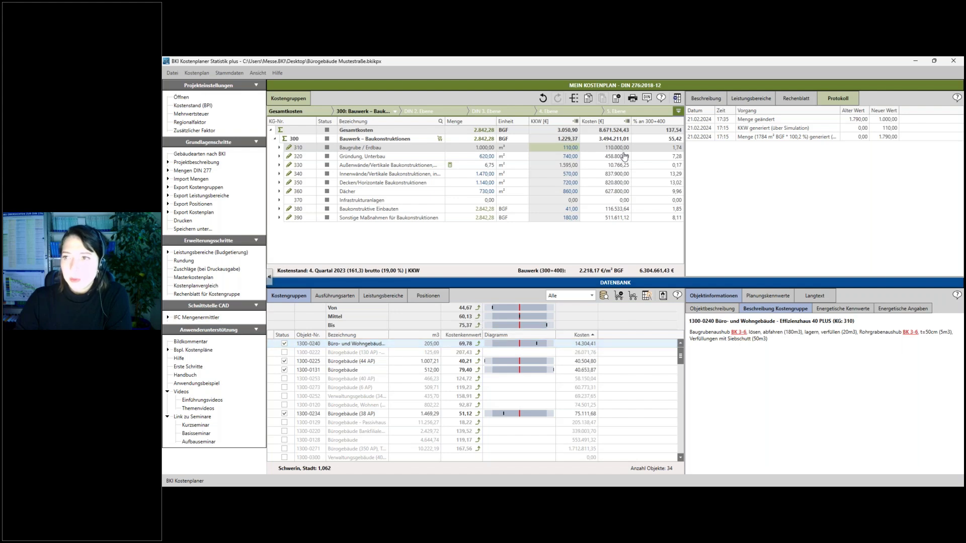
Adopt the mean of the remaining comparison objects as group 310's KKW and round it to 60,00.
left_click_drag(625, 156, 569, 147)
double_click(568, 148)
type("60,00")
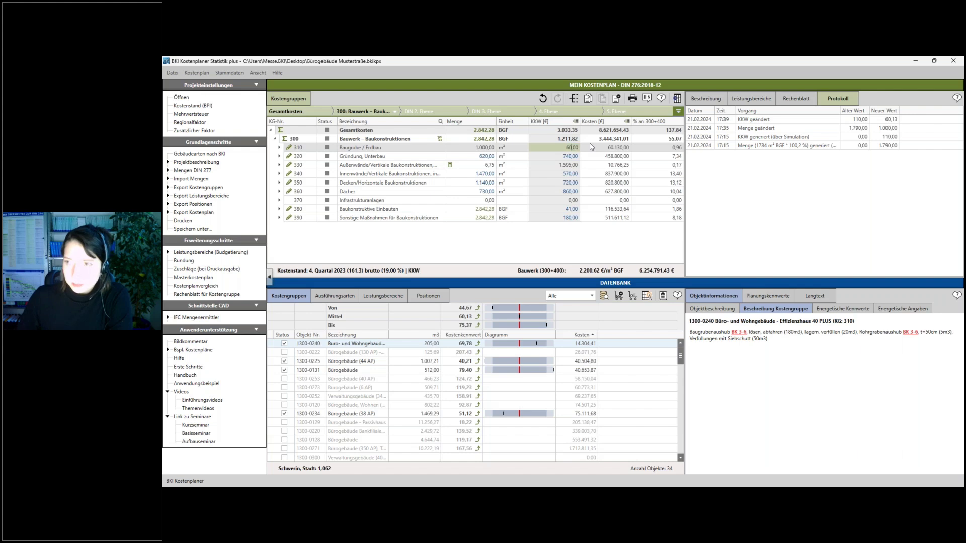
key("Return")
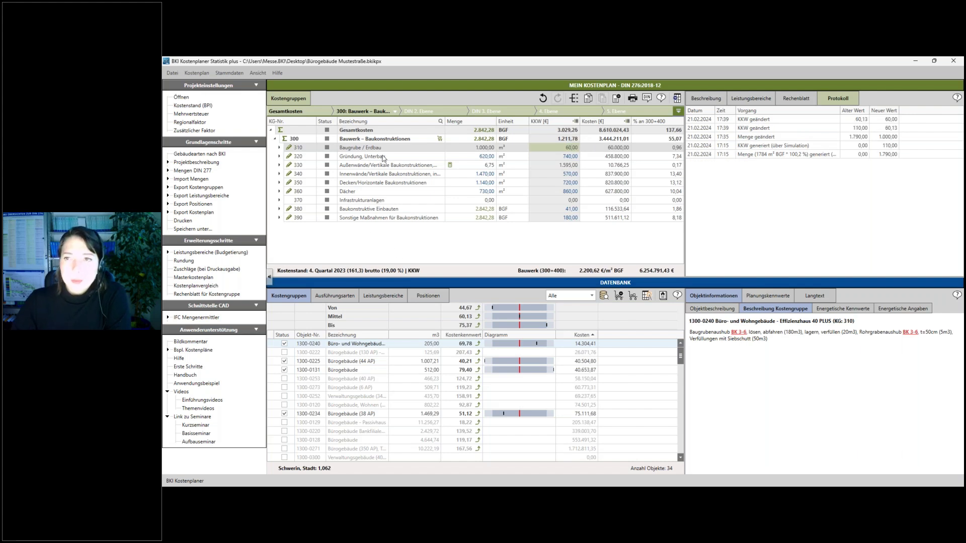
Set the quantity of cost group 320 (Gründung, Unterbau) to 420 m².
left_click(383, 157)
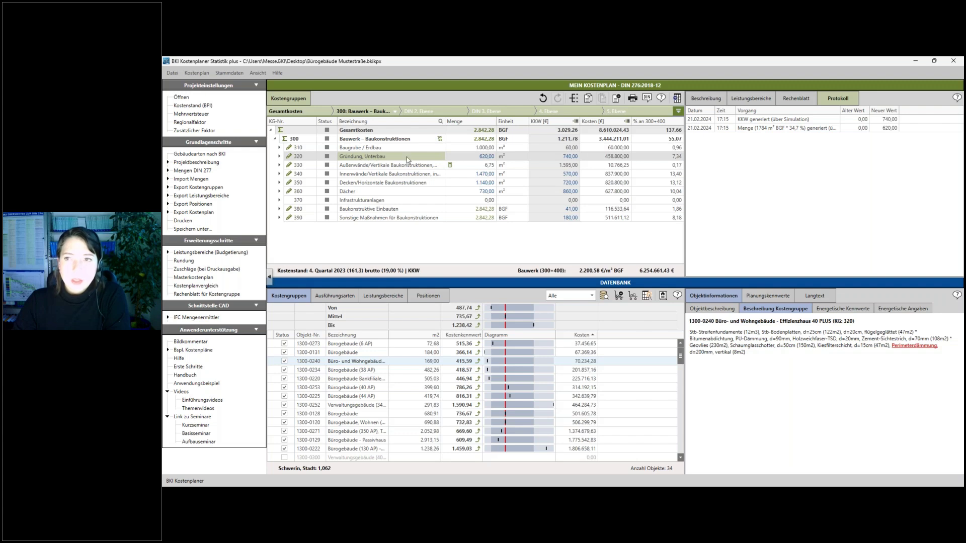
double_click(469, 157)
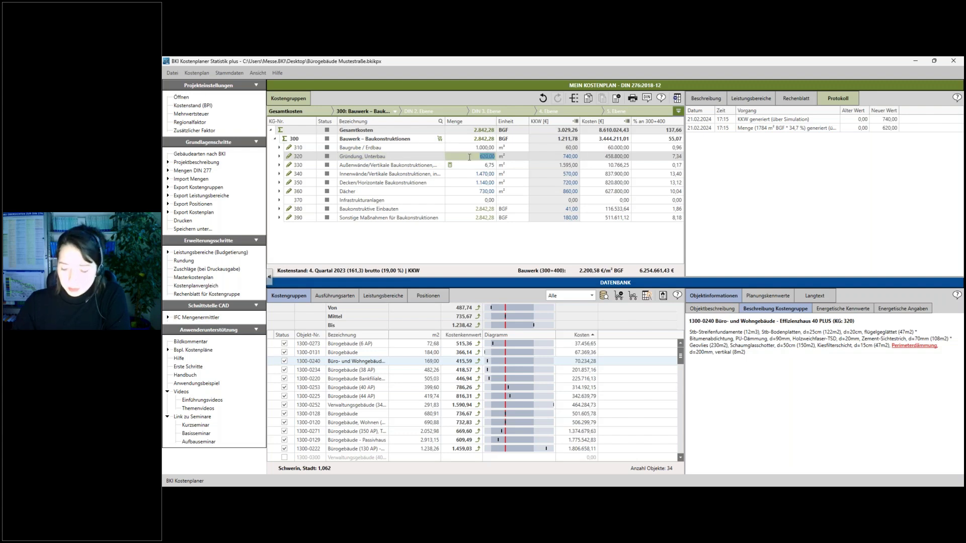
type("42")
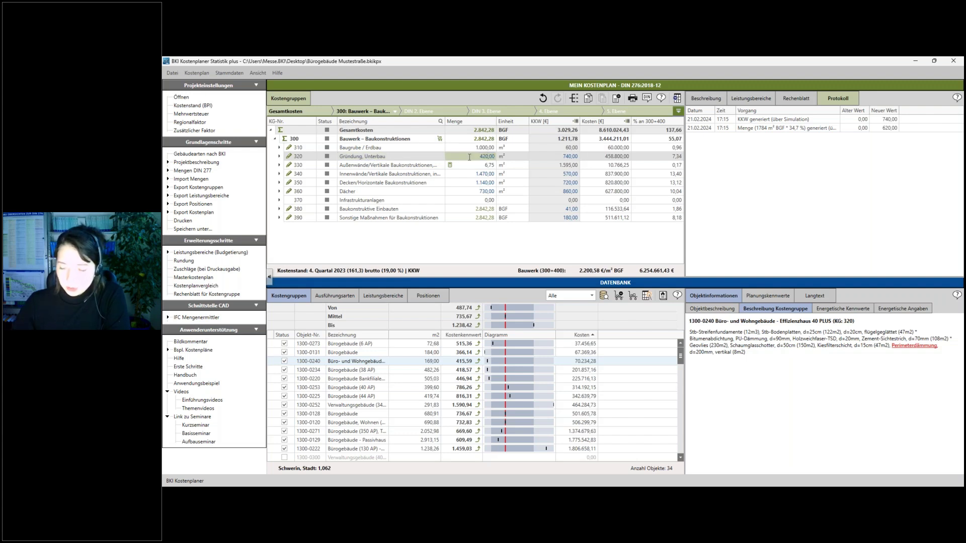
type("0")
key("Return")
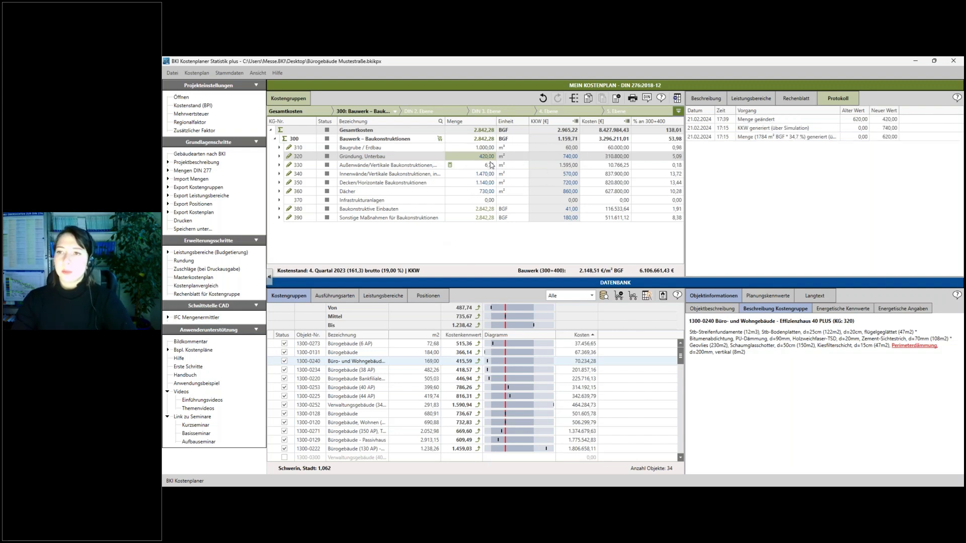
Check the group 320 descriptions of comparison objects 1300-0273, 1300-0131, 1300-0234 and 1300-0252 for its KKW.
left_click(562, 158)
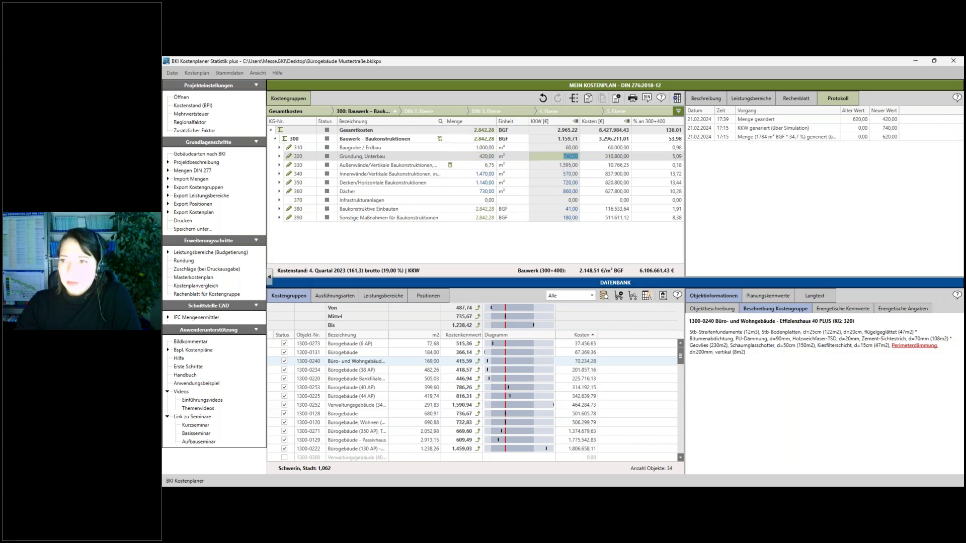
left_click(352, 345)
left_click(355, 354)
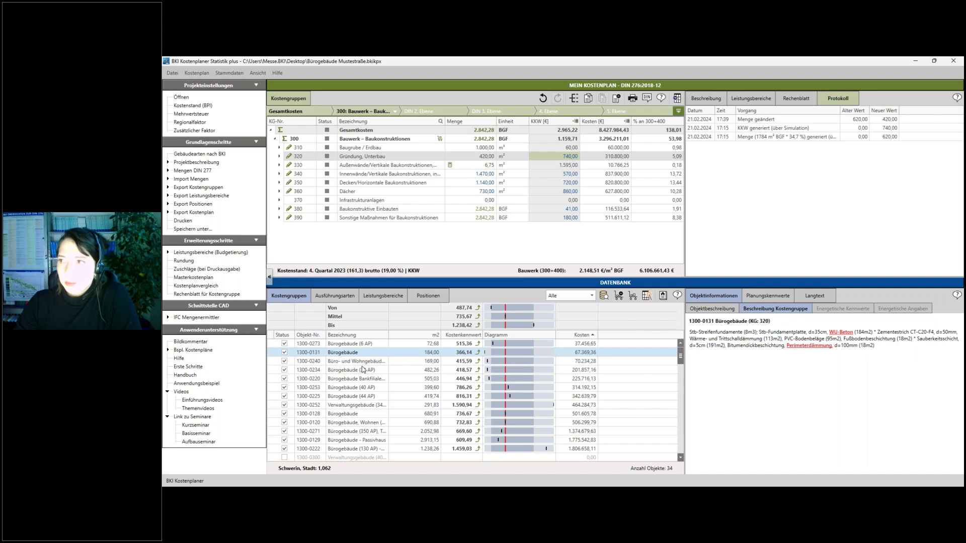
left_click(363, 371)
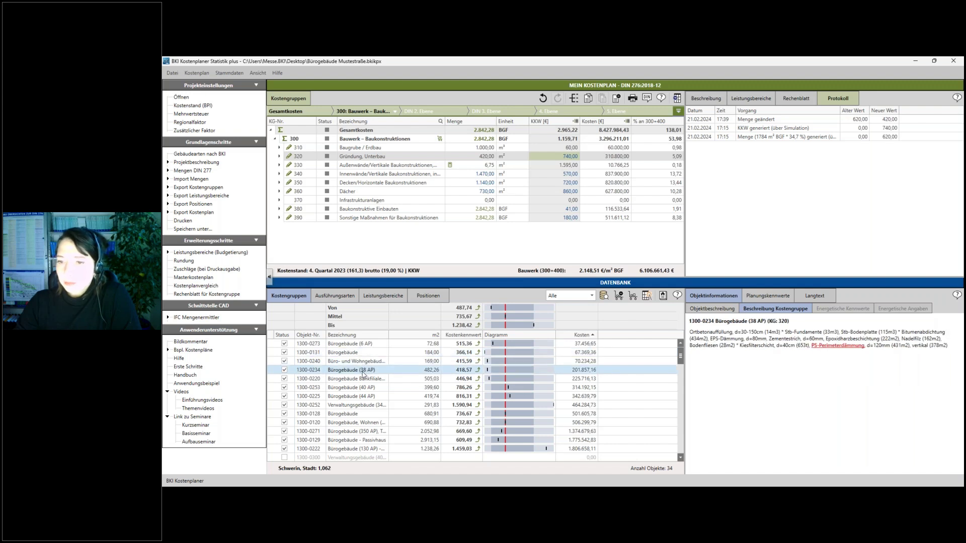
left_click(371, 406)
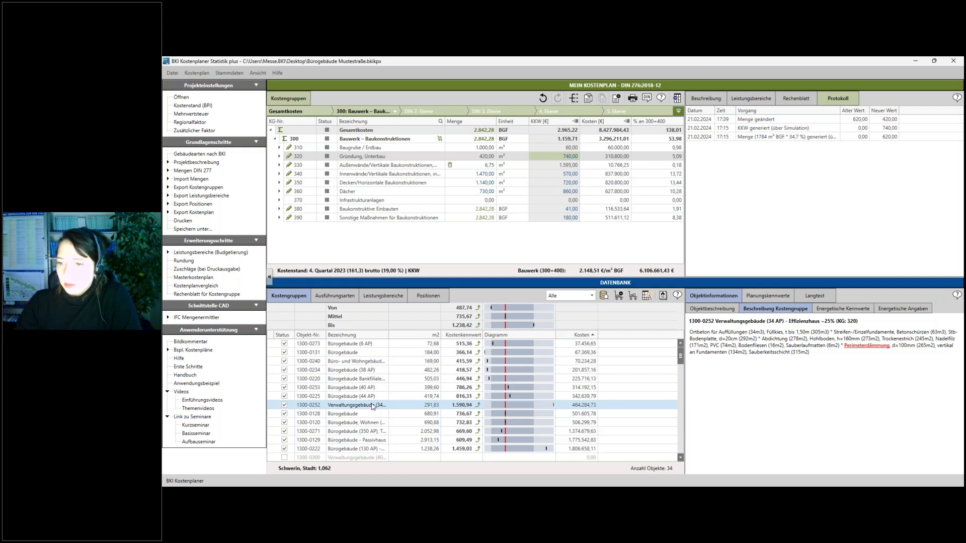
Check the foundation description of object 1300-0222 and exclude objects 1300-0222 and 1300-0252 from group 320's statistics.
scroll(373, 406, "down", 1)
left_click(373, 424)
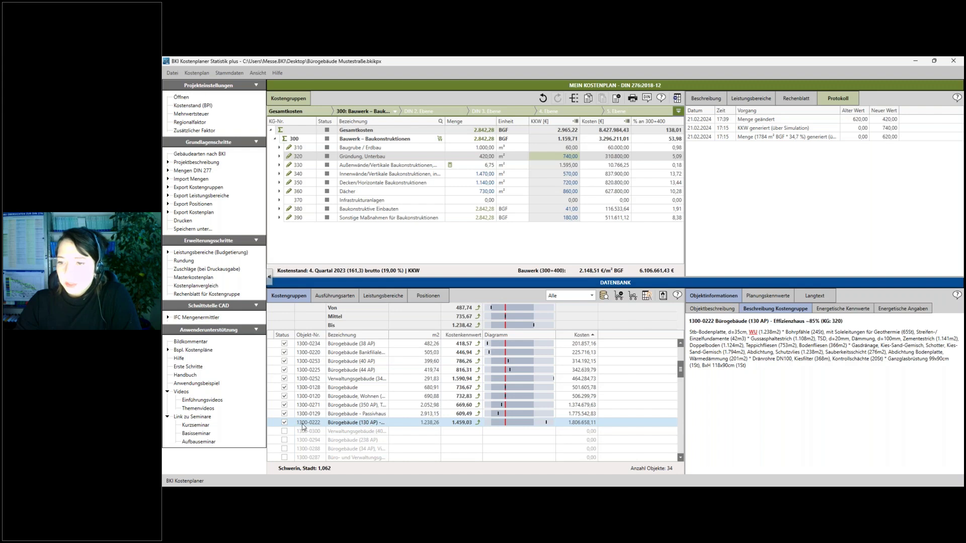
scroll(347, 423, "up", 1)
left_click(285, 449)
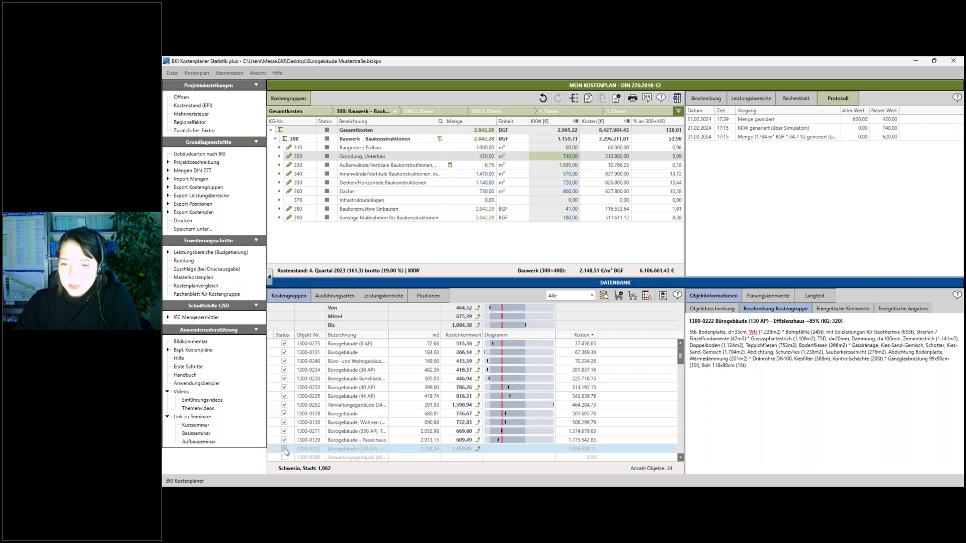
left_click(284, 405)
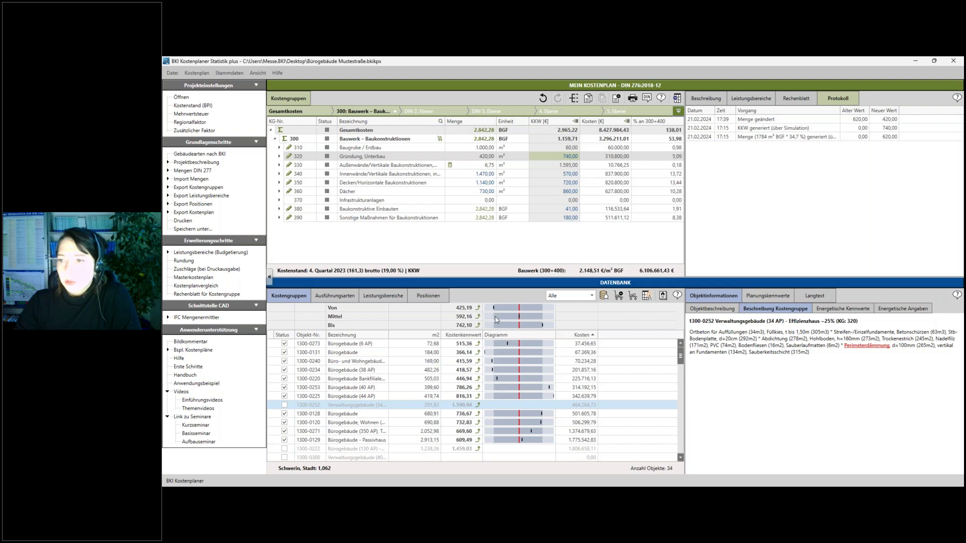
Adopt the mean of the remaining comparison objects as group 320's KKW and round it to 590,00.
left_click(478, 318)
mouse_move(479, 318)
left_mouse_down()
mouse_move(620, 169)
mouse_move(569, 157)
left_mouse_up()
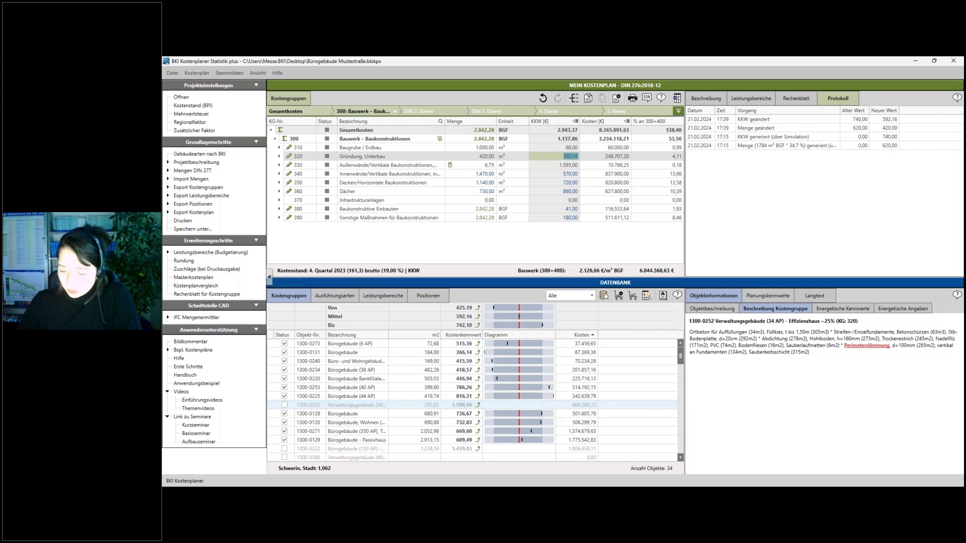
type("590")
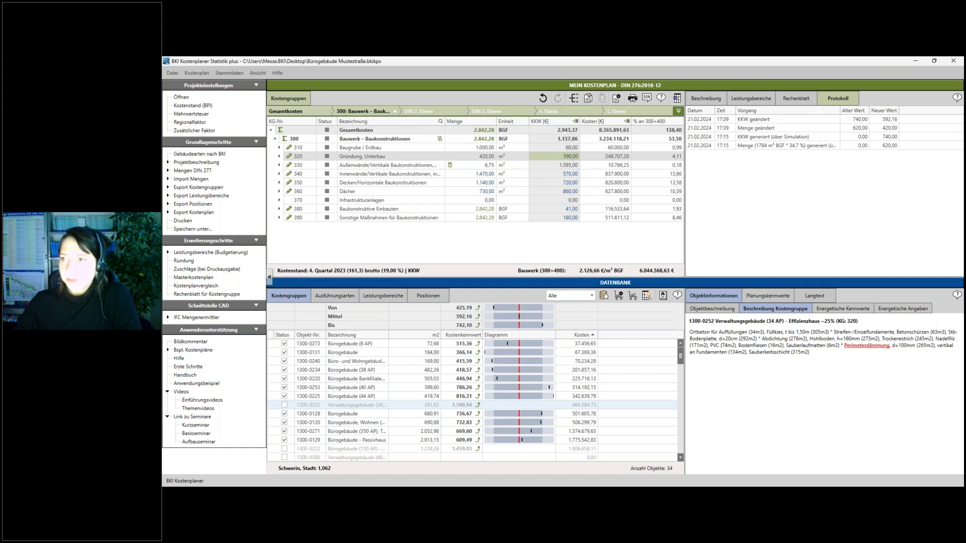
Set the quantity of cost group 330 (Außenwände/Vertikale Baukonstruktionen) to 1.920 m².
left_click(351, 167)
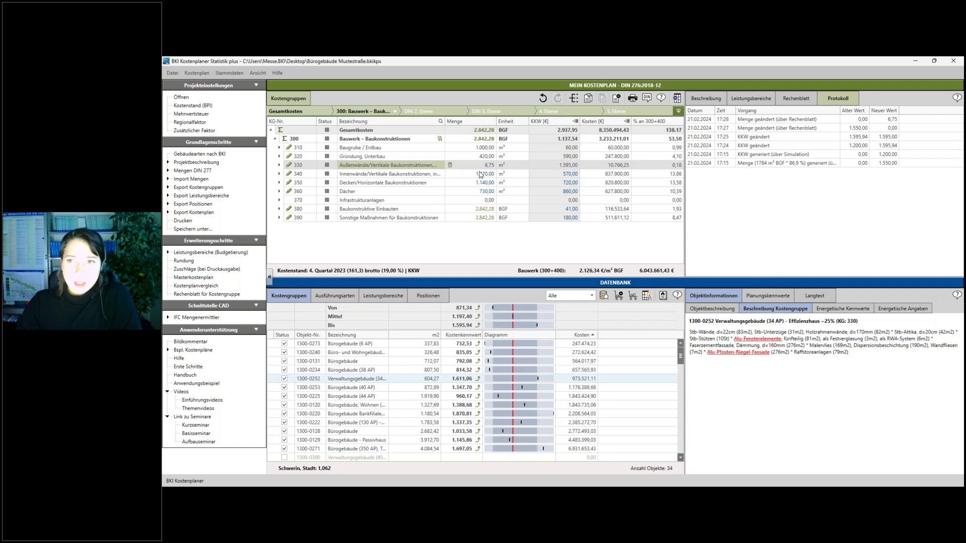
left_click(471, 168)
left_click(477, 166)
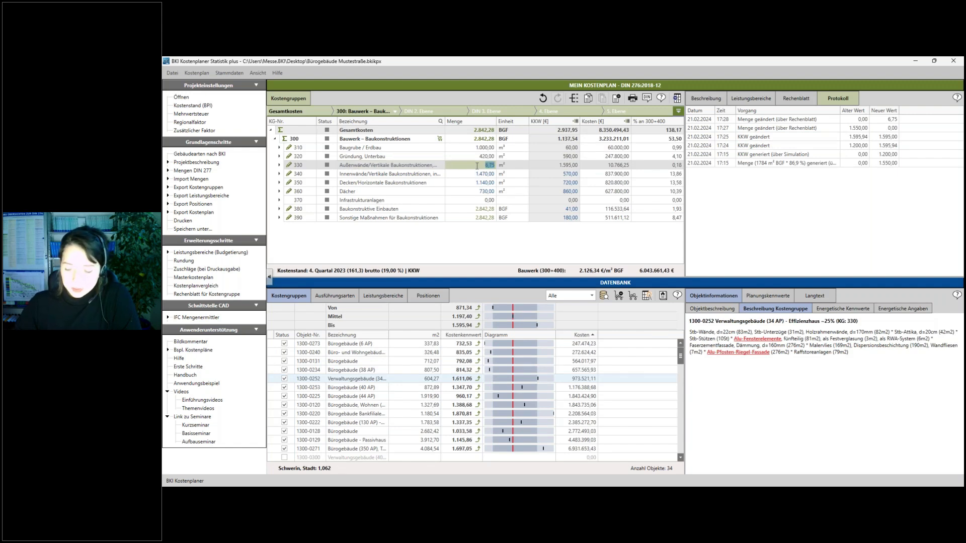
type("100")
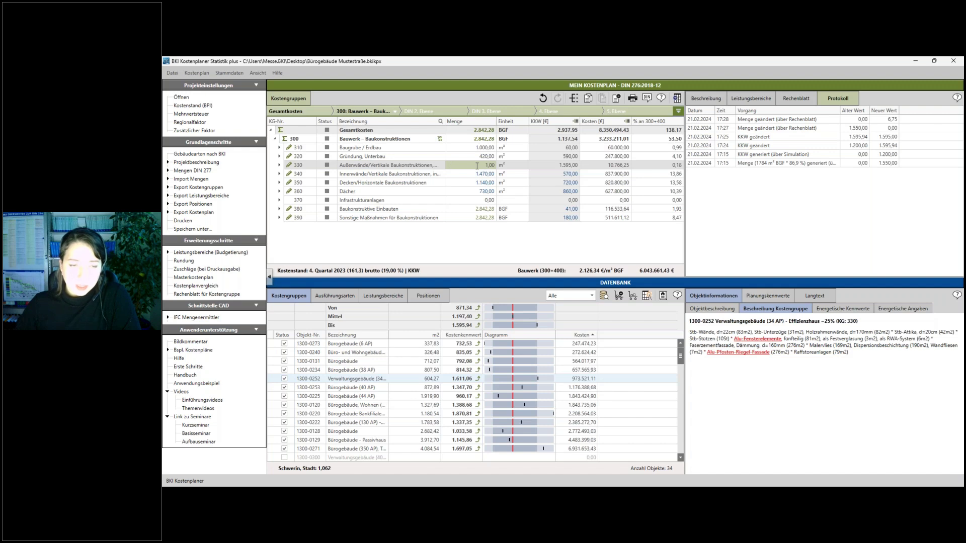
type("20")
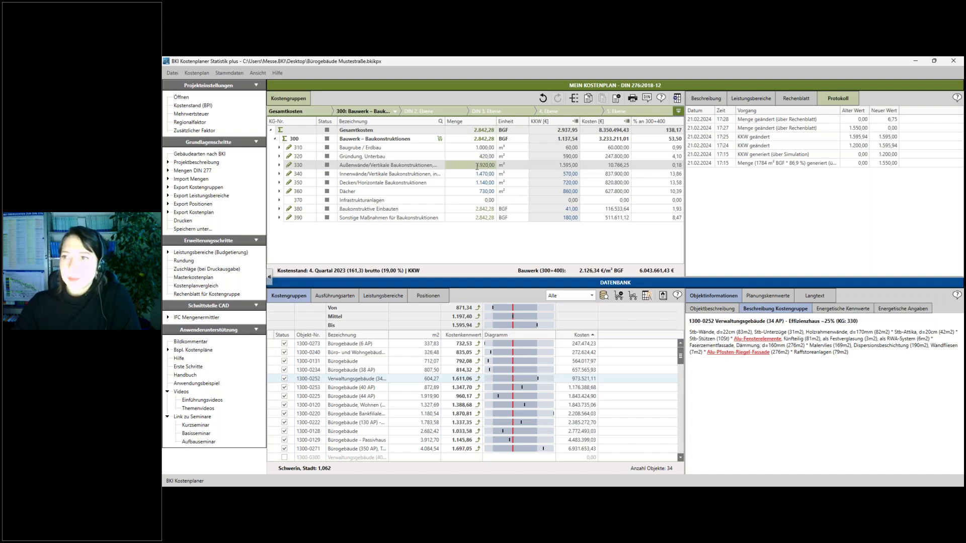
key("Return")
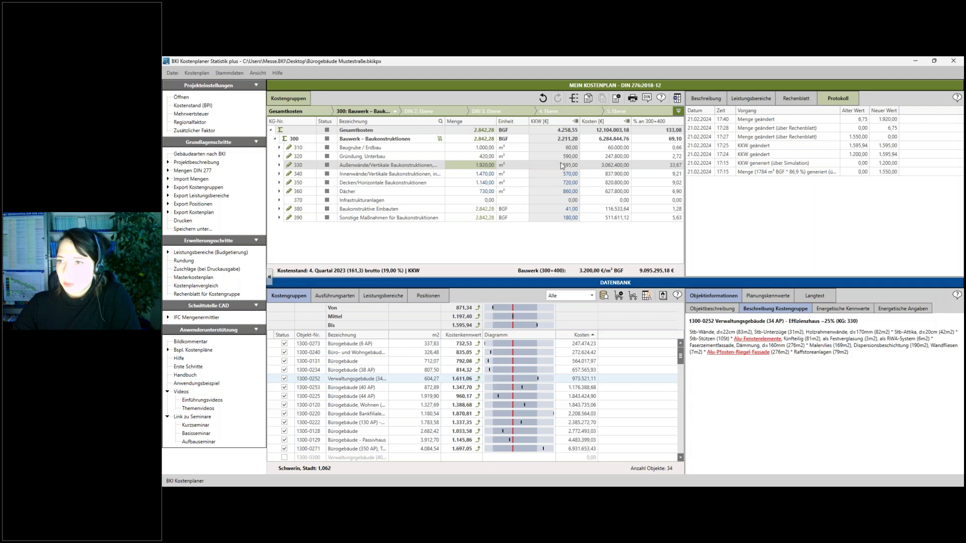
Exclude comparison object 1300-0252 with its aluminium mullion-transom facade from group 330's statistics.
left_click(855, 156)
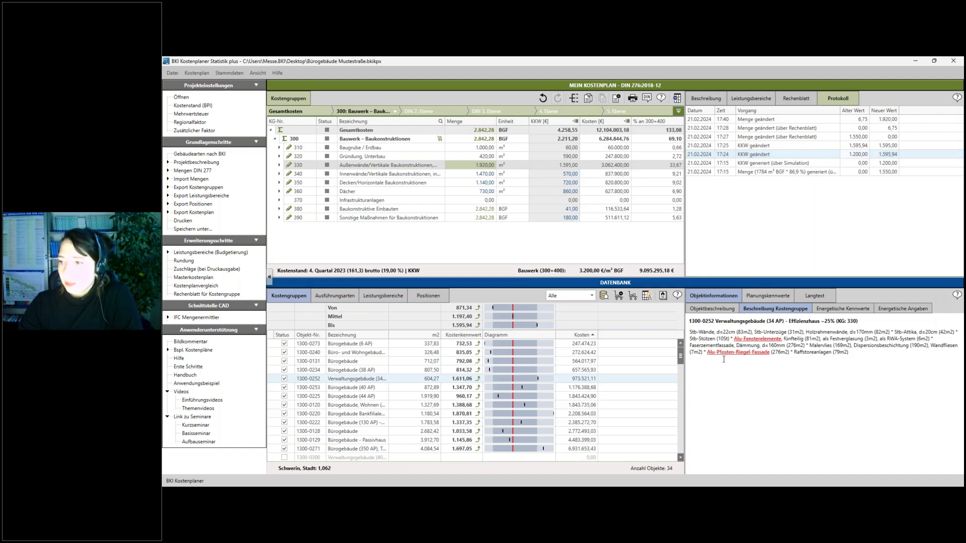
left_click(284, 379)
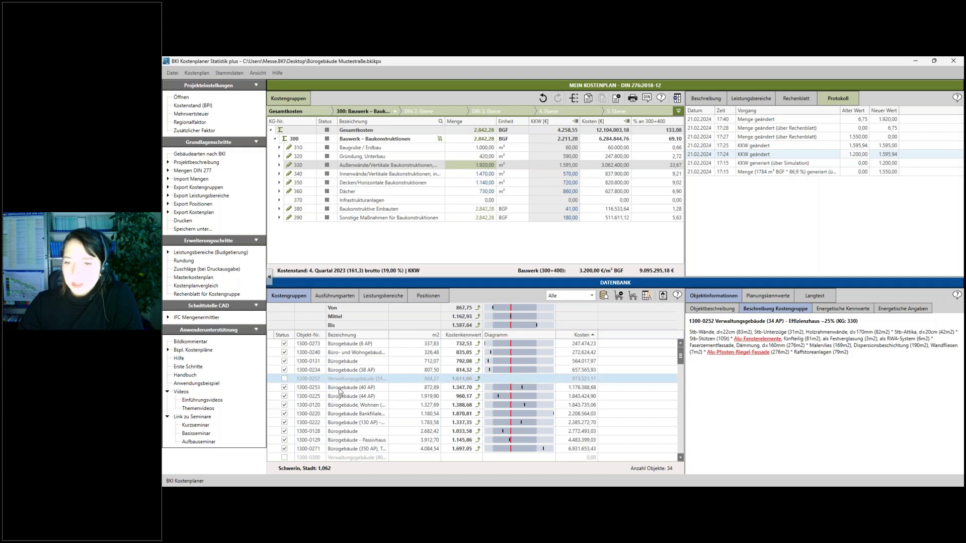
Check the facade descriptions of further comparison objects and exclude 1300-0253, 1300-0220 and 1300-0222 from group 330's statistics.
left_click(341, 389)
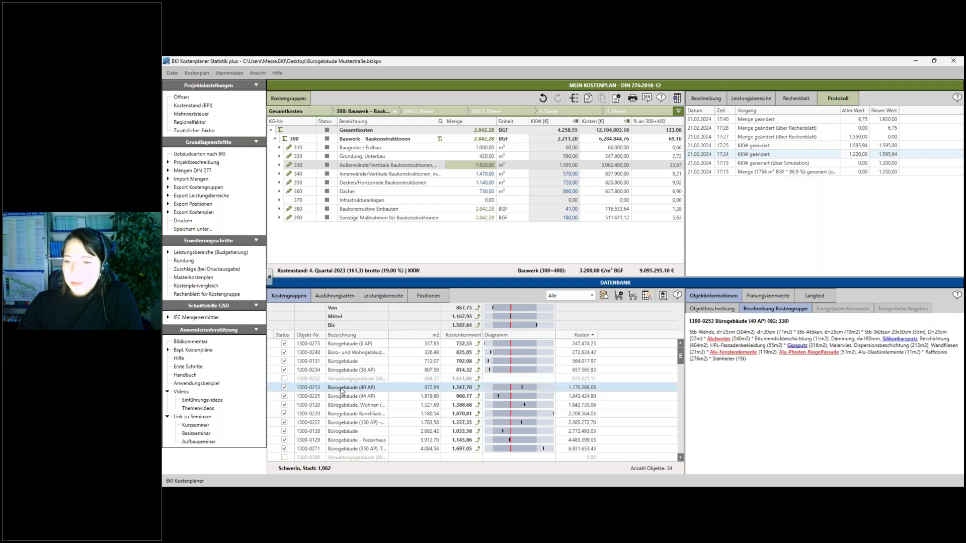
left_click(284, 388)
left_click(374, 406)
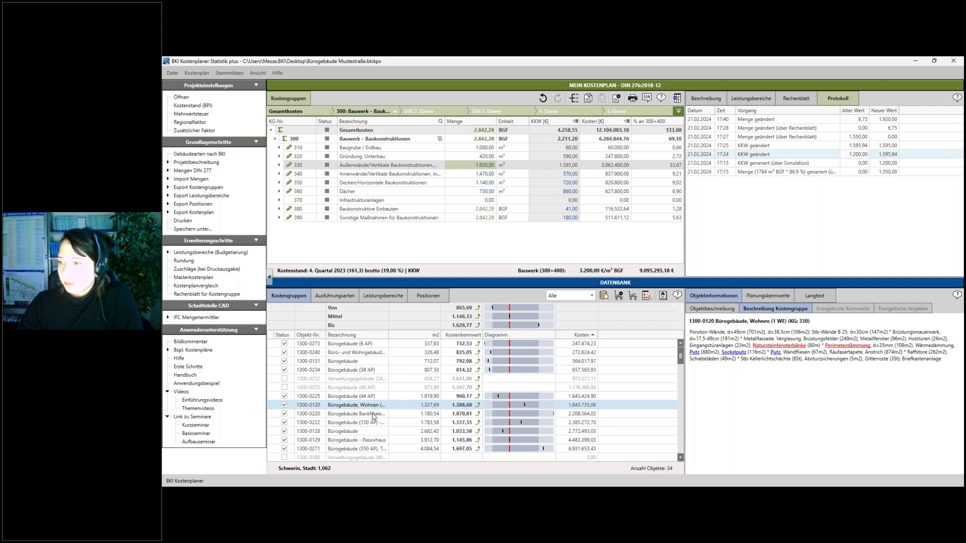
scroll(346, 415, "down", 1)
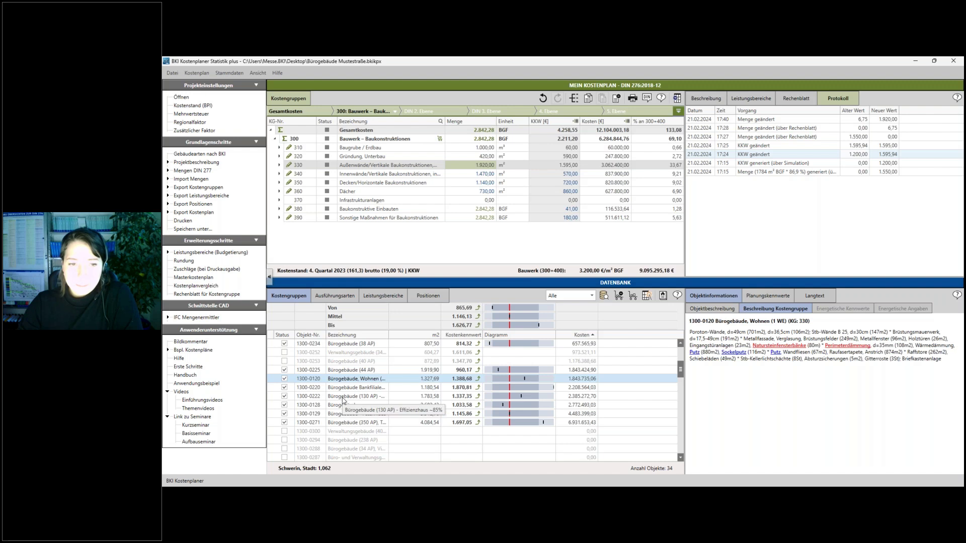
left_click(346, 389)
left_click(284, 388)
left_click(342, 398)
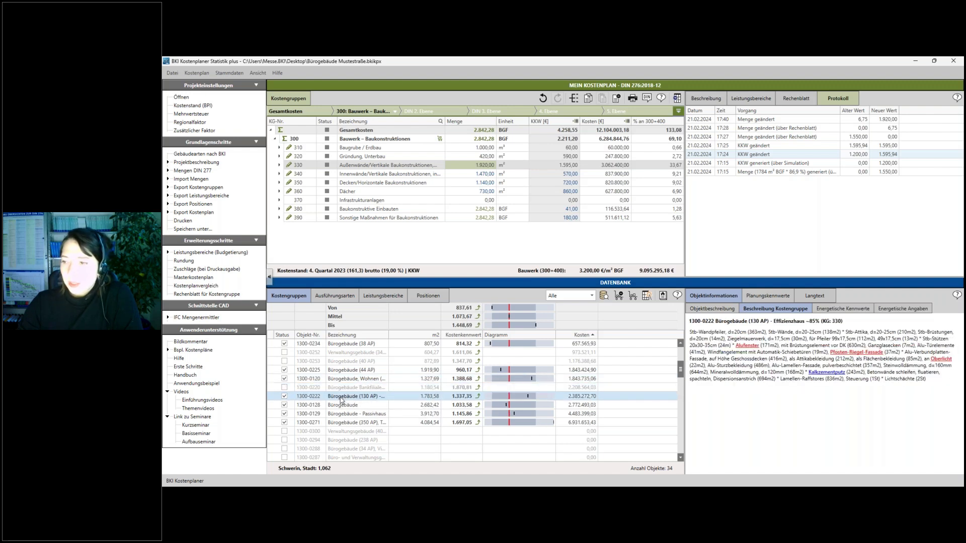
left_click(284, 396)
Review comparison objects 1300-0128, 1300-0129 and 1300-0271 and exclude them from group 330's statistics.
left_click(347, 405)
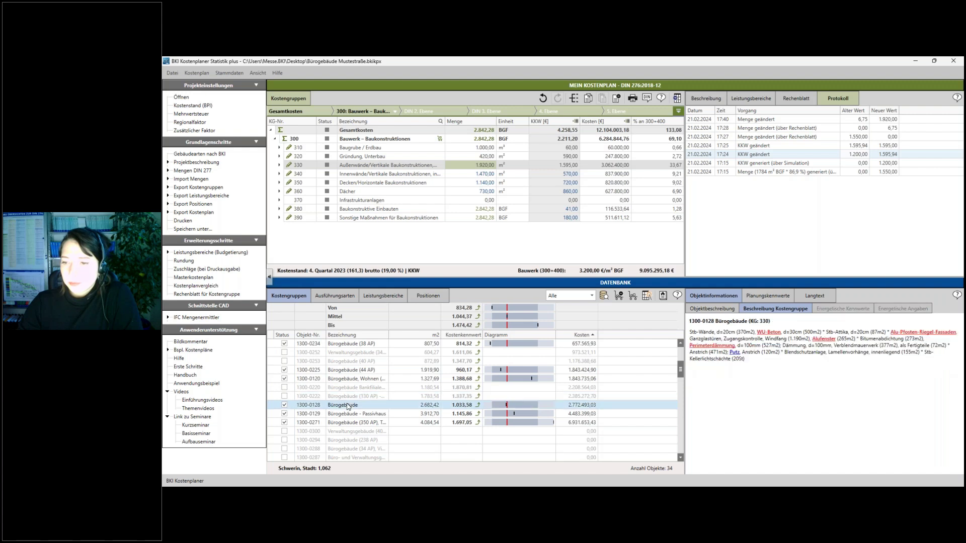
left_click(285, 405)
left_click(354, 413)
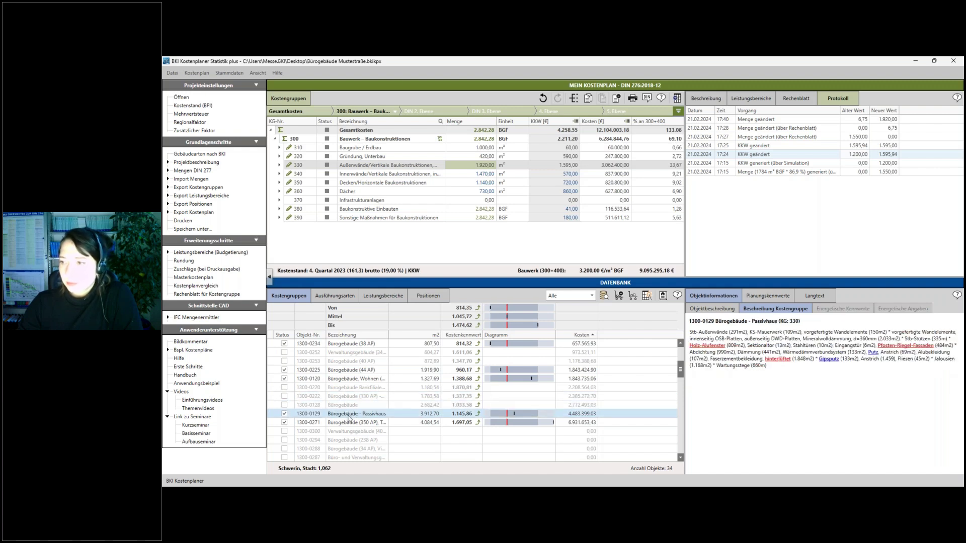
left_click(284, 414)
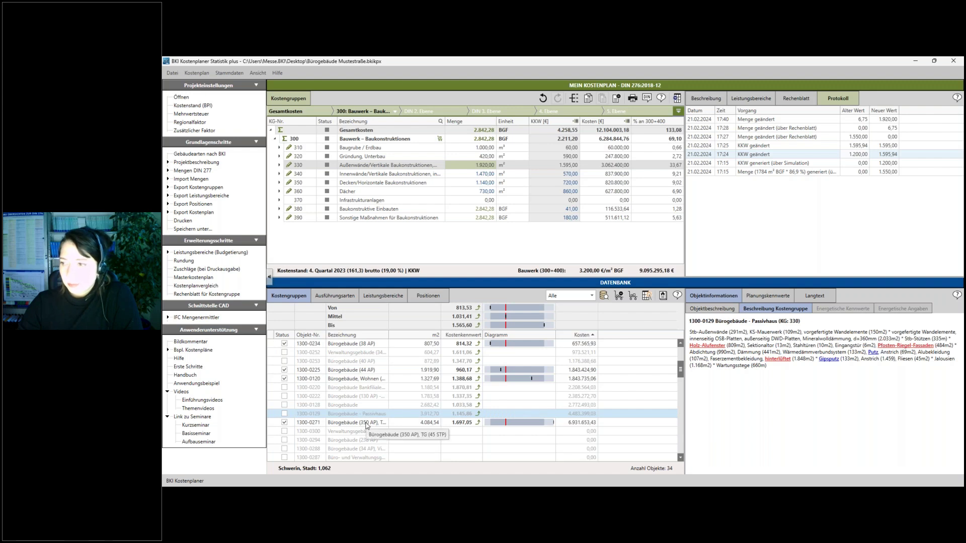
left_click(366, 425)
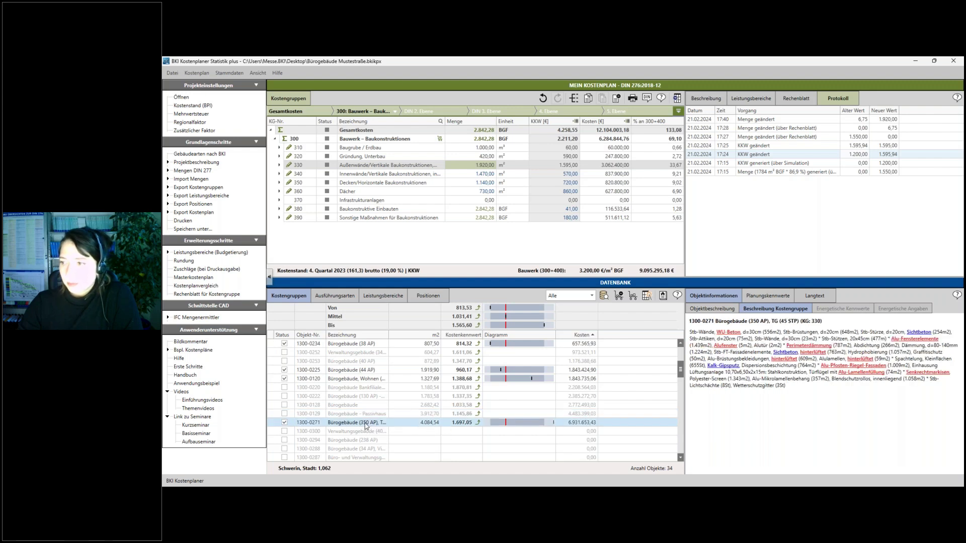
left_click(283, 422)
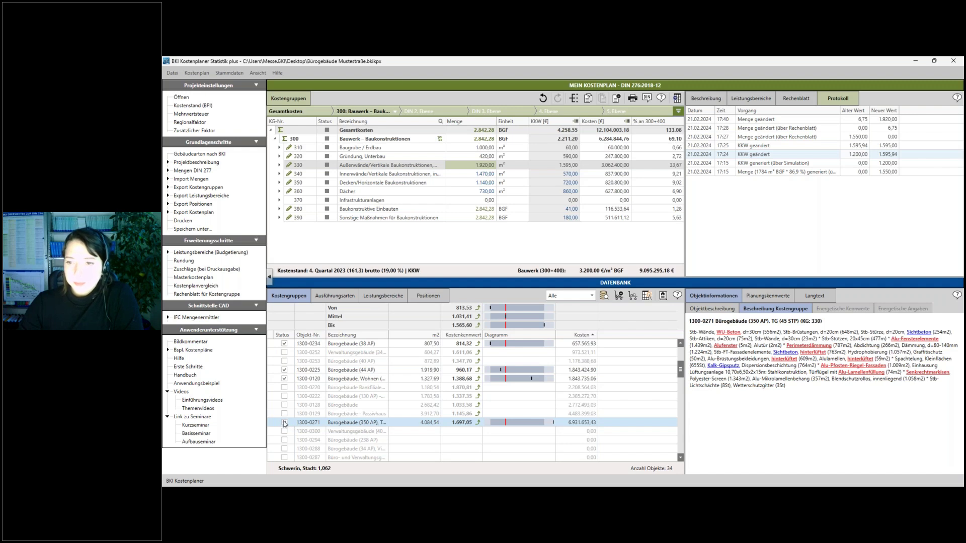
Adopt the mean of the remaining comparison objects as group 330's KKW and round it to 920,00.
left_click(480, 317)
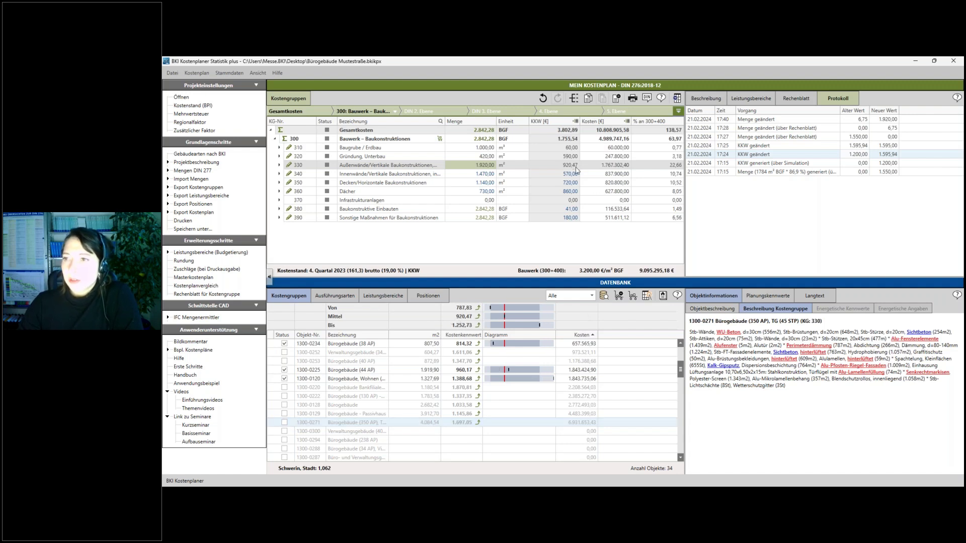
left_click(573, 168)
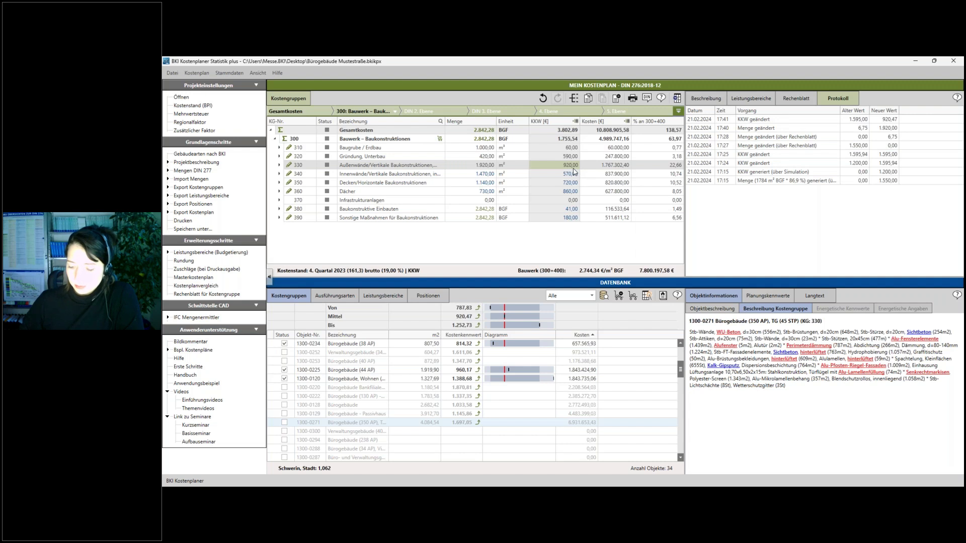
Set the quantity of cost group 340 (Innenwände/Vertikale Baukonstruktionen) to 1.370 m².
left_click(360, 174)
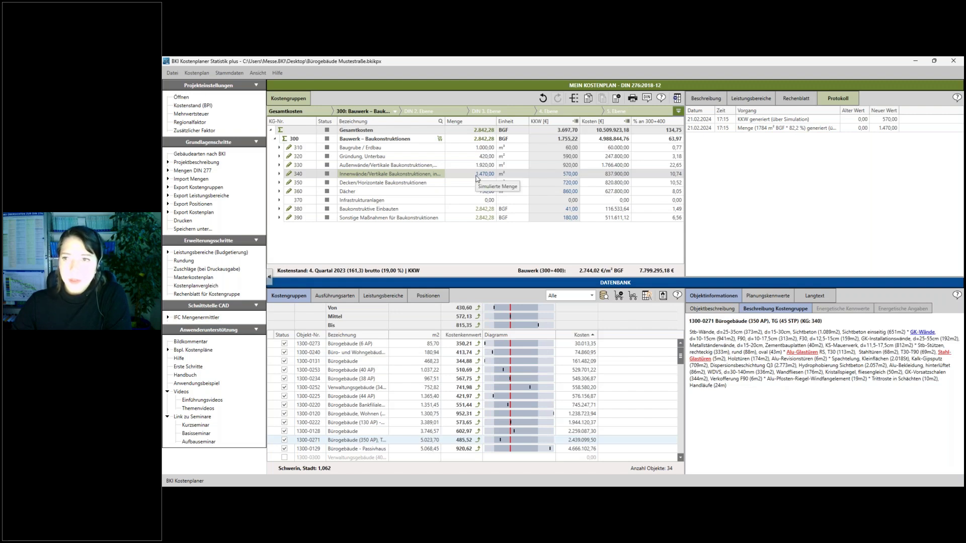
left_click(476, 175)
type("1.3")
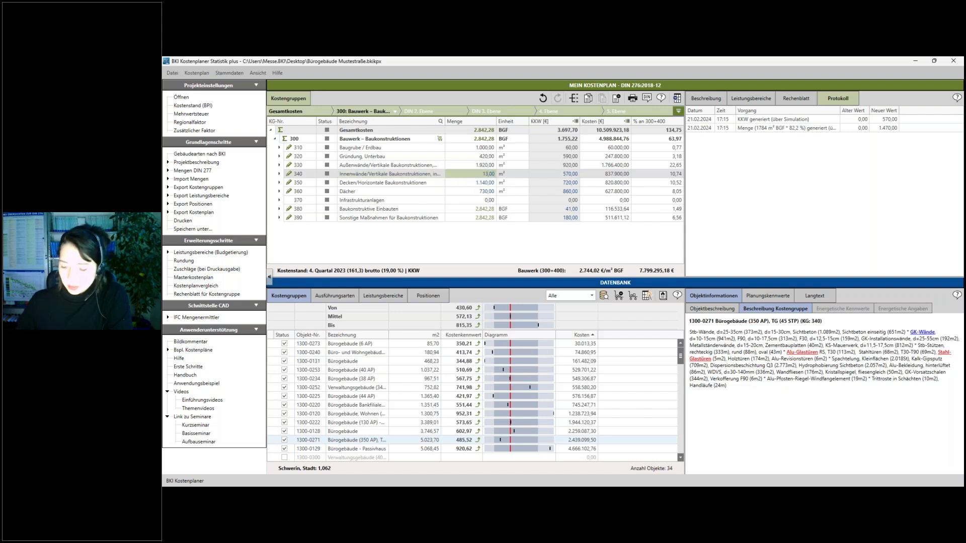
type("70")
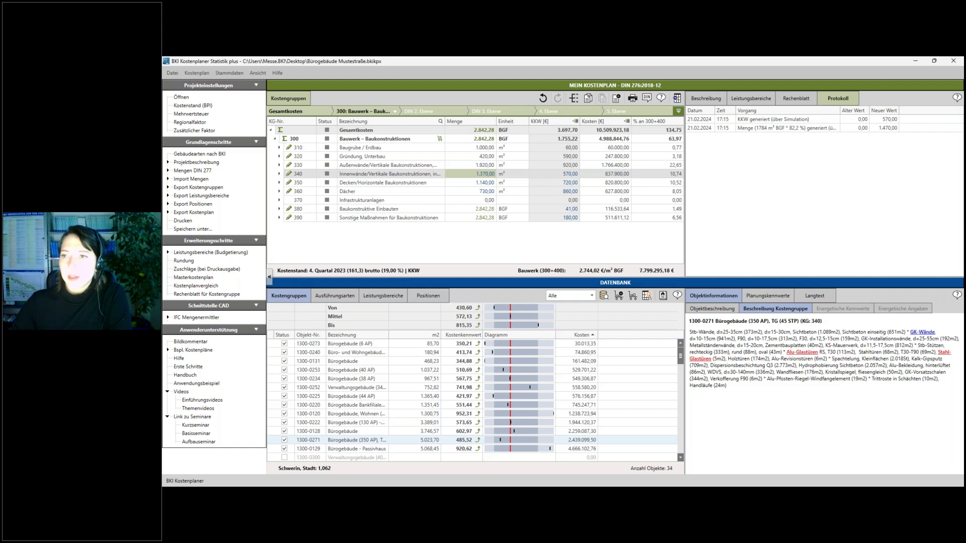
key("Return")
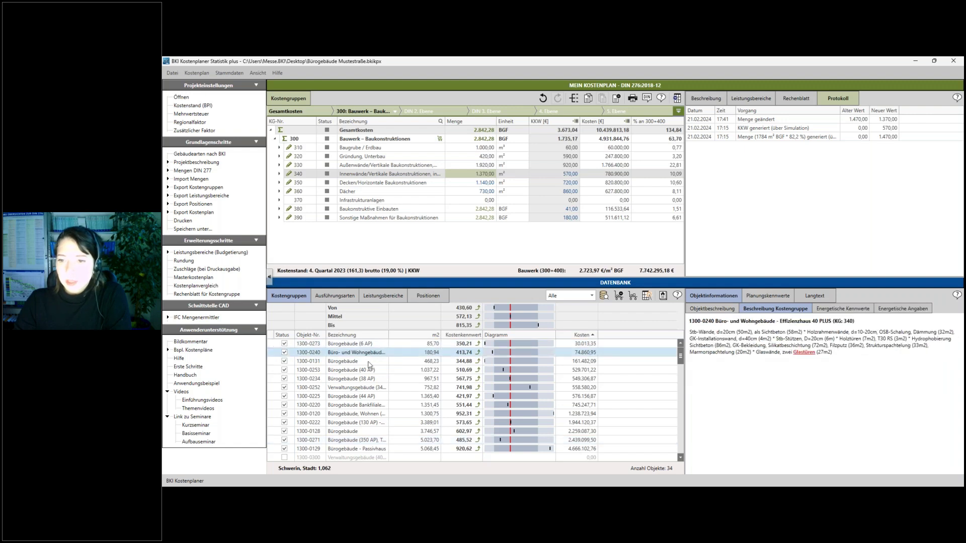
Examine the interior wall descriptions of group 340's comparison objects from 1300-0240 to 1300-0120.
left_click(372, 359)
left_click(373, 352)
left_click(368, 371)
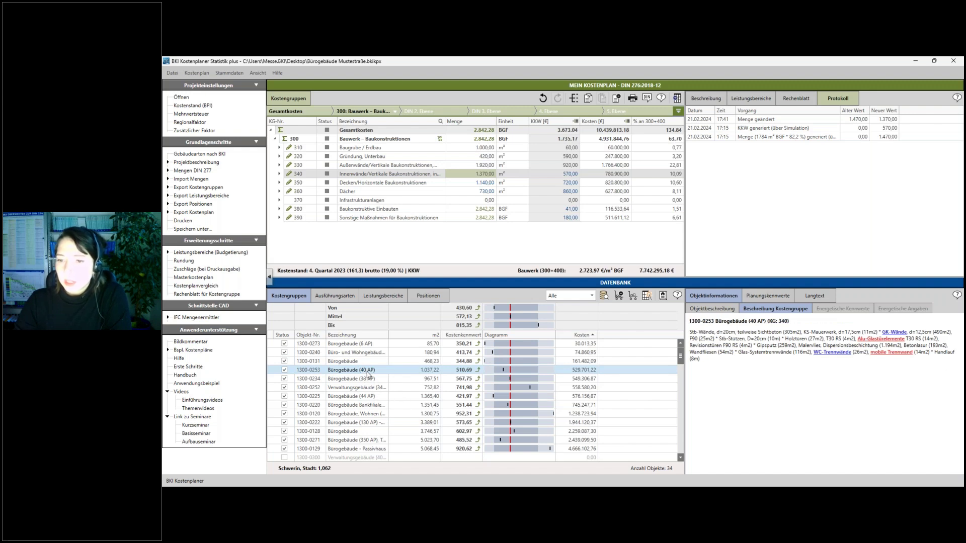
left_click(364, 382)
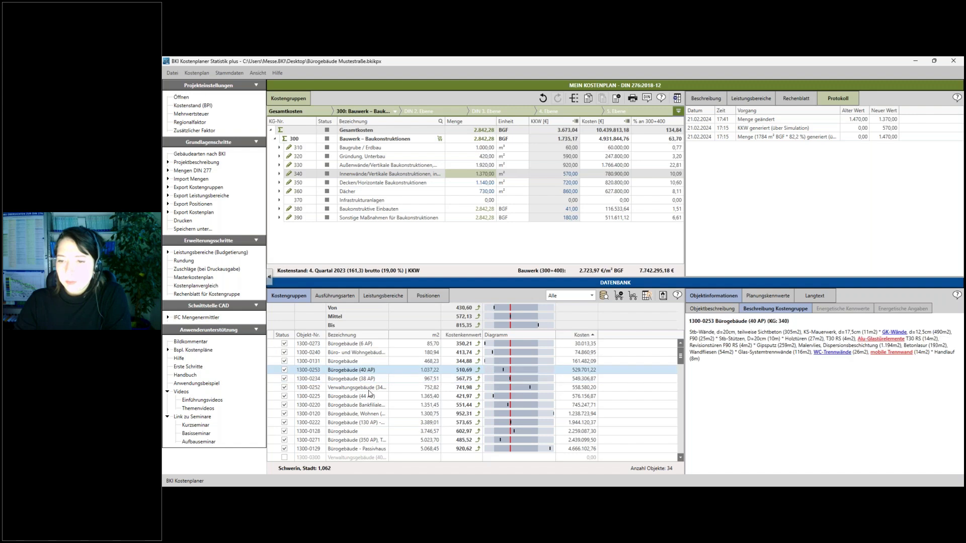
left_click(367, 387)
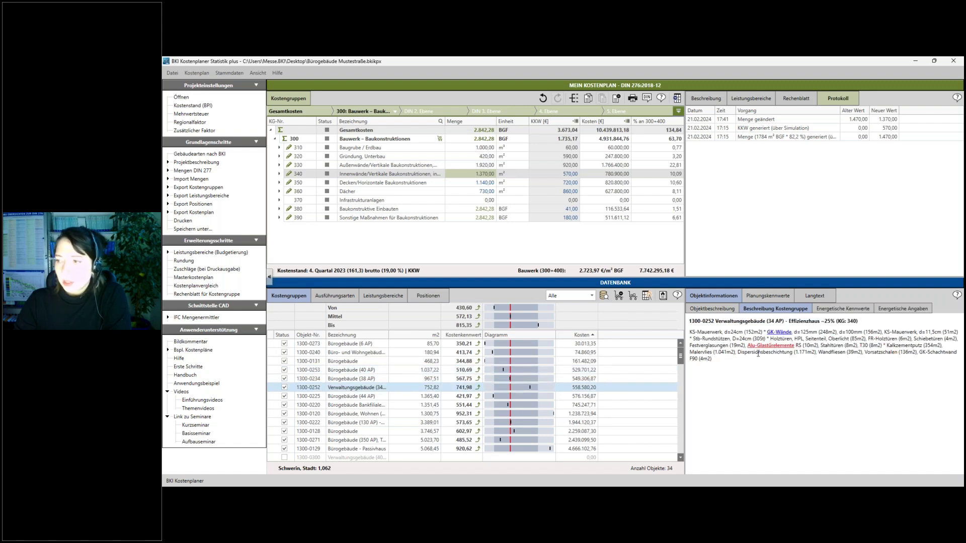
left_click(379, 397)
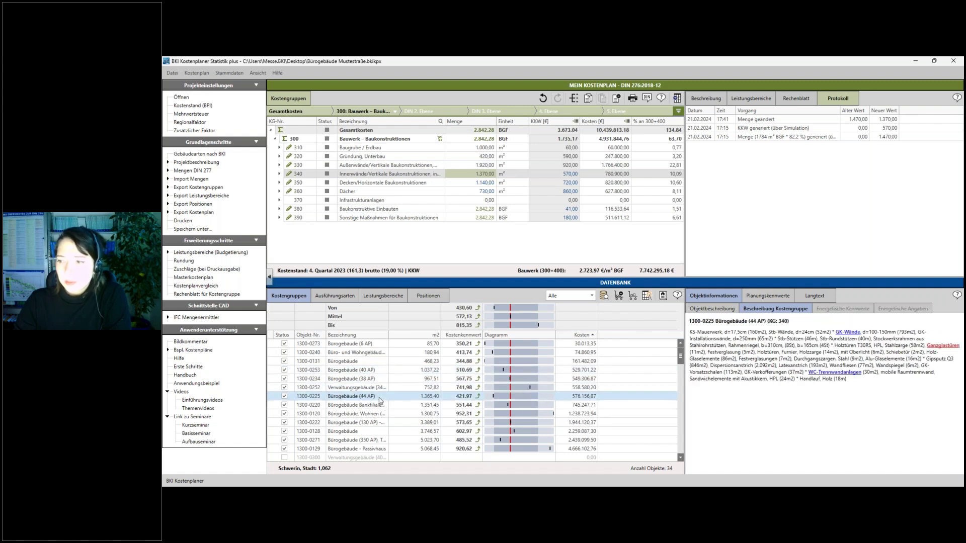
left_click(364, 407)
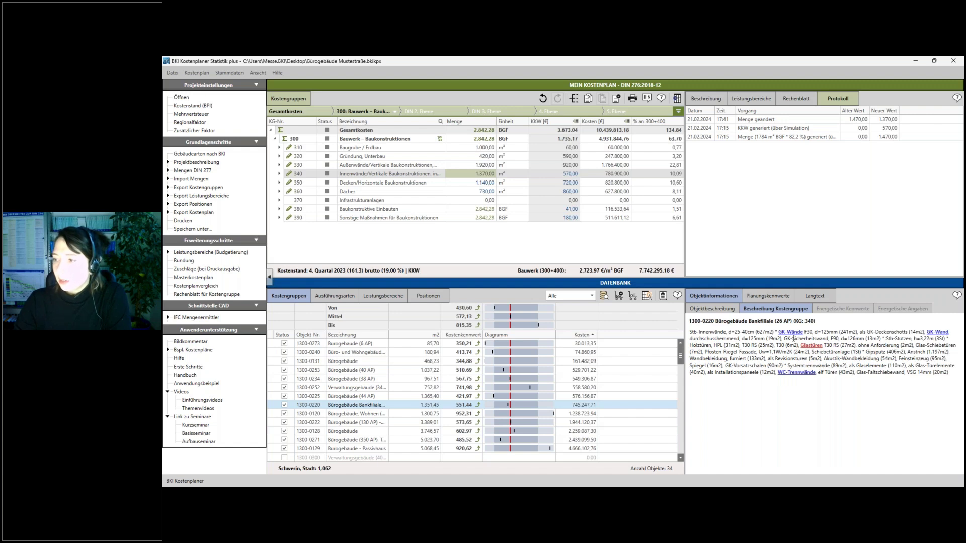
left_click(383, 418)
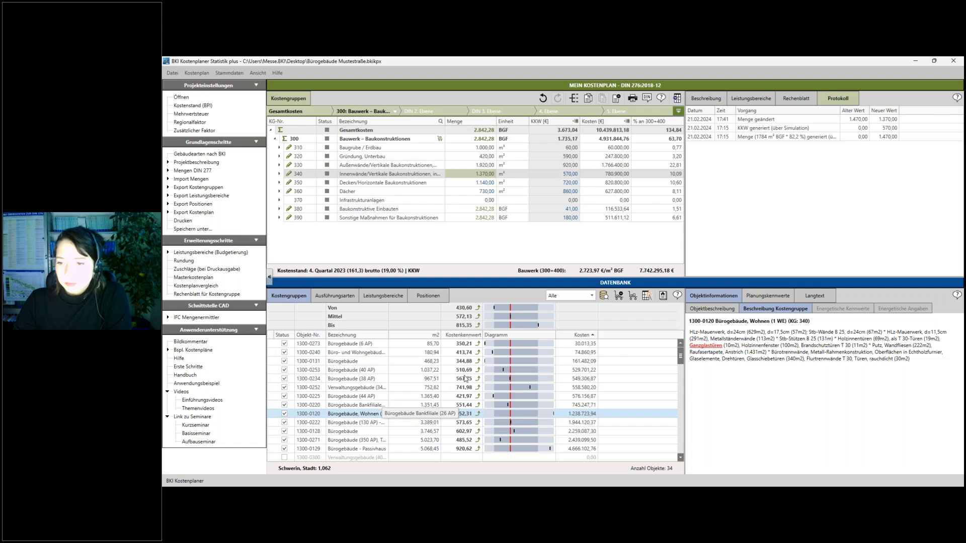
Sort group 340's comparison objects by ascending Kostenkennwert and exclude the most expensive ones, 1300-0120, 1300-0129 and 1300-0252.
left_click(475, 335)
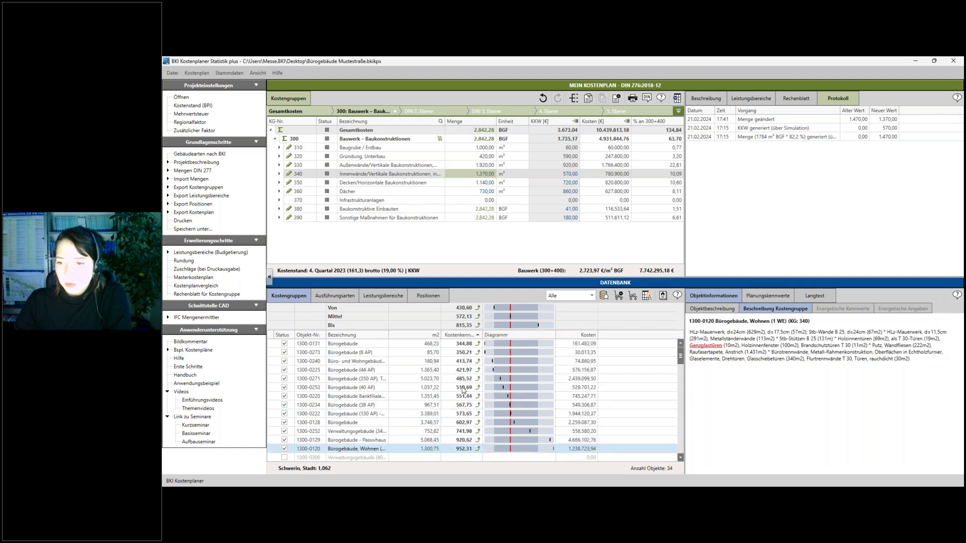
scroll(462, 396, "up", 2)
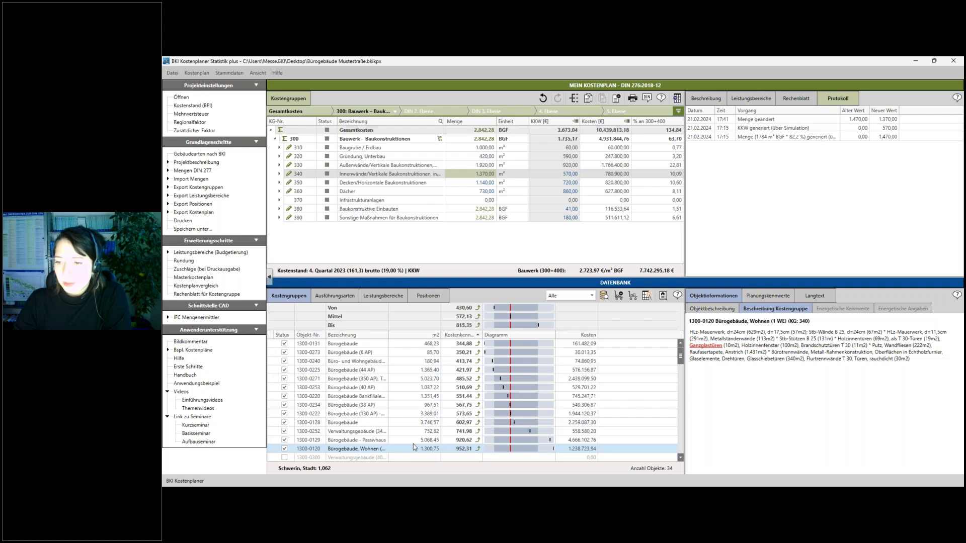
left_click(284, 448)
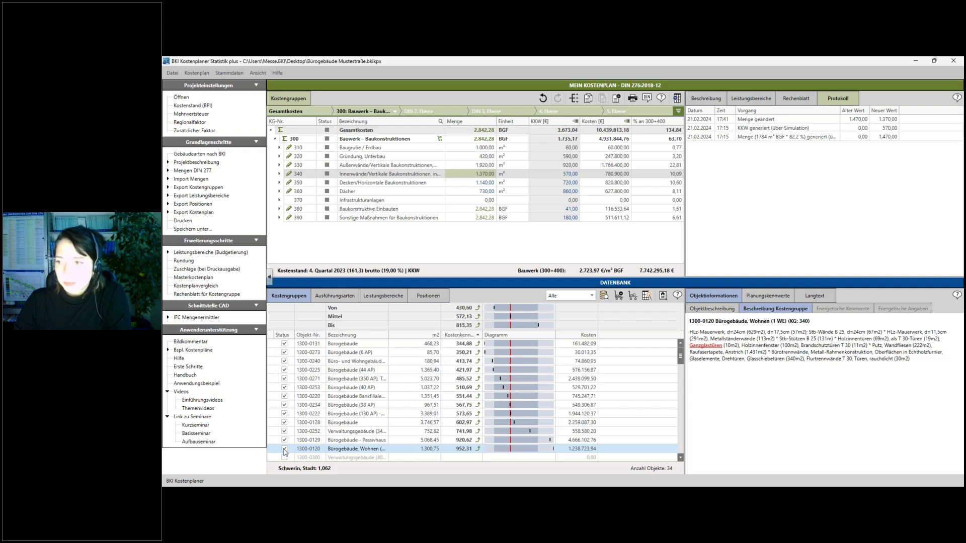
left_click(284, 440)
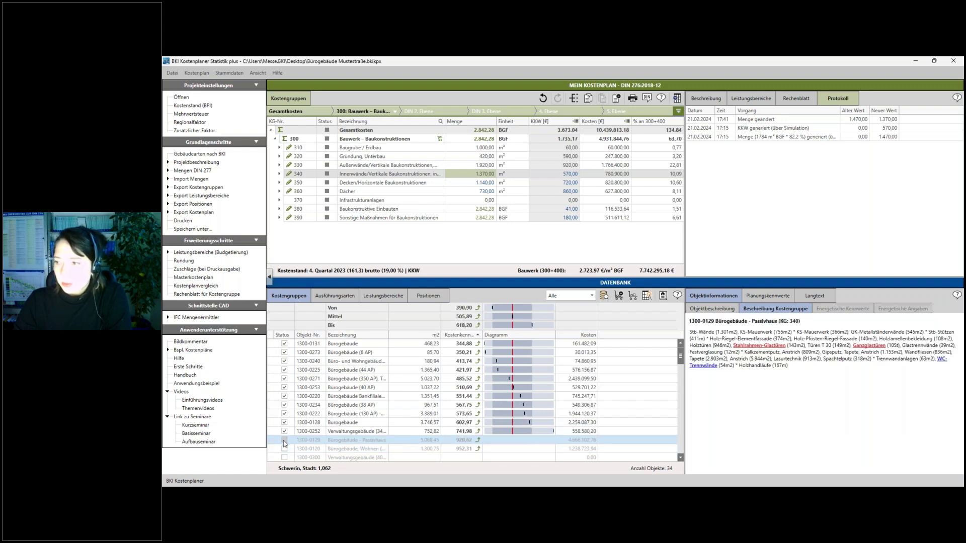
left_click(284, 431)
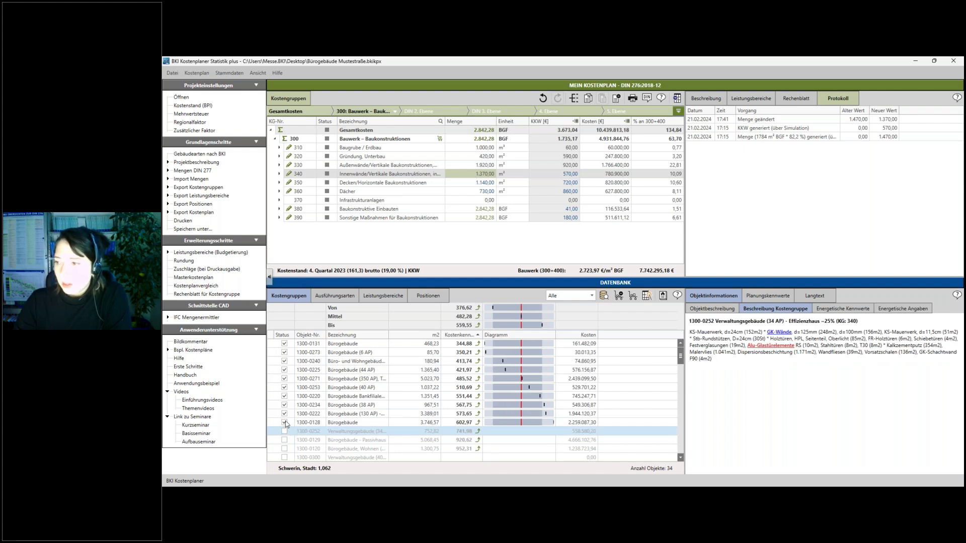
Try excluding comparison object 1300-0128 from group 340's statistics, and include it again.
left_click(284, 423)
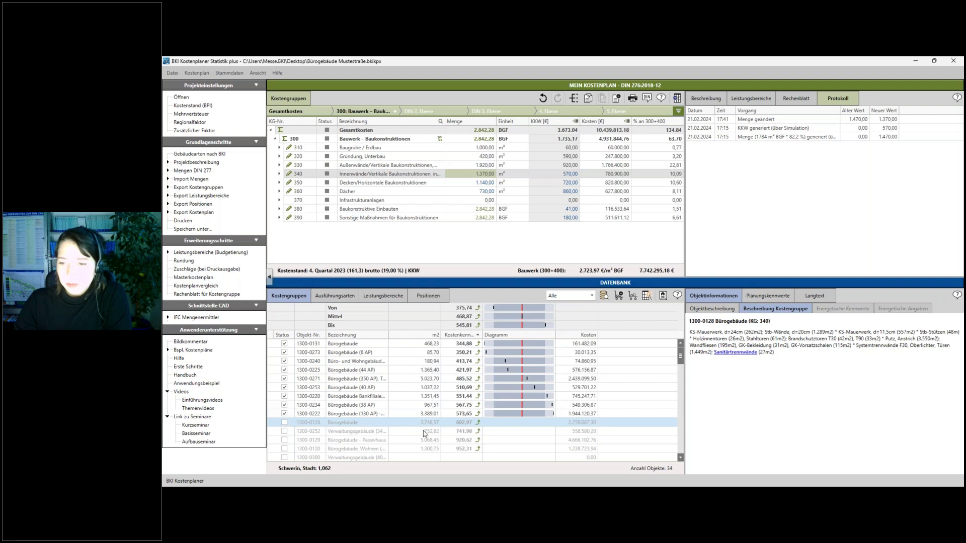
left_click(285, 422)
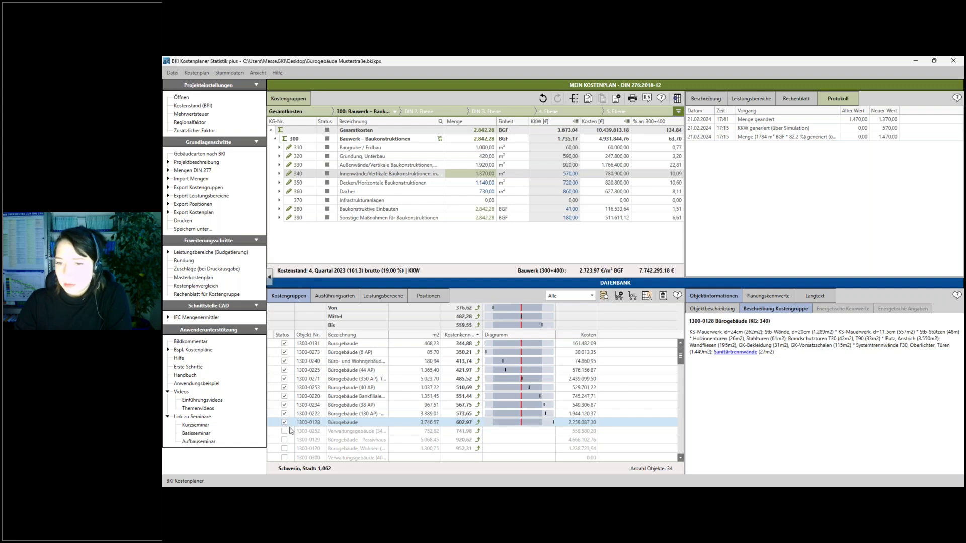
left_click(285, 423)
left_click(285, 424)
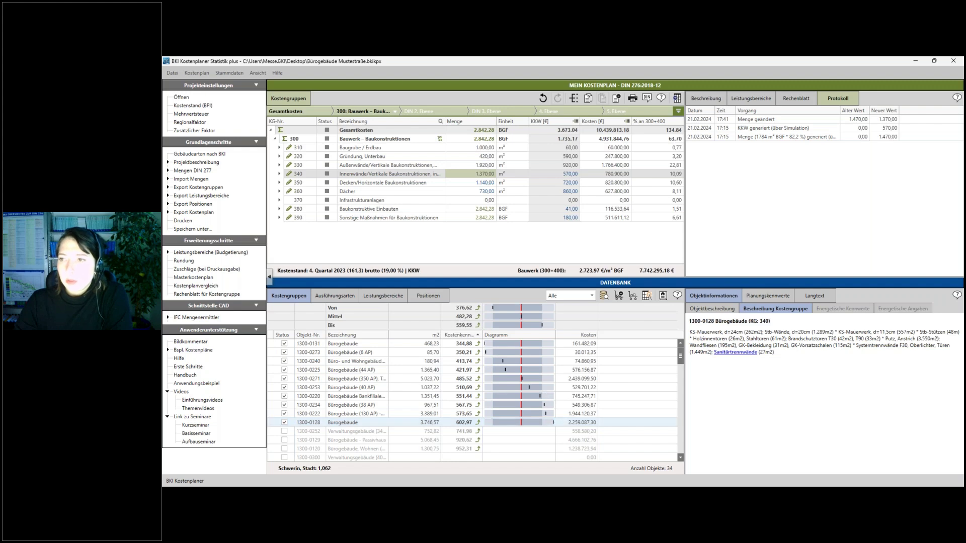
Adopt the mean of the remaining comparison objects as group 340's KKW and round it to 480,00.
left_click(570, 176)
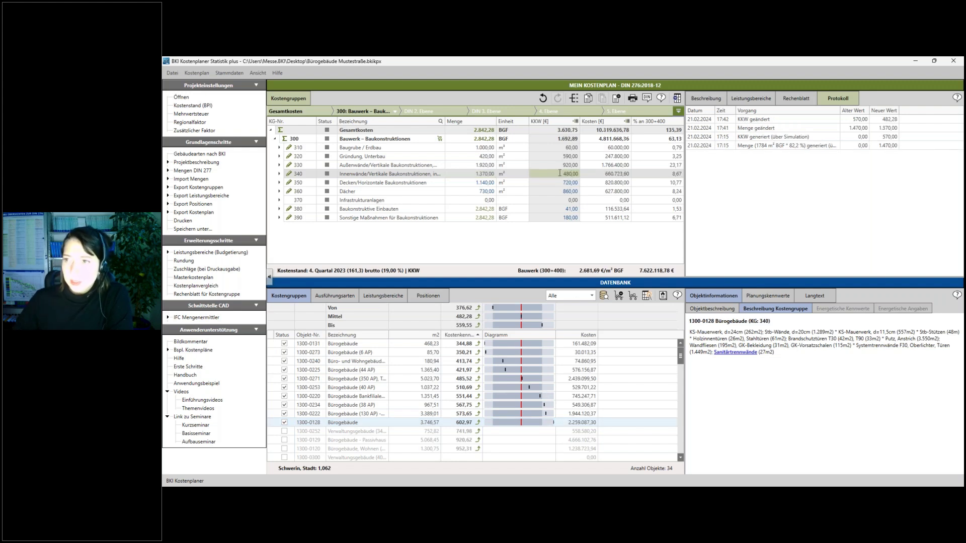
key("Return")
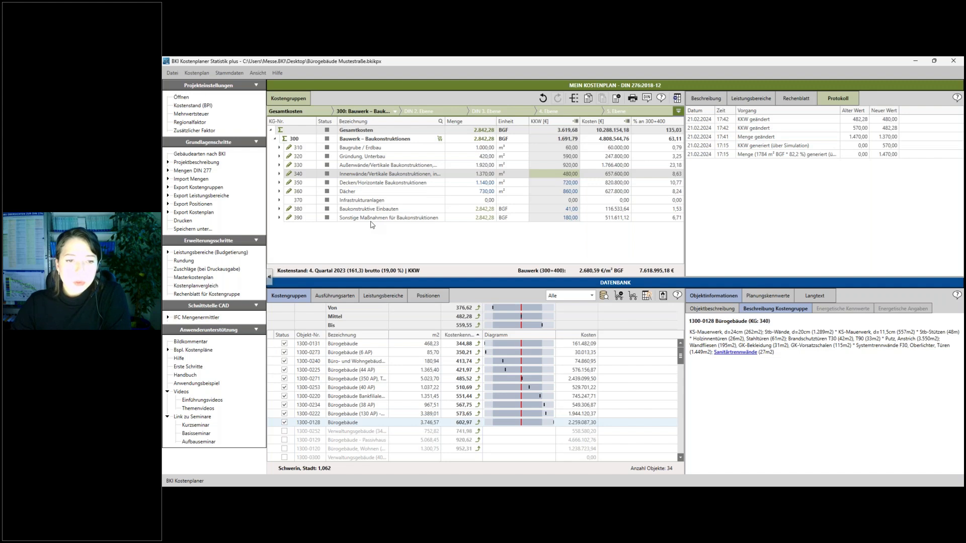
Set the quantity of cost group 350 (Decken/Horizontale Baukonstruktionen) to 1.250 m² and sort its comparison objects by descending Kostenkennwert.
left_click(474, 184)
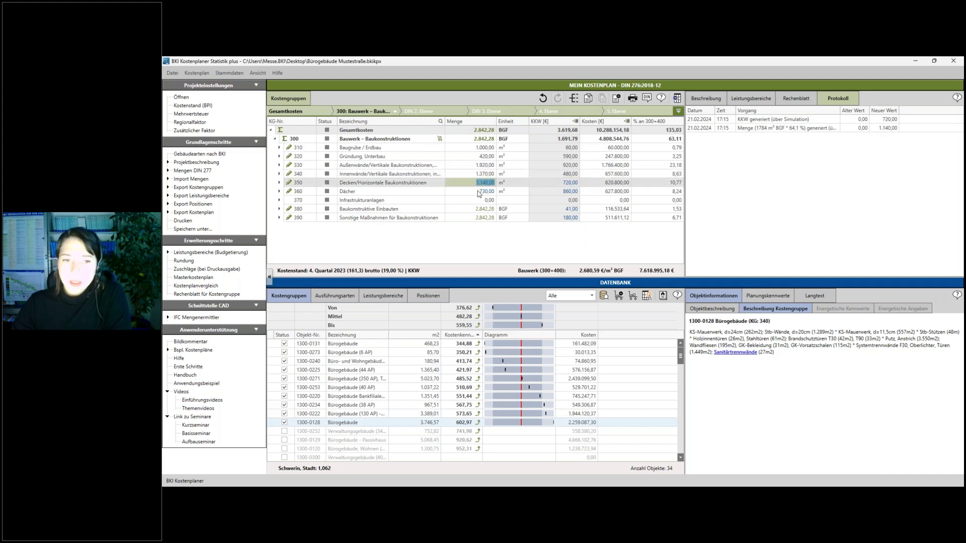
type("1.000")
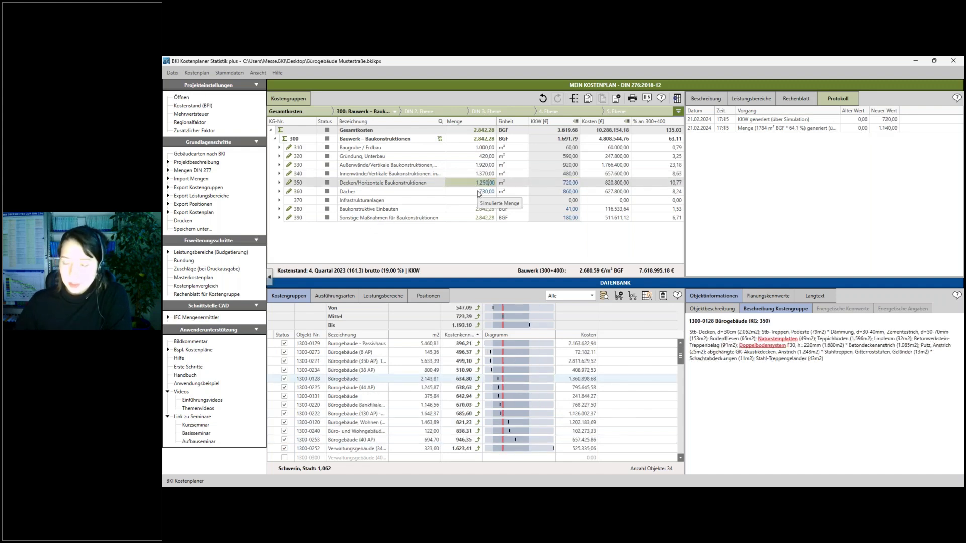
key("Return")
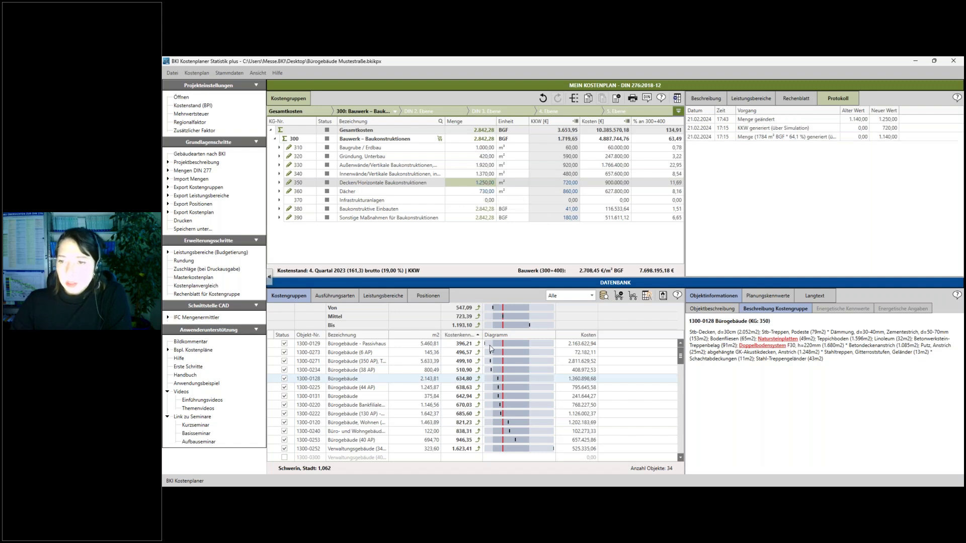
left_click(459, 335)
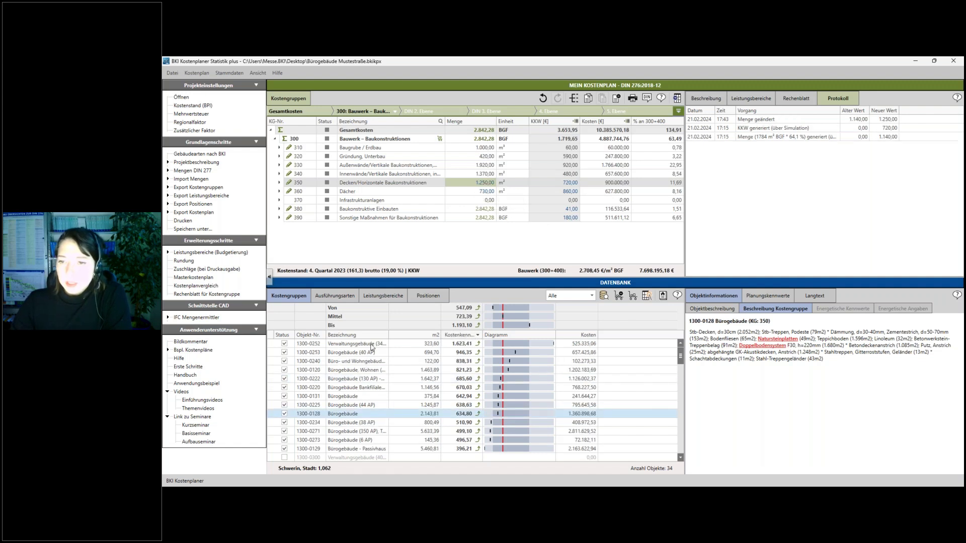
Check the descriptions of group 350's two most expensive comparison objects, 1300-0252 and 1300-0253, and exclude both from the statistics.
left_click(376, 345)
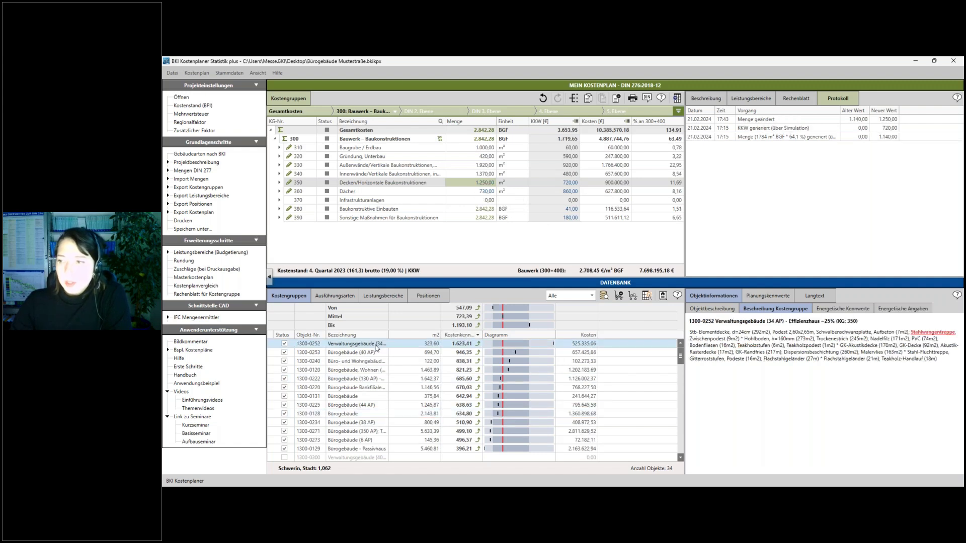
left_click(427, 355)
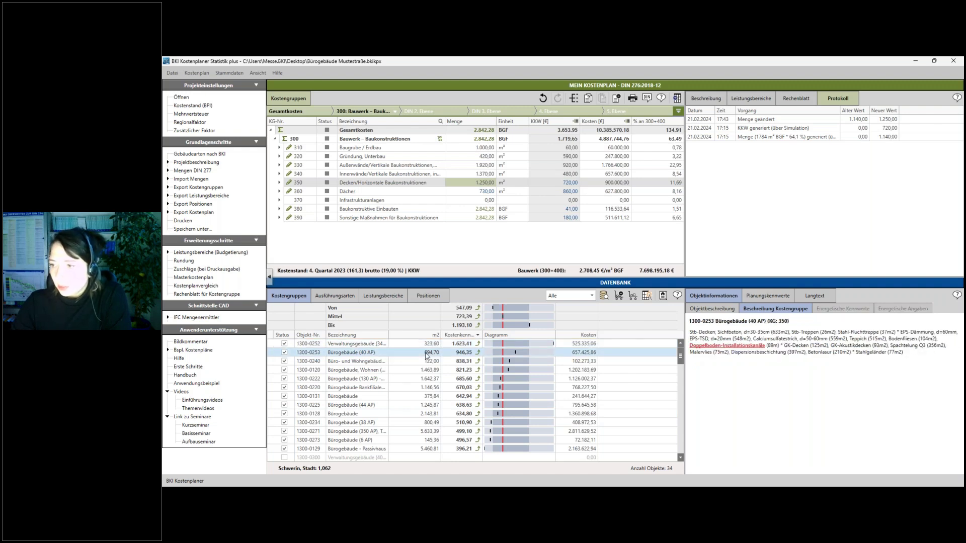
left_click(284, 345)
left_click(285, 353)
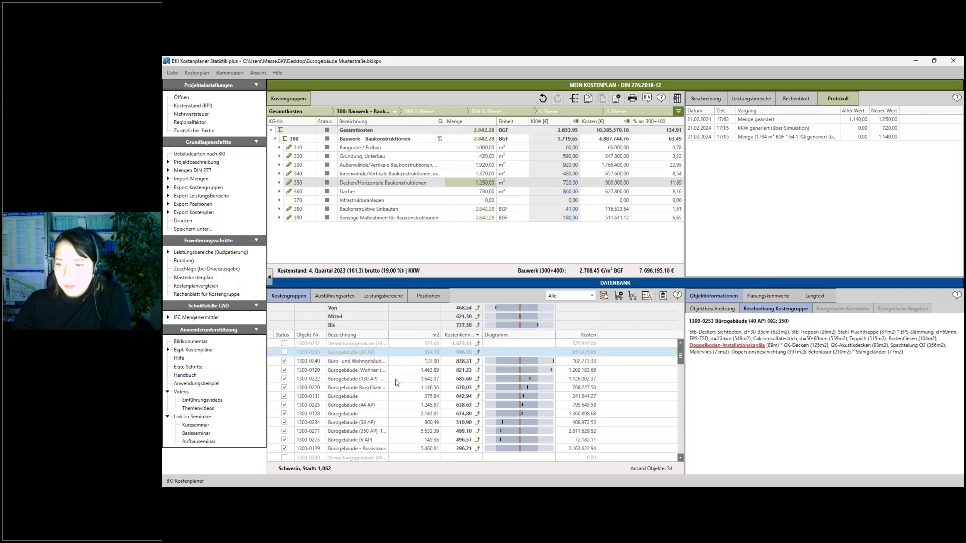
Check the remaining comparison objects' descriptions for group 350, then adopt their mean as its KKW, rounded to 620,00.
left_click(377, 362)
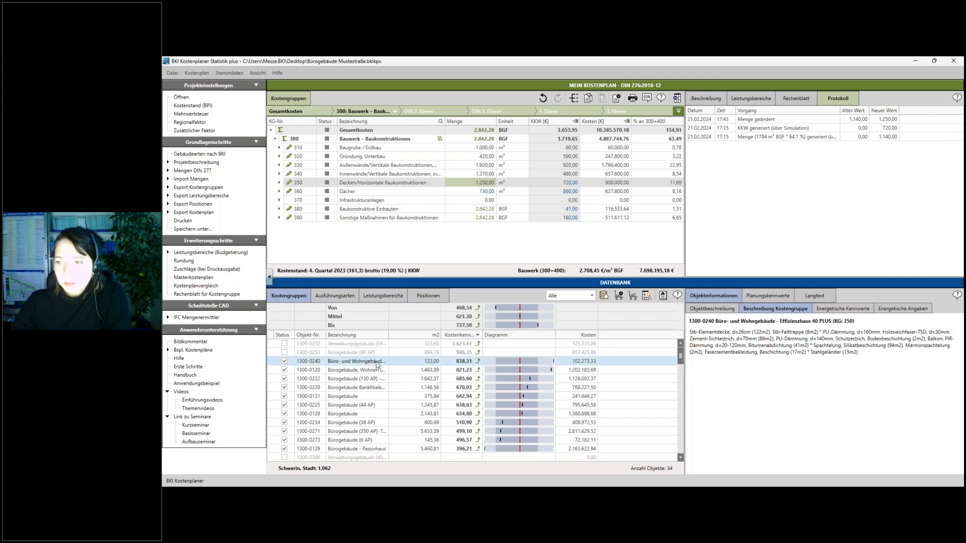
left_click(377, 371)
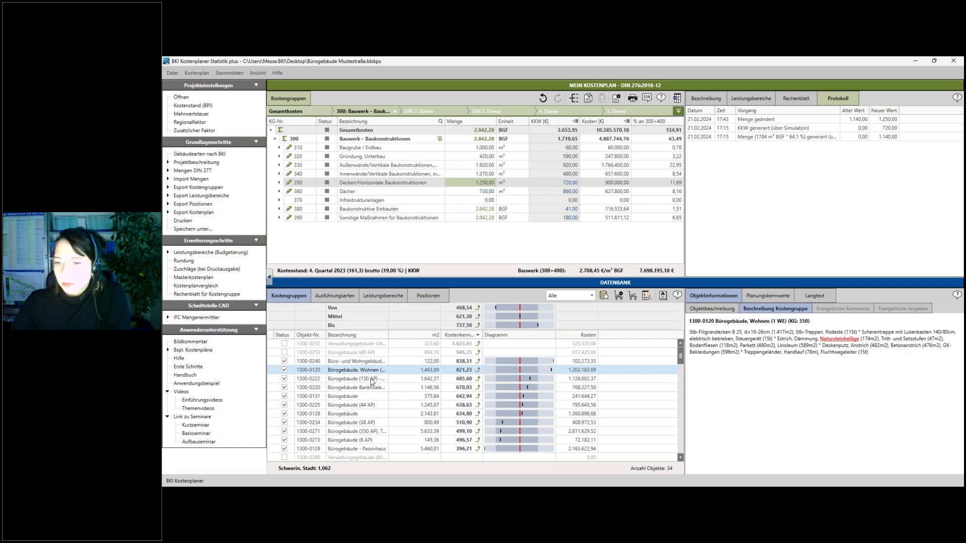
left_click(373, 397)
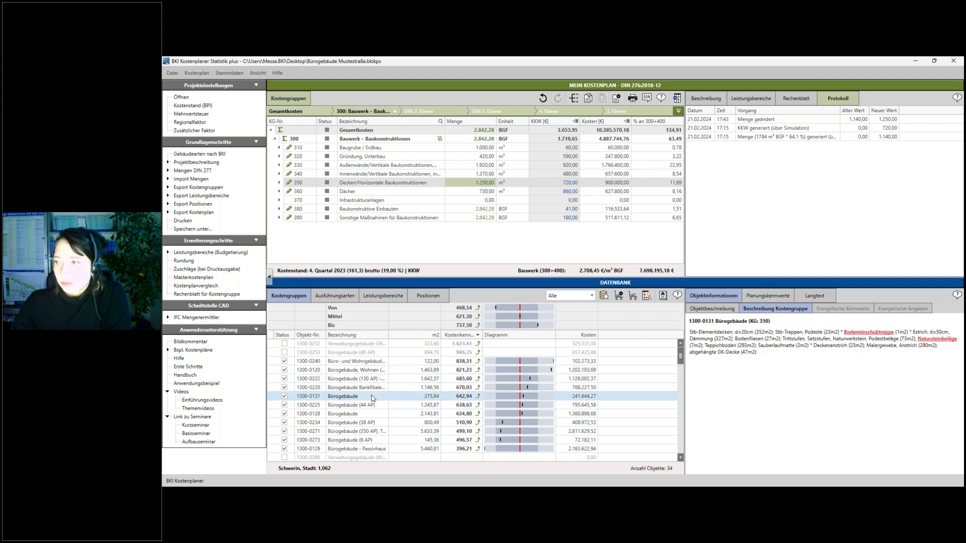
left_click(372, 405)
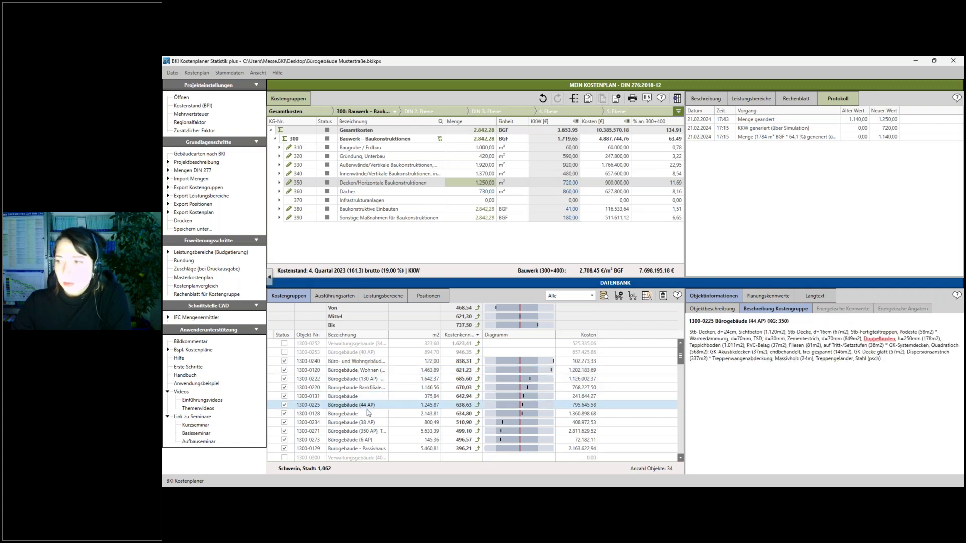
left_click(369, 413)
left_click(479, 317)
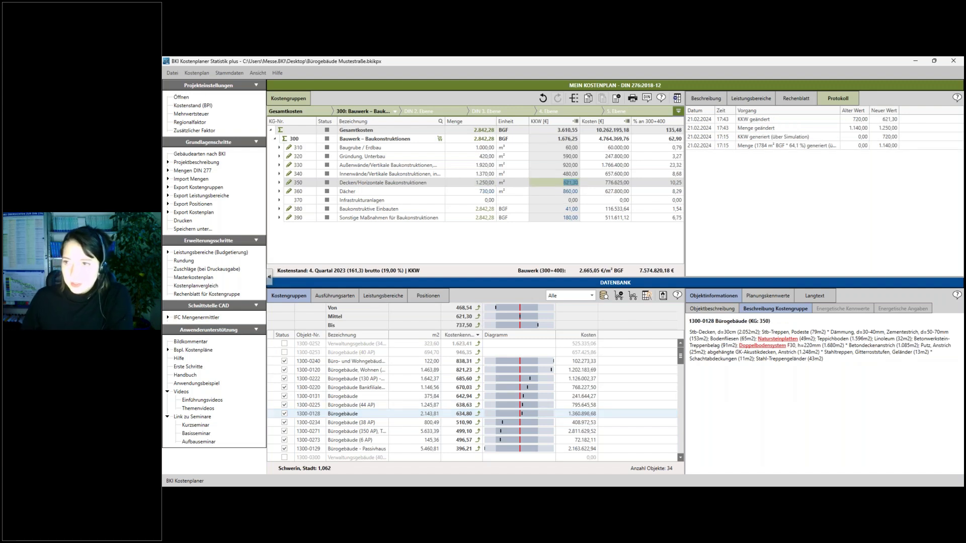
type("620")
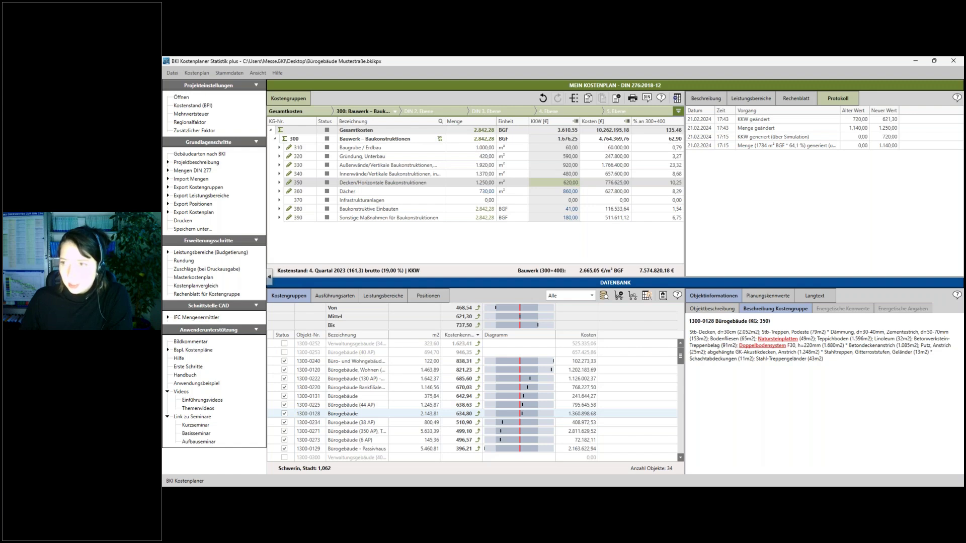
left_click(276, 275)
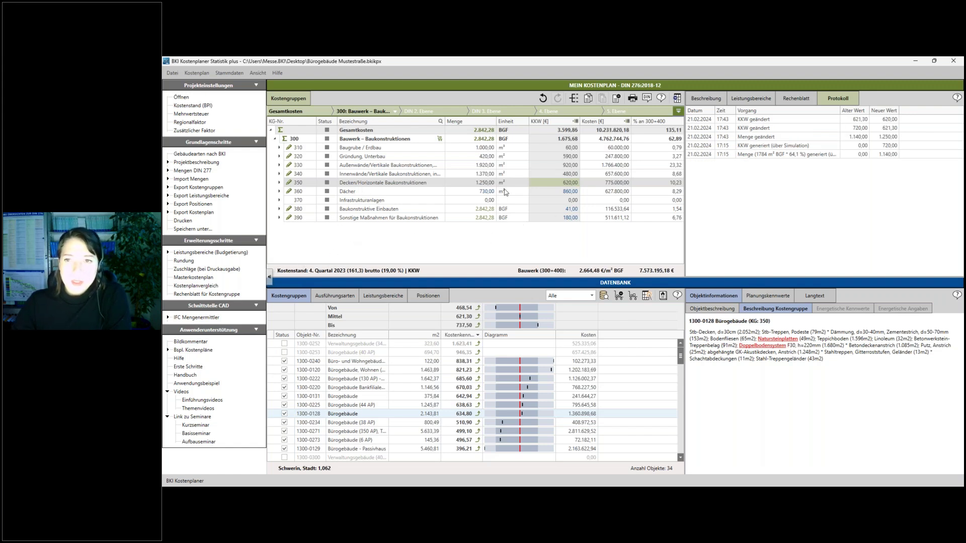
Set the quantity of cost group 360 (Dächer) to 450 m² and exclude its most expensive comparison objects, 1300-0220, 1300-0252, 1300-0128 and 1300-0253.
left_click(478, 191)
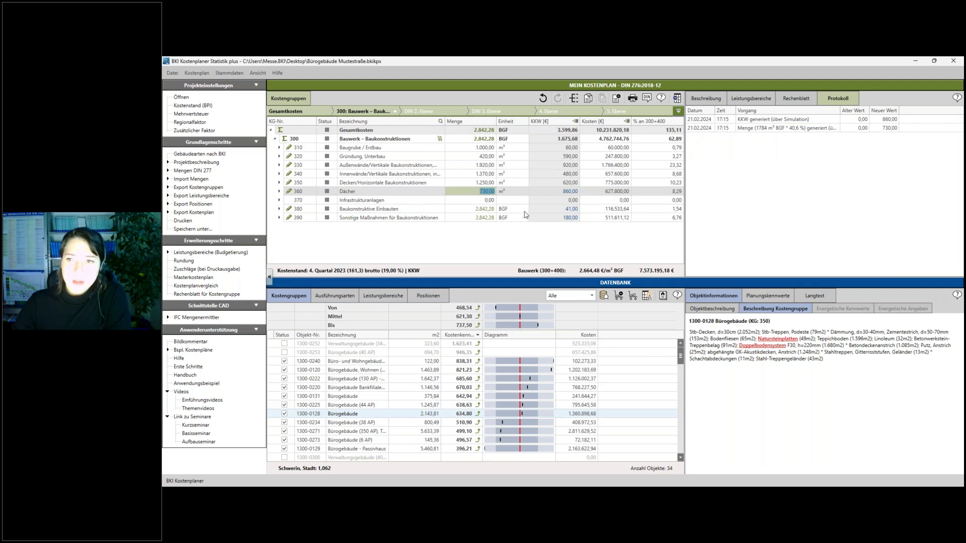
type("450")
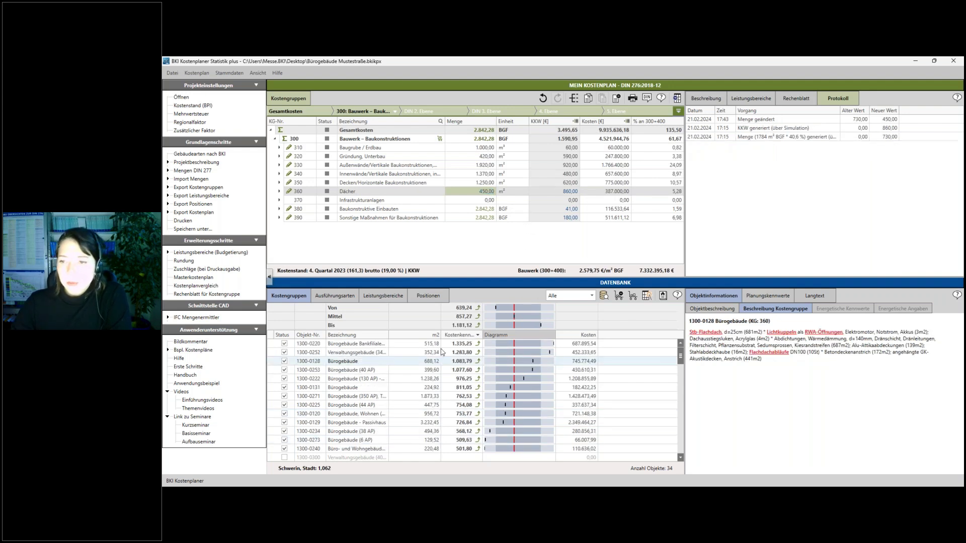
left_click(351, 345)
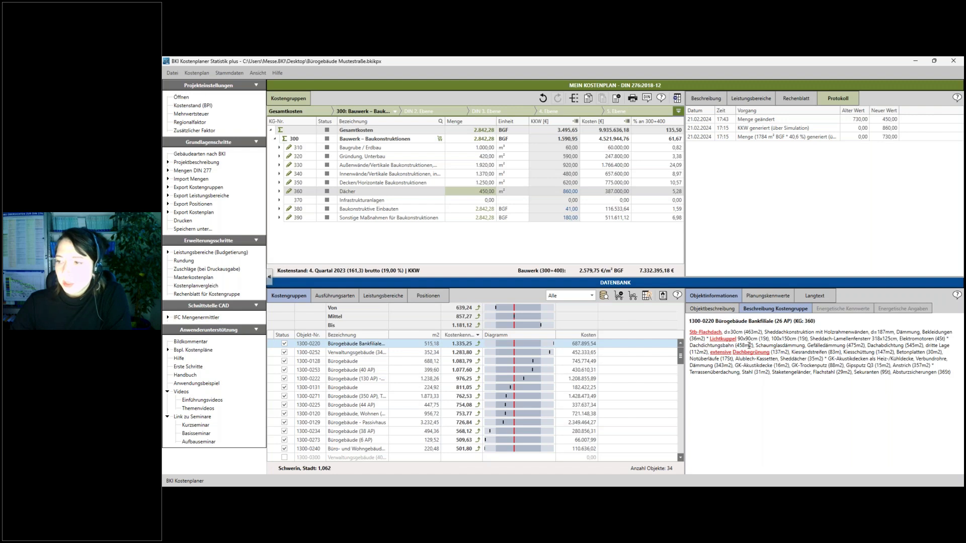
left_click(365, 356)
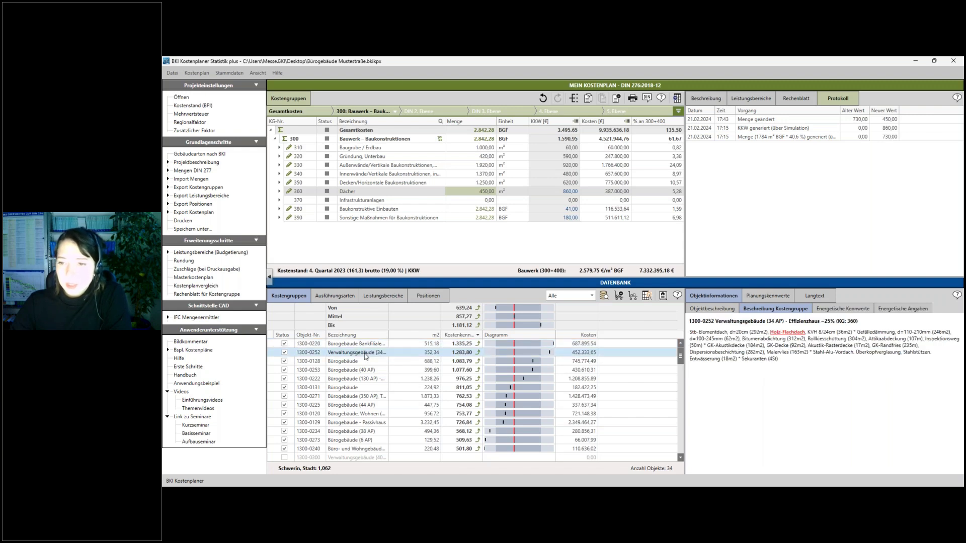
left_click(364, 356)
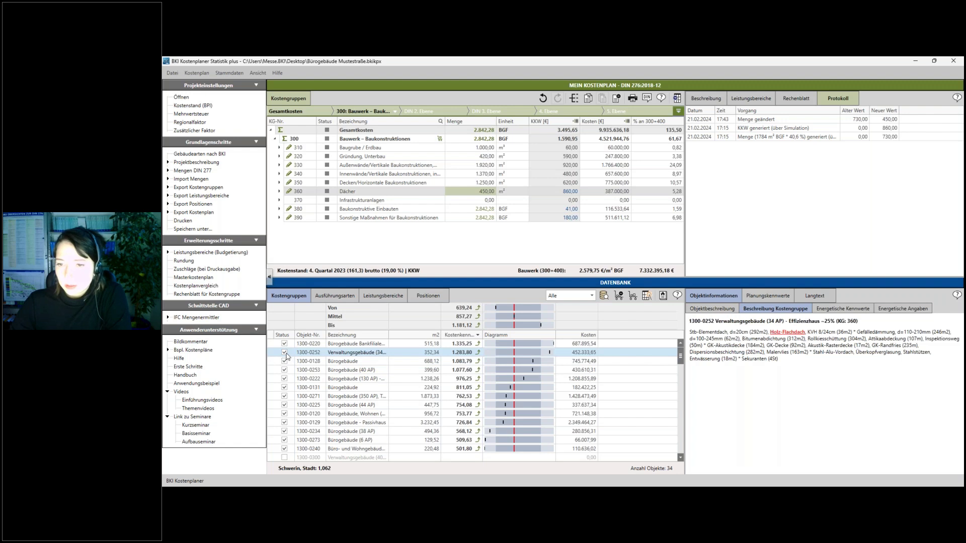
left_click(285, 352)
left_click(370, 361)
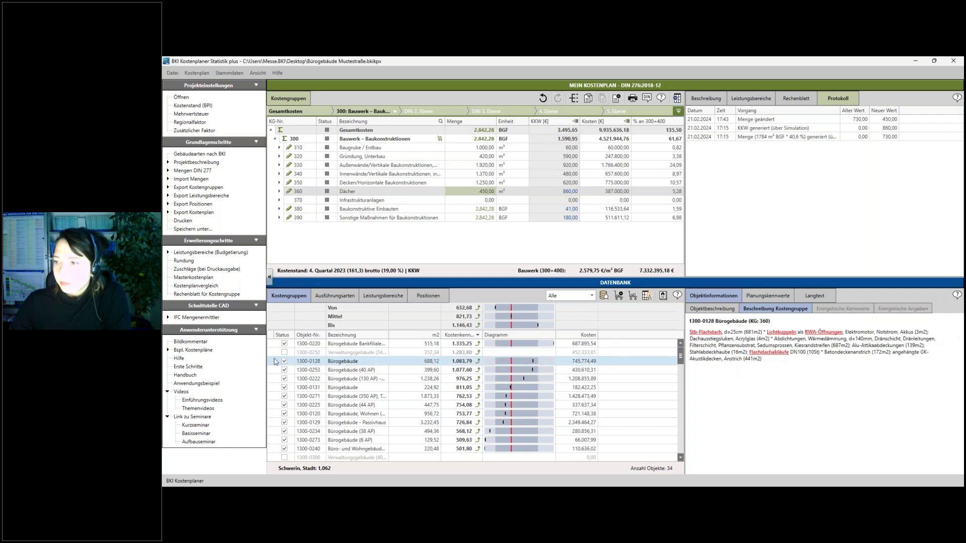
left_click(285, 361)
left_click(355, 372)
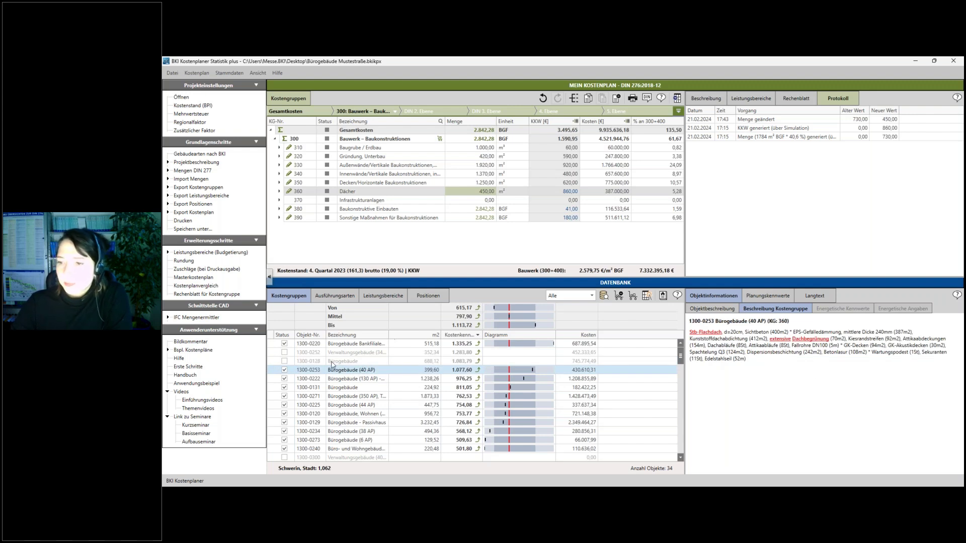
left_click(284, 370)
left_click(285, 344)
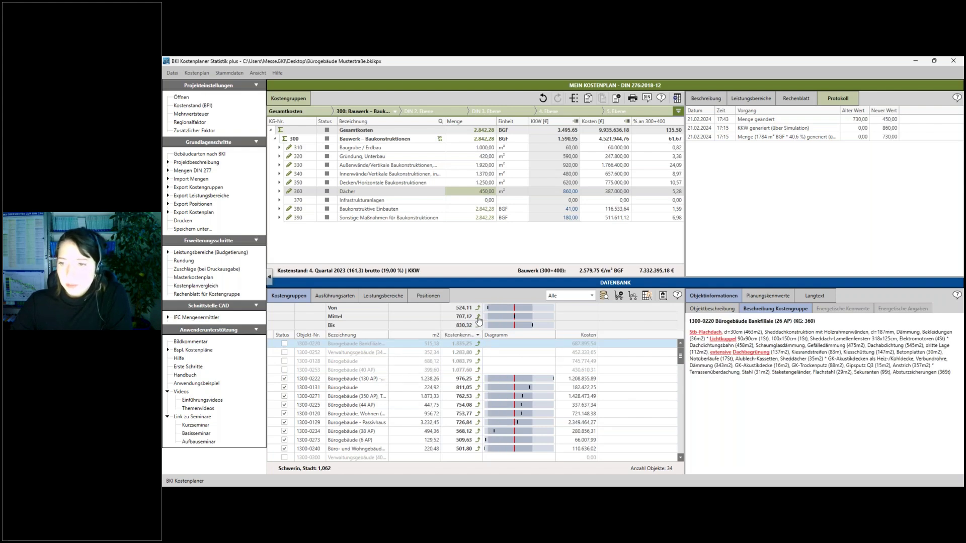
Adopt the mean of the remaining comparison objects as group 360's KKW and round it to 700,00.
type("707,12")
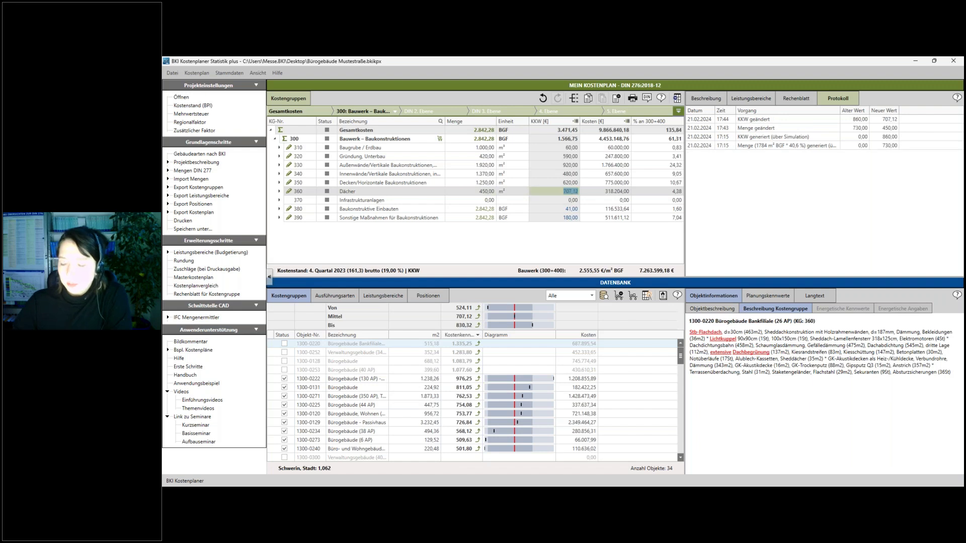
type("700,00")
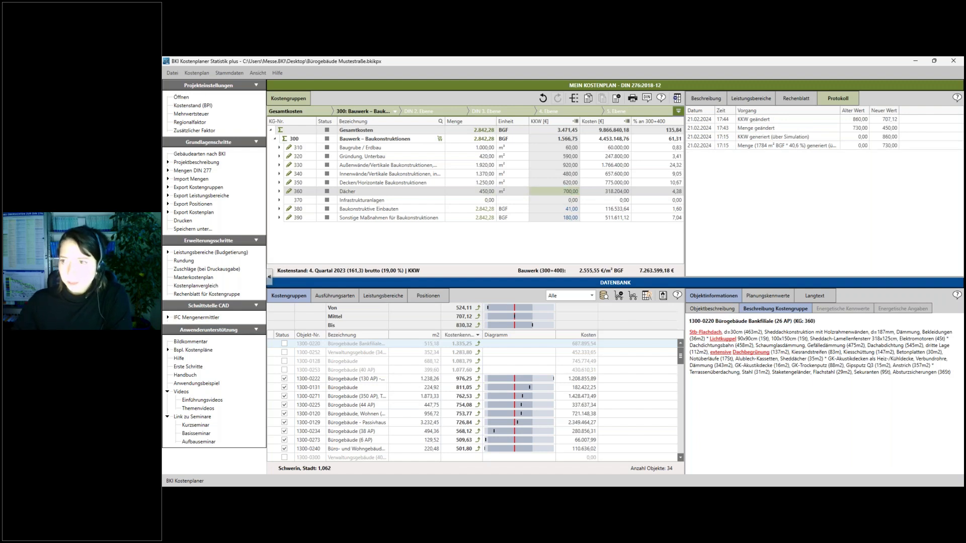
key("Return")
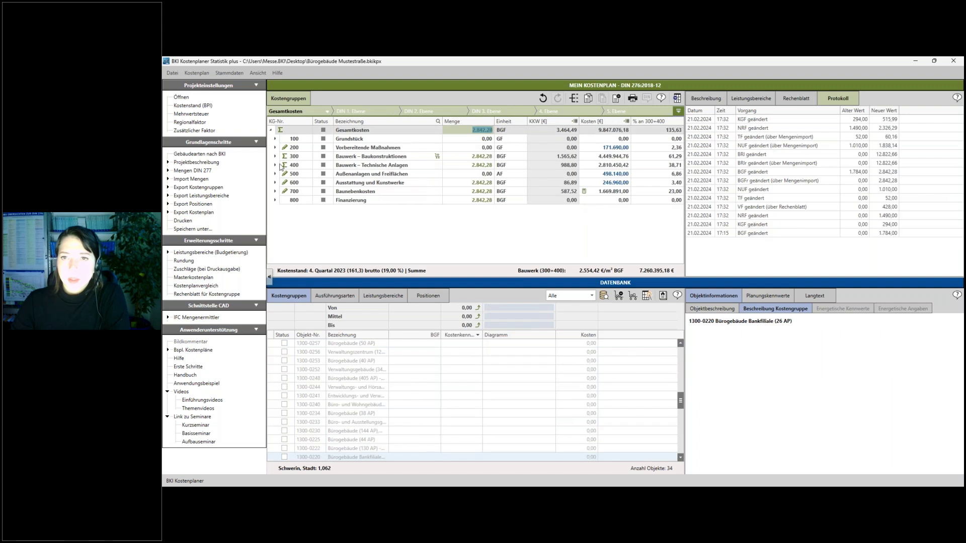
Examine group 400's subgroups 410, 420 and 430, including the ventilation descriptions of comparison objects 1300-0253, 1300-0128 and 1300-0271.
left_click(276, 166)
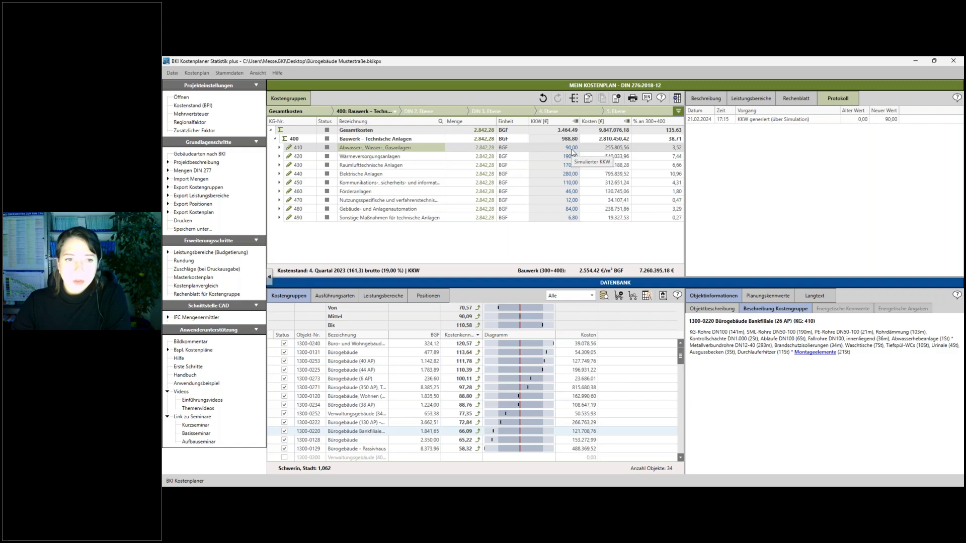
left_click(359, 157)
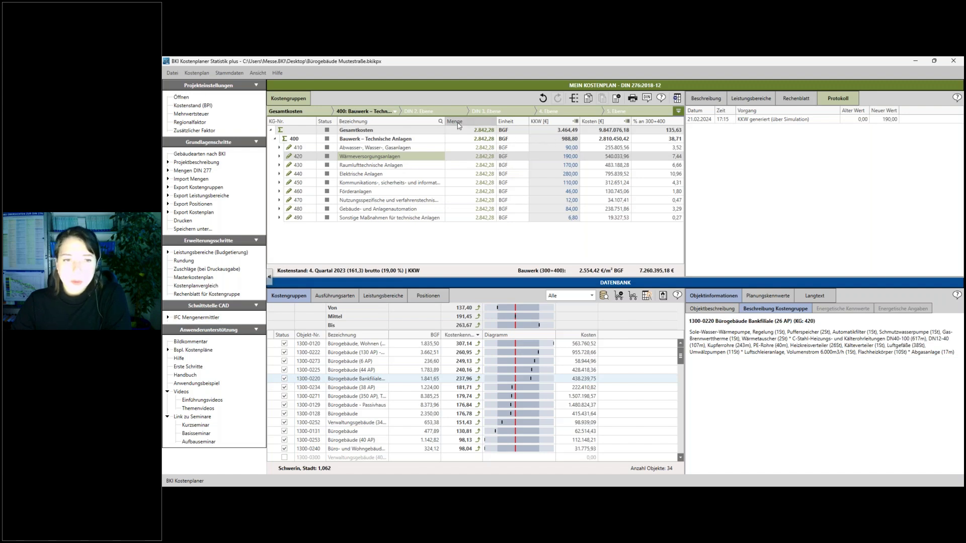
left_click(414, 166)
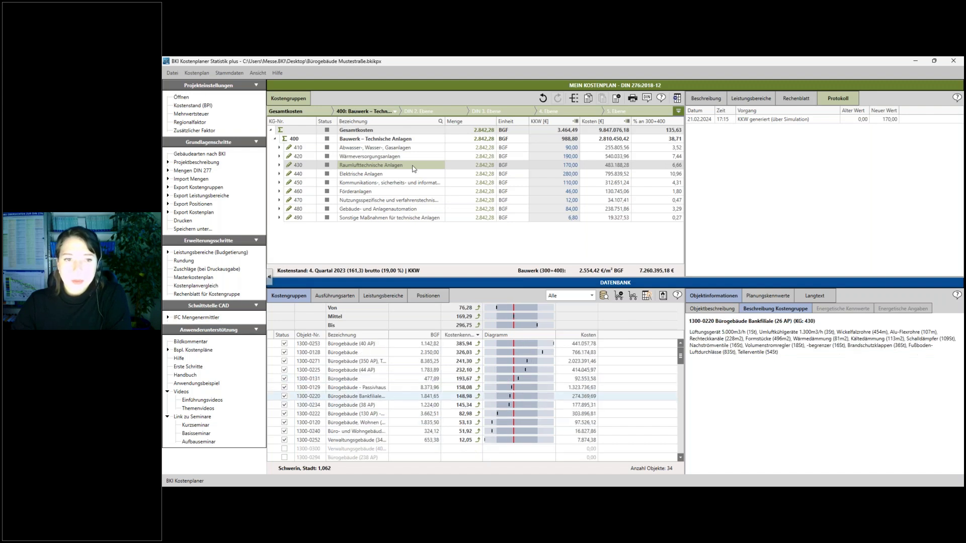
left_click(347, 345)
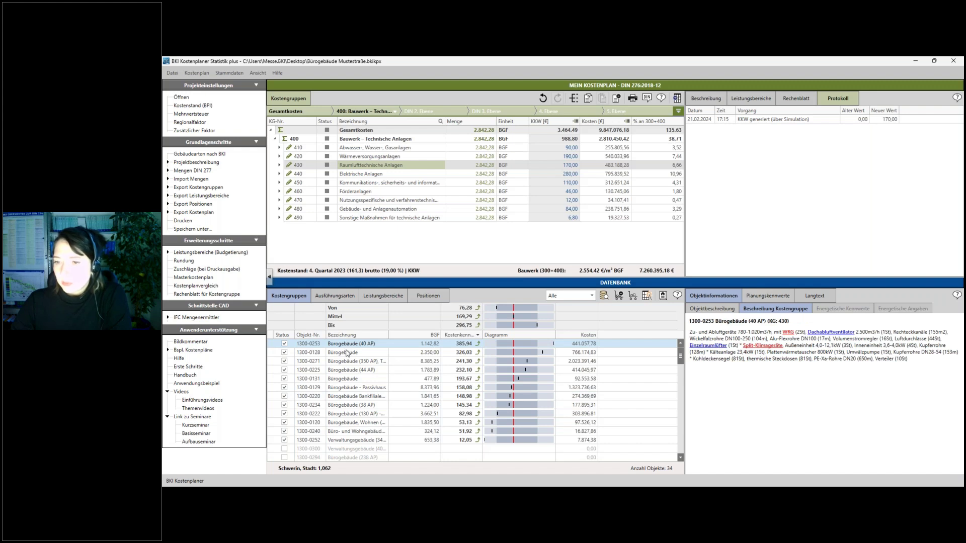
left_click(346, 353)
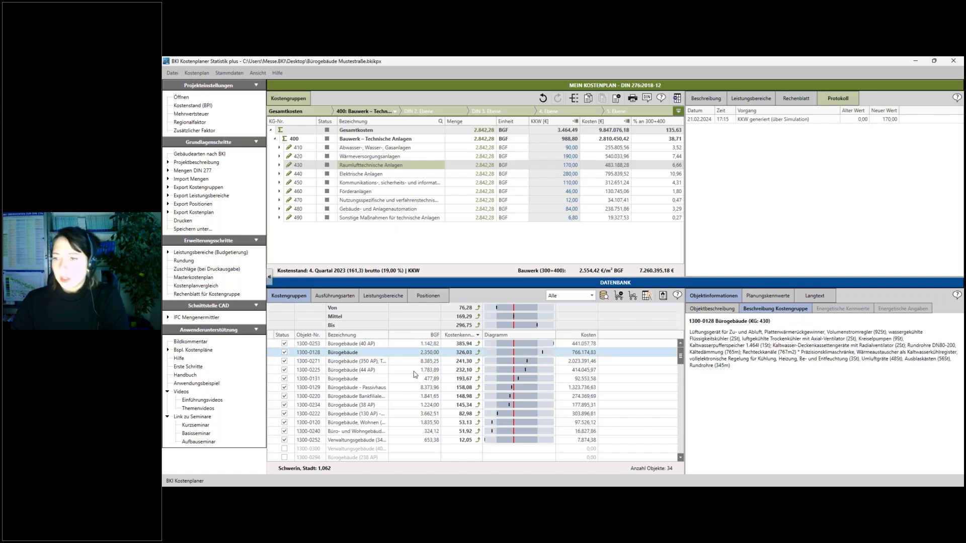
left_click(373, 362)
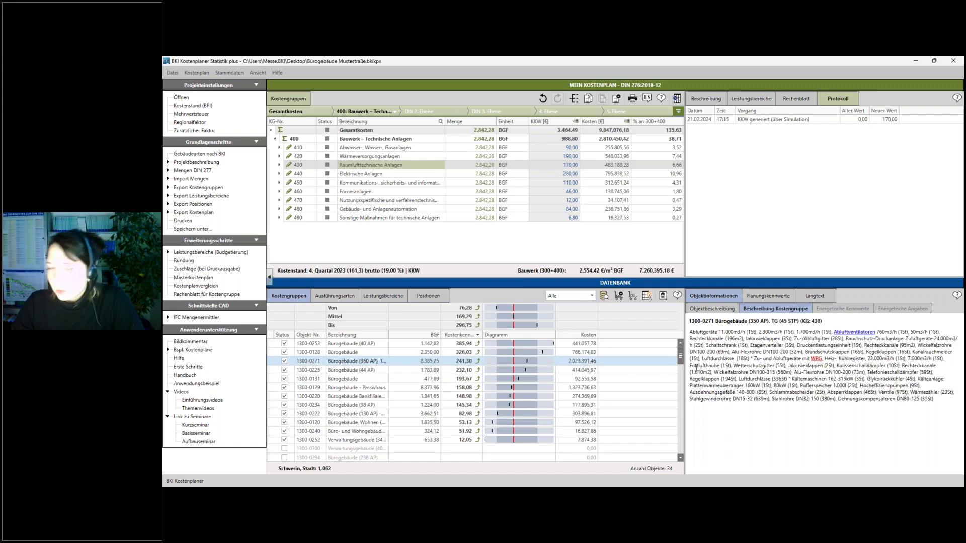
left_click(495, 234)
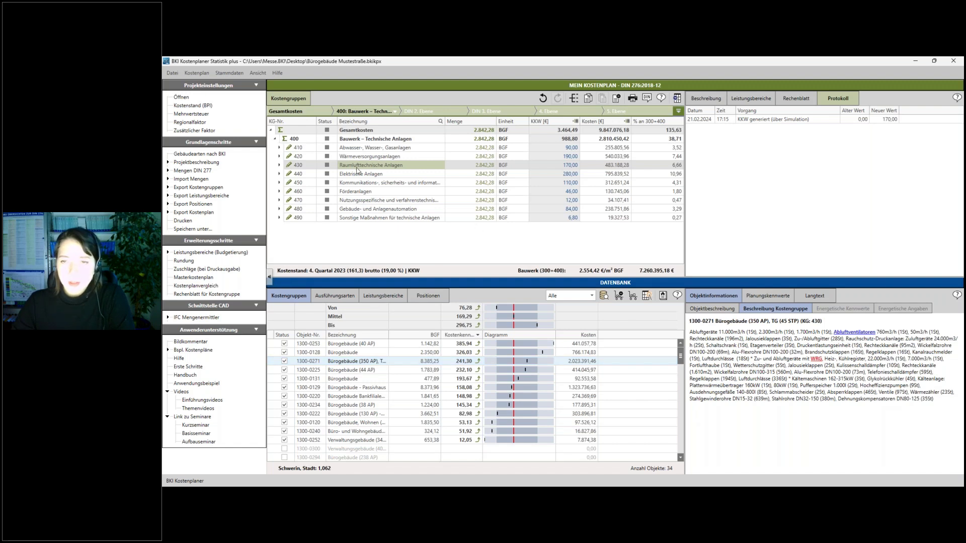
Return to the total cost overview and open the example cost plan MusterKP Büro.
left_click(279, 141)
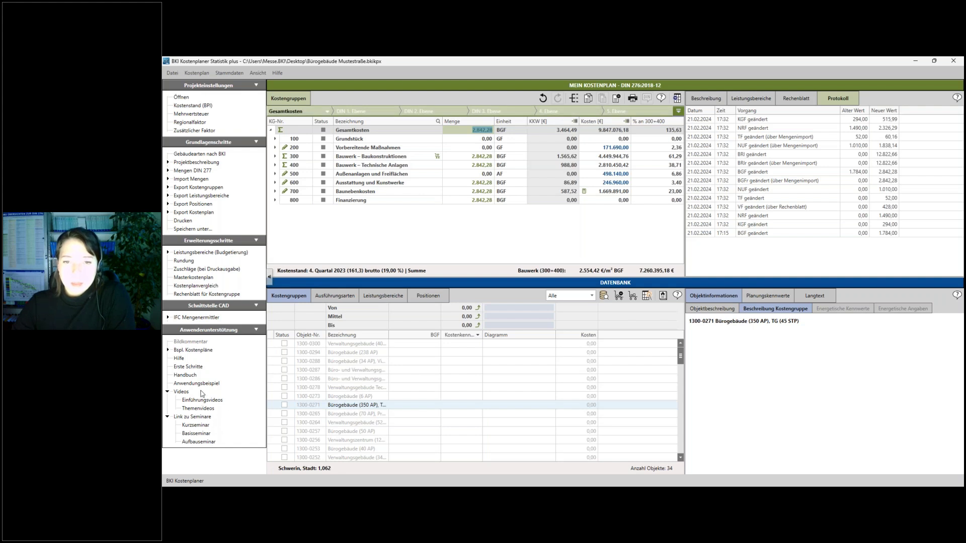
left_click(167, 351)
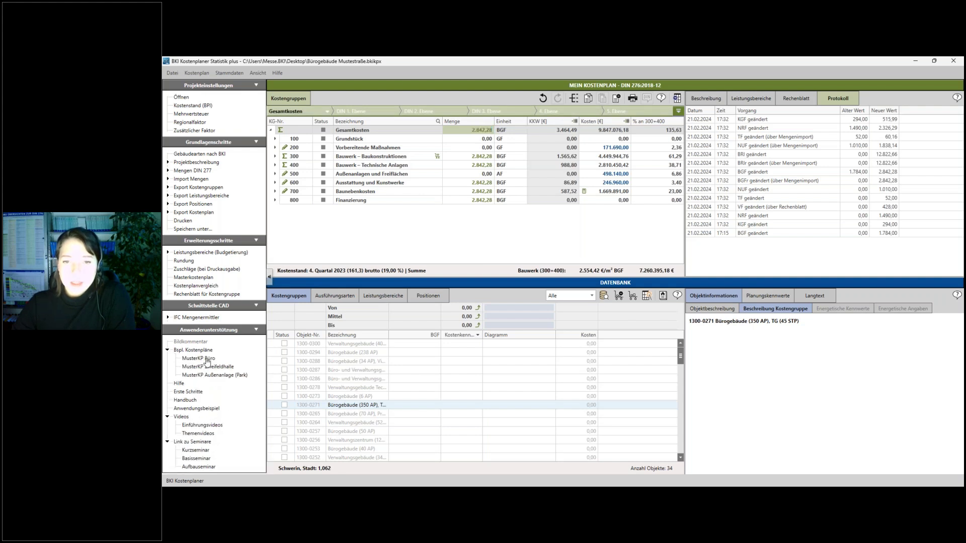
left_click(207, 359)
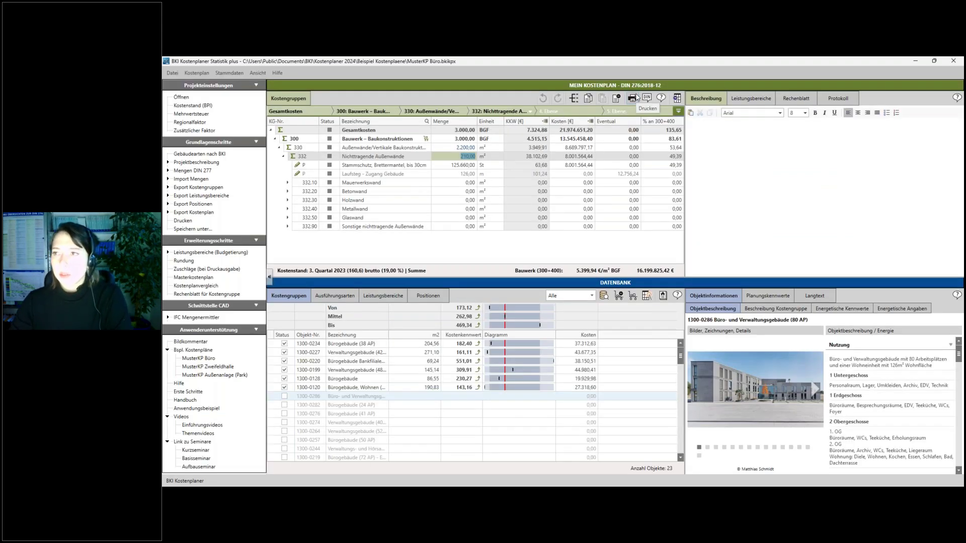
Compare the print formats for Kostenschätzung and Kostenberechnung, and open a print preview of the Kostenschätzung set.
left_click(633, 98)
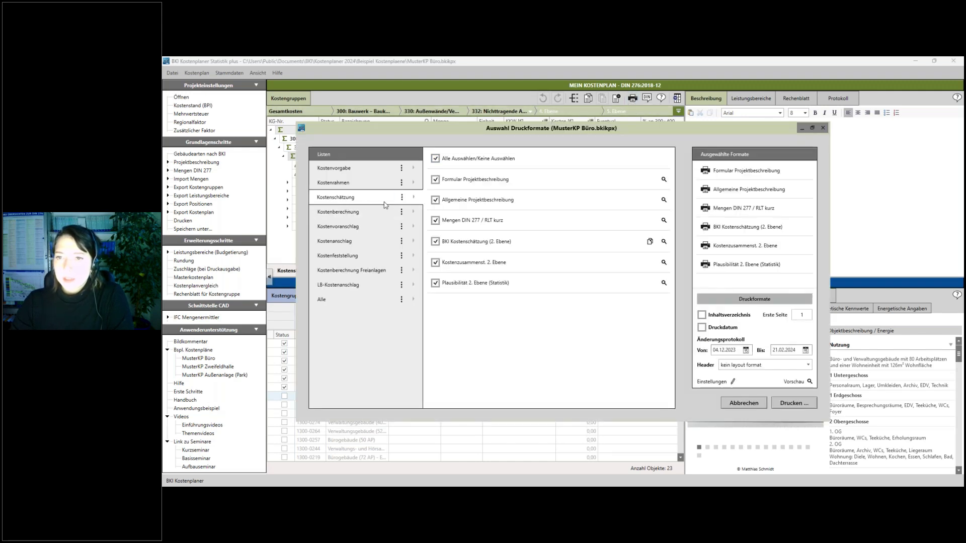
left_click(342, 216)
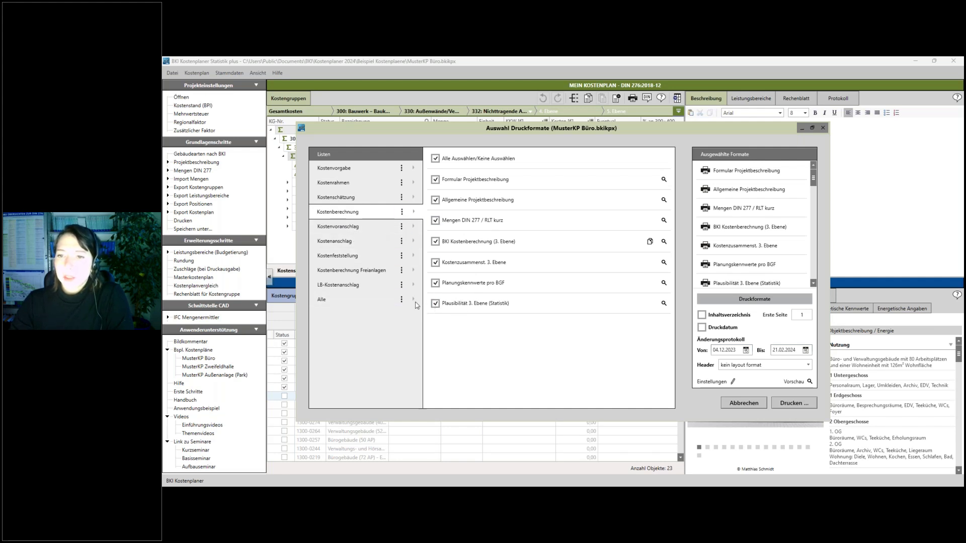
left_click(351, 198)
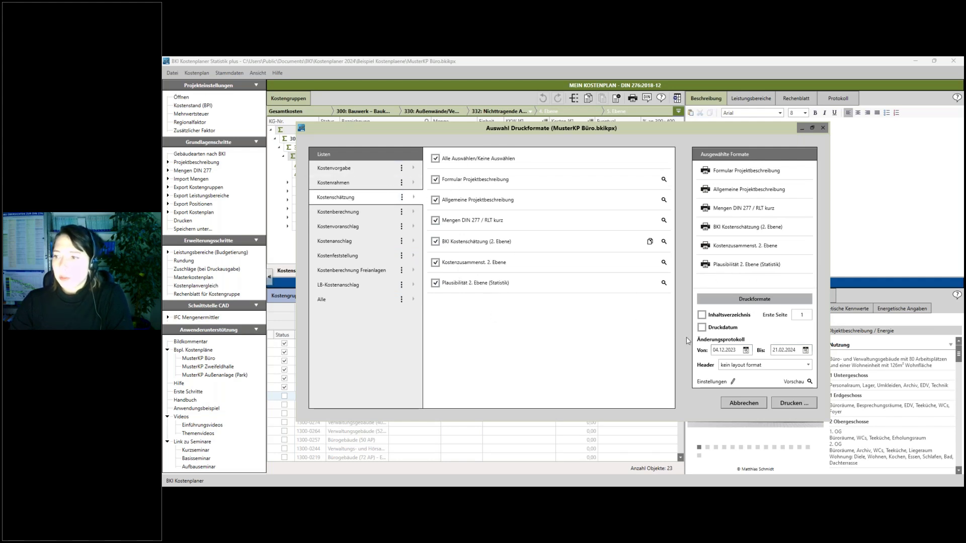
left_click(798, 383)
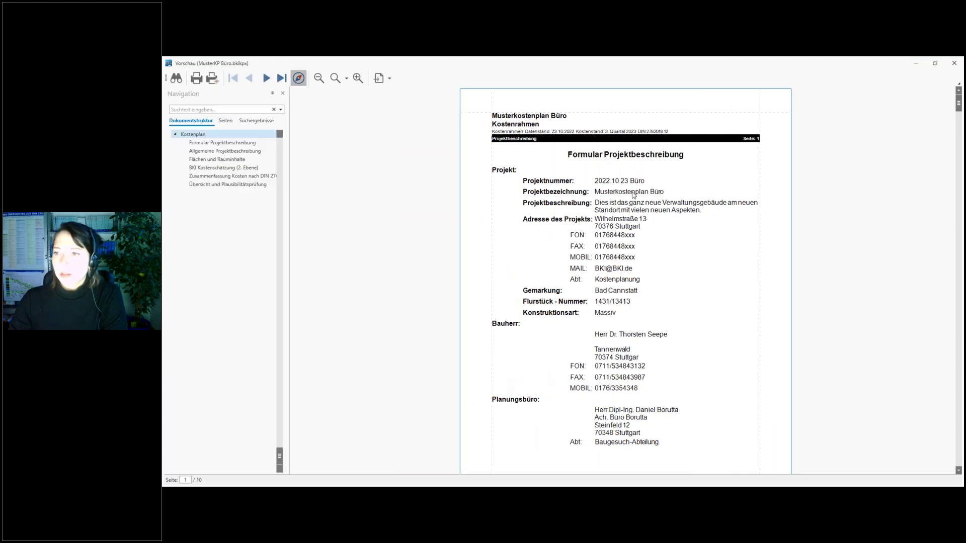
Review the Kostenschätzung print preview, including the BKI Kostenschätzung (2. Ebene) pages, and close the preview and the print format selection.
scroll(628, 295, "down", 5)
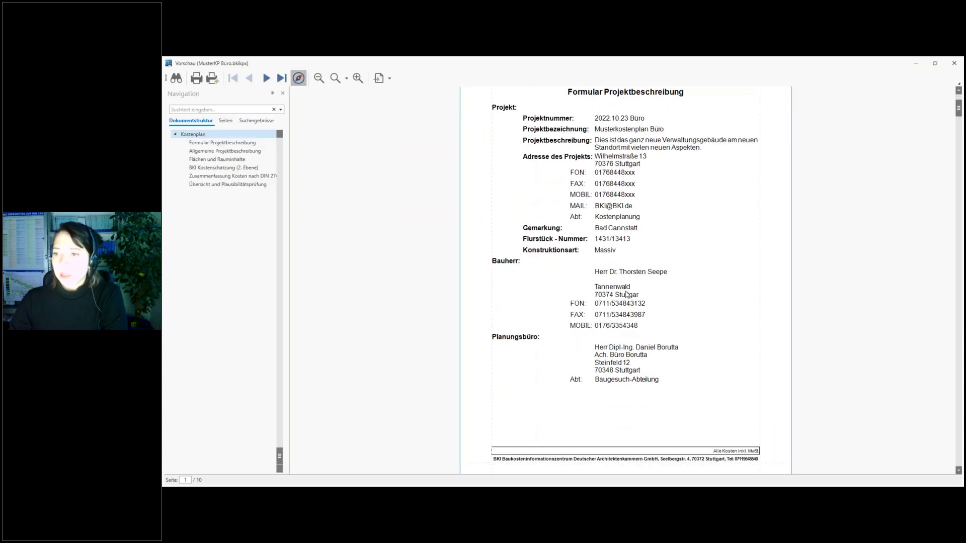
scroll(633, 350, "down", 20)
scroll(628, 353, "down", 8)
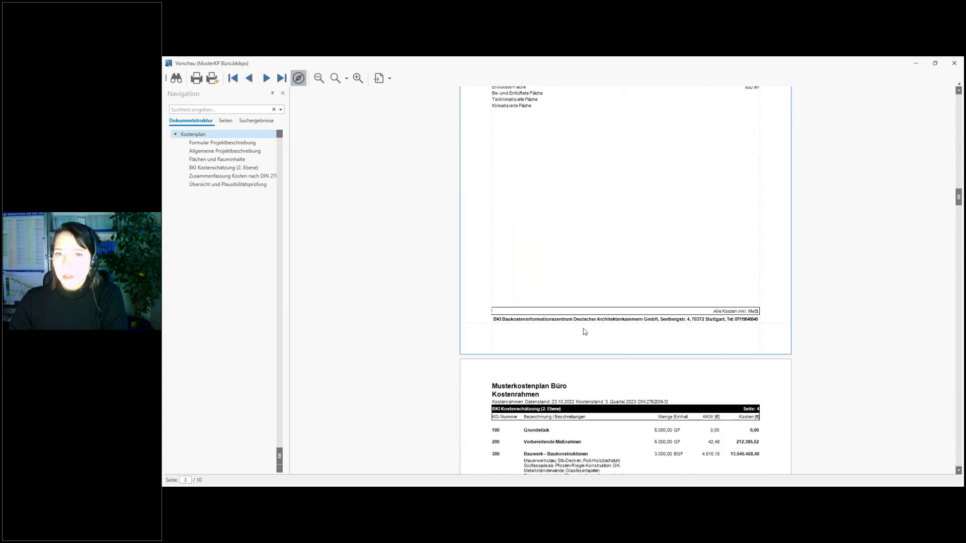
scroll(546, 266, "down", 1)
left_click(203, 169)
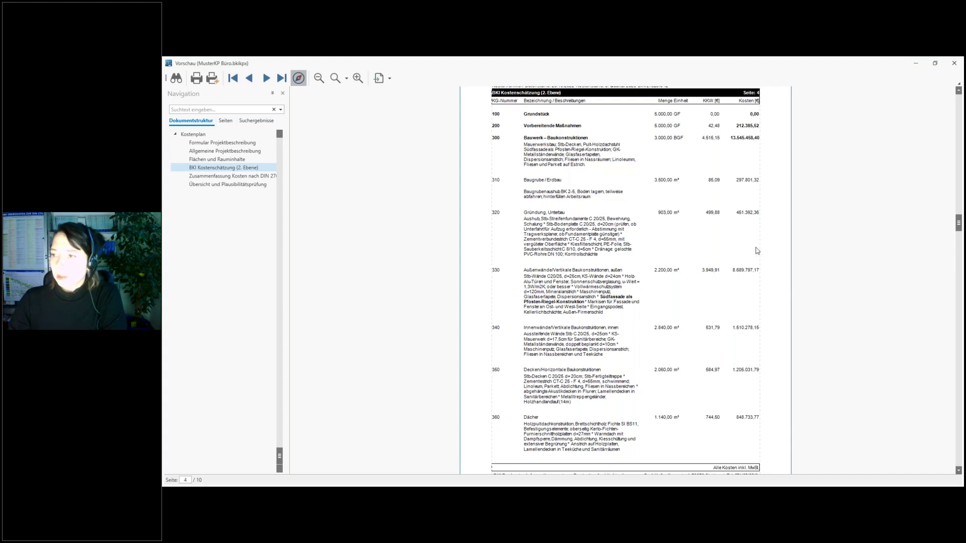
scroll(757, 251, "down", 10)
scroll(755, 252, "down", 6)
scroll(741, 253, "down", 15)
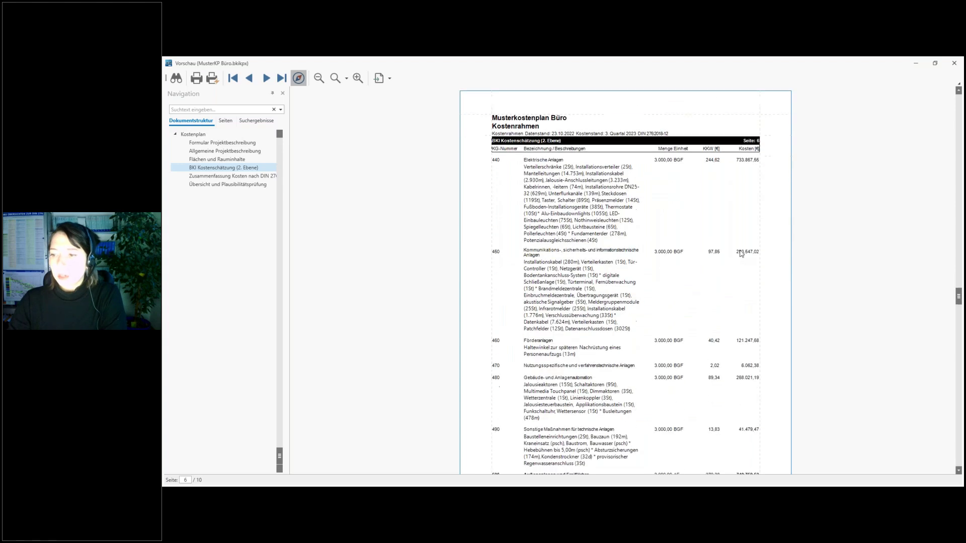
scroll(741, 253, "down", 5)
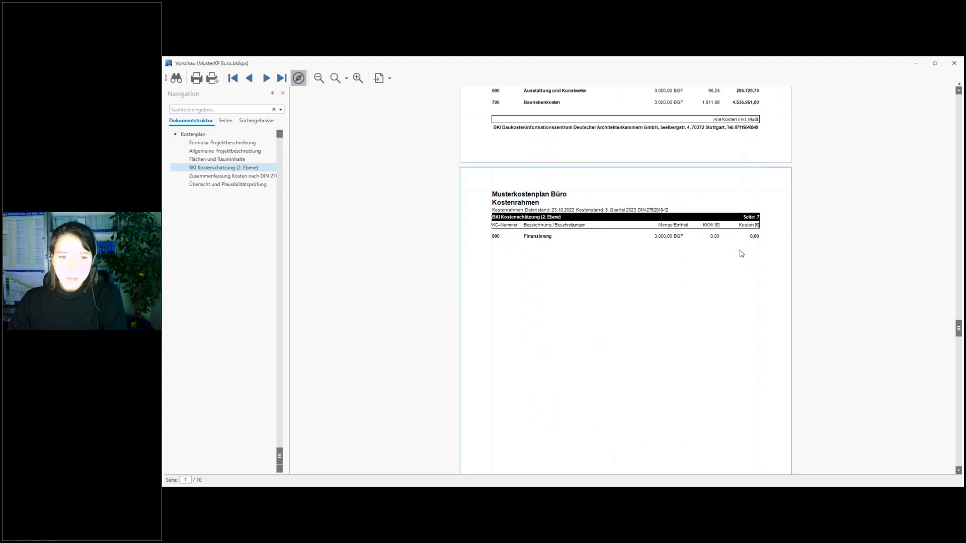
left_click(954, 63)
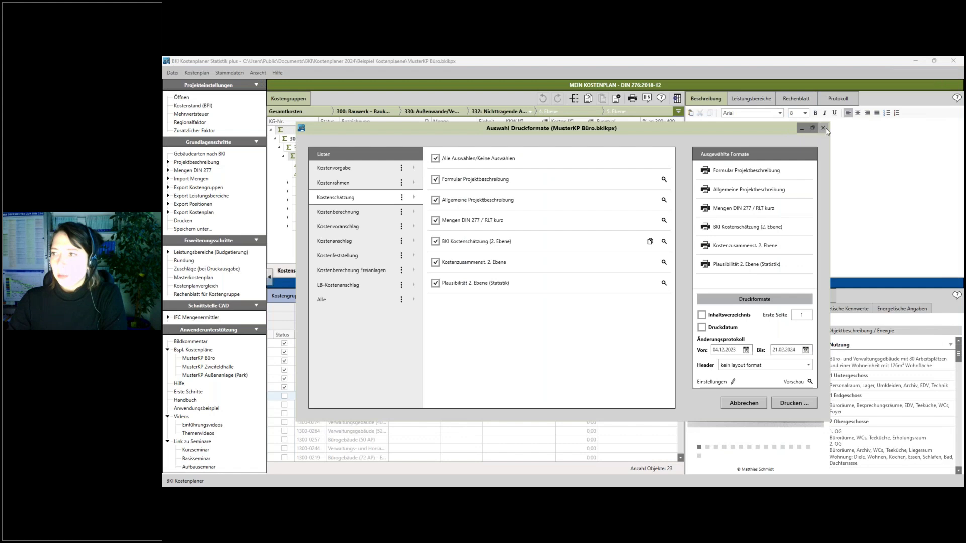
left_click(822, 128)
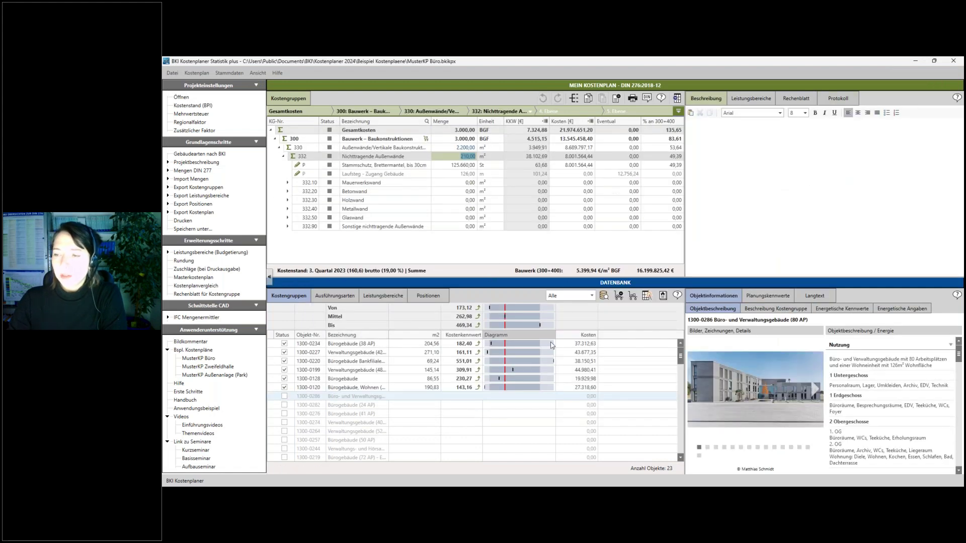
Select cost group 300 and view the object catalogue sheet of comparison object 1300-0286, closing it after reading.
left_click(370, 142)
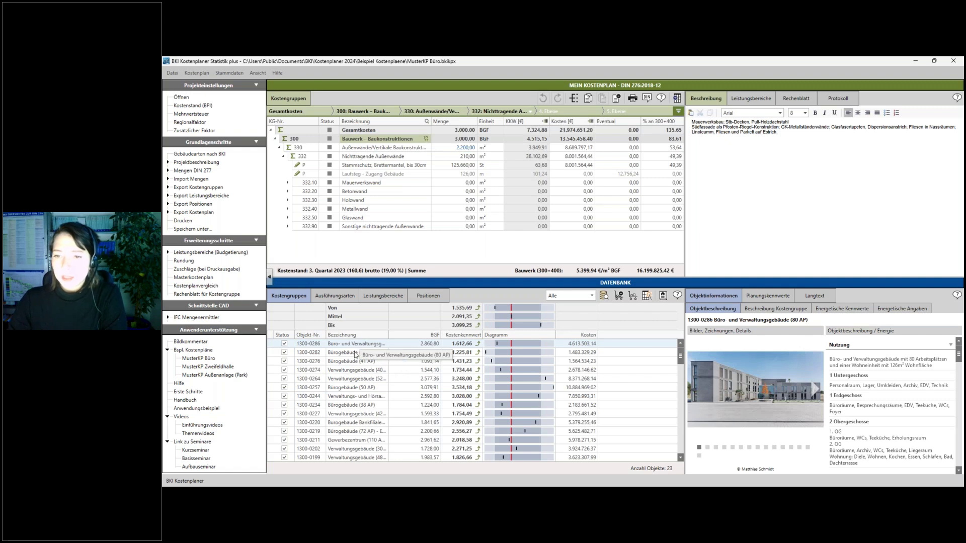
left_click(664, 298)
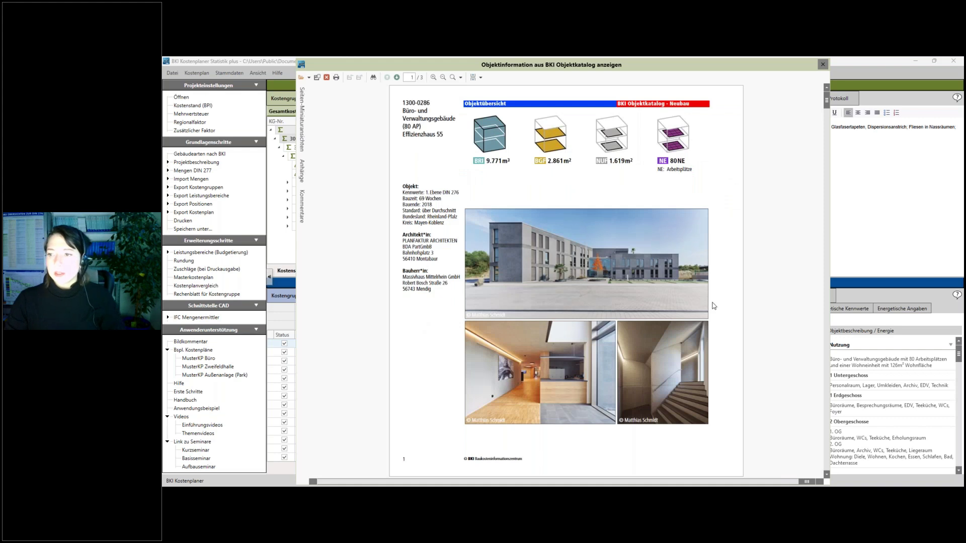
scroll(715, 307, "down", 3)
scroll(676, 309, "down", 2)
scroll(649, 285, "up", 5)
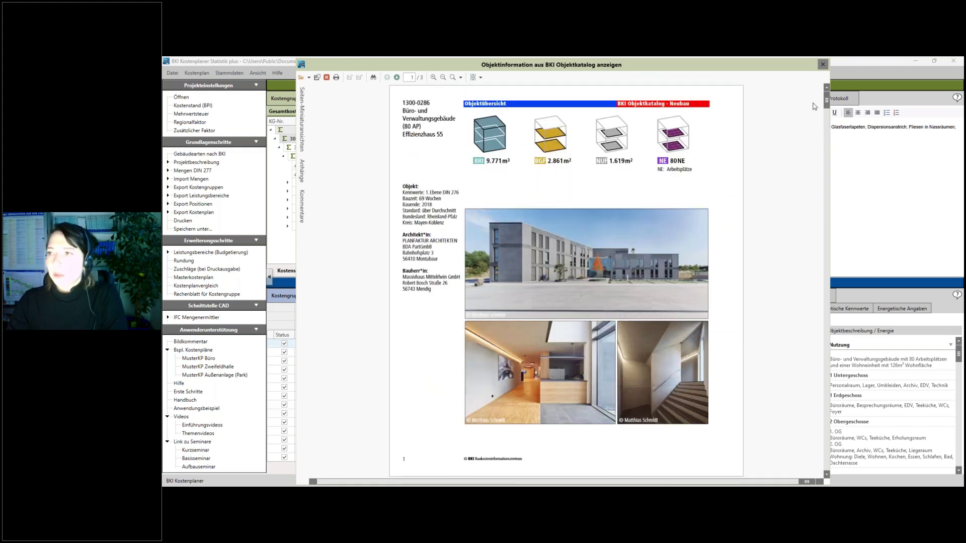
left_click(823, 64)
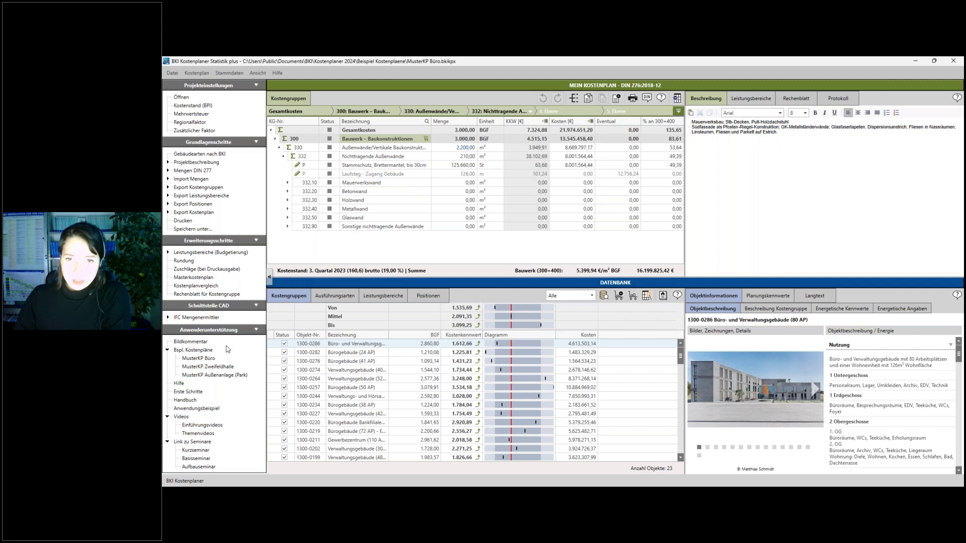
Open the file ARCHICAD Demoprojekt.ifc in the IFC Mengenermittler.
left_click(169, 318)
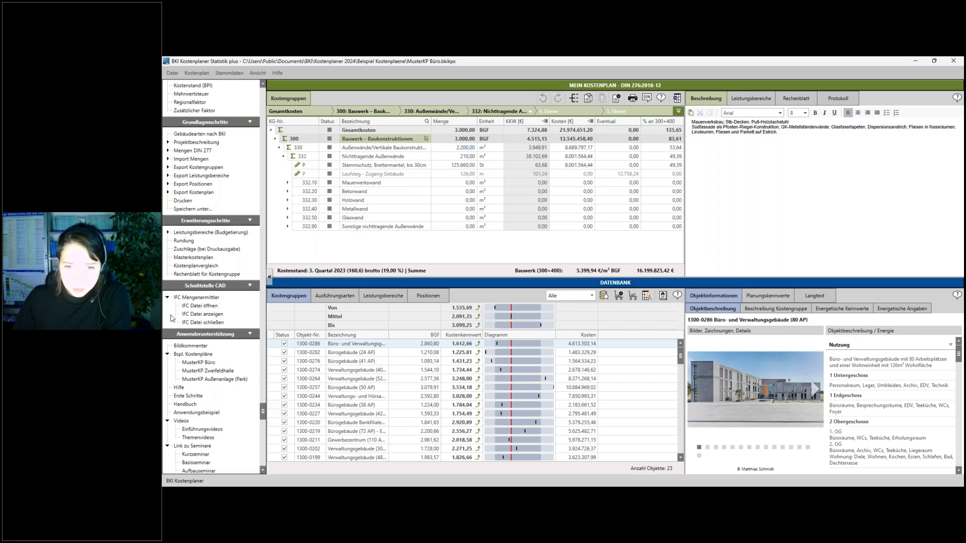
left_click(200, 306)
left_click(312, 146)
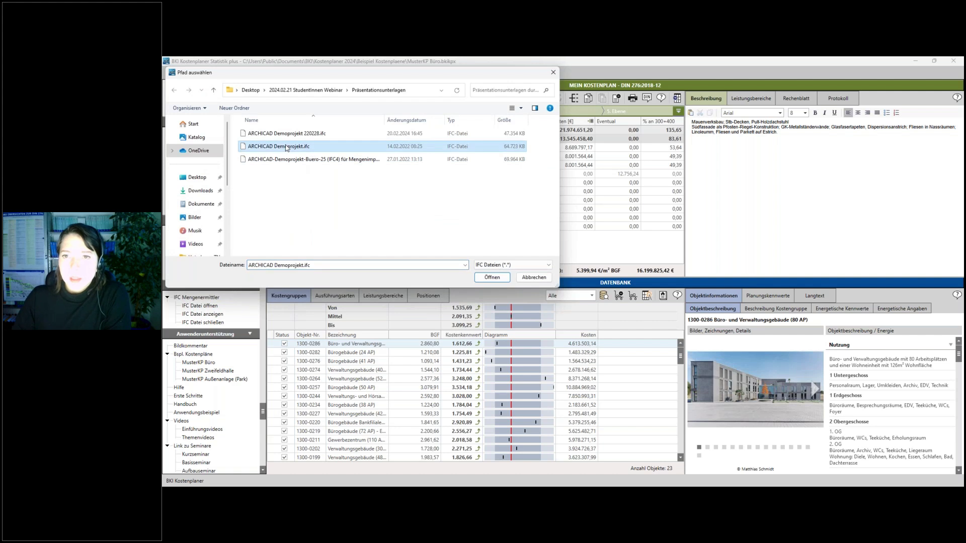
left_click(492, 278)
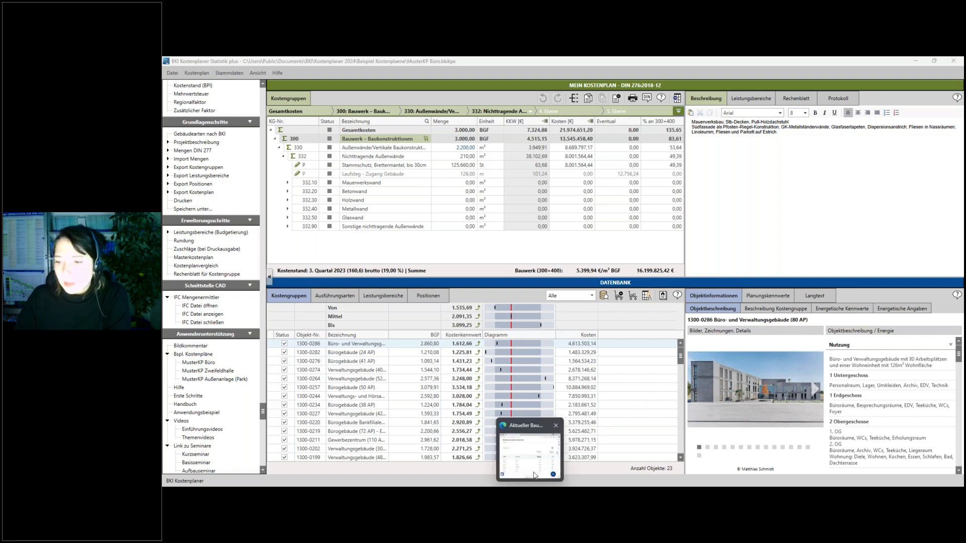
Switch to the browser, view the head of the BKI Baupreisindex page in a wider window, and minimise it again.
left_click(536, 474)
scroll(594, 302, "up", 8)
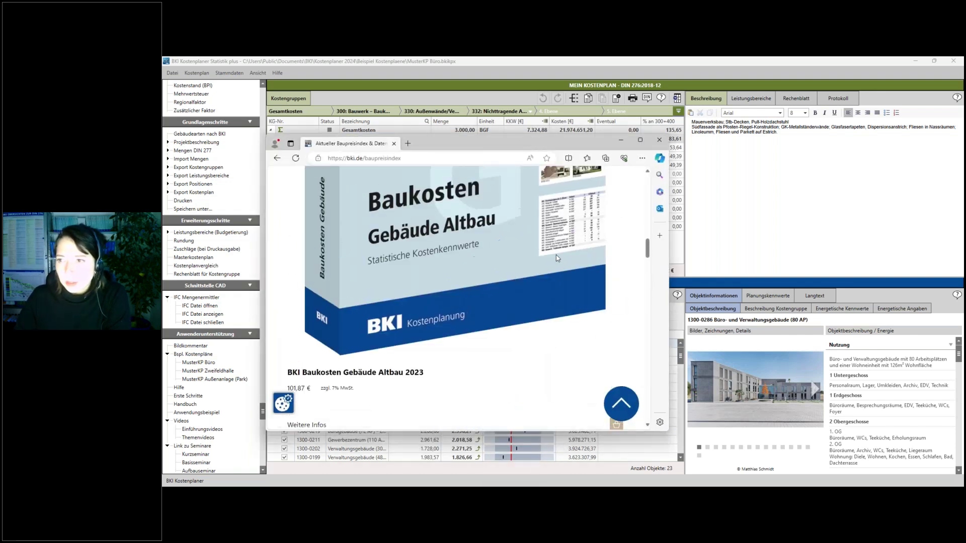
left_click_drag(670, 151, 884, 151)
scroll(814, 208, "up", 5)
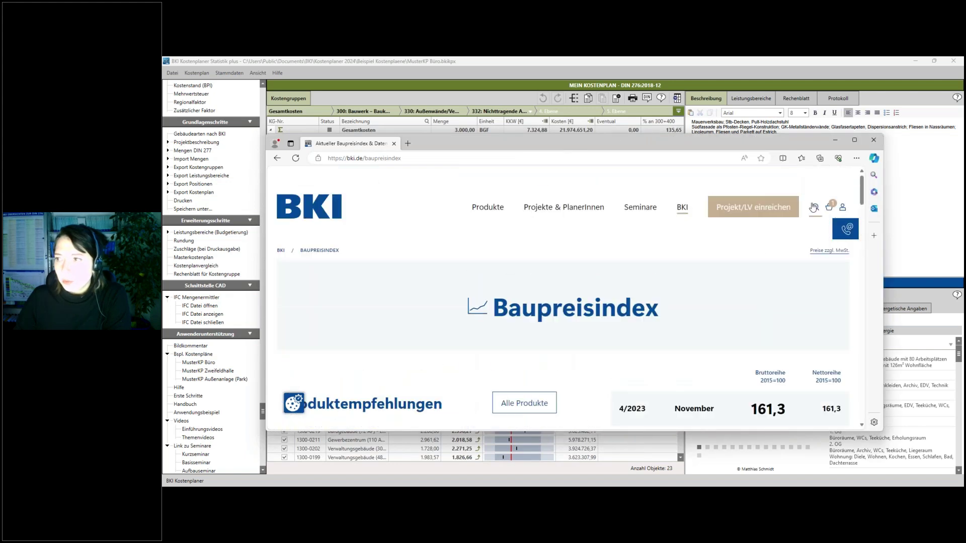
left_click(814, 208)
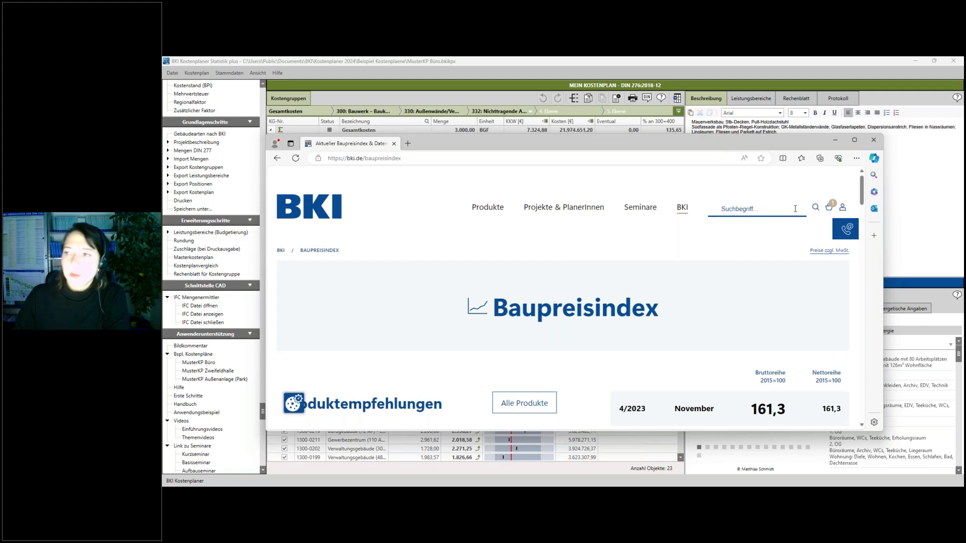
left_click(835, 141)
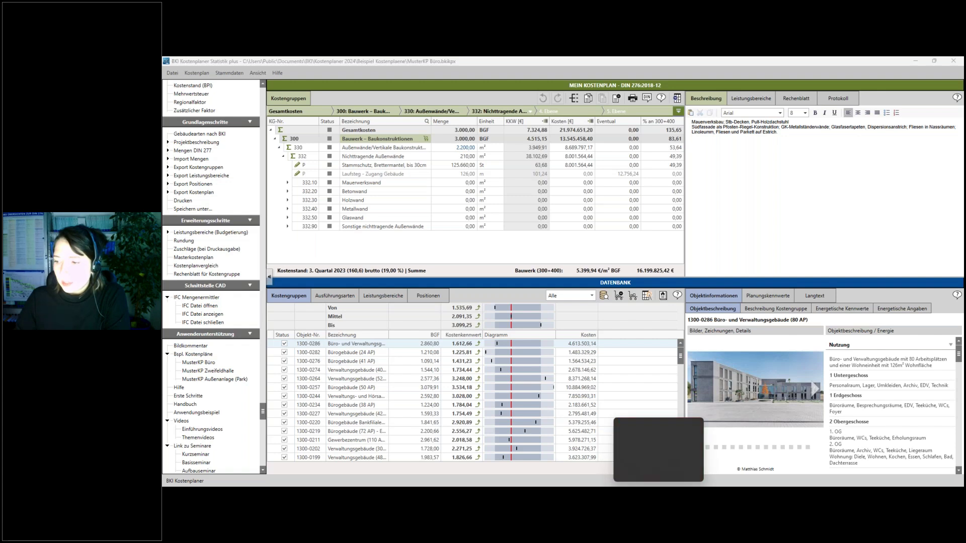
Switch to the IFC Mengenermittler and examine the loaded building model from several angles in the DIN 276 view.
key("alt+Tab")
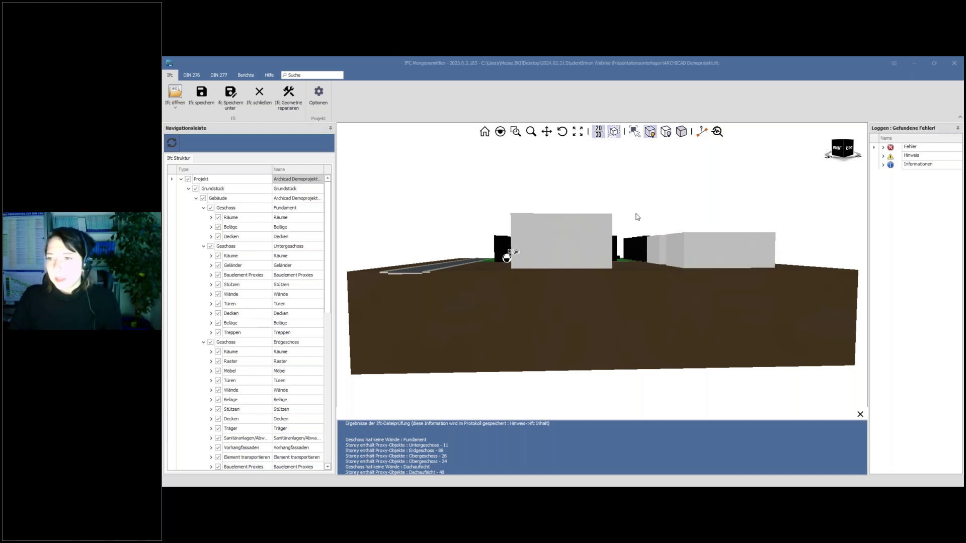
scroll(514, 281, "down", 3)
left_click_drag(733, 231, 579, 212)
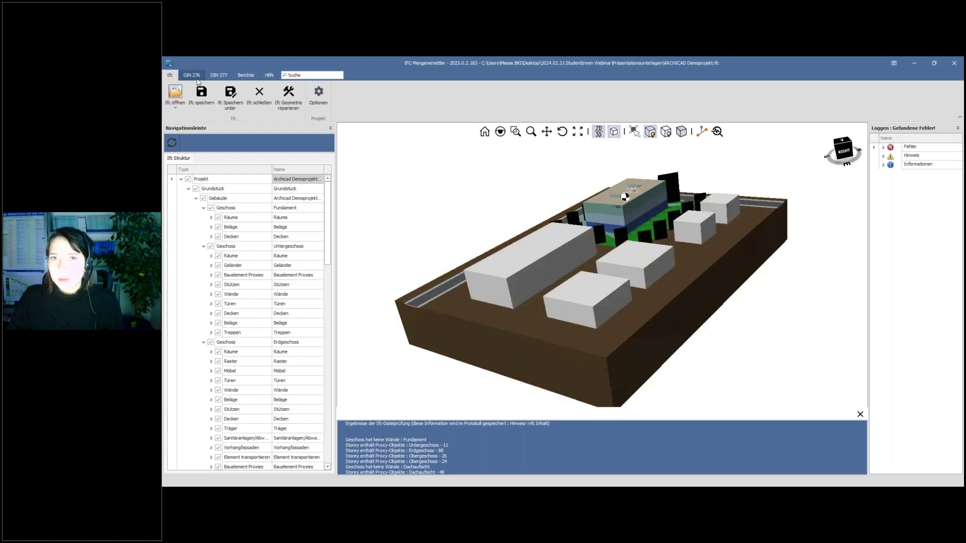
left_click(198, 80)
left_click_drag(664, 250, 639, 314)
scroll(640, 315, "up", 5)
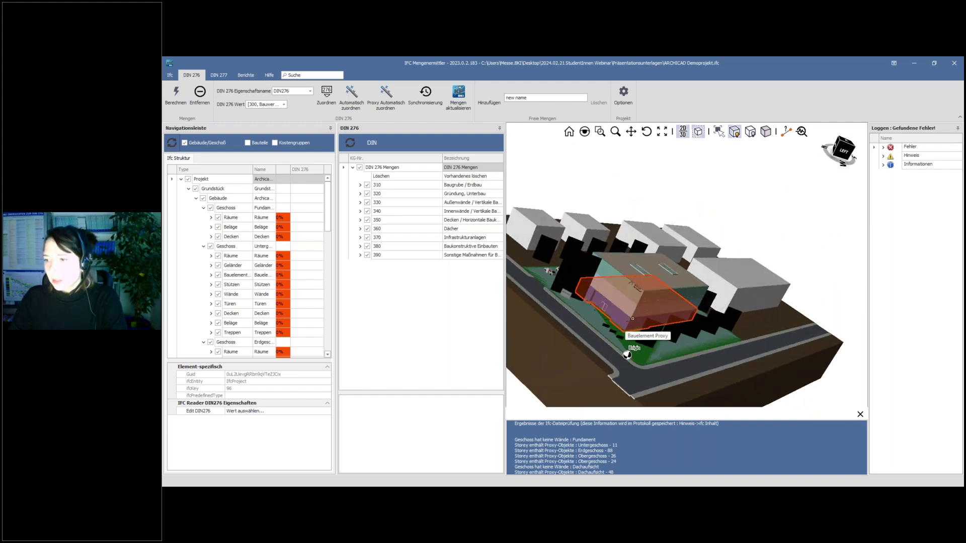
scroll(629, 269, "down", 5)
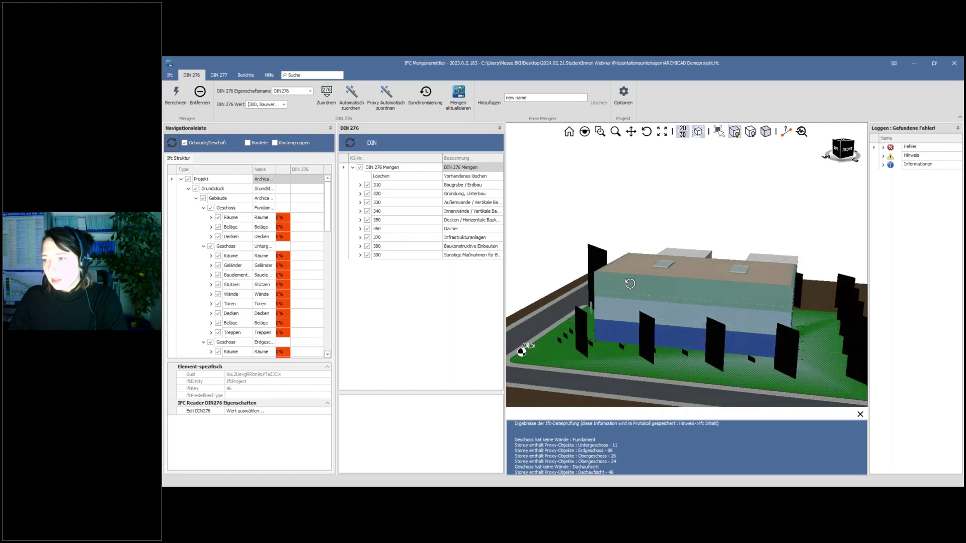
scroll(625, 281, "up", 5)
scroll(675, 293, "up", 3)
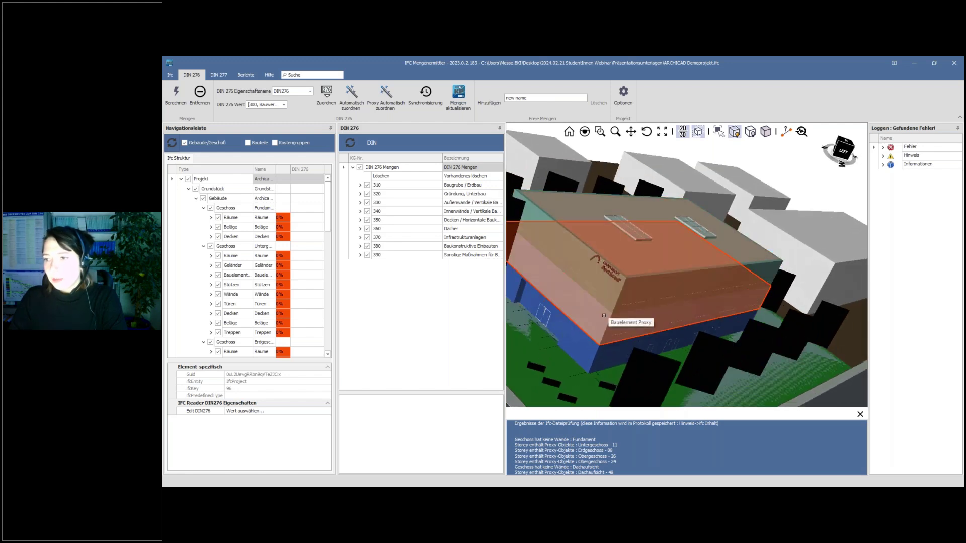
scroll(714, 314, "down", 1)
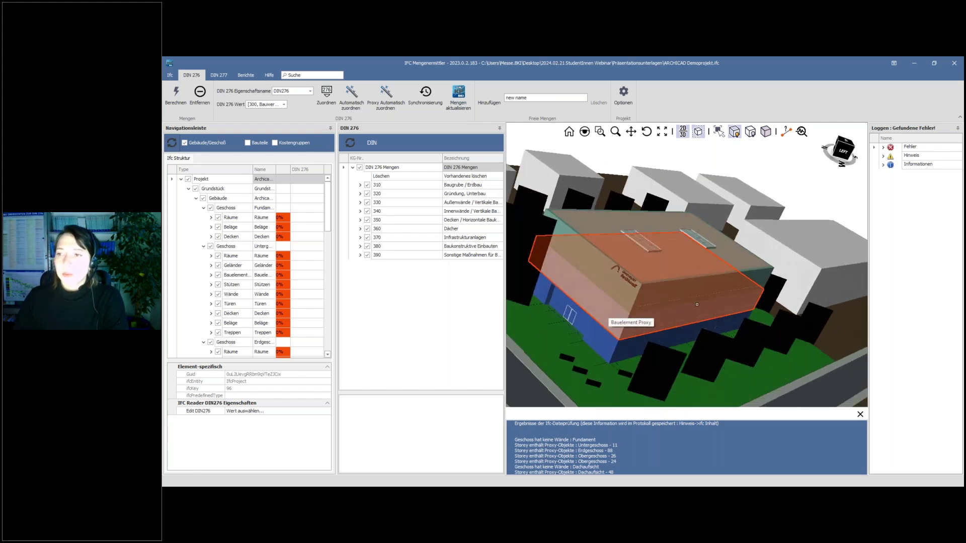
left_click_drag(574, 152, 599, 217)
scroll(705, 227, "down", 3)
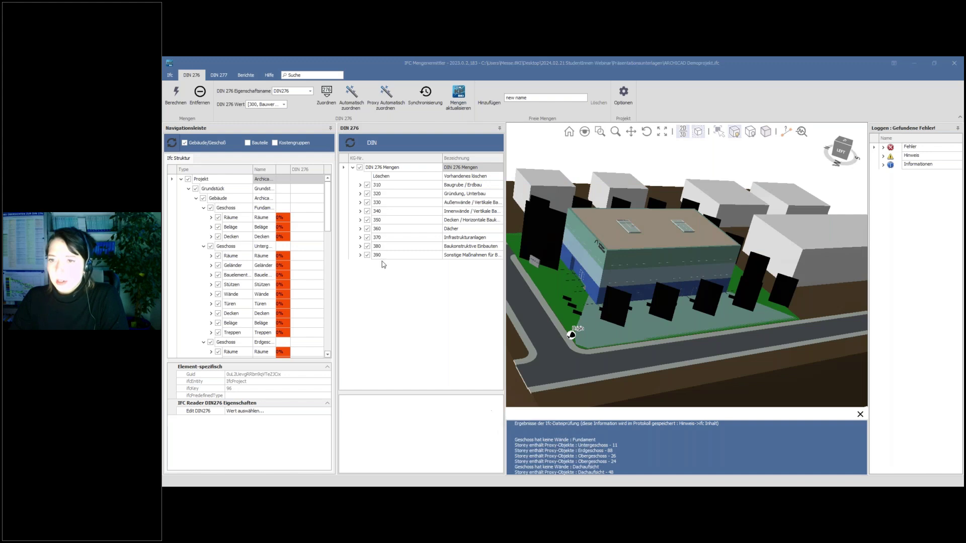
Open the IFC file ARCHICAD Demoprojekt 220228.ifc without saving the current one.
left_click(169, 74)
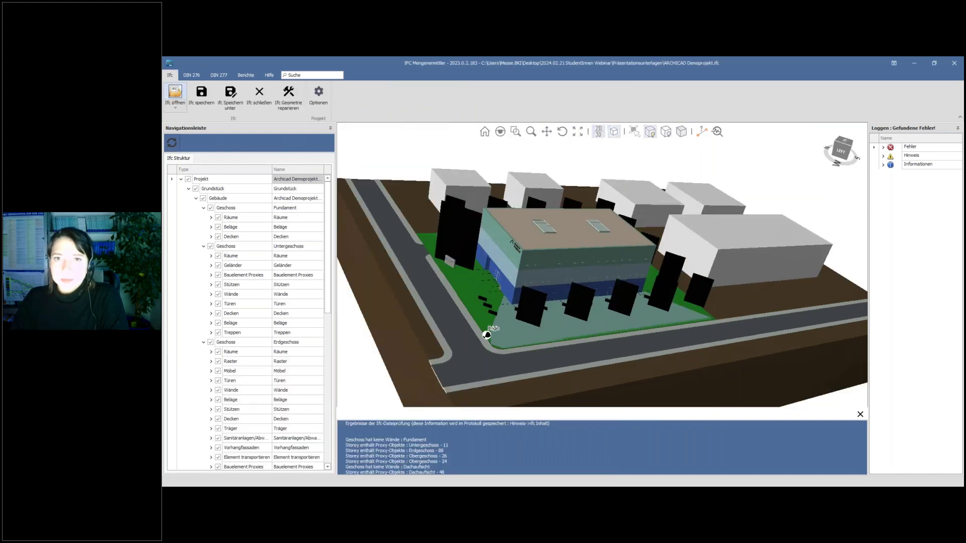
left_click(176, 93)
left_click(302, 128)
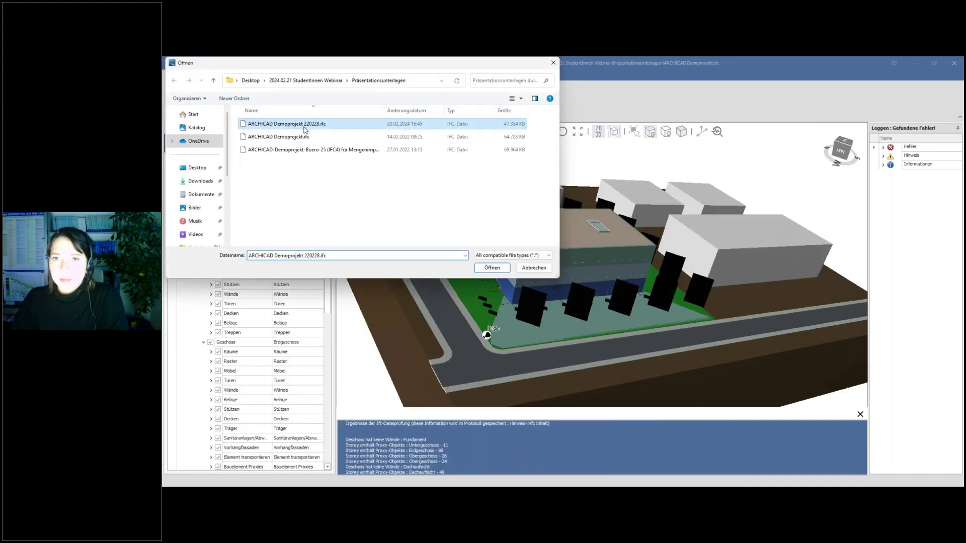
double_click(301, 128)
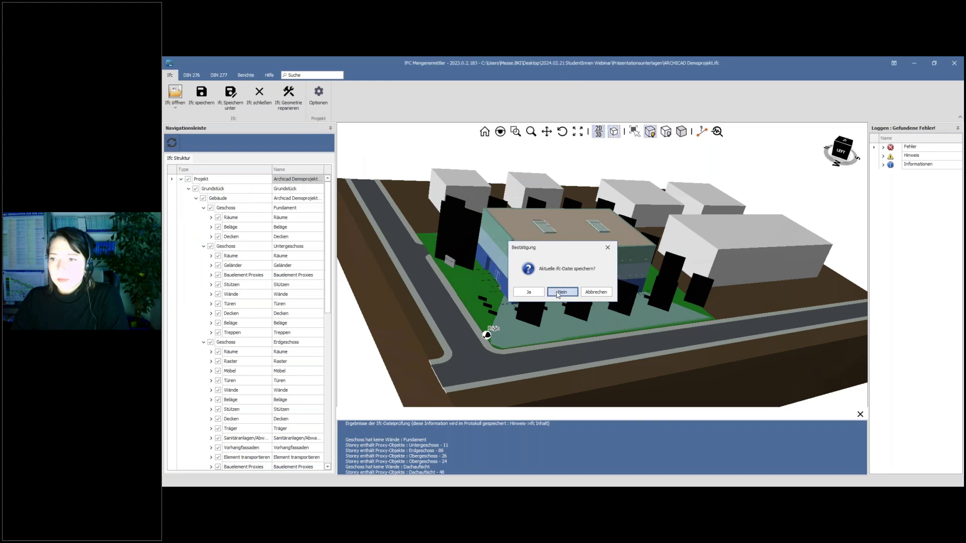
left_click(562, 292)
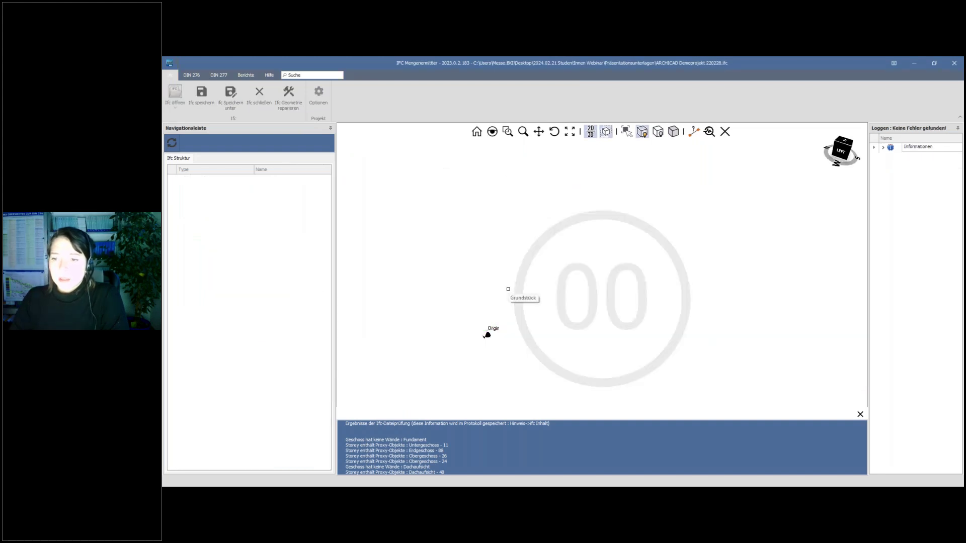
Switch to the browser and open the Kostenfreie Webinare page within BKI's seminars on Kostenplanung.
key("alt+Tab")
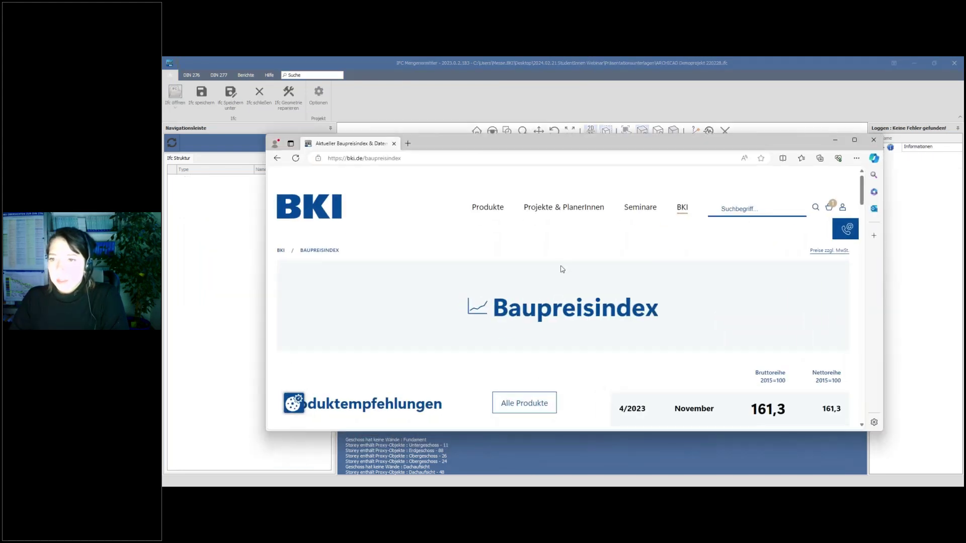
left_click_drag(580, 135, 579, 80)
mouse_move(637, 156)
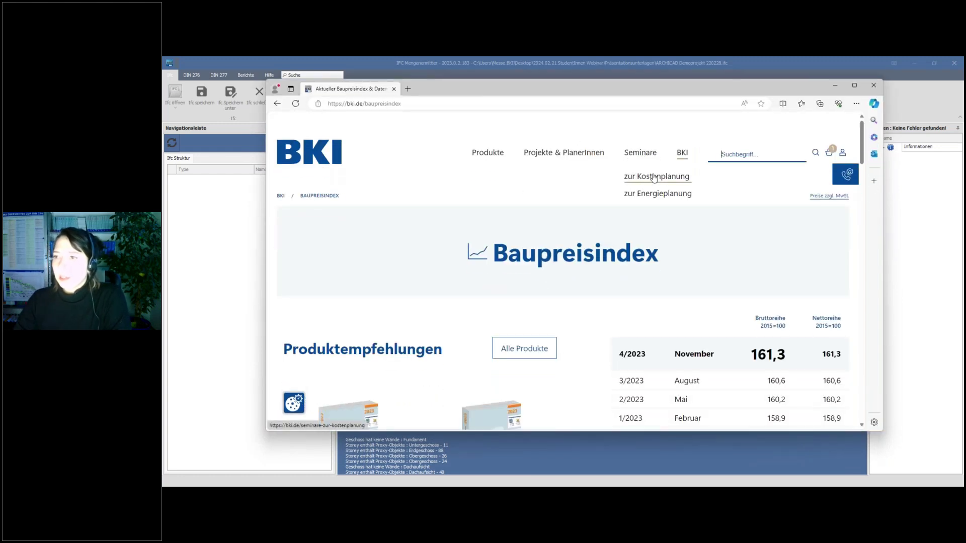
left_click(634, 180)
scroll(607, 256, "down", 2)
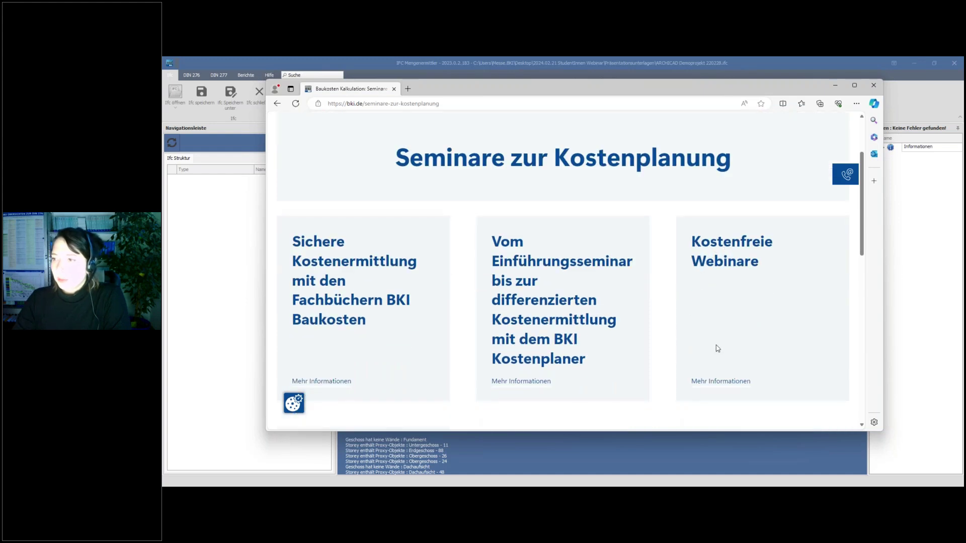
left_click(712, 388)
Look through the free Kostenplaner 2024 webinars and open Webinar W1a to read its topics and date.
scroll(399, 234, "down", 3)
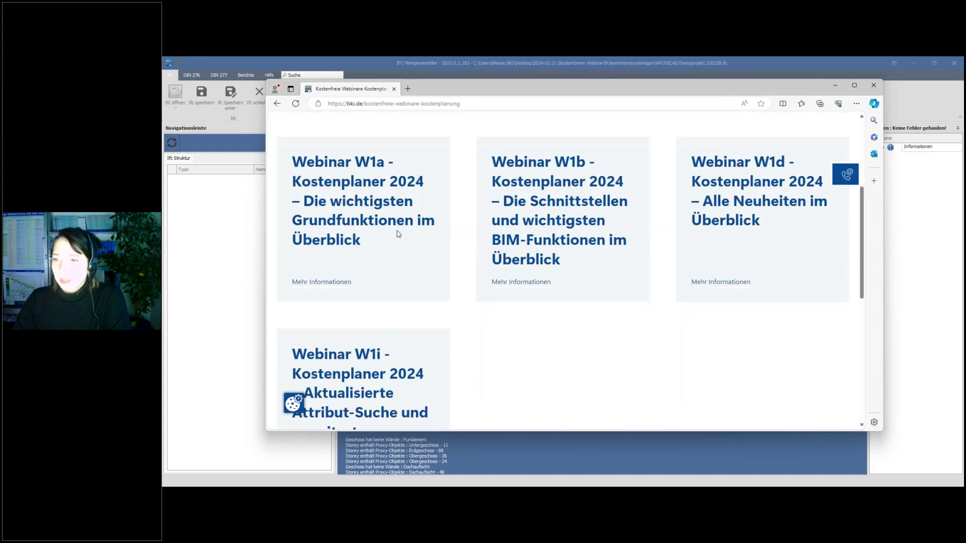
scroll(399, 236, "down", 2)
scroll(397, 248, "up", 2)
left_click(328, 283)
scroll(367, 248, "down", 3)
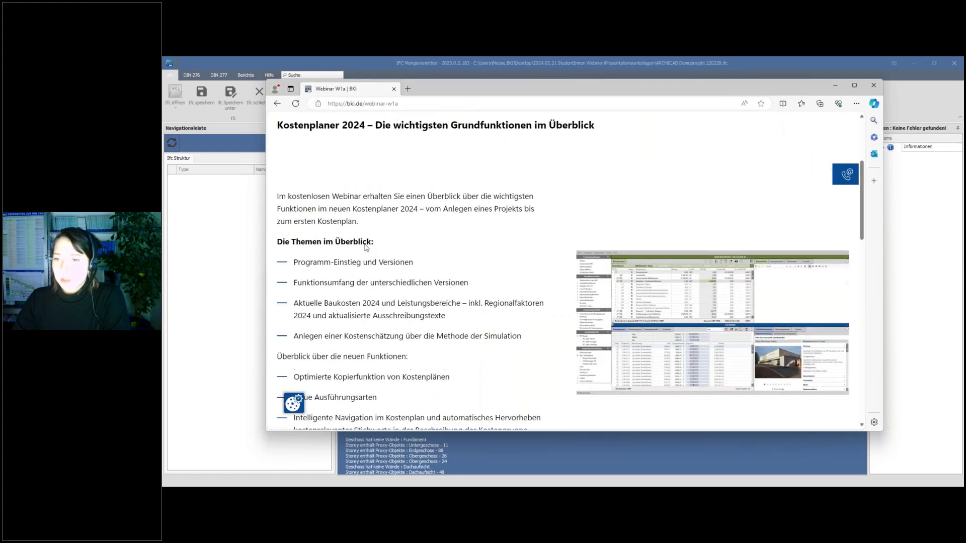
scroll(367, 248, "down", 5)
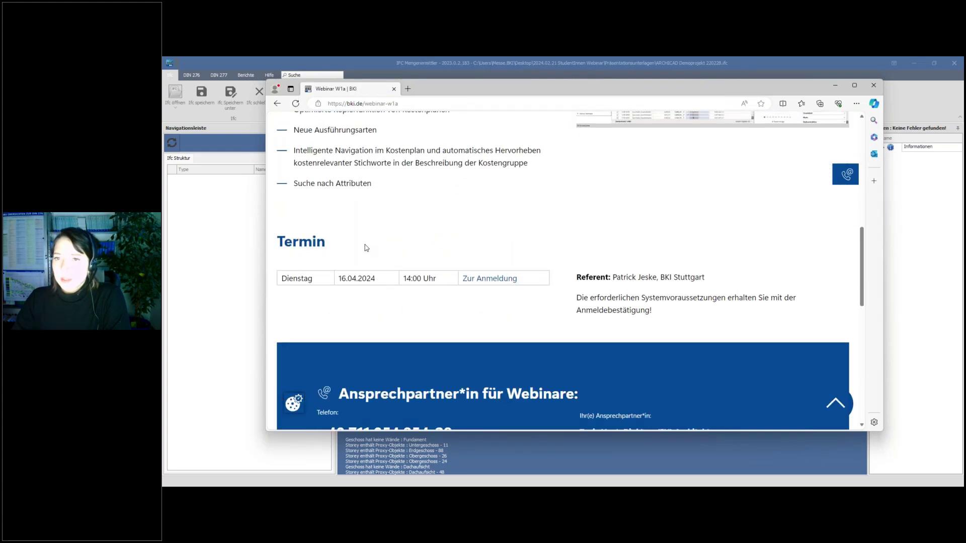
Check the date and registration section of Webinar W1a and return to the overview of seminars on Kostenplanung.
scroll(364, 249, "up", 1)
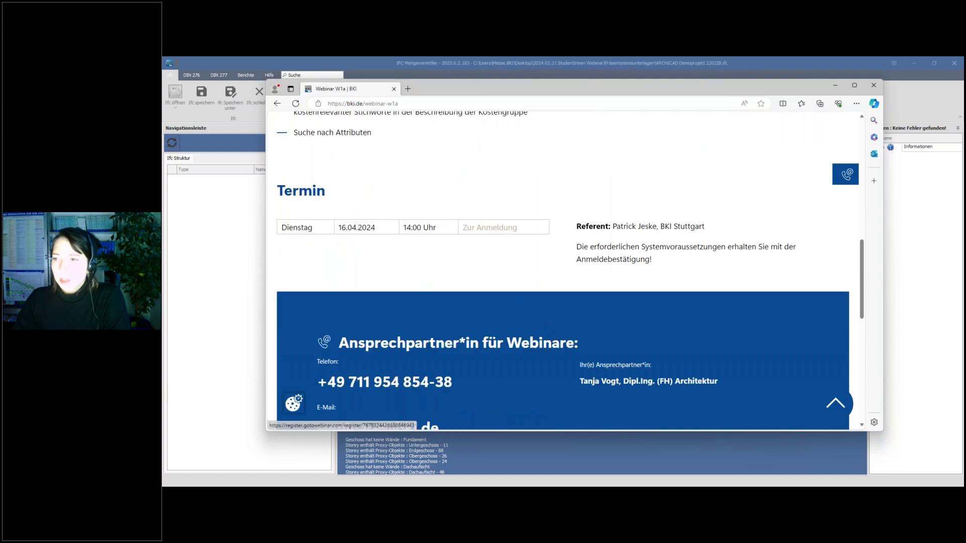
scroll(502, 263, "down", 3)
scroll(502, 262, "up", 4)
scroll(502, 264, "up", 10)
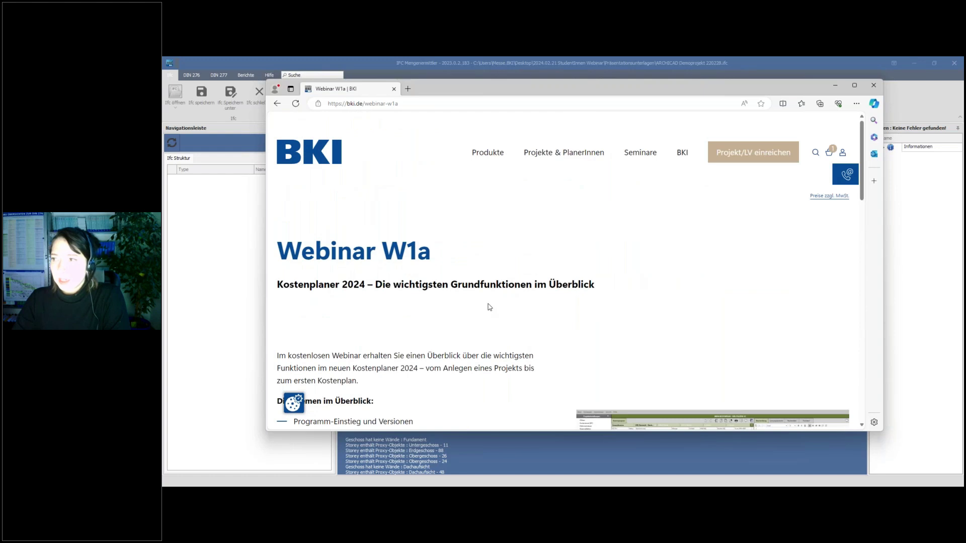
mouse_move(641, 154)
left_click(646, 178)
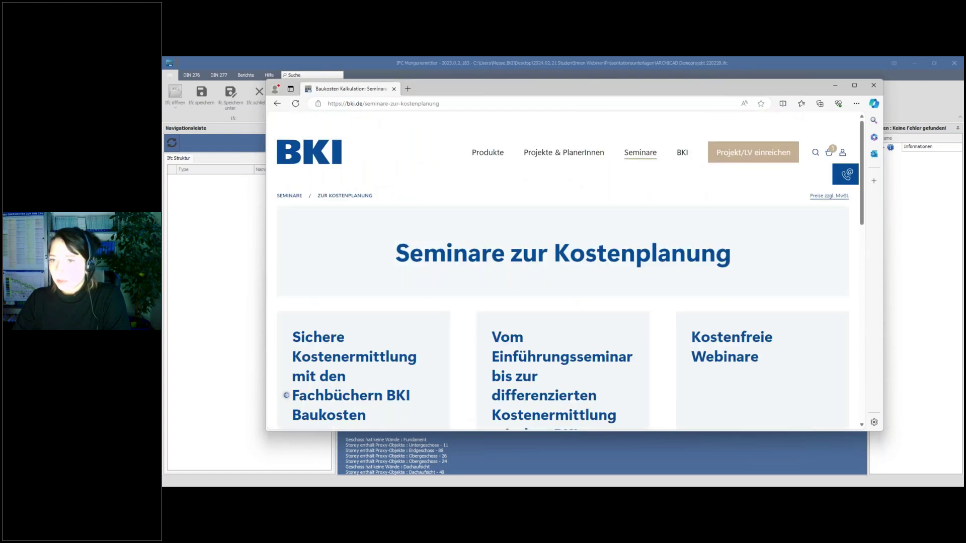
Open the Video-Aufzeichnungen page from the overview of seminars on Kostenplanung.
scroll(689, 325, "down", 2)
scroll(688, 325, "down", 2)
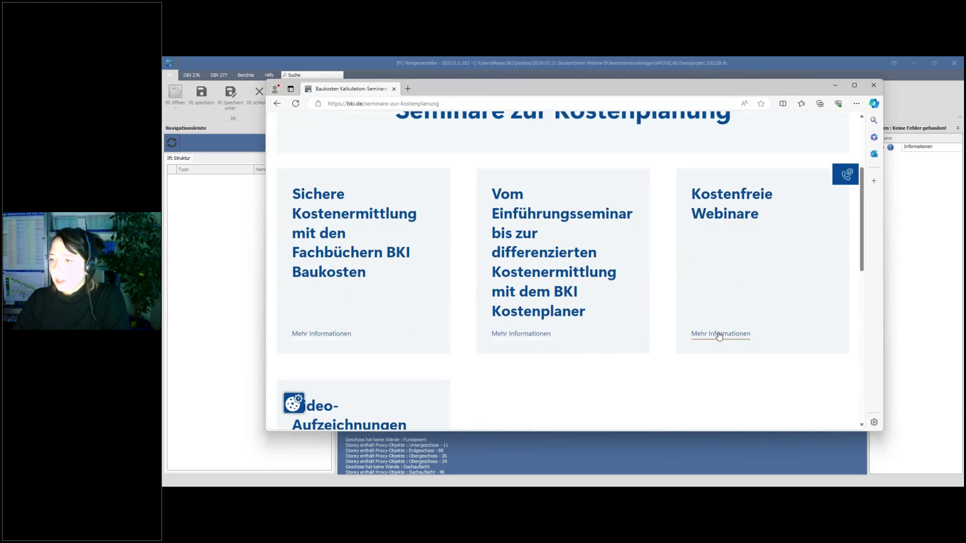
scroll(354, 321, "down", 2)
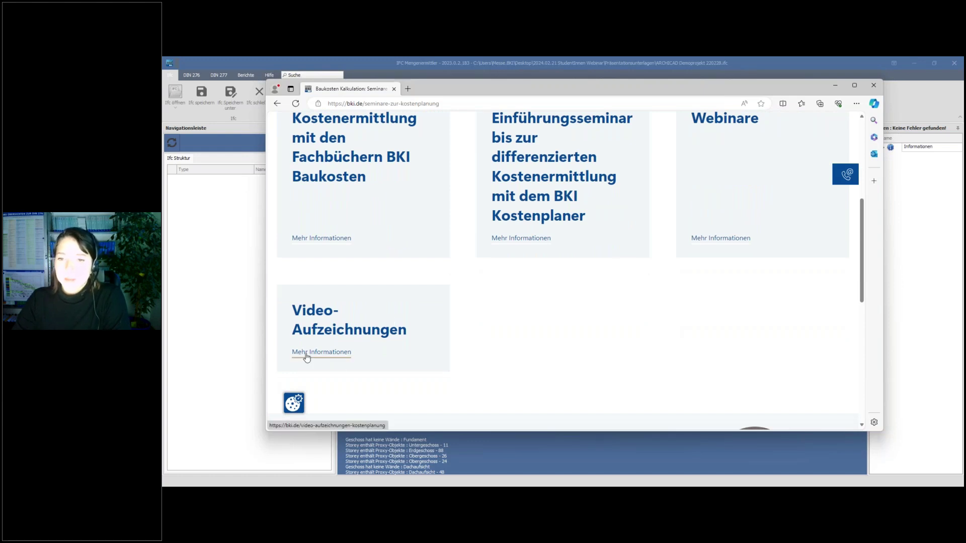
scroll(307, 358, "up", 4)
mouse_move(638, 156)
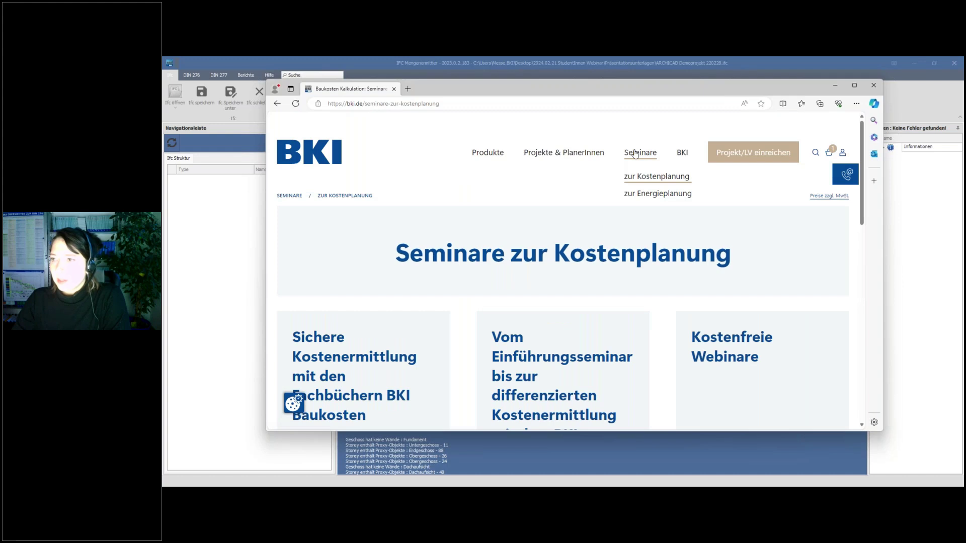
left_click(641, 177)
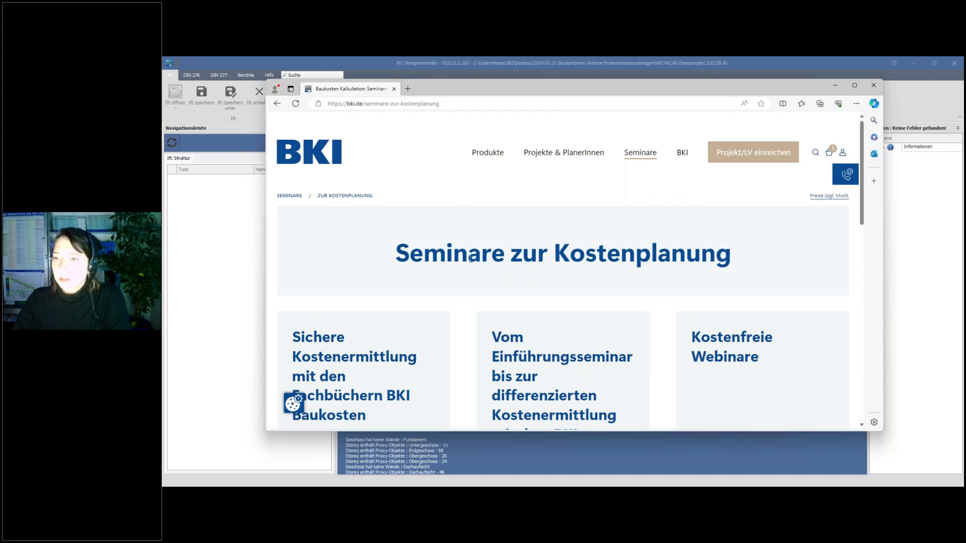
scroll(468, 261, "down", 5)
left_click(309, 352)
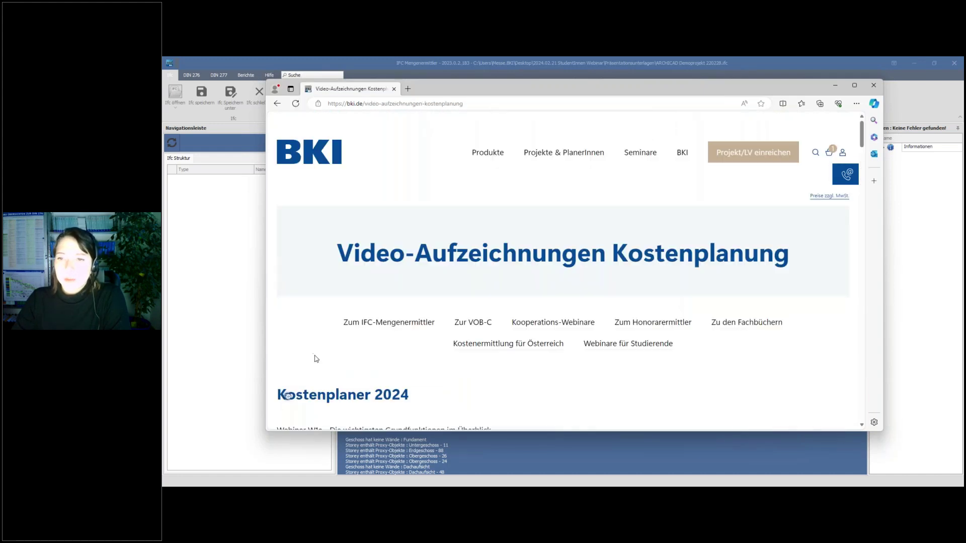
Look through the webinar recordings from Kostenplaner 2024, Kostenermittlung für Österreich and VOB-C down to the IFC-Mengenermittler.
scroll(391, 282, "down", 6)
scroll(391, 282, "up", 3)
scroll(379, 243, "down", 2)
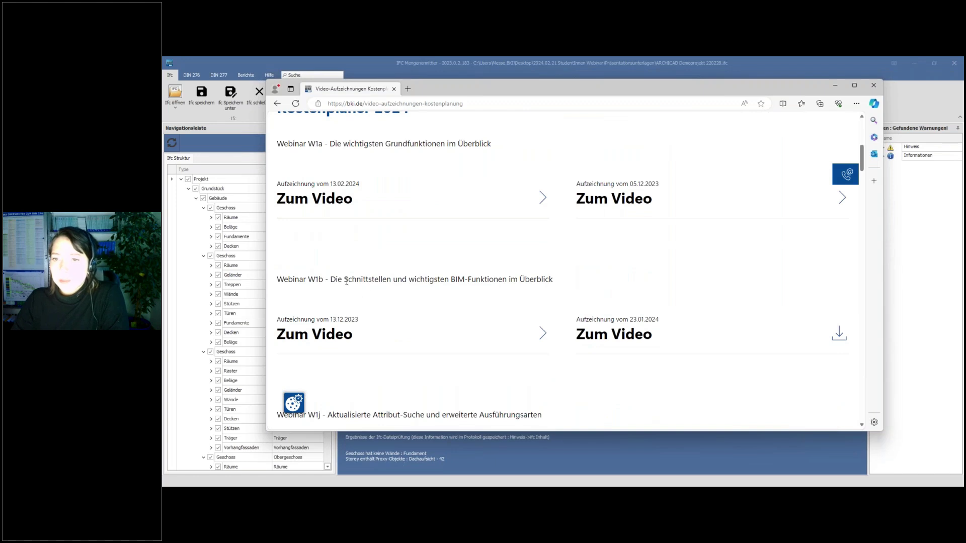
scroll(455, 284, "down", 4)
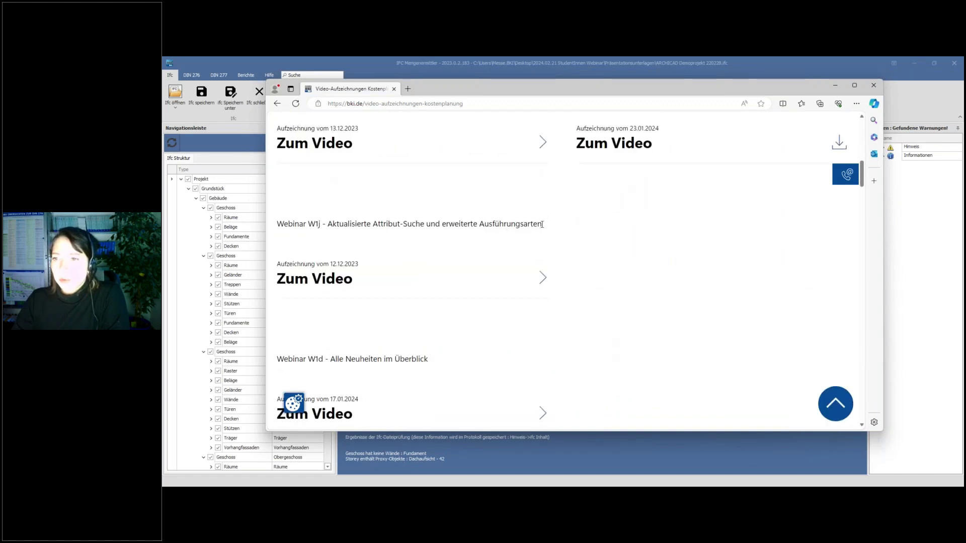
scroll(438, 274, "down", 4)
scroll(373, 260, "down", 4)
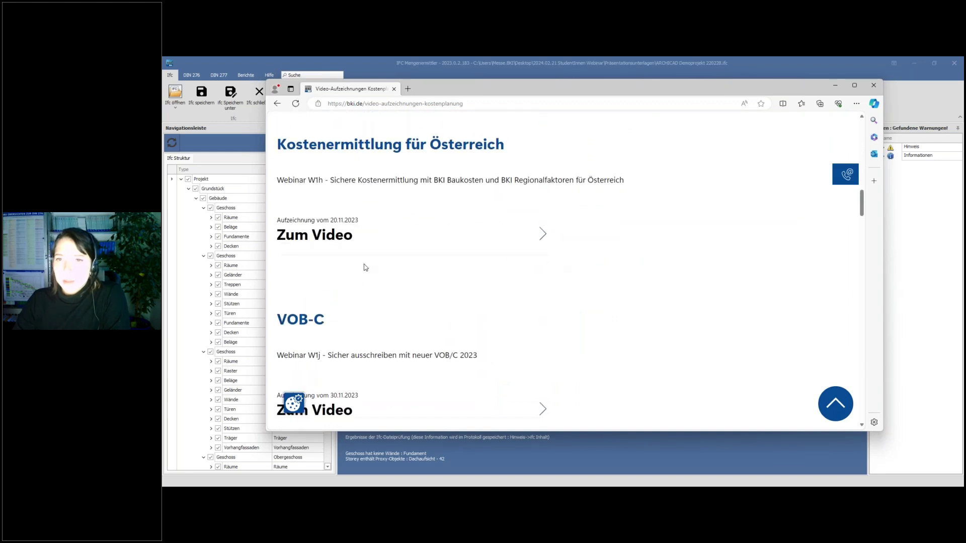
scroll(446, 210, "up", 2)
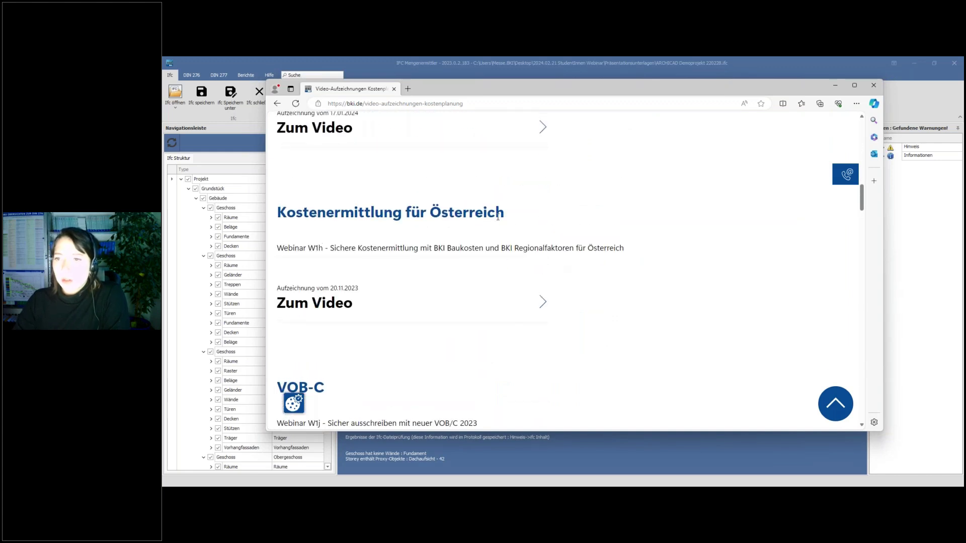
scroll(398, 221, "down", 8)
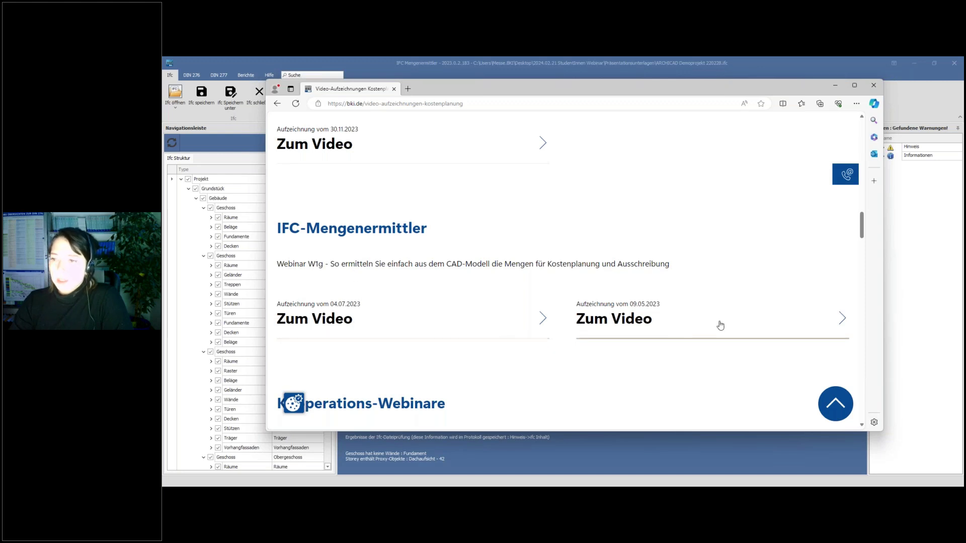
Return to the IFC Mengenermittler and examine the ARCHICAD demo building from the corner with the Archicad lettering.
left_click(835, 88)
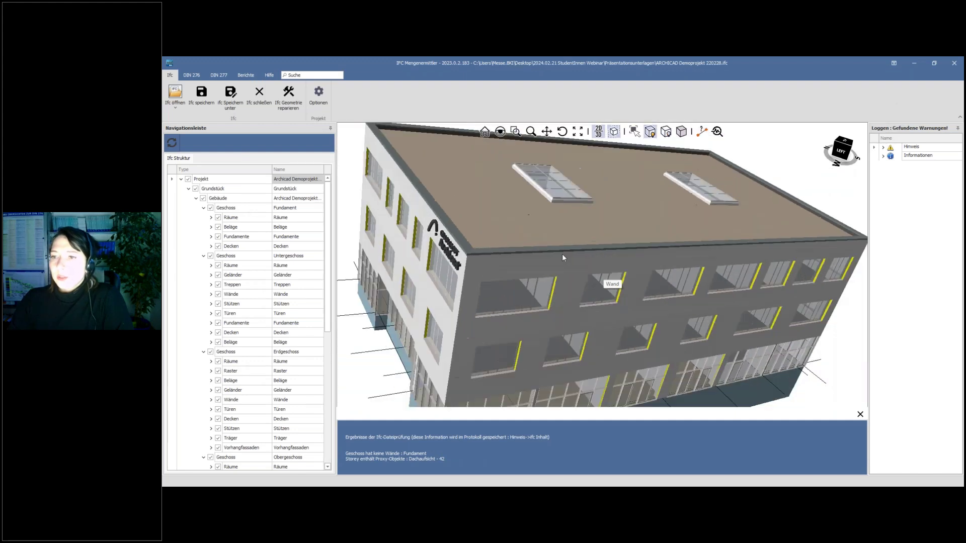
left_click_drag(358, 194, 668, 234)
scroll(668, 234, "up", 5)
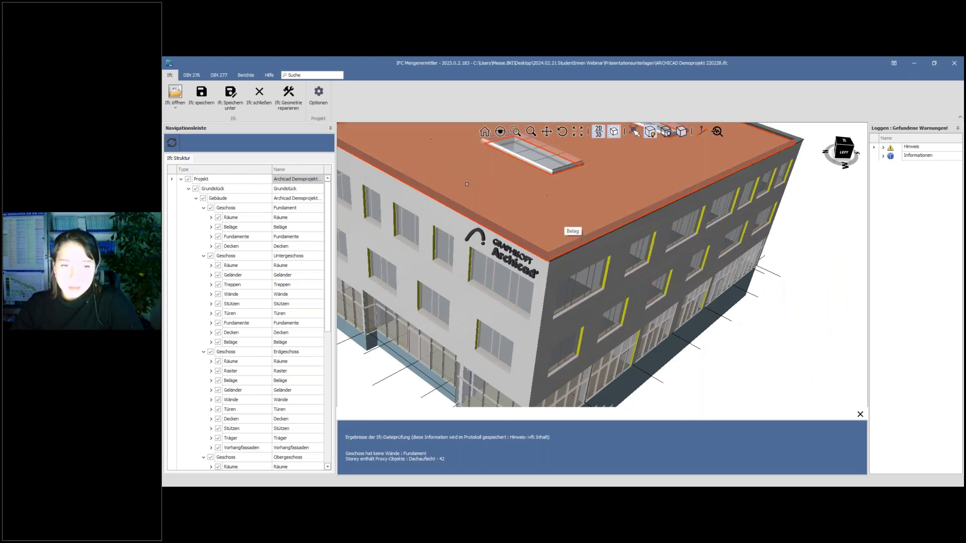
scroll(466, 184, "down", 5)
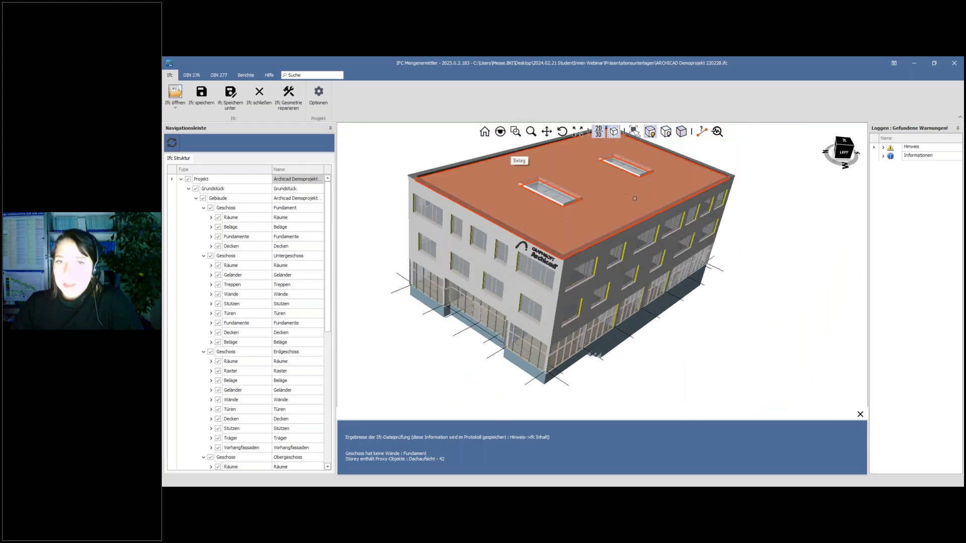
scroll(635, 198, "up", 2)
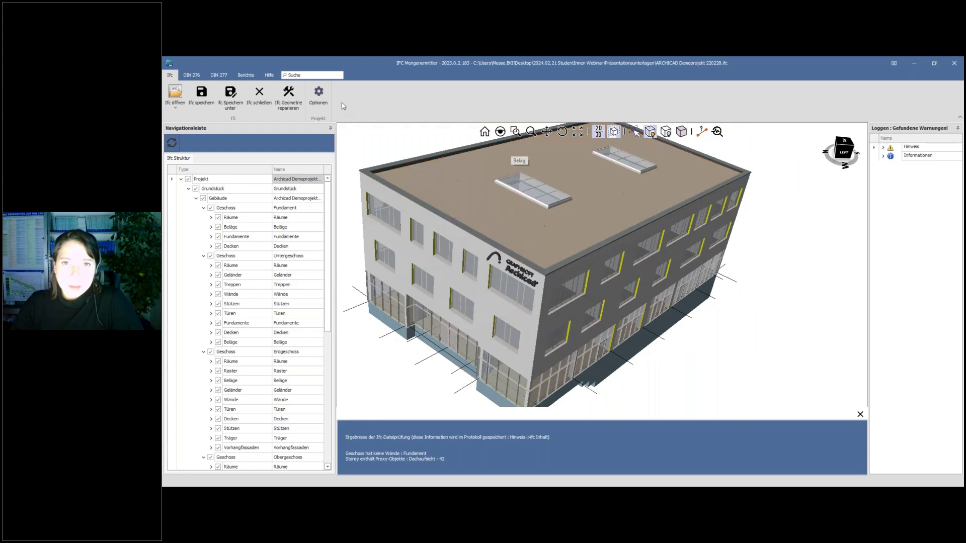
In the DIN 276 view, calculate the quantities of the façade wall bearing the Archicad lettering and assign its cost groups automatically.
left_click(194, 75)
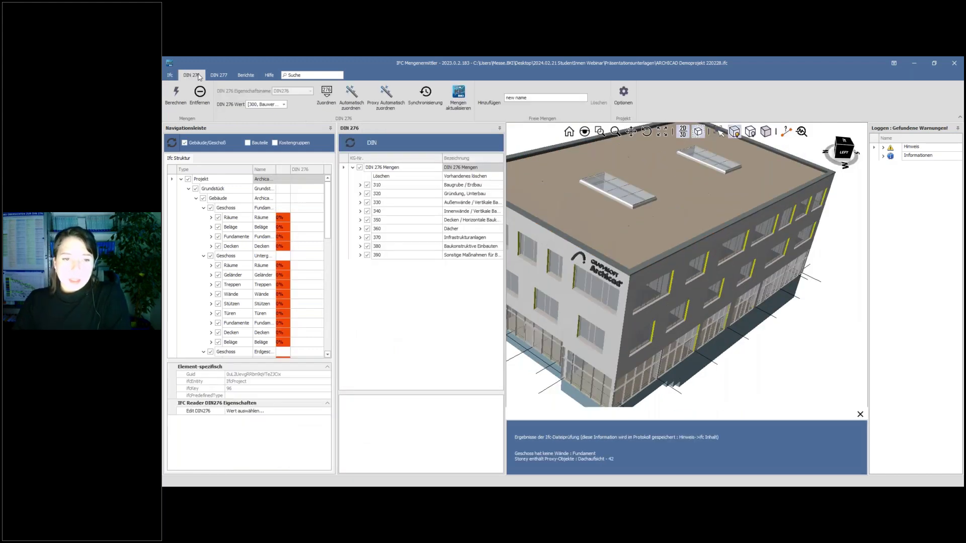
scroll(563, 218, "down", 2)
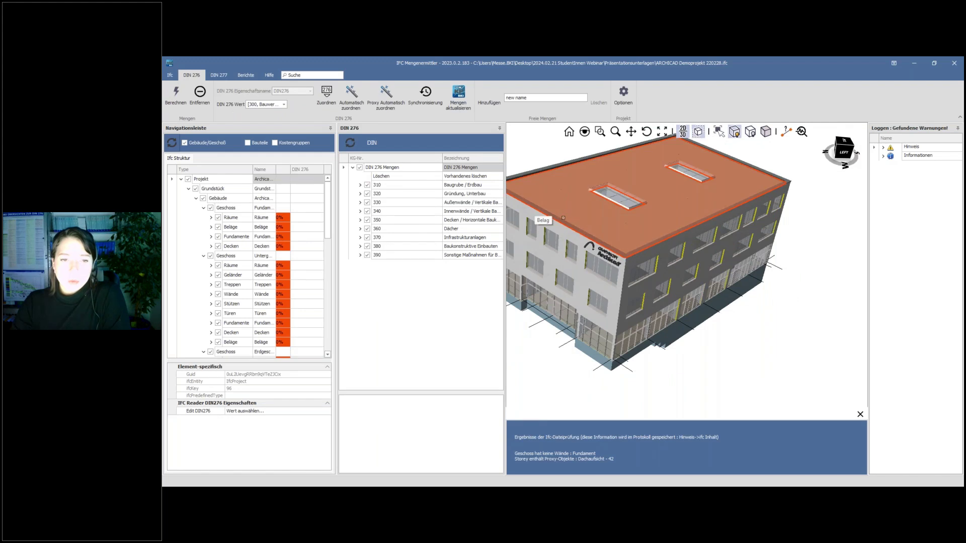
scroll(563, 217, "up", 2)
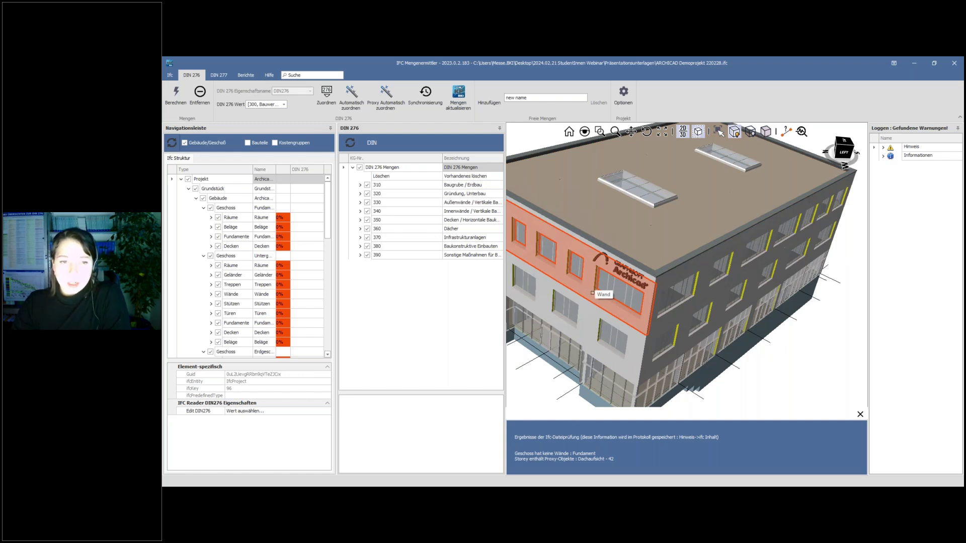
left_click(588, 284)
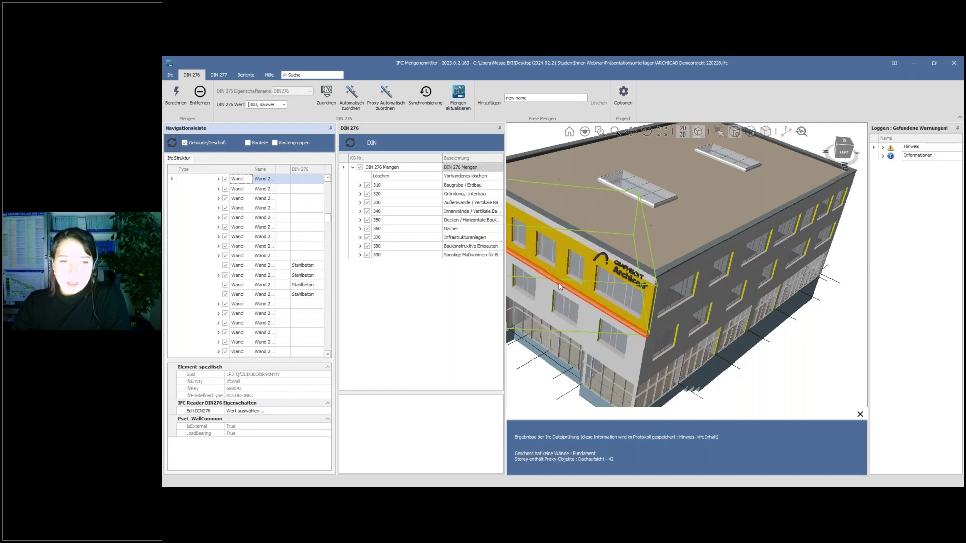
left_click(580, 299)
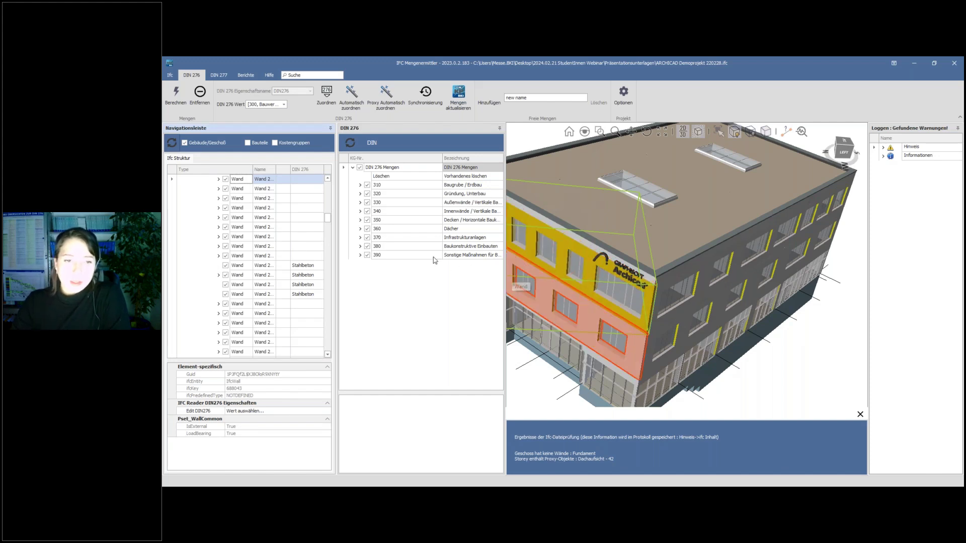
left_click(176, 98)
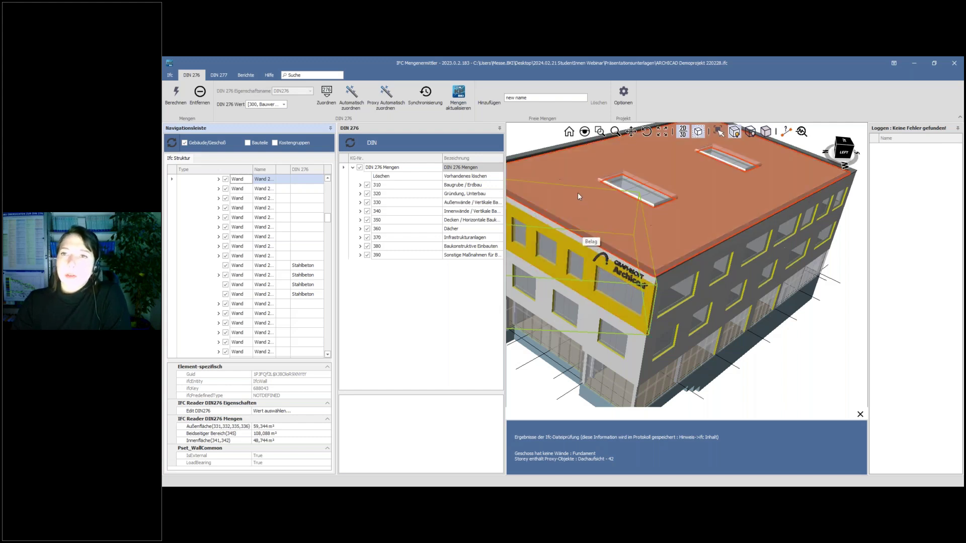
left_click(353, 99)
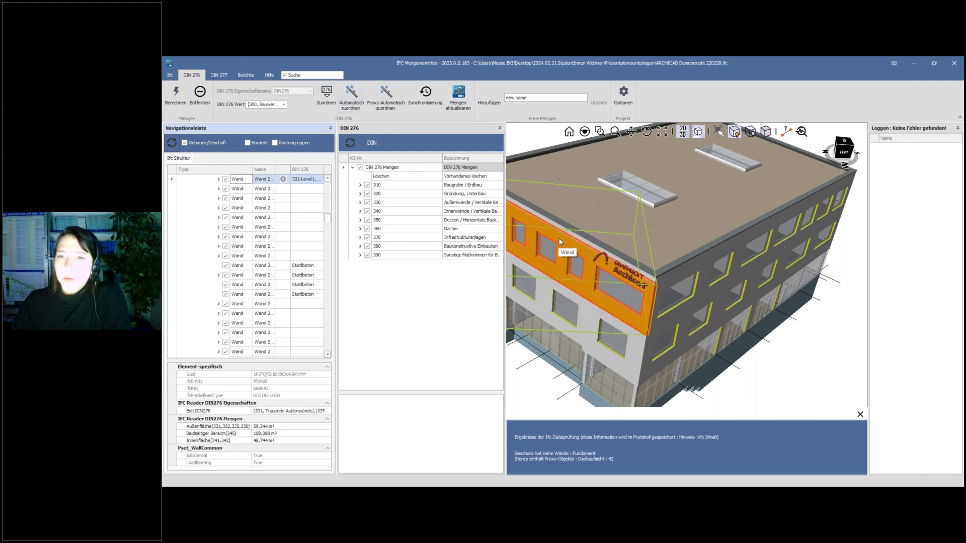
Assign cost group 331 Tragende Außenwände manually to the wall listed below the automatically assigned one, and reselect the latter.
scroll(258, 193, "up", 2)
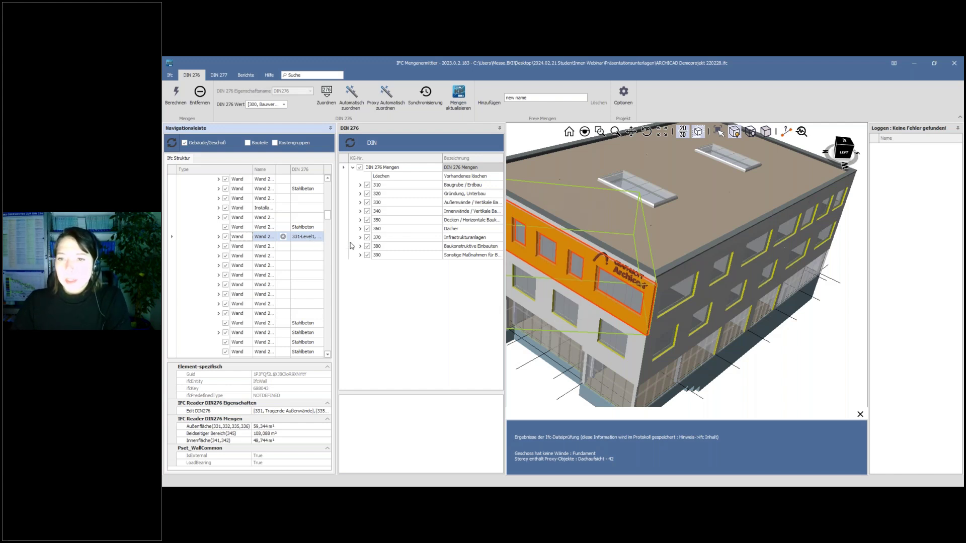
left_click(244, 247)
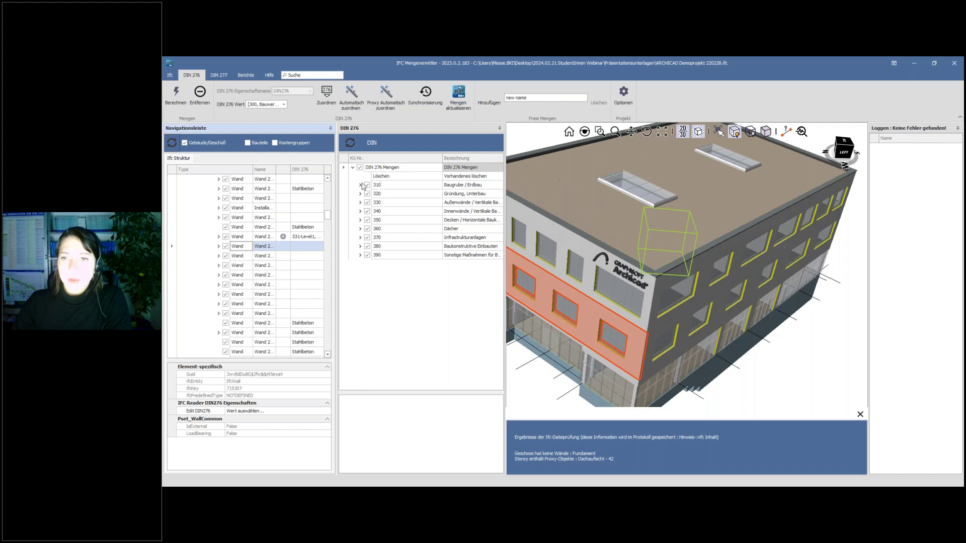
left_click(360, 202)
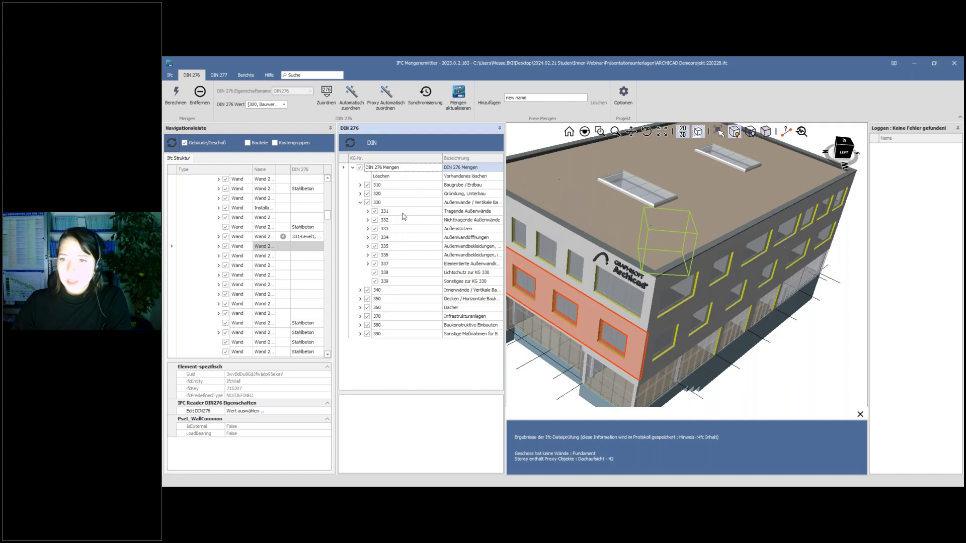
left_click_drag(403, 215, 268, 247)
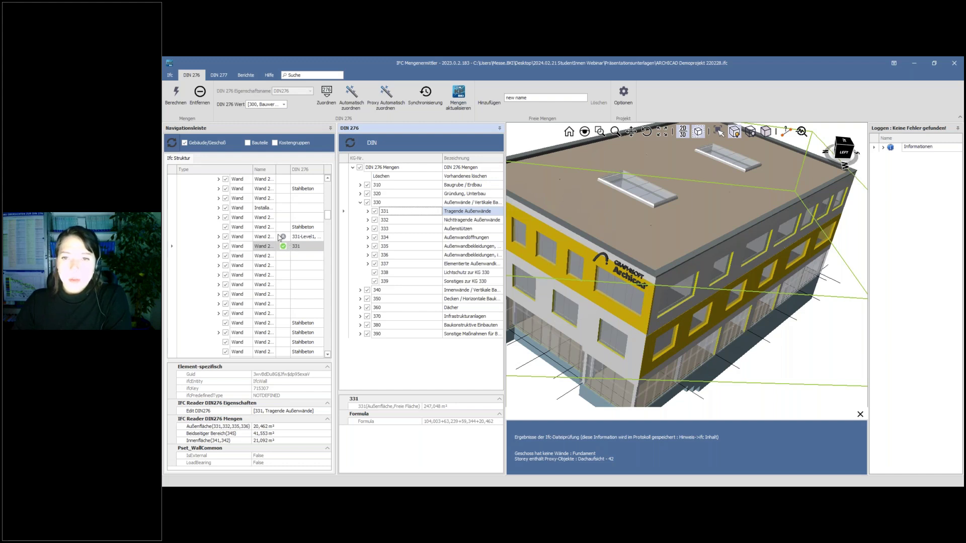
left_click(285, 240)
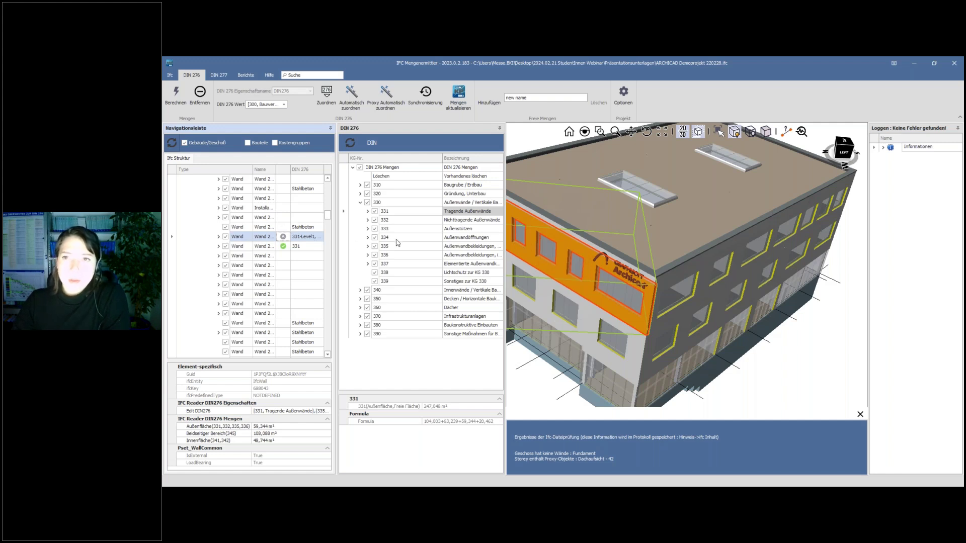
Update the Kostenplaner quantities from the current IFC model and bring up the IFC-ME Datenübernahme dialog.
left_click(461, 102)
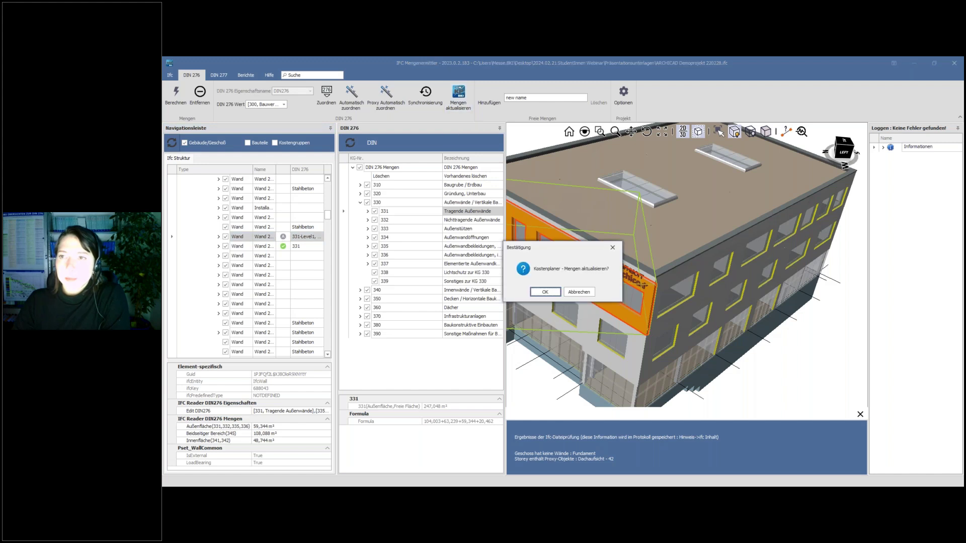
left_click(545, 292)
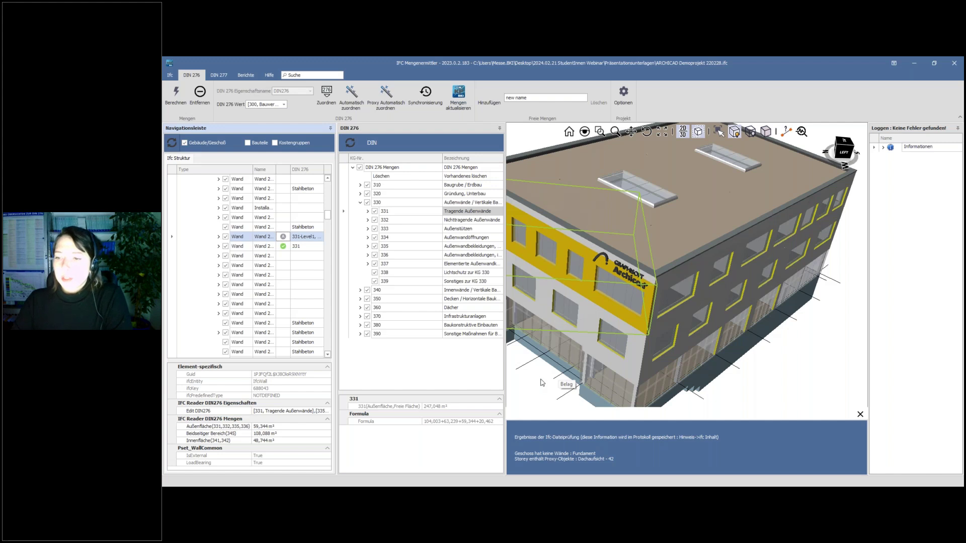
scroll(542, 383, "down", 2)
scroll(715, 373, "down", 2)
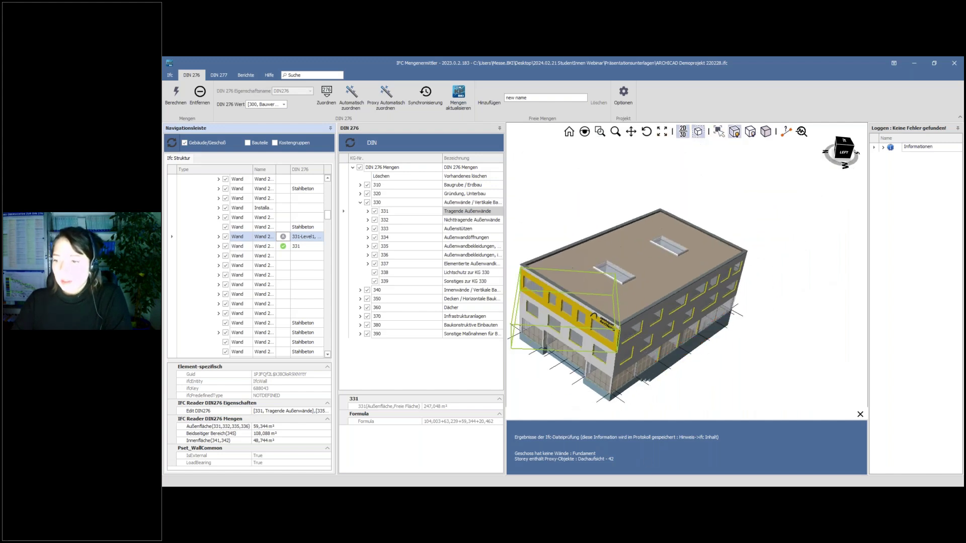
mouse_move(659, 490)
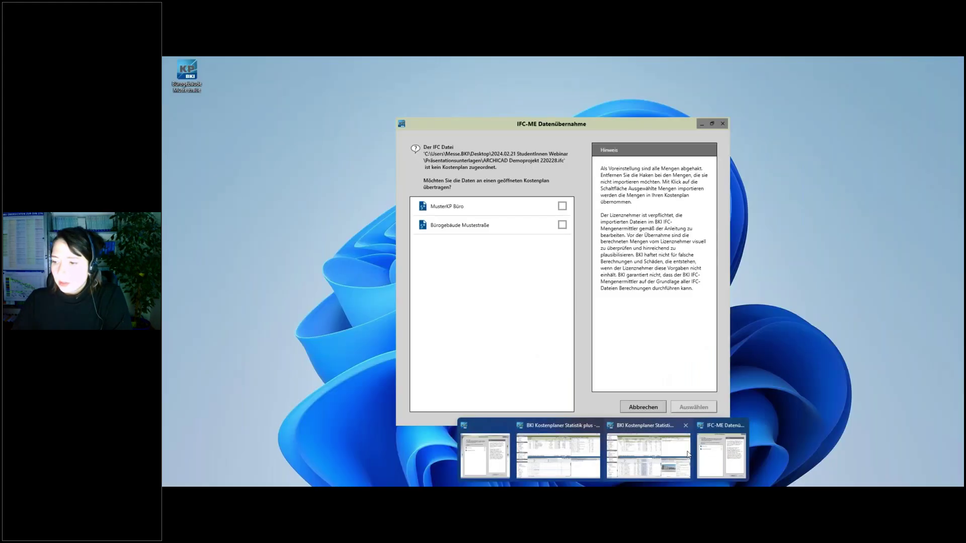
mouse_move(641, 462)
left_click(721, 455)
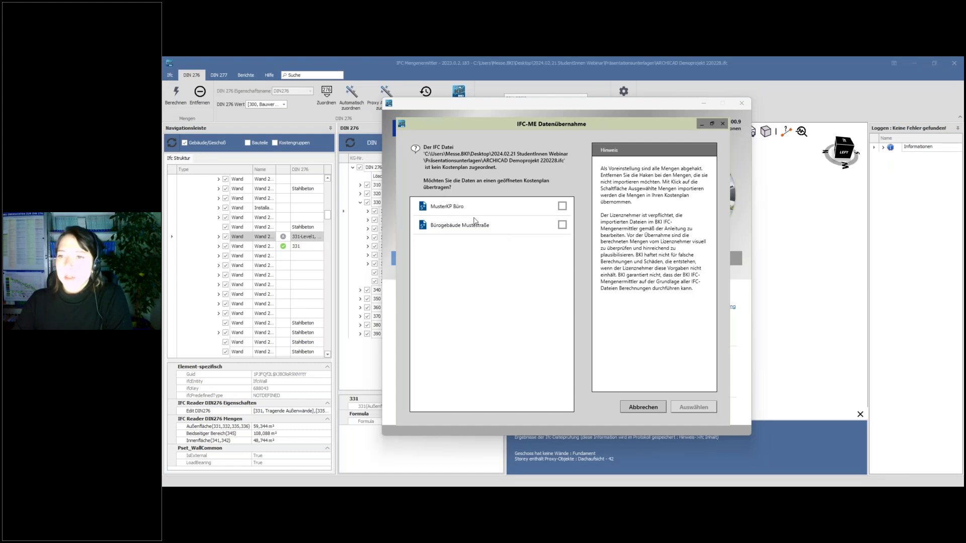
Choose the open cost plan Bürogebäude Mustestraße as target and import the DIN 276 quantities for 331, 335 and 336.
left_click(562, 226)
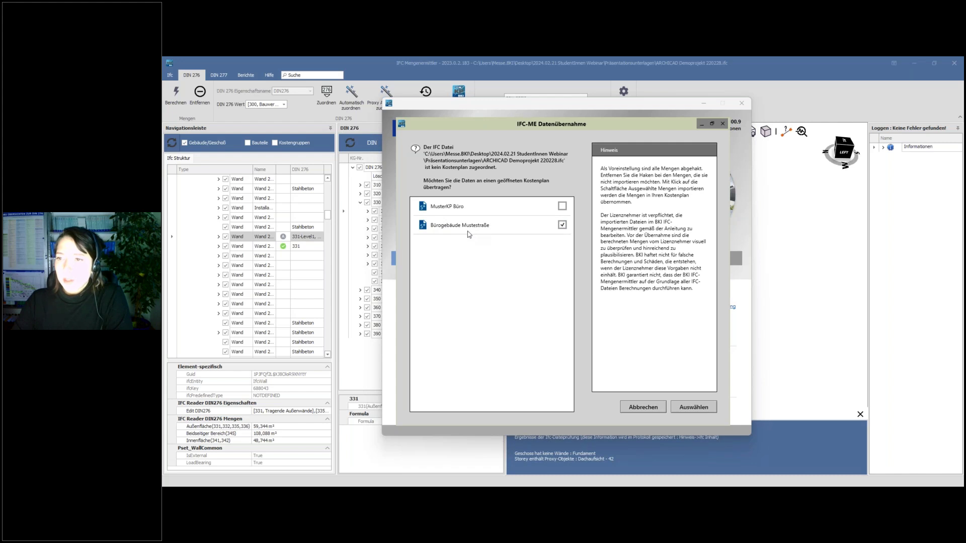
left_click(695, 407)
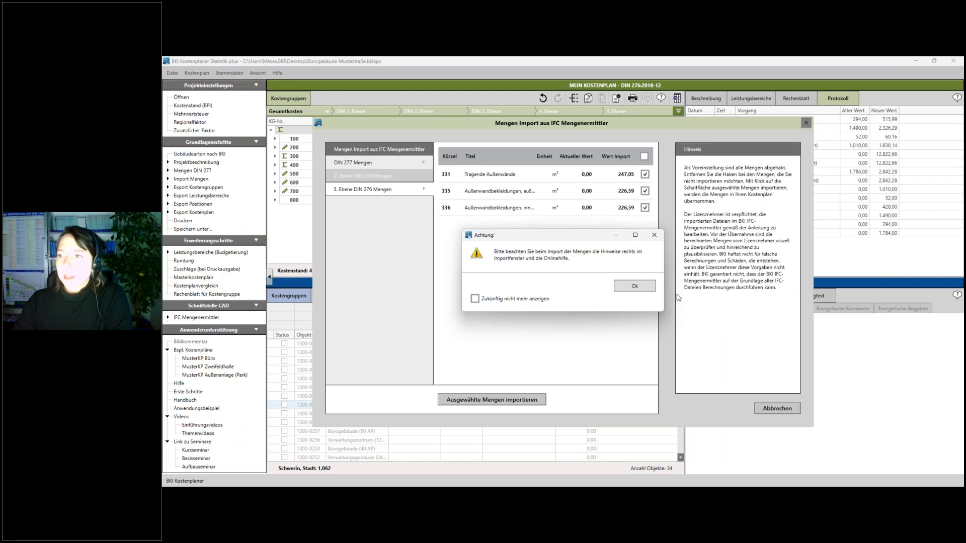
left_click(635, 285)
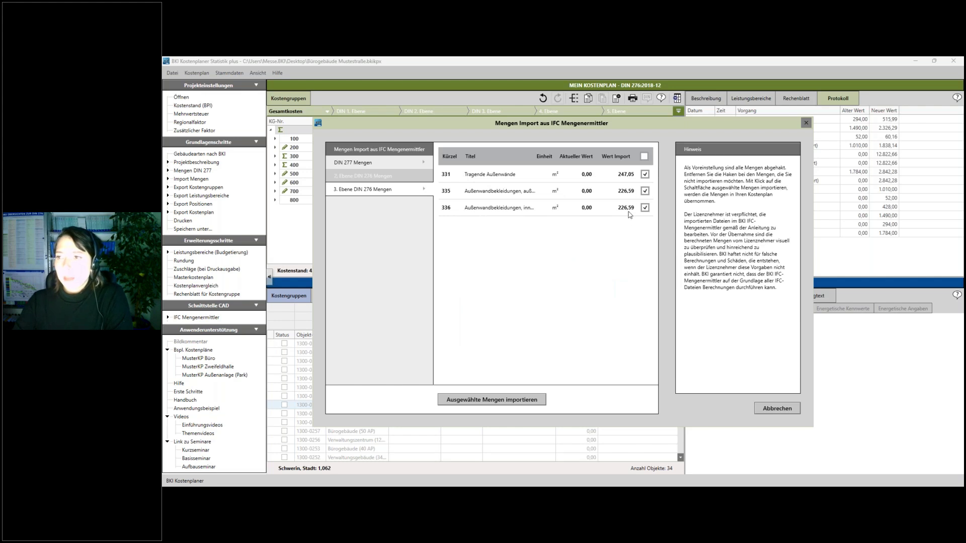
left_click(459, 404)
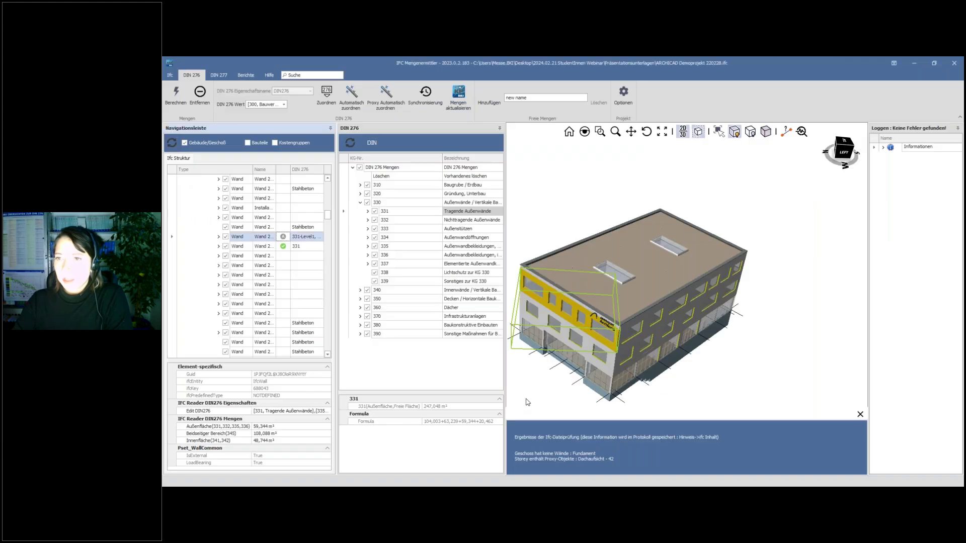
Check the cost groups and change log of the Bürogebäude Mustestraße cost plan in the Kostenplaner, and return to the IFC Mengenermittler.
mouse_move(633, 484)
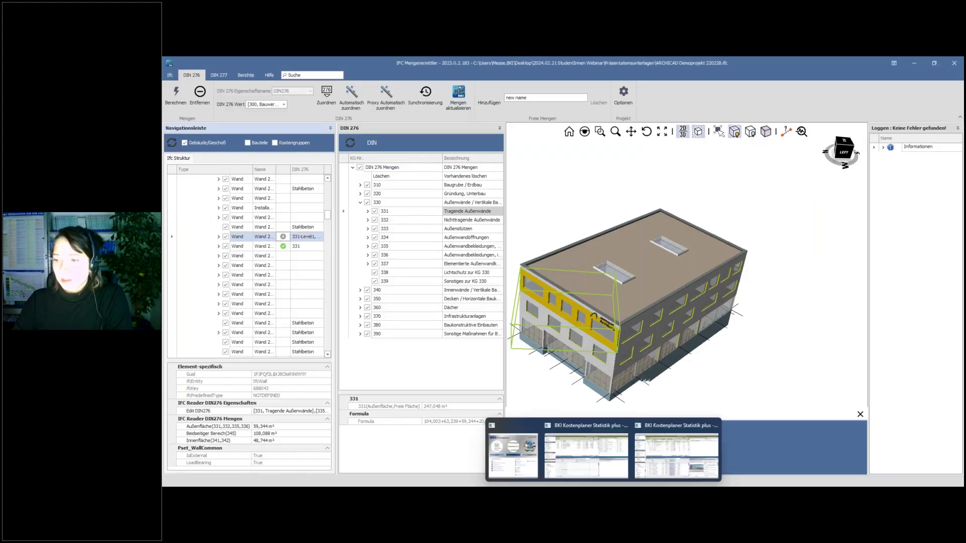
left_click(673, 453)
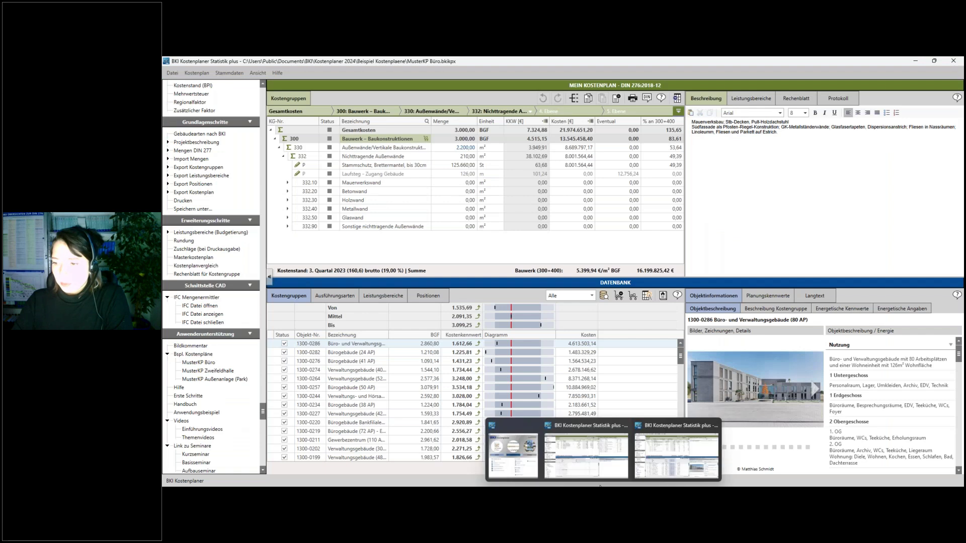
left_click(554, 508)
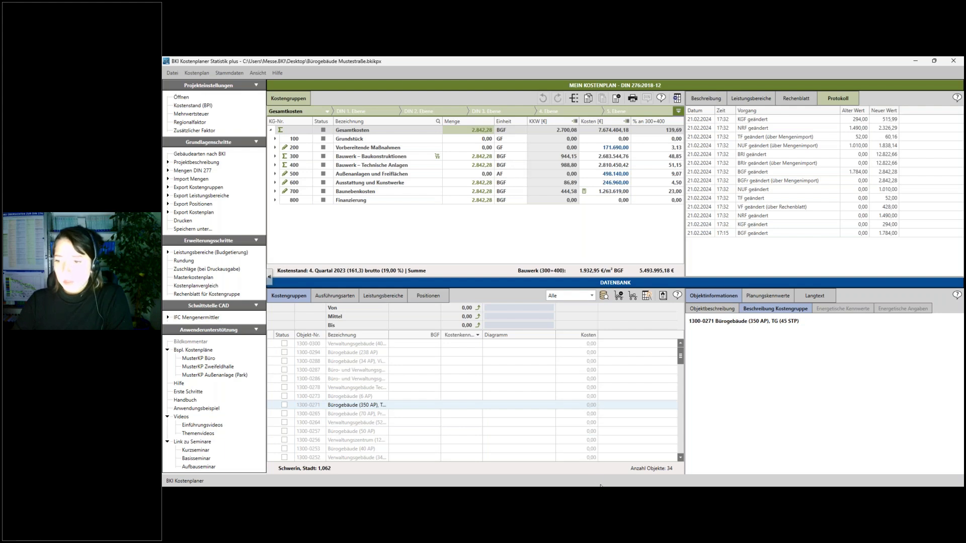
mouse_move(658, 488)
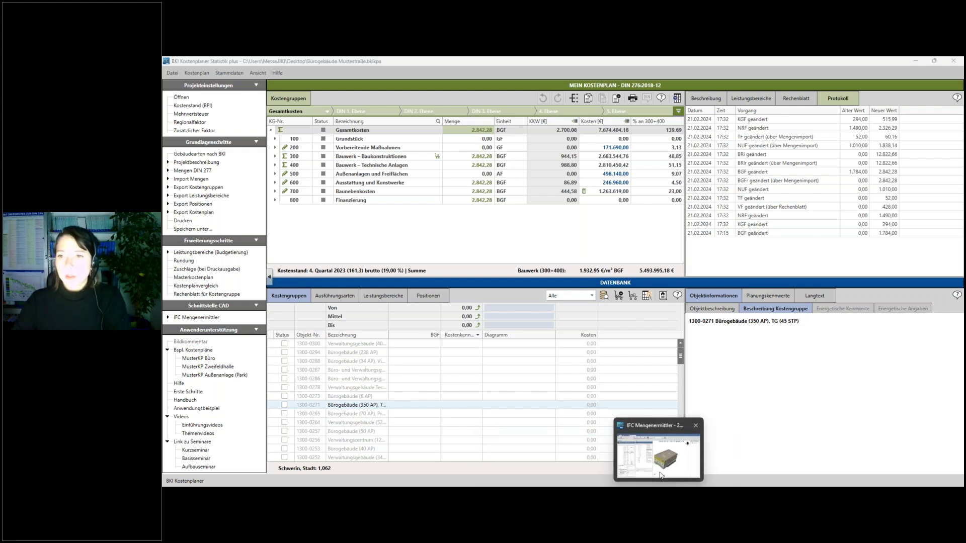
left_click(659, 453)
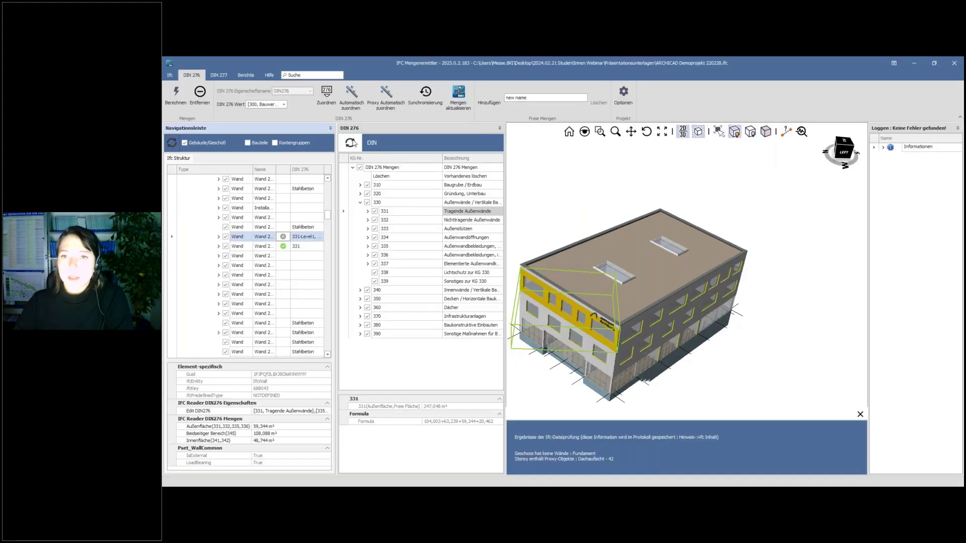
In the DIN 277 view, assign the area type VF, Verkehrsfläche to the ring-shaped room 2OG-23 on the upper storey.
left_click(218, 76)
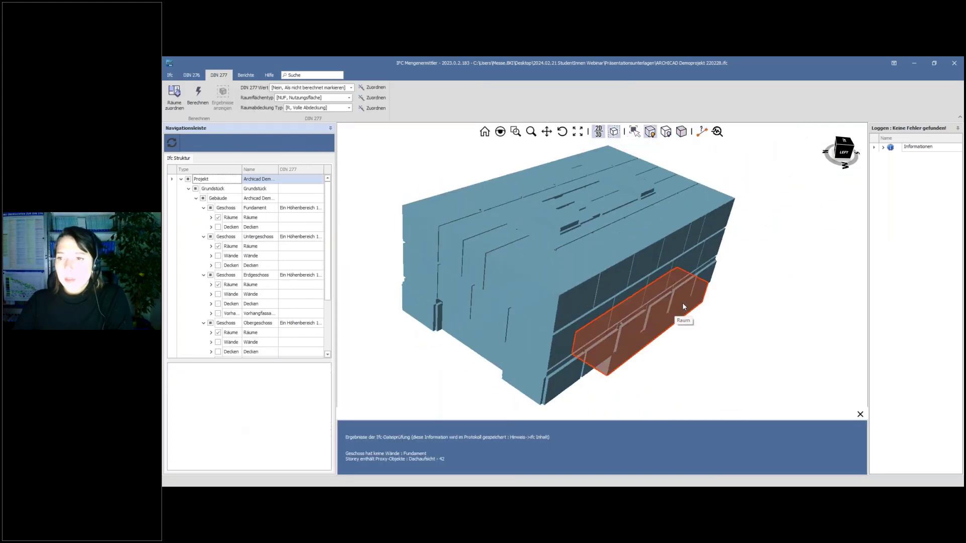
scroll(682, 303, "up", 4)
scroll(712, 308, "down", 4)
scroll(604, 196, "up", 3)
scroll(548, 261, "down", 2)
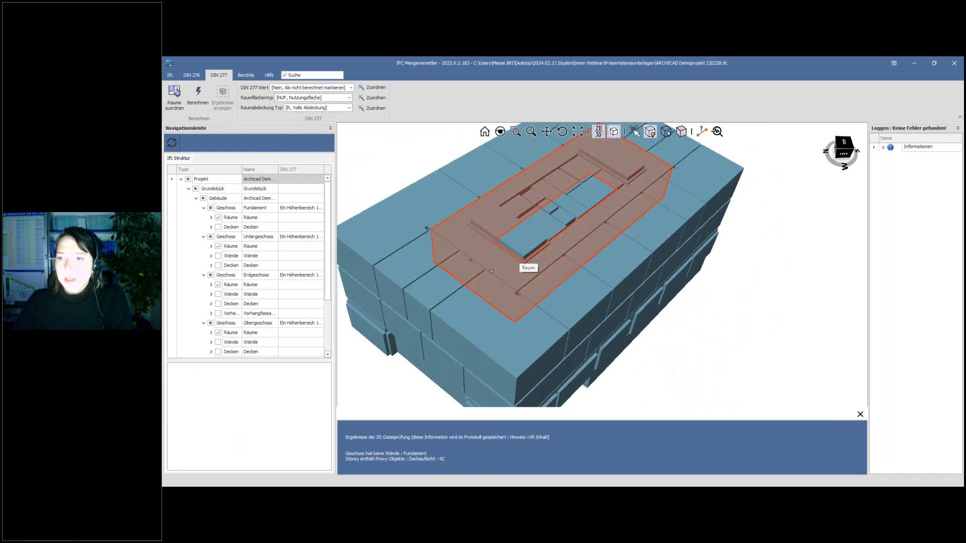
left_click(206, 106)
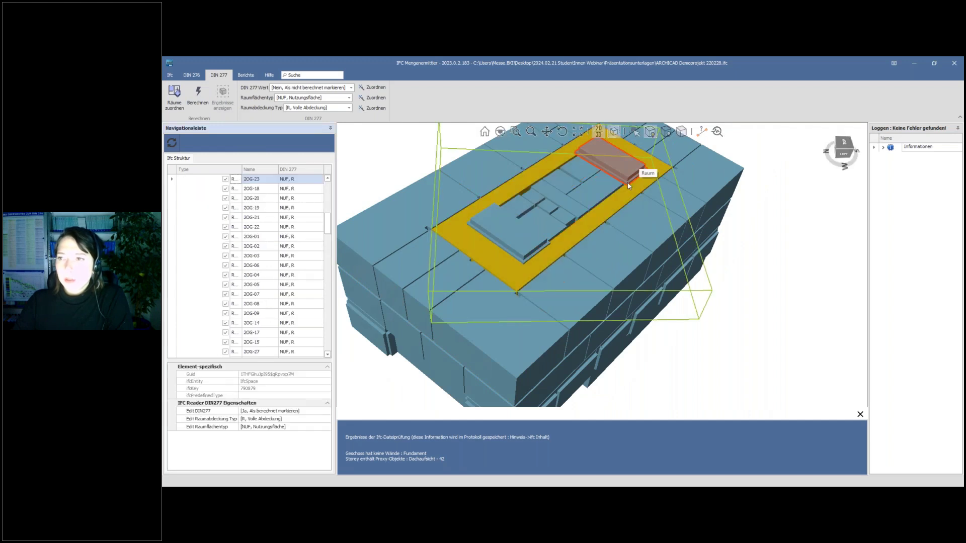
left_click(350, 98)
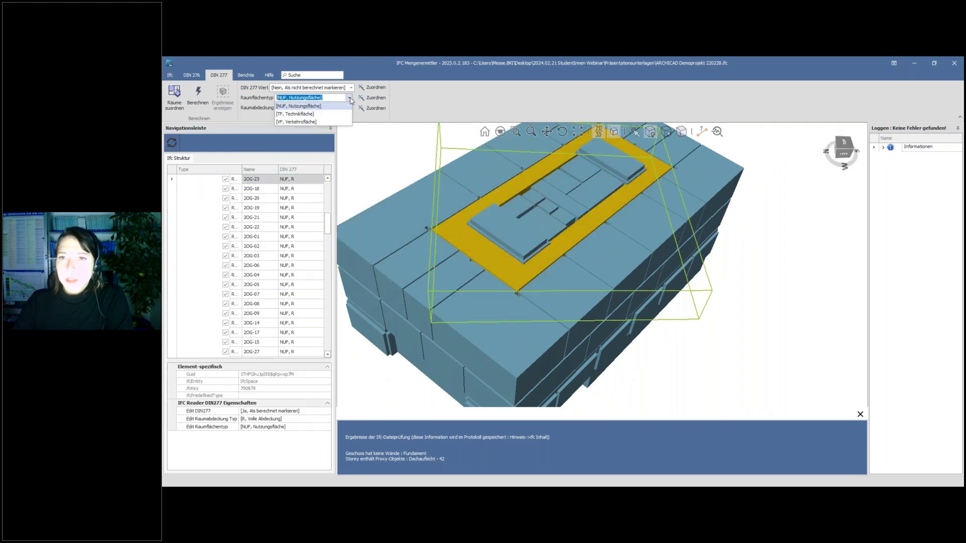
left_click(290, 122)
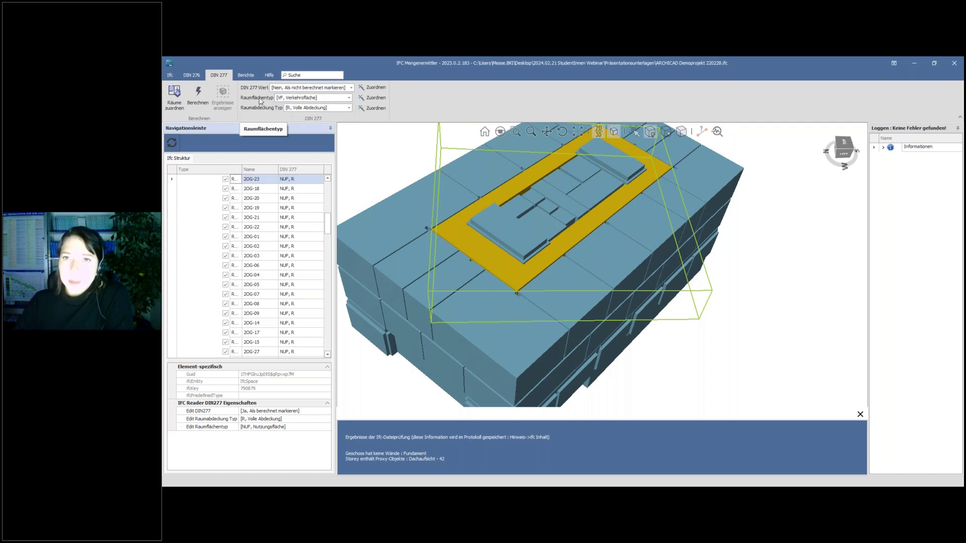
left_click(372, 98)
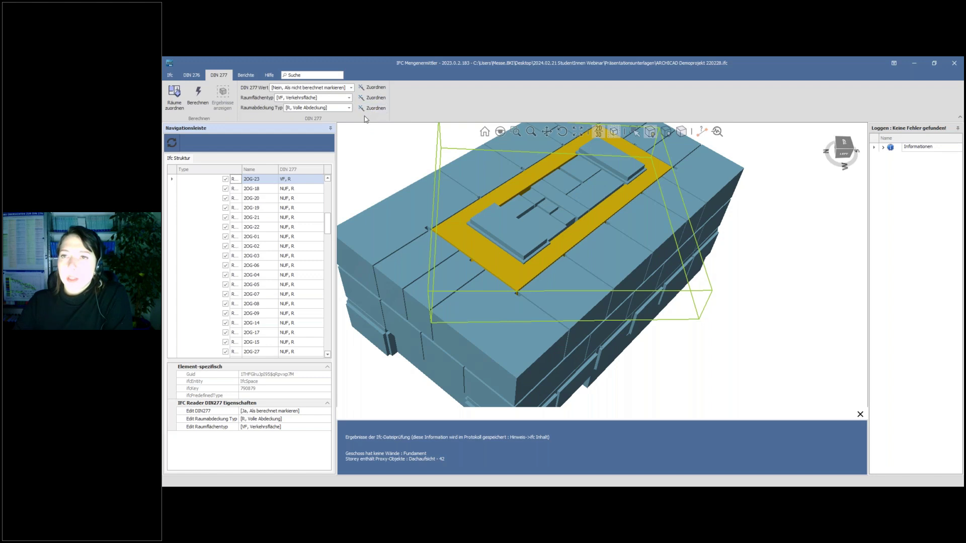
left_click(778, 300)
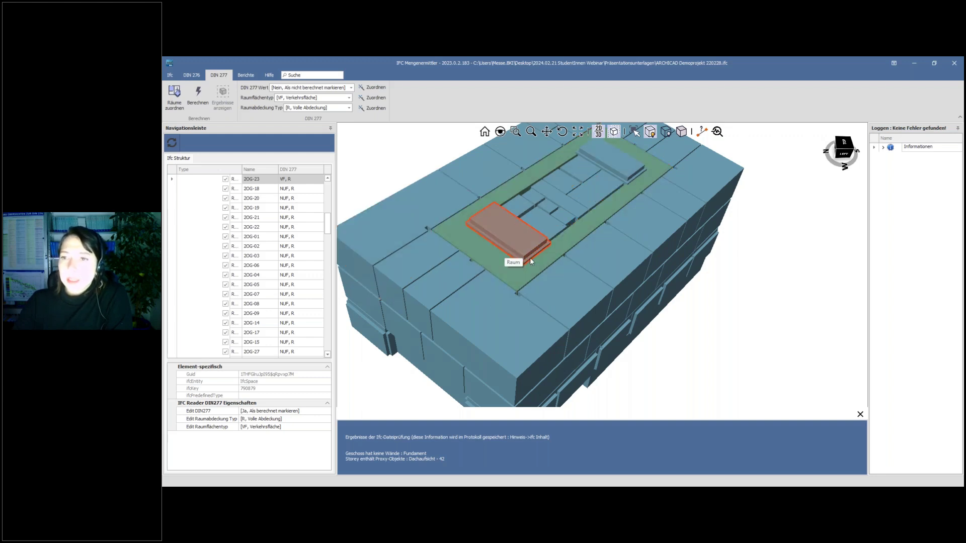
Assign the area type TF, Technikfläche to room 2OG-11 beside the ring-shaped corridor and examine the coloured room model.
left_click(670, 194)
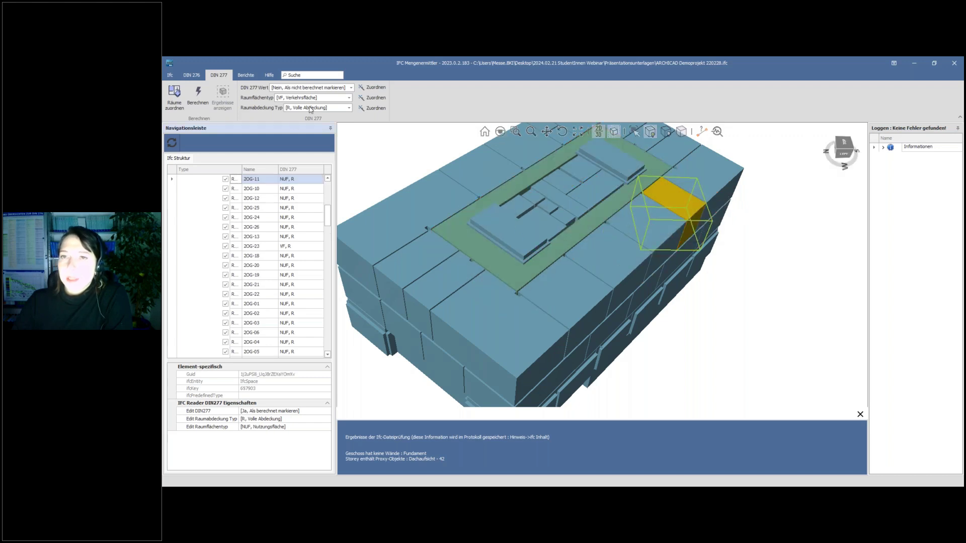
left_click(351, 100)
left_click(302, 112)
left_click(373, 108)
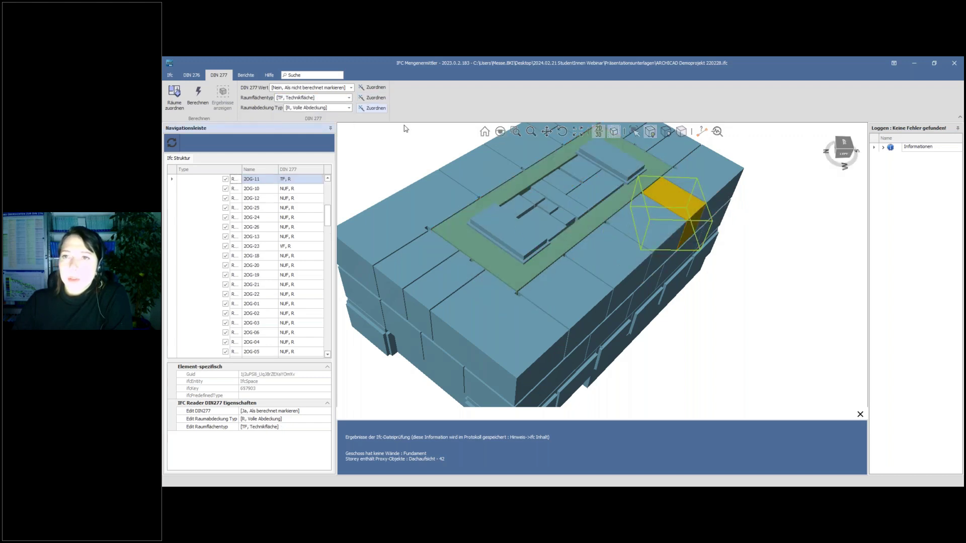
left_click(741, 266)
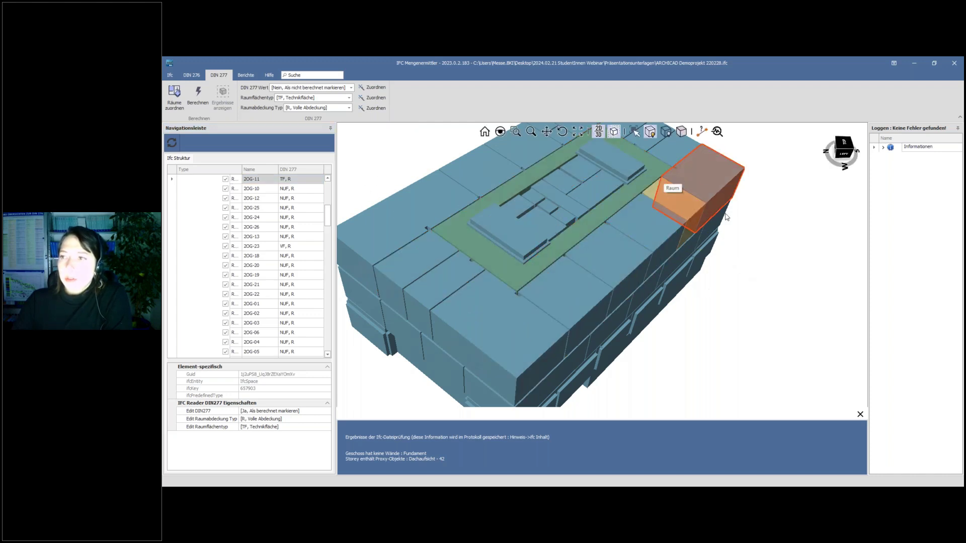
scroll(446, 182, "down", 5)
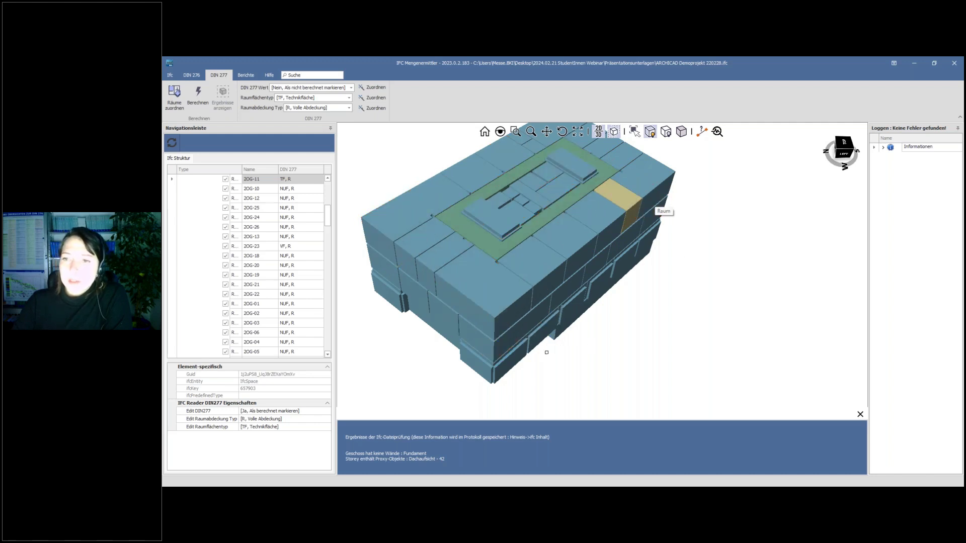
left_click(197, 97)
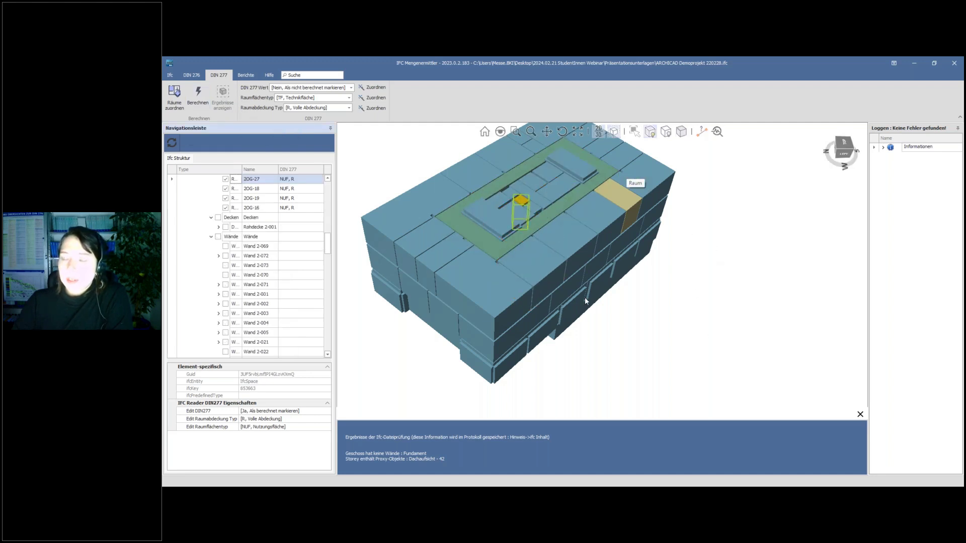
Return to the DIN 276 view, switch to MusterKP Büro in the Kostenplaner and look through its long-form DIN 277 quantities.
left_click(193, 75)
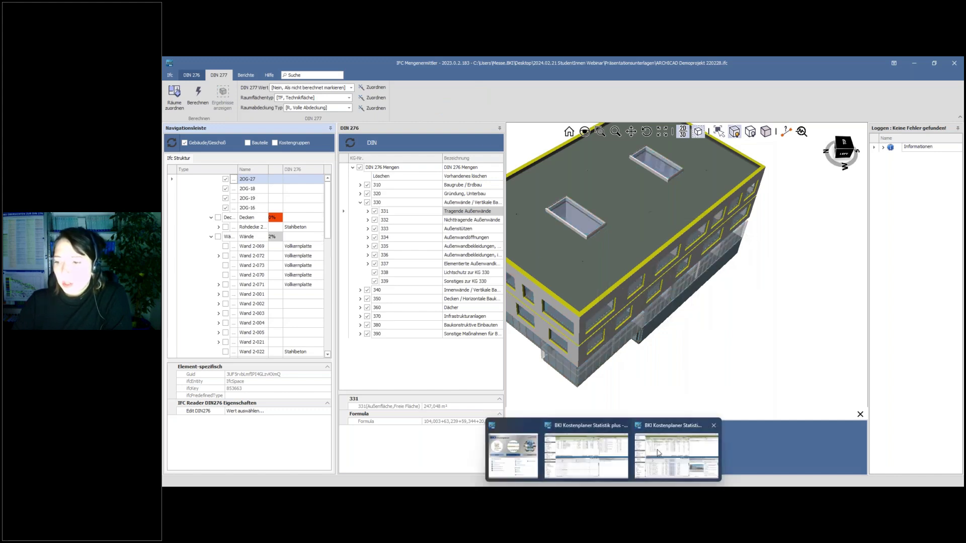
left_click(667, 456)
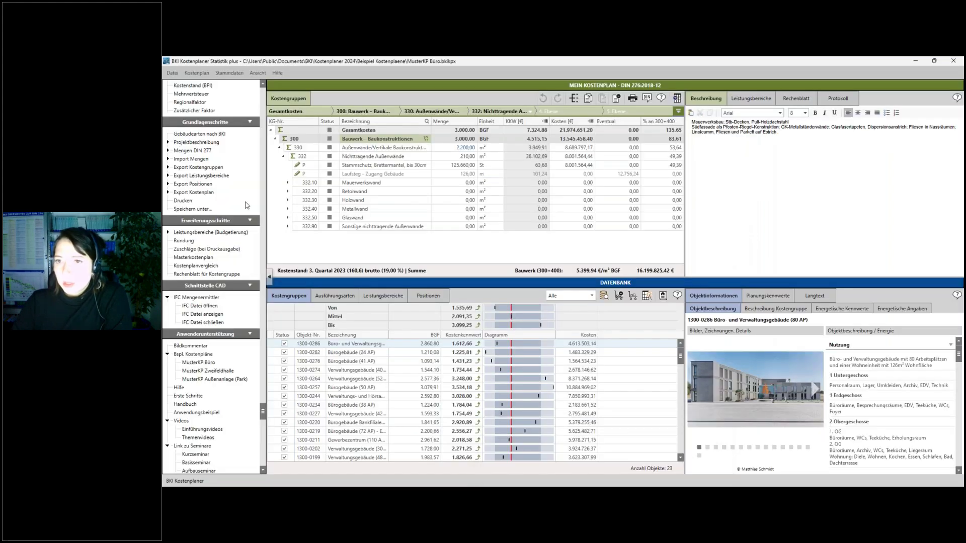
left_click(168, 151)
left_click(196, 167)
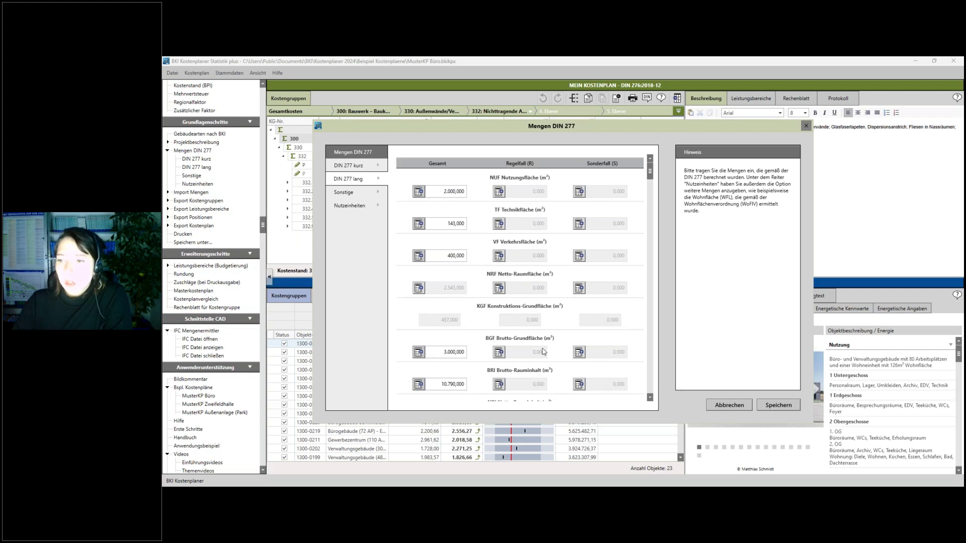
scroll(485, 359, "down", 1)
scroll(528, 349, "up", 1)
scroll(481, 389, "down", 1)
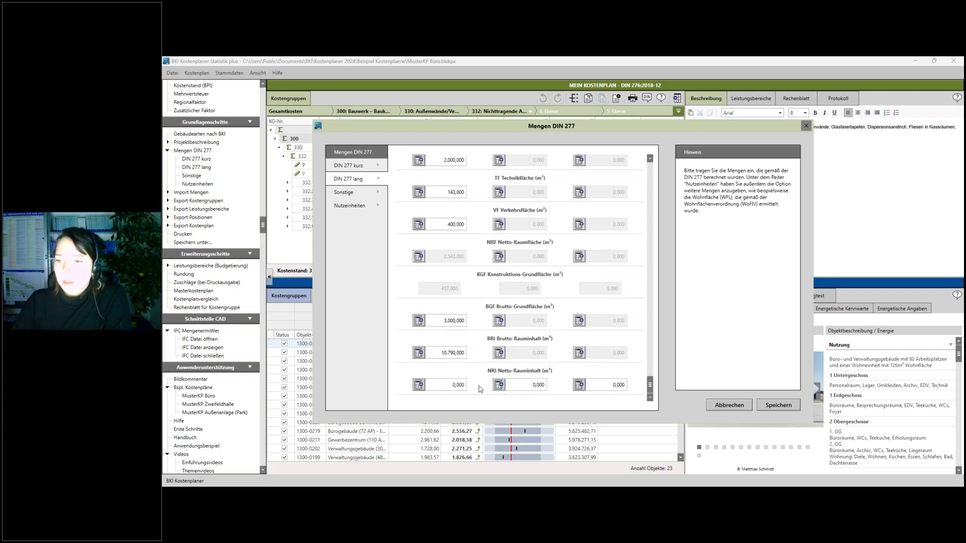
left_click(807, 126)
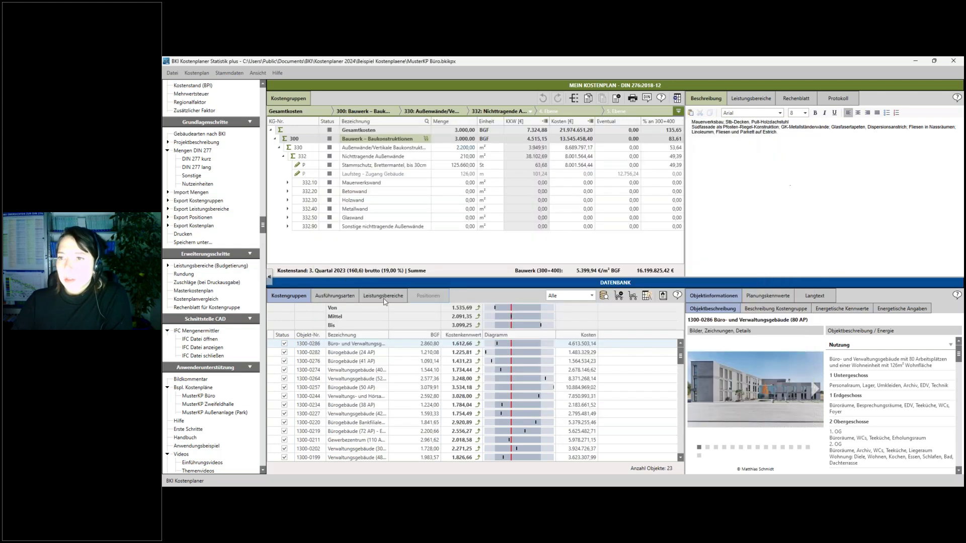
Bring up the Kostenplaner start window showing the recently opened projects.
mouse_move(632, 487)
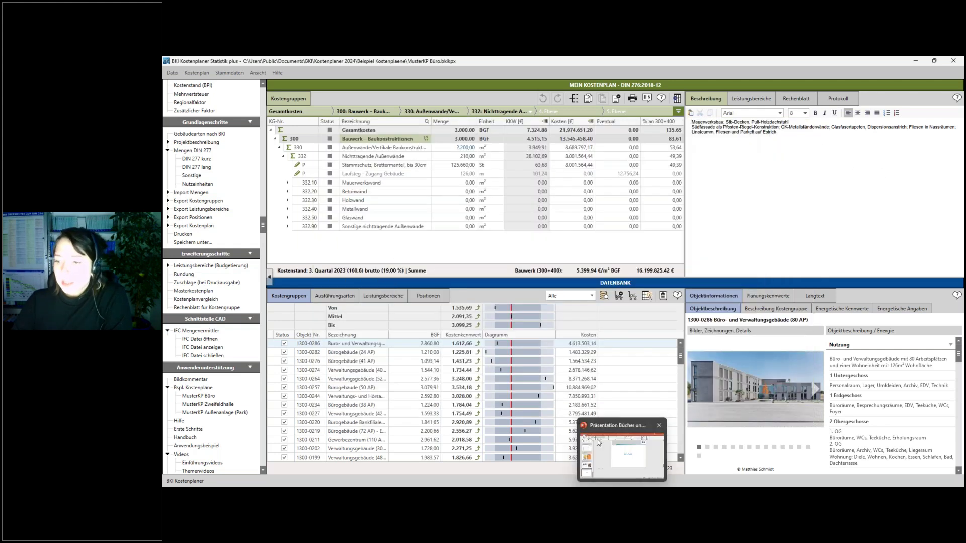
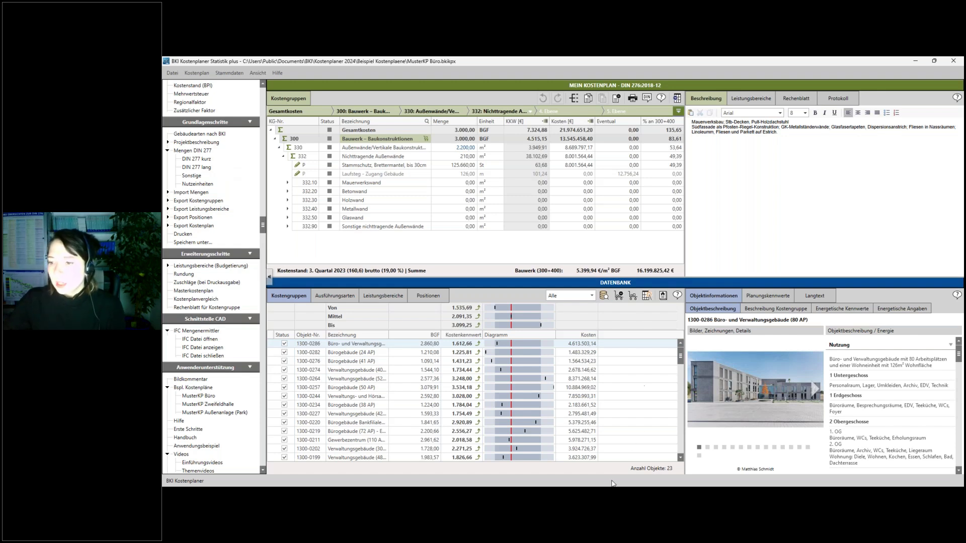
left_click(543, 453)
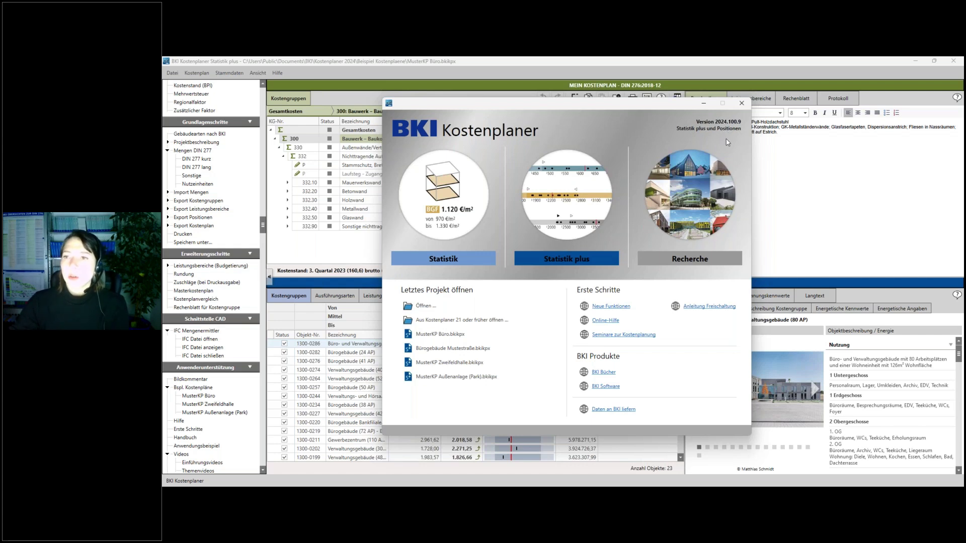
left_click(445, 333)
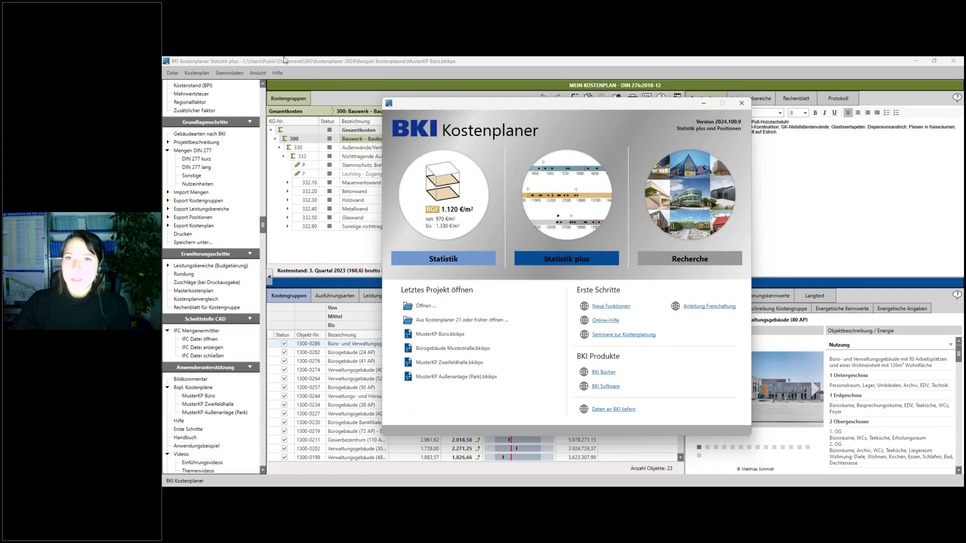
Examine the Freischaltung anfordern form with its licence options and hotline notes, and close it without requesting anything.
left_click(265, 73)
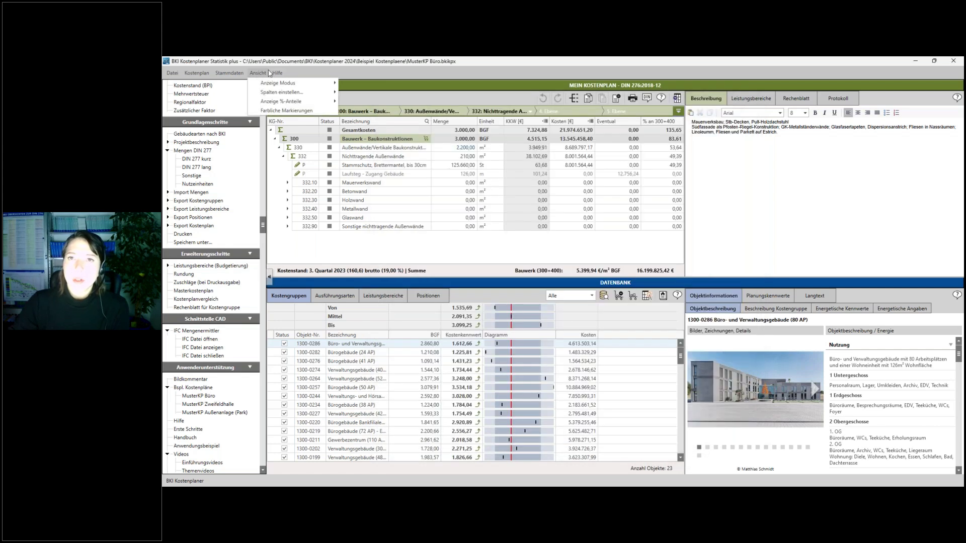
left_click(278, 74)
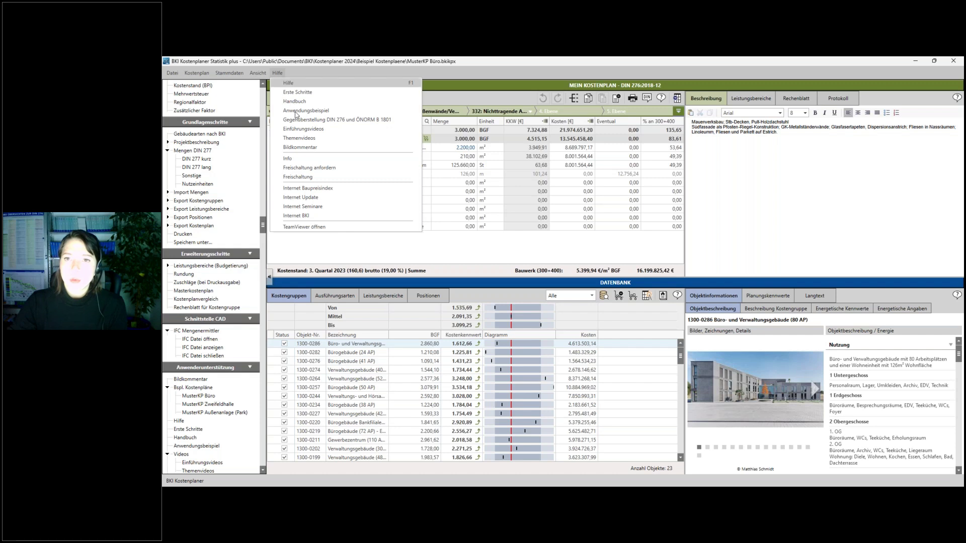
left_click(319, 169)
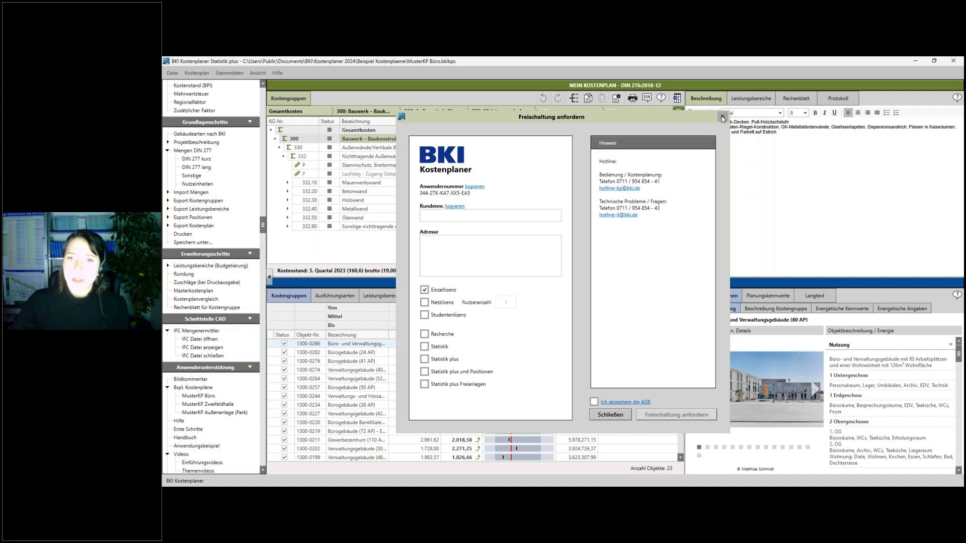
left_click(722, 117)
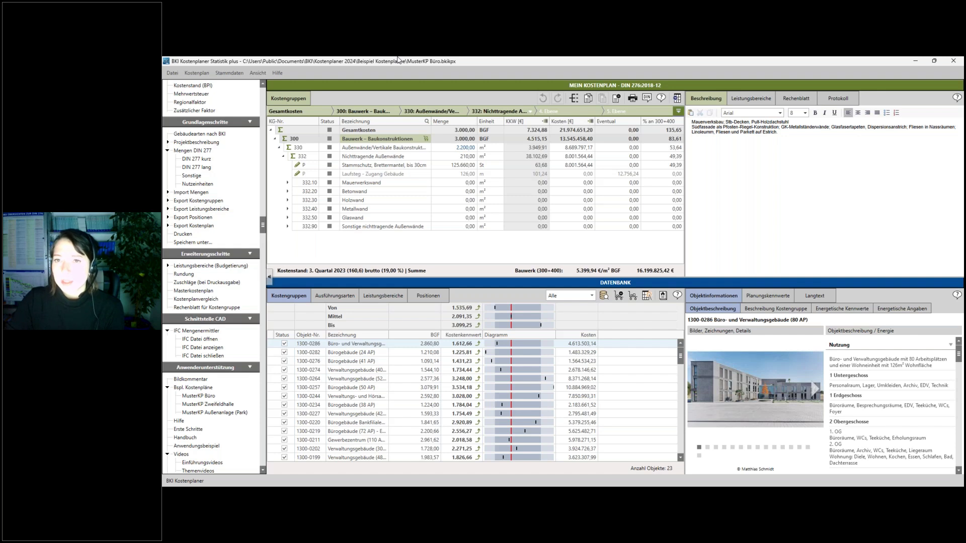
Reduce the cost plan to its main cost groups and check the subgroups of 100 Grundstück.
left_click(277, 148)
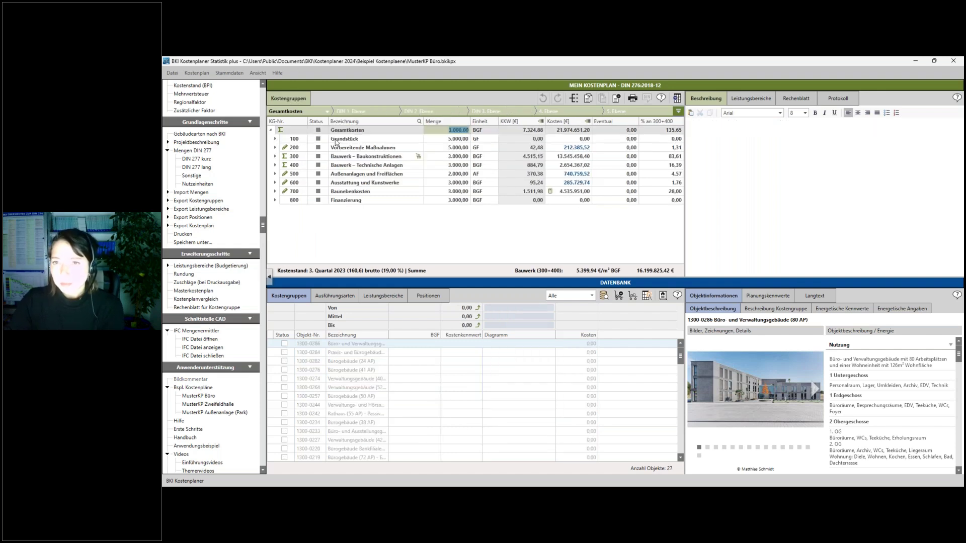
left_click(390, 142)
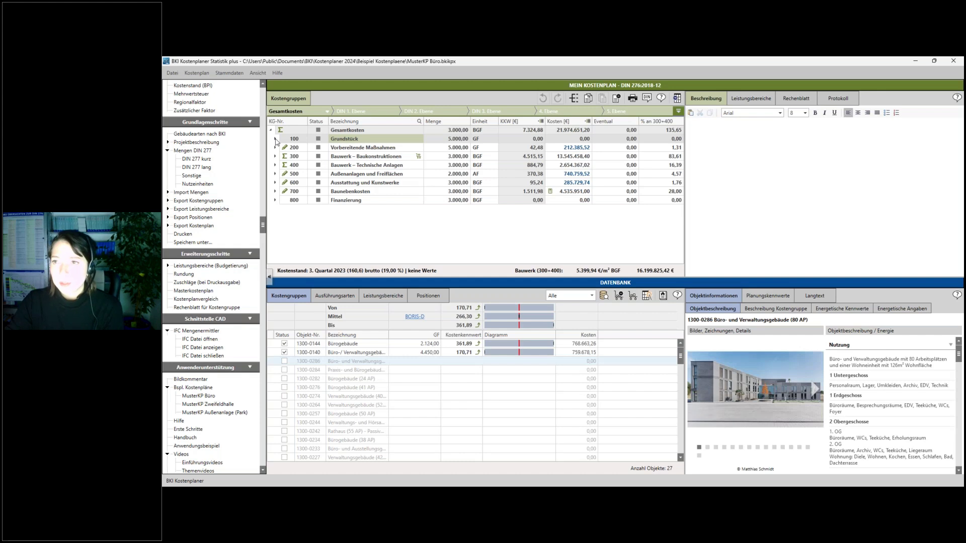
left_click(275, 140)
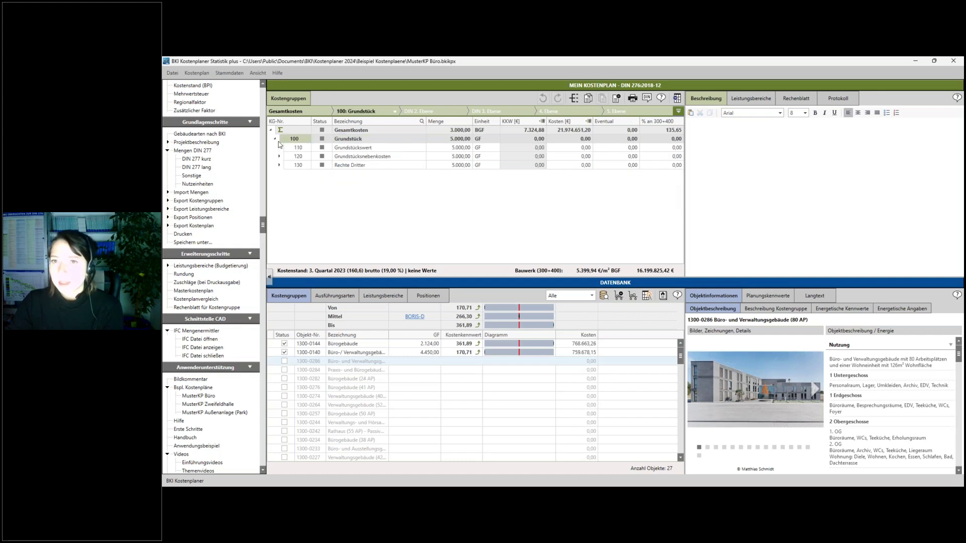
double_click(384, 143)
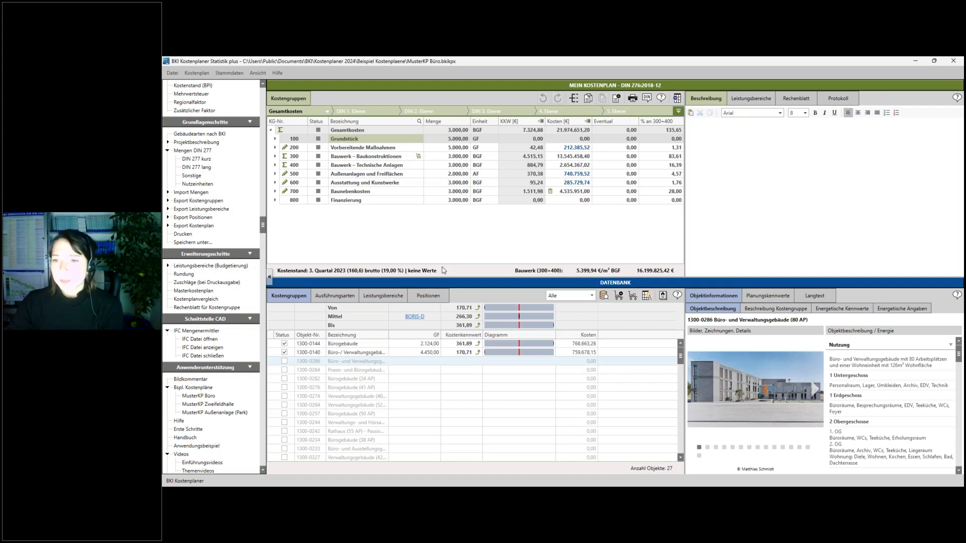
Switch to the BORIS-D website from the Grundstück cost values and examine the land value map for 60598 Frankfurt am Main - Sachsenhausen.
left_click(414, 319)
left_click(589, 299)
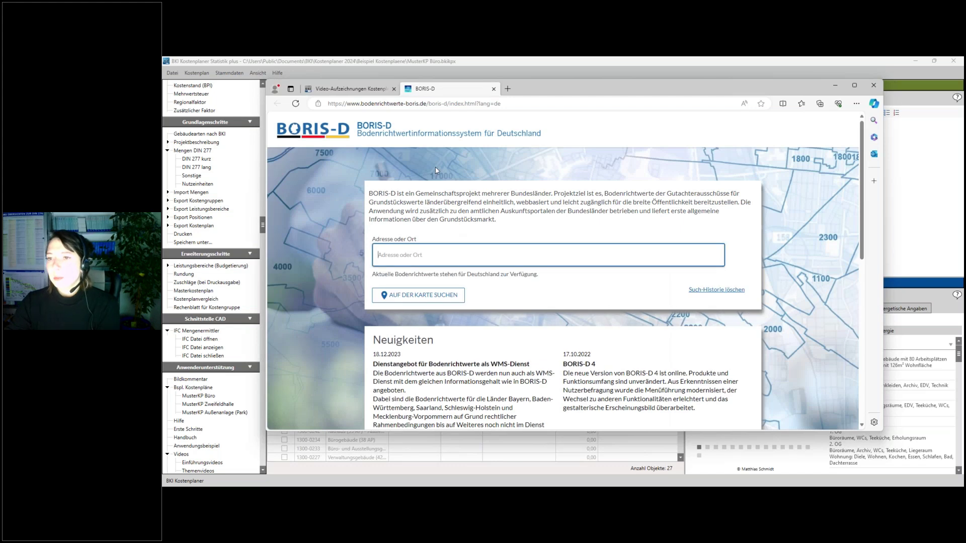
left_click(394, 258)
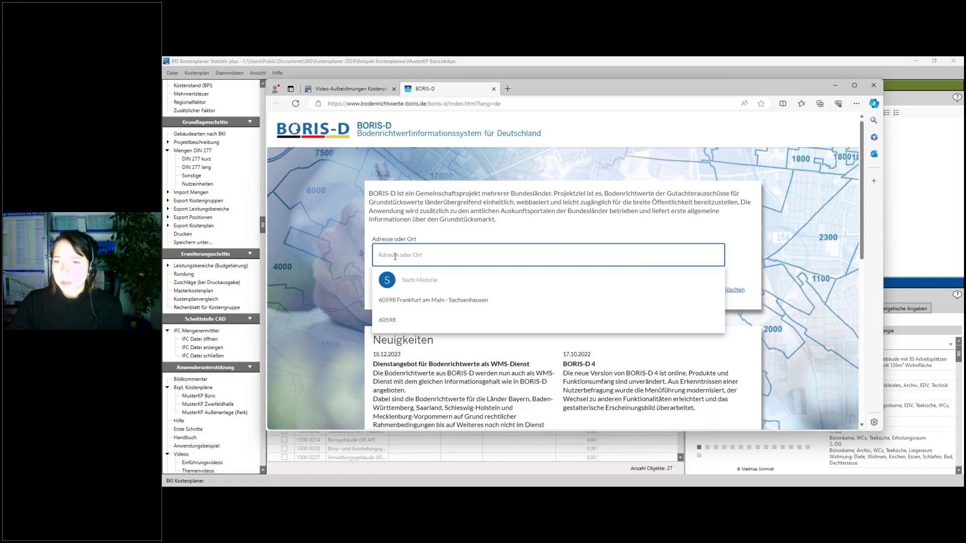
left_click(403, 301)
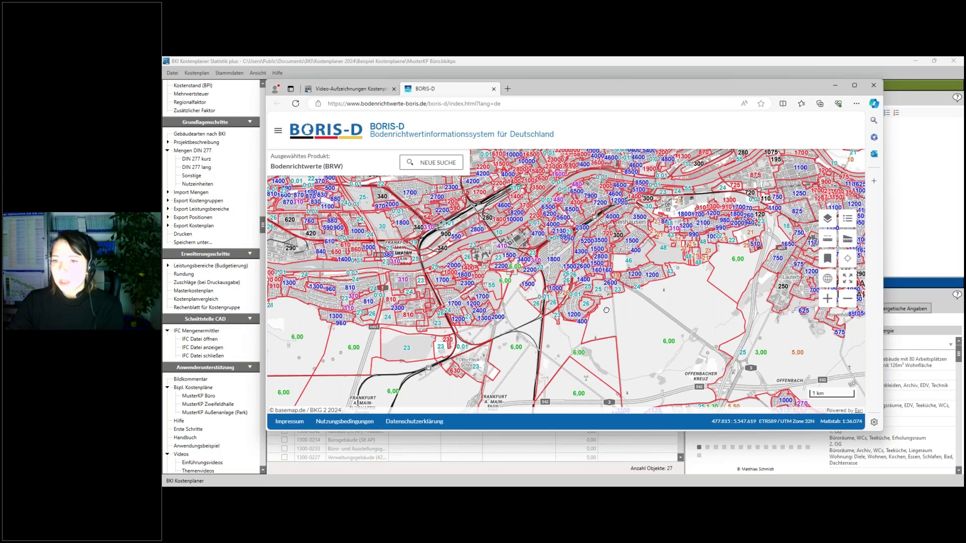
scroll(606, 310, "up", 5)
scroll(467, 247, "down", 2)
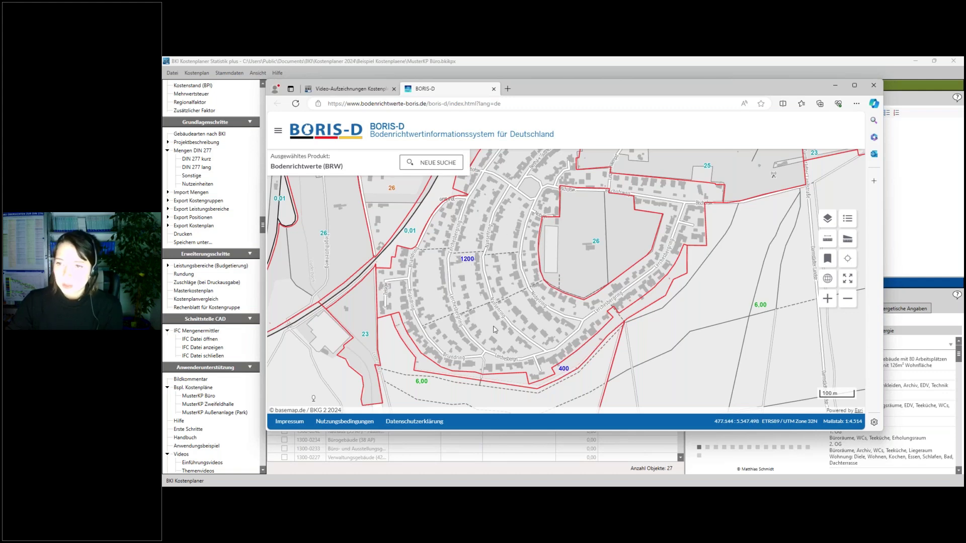
Return to the Kostenplaner and set the KKW of cost group 100 Grundstück to 1200 €.
left_click(485, 63)
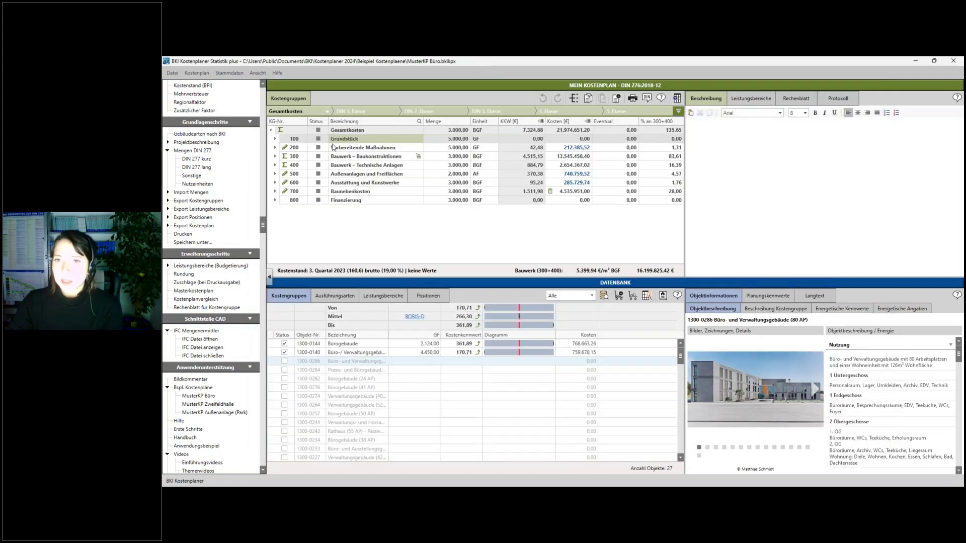
left_click(520, 141)
type("1200")
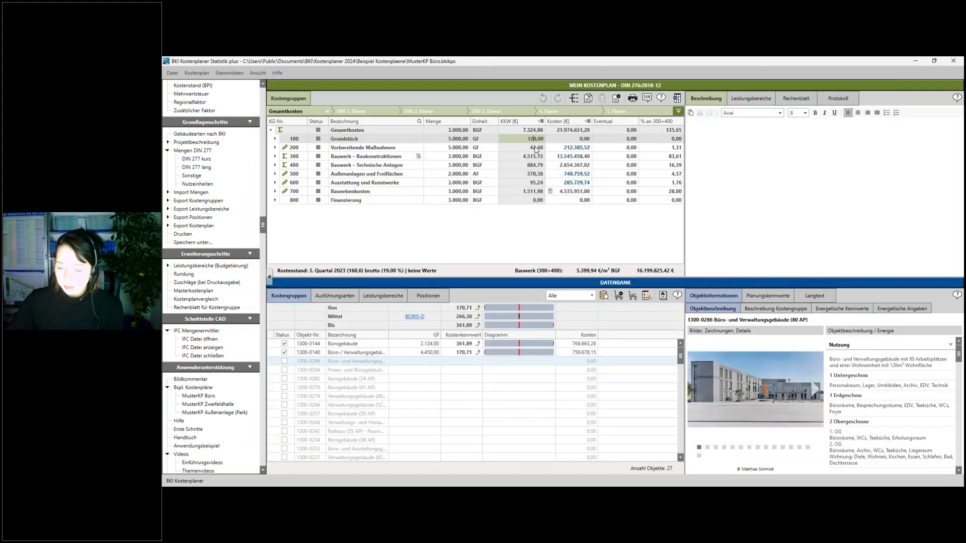
key("Return")
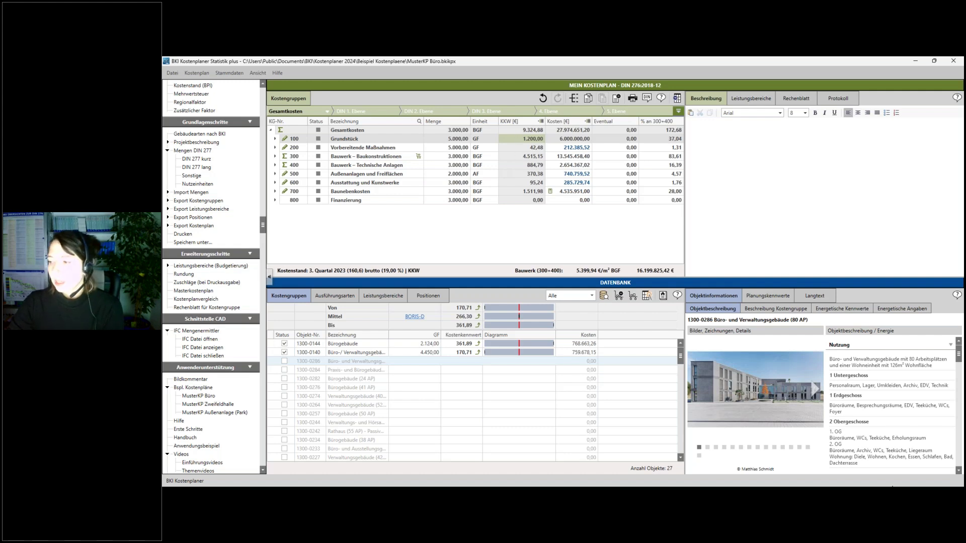
Switch to the BKI website in the browser and show the contact details of the Kostenplanung hotline.
left_click(240, 400)
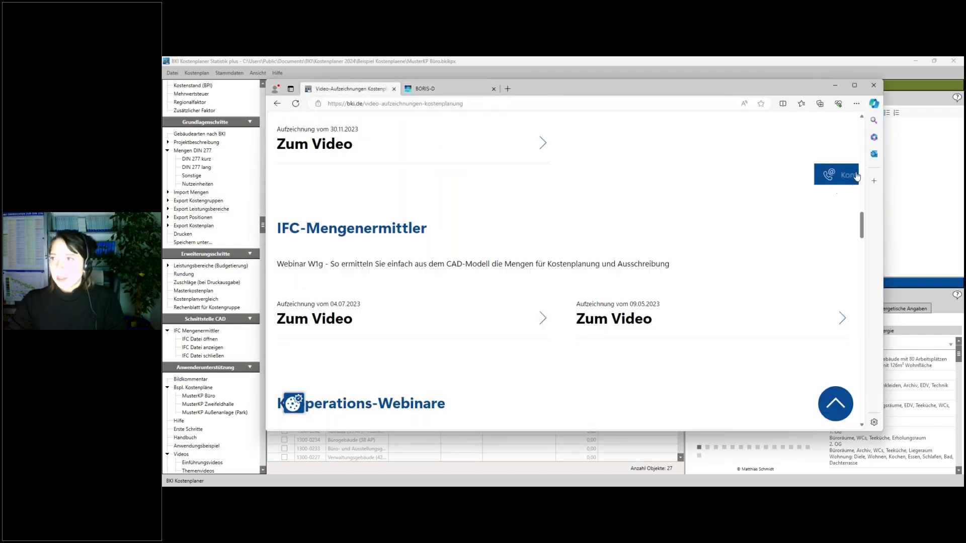
left_click(836, 175)
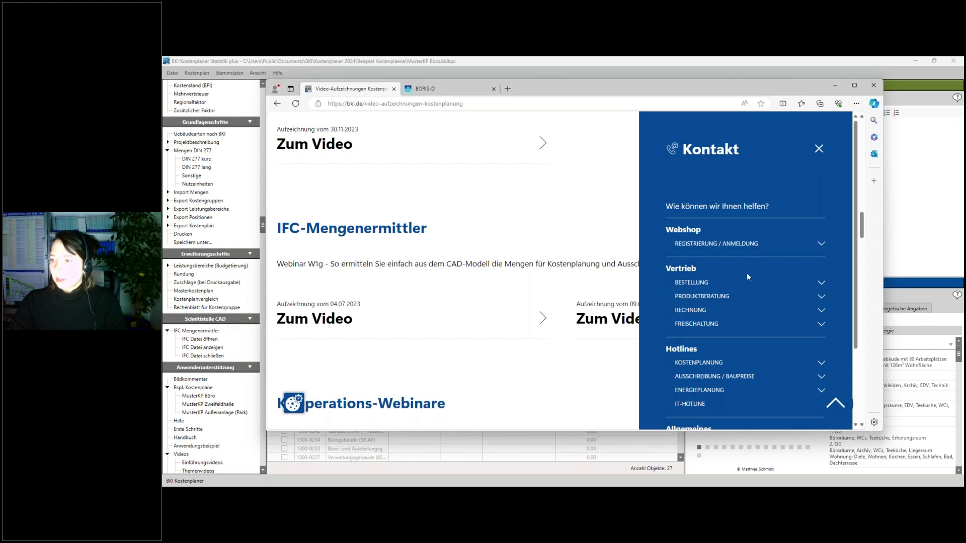
scroll(743, 351, "down", 2)
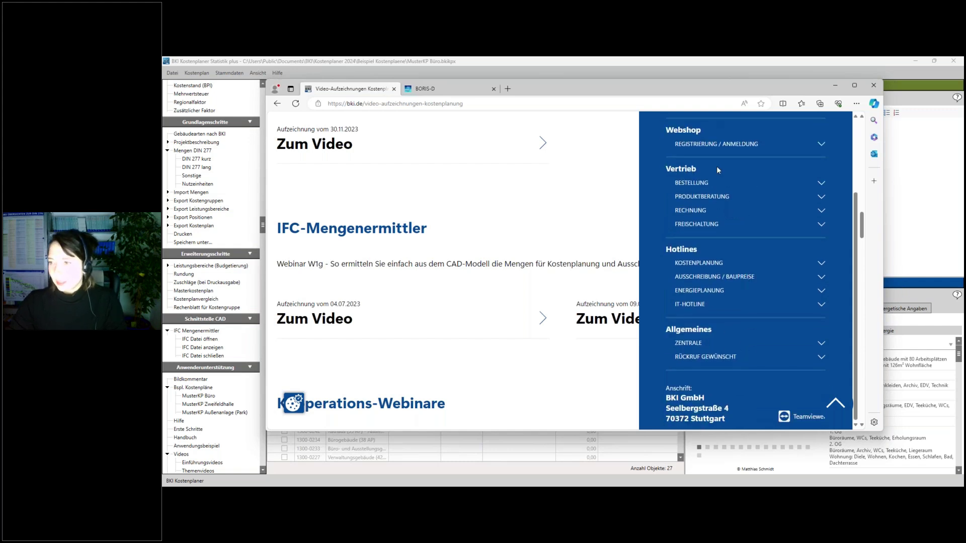
left_click(813, 265)
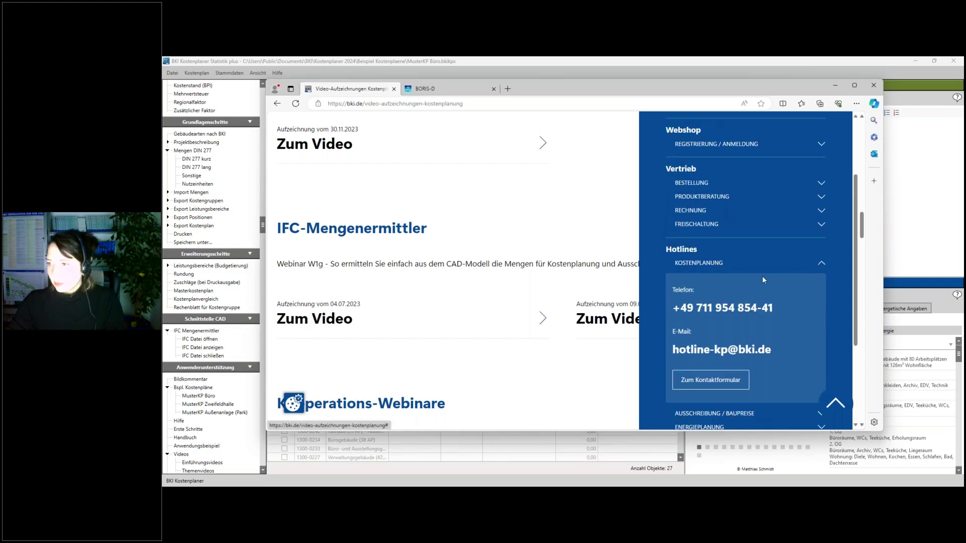